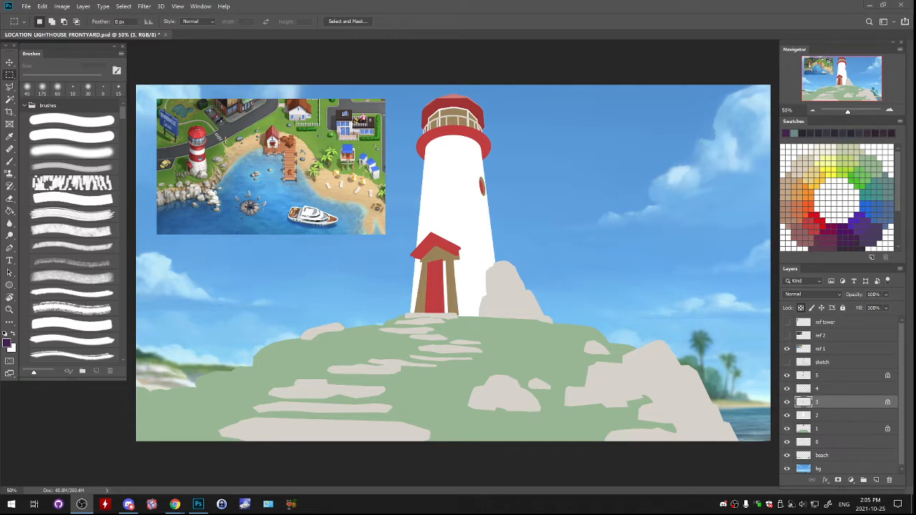
- Switch to Photoshop and outline the right end of the porch's brown beam on layer 3 with the Polygonal Lasso
key(alt+Tab)
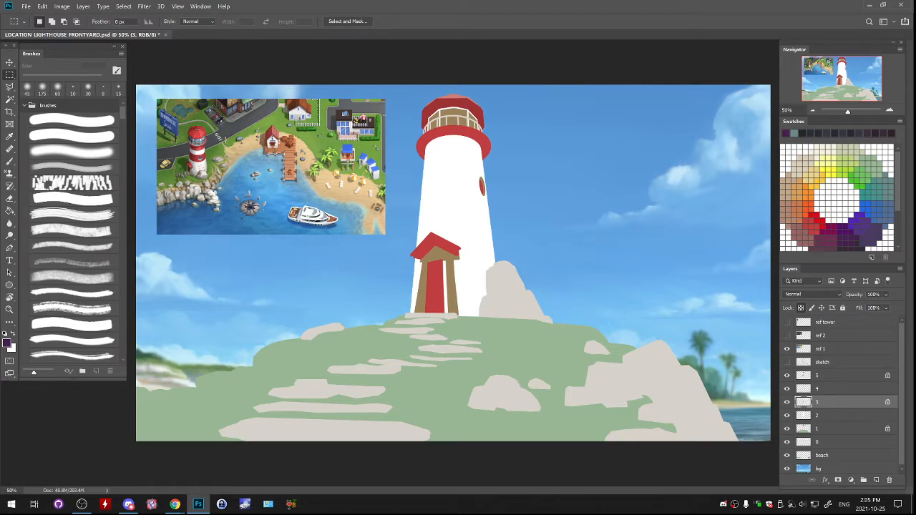
key(ctrl+plus)
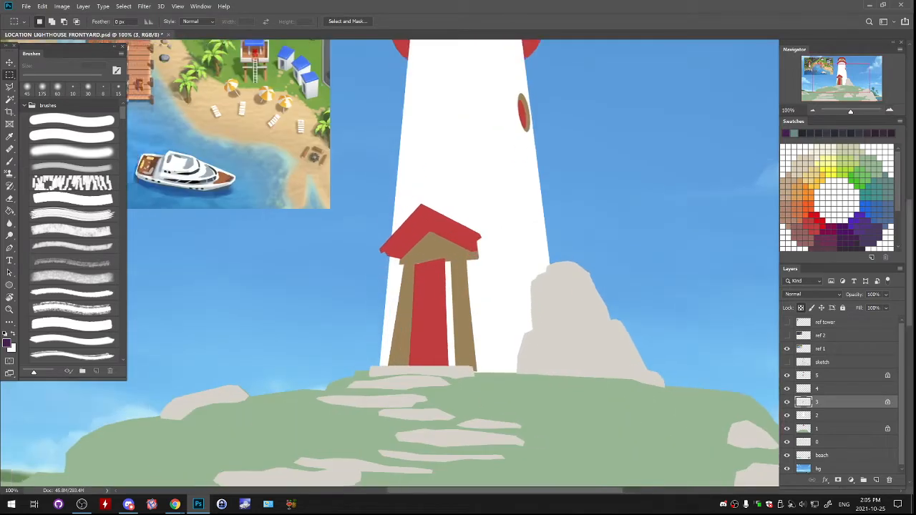
drag(430, 251, 563, 267)
key(l)
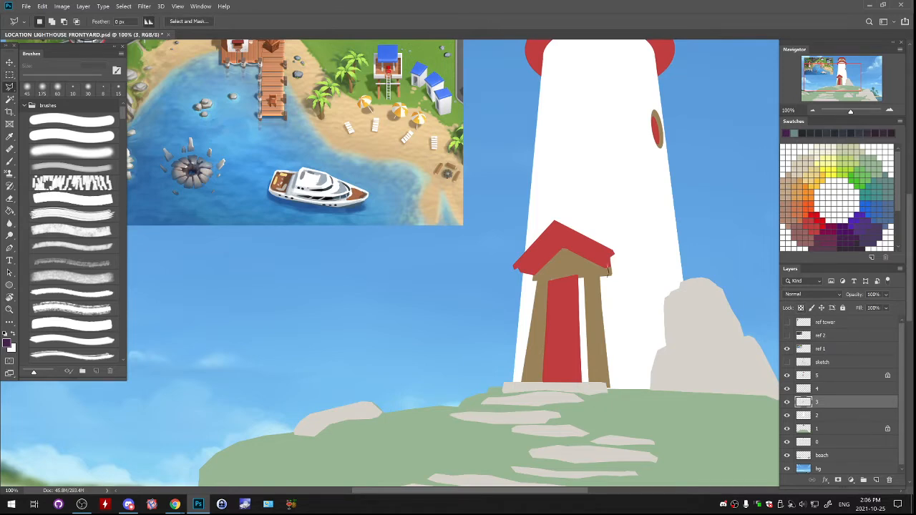
mouse_move(608, 271)
mouse_down()
mouse_move(616, 278)
mouse_move(610, 262)
mouse_up()
key(ctrl+plus)
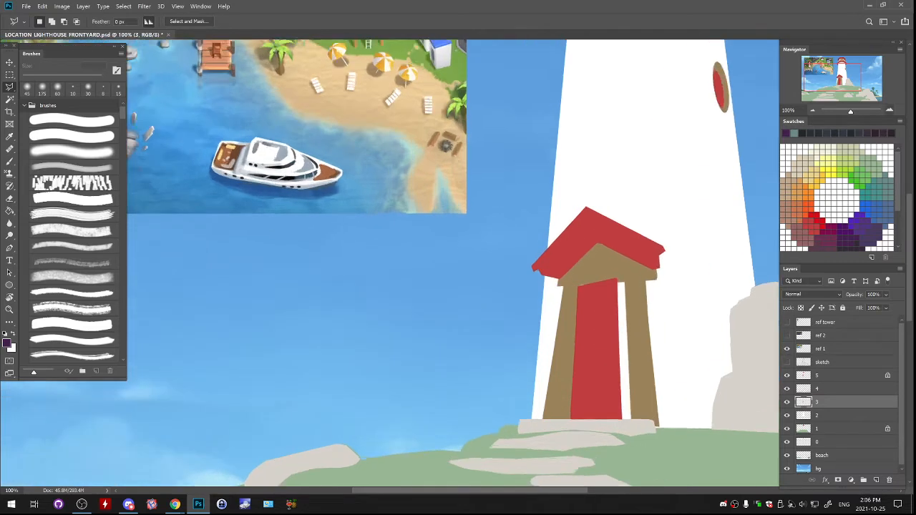
key(ctrl+plus)
key(b)
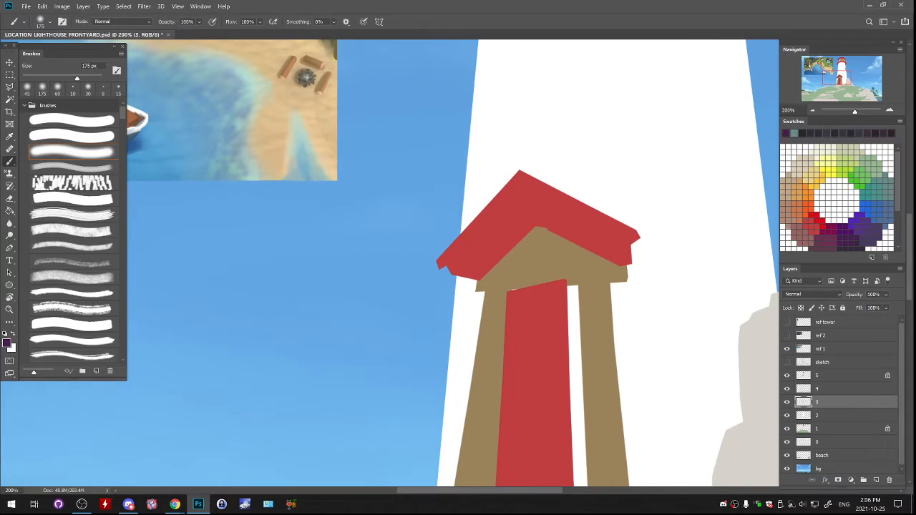
- Tidy the left end of the porch beam by lassoing its corner and filling the selection with the sampled beam brown
key(l)
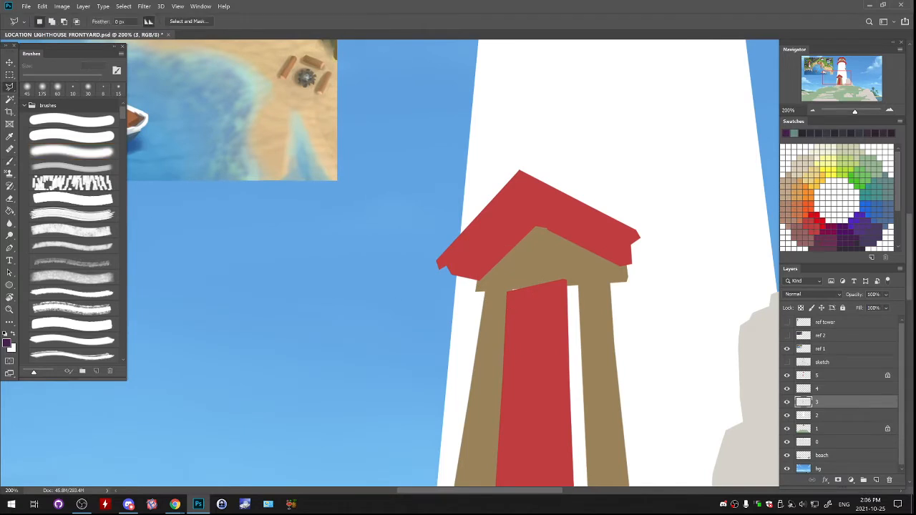
mouse_move(477, 291)
mouse_down()
mouse_move(487, 298)
mouse_move(479, 281)
mouse_up()
shift+click(610, 287)
double_click(590, 281)
key(ctrl+d)
click(593, 285)
click(596, 297)
key(ctrl+z)
key(g)
alt+click(593, 276)
key(alt+BackSpace)
key(ctrl+d)
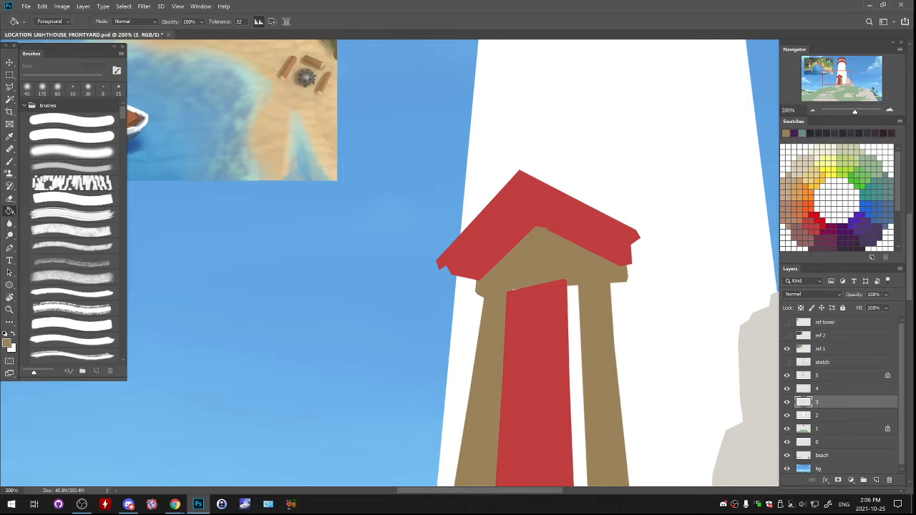
- Lock layer 3's transparent pixels and prepare a 90 px brush in a darker brown for shading the porch
drag(501, 300, 456, 195)
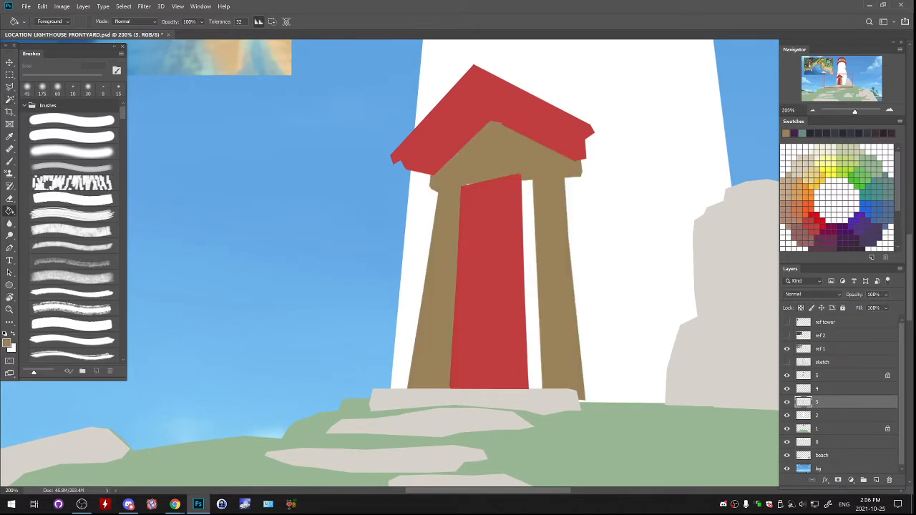
key(/)
key(b)
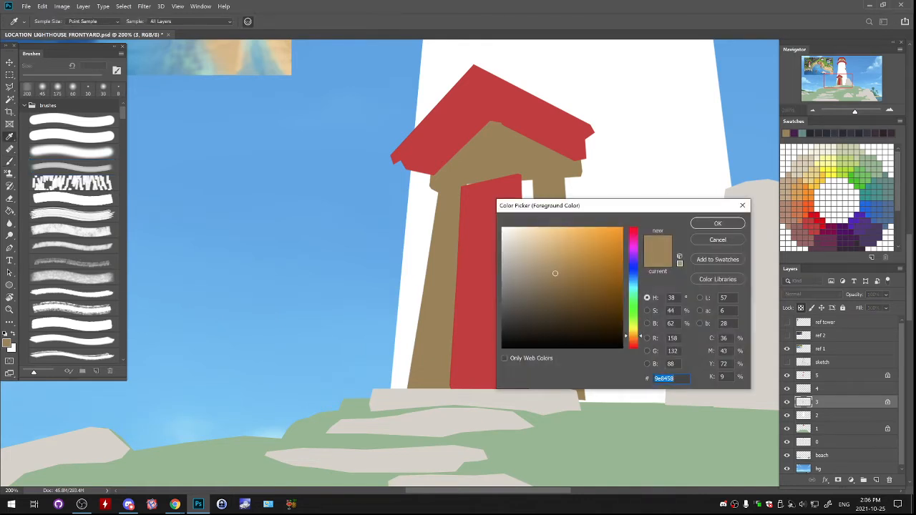
click(718, 224)
key(b)
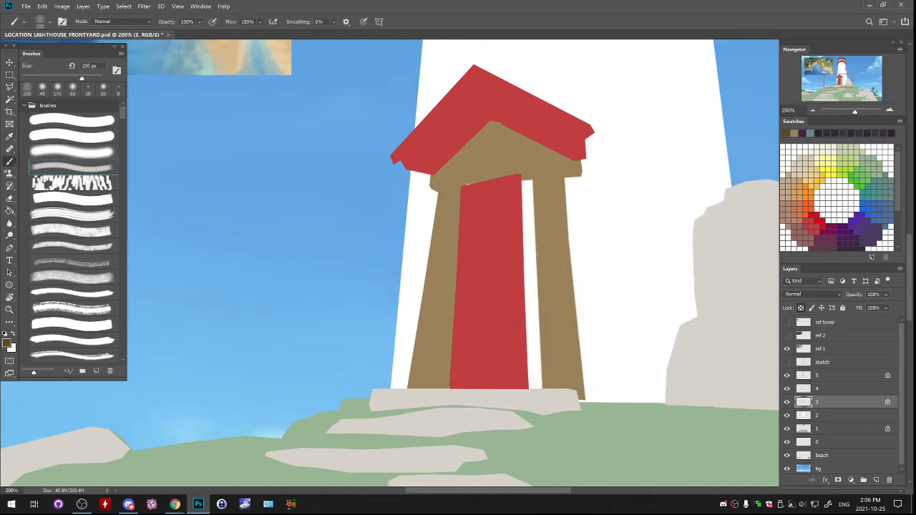
key(bracketleft)
key(bracketleft)
key(bracketleft)
key(bracketleft)
key(bracketleft)
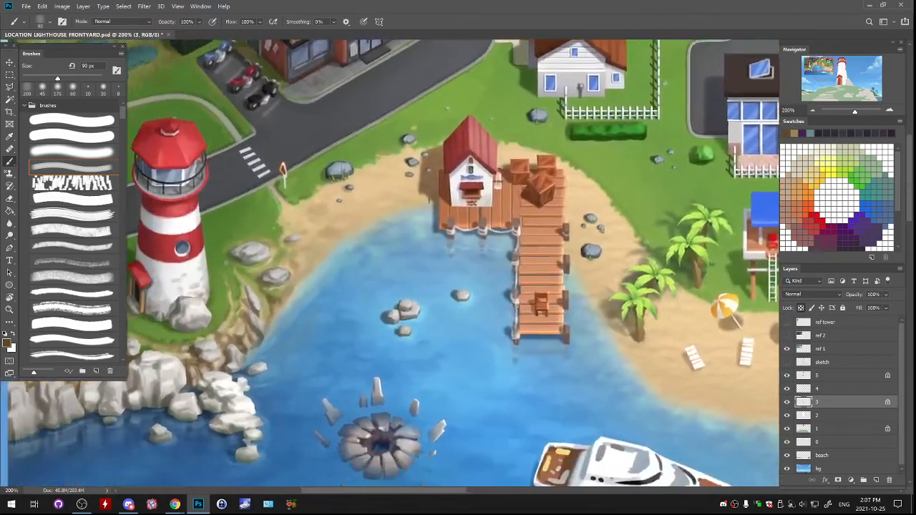
- Study the lighthouse in the reference picture and toggle layer 3 to check which painted parts it holds
key(ctrl+minus)
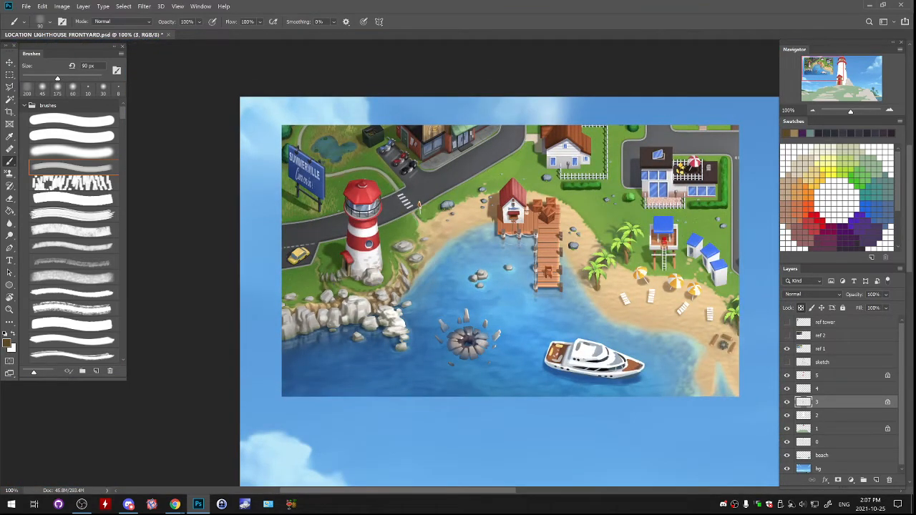
mouse_move(516, 286)
mouse_down()
mouse_move(442, 254)
mouse_move(357, 194)
mouse_move(366, 198)
mouse_up()
key(ctrl+minus)
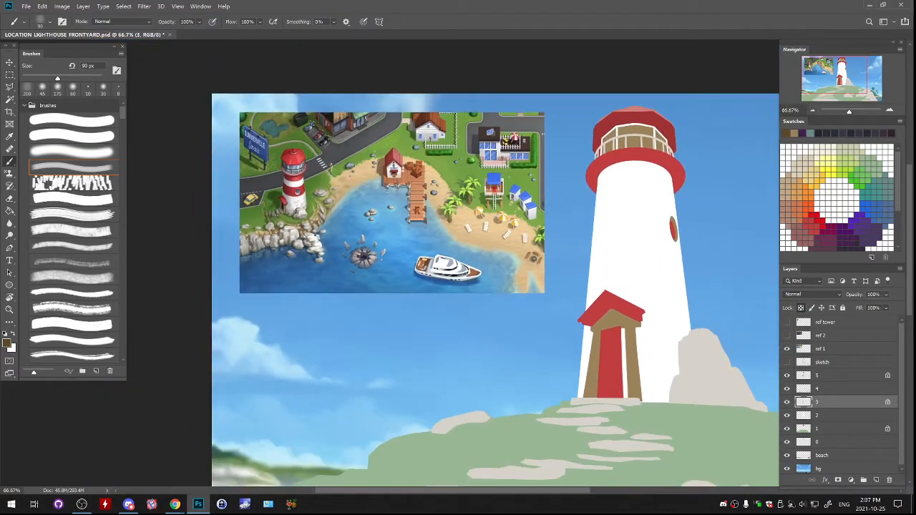
click(788, 402)
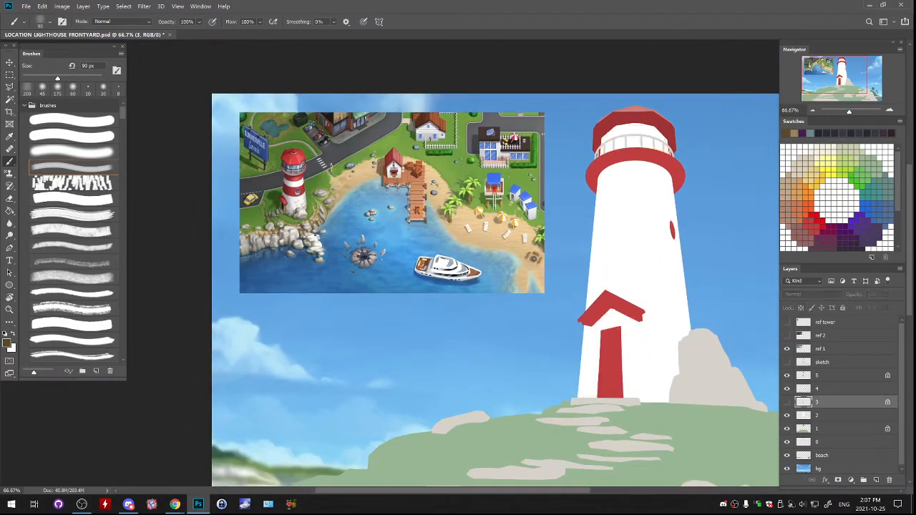
click(787, 402)
click(788, 402)
click(787, 402)
click(788, 402)
click(788, 402)
mouse_move(617, 315)
mouse_down()
mouse_move(632, 328)
mouse_move(609, 315)
mouse_move(593, 330)
mouse_up()
key(ctrl+z)
key(ctrl+z)
- Set the brush to 80 px and paint dark brown shadows along the porch beam's underside and the posts
key(bracketright)
key(bracketright)
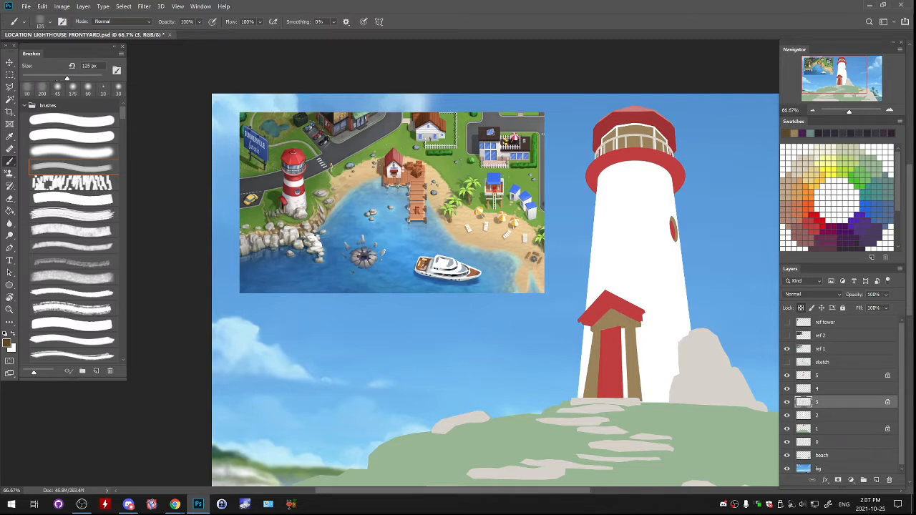
key(bracketleft)
key(bracketleft)
key(bracketleft)
key(ctrl+z)
key(ctrl+plus)
drag(623, 319, 470, 272)
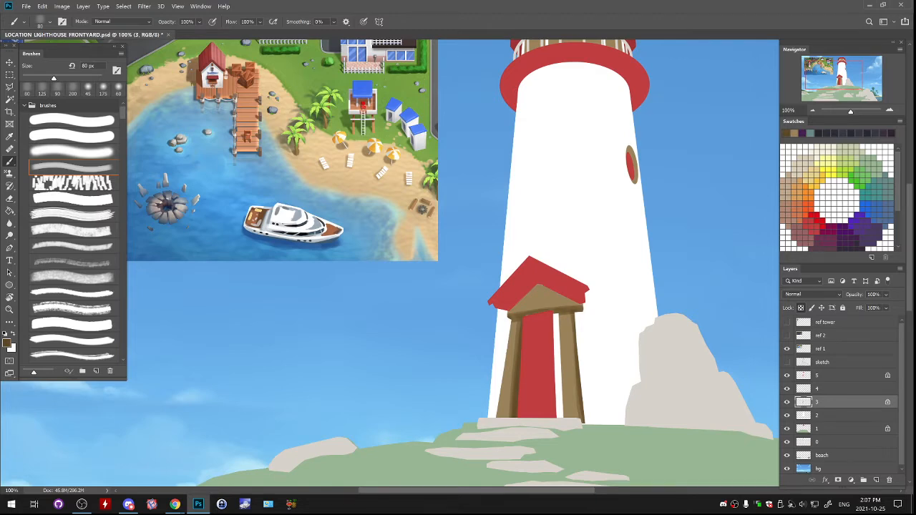
- Shade the gable beneath the porch roof and add dark brown vertical strokes to the right post
drag(540, 287, 582, 306)
mouse_move(510, 313)
mouse_down()
mouse_move(539, 287)
mouse_move(564, 396)
mouse_up()
key(ctrl+z)
key(ctrl+z)
drag(560, 324, 565, 417)
drag(562, 340, 565, 406)
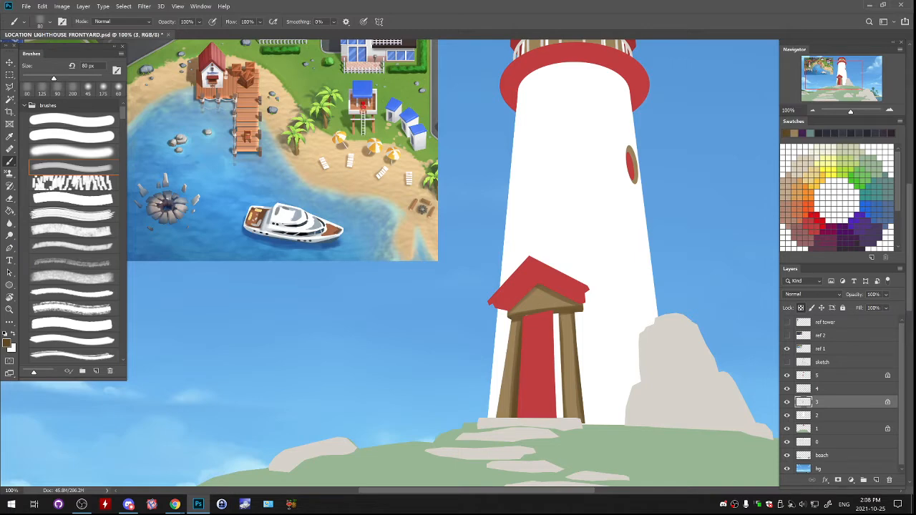
- Deepen the porch gable and post shading with a soft 175 px brush, toggling layer 3 to check it
key(bracketright)
key(bracketright)
key(bracketright)
key(bracketright)
key(bracketright)
key(bracketright)
key(bracketright)
click(73, 152)
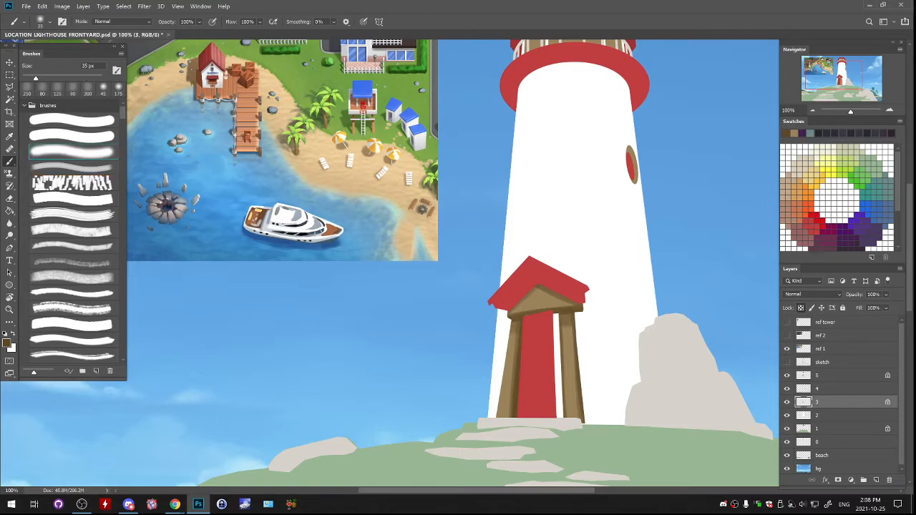
key(bracketright)
key(bracketright)
key(bracketright)
key(bracketright)
key(bracketright)
key(bracketright)
key(bracketright)
key(bracketright)
key(bracketright)
key(bracketright)
key(bracketright)
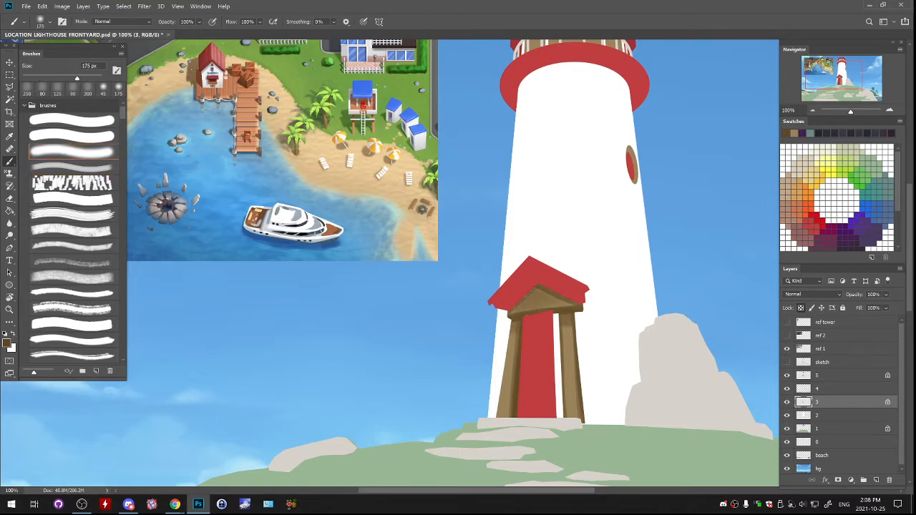
drag(571, 344, 571, 417)
key(ctrl+z)
mouse_move(558, 358)
mouse_down()
mouse_move(545, 362)
mouse_move(560, 356)
mouse_up()
click(787, 403)
click(787, 402)
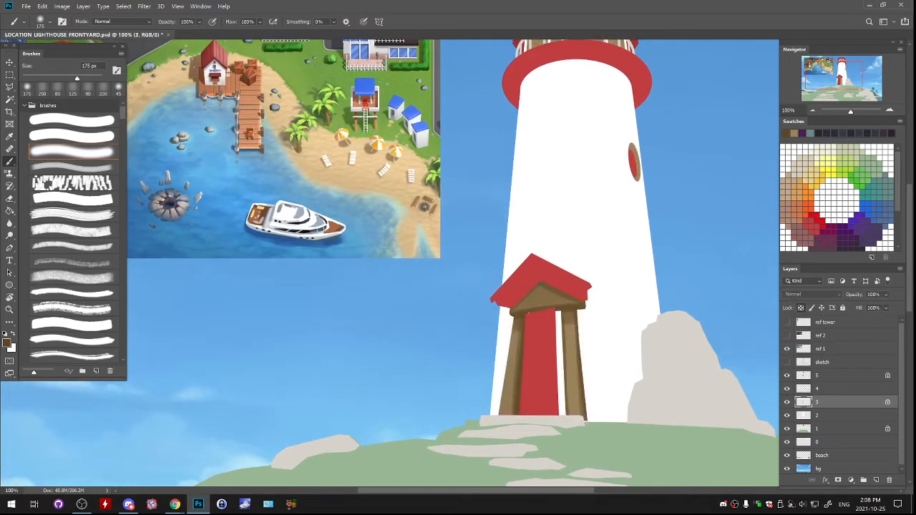
- Sample white from the tower wall and paint over the brown frame of the tower's oval window
drag(559, 286, 537, 371)
mouse_move(444, 286)
mouse_down()
mouse_move(691, 299)
mouse_move(413, 311)
mouse_up()
alt+click(555, 265)
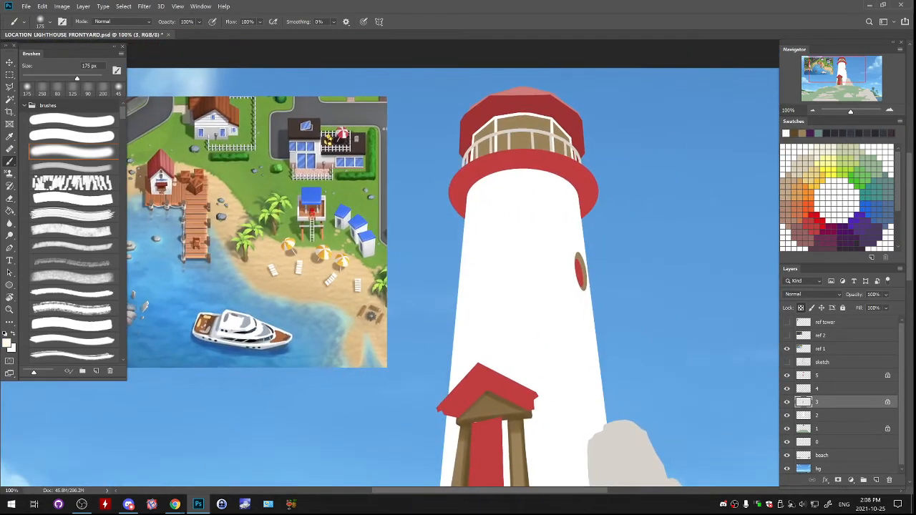
drag(578, 250, 586, 290)
drag(566, 322, 523, 115)
- Sample the rock's light grey and paint the oval window frame with an 80 px soft brush
alt+click(584, 276)
drag(530, 214, 538, 361)
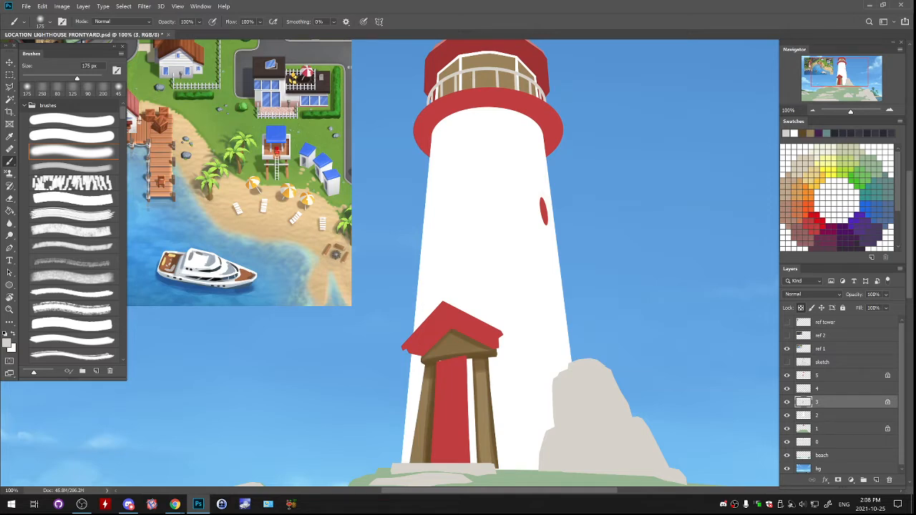
key(bracketleft)
key(bracketleft)
key(bracketleft)
key(bracketleft)
key(bracketleft)
drag(542, 192, 547, 228)
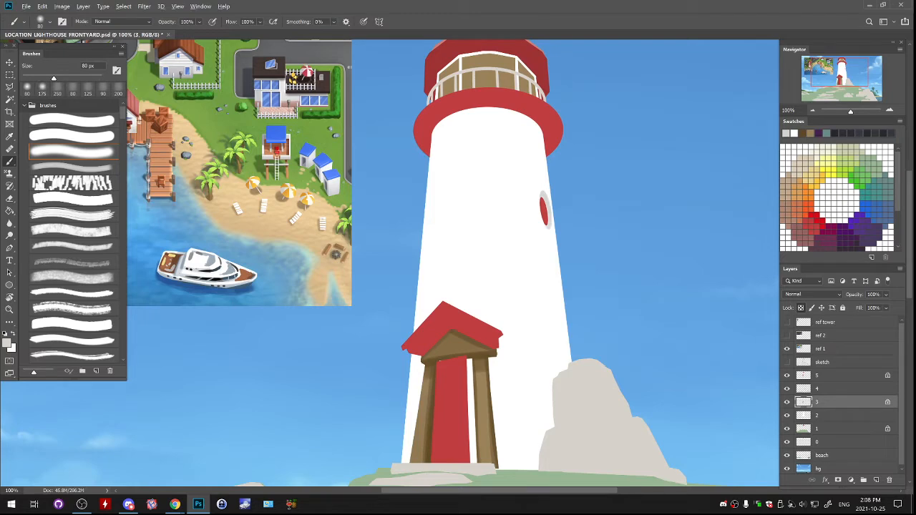
- Set the foreground colour to dark blue 223b4d and shade the upper part of the oval window frame
click(7, 342)
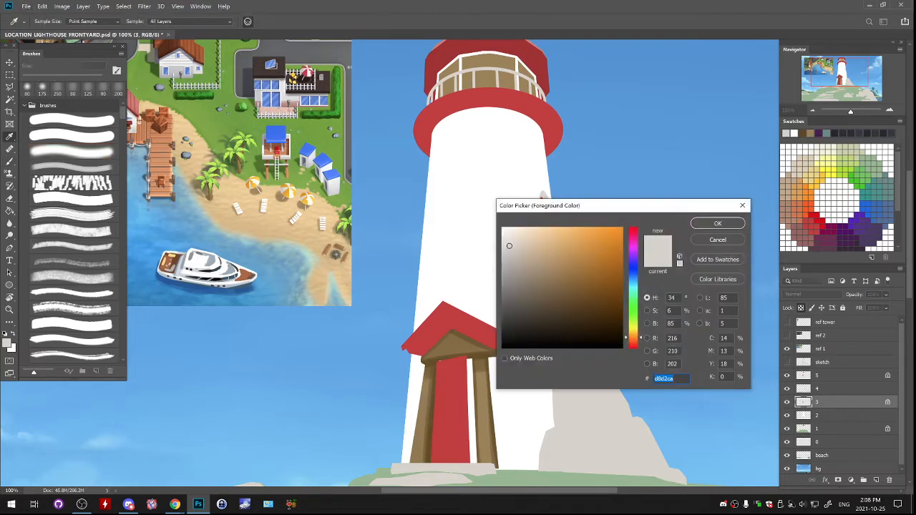
click(208, 270)
click(207, 270)
click(569, 312)
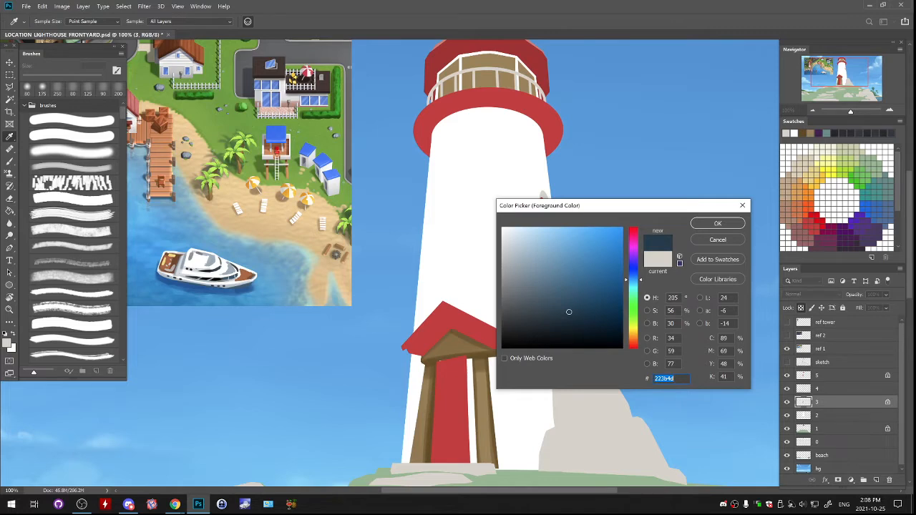
key(Return)
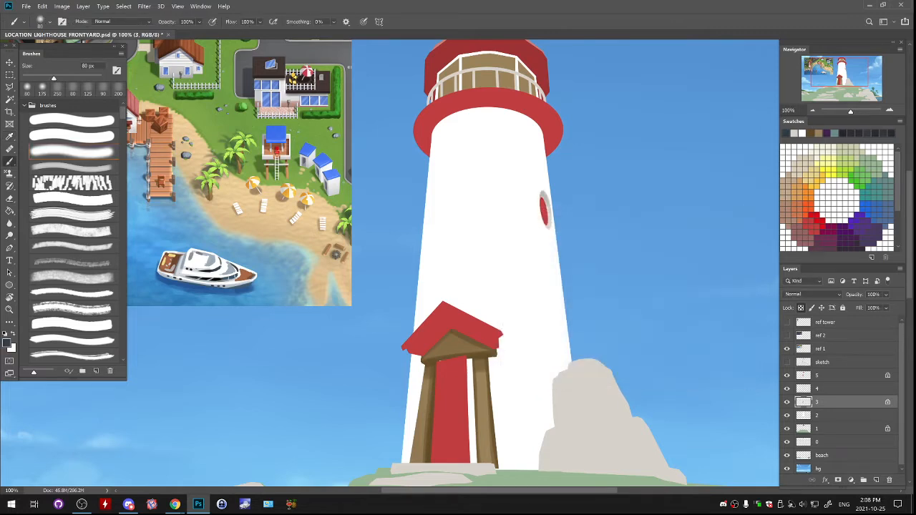
drag(541, 191, 553, 219)
drag(501, 251, 509, 235)
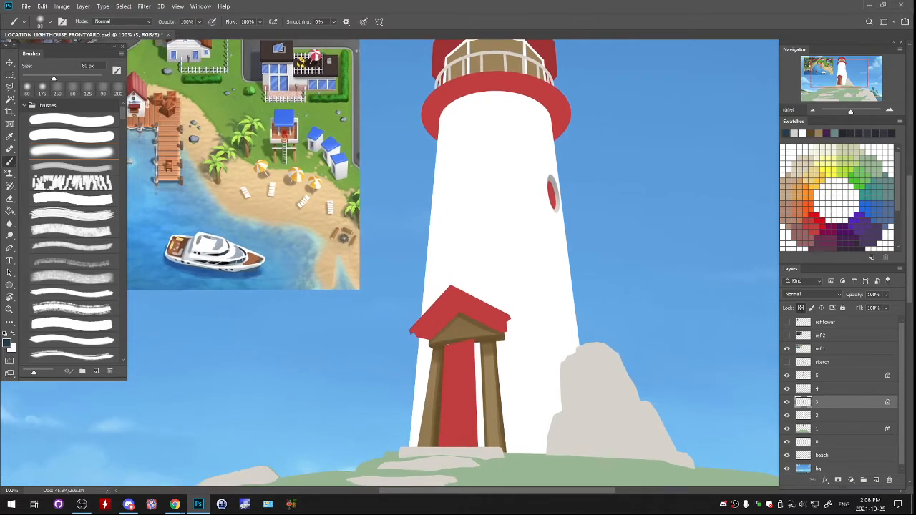
- Sample a grey-blue from the reference picture and recolour the lantern room glass using a 200 px brush
drag(494, 265, 492, 246)
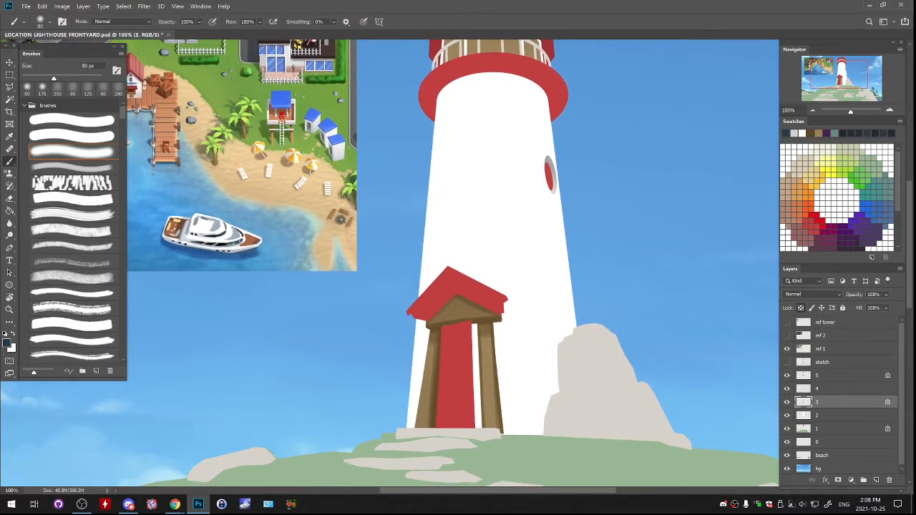
drag(466, 265, 497, 325)
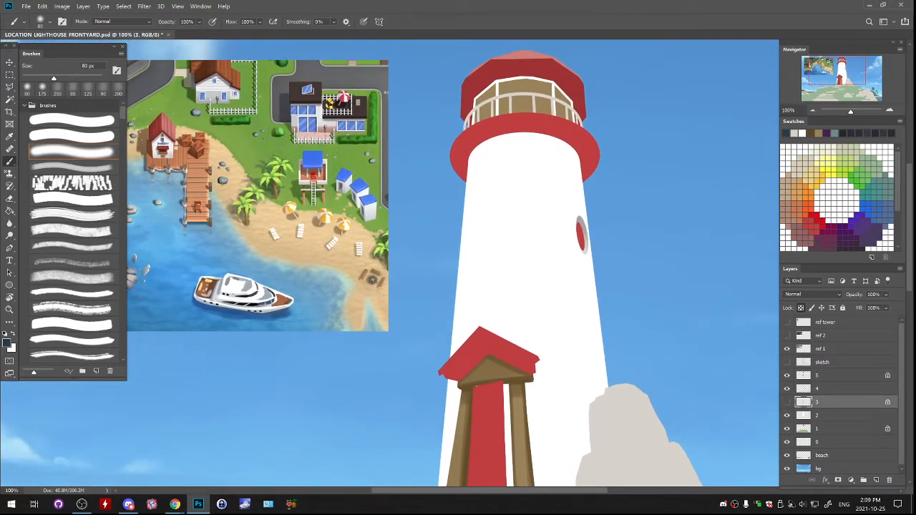
drag(415, 244, 679, 341)
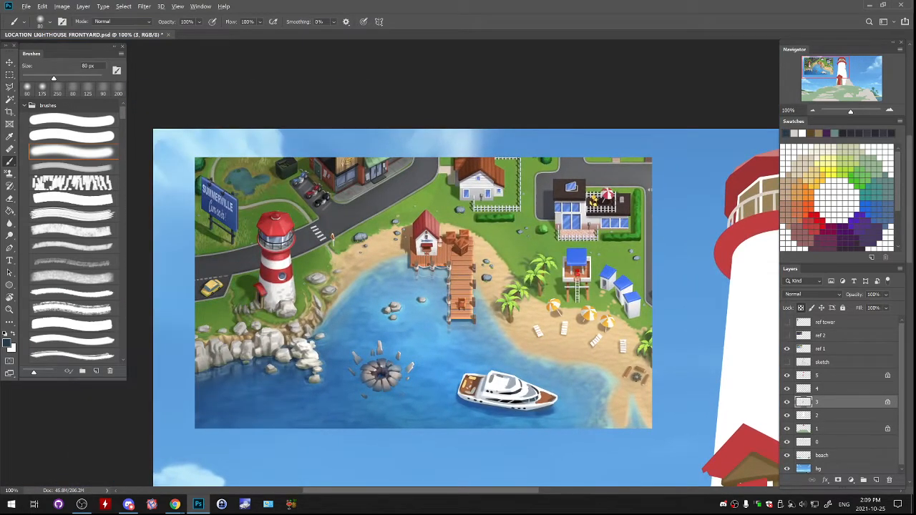
alt+click(287, 292)
alt+click(288, 295)
click(71, 167)
drag(530, 287, 349, 287)
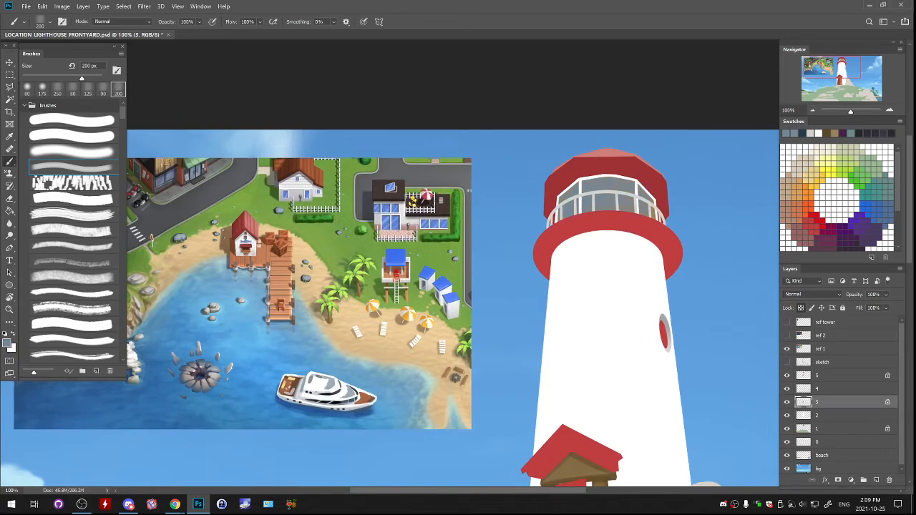
drag(598, 194, 617, 197)
- Sample a dark blue from the reference lighthouse's windows and darken parts of the lantern room glass
drag(458, 272, 701, 251)
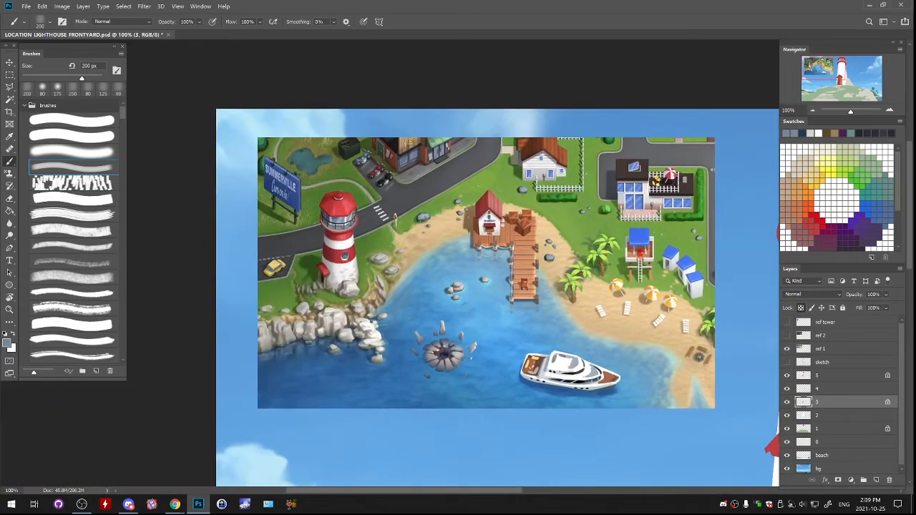
alt+click(338, 220)
drag(644, 243, 236, 289)
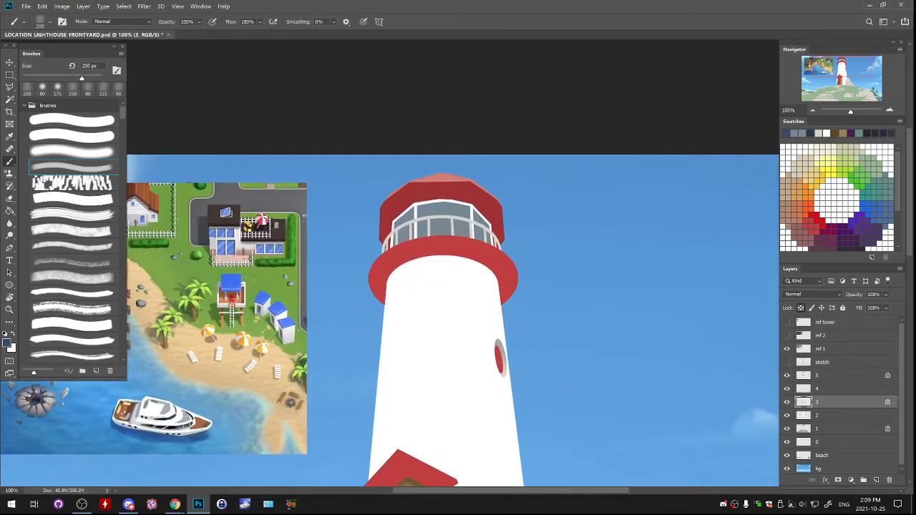
drag(179, 423, 286, 434)
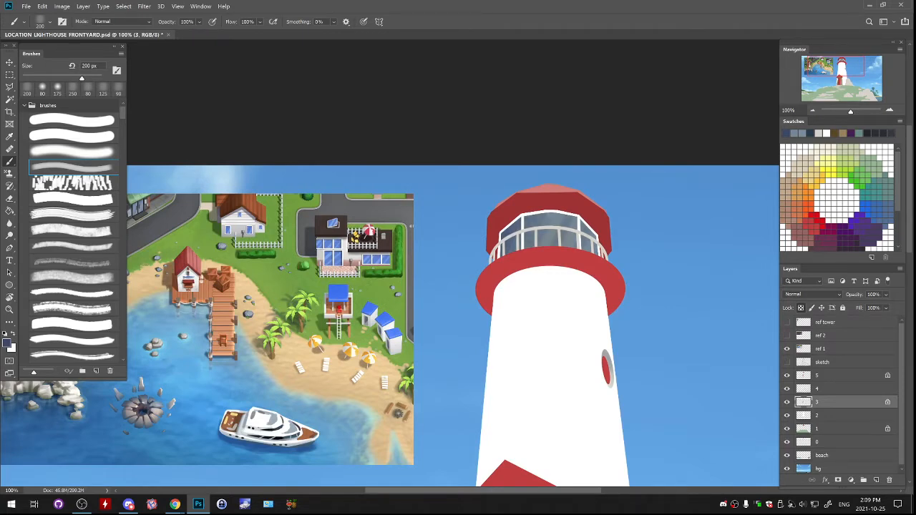
- Reduce the brush to 60 px and paint dark blue reflection strokes across the lantern room glass
key(bracketleft)
key(bracketleft)
key(bracketleft)
key(bracketleft)
key(bracketleft)
key(bracketleft)
key(bracketleft)
key(bracketleft)
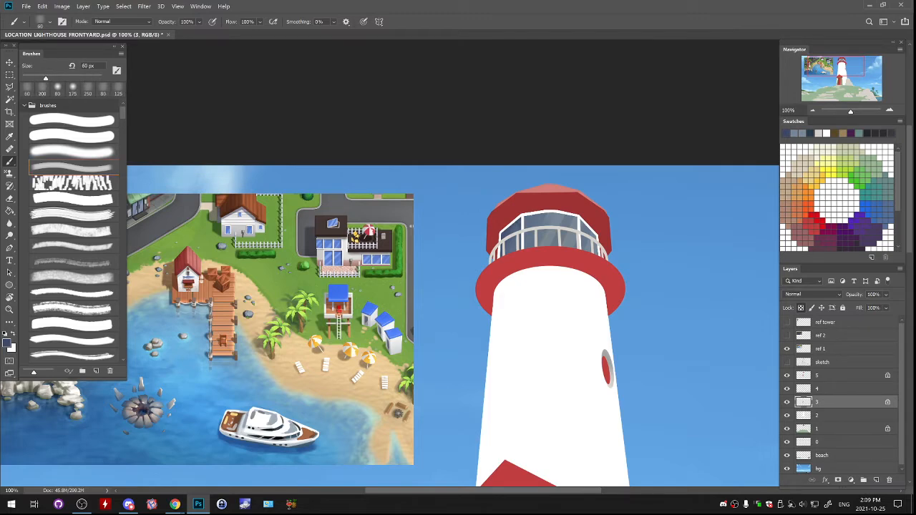
mouse_move(526, 214)
mouse_down()
mouse_move(577, 215)
mouse_move(596, 238)
mouse_up()
- Review the lantern room glass against the whole scene, toggling the visibility of layer 3
scroll(390, 265, down, 5)
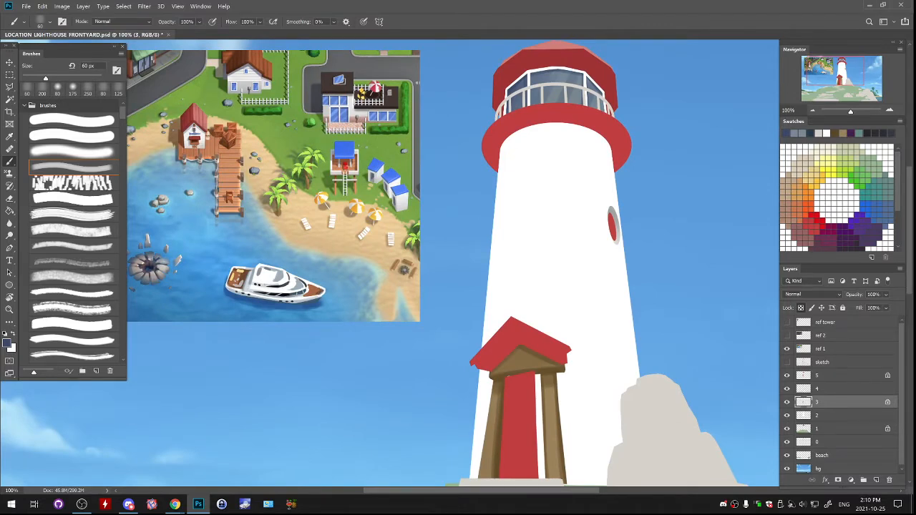
scroll(390, 265, down, 2)
scroll(390, 265, up, 5)
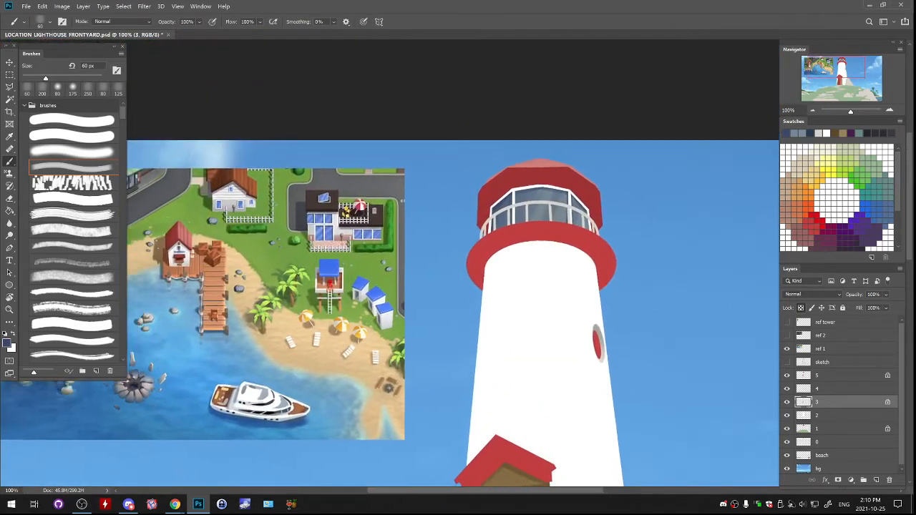
drag(542, 362, 572, 355)
click(788, 403)
click(787, 402)
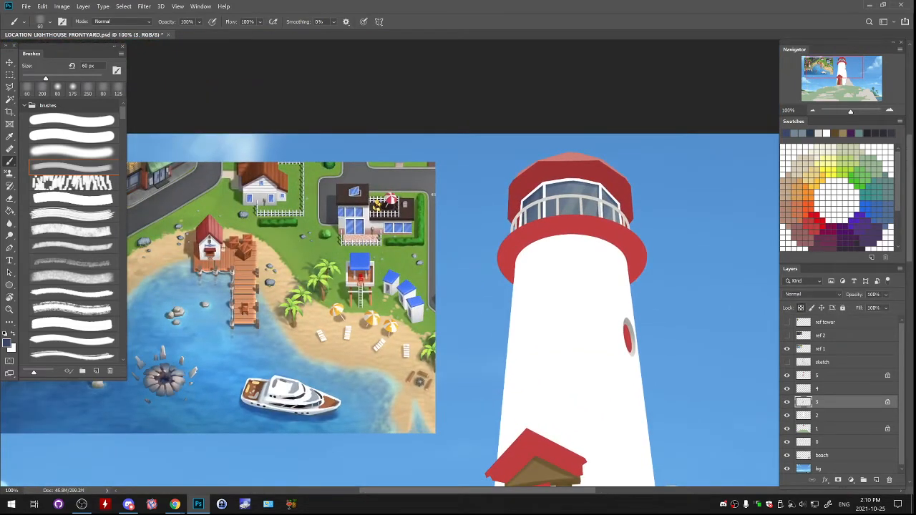
click(787, 402)
click(787, 402)
drag(578, 409, 602, 258)
key(ctrl+minus)
key(ctrl+minus)
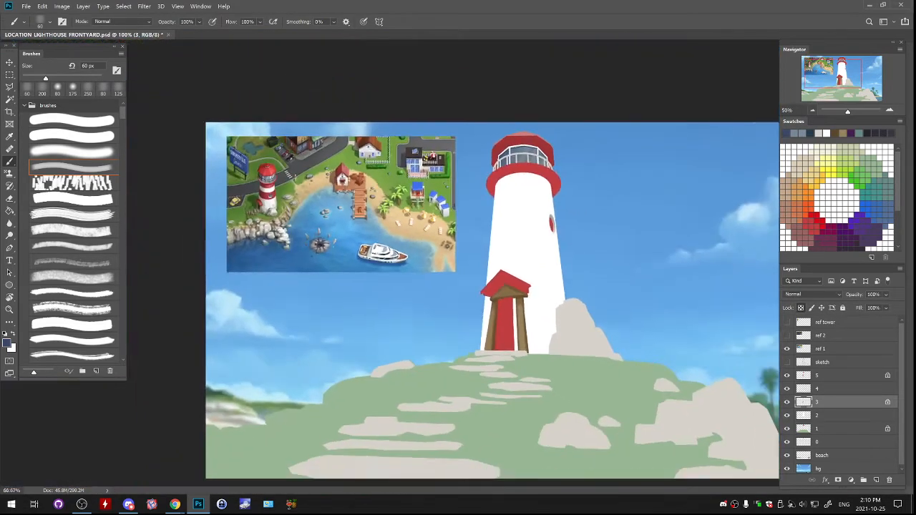
click(787, 402)
click(788, 403)
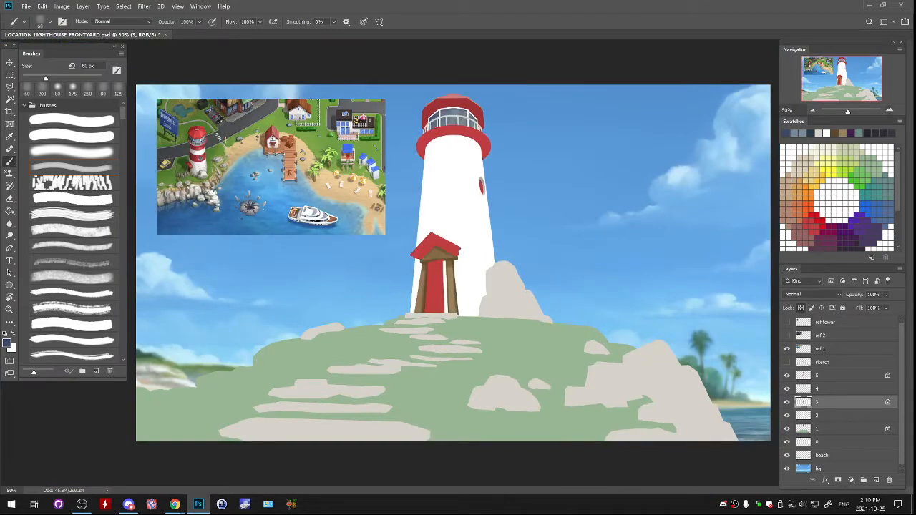
key(ctrl+plus)
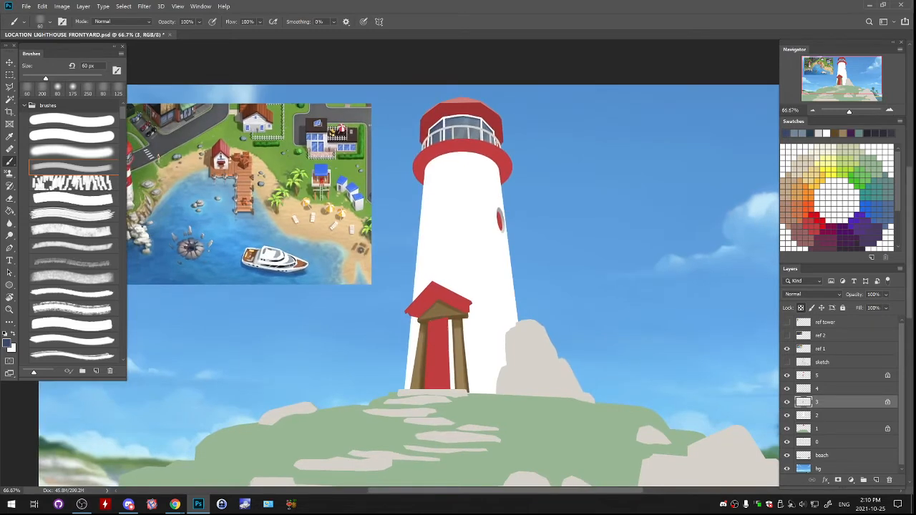
click(788, 403)
click(788, 402)
- Make layer 4 active, check its contents by toggling its visibility, and sample a dark grey from the reference house's roof
click(788, 389)
click(787, 388)
click(823, 389)
drag(609, 322, 622, 388)
click(788, 389)
click(788, 389)
click(787, 389)
click(787, 389)
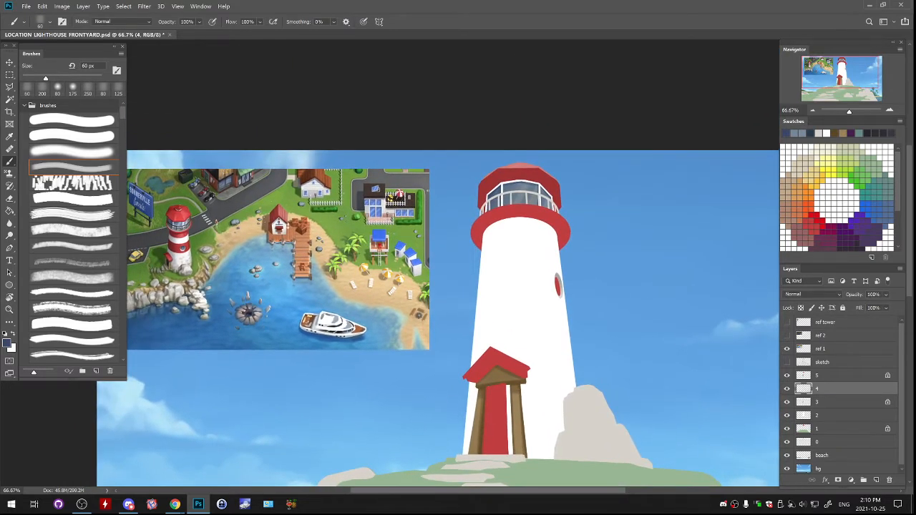
alt+click(373, 192)
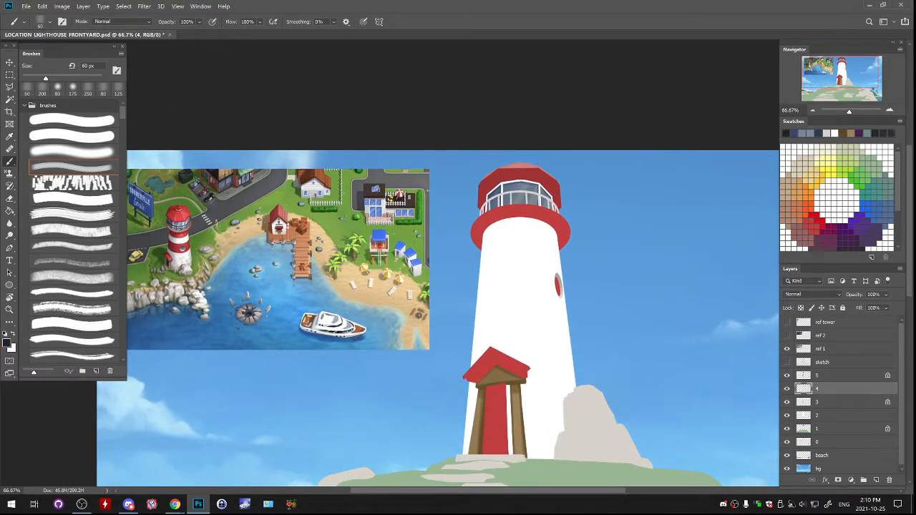
alt+click(398, 200)
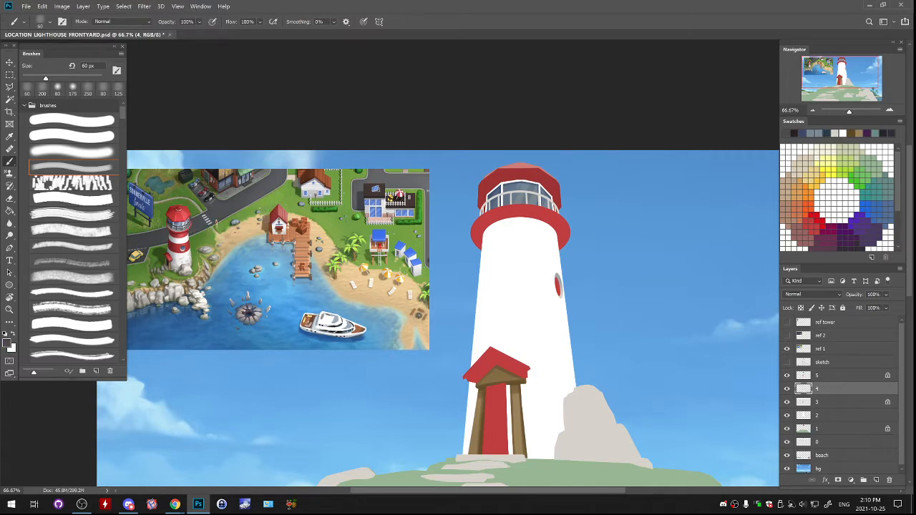
- Lock layer 4's transparent pixels and recolour the lantern room railing dark grey with a 400 px brush
key(bracketright)
key(bracketright)
key(bracketright)
key(bracketright)
key(bracketright)
key(bracketright)
key(bracketright)
key(bracketright)
key(bracketright)
key(bracketright)
mouse_move(485, 221)
mouse_down()
mouse_move(514, 203)
mouse_move(554, 207)
mouse_up()
key(ctrl+z)
click(801, 308)
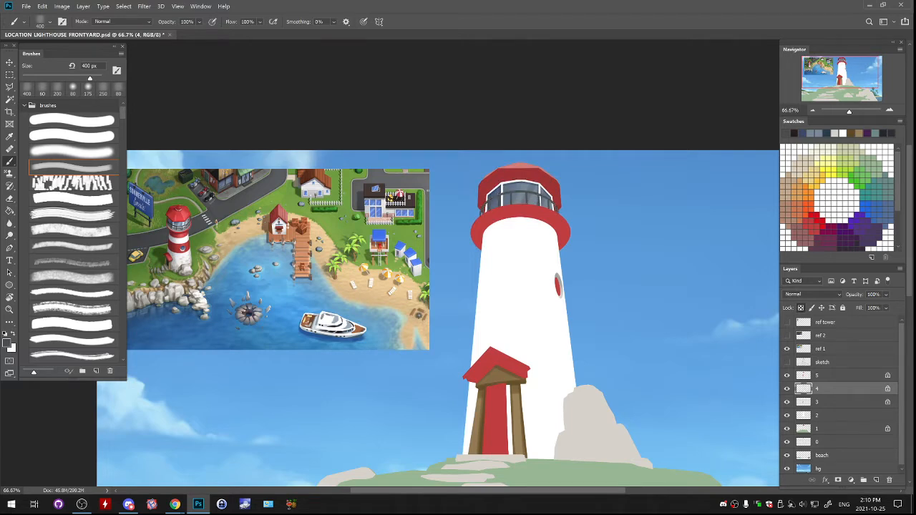
- Set the foreground colour to near-black 212427 for shading the lantern room railing
key(ctrl+plus)
key(ctrl+plus)
drag(322, 215, 464, 321)
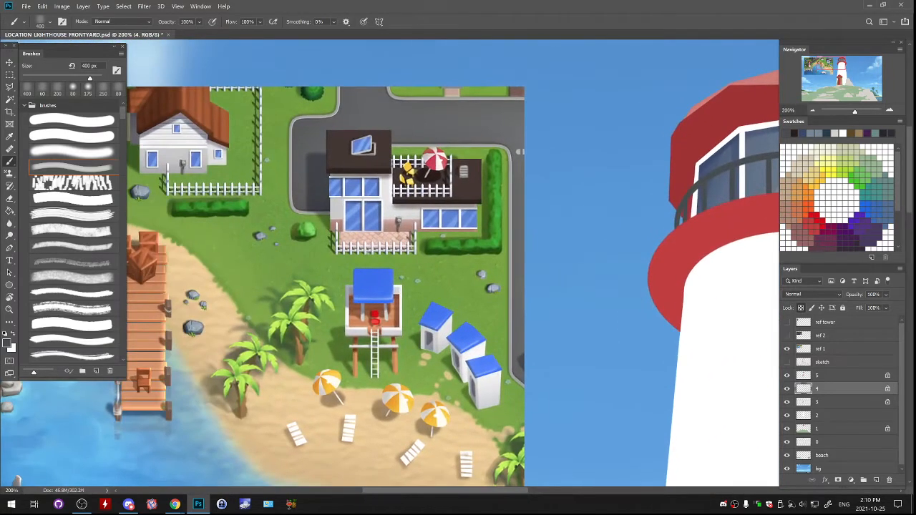
drag(573, 214, 333, 310)
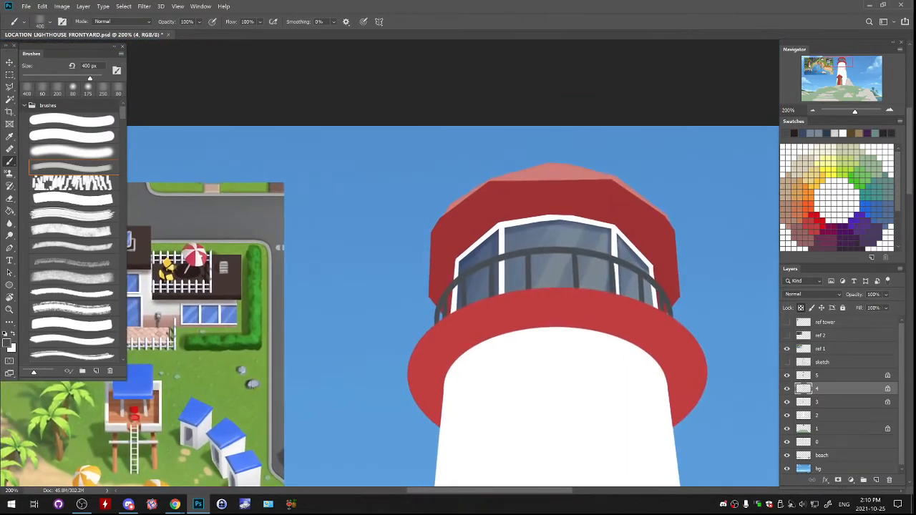
click(7, 344)
click(521, 330)
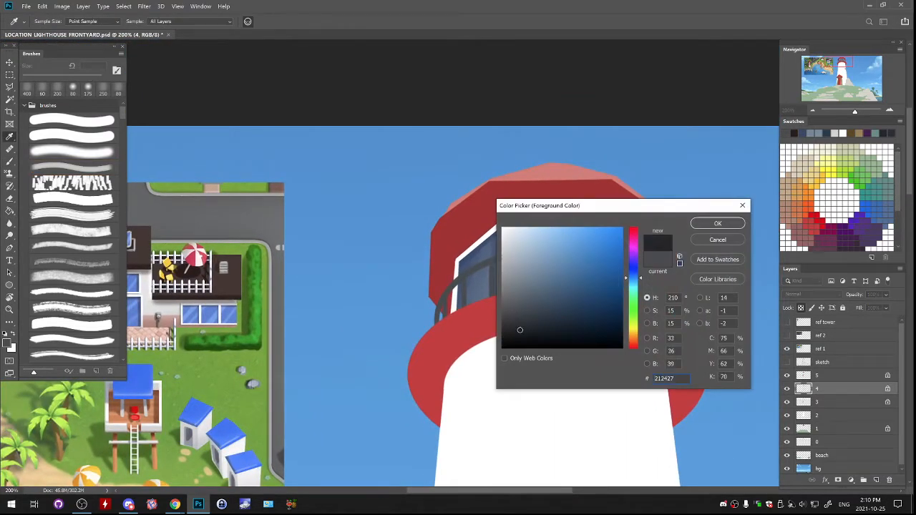
click(718, 223)
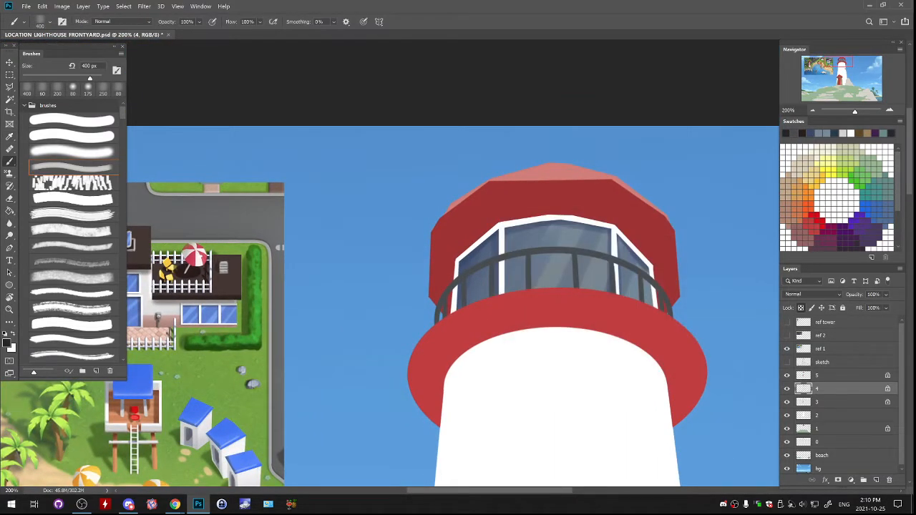
- Reduce the brush to 35 px and start painting near-black shading on the lantern room railing
key(bracketleft)
- Refine the near-black shading along the railing's handrail and posts using 20, 30 and 40 px brushes
key(bracketleft)
key(bracketleft)
key(bracketleft)
key(bracketleft)
key(bracketleft)
key(bracketleft)
key(bracketleft)
key(bracketleft)
key(bracketleft)
key(bracketleft)
key(bracketleft)
key(bracketleft)
key(bracketleft)
key(bracketleft)
drag(449, 293, 459, 282)
drag(459, 301, 546, 232)
key(bracketleft)
key(bracketleft)
key(bracketleft)
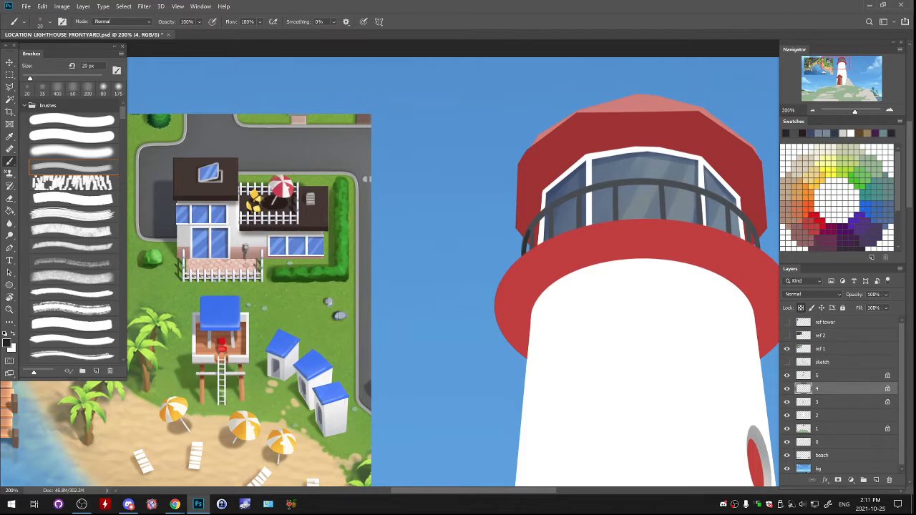
key(bracketright)
drag(555, 207, 569, 199)
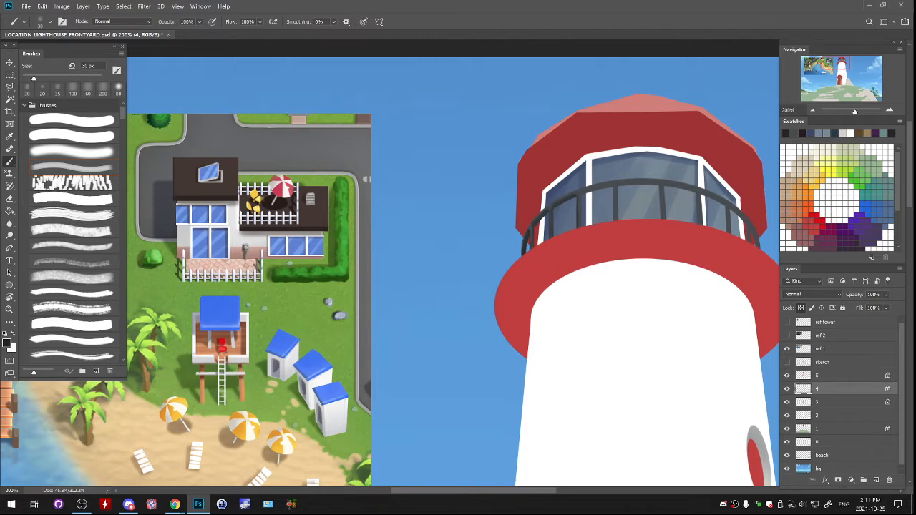
key(bracketright)
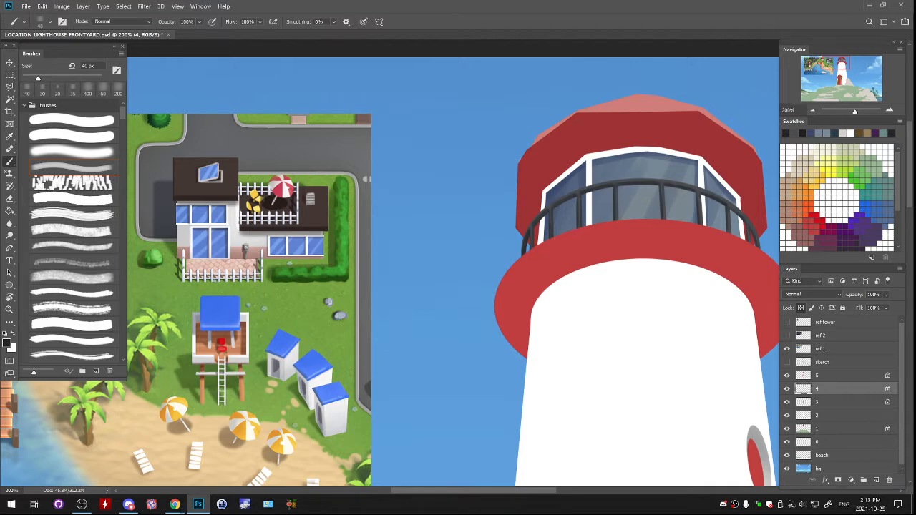
- Reset the colours to default black and white and switch to the soft-edged brush at 250 px
drag(616, 236, 470, 240)
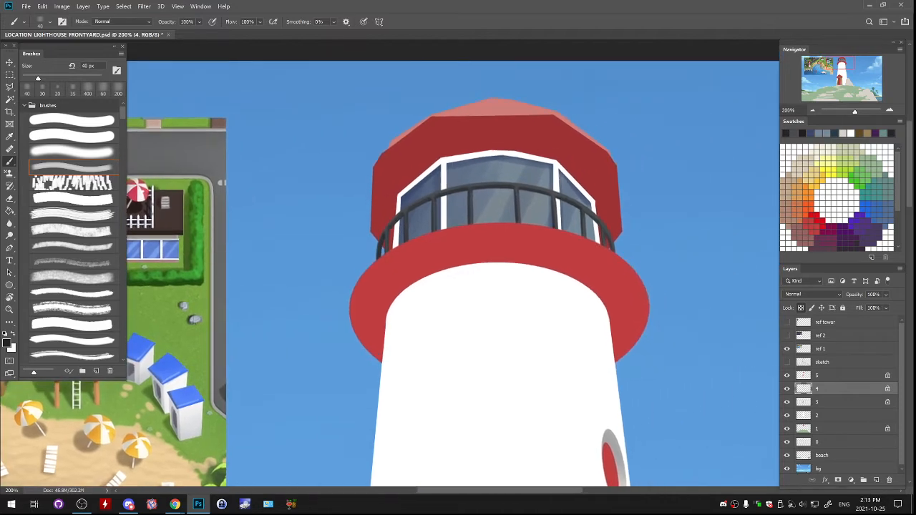
click(4, 333)
click(71, 152)
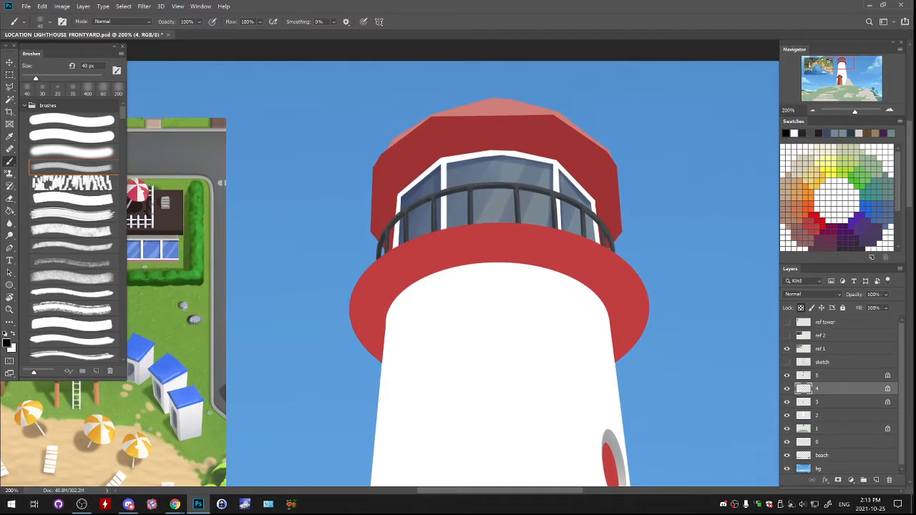
key(ctrl+minus)
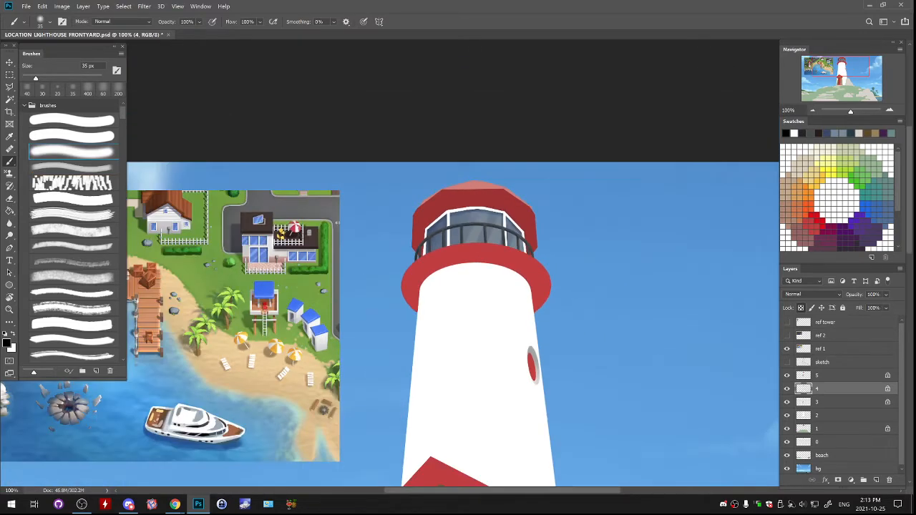
key(bracketright)
key(bracketright)
key(bracketright)
key(bracketright)
key(bracketright)
key(bracketright)
key(bracketright)
key(bracketright)
key(bracketright)
key(bracketright)
key(bracketright)
key(bracketright)
key(bracketright)
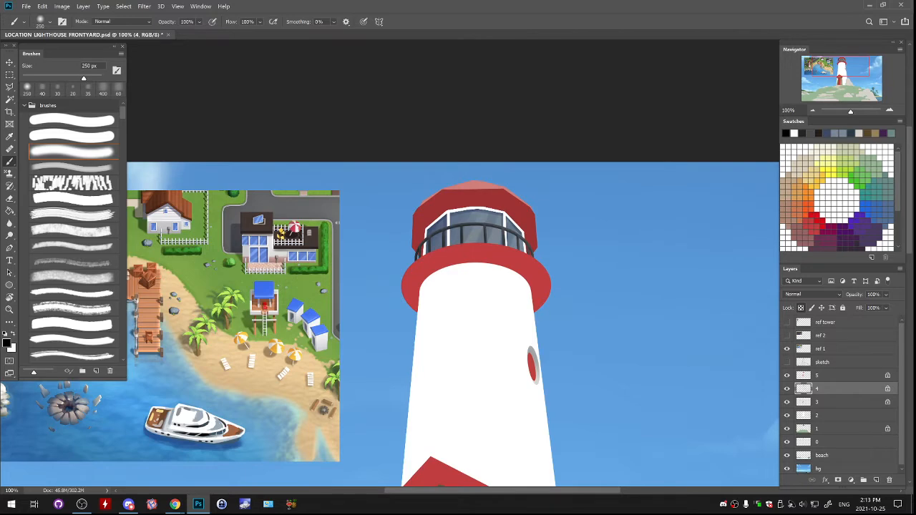
drag(460, 233, 542, 162)
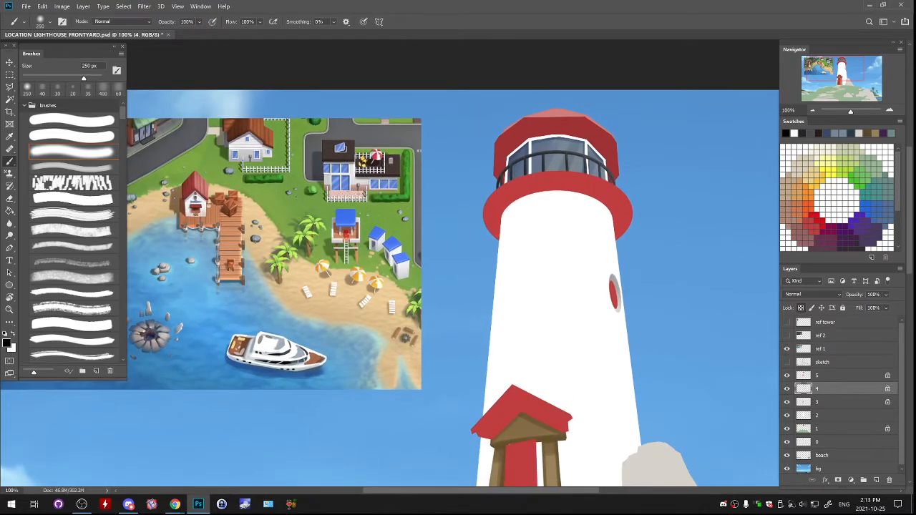
alt+click(656, 464)
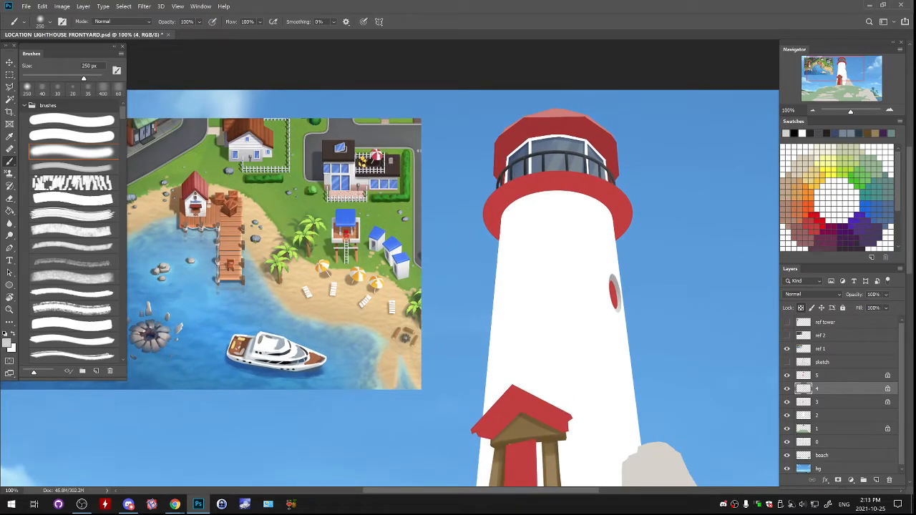
mouse_move(565, 147)
mouse_down()
mouse_move(617, 172)
mouse_move(621, 187)
mouse_move(569, 225)
mouse_up()
key(ctrl+z)
key(ctrl+z)
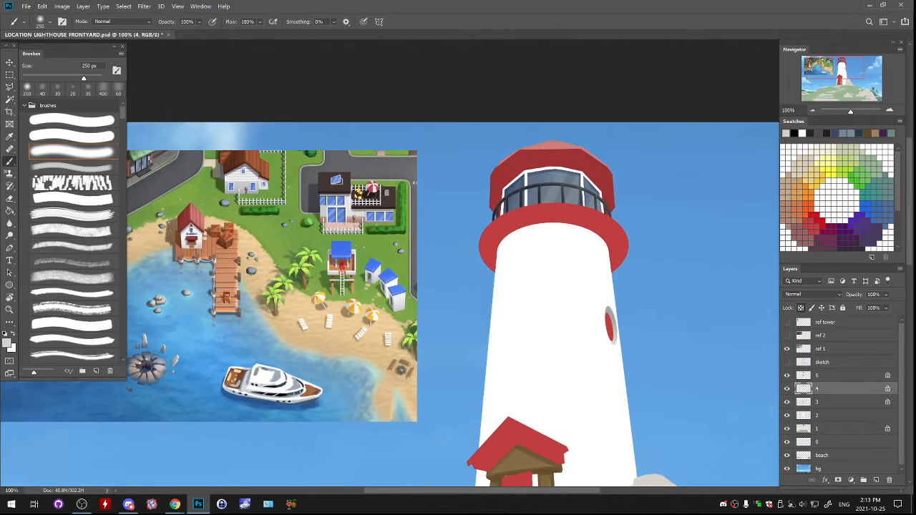
- Copy the red gallery ring below the railing from layer 5 to a new layer and offset the copy slightly downward
click(788, 388)
click(788, 389)
drag(544, 358, 523, 320)
click(830, 376)
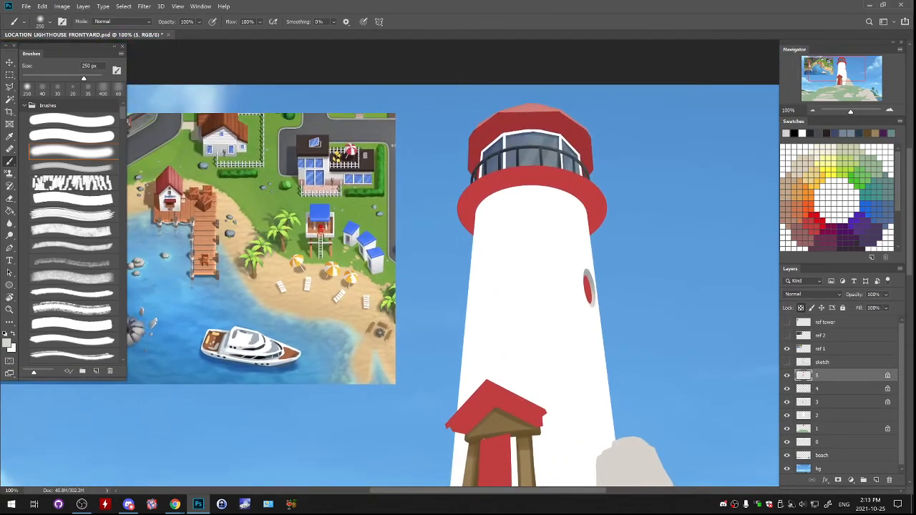
drag(530, 272, 504, 335)
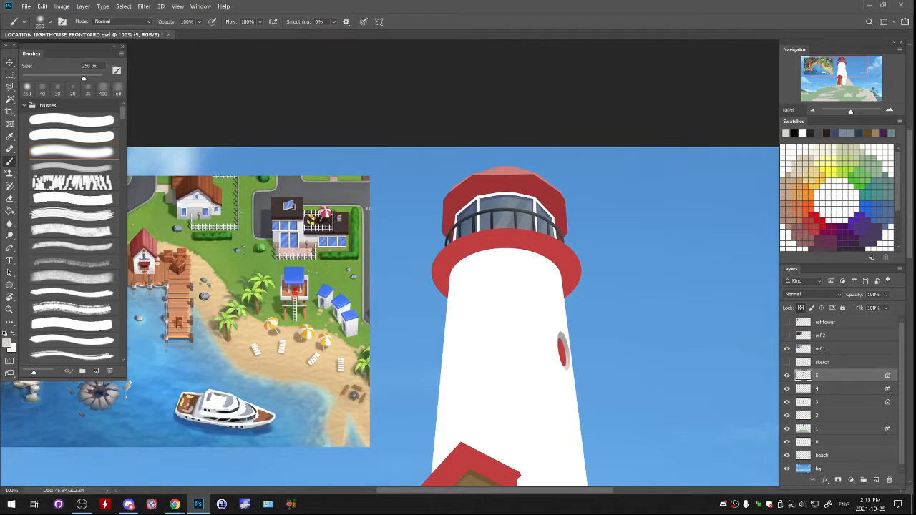
click(9, 75)
click(788, 375)
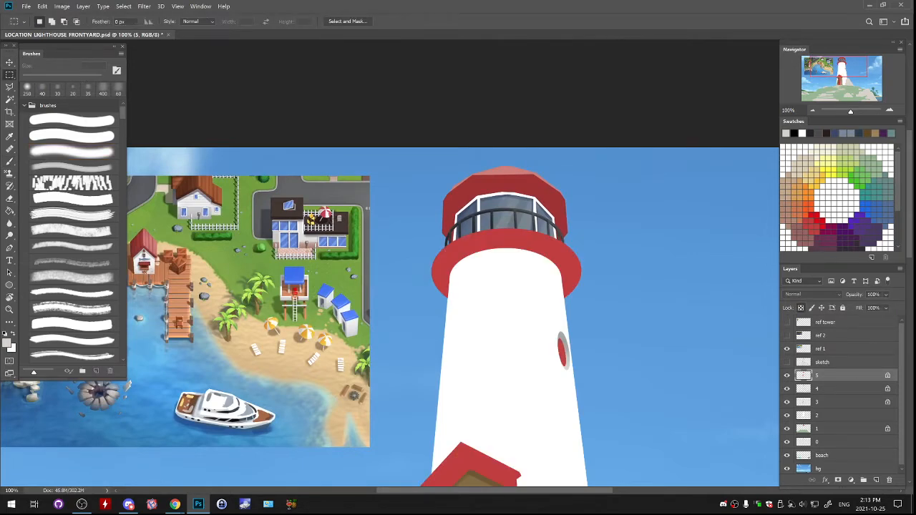
drag(409, 224, 592, 314)
key(ctrl+j)
drag(605, 277, 607, 281)
key(b)
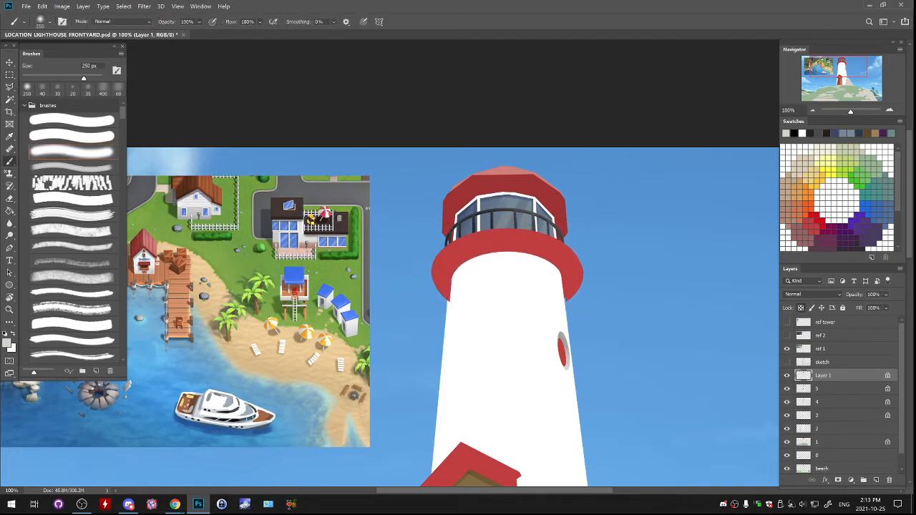
- Recolour the copied gallery ring with grey sampled from the oval window frame, then scale it to 97.98% inside the red rim
alt+click(563, 335)
mouse_move(541, 250)
mouse_down()
mouse_move(505, 247)
mouse_move(565, 268)
mouse_move(576, 290)
mouse_up()
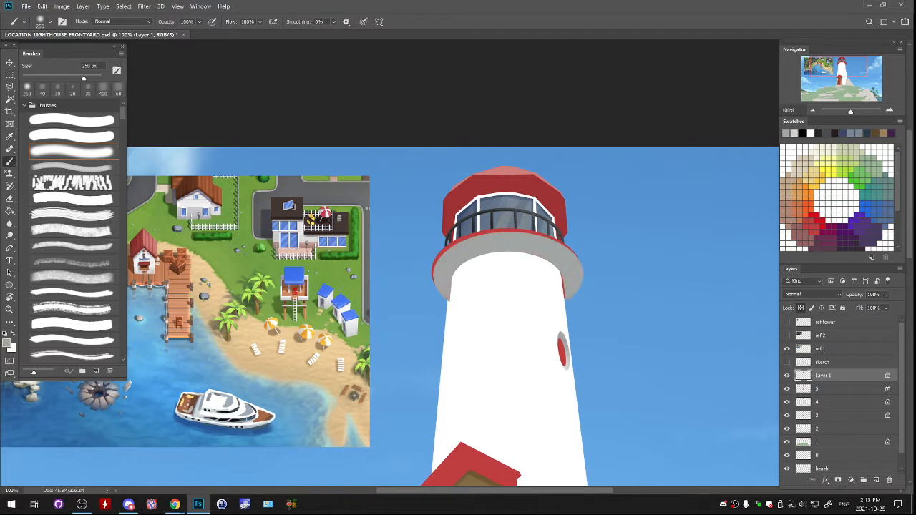
drag(624, 272, 623, 271)
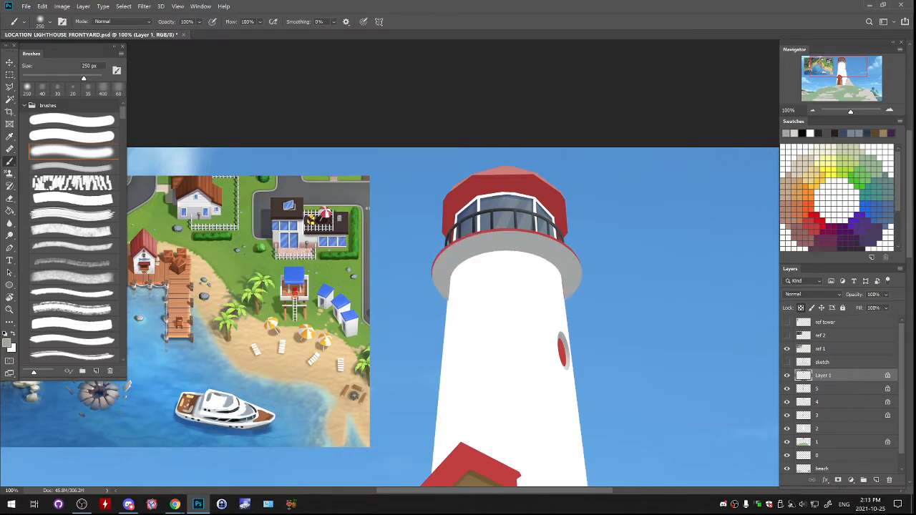
key(ctrl+t)
drag(582, 301, 580, 300)
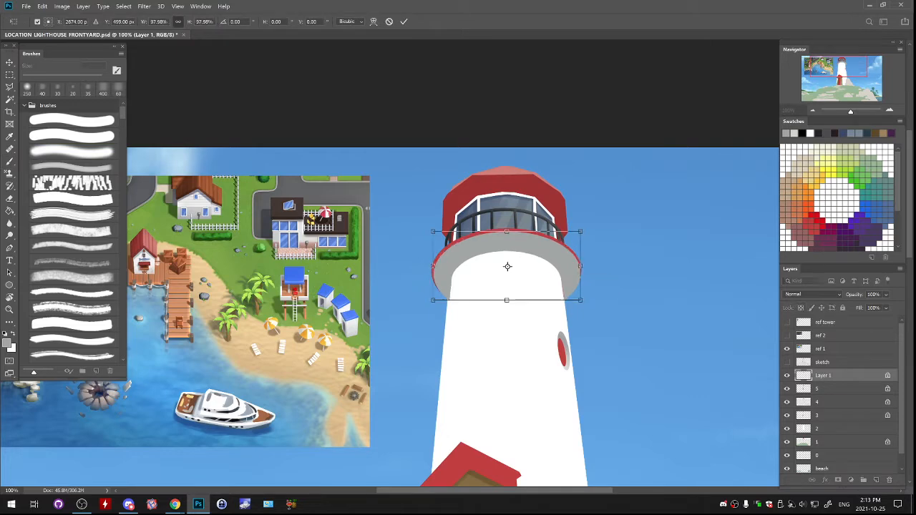
key(Return)
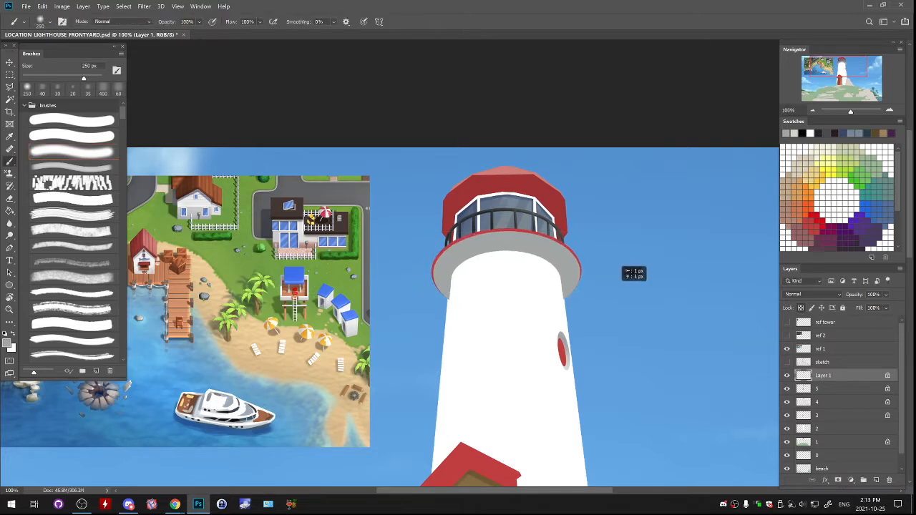
- Lower the grey ring copy's layer opacity to 43% to expose the tower edges beneath it
key(ctrl+plus)
key(ctrl+plus)
key(ctrl+plus)
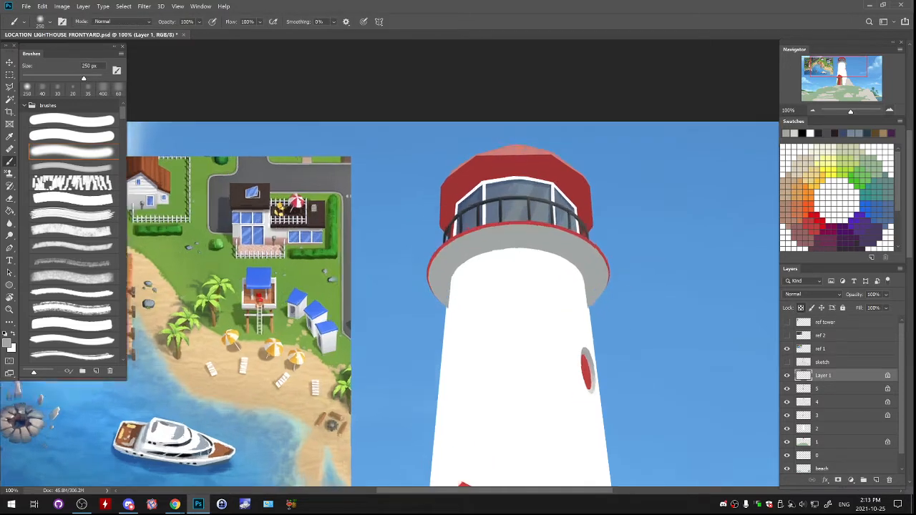
drag(703, 203, 559, 247)
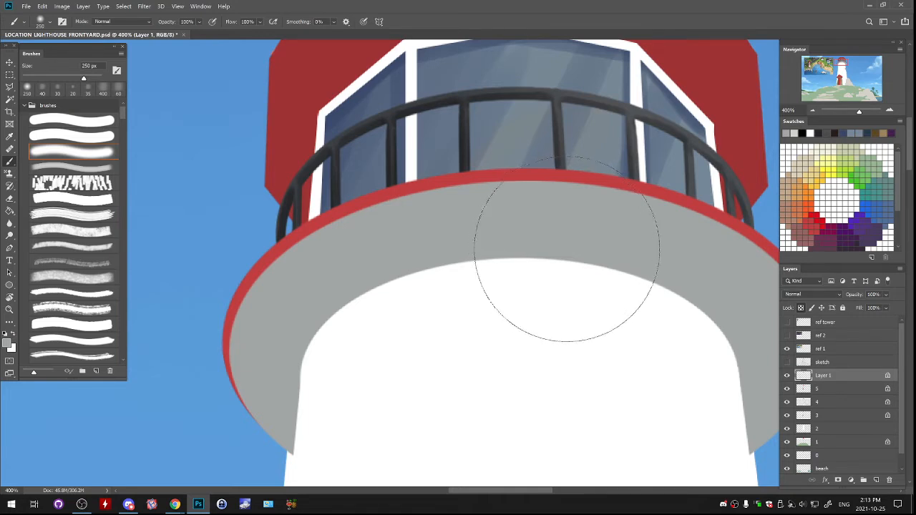
scroll(566, 250, down, 5)
key(l)
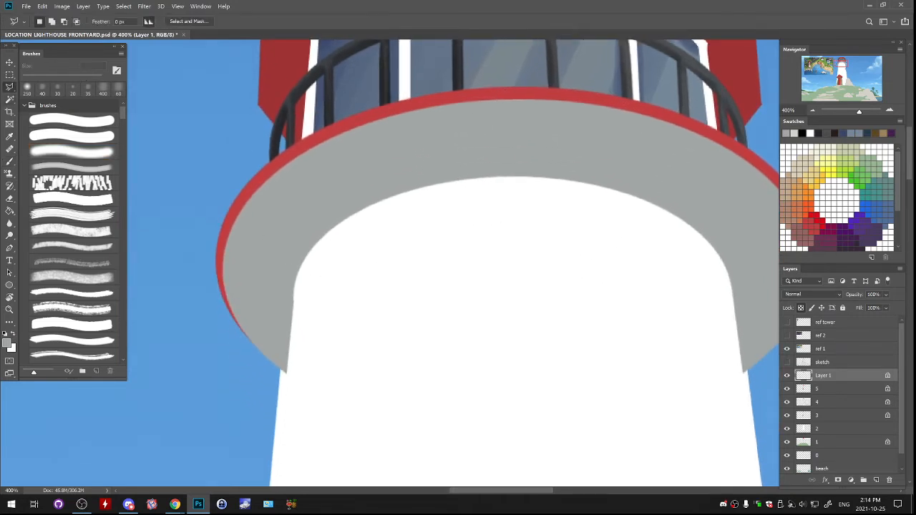
scroll(494, 263, right, 3)
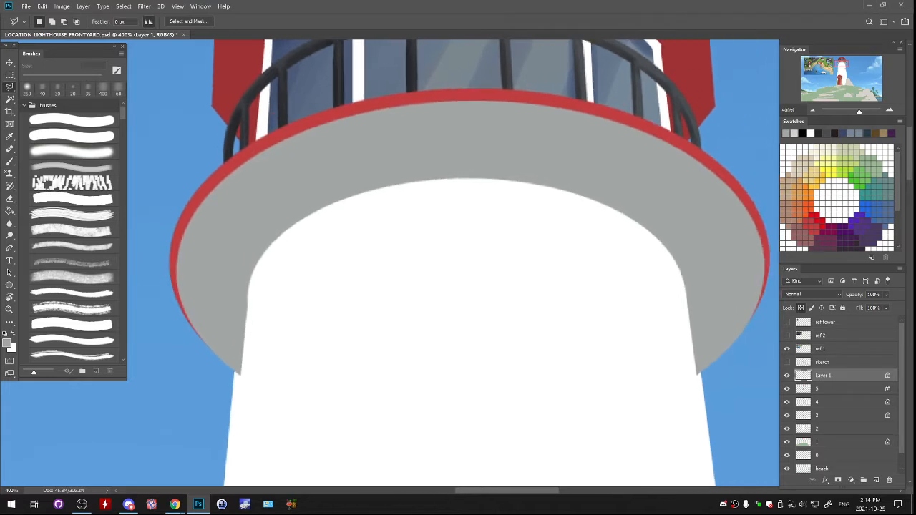
drag(727, 393, 727, 392)
drag(886, 295, 874, 307)
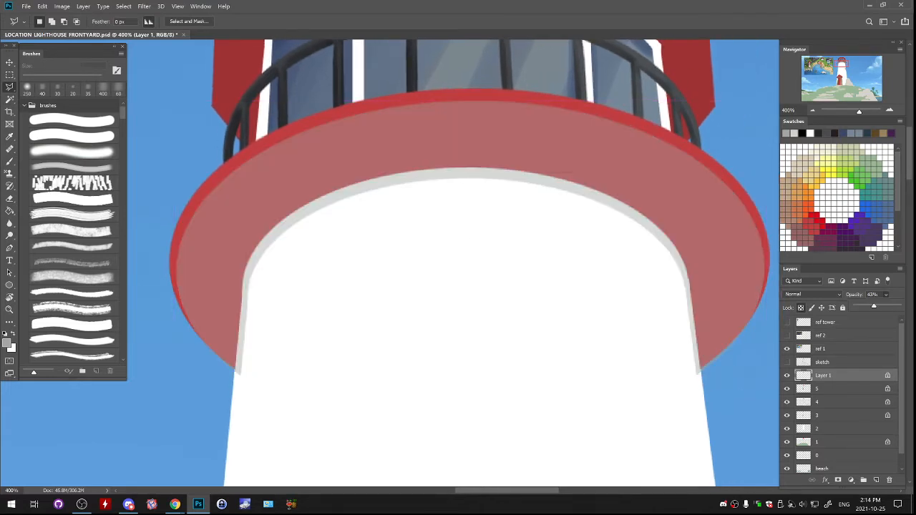
- Outline and delete the grey ring's overlap along both side edges of the white tower, then restore the layer's opacity to 100%
click(234, 373)
click(235, 373)
drag(244, 287, 287, 232)
click(310, 240)
click(329, 317)
click(265, 415)
click(235, 373)
key(shift)
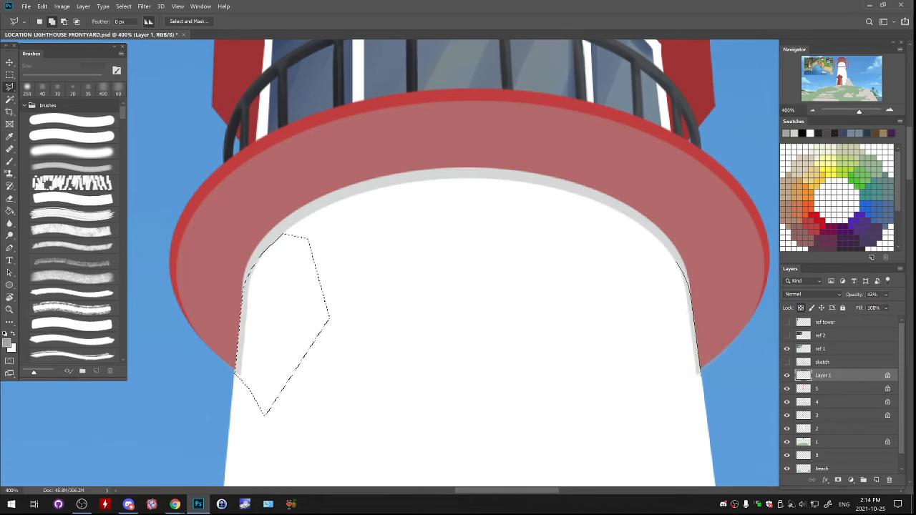
mouse_move(673, 250)
mouse_down()
mouse_move(641, 334)
mouse_move(661, 392)
mouse_move(689, 398)
mouse_up()
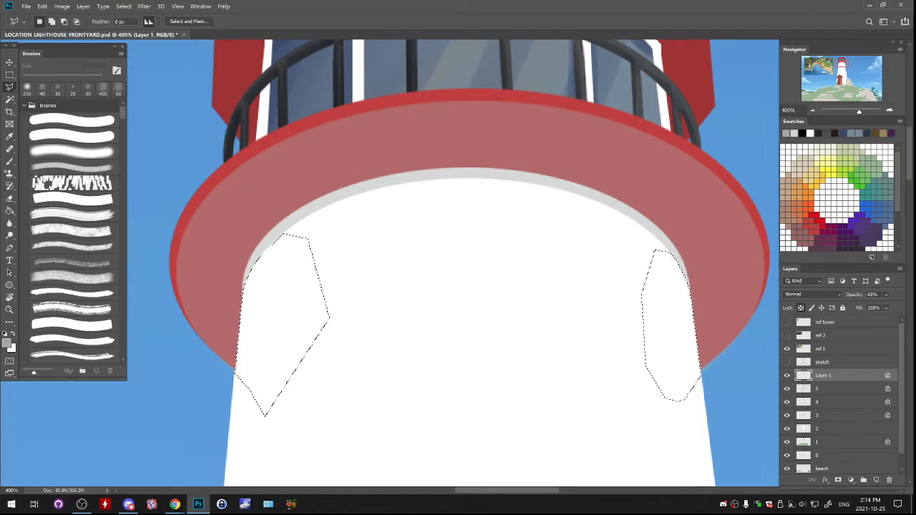
key(ctrl+d)
click(886, 295)
drag(874, 307, 900, 307)
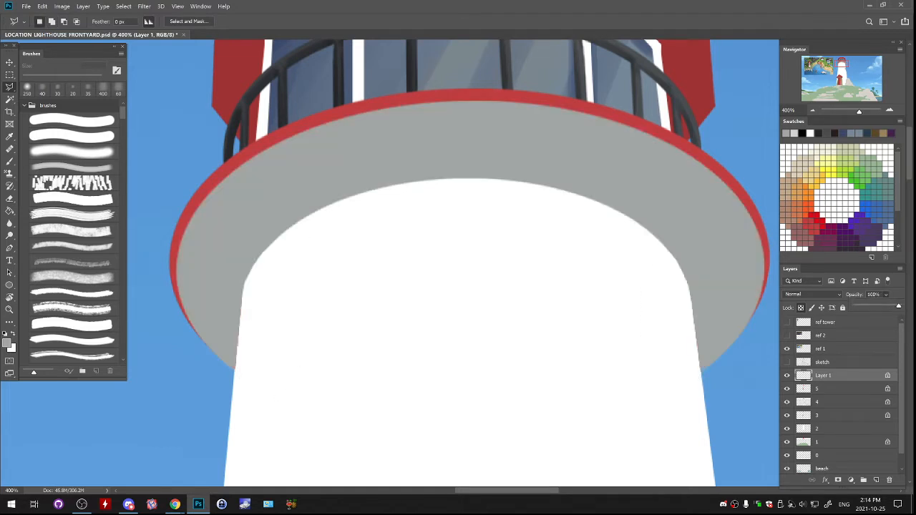
key(Return)
- Rename the grey ring's layer as 6
double_click(822, 375)
text(6)
key(Return)
click(813, 110)
click(813, 109)
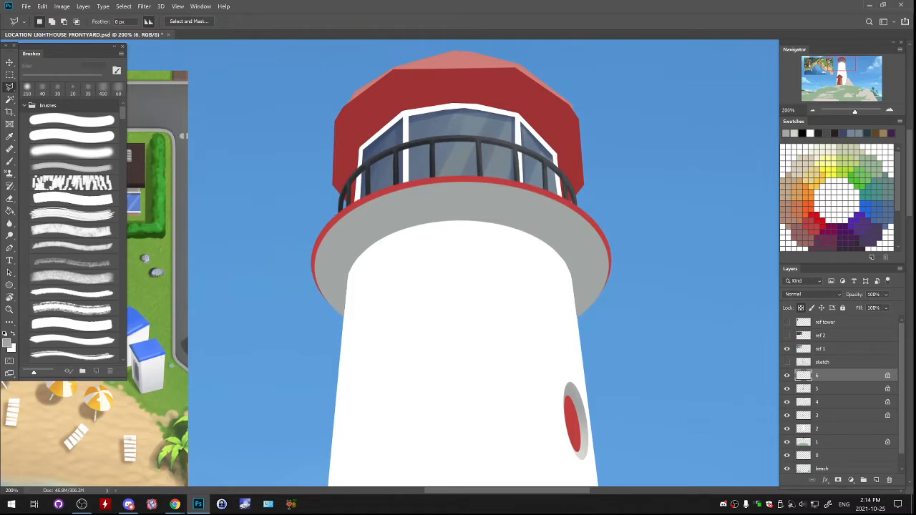
- Sample dark grey from the lantern room railing and set up the soft textured brush at 500 px for shading the grey ring
key(ctrl+minus)
key(b)
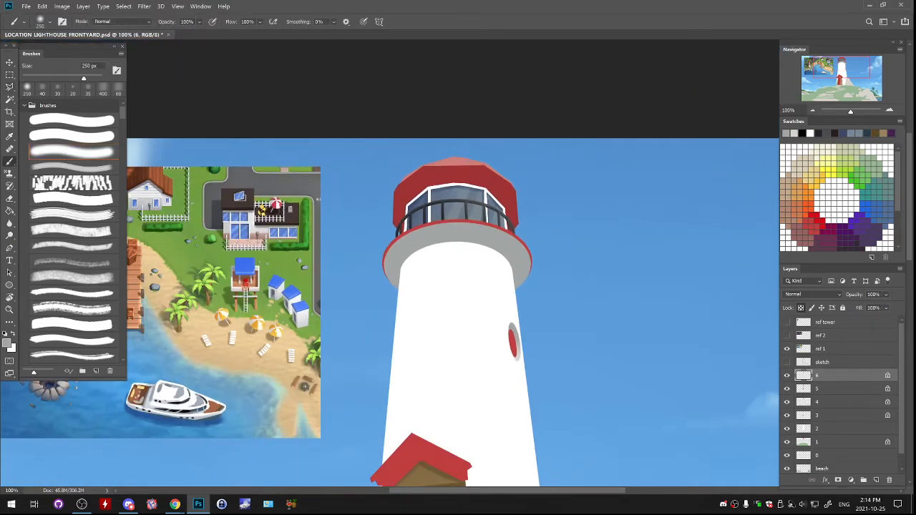
alt+click(466, 210)
click(73, 168)
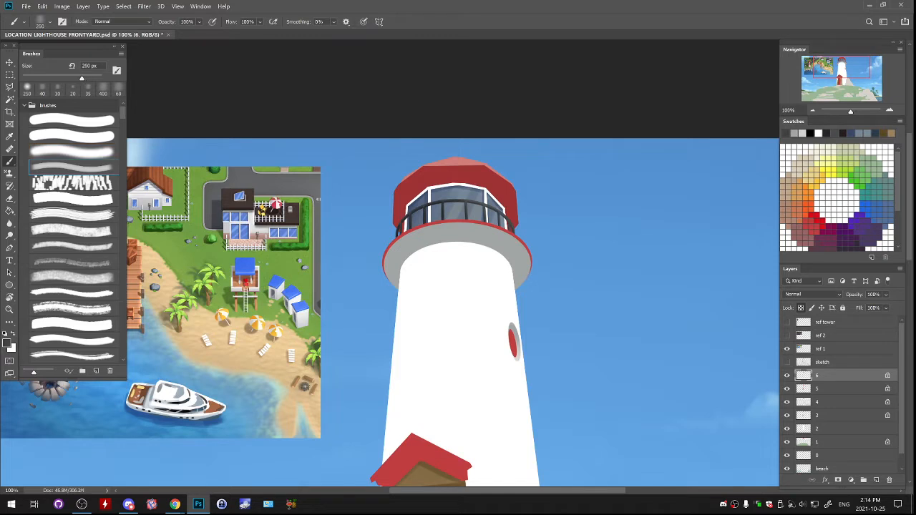
drag(431, 242, 396, 272)
key(ctrl+z)
key(bracketright)
key(bracketright)
key(bracketright)
key(bracketright)
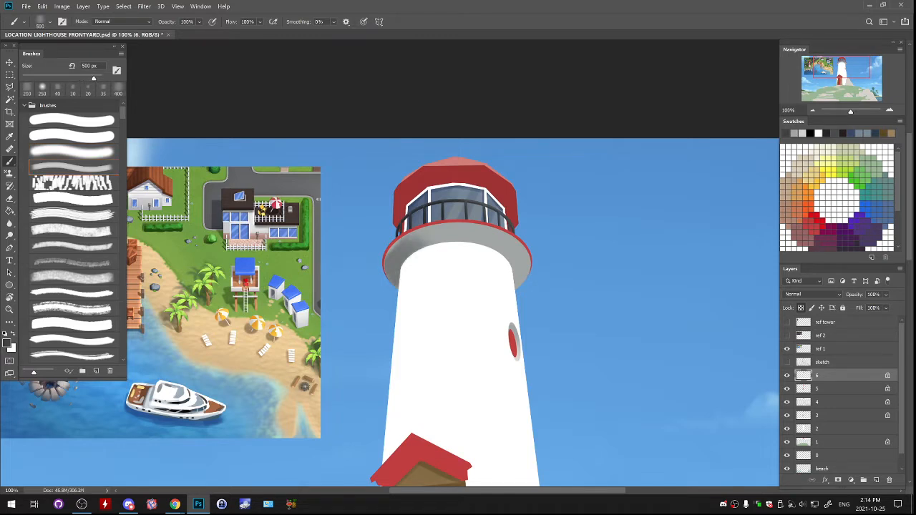
- Paint dark grey diagonal shading across the gallery ring's underside with the 500 px brush, redoing unsatisfactory strokes
key(ctrl+z)
drag(430, 236, 394, 269)
mouse_move(458, 231)
mouse_down()
mouse_move(396, 276)
mouse_move(485, 239)
mouse_move(396, 281)
mouse_move(435, 239)
mouse_move(493, 245)
mouse_move(522, 285)
mouse_up()
key(ctrl+z)
key(ctrl+z)
drag(401, 255, 390, 277)
key(ctrl+z)
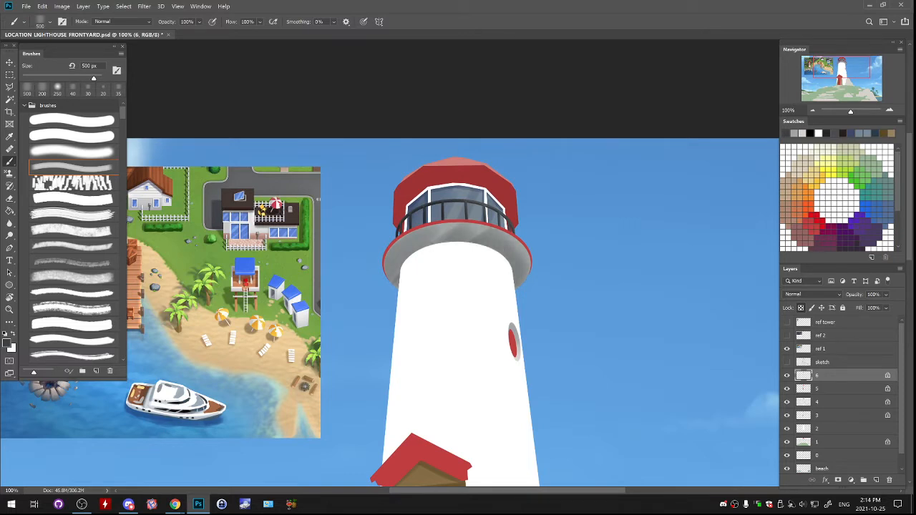
drag(434, 237, 392, 276)
key(ctrl+z)
mouse_move(427, 239)
mouse_down()
mouse_move(394, 267)
mouse_move(393, 284)
mouse_up()
key(ctrl+z)
drag(412, 253, 401, 267)
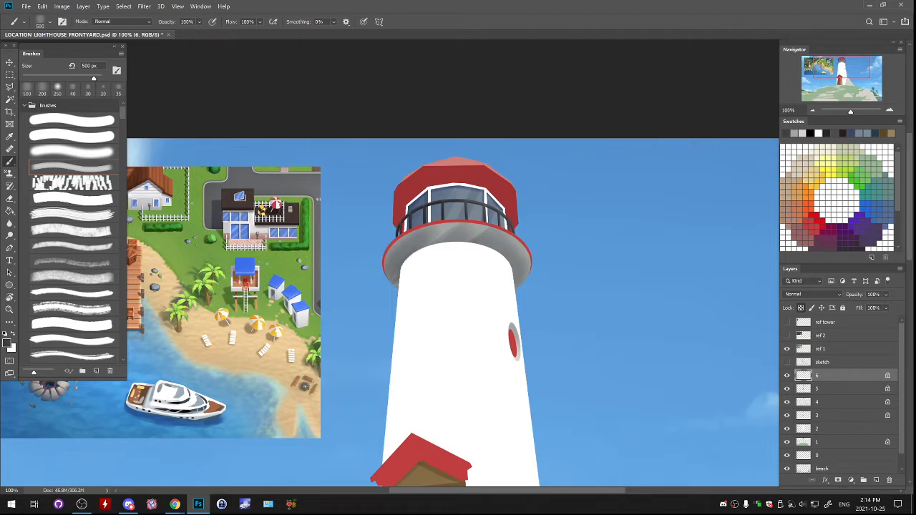
- Deepen the dark grey shading along the upper curve of the ring's underside with the brush at 600 px
key(bracketleft)
key(bracketleft)
key(bracketleft)
key(bracketleft)
key(bracketleft)
key(bracketleft)
key(bracketright)
key(bracketright)
key(bracketright)
key(bracketright)
key(bracketright)
key(bracketright)
mouse_move(472, 237)
mouse_down()
mouse_move(434, 234)
mouse_move(409, 247)
mouse_up()
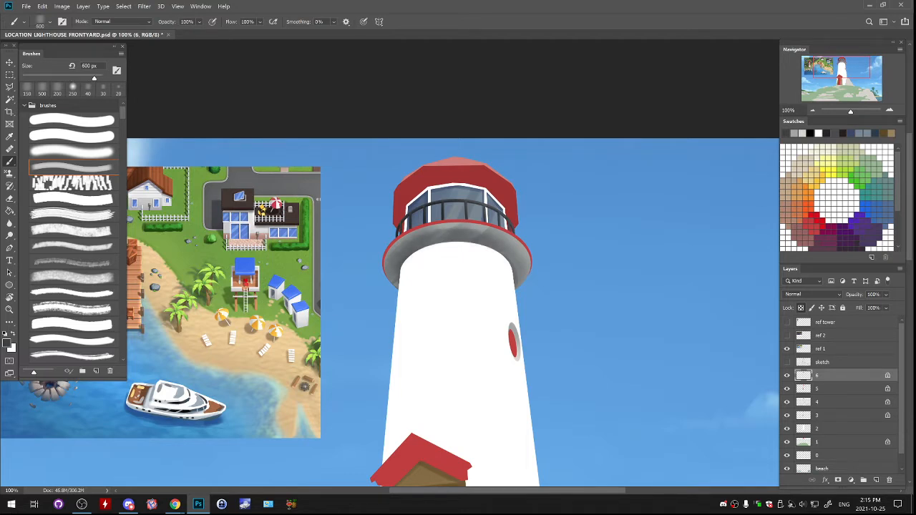
drag(478, 229, 434, 227)
drag(503, 242, 511, 250)
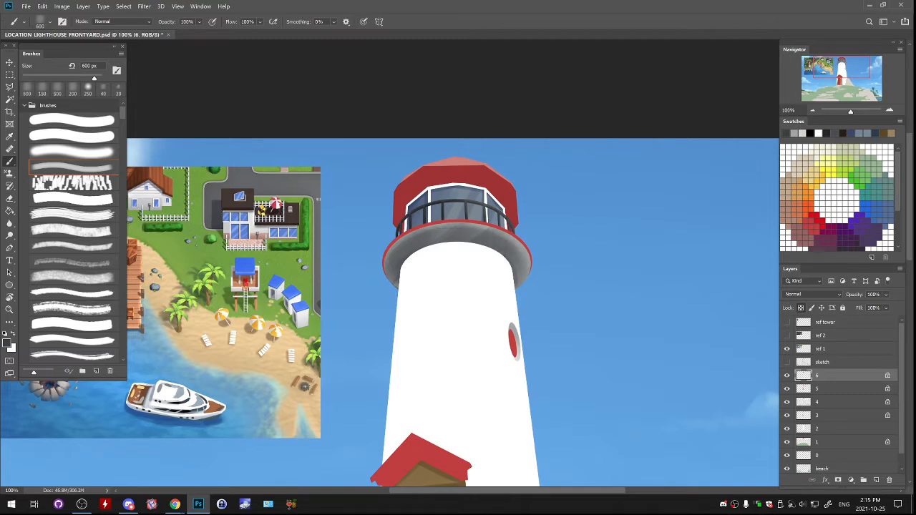
- Refine the dark shading at the right end of the ring's underside with the brush at 200 px
key(bracketleft)
key(bracketleft)
key(bracketleft)
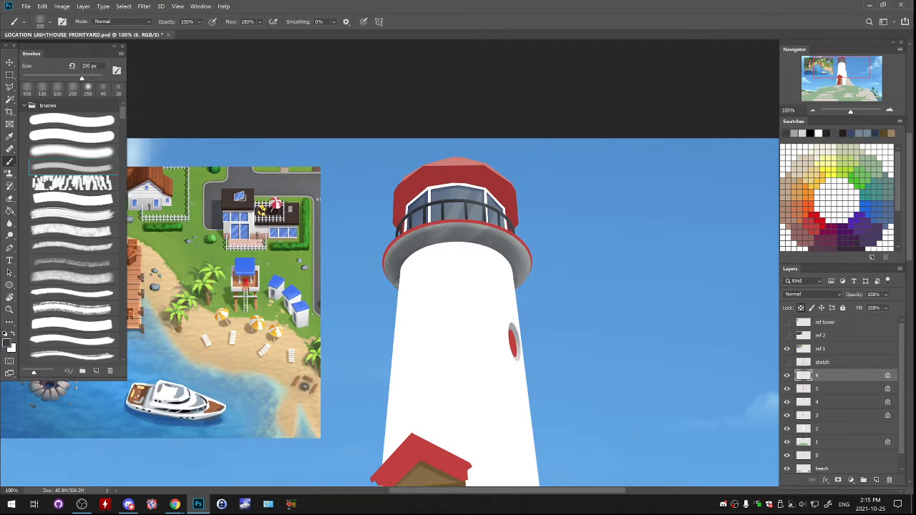
drag(527, 283, 520, 276)
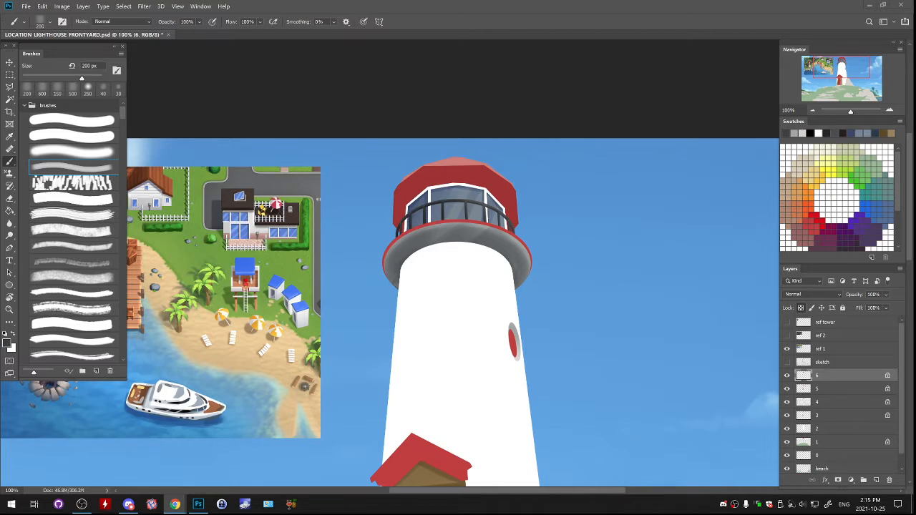
- Select layer 5 and set the foreground colour to a very dark red based on the lantern room's red
click(444, 315)
drag(444, 315, 483, 250)
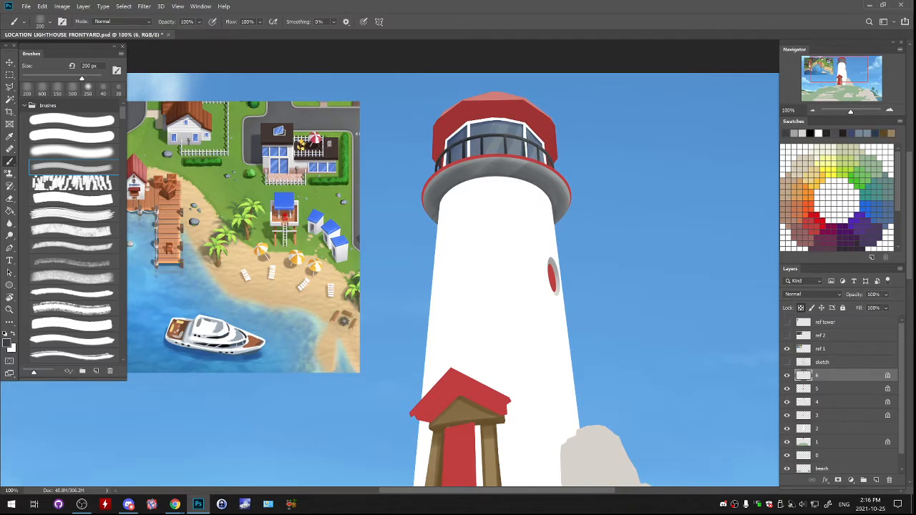
drag(545, 229, 559, 194)
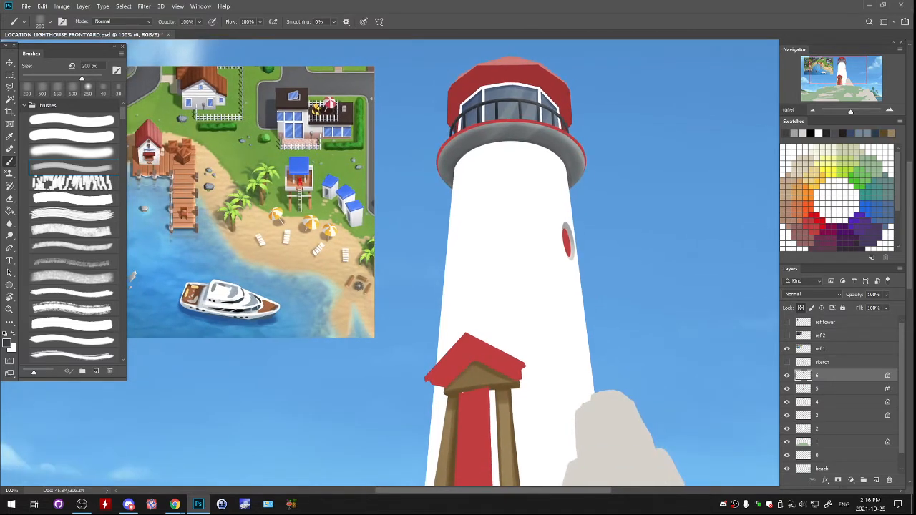
click(788, 376)
click(788, 389)
click(787, 389)
click(830, 389)
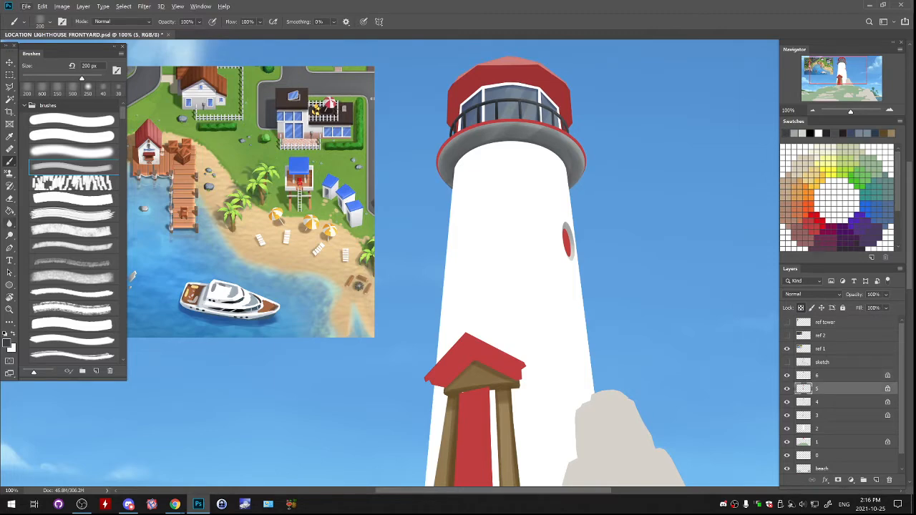
click(7, 343)
click(502, 75)
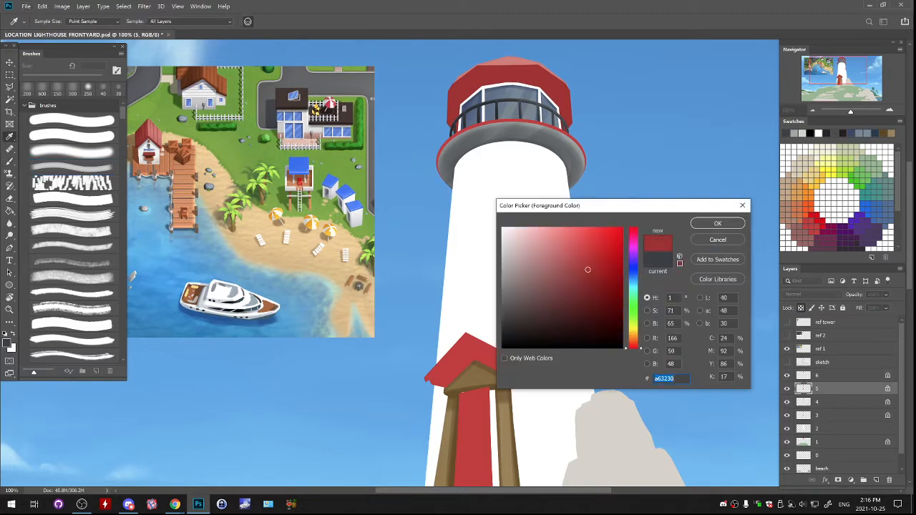
click(621, 312)
click(718, 224)
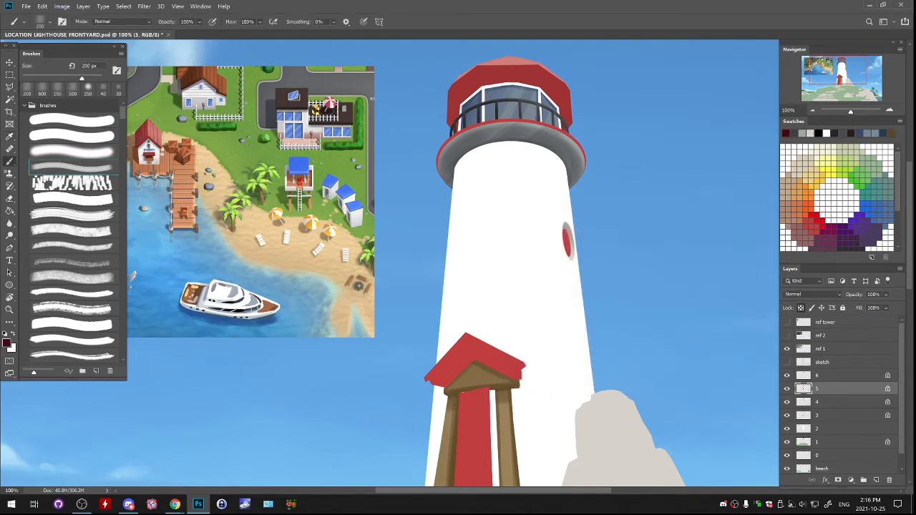
- Shade the gallery ring's red rim with the dark red, and compare the lighthouse with layer 5 hidden and shown
mouse_move(437, 166)
mouse_down()
mouse_move(445, 142)
mouse_move(488, 122)
mouse_move(562, 129)
mouse_up()
key(ctrl+z)
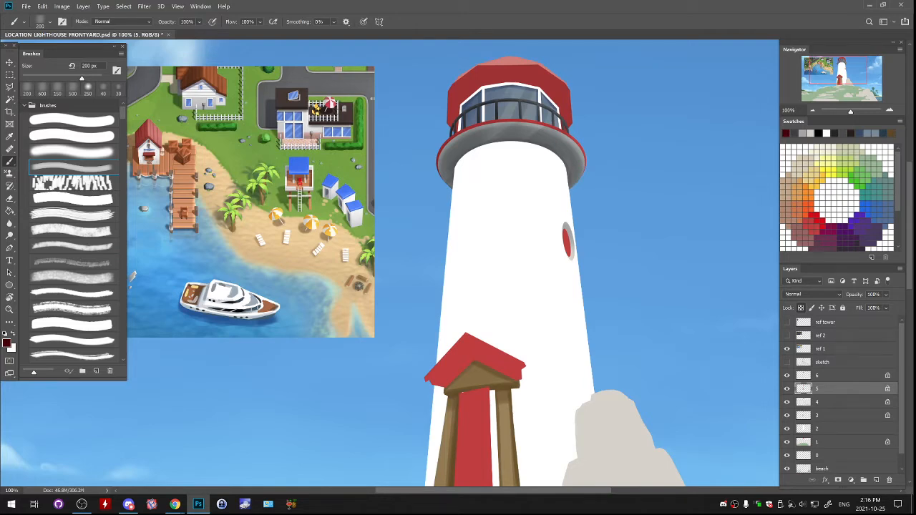
click(788, 389)
drag(486, 272, 487, 235)
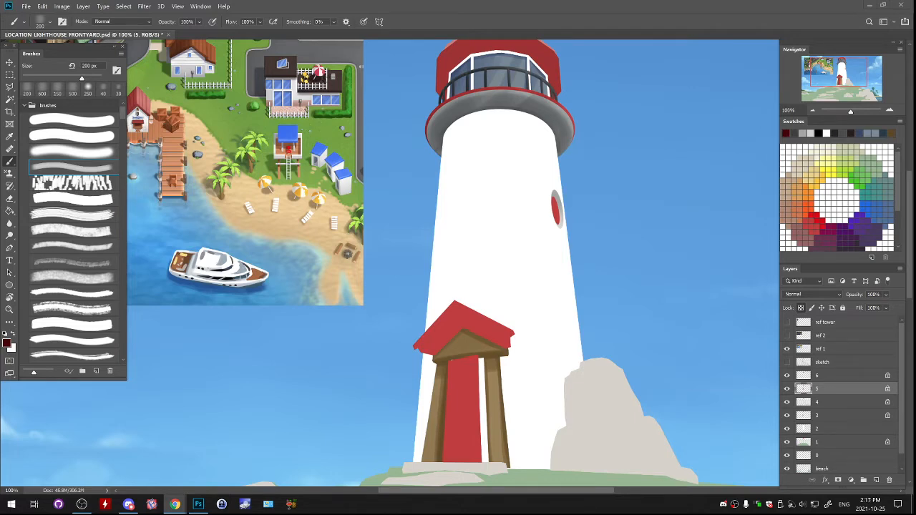
click(787, 388)
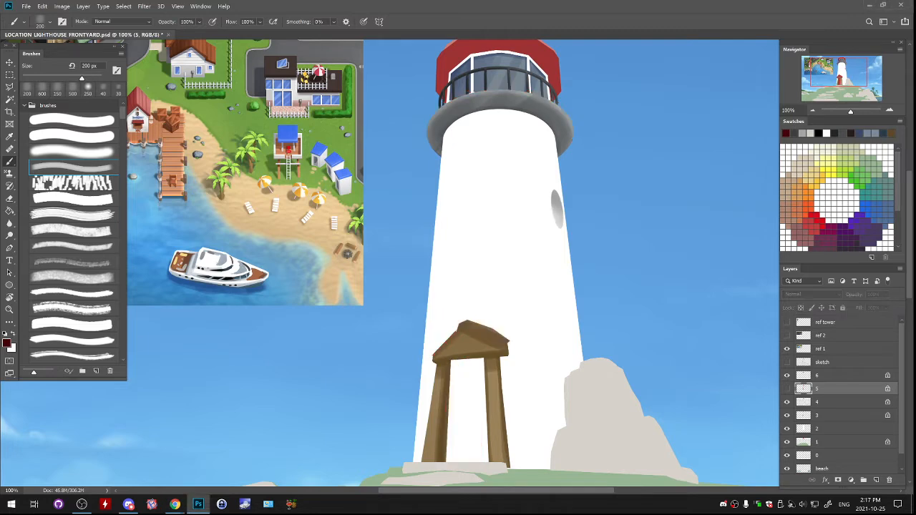
click(787, 389)
scroll(458, 262, up, 2)
drag(430, 287, 512, 265)
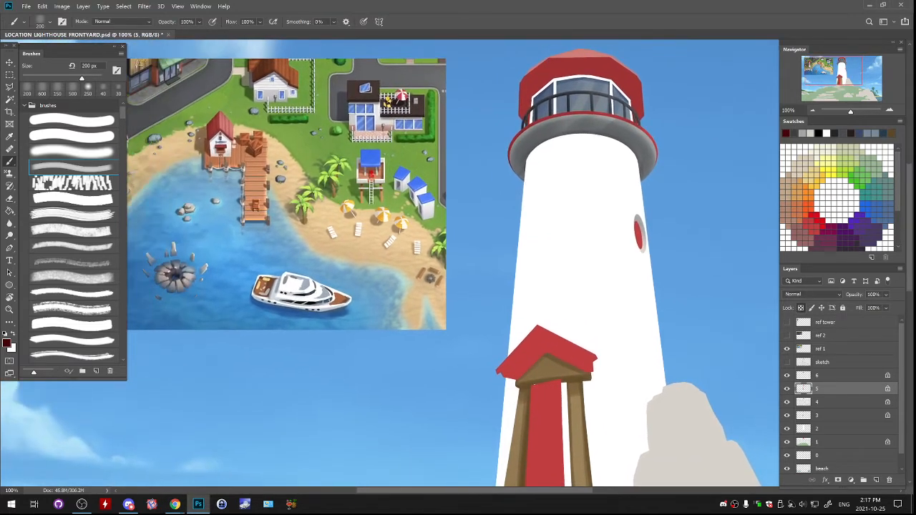
- Recolour the oval window's pane with blue-grey from the lantern room glass and blues sampled from the reference house's windows
alt+click(575, 84)
drag(637, 220, 640, 241)
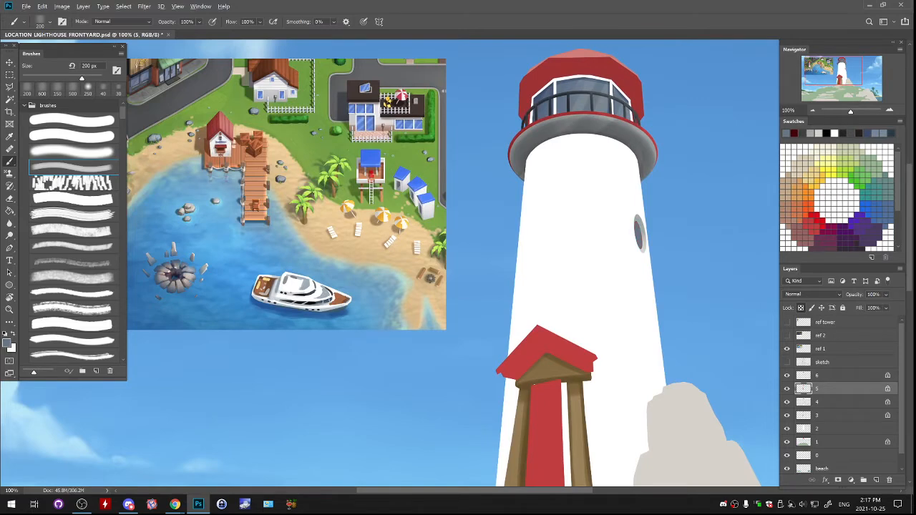
alt+click(365, 123)
alt+click(366, 126)
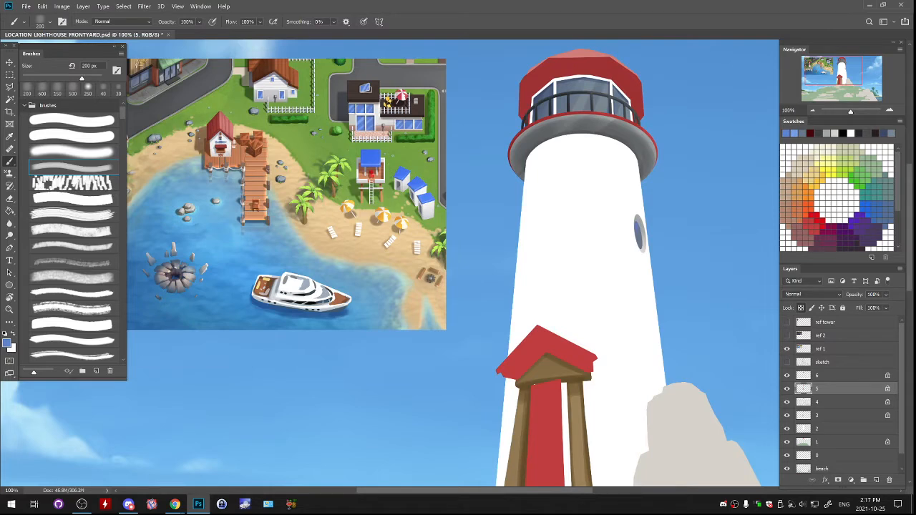
alt+click(365, 122)
alt+click(365, 122)
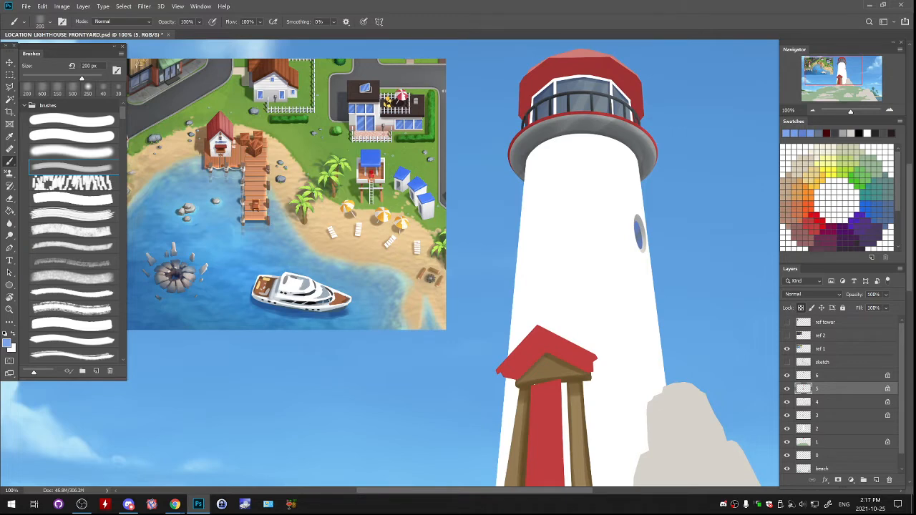
- Paint light blue highlights on the oval window's pane with smaller textured strokes, and switch to the soft-edged brush at 70 px
key(bracketleft)
key(bracketleft)
key(bracketleft)
key(bracketleft)
key(bracketleft)
key(bracketleft)
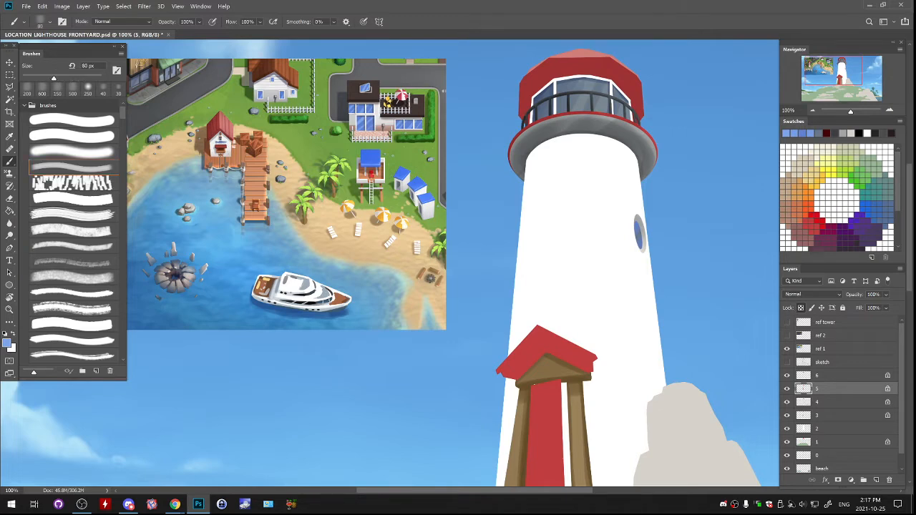
drag(638, 227, 640, 243)
key(bracketleft)
key(bracketleft)
drag(638, 227, 640, 241)
click(71, 152)
key(bracketright)
key(bracketright)
key(bracketright)
key(bracketright)
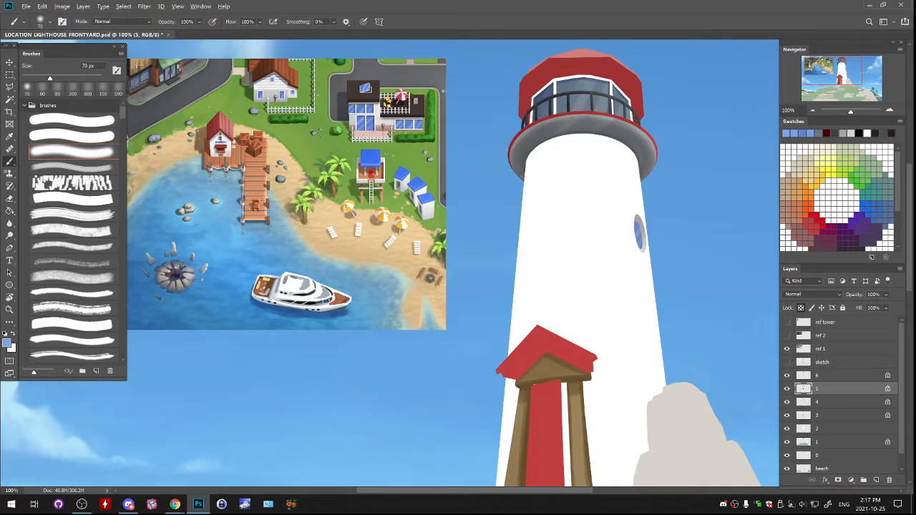
- Mix a dark navy from the blue of the reference beach hut's roof and try a soft shadow stroke on the oval pane
alt+click(370, 158)
click(7, 343)
drag(600, 238, 623, 306)
click(718, 222)
drag(632, 217, 633, 232)
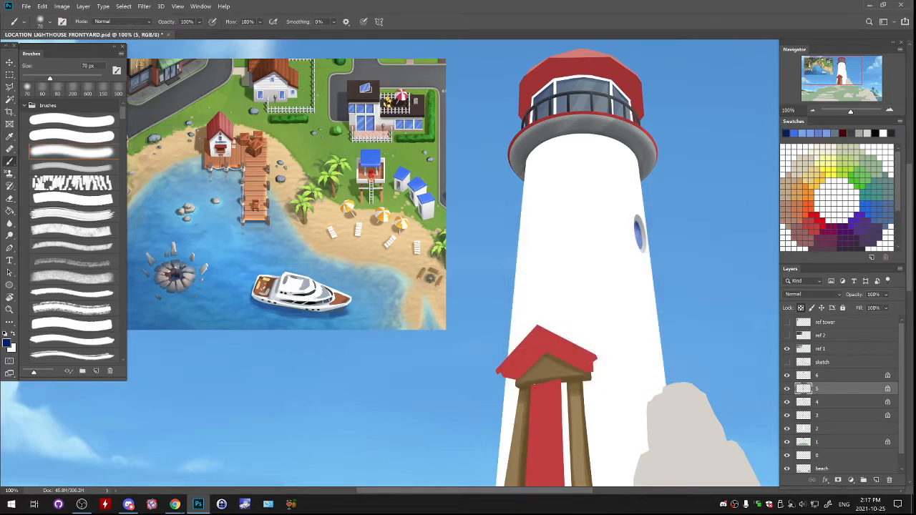
key(ctrl+z)
- Shade the oval window's pane with navy using the soft textured brush at 125 px, checking the result with layer 5 toggled
click(72, 168)
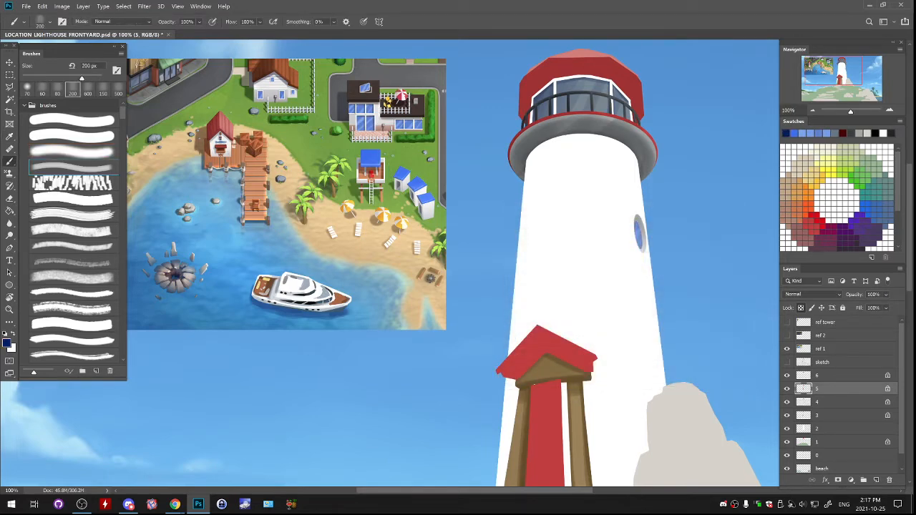
drag(81, 78, 66, 78)
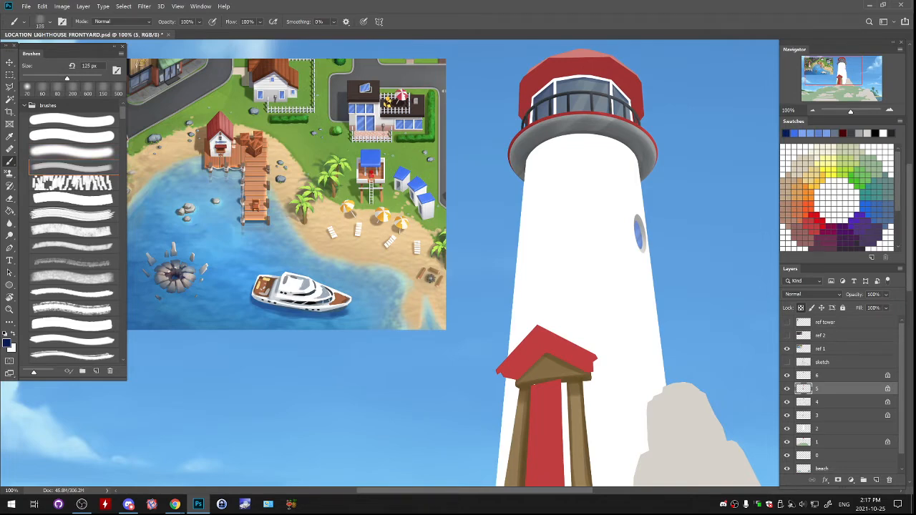
mouse_move(634, 218)
mouse_down()
mouse_move(637, 236)
mouse_move(614, 180)
mouse_up()
key(ctrl+z)
key(ctrl+z)
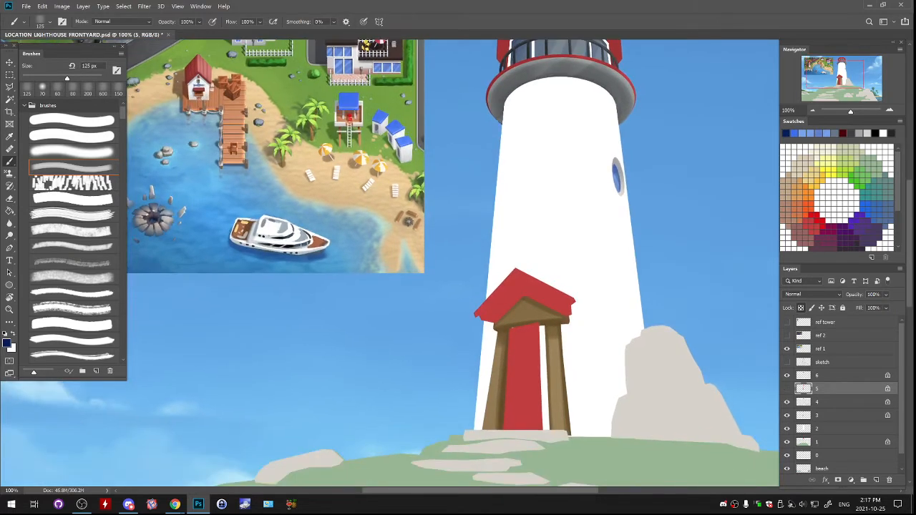
click(788, 388)
drag(501, 244, 437, 278)
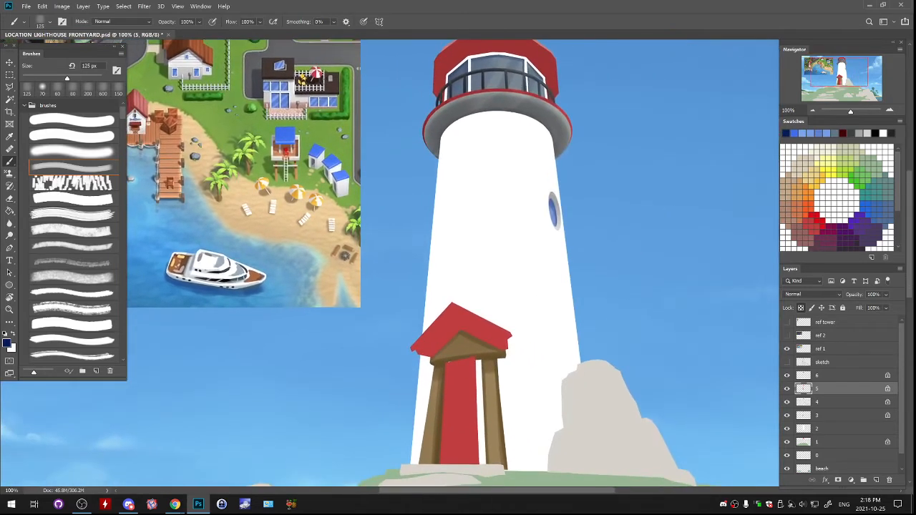
drag(539, 356, 619, 321)
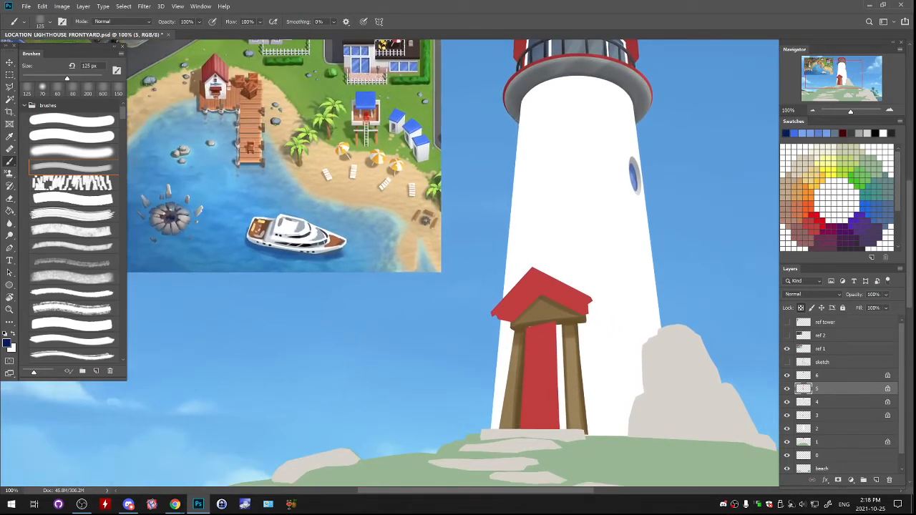
- Mix a dark maroon and try a shadow stroke on the underside of the entrance porch's red roof
key(n)
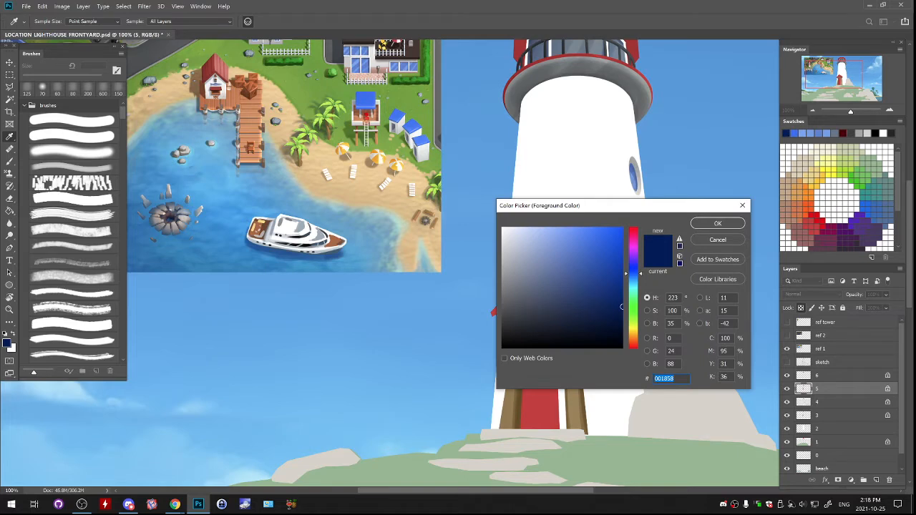
alt+click(540, 409)
drag(541, 409, 534, 454)
drag(621, 300, 622, 307)
key(Return)
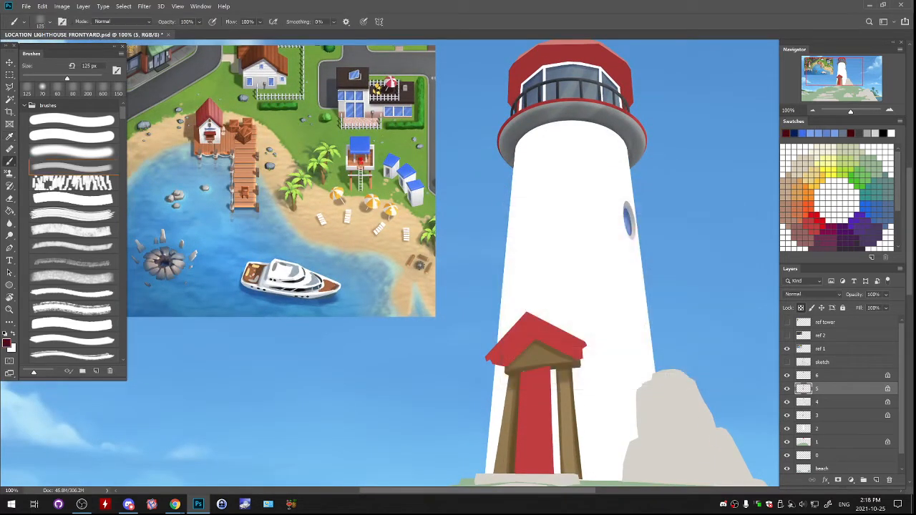
mouse_move(517, 352)
mouse_down()
mouse_move(530, 333)
mouse_move(503, 358)
mouse_move(547, 331)
mouse_move(531, 326)
mouse_move(520, 347)
mouse_up()
key(ctrl+z)
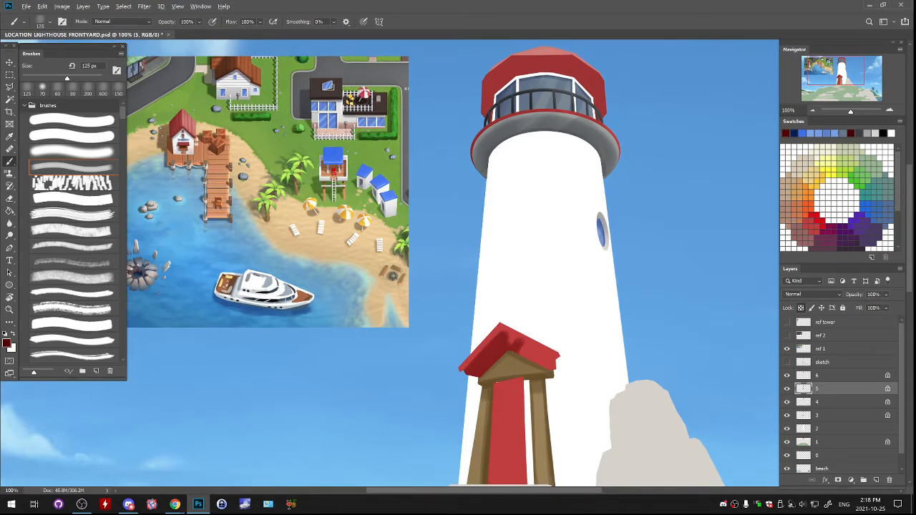
- Paint the underside of the porch roof dark red, blending it with reds sampled from the roof
alt+click(505, 338)
mouse_move(511, 341)
mouse_down()
mouse_move(548, 364)
mouse_move(533, 350)
mouse_up()
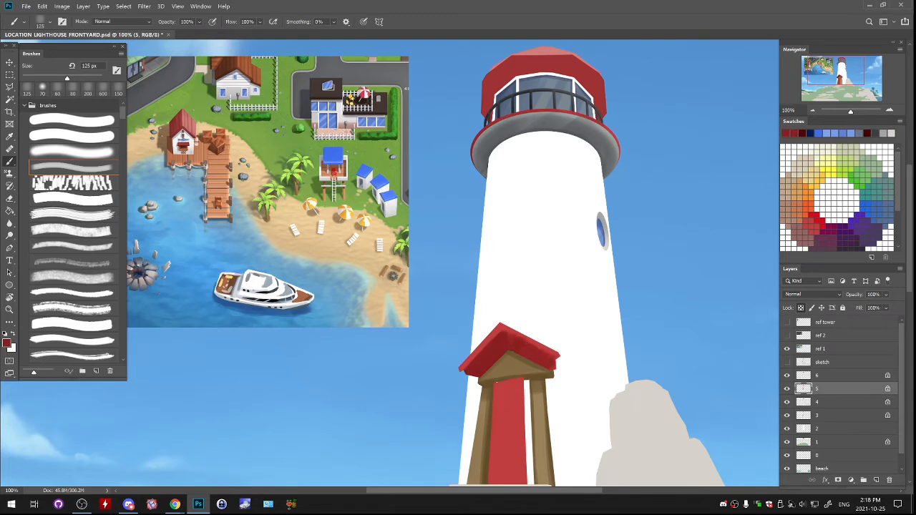
alt+click(517, 343)
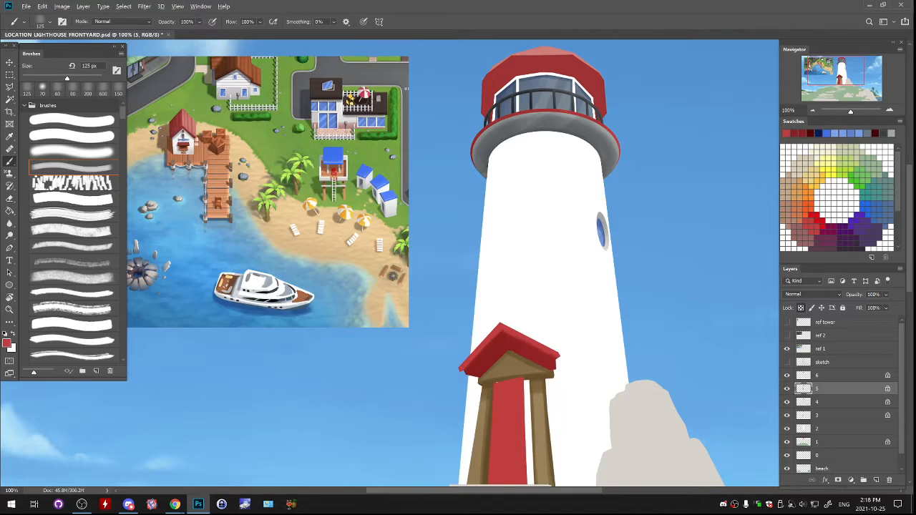
alt+click(512, 345)
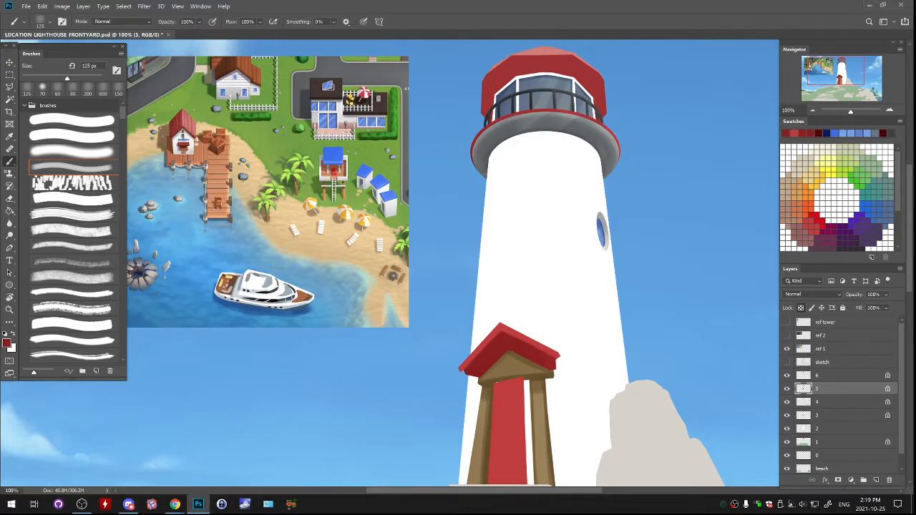
- Shade the side edges of the red door with dark red sampled from the porch roof's underside
scroll(452, 262, down, 5)
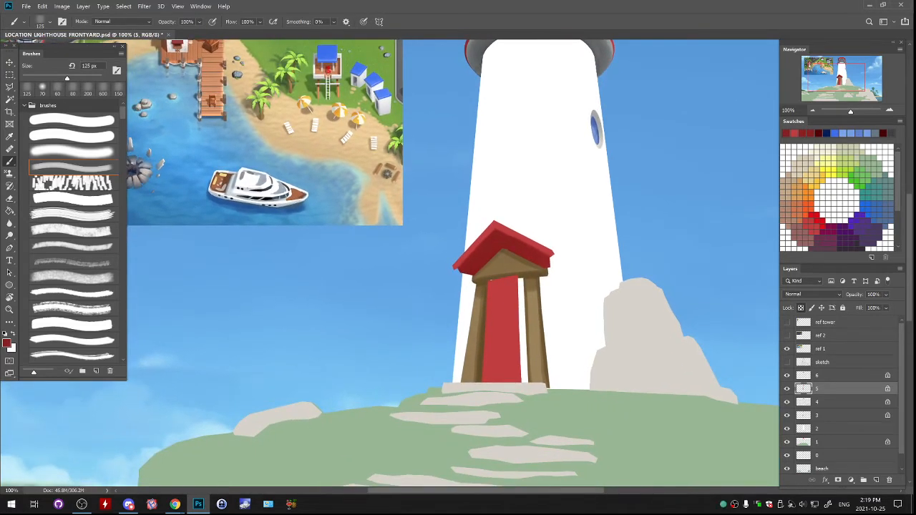
key(ctrl+u)
alt+click(503, 305)
alt+click(510, 246)
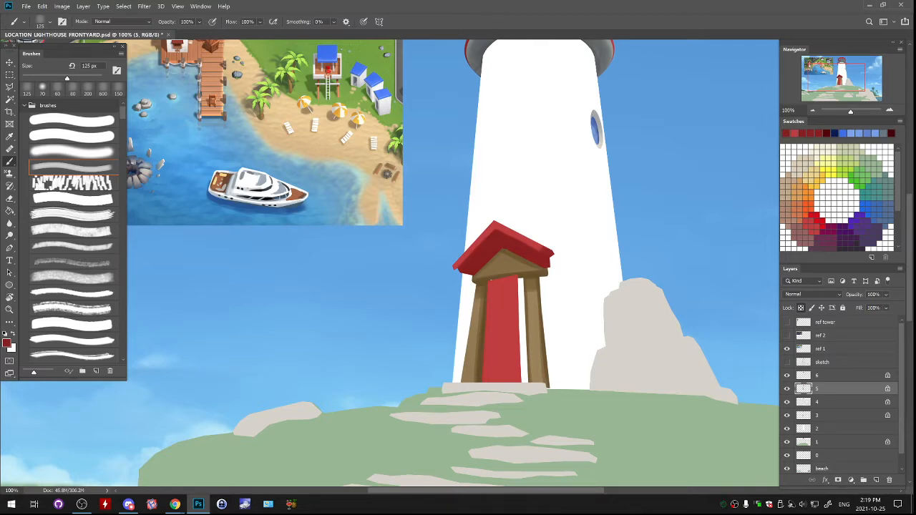
drag(517, 281, 517, 384)
mouse_move(444, 272)
mouse_down()
mouse_move(659, 282)
mouse_move(673, 398)
mouse_move(445, 274)
mouse_up()
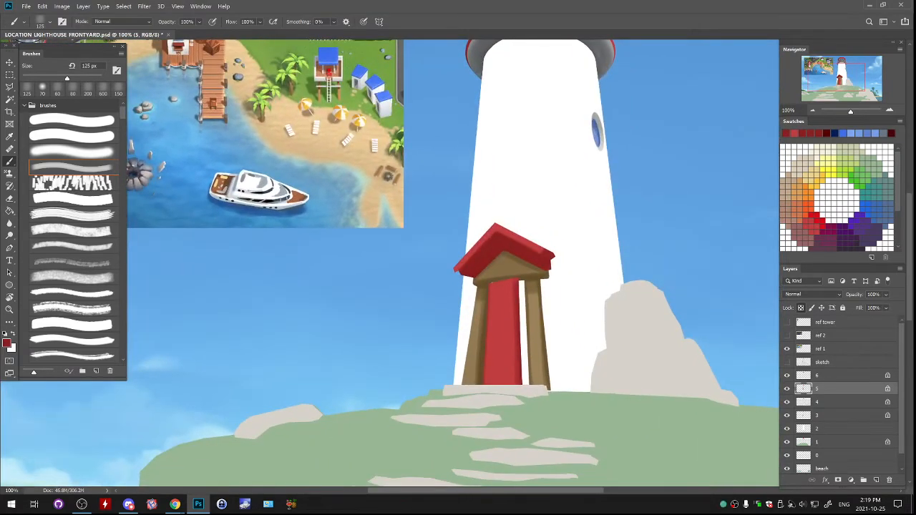
- Repaint the whole door in brown sampled from the porch's wooden gable
alt+click(505, 268)
mouse_move(502, 287)
mouse_down()
mouse_move(497, 365)
mouse_move(491, 353)
mouse_move(508, 381)
mouse_move(516, 279)
mouse_move(511, 314)
mouse_move(508, 299)
mouse_up()
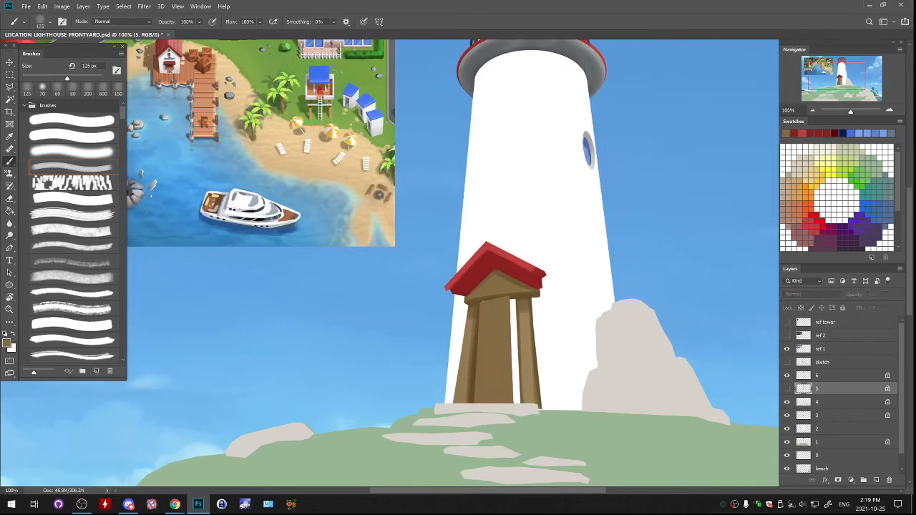
- Mix dark brown 443112 from the pillar's shadow colour and darken the door's right edge
alt+click(473, 358)
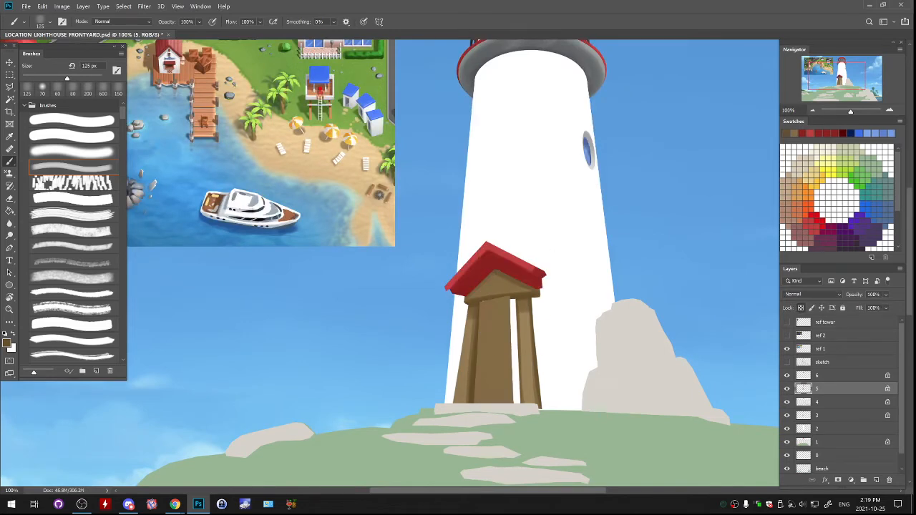
click(7, 344)
click(590, 316)
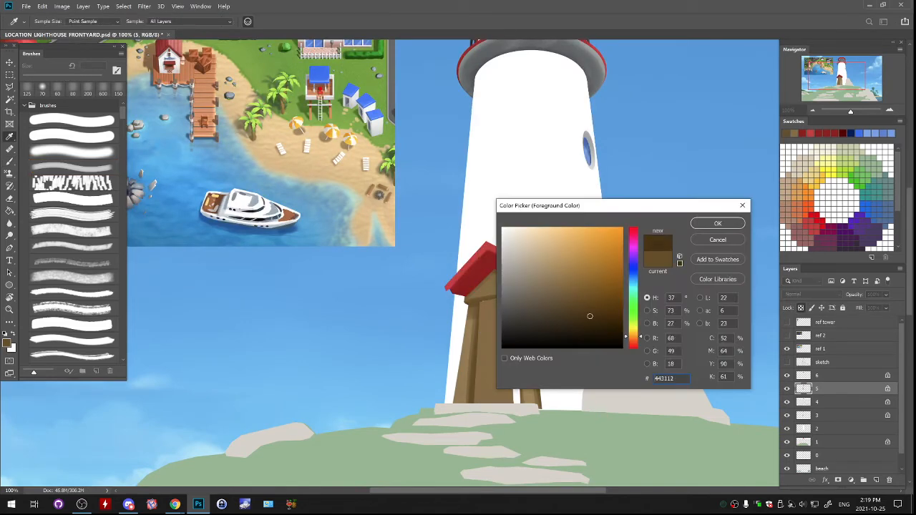
click(718, 223)
drag(509, 298, 509, 403)
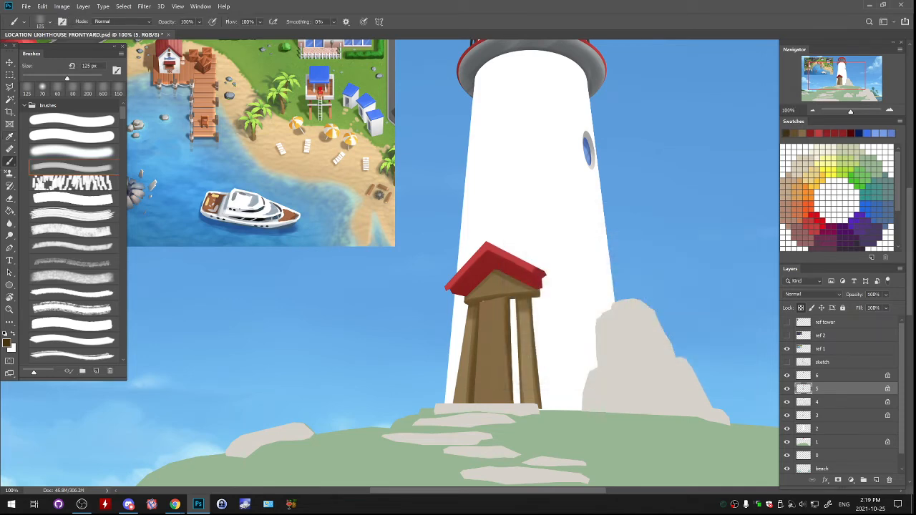
key(ctrl+z)
drag(510, 300, 513, 402)
- Paint vertical dark brown wood-grain strokes down the door, checking the result with layer 5 toggled
mouse_move(483, 303)
mouse_down()
mouse_move(476, 403)
mouse_move(484, 402)
mouse_up()
key(ctrl+z)
drag(491, 327, 490, 401)
drag(497, 300, 497, 403)
drag(504, 300, 504, 402)
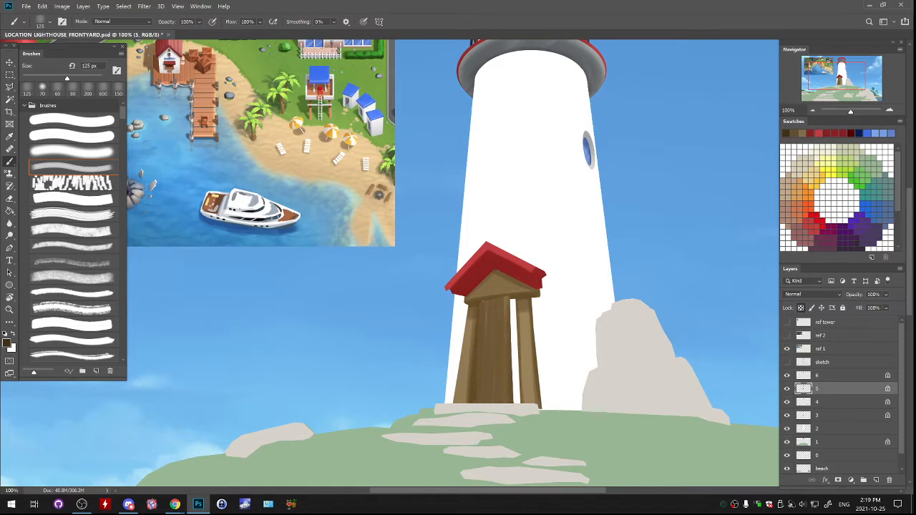
drag(482, 303, 476, 402)
key(ctrl+z)
drag(509, 299, 512, 402)
mouse_move(508, 298)
mouse_down()
mouse_move(509, 309)
mouse_move(515, 285)
mouse_up()
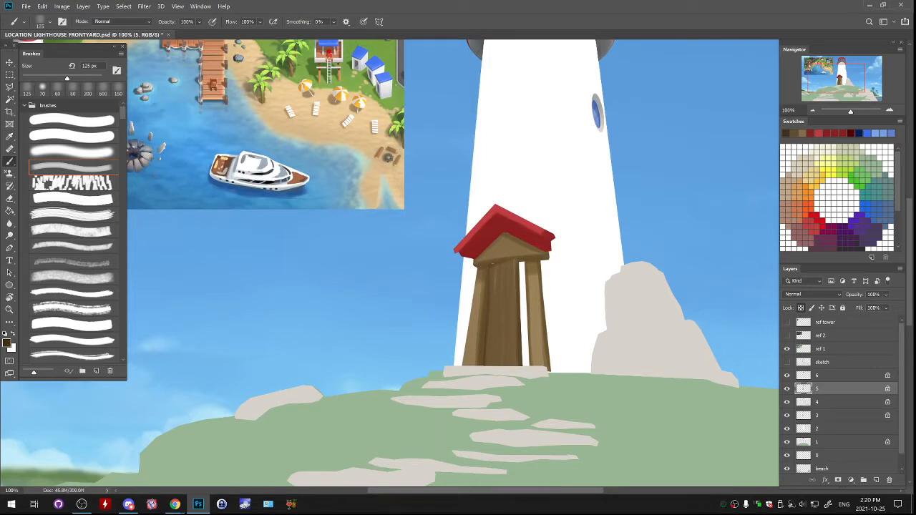
click(787, 389)
click(787, 389)
- Select the underside of the porch roof with the Polygonal Lasso and return to the brush
click(9, 86)
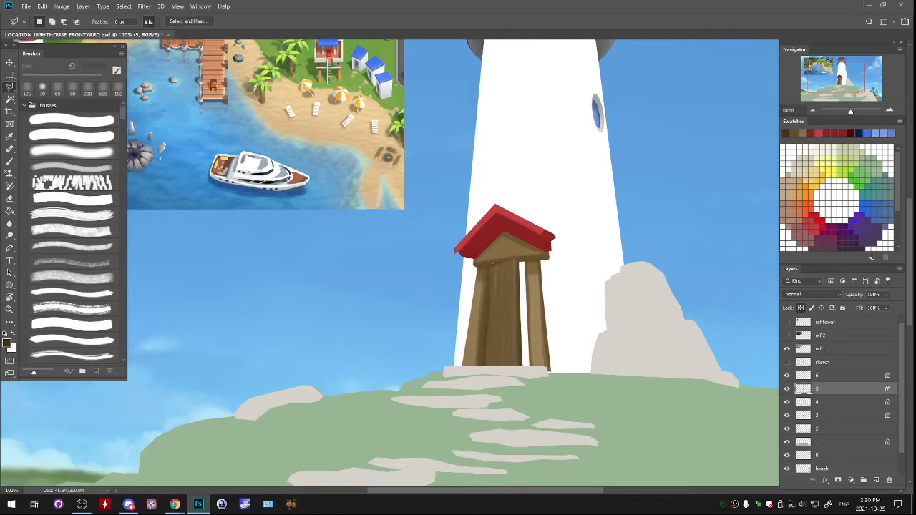
drag(494, 267, 470, 314)
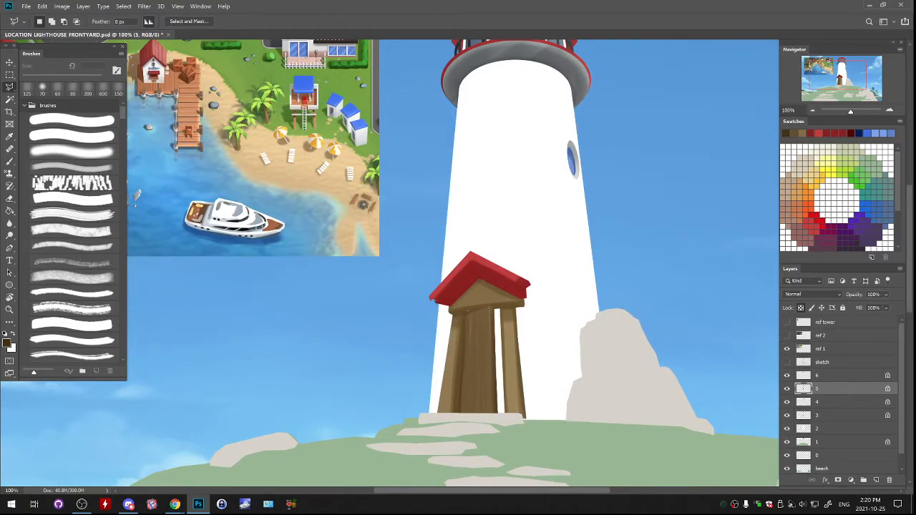
mouse_move(433, 300)
mouse_down()
mouse_move(476, 262)
mouse_move(532, 298)
mouse_move(482, 292)
mouse_move(478, 283)
mouse_move(433, 301)
mouse_up()
key(b)
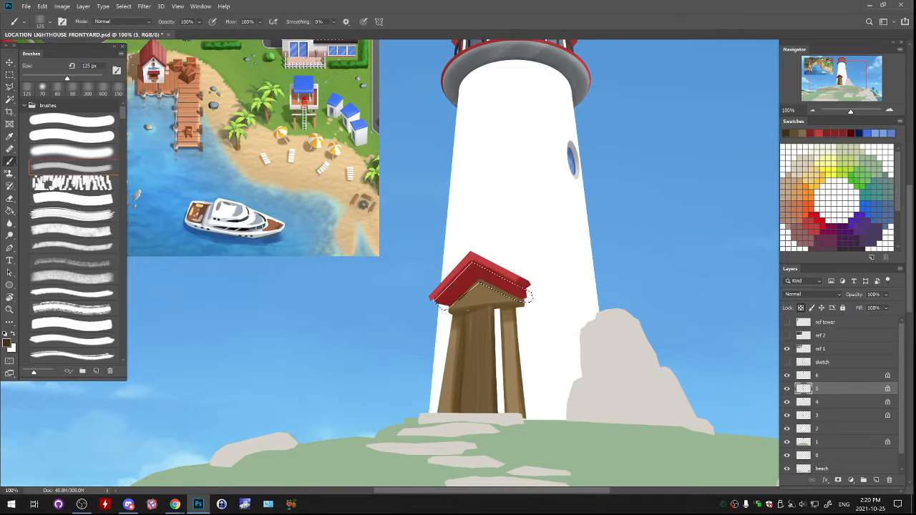
- Paint the selected roof underside with the blue-grey 9399a0
click(7, 344)
text(a09393)
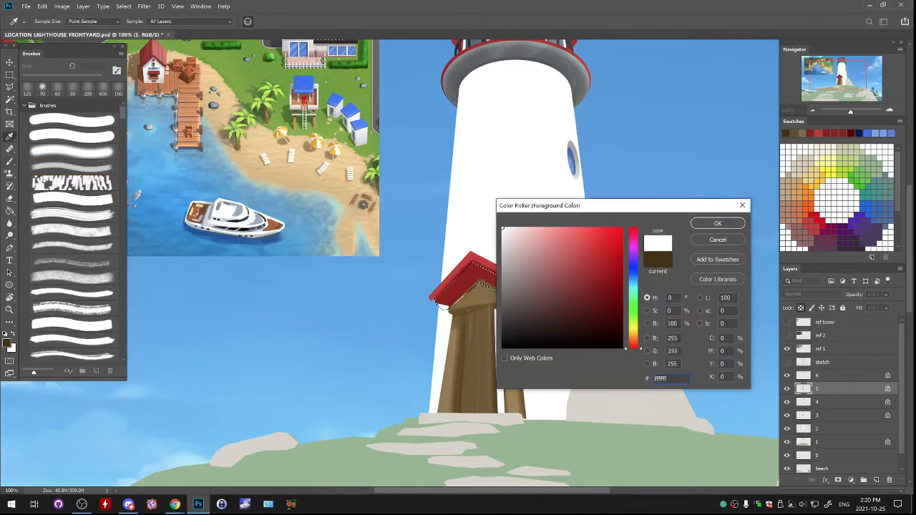
text(9399a0)
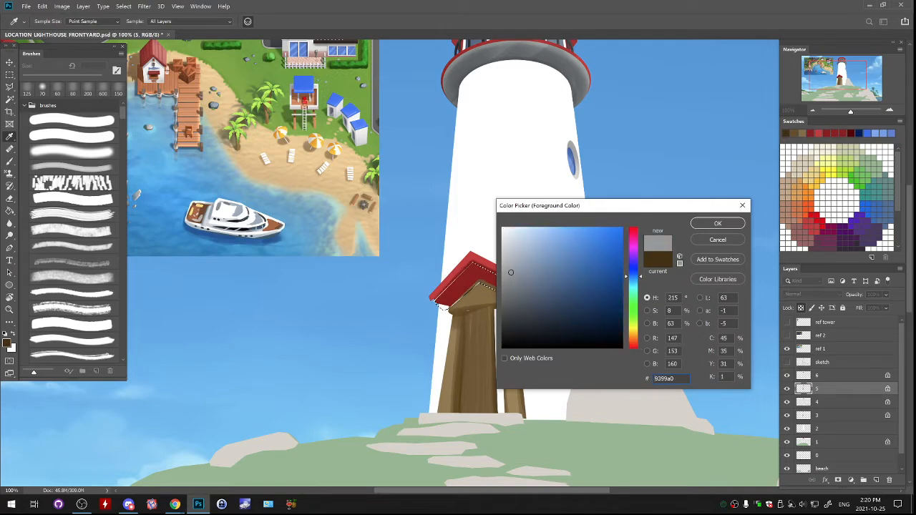
key(Return)
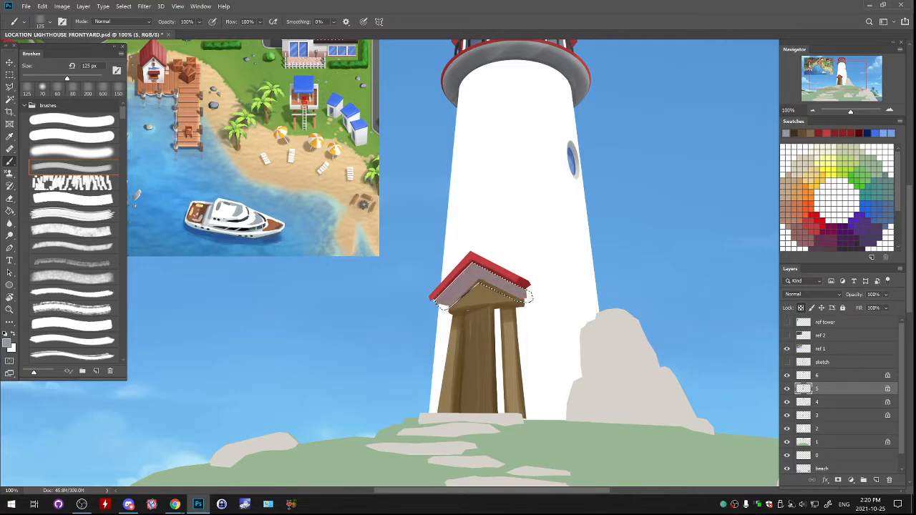
- Lighten the selected roof underside with light grey bec0c4, and clear the selection
click(7, 342)
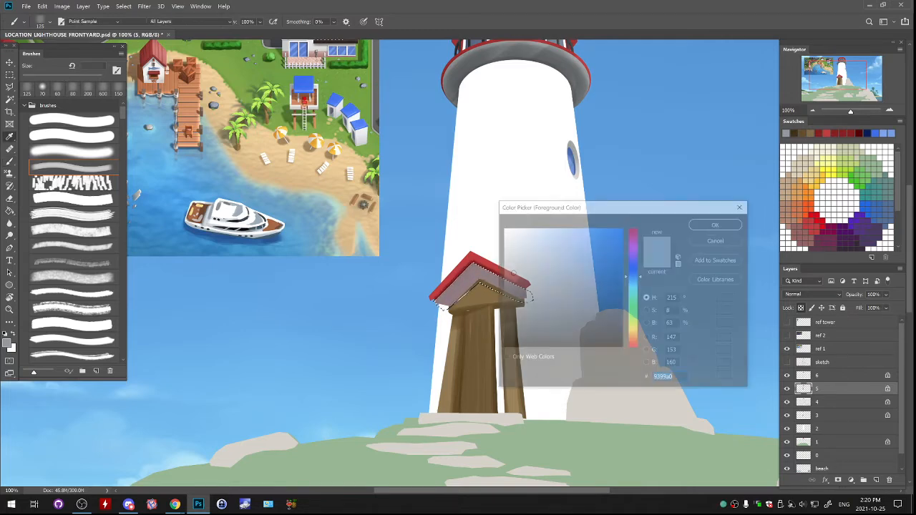
click(503, 256)
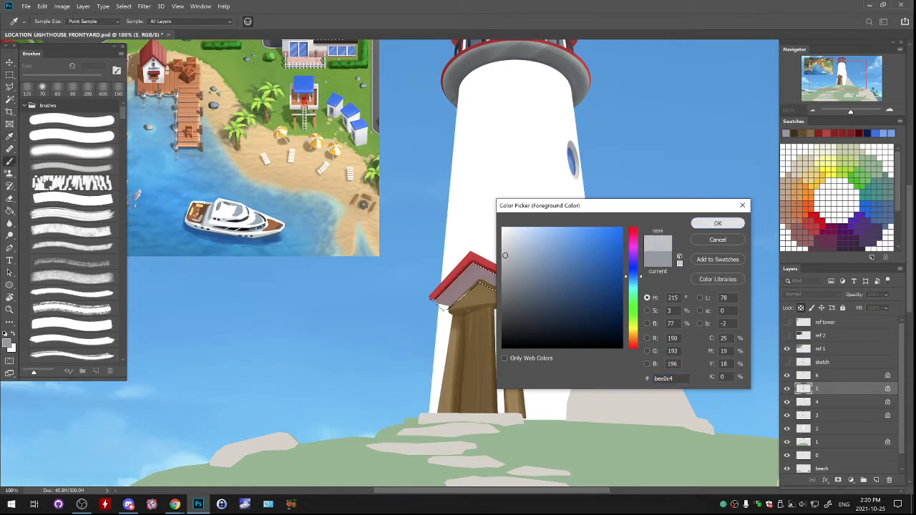
click(718, 223)
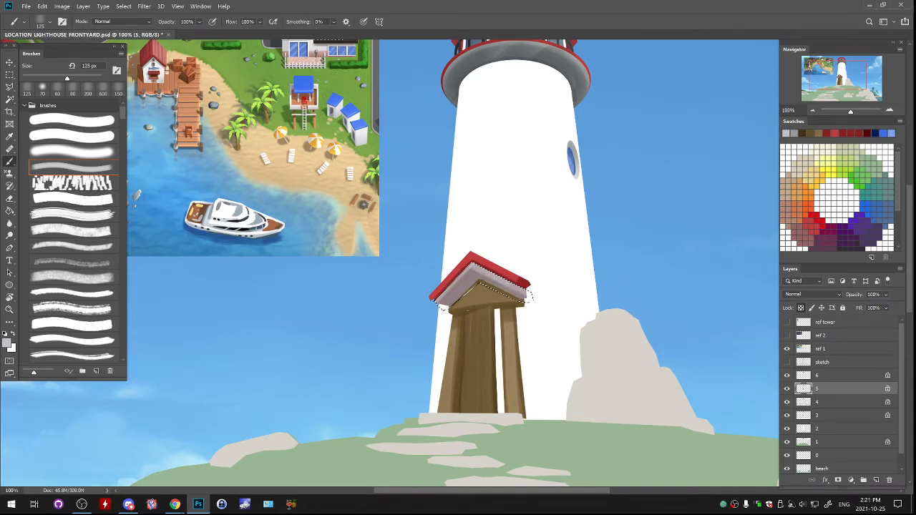
key(ctrl+d)
- Mix a dark blue-grey from the roof underside's colour and try a shadow stroke on its right slope
alt+click(476, 273)
click(7, 343)
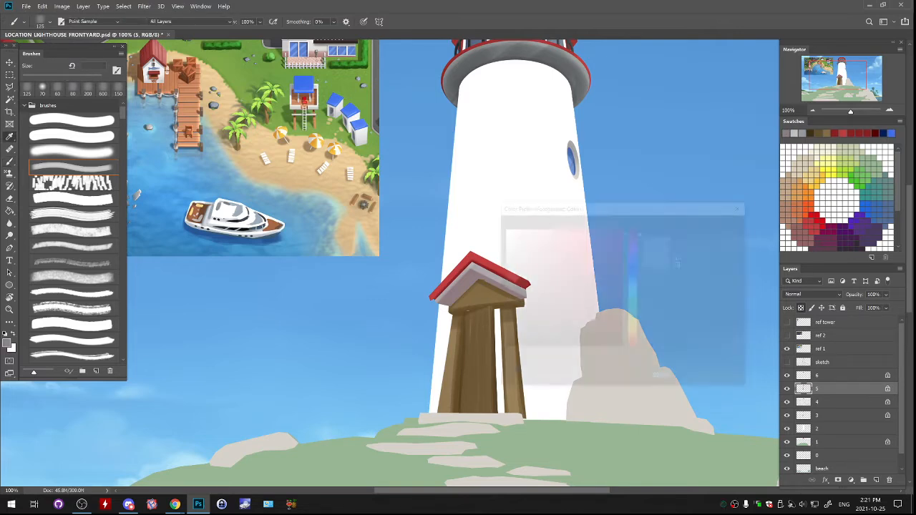
text(7c8192)
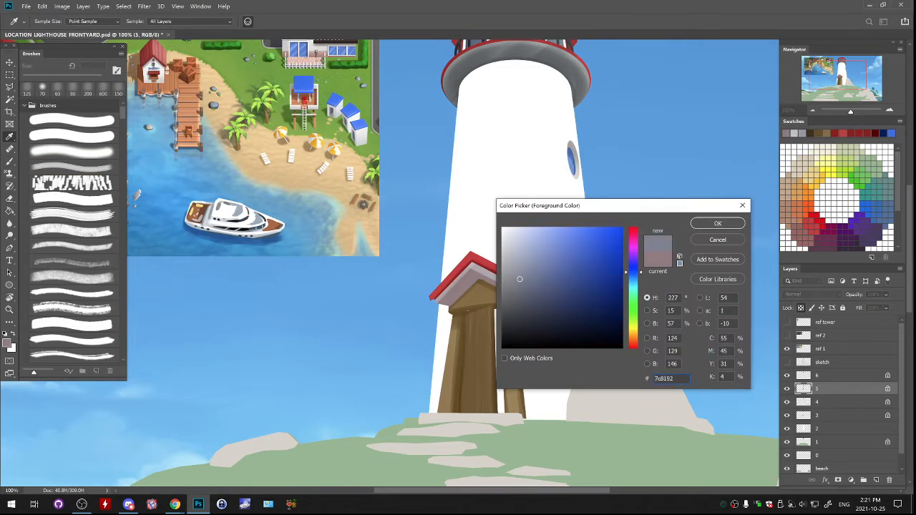
text(434757)
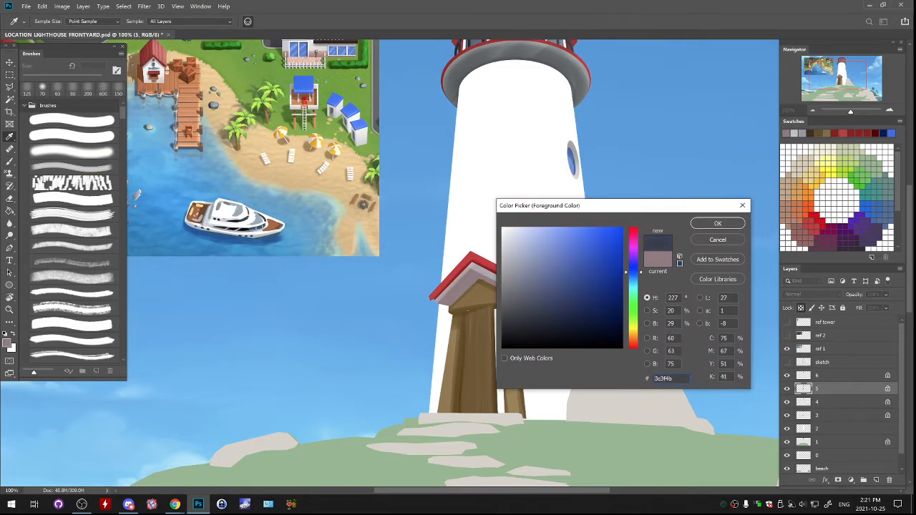
key(Return)
key(b)
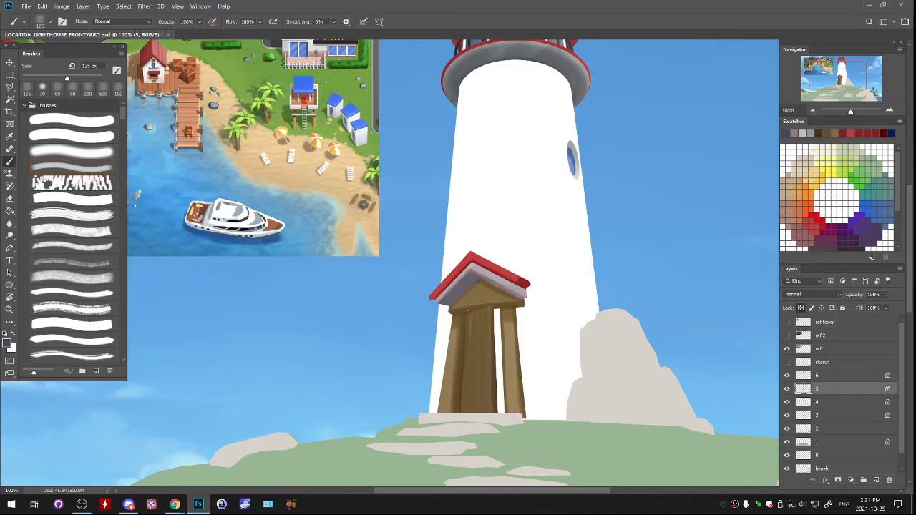
drag(468, 311, 543, 283)
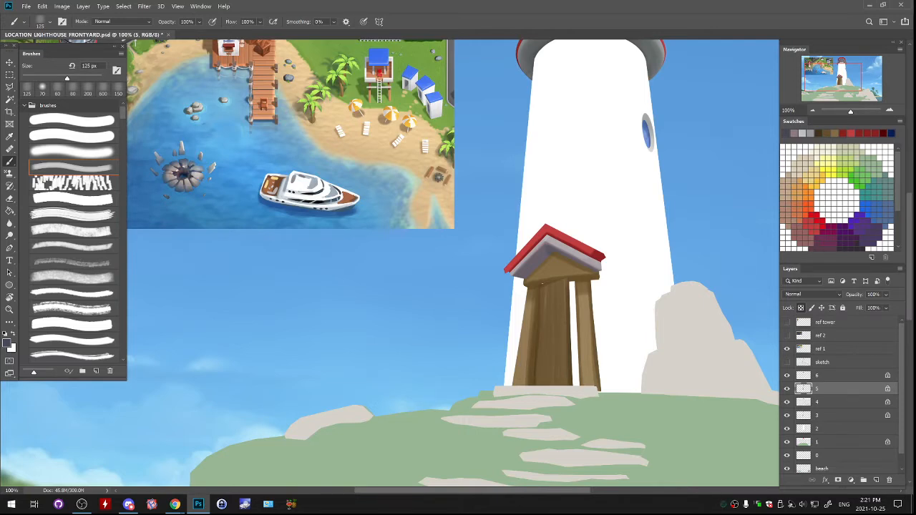
mouse_move(588, 260)
mouse_down()
mouse_move(599, 267)
mouse_move(590, 260)
mouse_move(580, 271)
mouse_move(579, 263)
mouse_up()
key(ctrl+z)
- Shade the edges of the porch roof's underside with dark blue-grey at a 50 px brush size, checking with layer 5 toggled
click(788, 389)
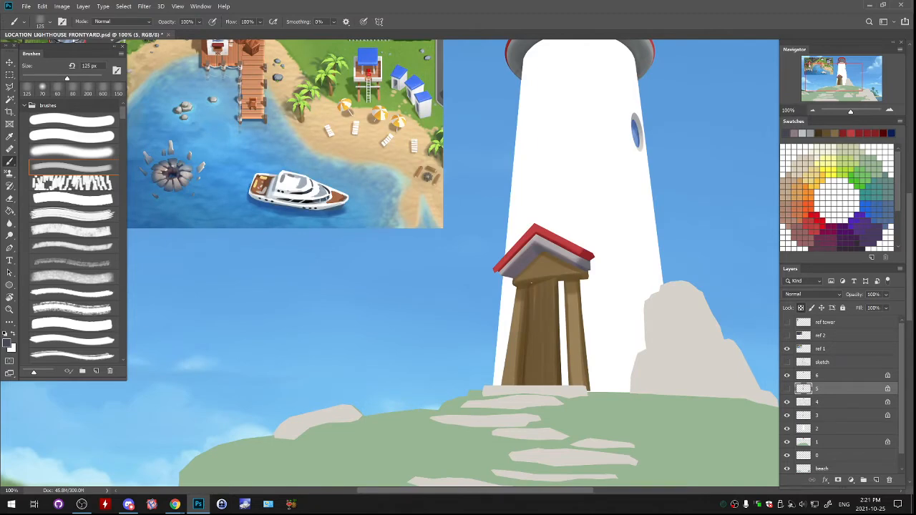
click(788, 389)
key(bracketleft)
key(bracketleft)
key(bracketleft)
key(bracketleft)
key(bracketleft)
key(bracketleft)
drag(544, 251, 528, 359)
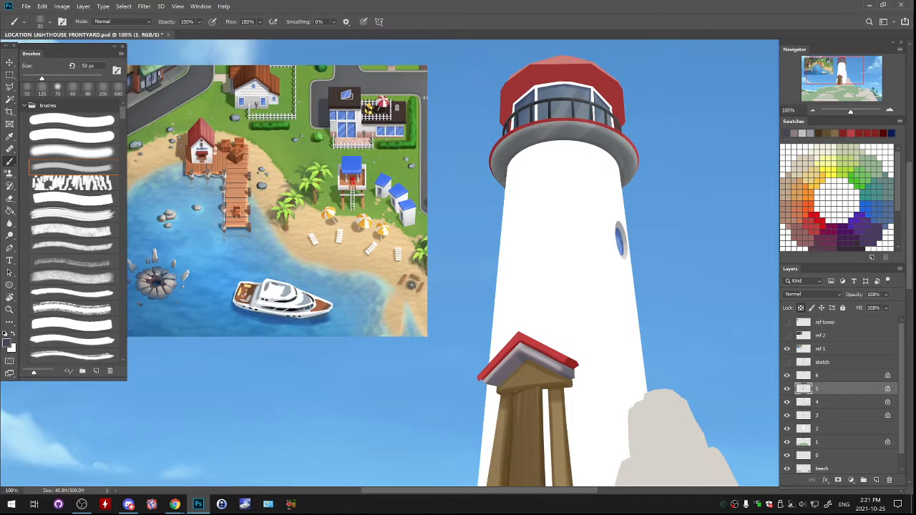
- Toggle the visibility of layers 3, 4 and 5 to compare their contents, and make layer 3 active with the Rectangular Marquee tool
click(788, 415)
click(788, 416)
drag(544, 329, 537, 213)
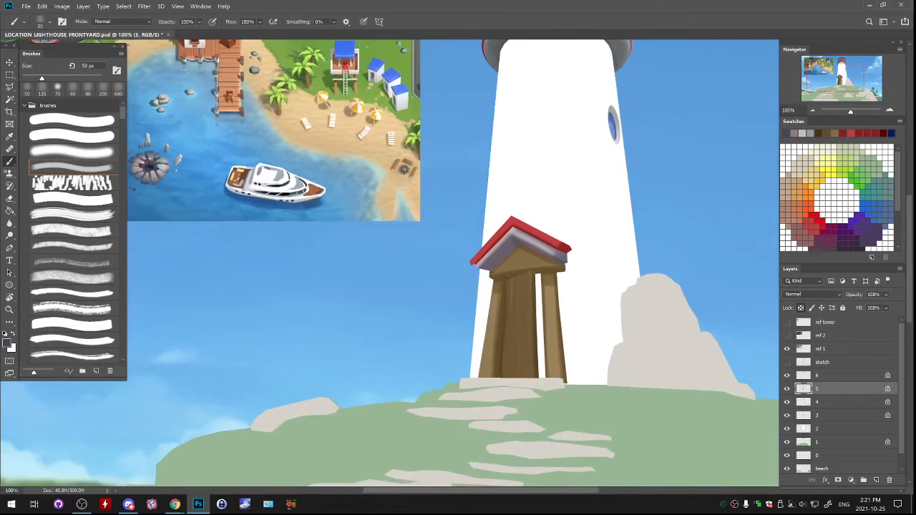
click(788, 388)
click(788, 389)
click(787, 401)
click(787, 401)
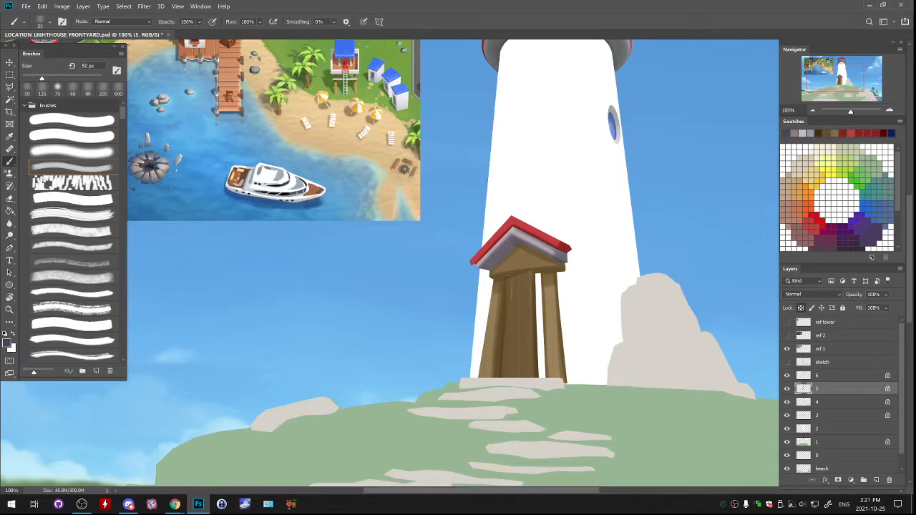
click(787, 416)
click(788, 416)
click(838, 416)
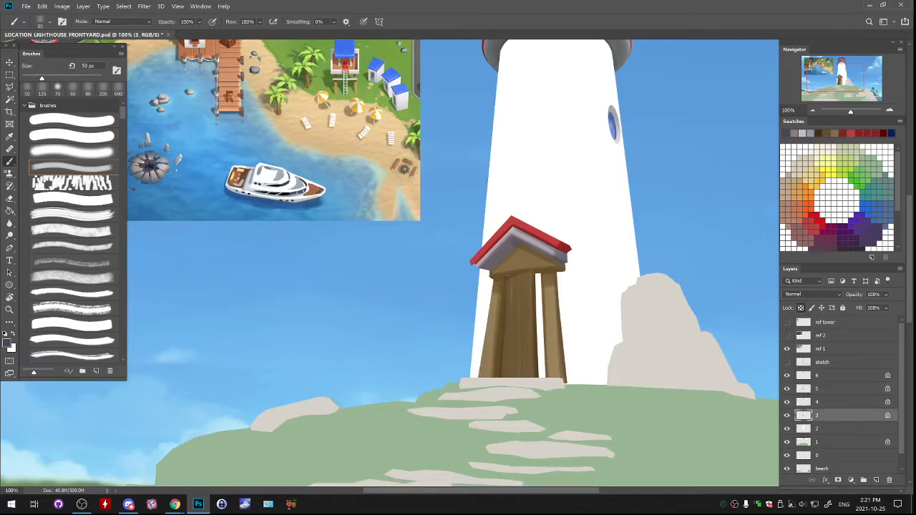
click(10, 74)
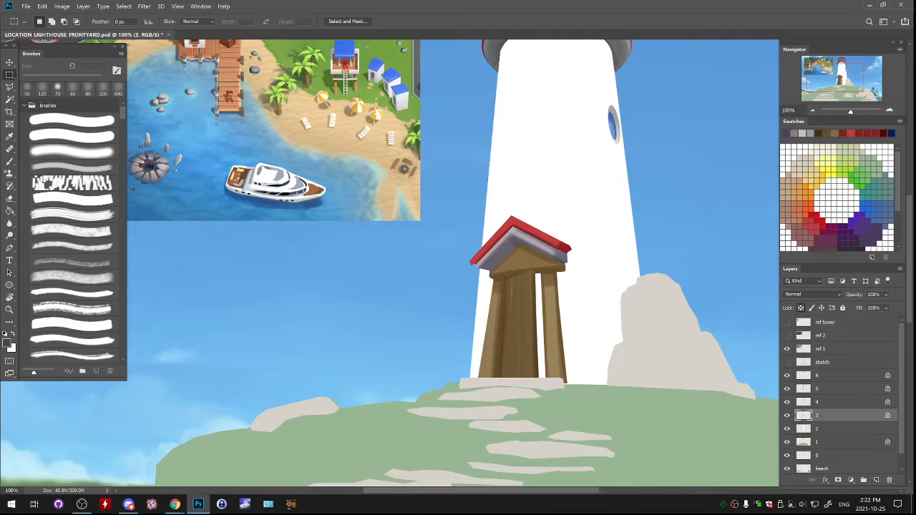
- Select the area around the entrance porch on layer 3 and darken its wooden frame with Hue/Saturation at a Lightness of about -37
drag(454, 203, 591, 401)
click(62, 6)
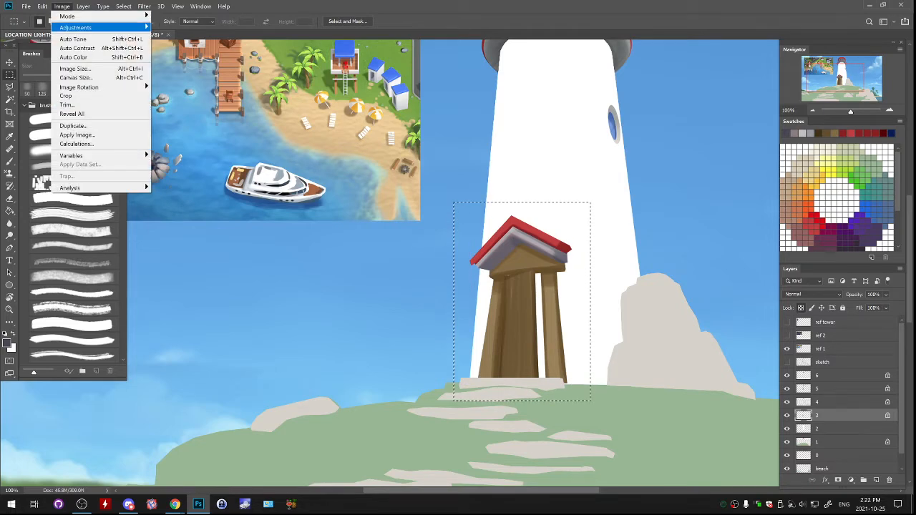
mouse_move(79, 27)
click(185, 76)
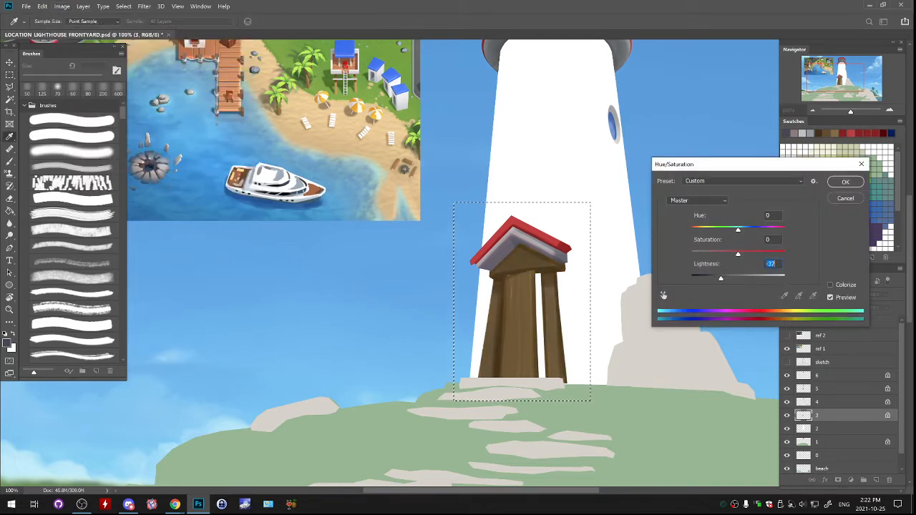
mouse_move(721, 279)
mouse_down()
mouse_move(740, 254)
mouse_move(752, 254)
mouse_move(720, 279)
mouse_up()
key(Return)
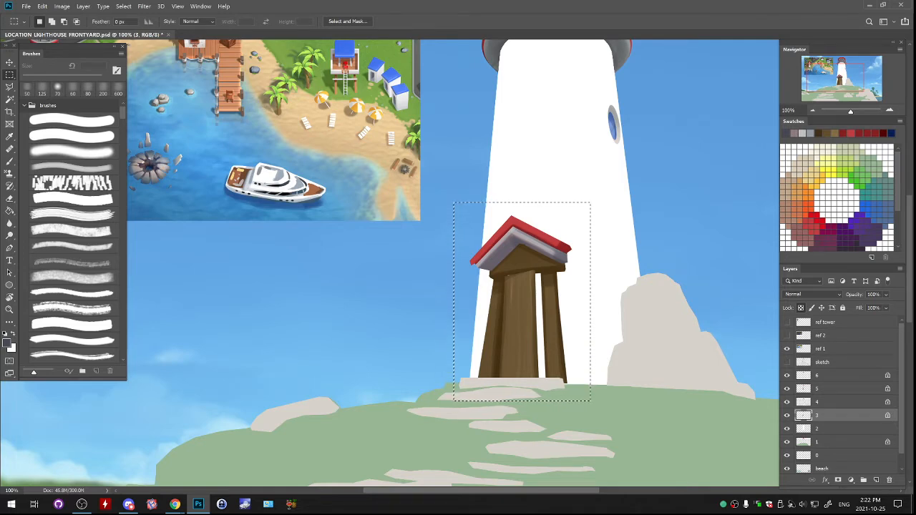
- Shift the porch frame to a redder, duller brown with Hue -11 and Saturation -26, and clear the selection
click(62, 6)
mouse_move(75, 27)
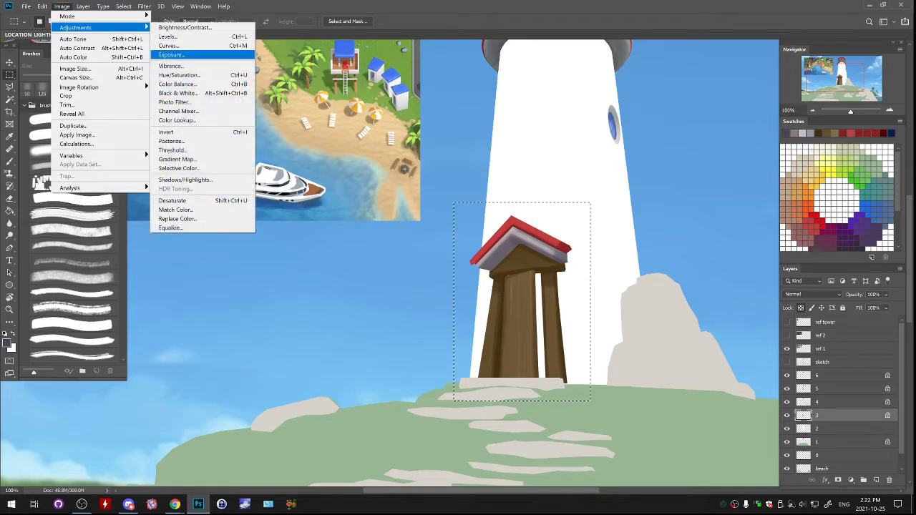
click(179, 75)
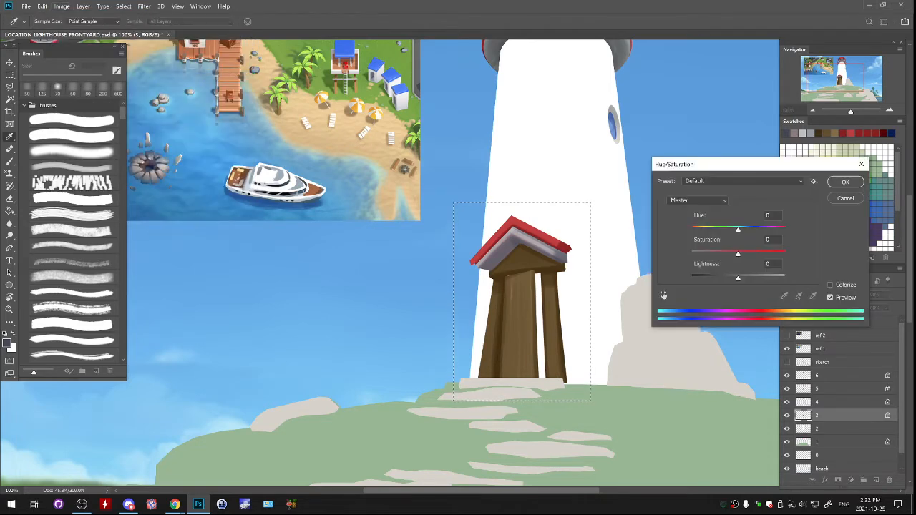
mouse_move(738, 230)
mouse_down()
mouse_move(728, 230)
mouse_move(726, 255)
mouse_move(733, 230)
mouse_up()
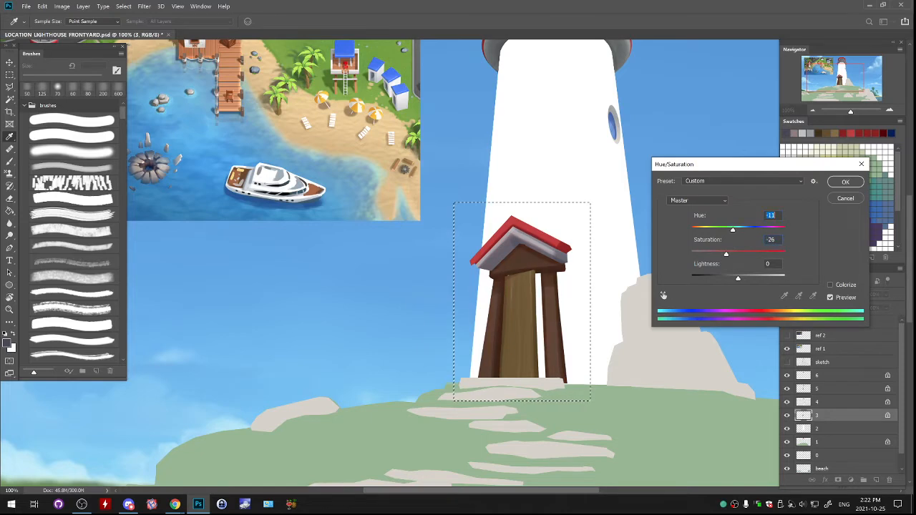
click(846, 181)
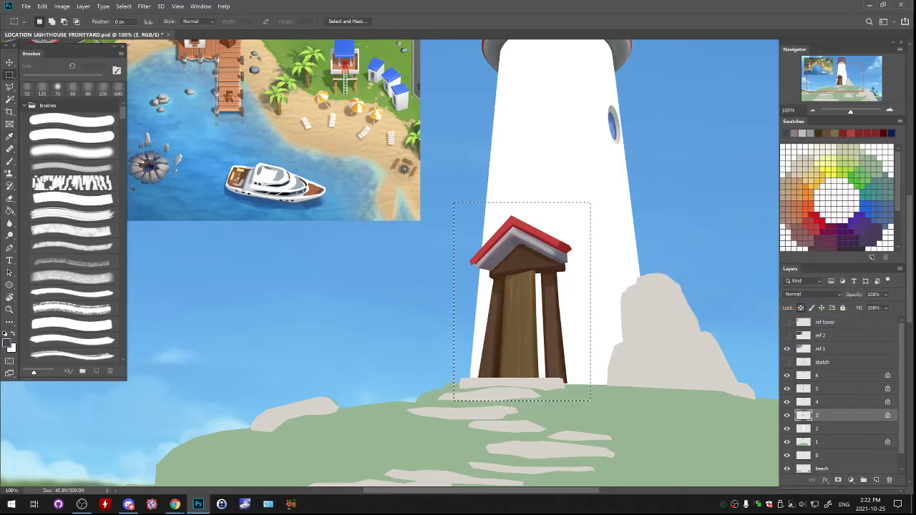
key(ctrl+d)
- Check what layer 2 contains by toggling its visibility, and make it the active layer
click(787, 429)
drag(458, 215, 445, 368)
key(ctrl+minus)
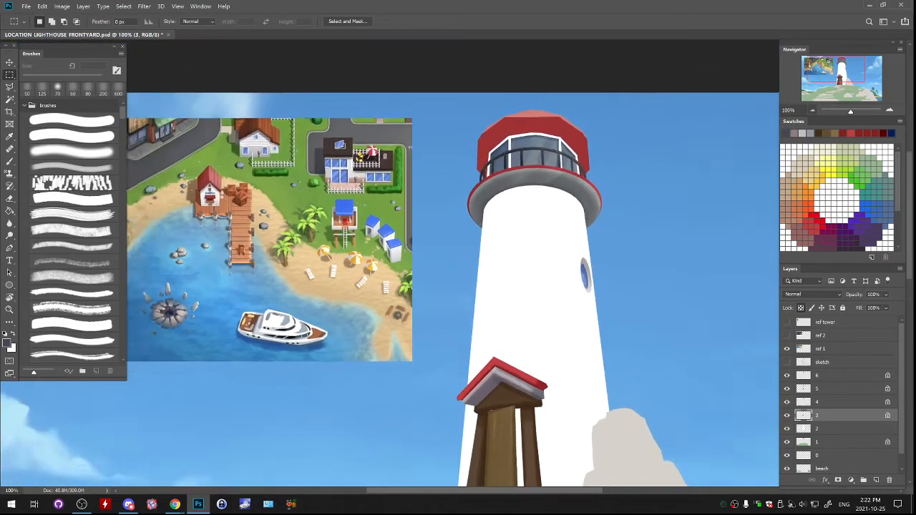
click(787, 429)
click(788, 428)
click(823, 429)
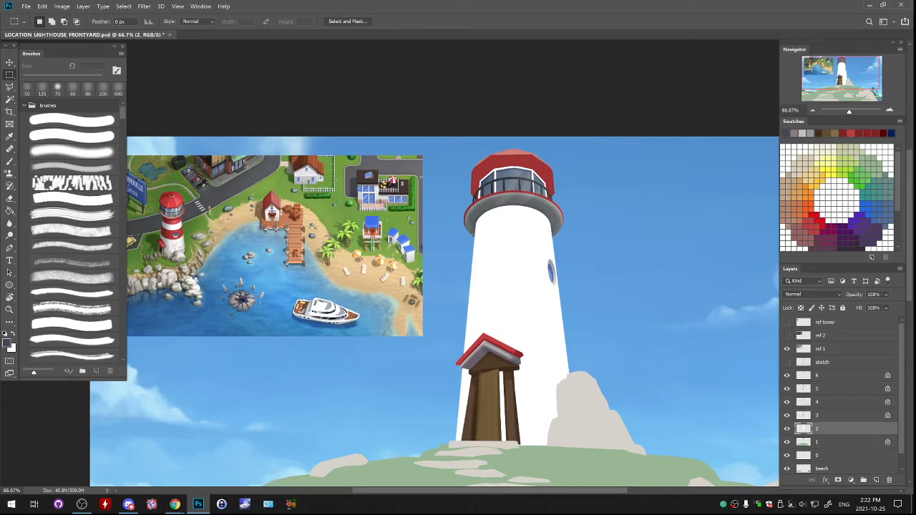
drag(458, 287, 505, 223)
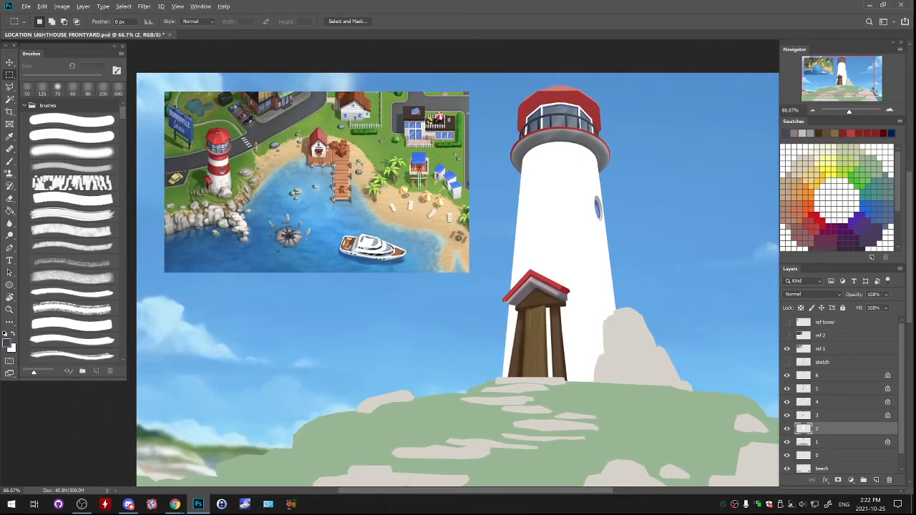
- Test a small brush stroke on the tower and set the streaky soft-edged brush to 900 px
key(b)
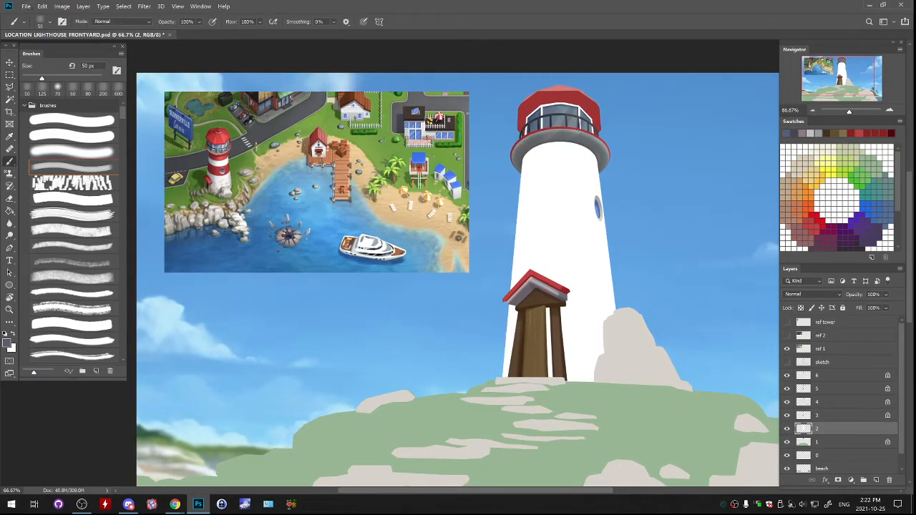
drag(550, 191, 546, 169)
key(ctrl+z)
click(72, 151)
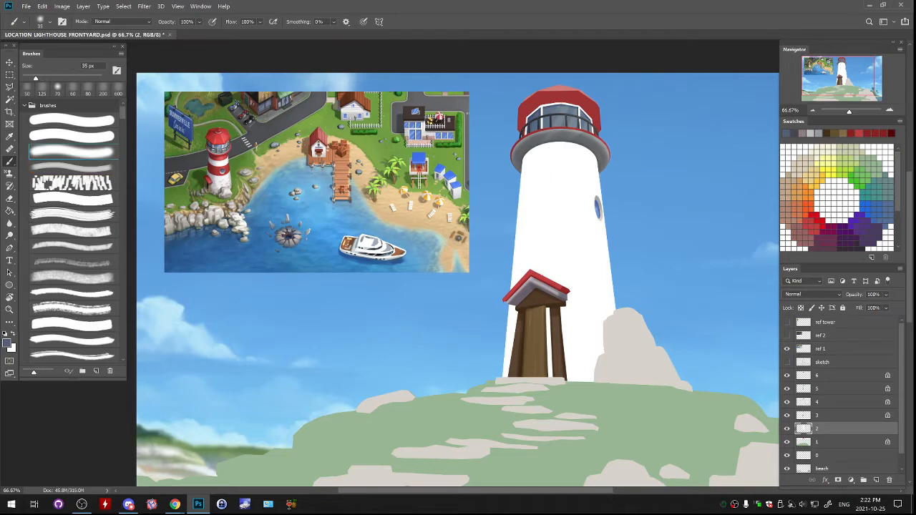
key(bracketright)
click(71, 167)
key(bracketright)
key(bracketright)
key(bracketright)
drag(532, 164, 526, 430)
key(ctrl+z)
click(801, 308)
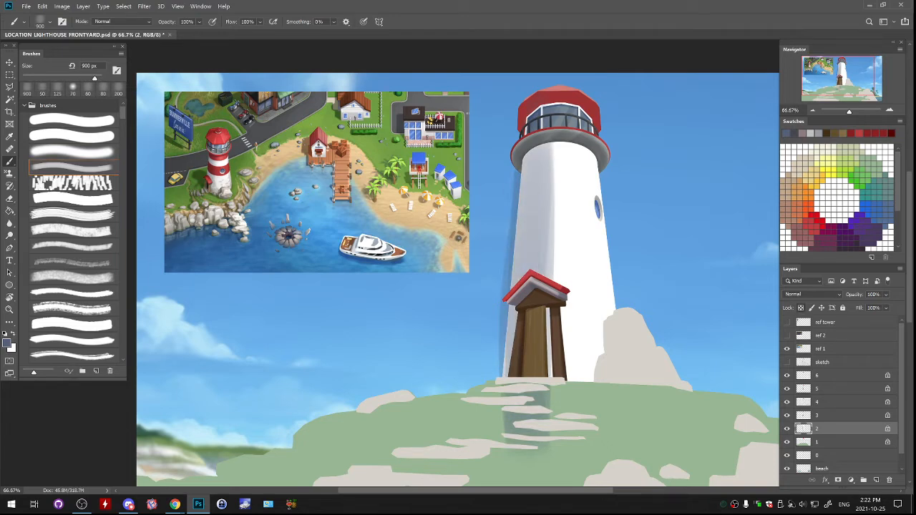
drag(533, 159, 530, 250)
key(ctrl+z)
key(ctrl+z)
key(ctrl+z)
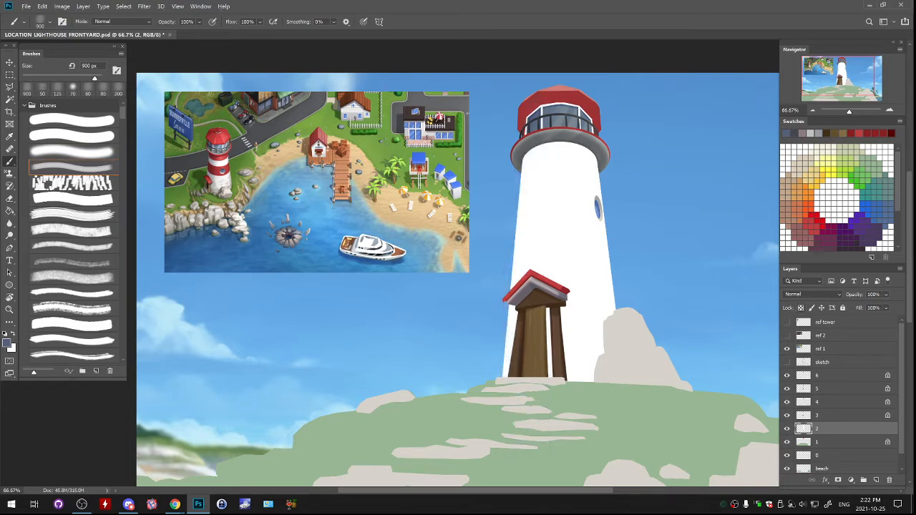
- Lock layer 2's transparent pixels and shade the white tower's left and right sides with broad blue-grey strokes
key(slash)
drag(507, 194, 537, 365)
key(ctrl+z)
drag(504, 251, 566, 250)
drag(564, 147, 571, 343)
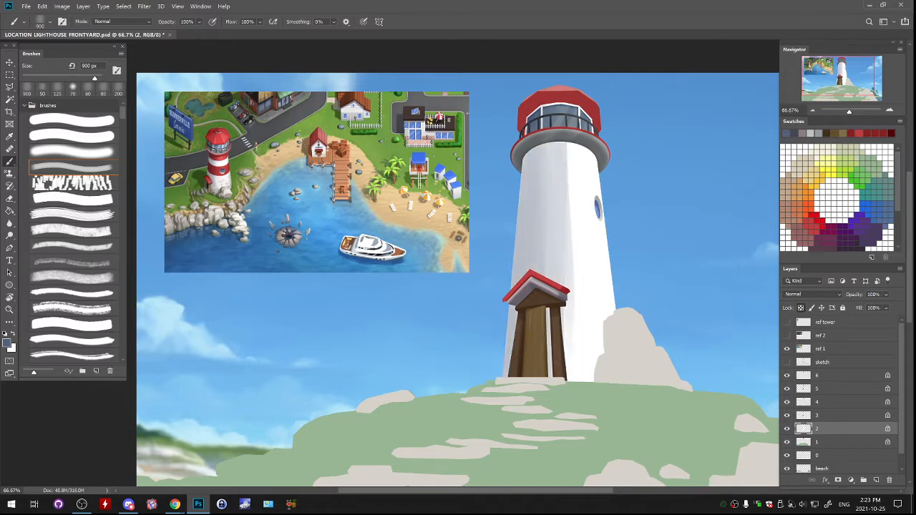
drag(602, 192, 608, 314)
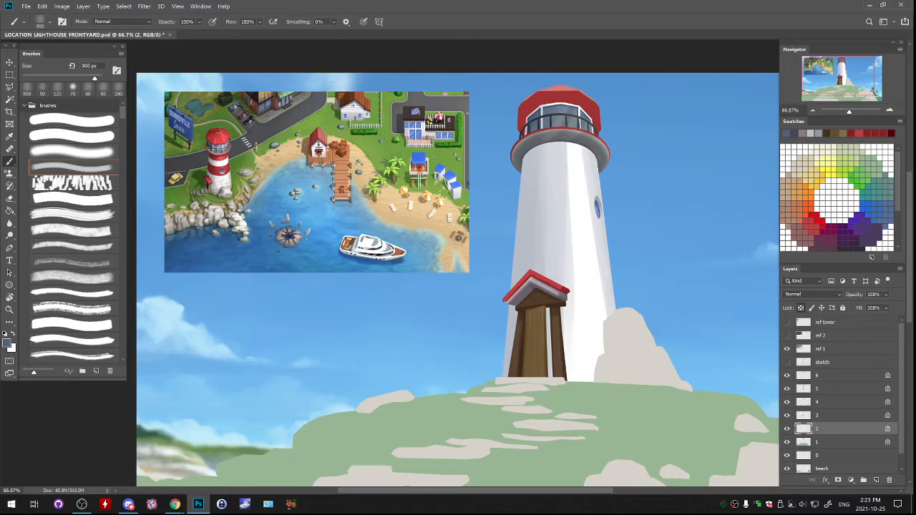
- Soften the shading down the tower's middle and right side with light tones sampled from the tower
alt+click(564, 250)
drag(570, 149, 574, 364)
alt+click(593, 267)
drag(583, 188, 588, 272)
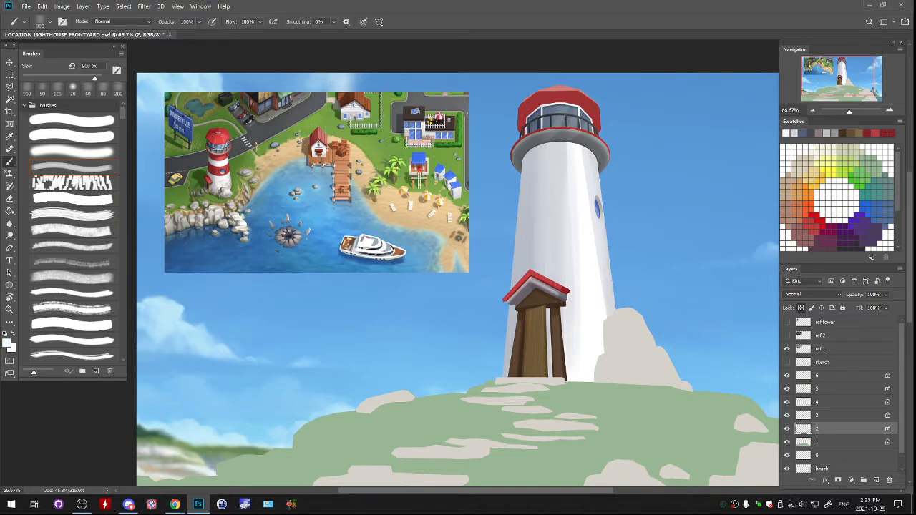
- Blend the tower's right side and central highlight with sampled near-white tones at a 400 px brush size
key(bracketleft)
key(bracketleft)
key(bracketleft)
key(bracketleft)
key(bracketleft)
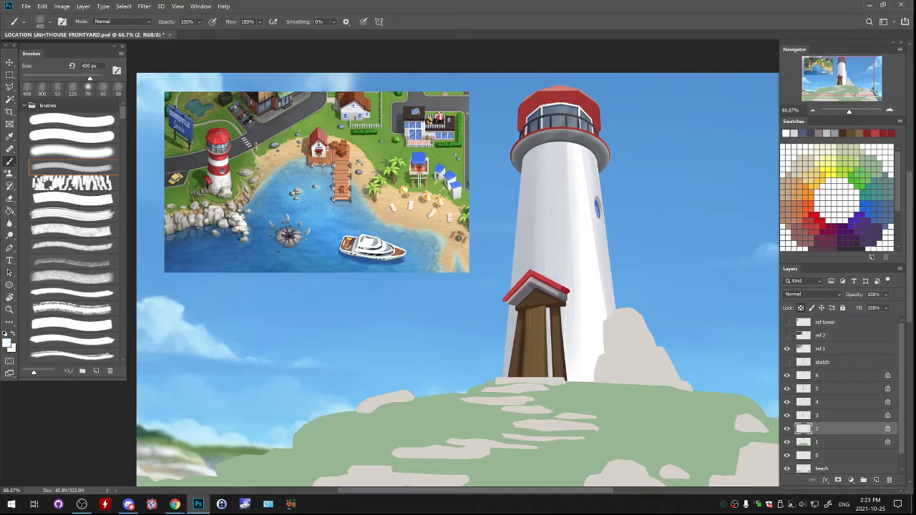
alt+click(589, 236)
drag(594, 212, 600, 274)
drag(567, 155, 571, 289)
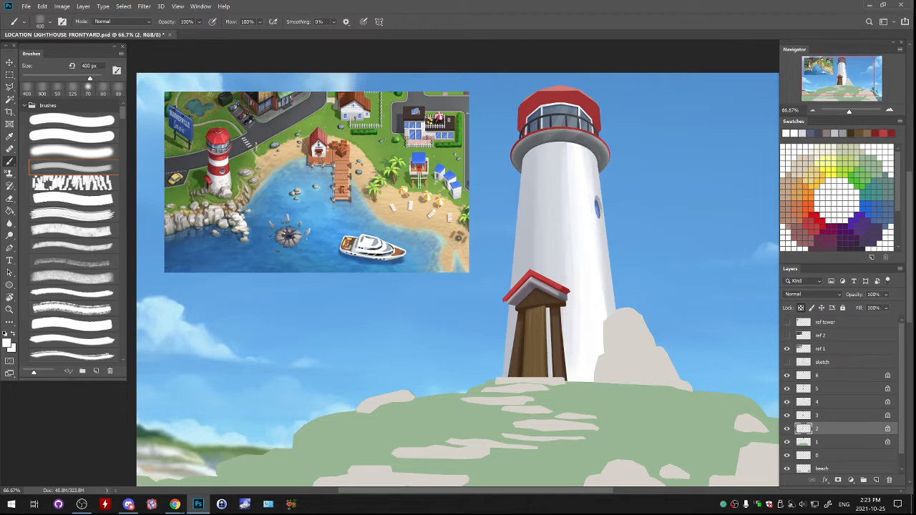
drag(564, 235, 567, 327)
- Smooth the shadow along the tower's left edge with a sampled light grey, using the soft brush at 400 px
alt+click(542, 215)
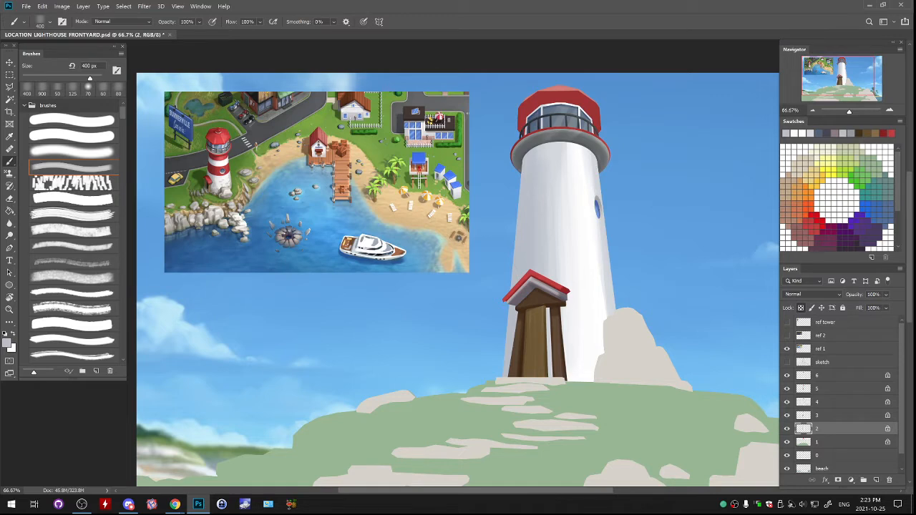
click(71, 152)
key(bracketright)
key(bracketright)
key(bracketright)
key(bracketright)
key(bracketright)
key(bracketright)
key(bracketright)
key(bracketright)
key(bracketright)
key(bracketright)
key(bracketright)
key(bracketright)
key(bracketright)
key(bracketright)
key(bracketright)
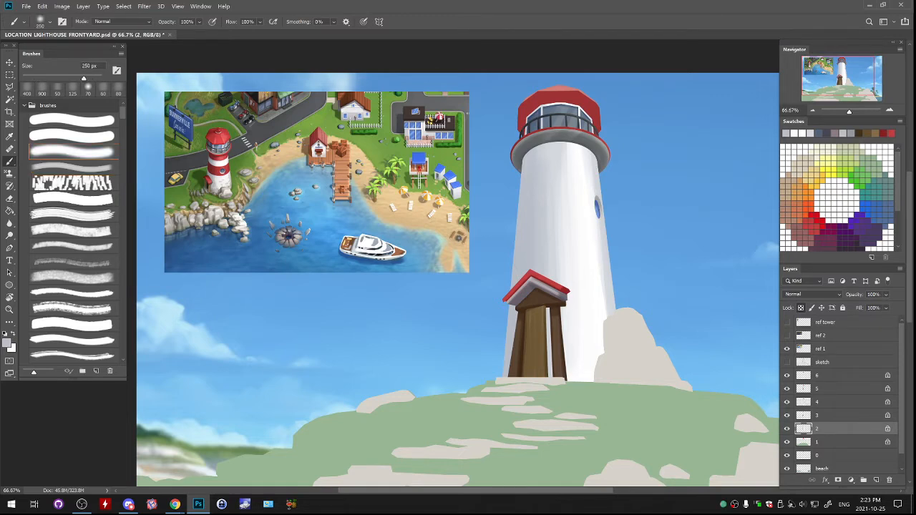
key(bracketright)
key(bracketright)
drag(524, 132, 517, 240)
- Brighten the tower's left-centre with a sampled near-white to smooth the transition into the shadow
alt+click(562, 172)
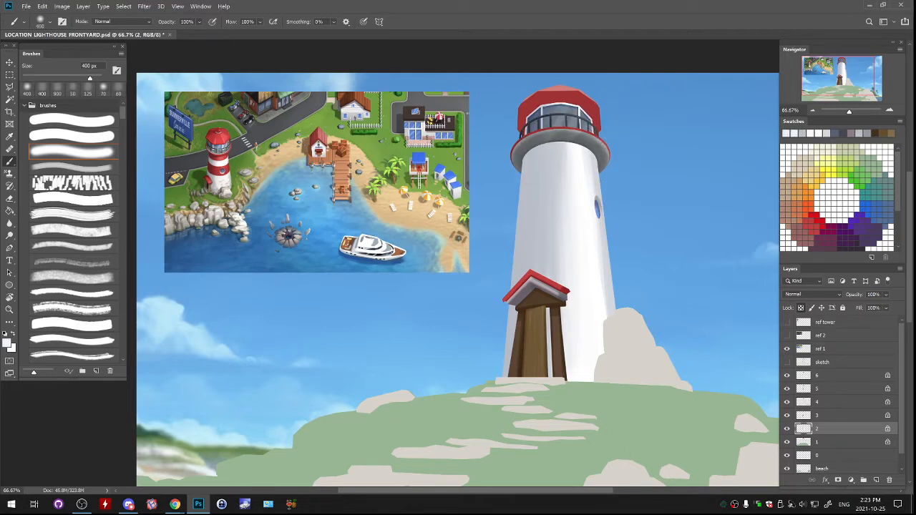
drag(558, 146, 554, 240)
drag(555, 168, 547, 276)
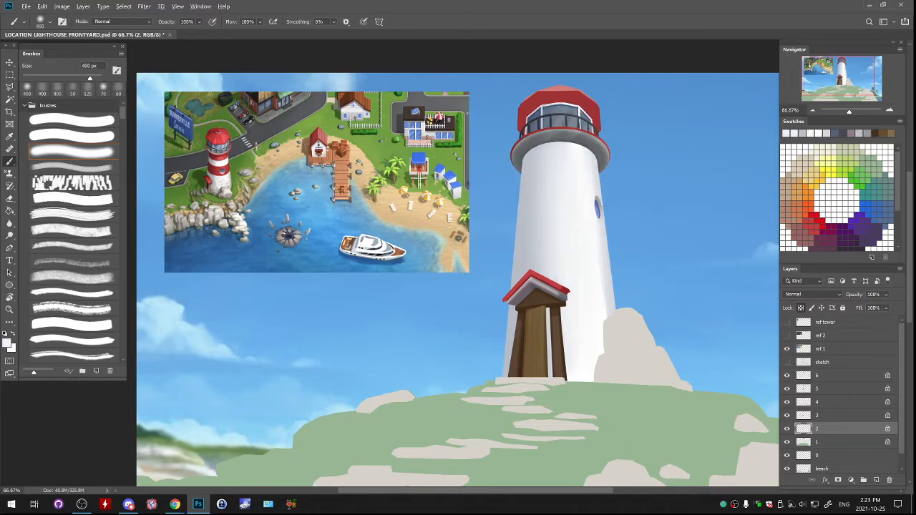
alt+click(605, 250)
drag(596, 161, 602, 348)
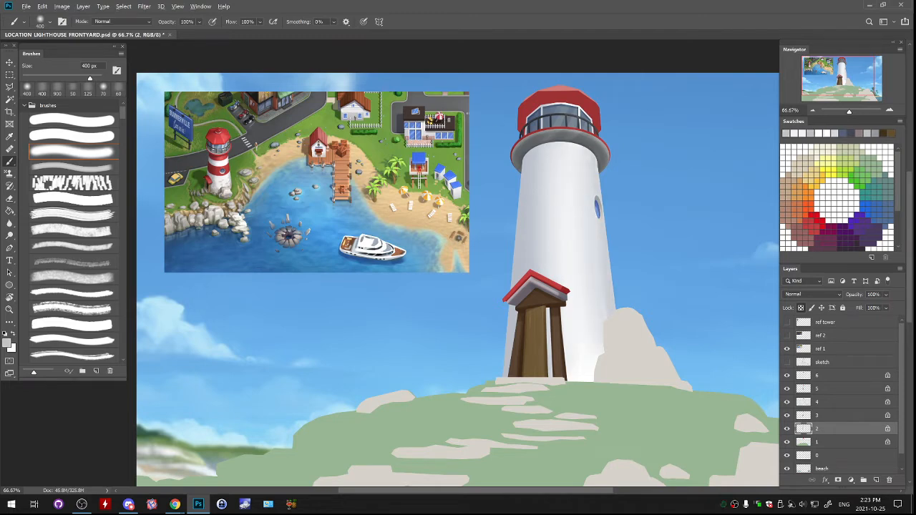
key(ctrl+z)
- Soften the tower's right side with a sampled near-white and even out its left edge with a sampled light grey
alt+click(584, 265)
drag(607, 236, 610, 308)
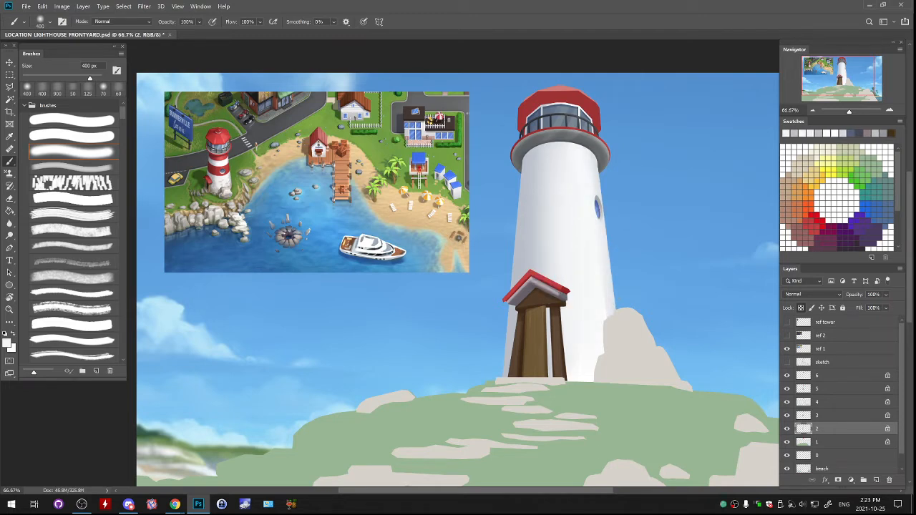
alt+click(600, 215)
drag(509, 154, 499, 343)
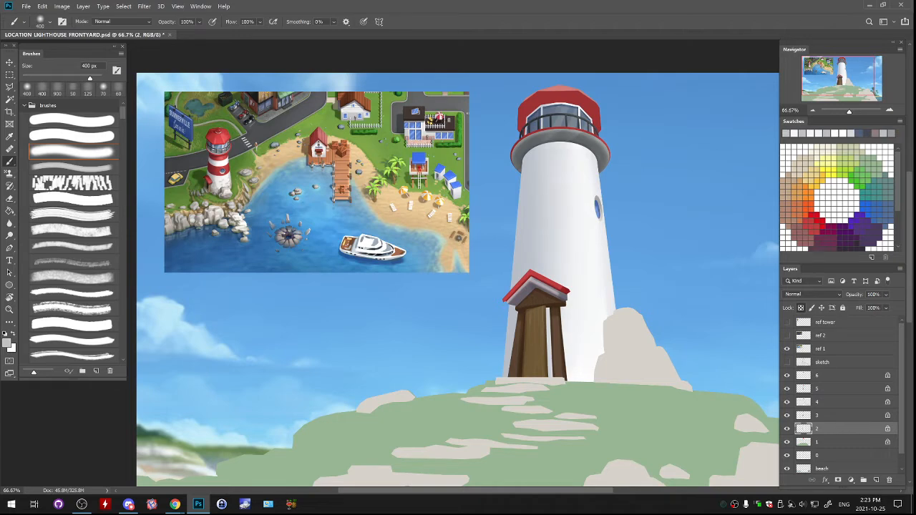
alt+click(536, 214)
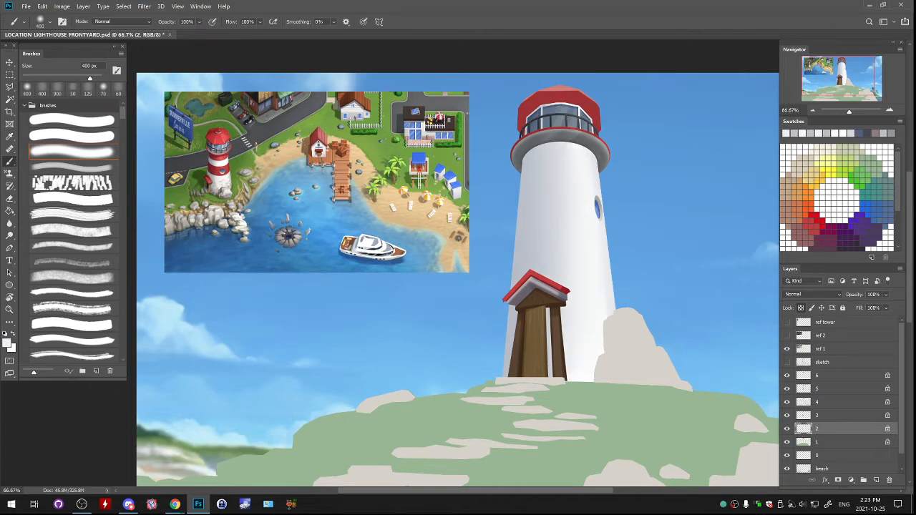
alt+click(538, 222)
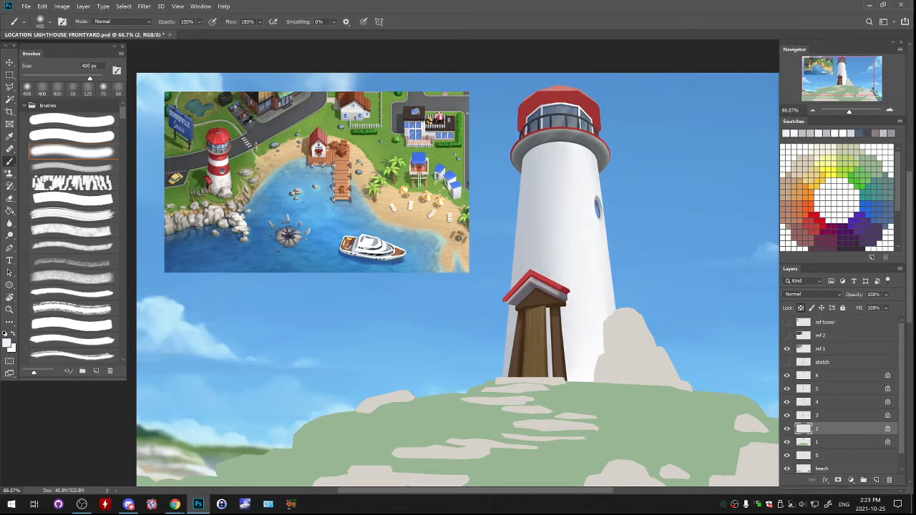
- Mix the darker blue-grey 7f8795 from the tower's shadow tone and deepen the shading down the tower's left edge
alt+click(525, 215)
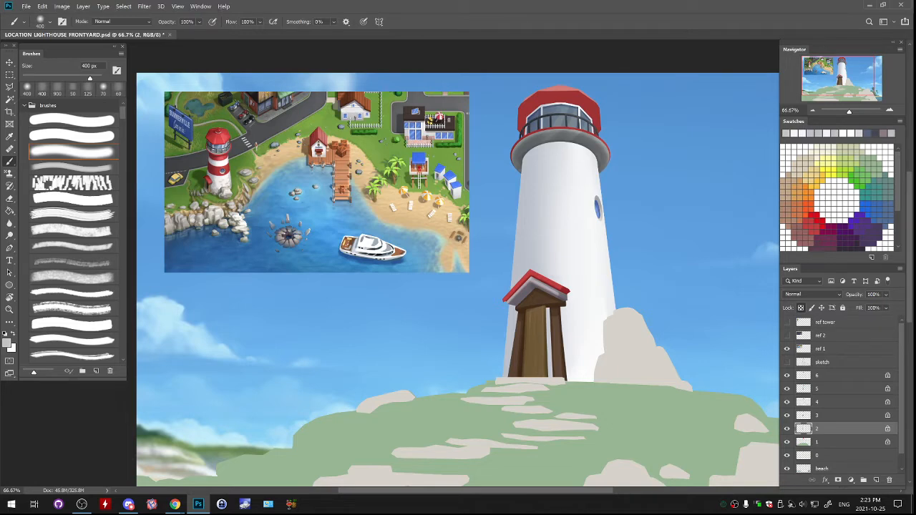
click(6, 343)
click(519, 278)
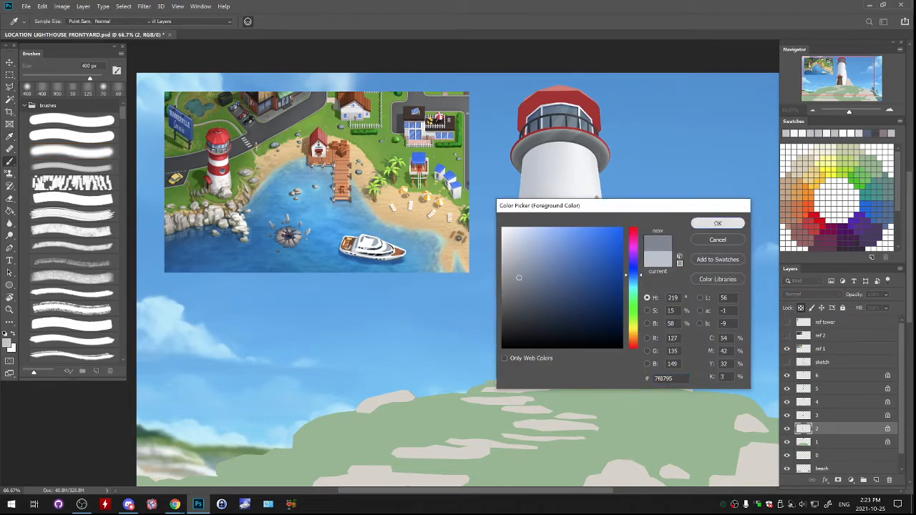
click(718, 224)
drag(506, 136, 482, 376)
key(ctrl+z)
drag(494, 154, 475, 373)
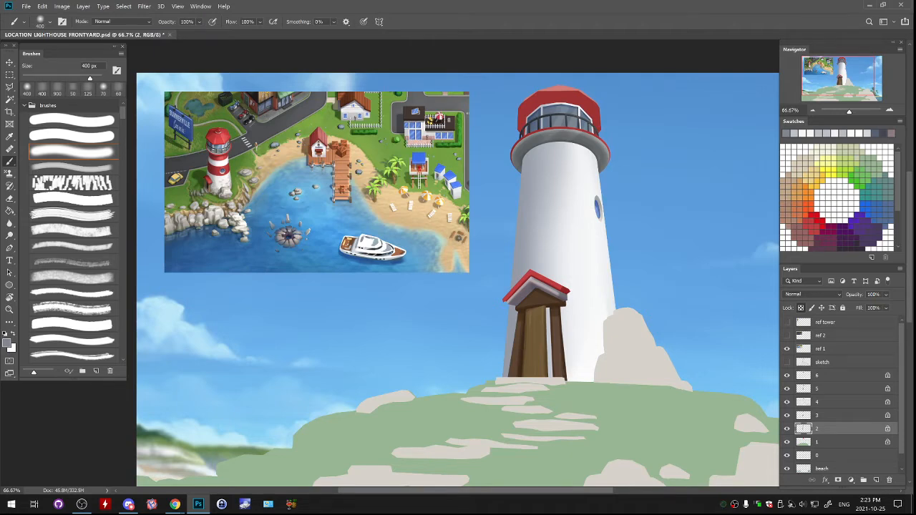
- Paint a blue-grey shadow on the tower along the large rock's edge with the streaky brush at 200 px
click(71, 167)
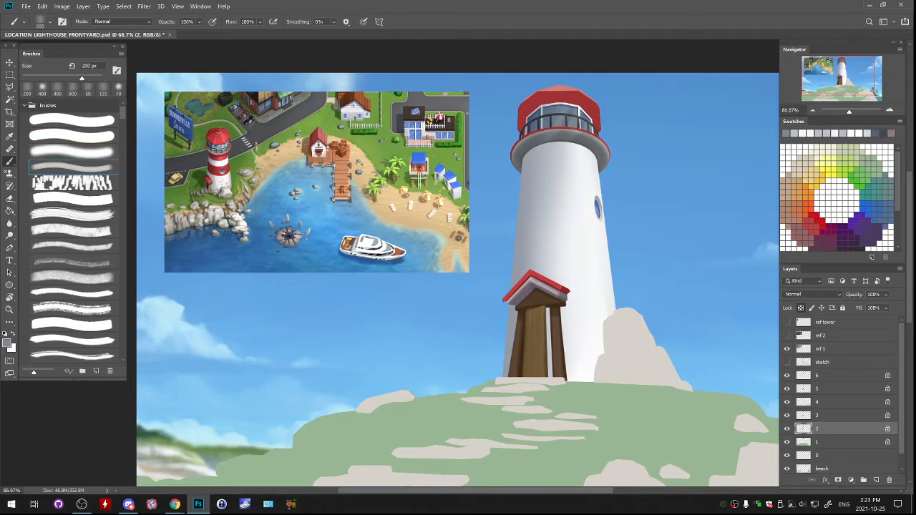
mouse_move(602, 329)
mouse_down()
mouse_move(608, 316)
mouse_move(598, 358)
mouse_up()
key(ctrl+z)
drag(612, 313, 590, 381)
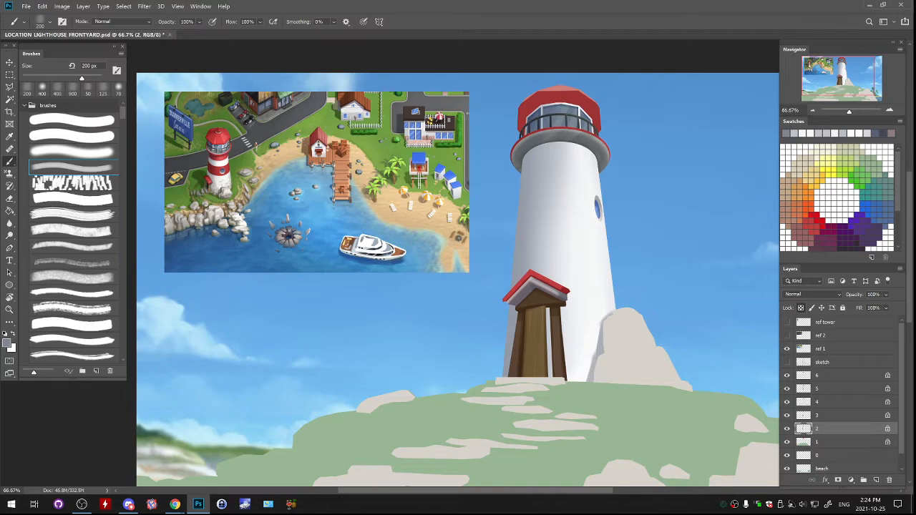
mouse_move(564, 330)
mouse_down()
mouse_move(566, 300)
mouse_move(564, 333)
mouse_up()
key(ctrl+z)
drag(536, 146, 593, 152)
key(ctrl+z)
key(ctrl+z)
key(ctrl+z)
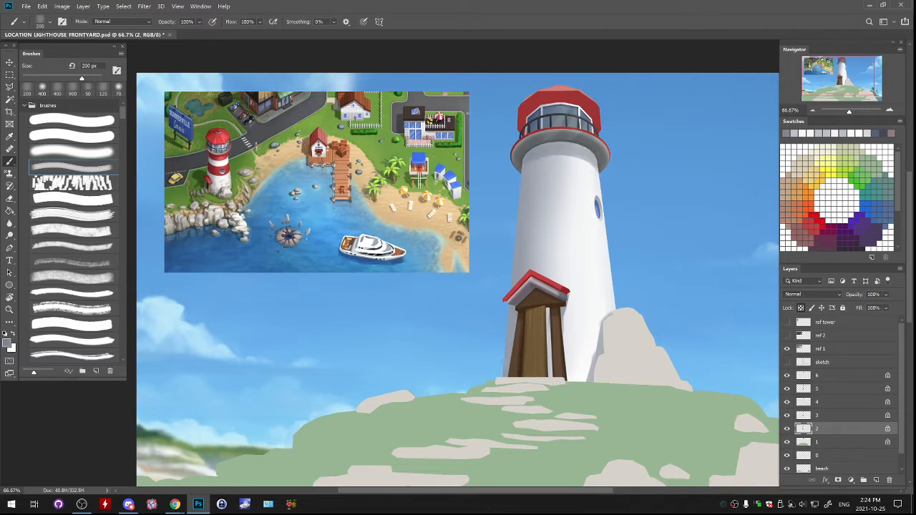
key(ctrl+z)
mouse_move(530, 149)
mouse_down()
mouse_move(594, 153)
mouse_move(528, 157)
mouse_move(560, 148)
mouse_move(593, 153)
mouse_move(557, 148)
mouse_up()
key(ctrl+z)
key(ctrl+z)
- Paint a sampled grey cast shadow on the white tower just below the gallery with the soft brush at 150 px
alt+click(560, 151)
click(72, 152)
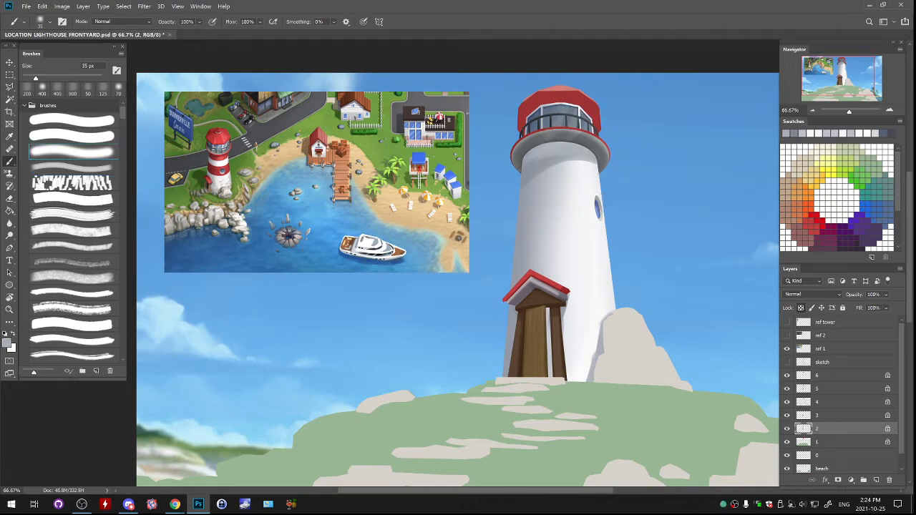
key(bracketright)
key(bracketright)
key(bracketright)
key(bracketright)
key(bracketright)
key(bracketright)
key(bracketright)
key(bracketright)
key(bracketright)
key(bracketright)
mouse_move(528, 162)
mouse_down()
mouse_move(550, 166)
mouse_move(574, 146)
mouse_up()
alt+click(549, 165)
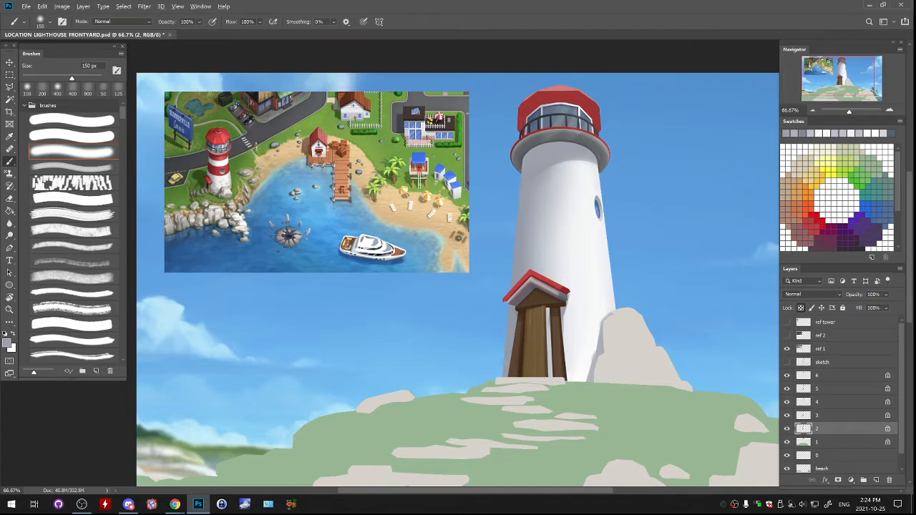
alt+click(552, 143)
drag(556, 144, 582, 146)
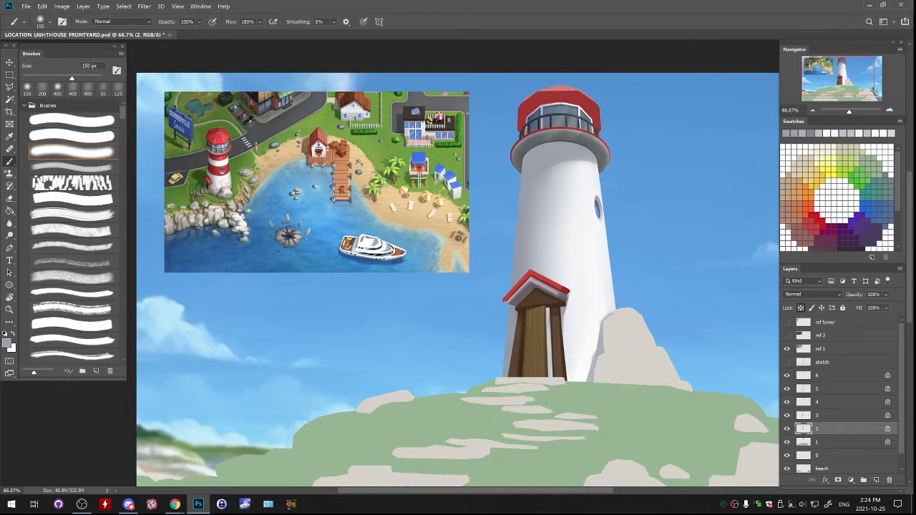
- Soften the right end of the shadow below the gallery with a lighter grey sampled from the tower
alt+click(585, 159)
drag(585, 157, 593, 159)
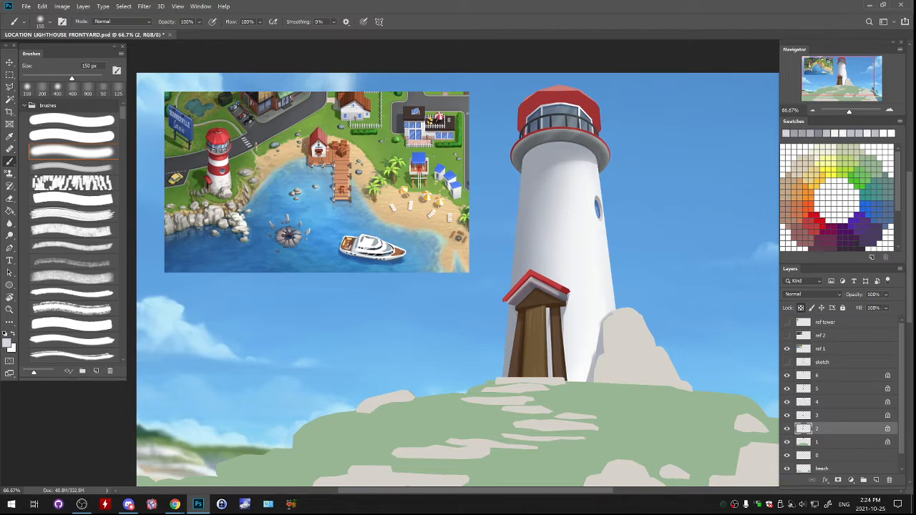
alt+click(581, 148)
drag(545, 102, 588, 112)
key(o)
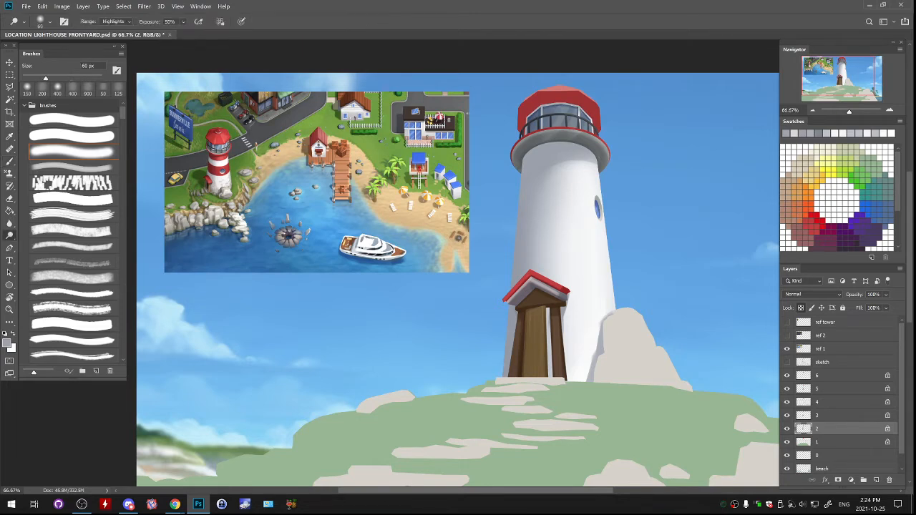
drag(584, 113, 590, 118)
scroll(453, 263, down, 3)
key(b)
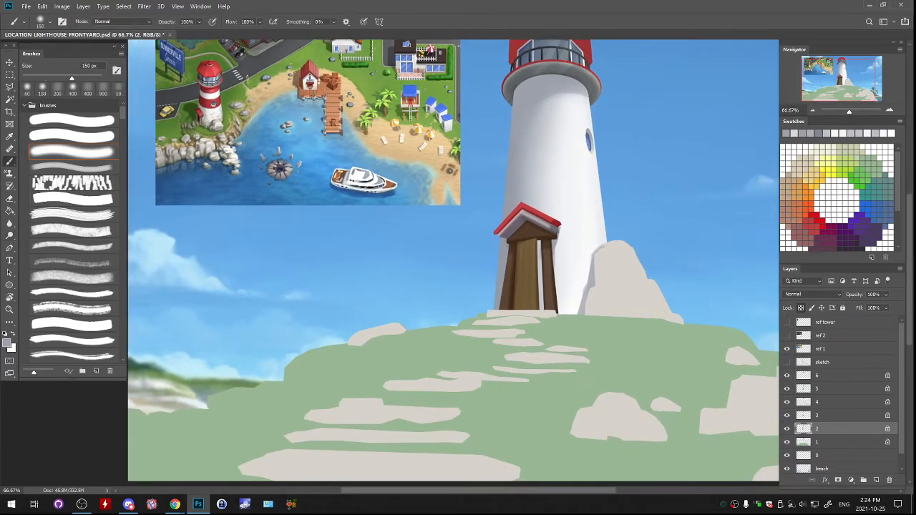
scroll(453, 262, up, 2)
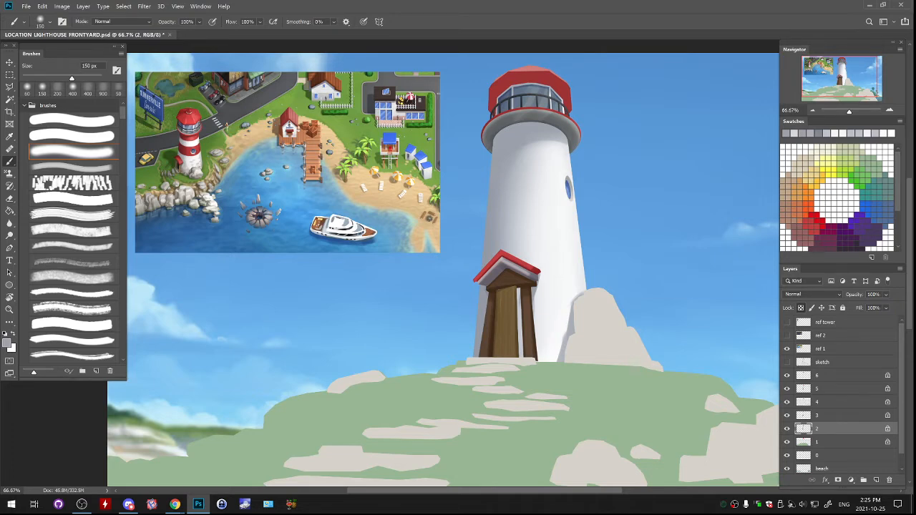
alt+click(517, 171)
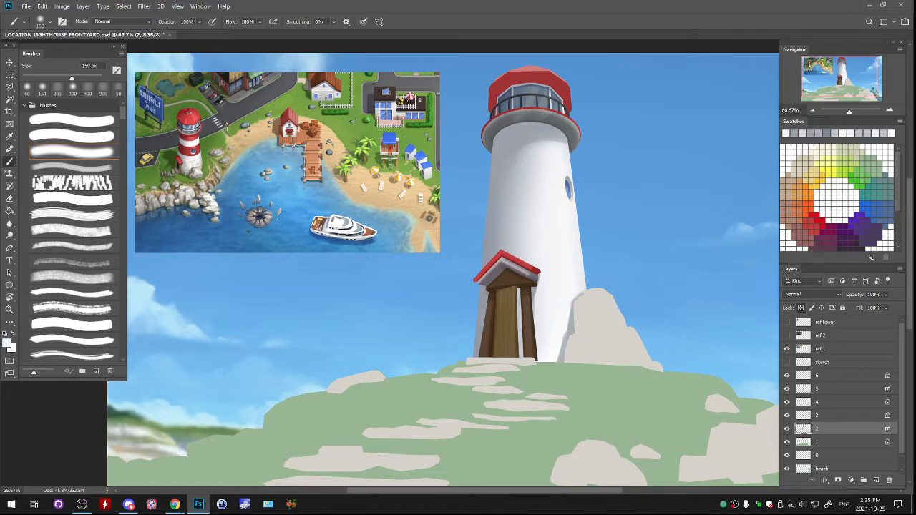
drag(494, 135, 482, 305)
key(ctrl+z)
drag(494, 143, 484, 263)
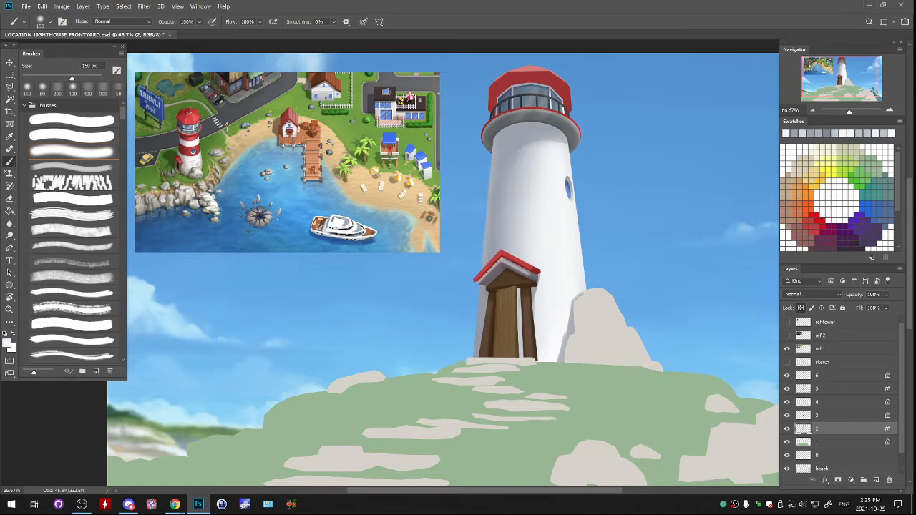
key(ctrl+z)
key(bracketright)
key(bracketright)
key(bracketright)
drag(492, 142, 484, 250)
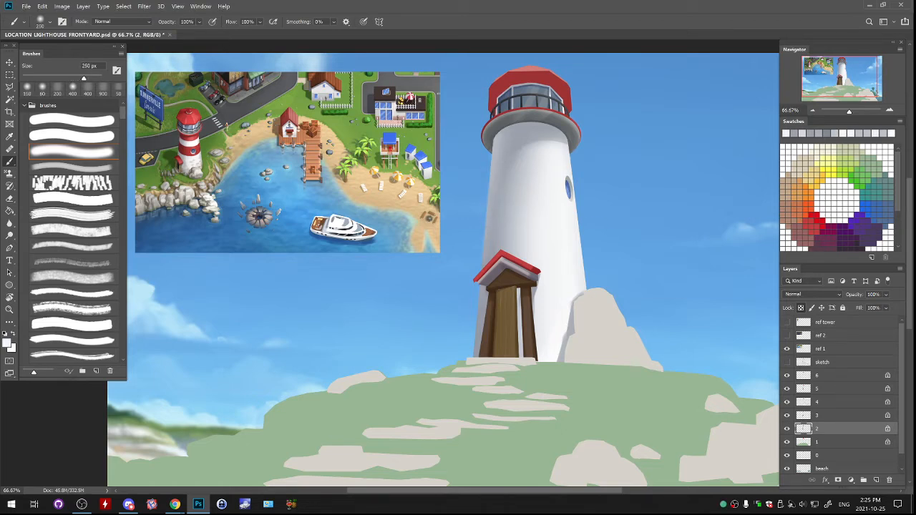
key(ctrl+z)
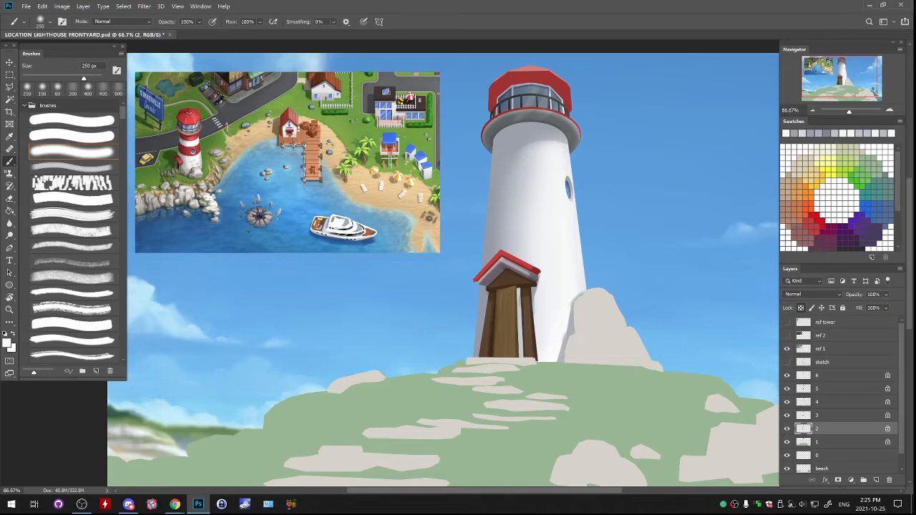
key(ctrl+z)
mouse_move(502, 129)
mouse_down()
mouse_move(480, 324)
mouse_move(485, 265)
mouse_move(481, 310)
mouse_up()
key(ctrl+z)
key(ctrl+z)
drag(494, 147, 492, 172)
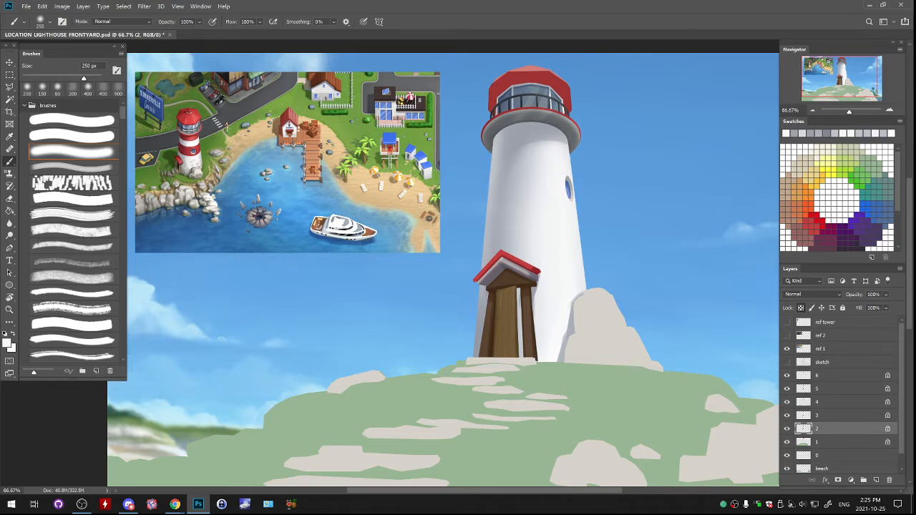
key(ctrl+z)
- Lighten the tower's lower left edge beside the door with near-white, using the soft brush at 250 px
drag(475, 295, 471, 353)
key(ctrl+z)
drag(474, 297, 470, 352)
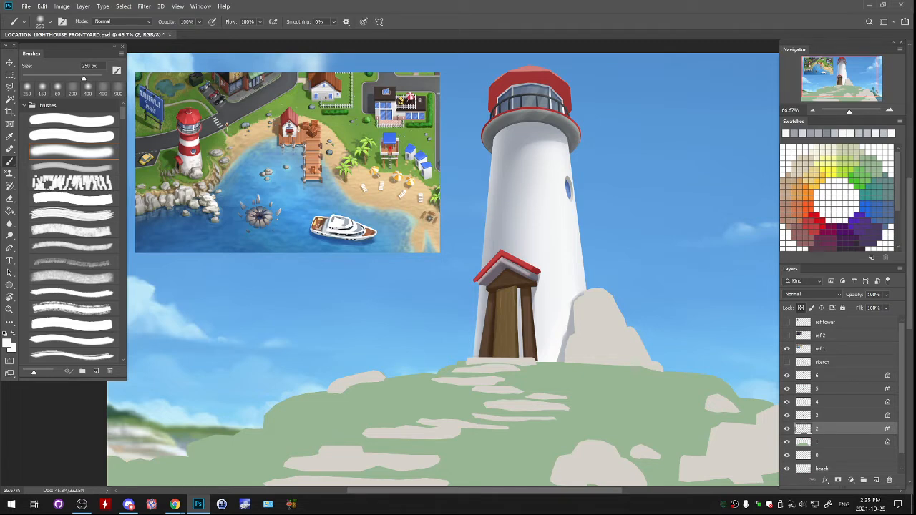
drag(458, 272, 470, 355)
- Hide and reshow layers 2, 3 and 1 to check which parts of the lighthouse each one holds
click(787, 429)
click(787, 429)
drag(458, 273, 451, 266)
click(788, 416)
click(788, 415)
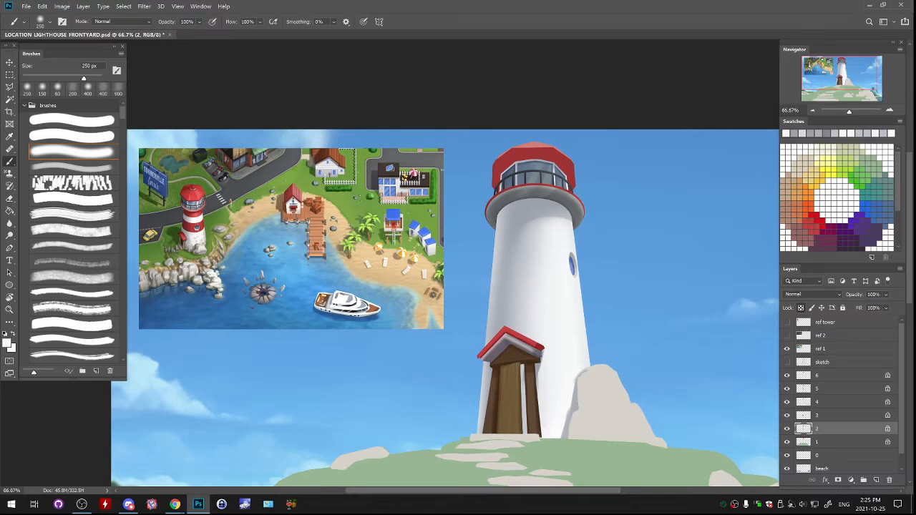
scroll(838, 429, down, 1)
click(830, 428)
click(787, 427)
click(787, 427)
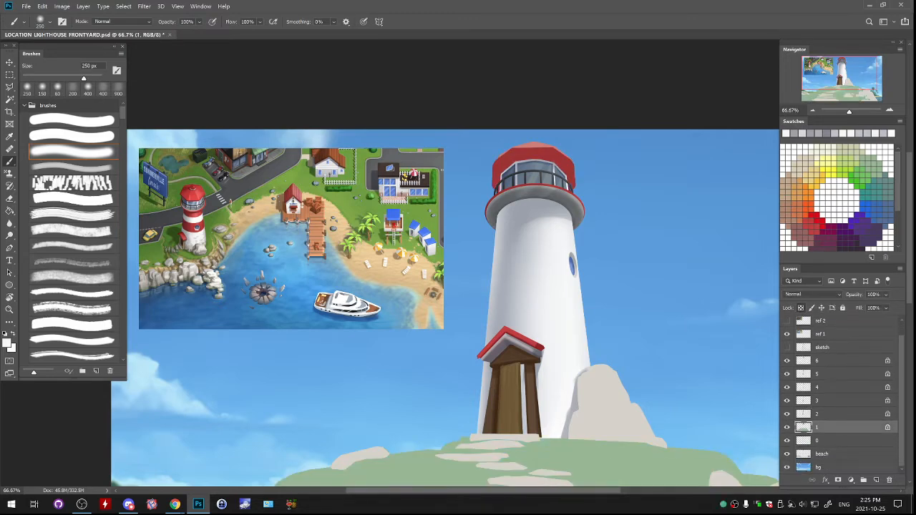
key(m)
drag(456, 125, 613, 230)
drag(578, 172, 580, 183)
key(ctrl+z)
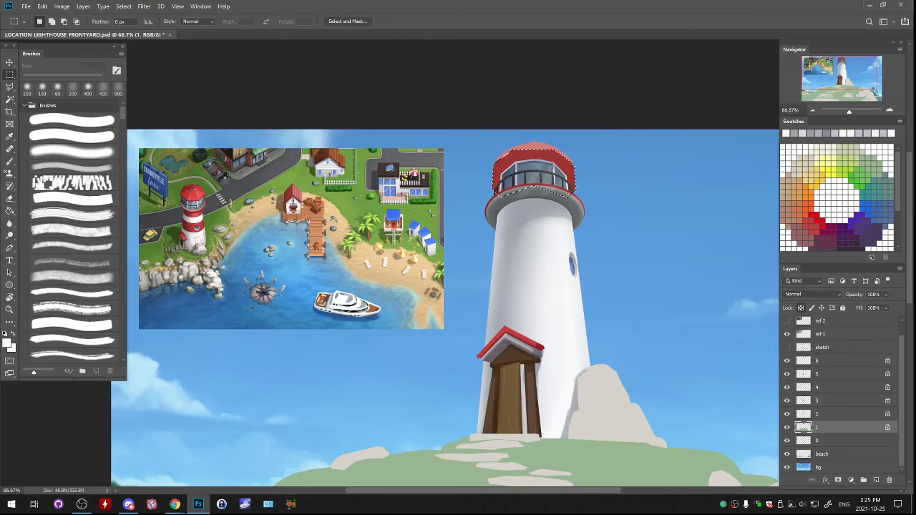
key(ctrl+d)
- Check what layer 0 holds and lock its transparent pixels
click(830, 441)
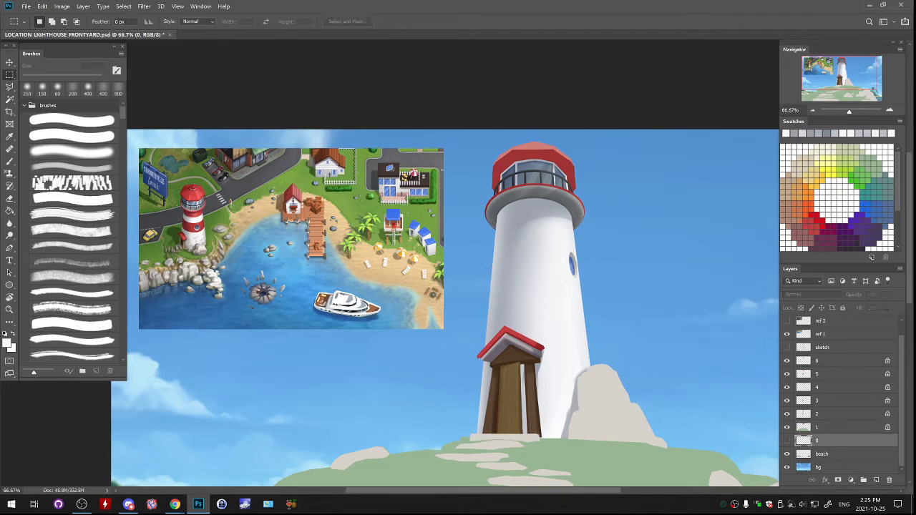
drag(628, 194, 628, 195)
click(801, 308)
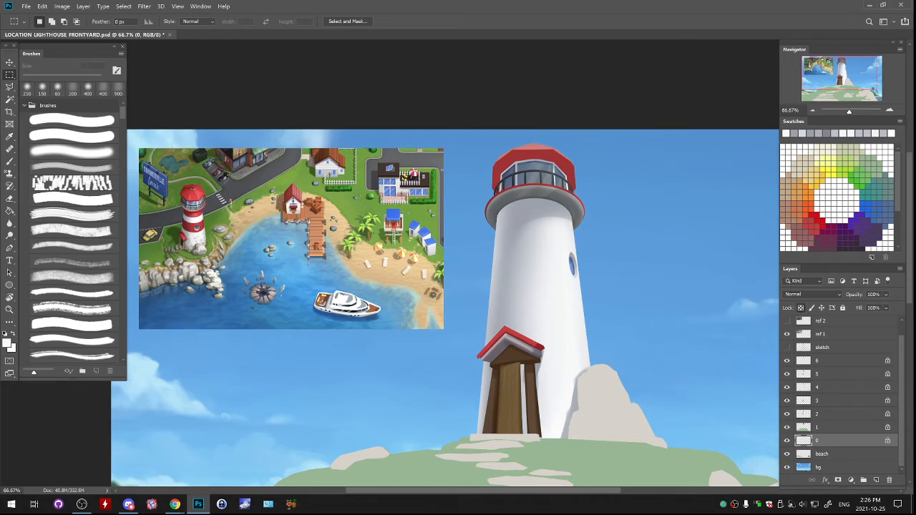
click(831, 428)
click(830, 441)
- Paint a sampled deep red across the top of the lighthouse roof on layer 0 with the soft brush at 250 px
drag(601, 387, 607, 368)
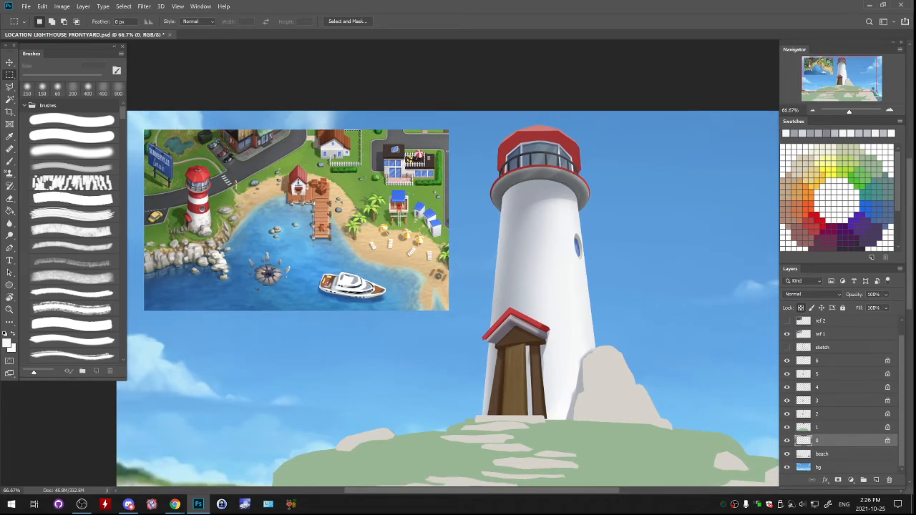
key(b)
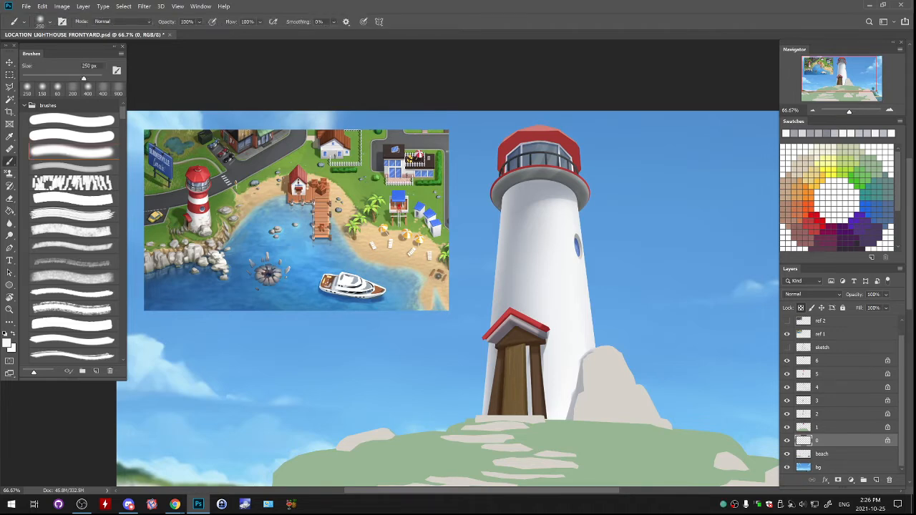
alt+click(522, 133)
drag(533, 129, 569, 135)
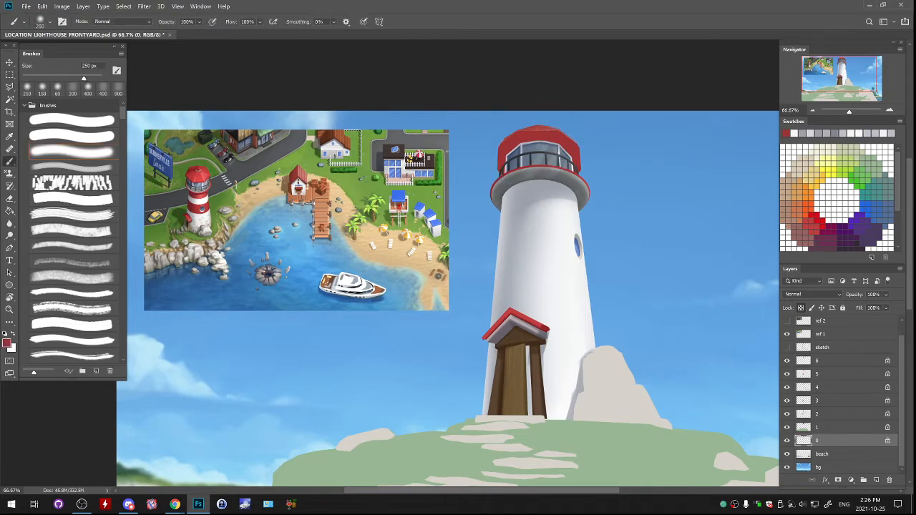
- Shade the left side of the red roof on layer 1 with dark red sampled from the reference, using the streaky brush at 200 px
click(831, 428)
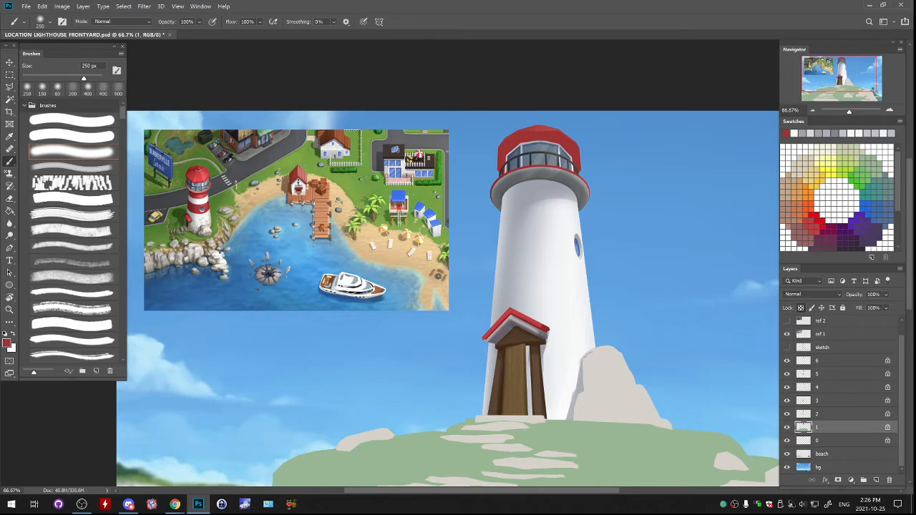
click(52, 169)
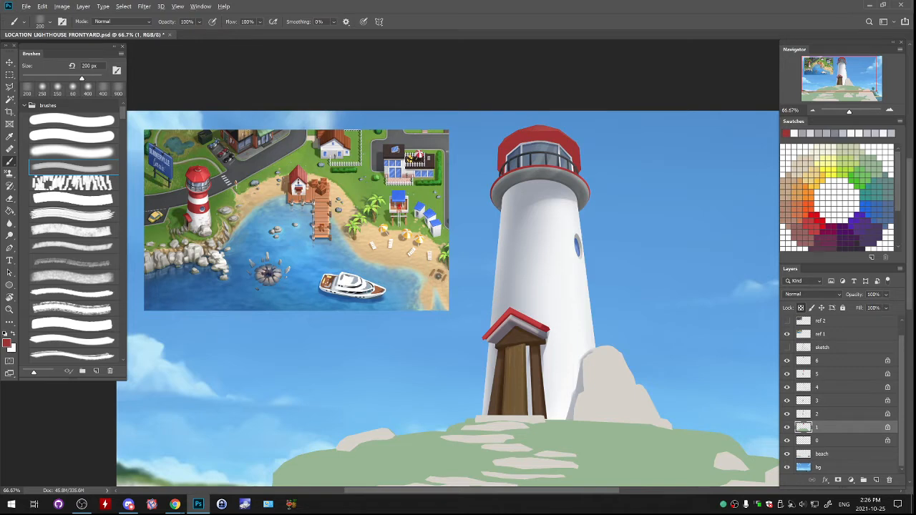
alt+click(299, 189)
alt+click(298, 190)
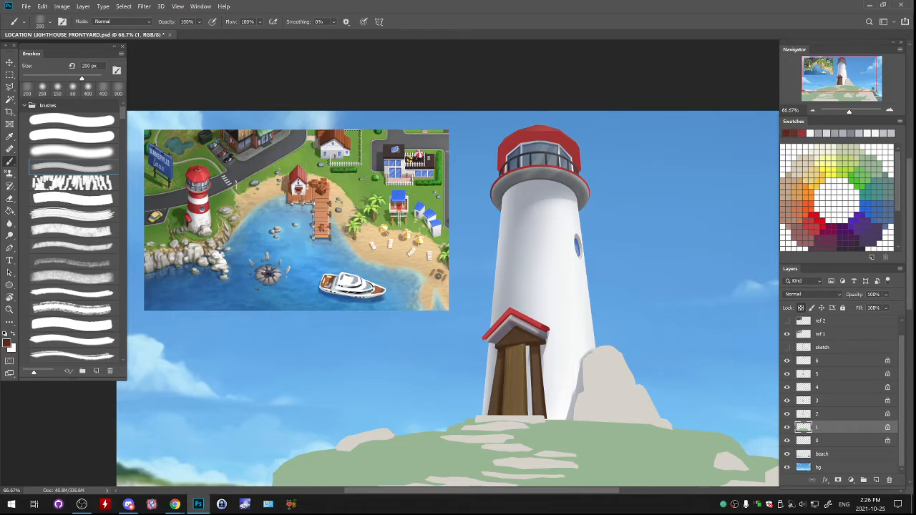
mouse_move(501, 153)
mouse_down()
mouse_move(534, 137)
mouse_move(517, 135)
mouse_move(500, 171)
mouse_up()
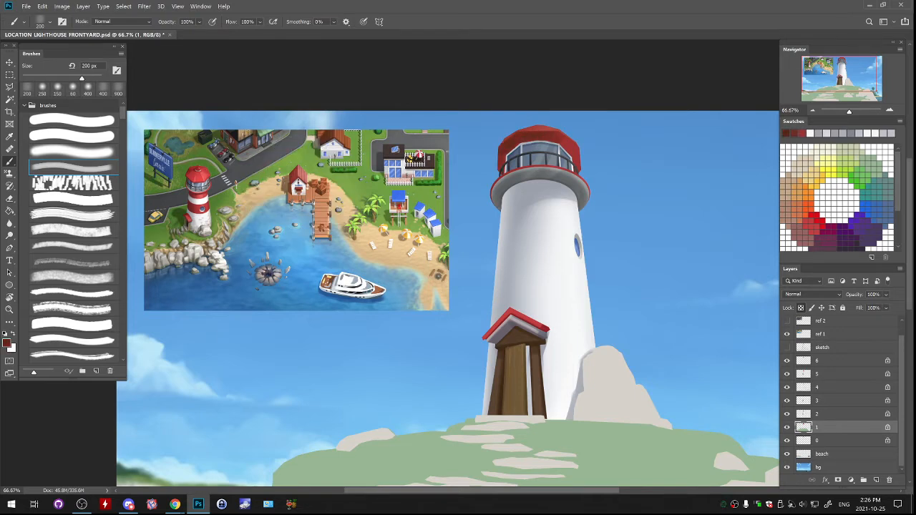
drag(573, 152, 576, 164)
key(ctrl+z)
key(ctrl+z)
key(ctrl+z)
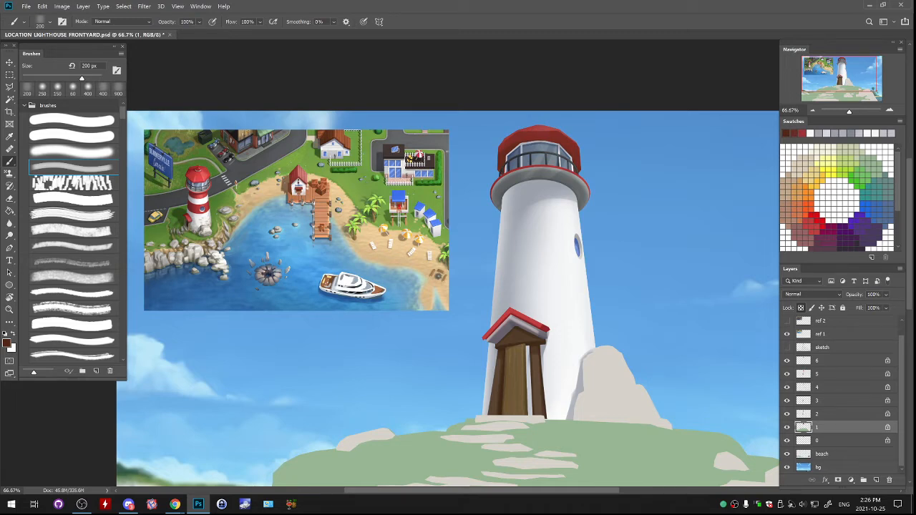
- Try to darken the red roof on layer 1 with the Burn tool at 300 px, Midtones range and 50% exposure
click(834, 441)
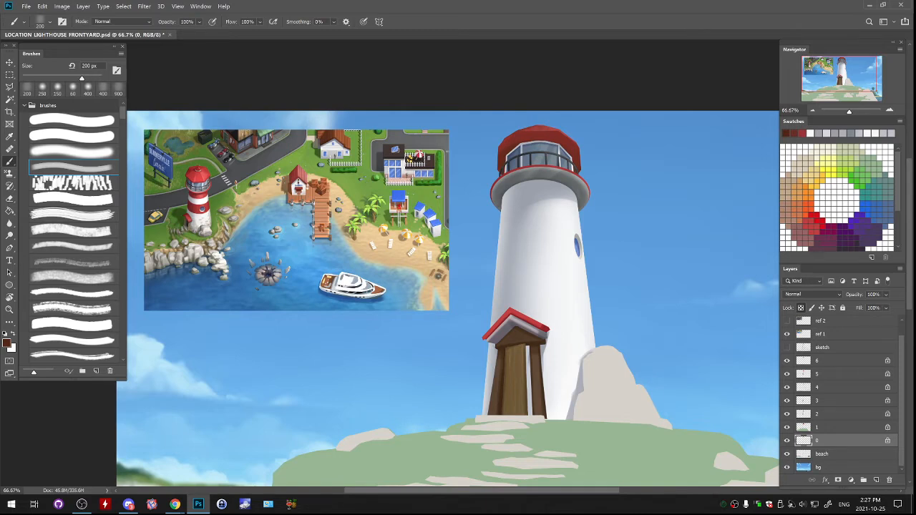
click(9, 236)
click(45, 244)
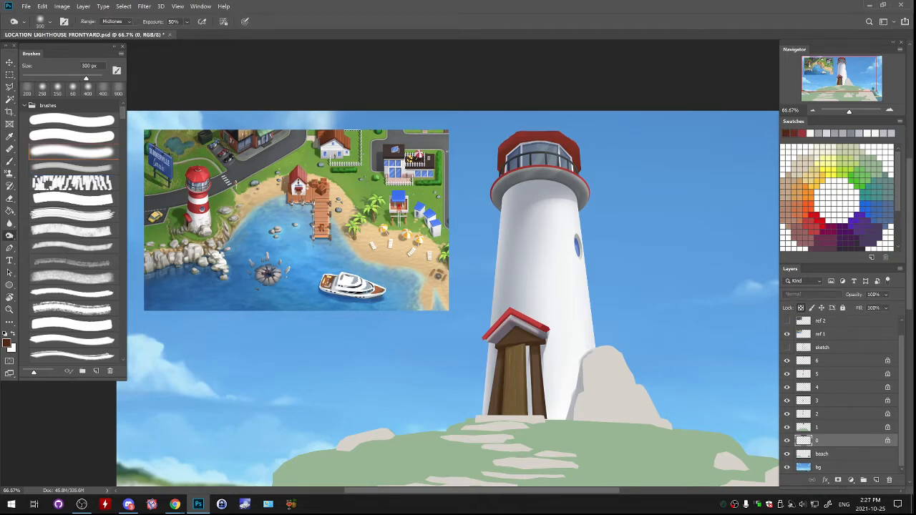
click(831, 428)
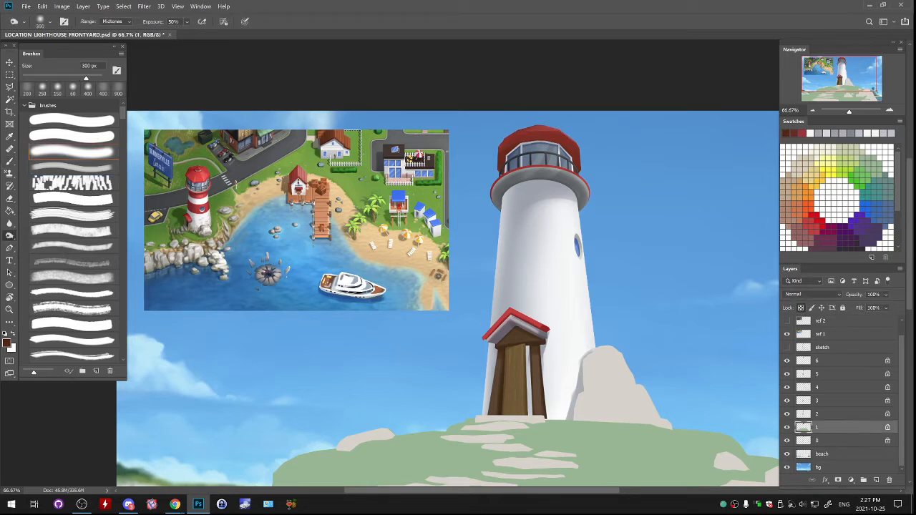
mouse_move(509, 140)
mouse_down()
mouse_move(572, 140)
mouse_move(576, 149)
mouse_up()
key(ctrl+z)
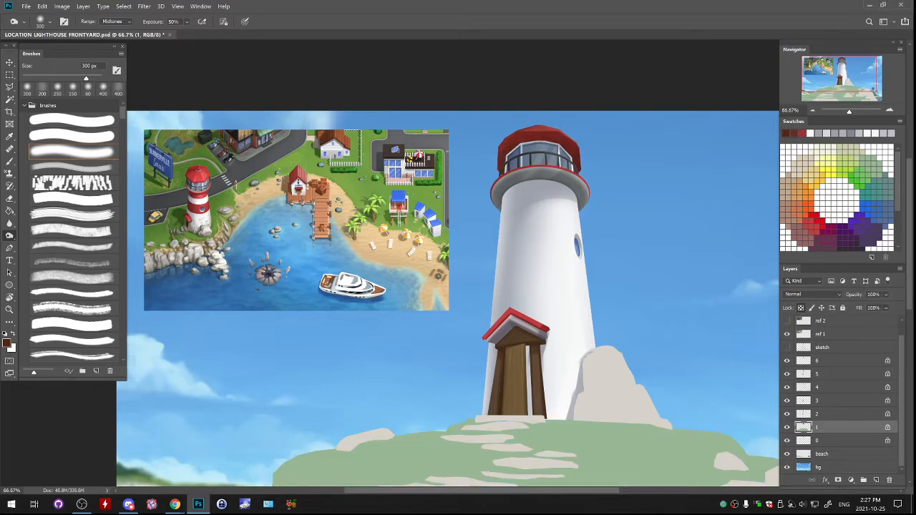
- Select the red lighthouse roof on layer 1, adjust it slightly with Free Transform and clear the selection
key(m)
mouse_move(476, 109)
mouse_down()
mouse_move(610, 174)
mouse_move(602, 188)
mouse_up()
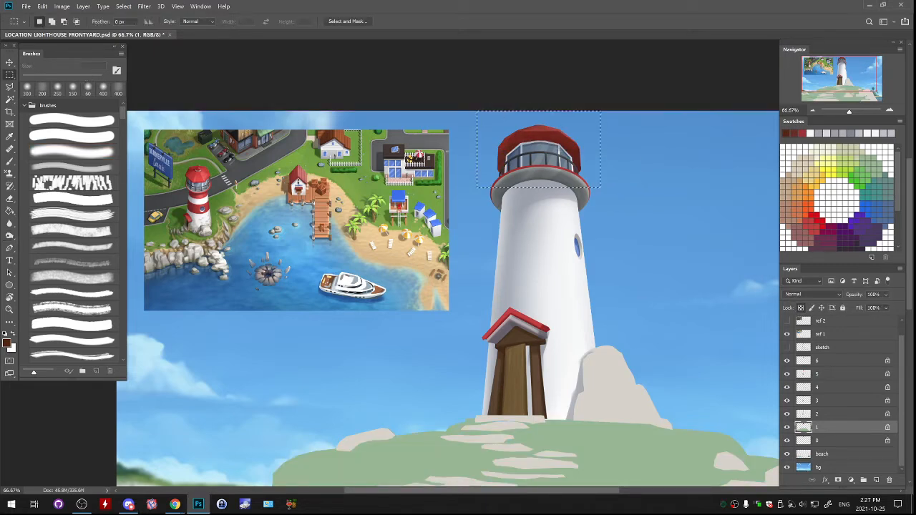
key(ctrl+t)
drag(539, 188, 538, 182)
key(Return)
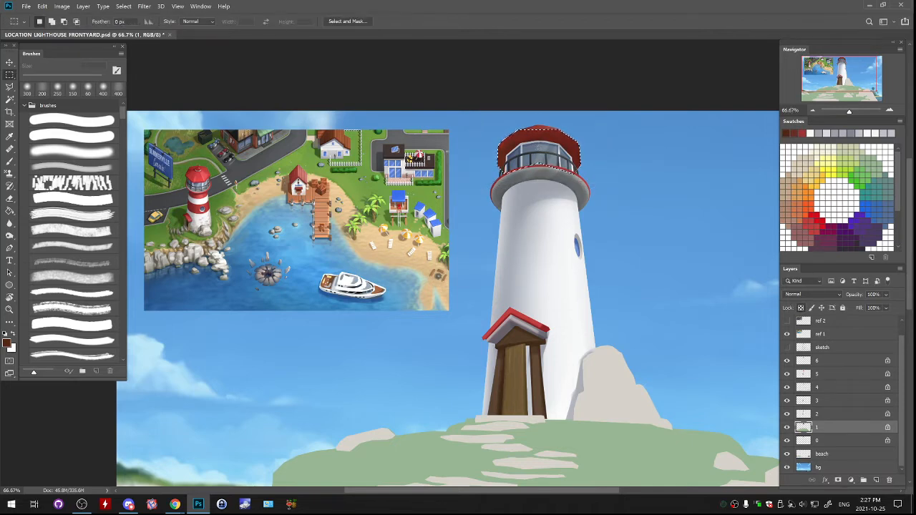
drag(571, 148, 572, 152)
key(ctrl+d)
- Check which parts of the roof and hill belong to layers 1 and 0 by hiding and showing each layer
click(787, 428)
scroll(448, 263, down, 3)
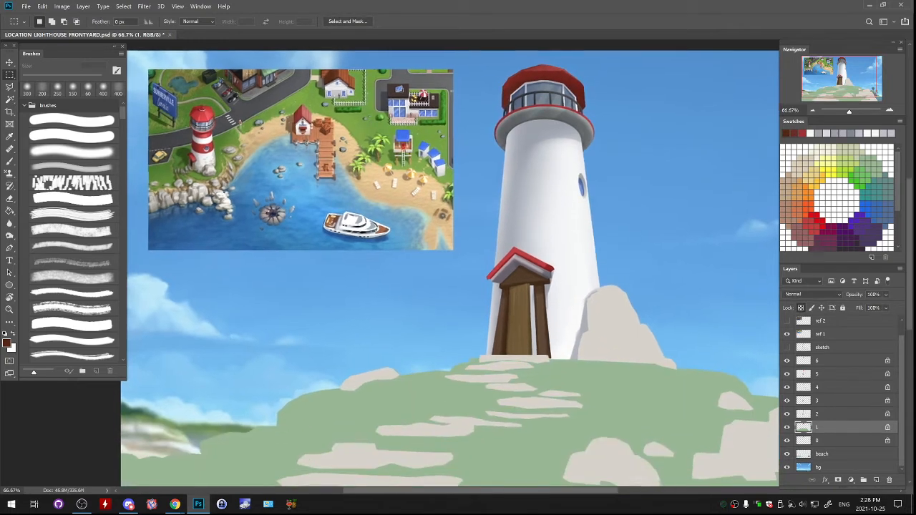
click(788, 441)
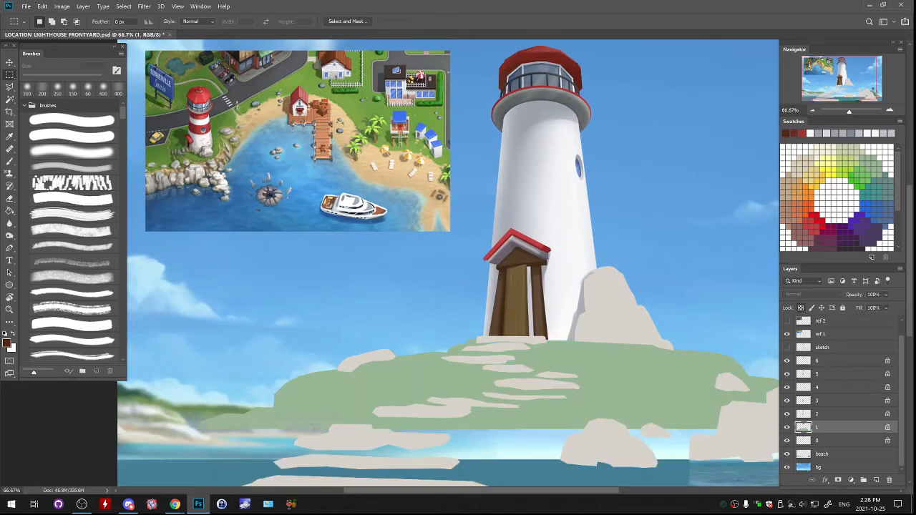
click(788, 441)
click(788, 427)
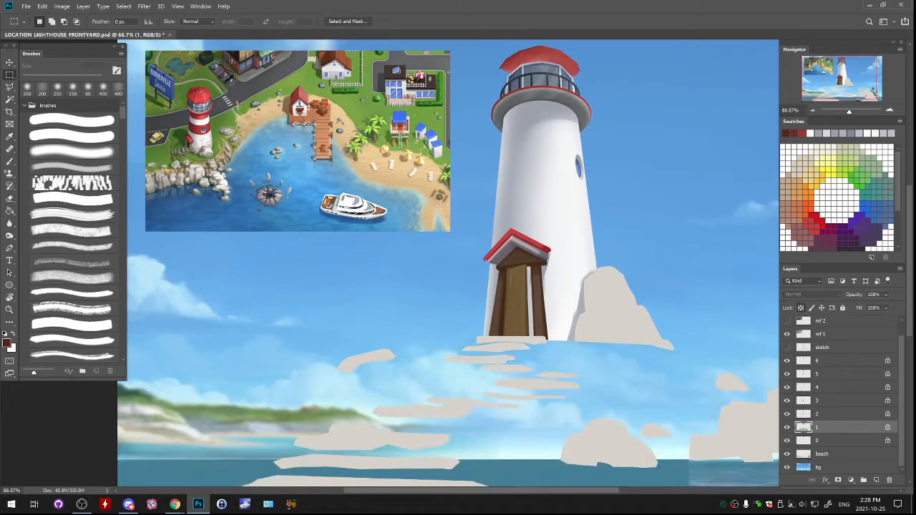
click(787, 427)
scroll(448, 262, up, 2)
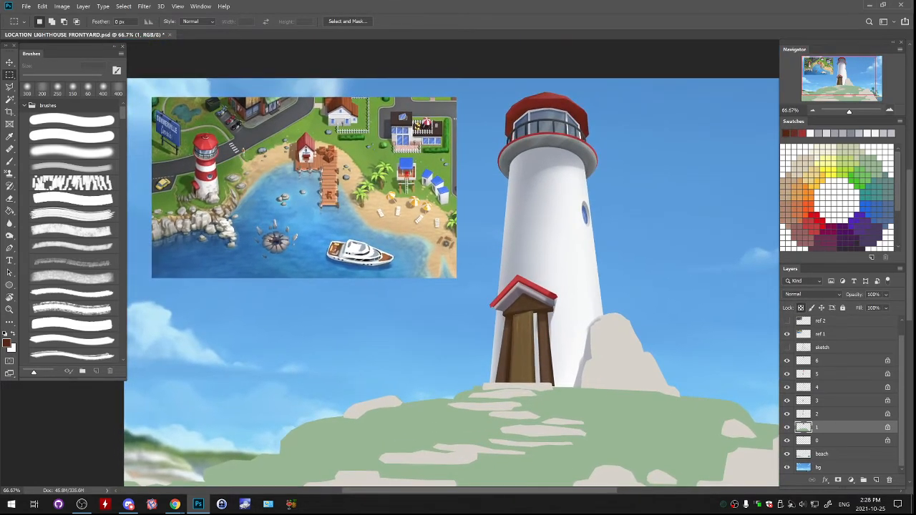
- Set the streaky brush to 70 px and choose a light pinkish red as the foreground colour for the roof highlights
key(ctrl+plus)
key(ctrl+plus)
mouse_move(544, 66)
mouse_down()
mouse_move(369, 474)
mouse_move(353, 478)
mouse_up()
key(b)
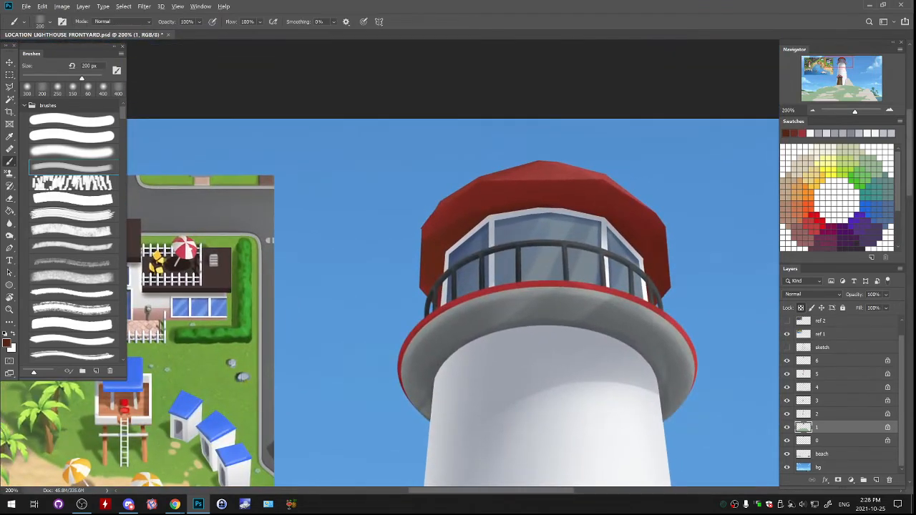
alt+click(600, 175)
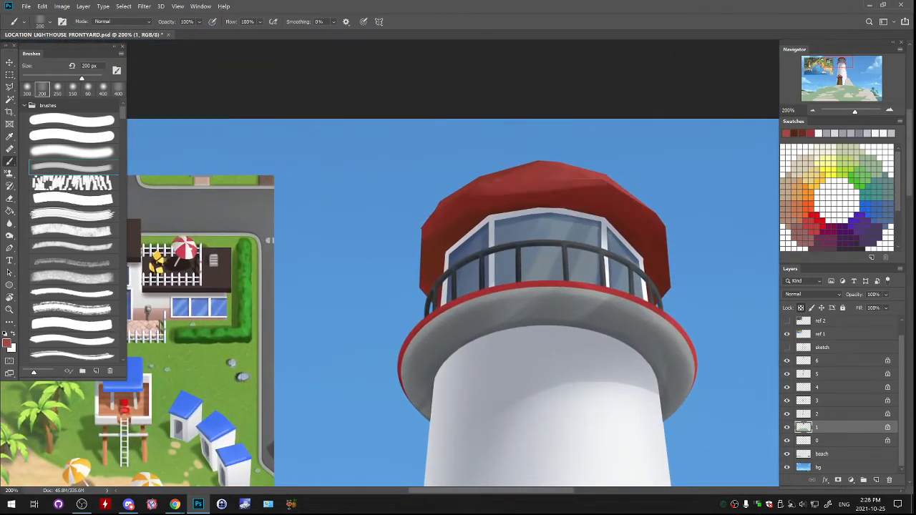
key(ctrl+z)
key(bracketleft)
key(bracketleft)
key(bracketleft)
key(bracketleft)
key(bracketleft)
key(bracketleft)
key(bracketleft)
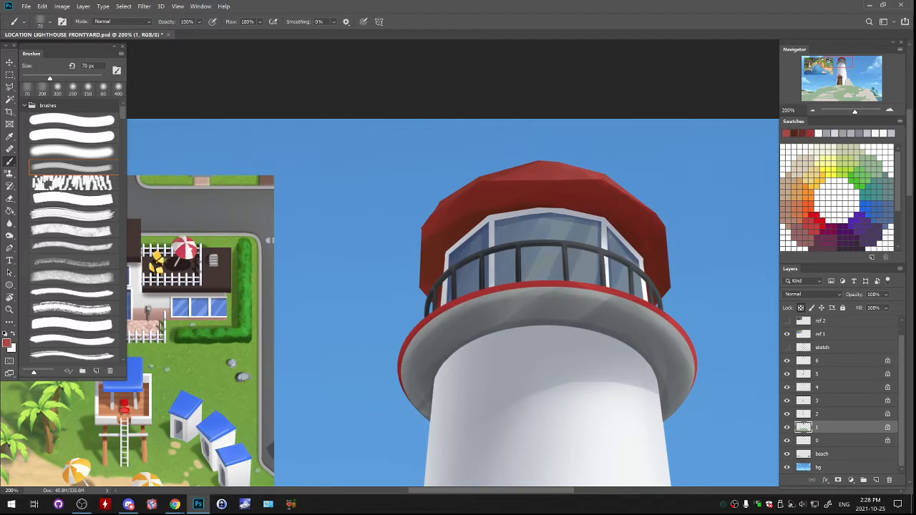
click(7, 344)
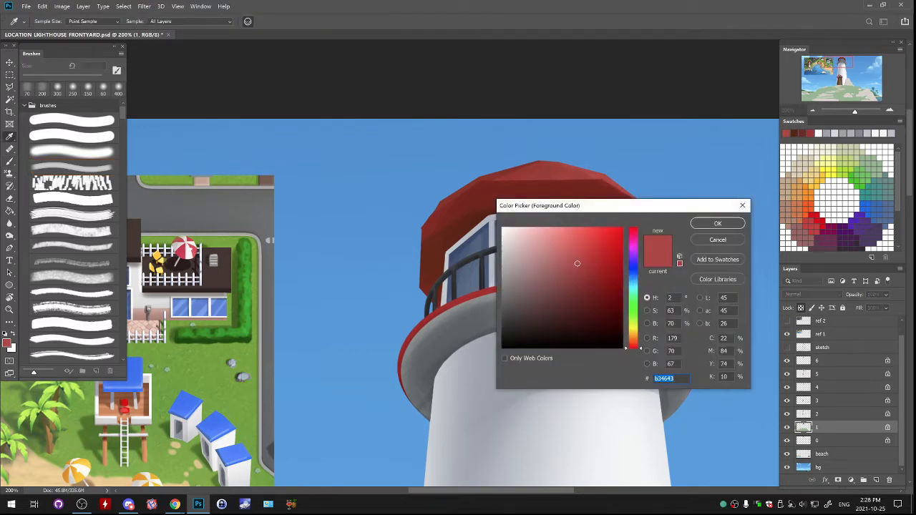
drag(565, 241, 562, 235)
click(718, 224)
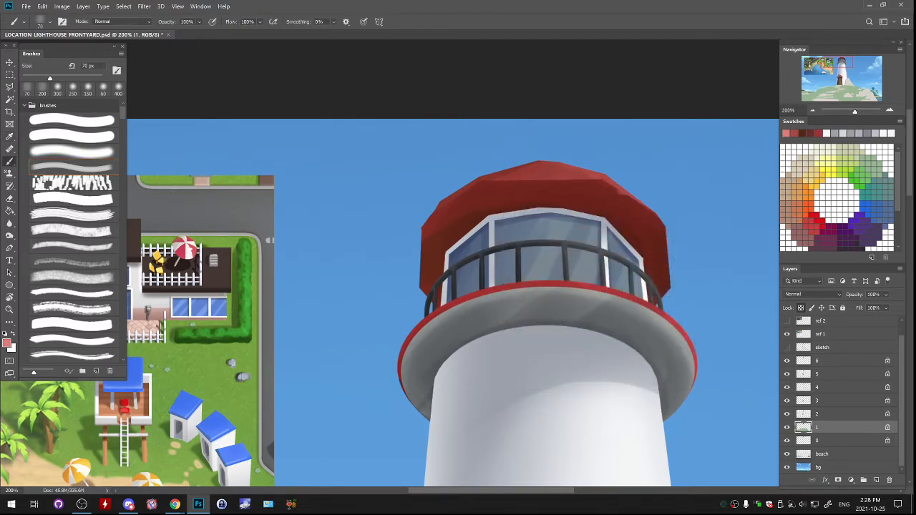
- Paint a thin pinkish highlight down the right edge of the roof on layer 1, undoing the other trial edge strokes
drag(603, 180, 662, 223)
key(ctrl+z)
key(ctrl+z)
drag(663, 226, 668, 284)
drag(423, 228, 421, 287)
key(ctrl+z)
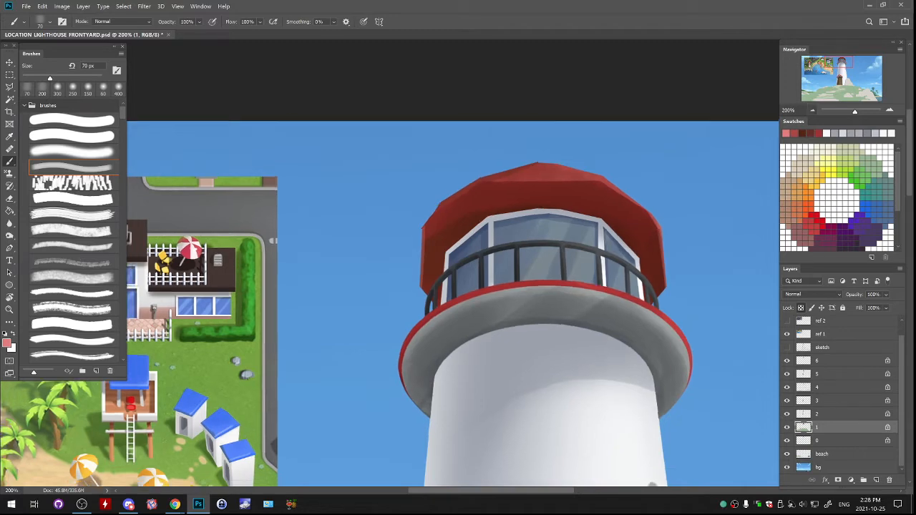
- Examine the whole lighthouse scene and check what layer 1 contains by hiding and showing it, keeping layer 1 active
key(ctrl+minus)
key(ctrl+minus)
key(ctrl+minus)
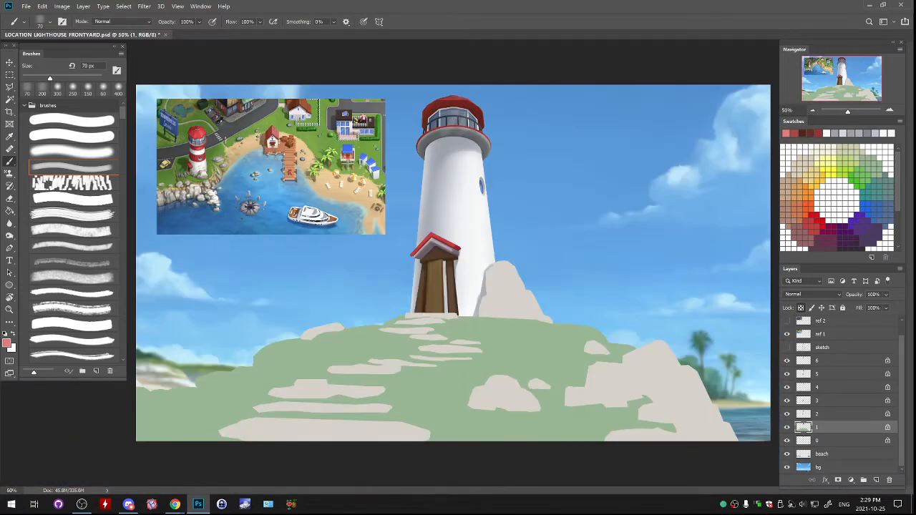
key(ctrl+plus)
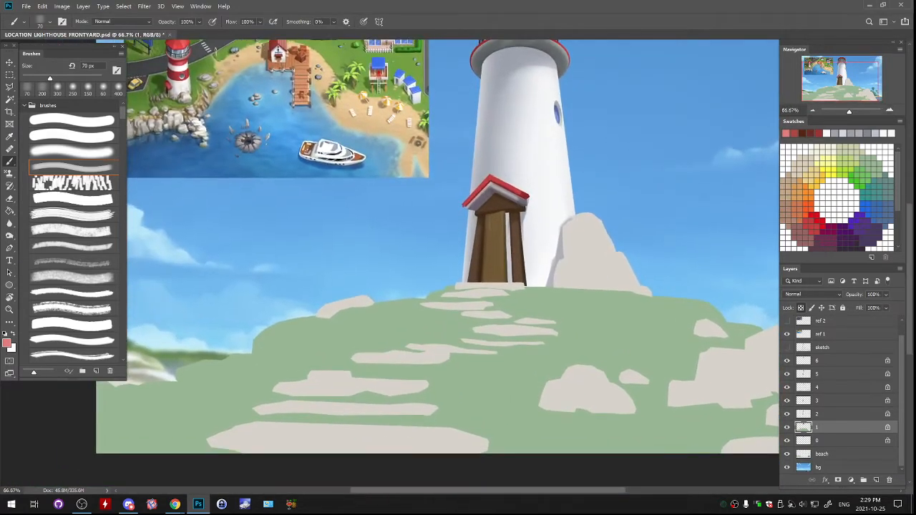
drag(458, 272, 437, 330)
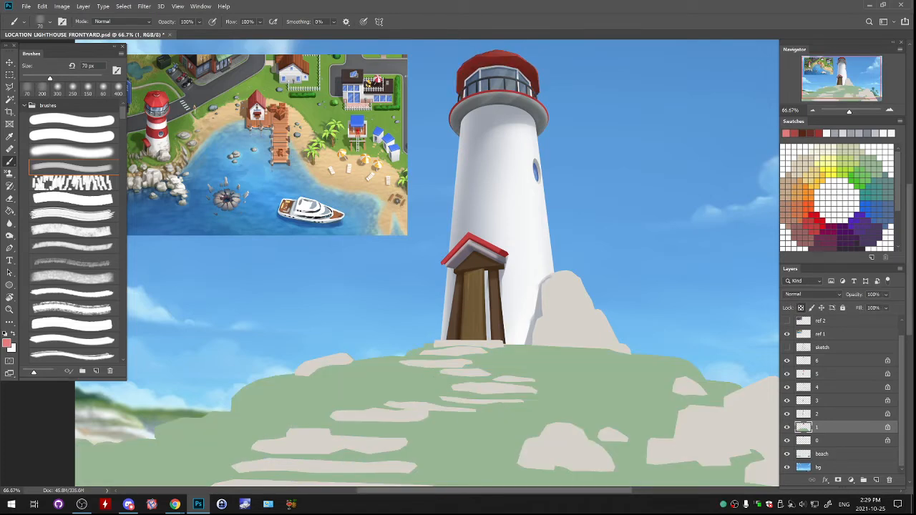
drag(487, 179, 507, 188)
key(ctrl+minus)
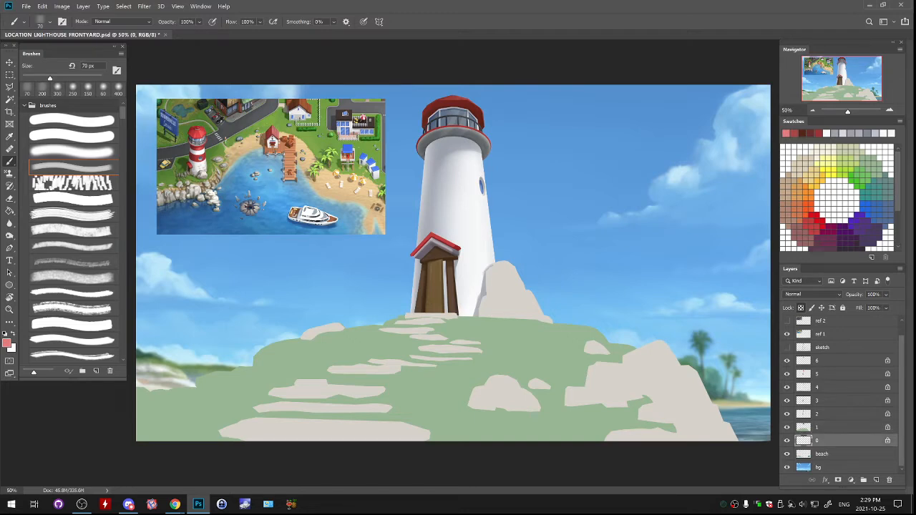
click(788, 427)
click(787, 427)
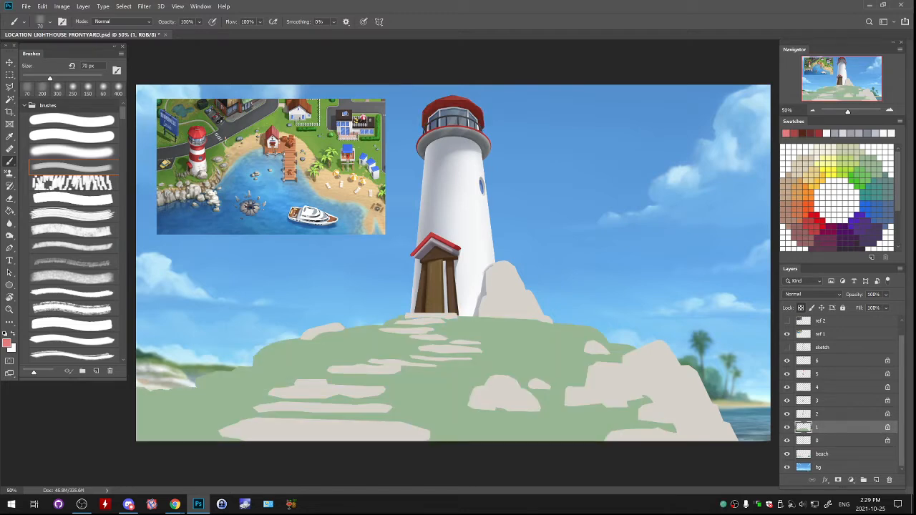
- Paint grass green sampled from the reference along the hill's top edge on layer 1, using the streaky brush at 250 px
alt+click(177, 180)
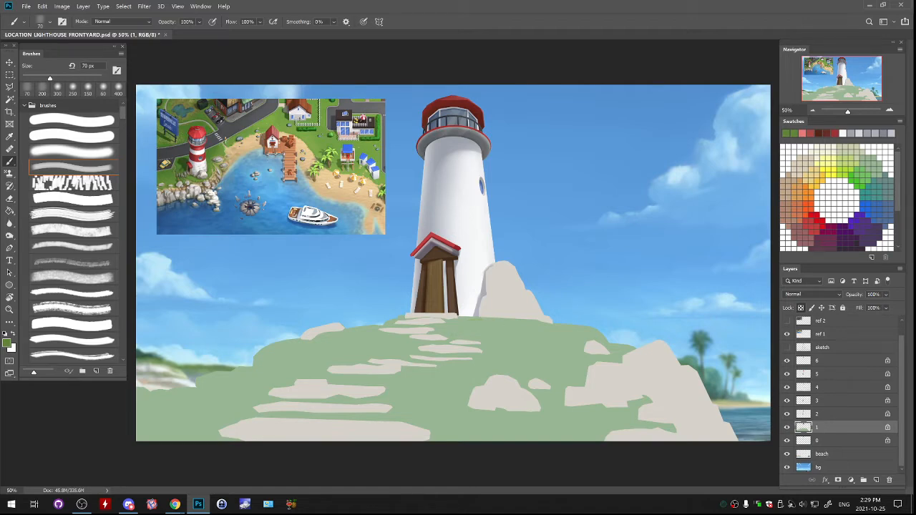
key(bracketright)
key(bracketright)
key(bracketright)
key(bracketright)
key(bracketright)
key(bracketright)
key(bracketright)
key(bracketright)
mouse_move(394, 320)
mouse_down()
mouse_move(541, 322)
mouse_move(594, 329)
mouse_move(635, 348)
mouse_up()
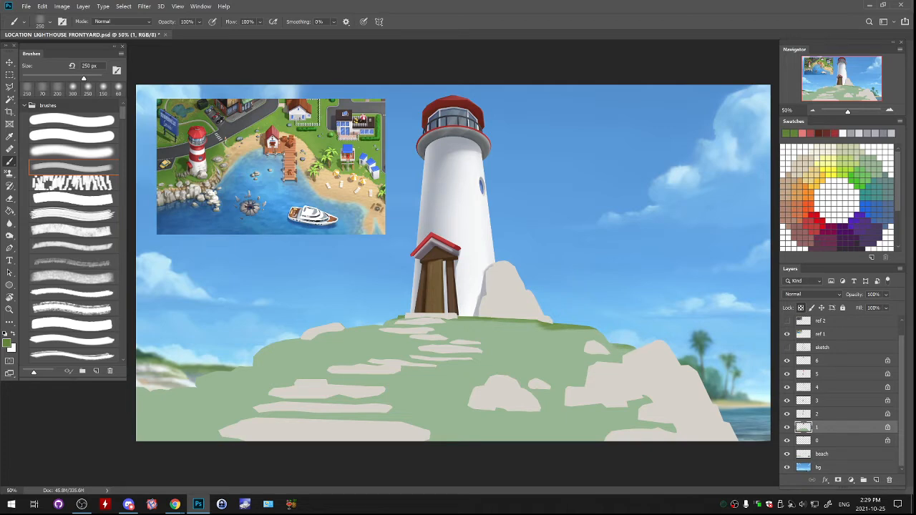
- Undo the last grass stroke and paint a thinner green streak on the hill's upper right slope at 100 px
key(bracketleft)
key(bracketleft)
key(bracketleft)
key(bracketleft)
key(bracketleft)
key(ctrl+z)
drag(552, 352, 630, 348)
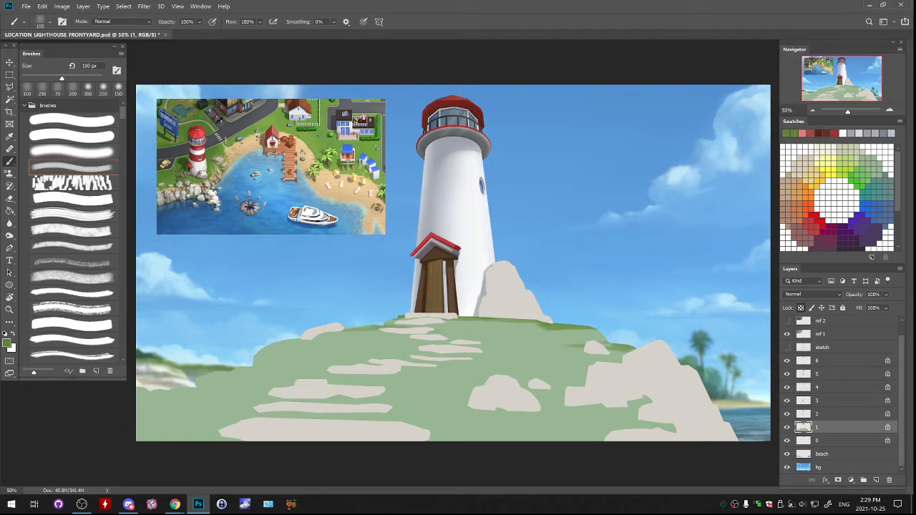
- Paint horizontal green streaks across the upper and middle hill around the stone steps with the streaky brush at 175 px
key(bracketright)
key(bracketright)
key(bracketright)
drag(451, 331, 492, 334)
mouse_move(304, 343)
mouse_down()
mouse_move(279, 344)
mouse_move(403, 346)
mouse_up()
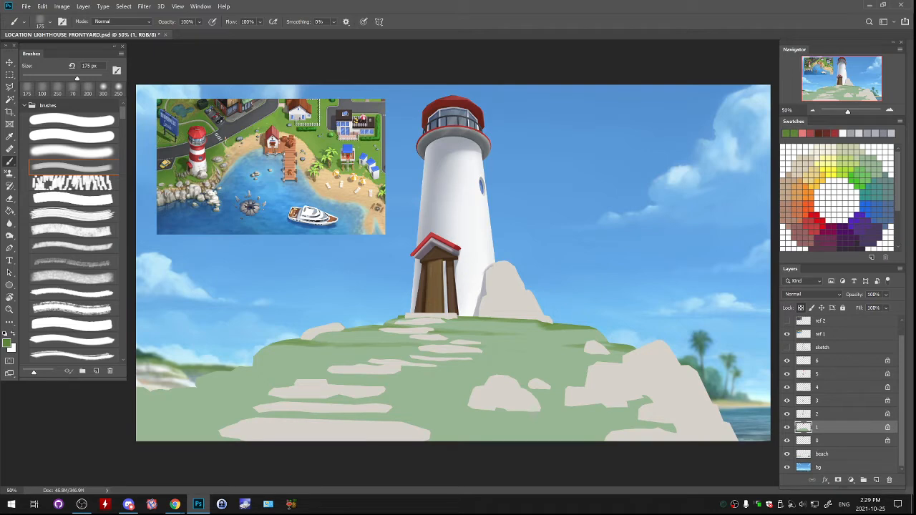
drag(481, 351, 515, 351)
drag(575, 360, 621, 358)
key(ctrl+z)
mouse_move(548, 360)
mouse_down()
mouse_move(624, 358)
mouse_move(438, 363)
mouse_up()
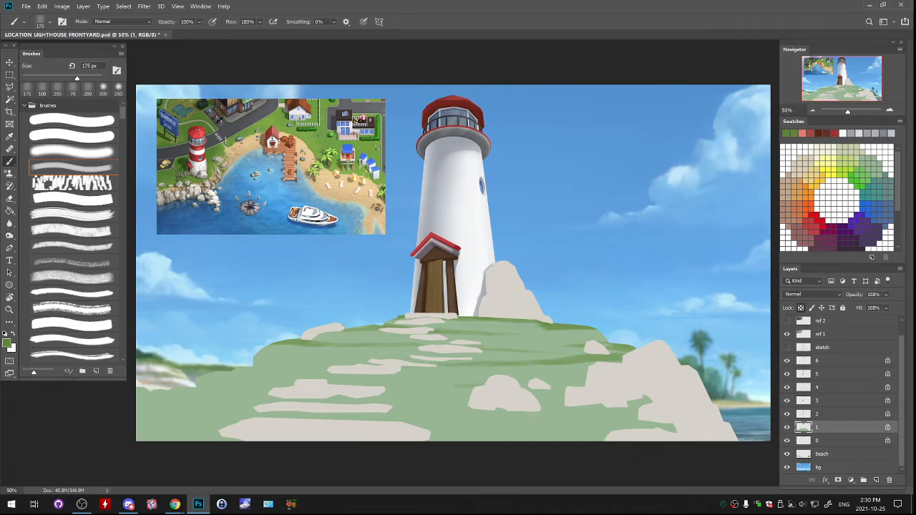
drag(545, 330, 505, 330)
- Paint broad green streaks across the lower lawn between the stone steps and the rocks at 300 px
key(bracketright)
key(bracketright)
key(bracketright)
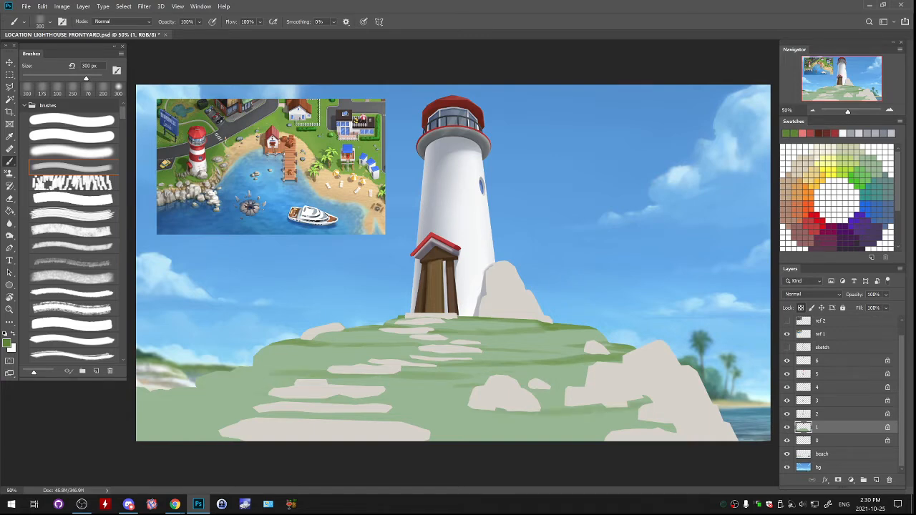
drag(390, 411, 557, 413)
drag(261, 418, 648, 408)
mouse_move(496, 421)
mouse_down()
mouse_move(630, 420)
mouse_move(563, 421)
mouse_up()
drag(673, 426, 433, 435)
drag(623, 427, 413, 426)
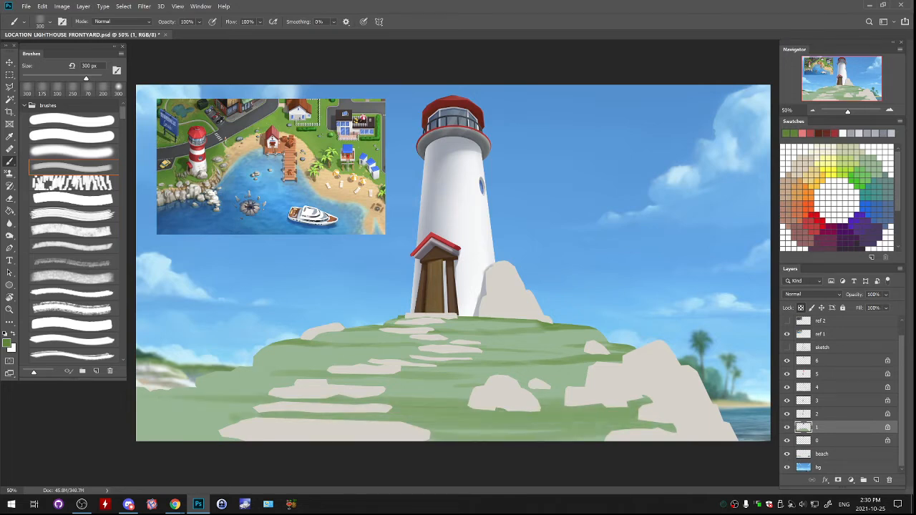
- Add green streaks to the lawn's lower left corner and below the lighthouse base with the 300 px streaky brush
drag(262, 404, 140, 408)
drag(233, 409, 140, 414)
drag(276, 416, 140, 424)
mouse_move(310, 415)
mouse_down()
mouse_move(176, 420)
mouse_move(141, 434)
mouse_up()
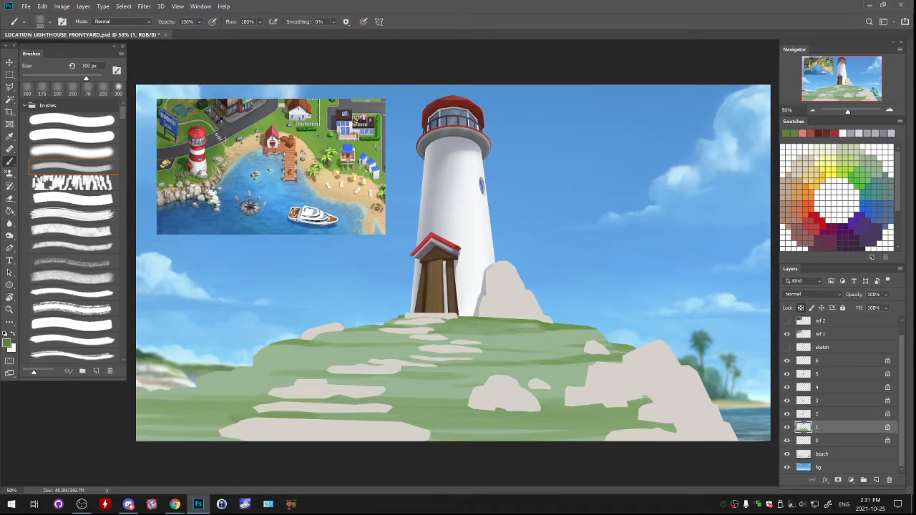
key(ctrl+z)
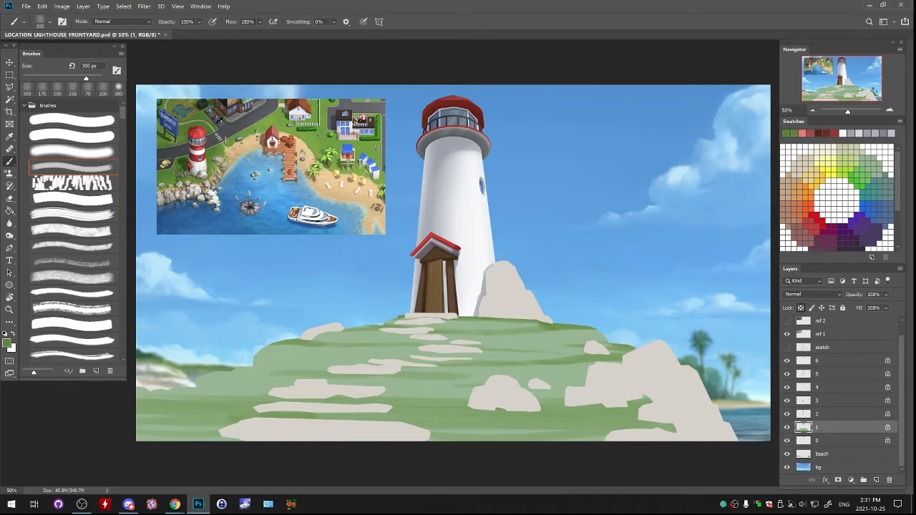
drag(436, 325, 534, 325)
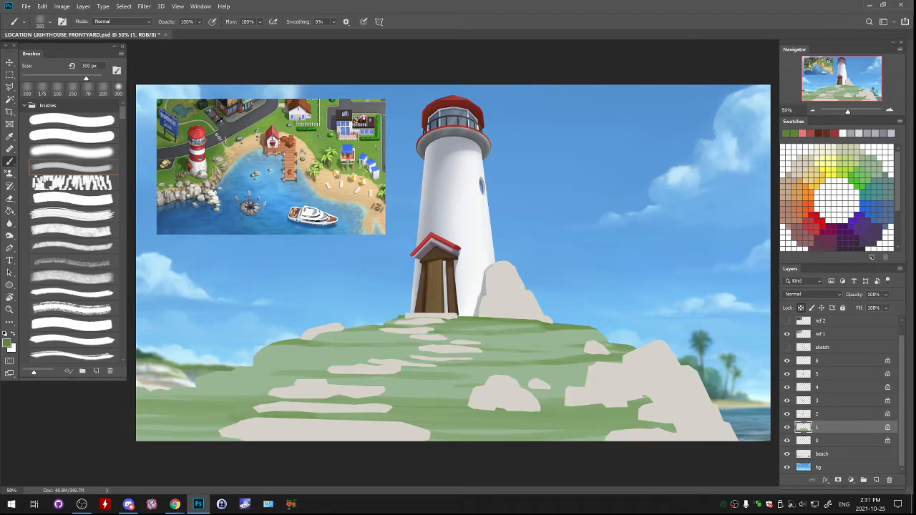
- Blend soft green patches over the upper hill and lower right lawn on layer 1 with the soft brush at 200 px
click(71, 152)
key(bracketright)
key(bracketright)
key(bracketright)
key(bracketright)
key(bracketright)
key(bracketright)
key(bracketright)
key(bracketright)
key(bracketright)
key(bracketright)
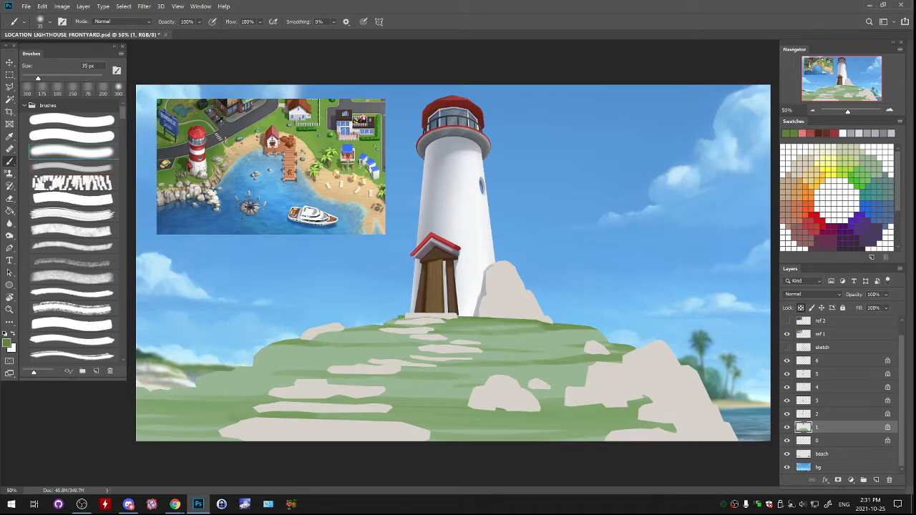
key(bracketright)
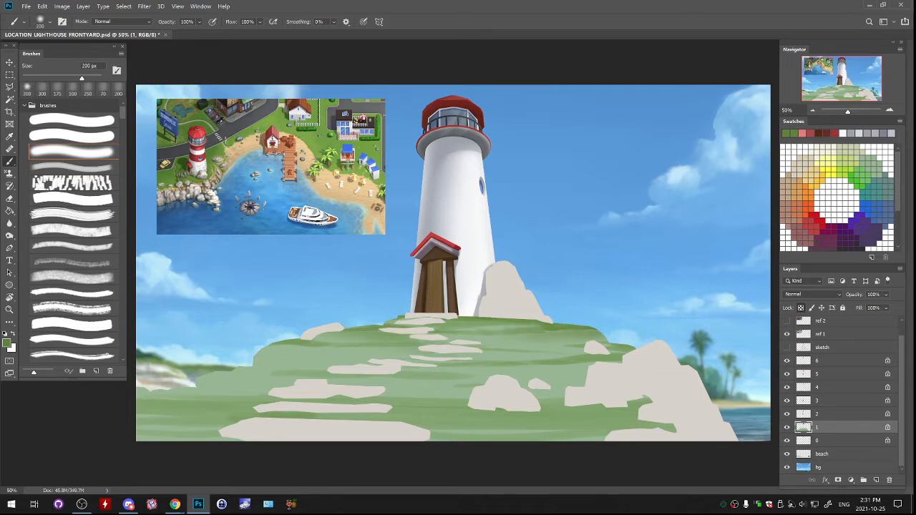
drag(285, 346, 373, 349)
drag(495, 353, 584, 344)
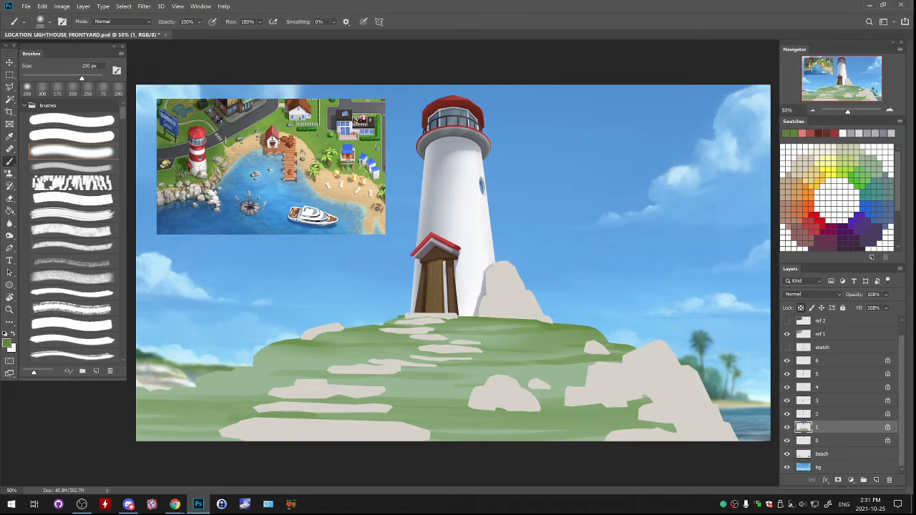
drag(501, 370, 605, 360)
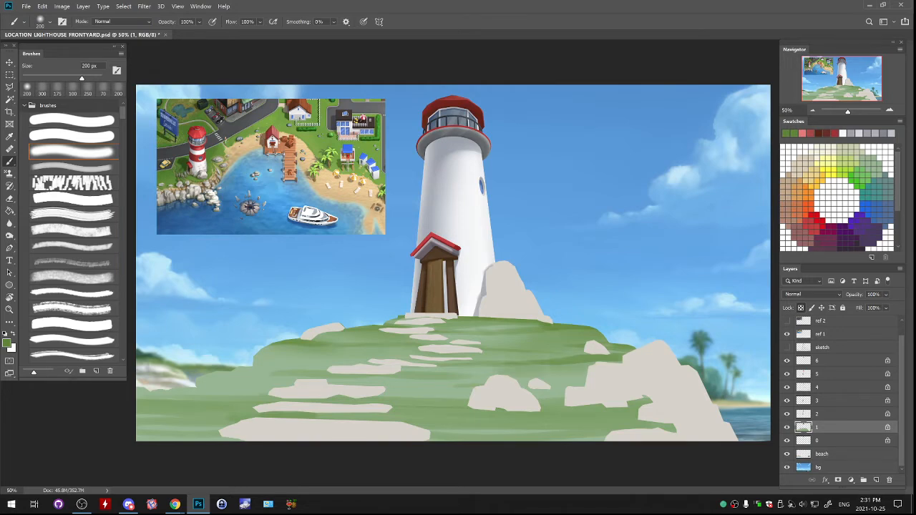
drag(551, 369, 617, 362)
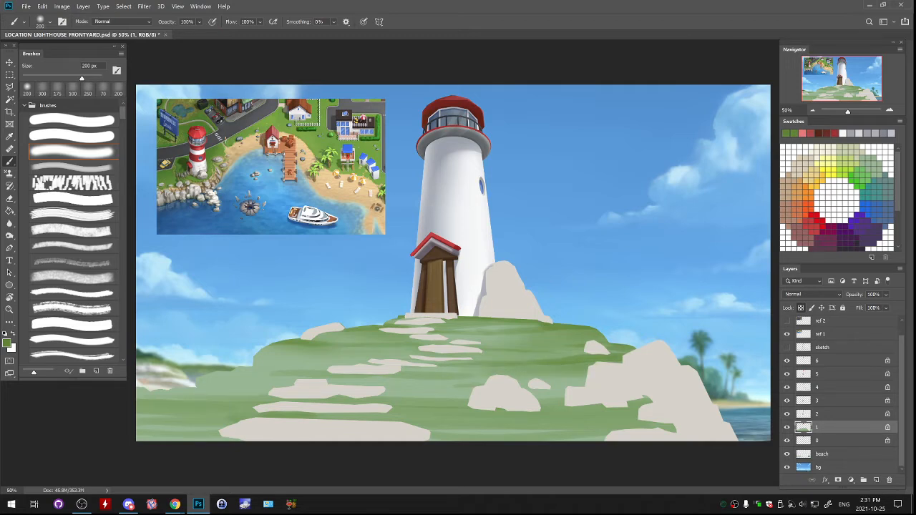
drag(561, 413, 634, 413)
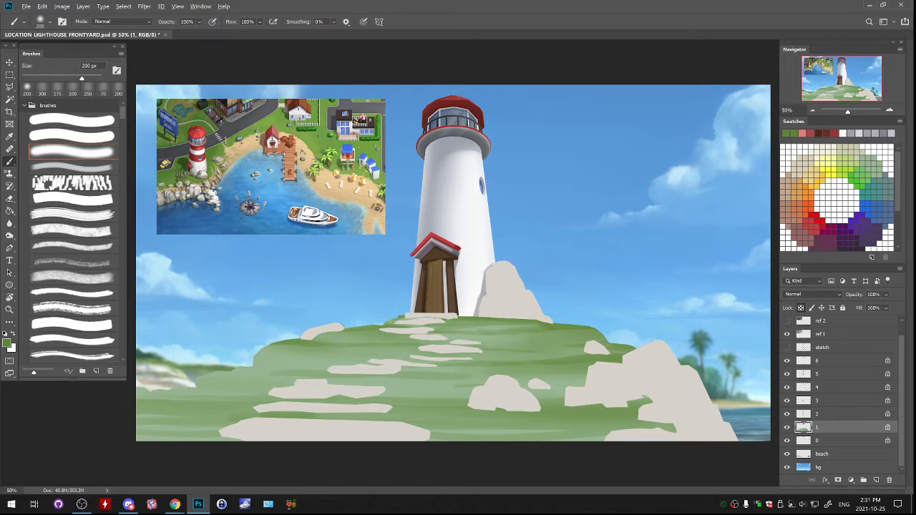
- Paint a sandy tan streak sampled from the reference beach across the upper hill with the streaky brush at 200 px
alt+click(243, 152)
alt+click(244, 153)
click(72, 167)
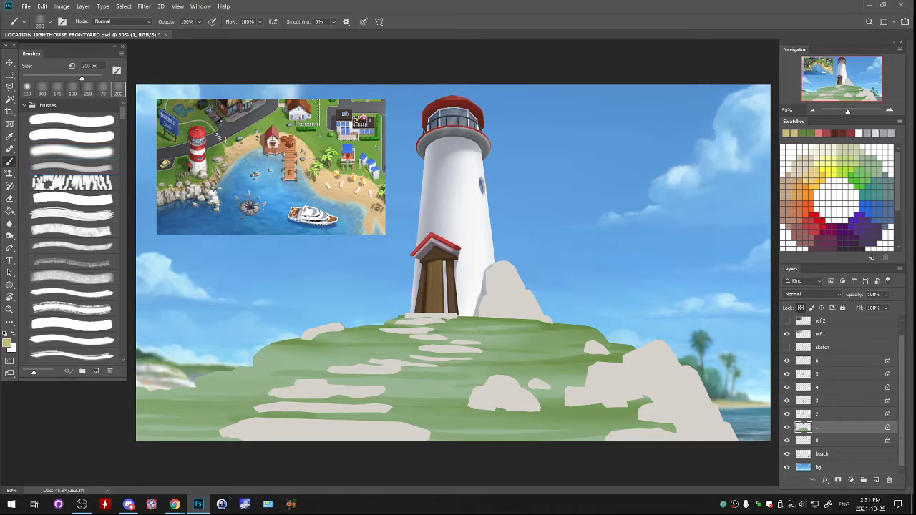
mouse_move(267, 352)
mouse_down()
mouse_move(321, 360)
mouse_move(346, 333)
mouse_move(423, 342)
mouse_move(606, 336)
mouse_move(526, 339)
mouse_up()
key(ctrl+z)
key(ctrl+z)
key(ctrl+z)
drag(411, 347, 330, 349)
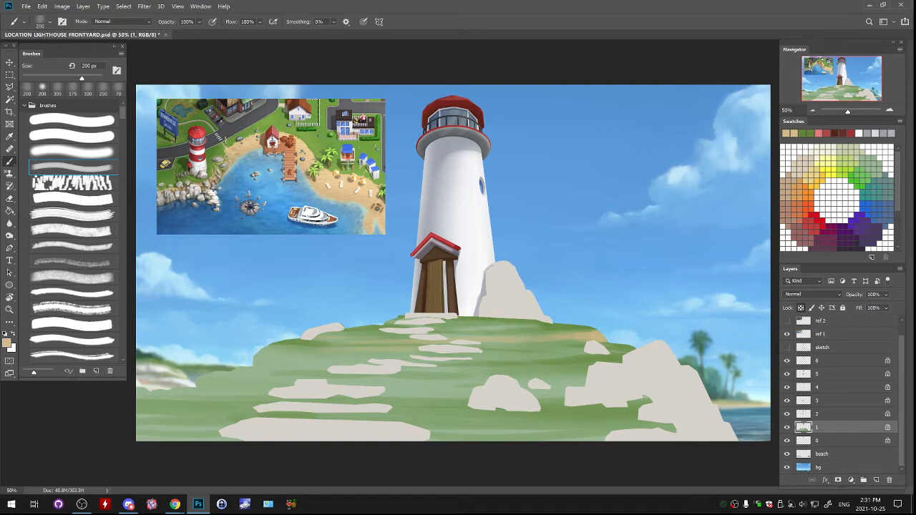
- Paint sandy tan patches along the hill's left edge and across the lower lawn, enlarging the streaky brush to 400 px
drag(265, 355, 312, 349)
key(bracketright)
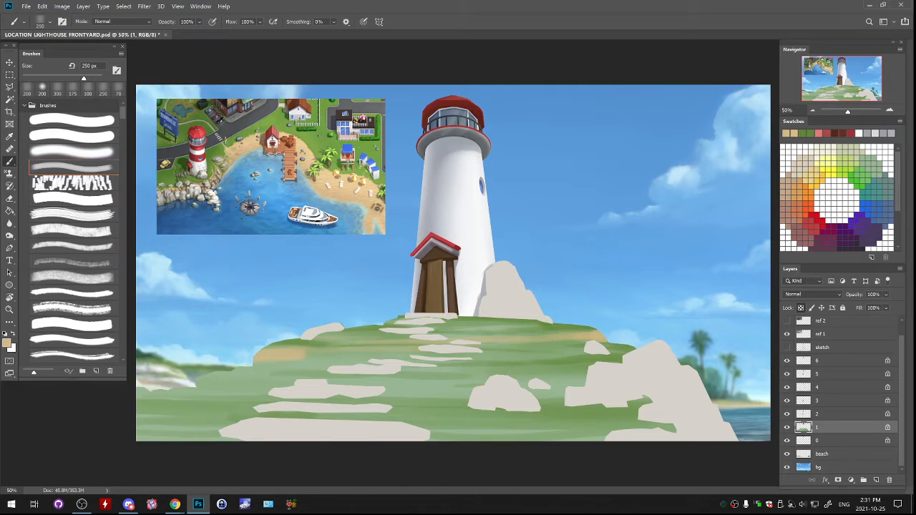
key(ctrl+z)
drag(205, 382, 244, 383)
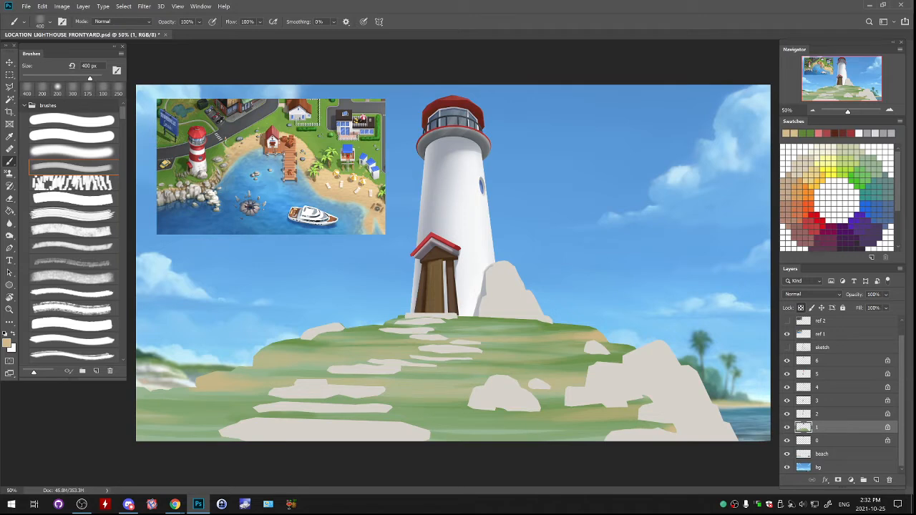
- Sample the grass green, darken it to a deep green, and set the soft brush to 800 px
key(ctrl+minus)
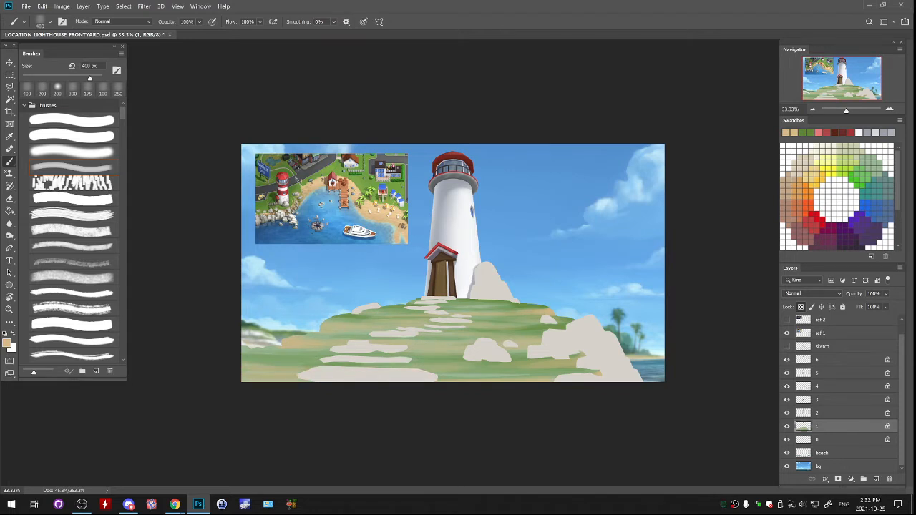
alt+click(495, 309)
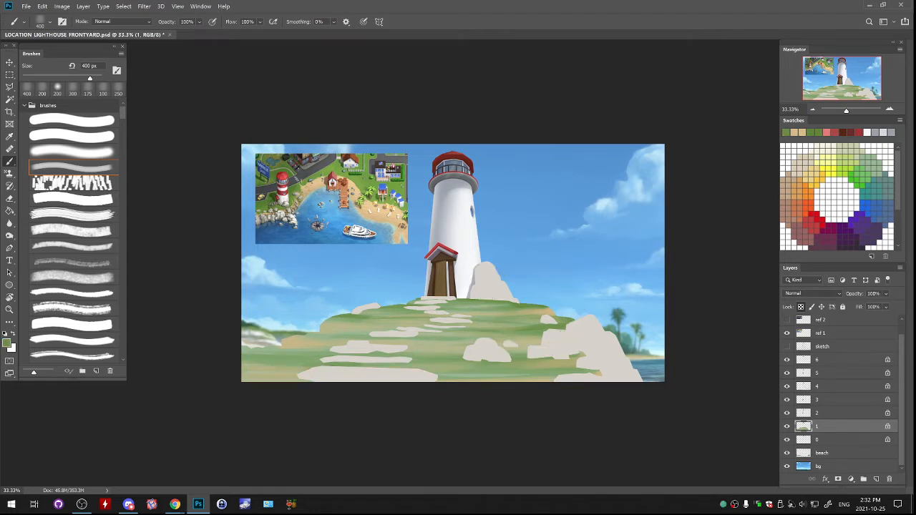
click(6, 344)
drag(600, 276, 623, 317)
key(Return)
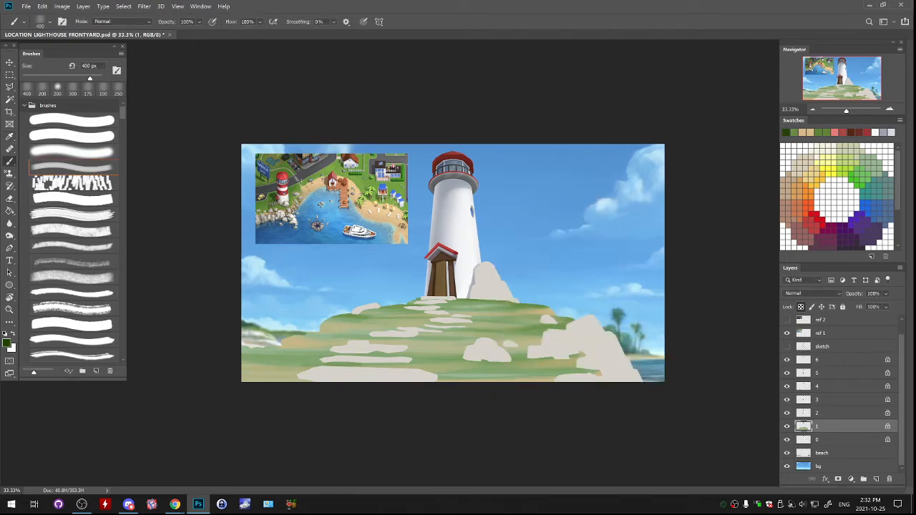
key(bracketright)
key(bracketright)
key(bracketright)
key(bracketright)
key(bracketright)
key(bracketright)
key(bracketright)
key(bracketright)
key(bracketright)
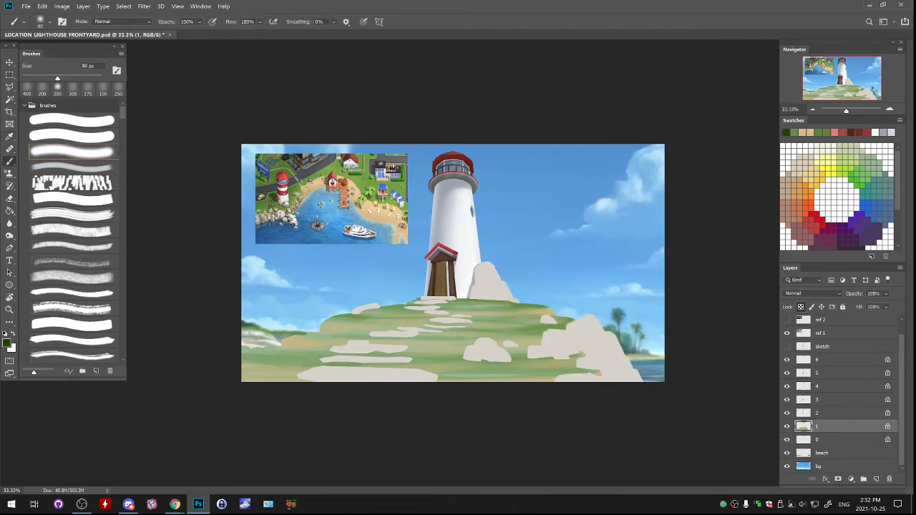
key(bracketright)
key(bracketright)
key(bracketright)
key(bracketright)
key(bracketright)
key(bracketright)
key(bracketright)
key(bracketright)
key(bracketright)
key(bracketright)
mouse_move(358, 279)
mouse_down()
mouse_move(423, 261)
mouse_move(508, 265)
mouse_up()
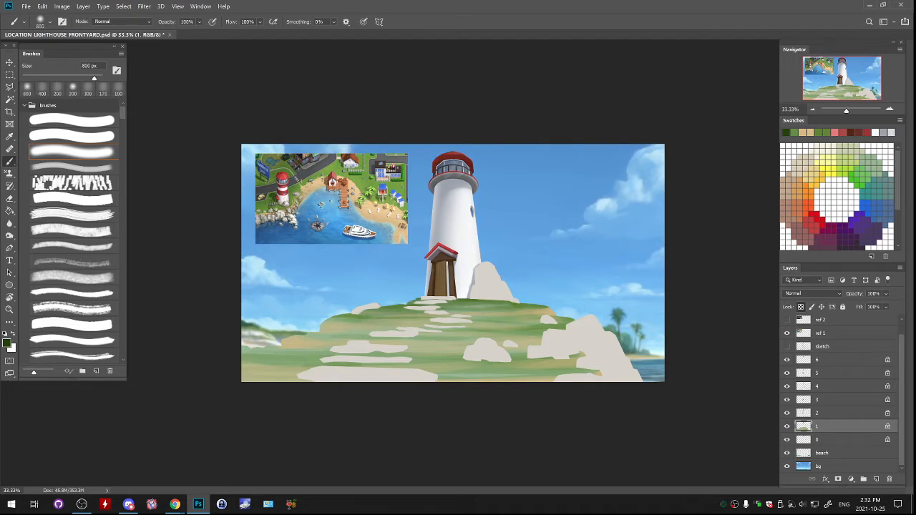
mouse_move(544, 293)
mouse_down()
mouse_move(400, 290)
mouse_move(308, 301)
mouse_up()
mouse_move(286, 383)
mouse_down()
mouse_move(566, 411)
mouse_move(494, 422)
mouse_up()
drag(251, 404, 386, 415)
key(ctrl+z)
key(ctrl+z)
key(ctrl+z)
- Glaze dark green shading over the lower lawn and the upper hill with the 800 px soft brush on layer 1
mouse_move(380, 276)
mouse_down()
mouse_move(458, 261)
mouse_move(533, 269)
mouse_up()
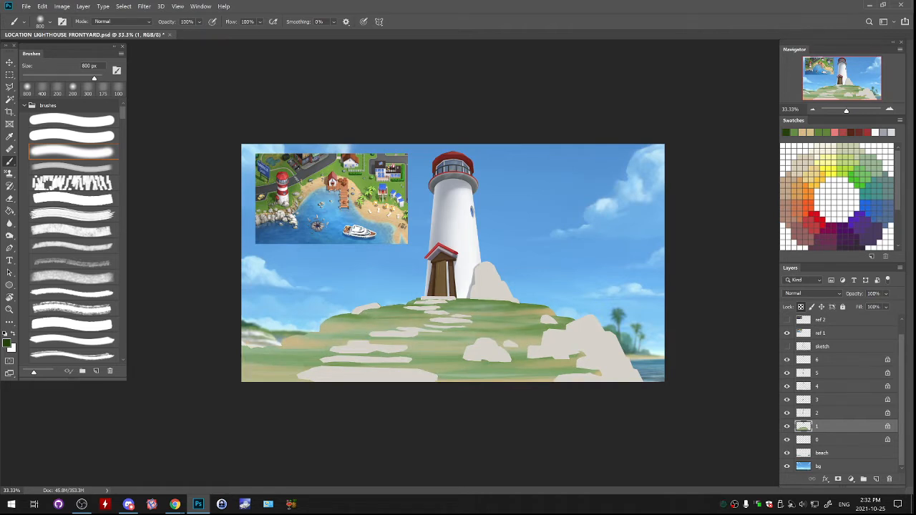
mouse_move(247, 390)
mouse_down()
mouse_move(279, 397)
mouse_move(566, 383)
mouse_up()
drag(337, 344, 502, 338)
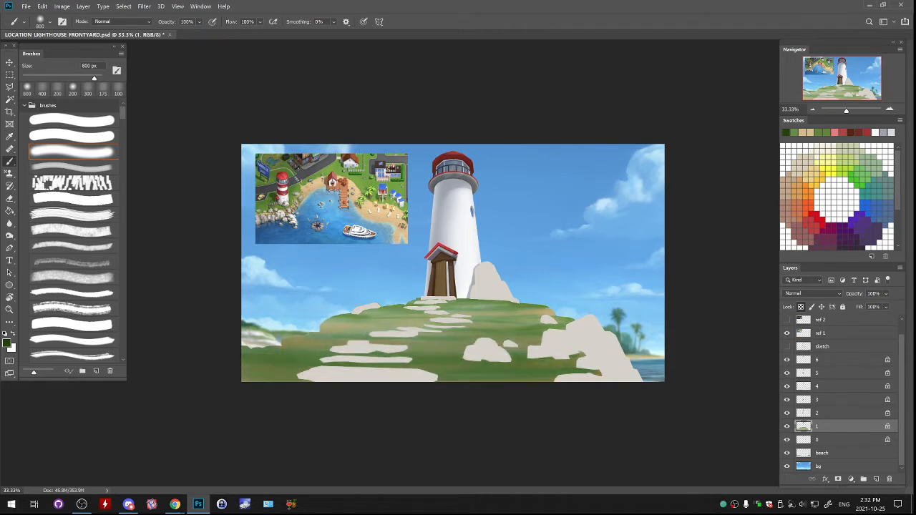
drag(351, 329, 544, 319)
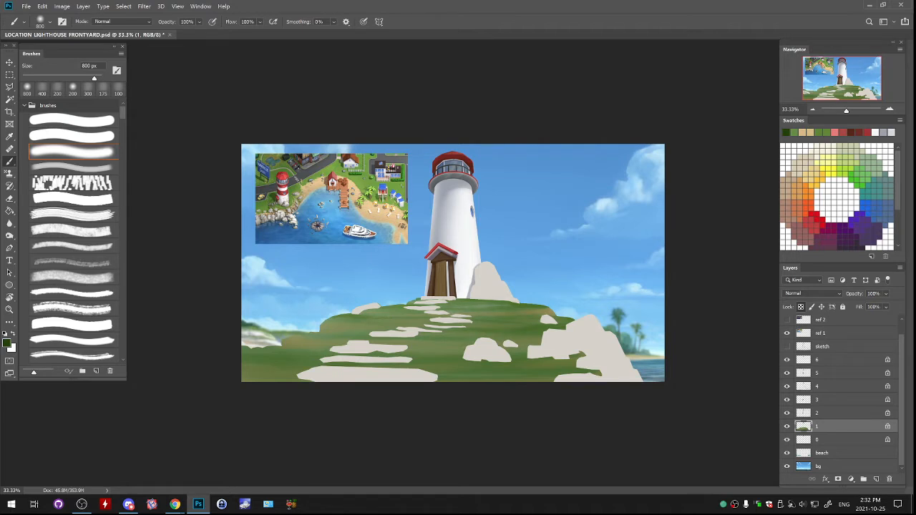
key(alt+Tab)
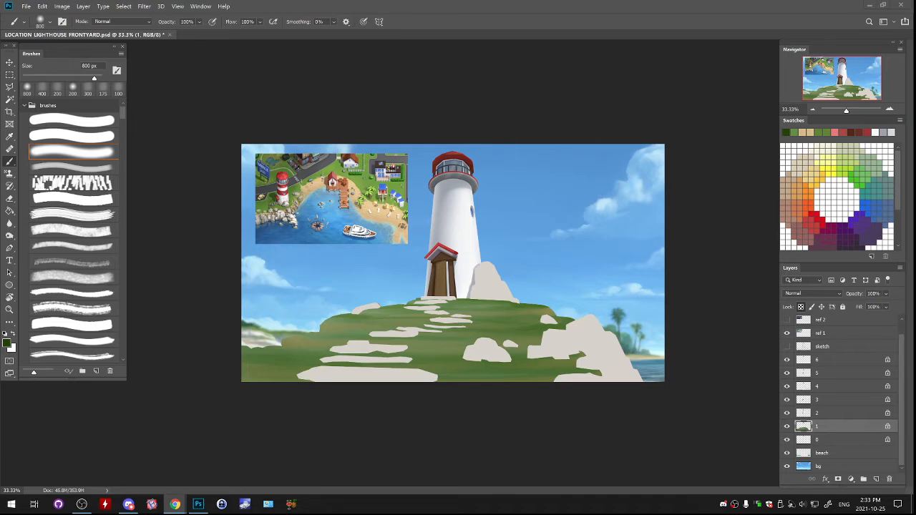
key(alt+Tab)
key(ctrl+plus)
key(ctrl+plus)
key(ctrl+plus)
drag(373, 329, 553, 115)
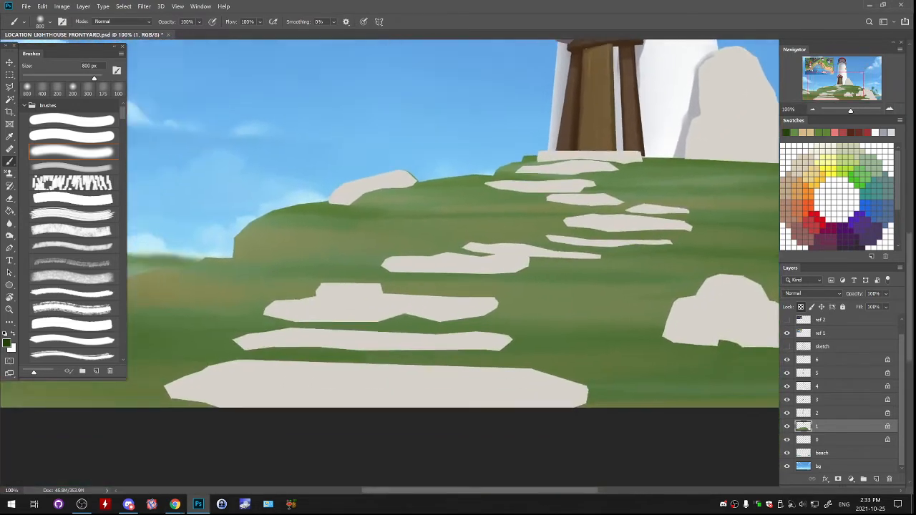
key(ctrl+minus)
key(ctrl+minus)
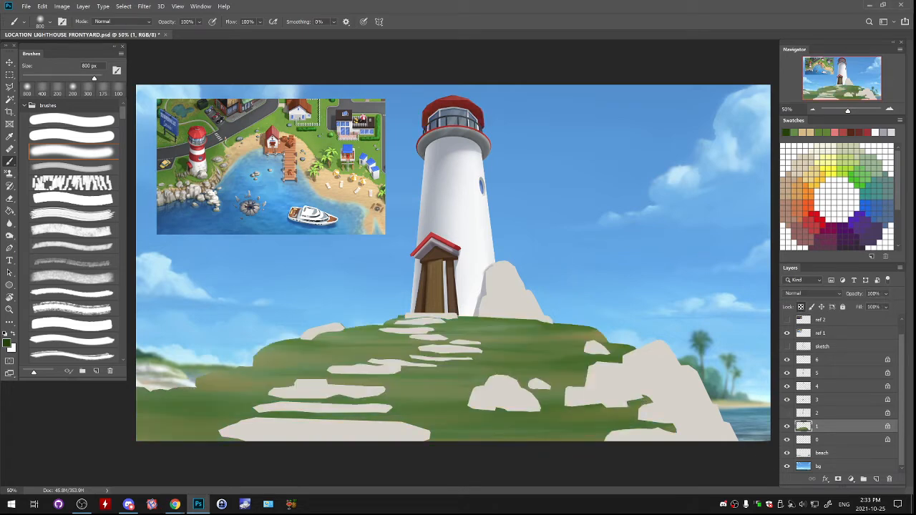
- Check the contents of layers 2, 3 and 4 by toggling their visibility, and make the rock layer 4 active
click(788, 413)
click(788, 413)
click(787, 413)
click(824, 413)
click(788, 400)
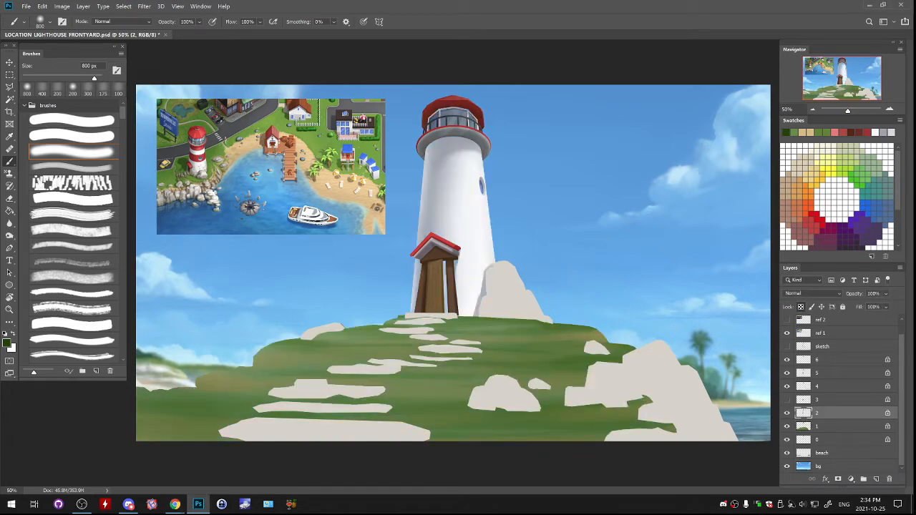
click(788, 400)
click(787, 387)
click(788, 386)
click(824, 386)
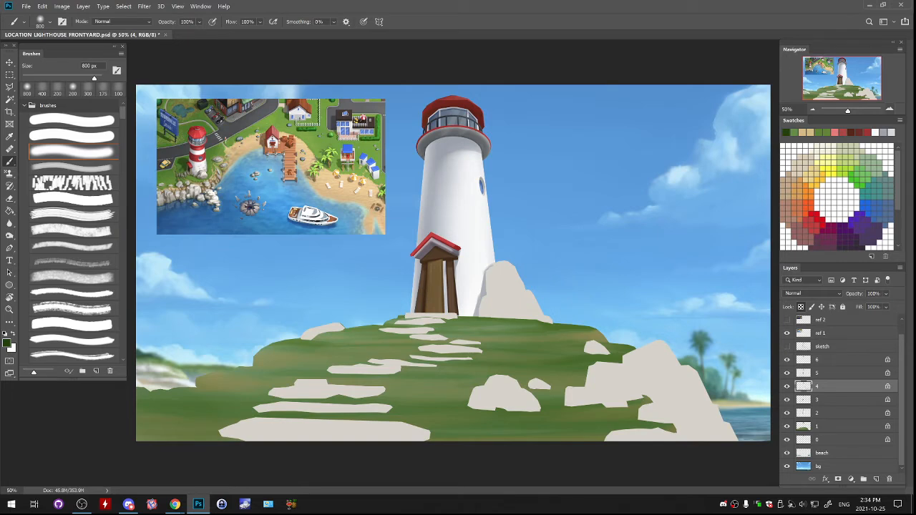
- Choose the streaky brush at 200 px and sample a grey from the shoreline rocks in the reference image
key(ctrl+plus)
drag(458, 264, 390, 277)
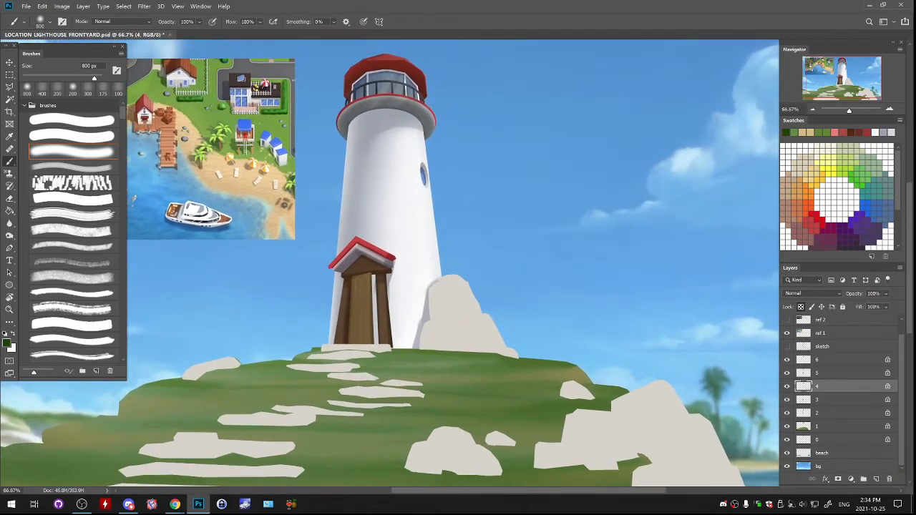
drag(693, 201, 758, 172)
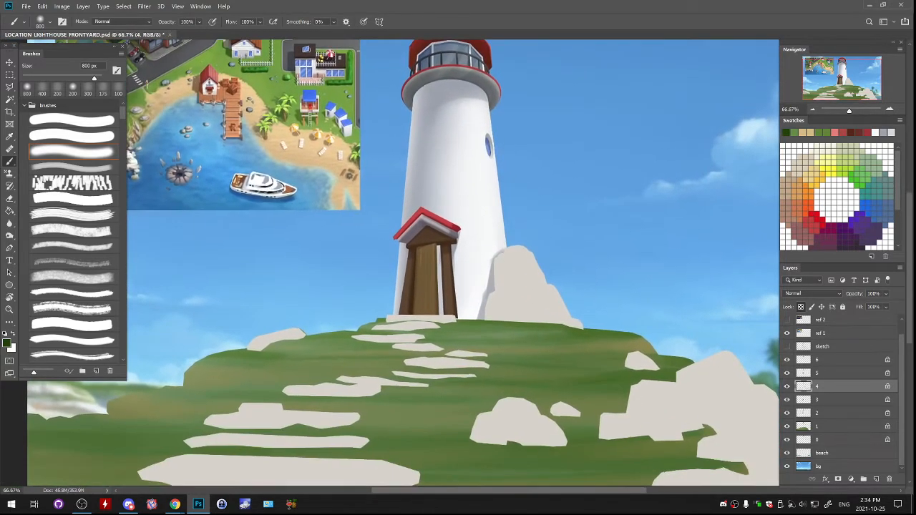
drag(487, 127, 705, 166)
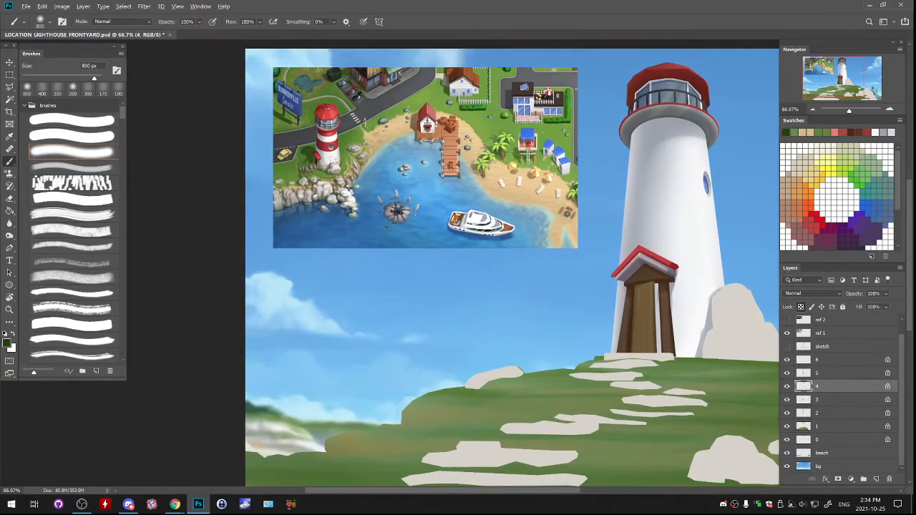
alt+click(476, 452)
click(72, 167)
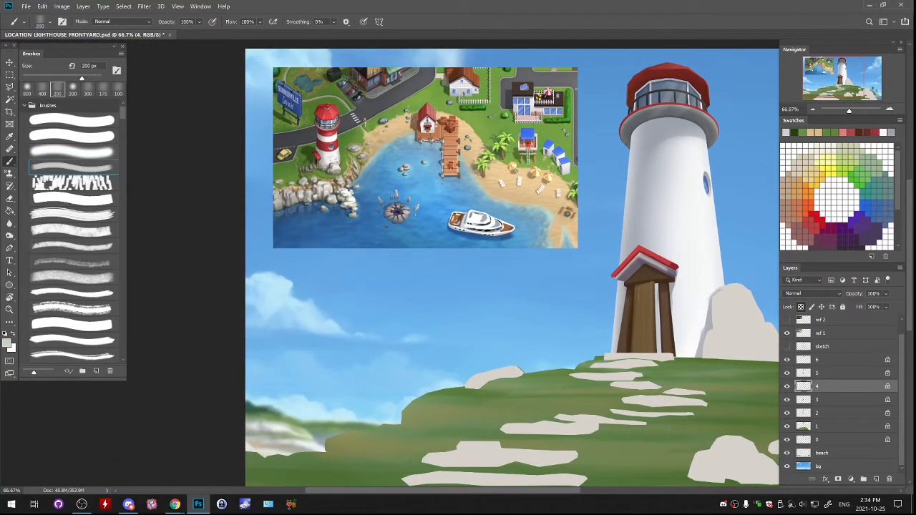
drag(616, 322, 507, 313)
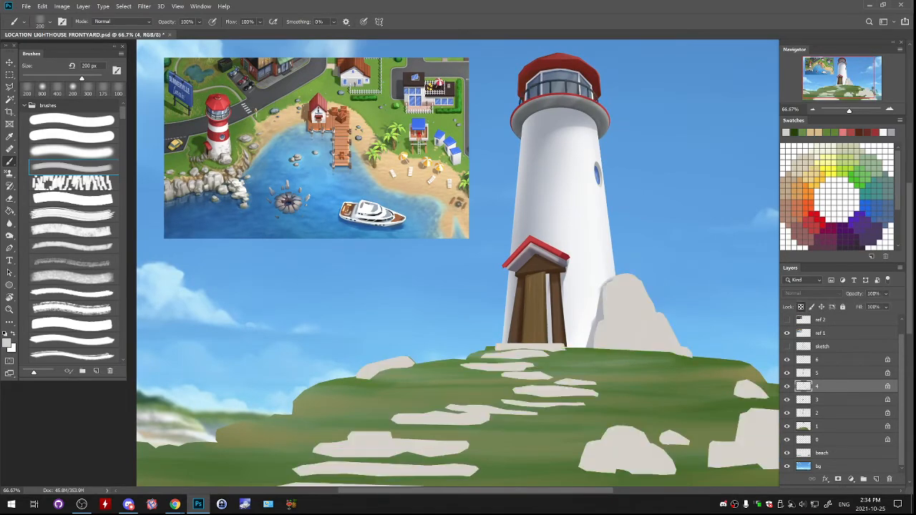
drag(573, 329, 566, 375)
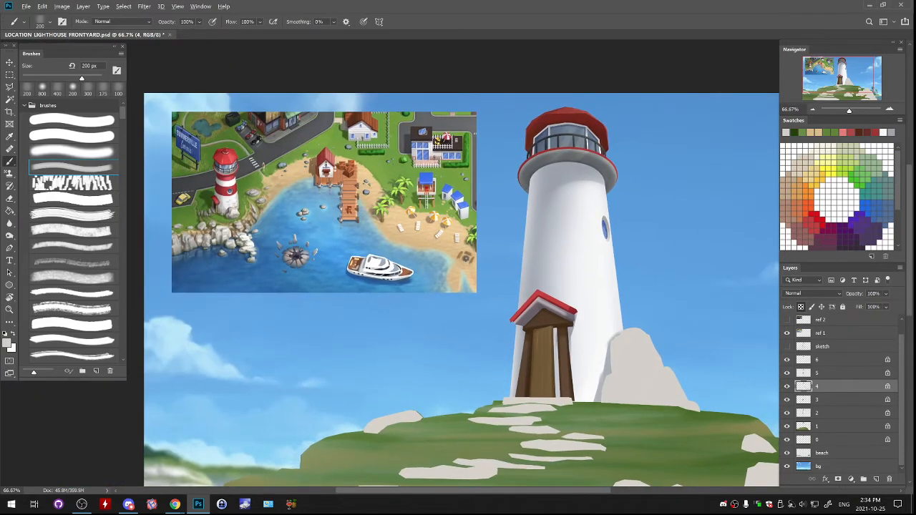
alt+click(214, 235)
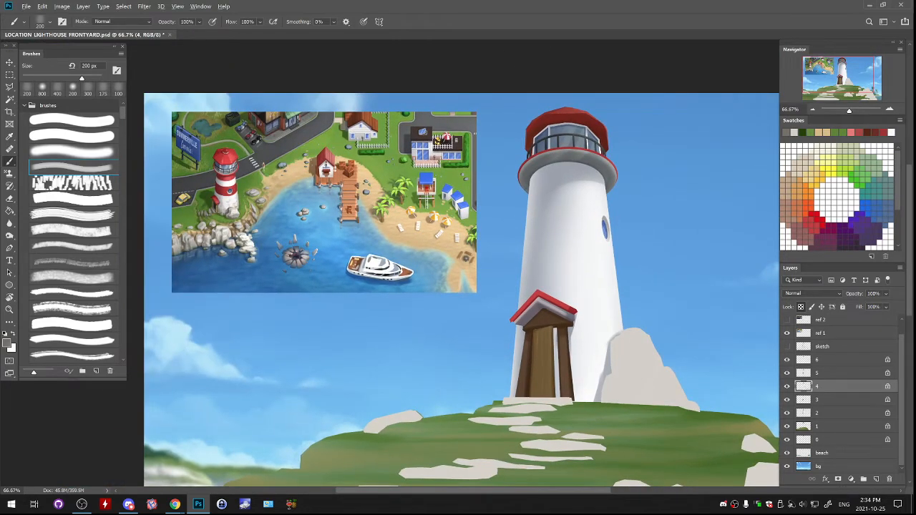
alt+click(216, 237)
- Paint grey shadow planes on the tall rock beside the lighthouse and the small rock near the cliff
mouse_move(650, 341)
mouse_down()
mouse_move(617, 352)
mouse_move(618, 337)
mouse_move(649, 340)
mouse_move(656, 363)
mouse_up()
key(ctrl+z)
mouse_move(629, 355)
mouse_down()
mouse_move(629, 363)
mouse_move(650, 358)
mouse_move(615, 368)
mouse_move(623, 372)
mouse_move(608, 400)
mouse_move(651, 378)
mouse_move(673, 379)
mouse_up()
mouse_move(666, 379)
mouse_down()
mouse_move(669, 403)
mouse_move(662, 398)
mouse_up()
mouse_move(679, 383)
mouse_down()
mouse_move(684, 405)
mouse_move(639, 393)
mouse_move(650, 383)
mouse_move(654, 401)
mouse_move(630, 401)
mouse_move(649, 373)
mouse_move(635, 304)
mouse_move(582, 329)
mouse_move(555, 288)
mouse_move(442, 254)
mouse_up()
key(ctrl+z)
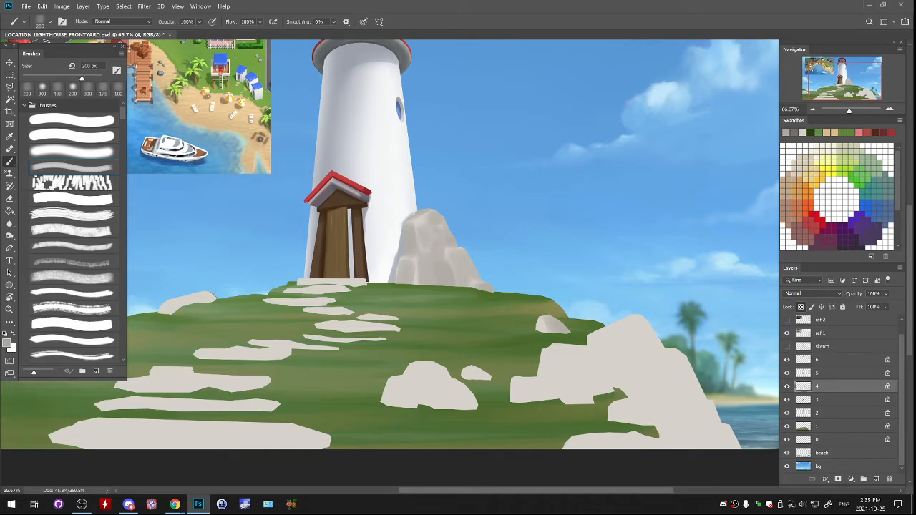
- Shade the underside of the small rock on the hilltop's left slope with grey
mouse_move(307, 294)
mouse_down()
mouse_move(426, 335)
mouse_move(435, 317)
mouse_up()
mouse_move(337, 320)
mouse_down()
mouse_move(291, 332)
mouse_move(342, 320)
mouse_move(304, 324)
mouse_up()
key(ctrl+z)
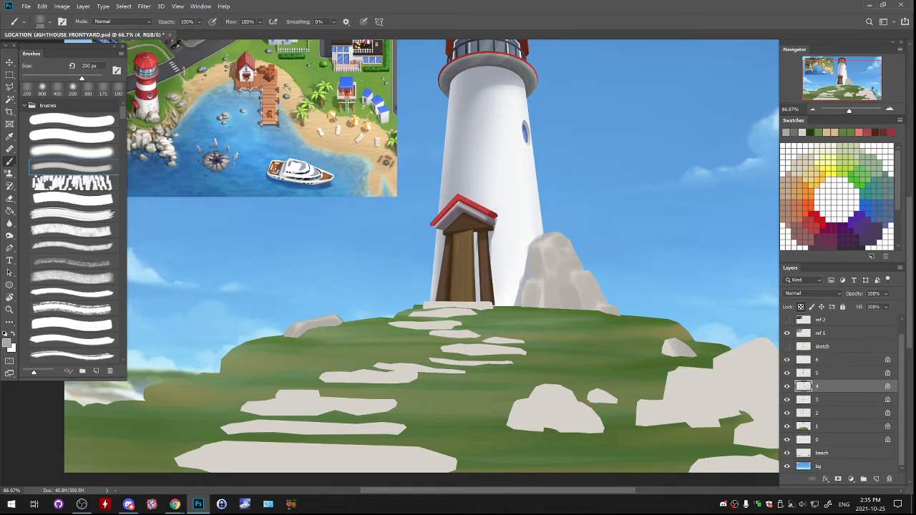
drag(415, 325, 393, 325)
key(ctrl+z)
- Shade the facets of the rounded boulder in the middle of the lawn with grey strokes
mouse_move(556, 412)
mouse_down()
mouse_move(492, 320)
mouse_move(489, 336)
mouse_move(456, 312)
mouse_move(476, 335)
mouse_up()
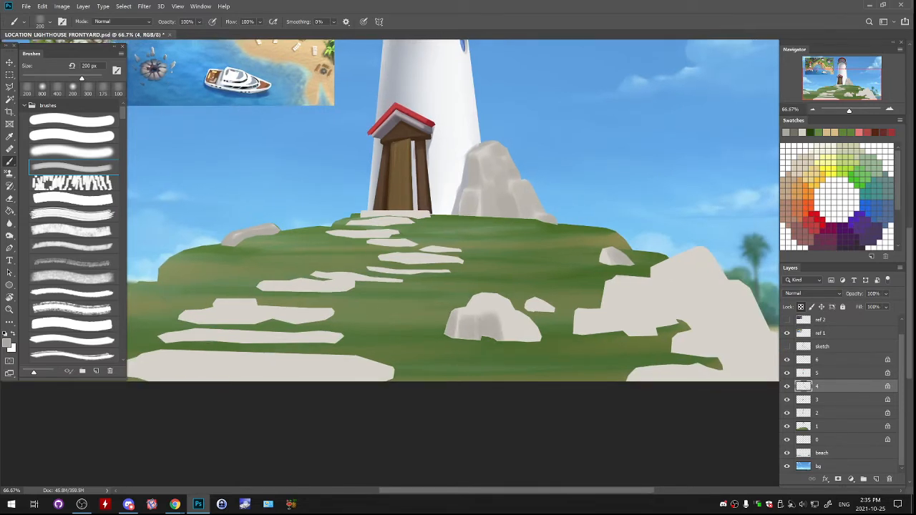
mouse_move(479, 295)
mouse_down()
mouse_move(469, 306)
mouse_move(505, 315)
mouse_move(495, 315)
mouse_move(515, 339)
mouse_move(537, 335)
mouse_move(512, 306)
mouse_move(487, 314)
mouse_up()
key(ctrl+z)
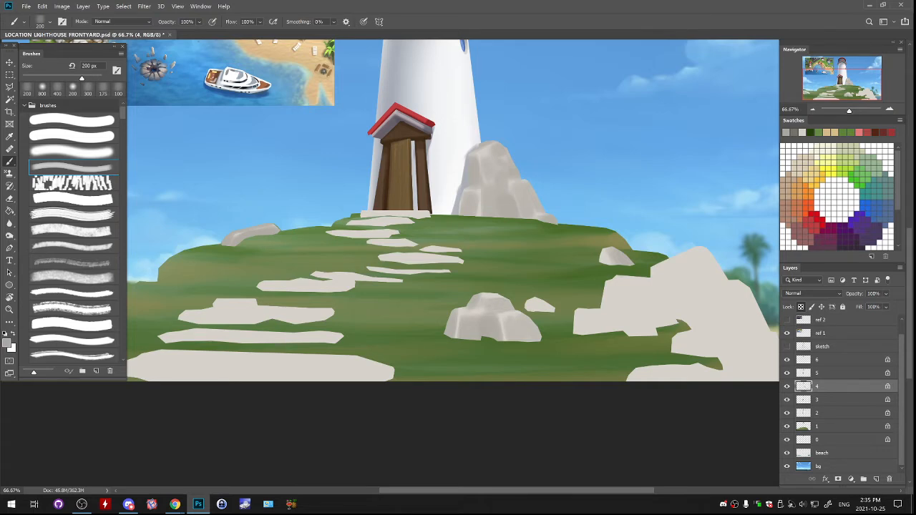
- Add light grey shading to the low left block of the large rock group beside the shore
mouse_move(574, 311)
mouse_down()
mouse_move(574, 335)
mouse_move(578, 325)
mouse_move(581, 334)
mouse_move(622, 323)
mouse_move(629, 334)
mouse_up()
key(ctrl+z)
key(ctrl+z)
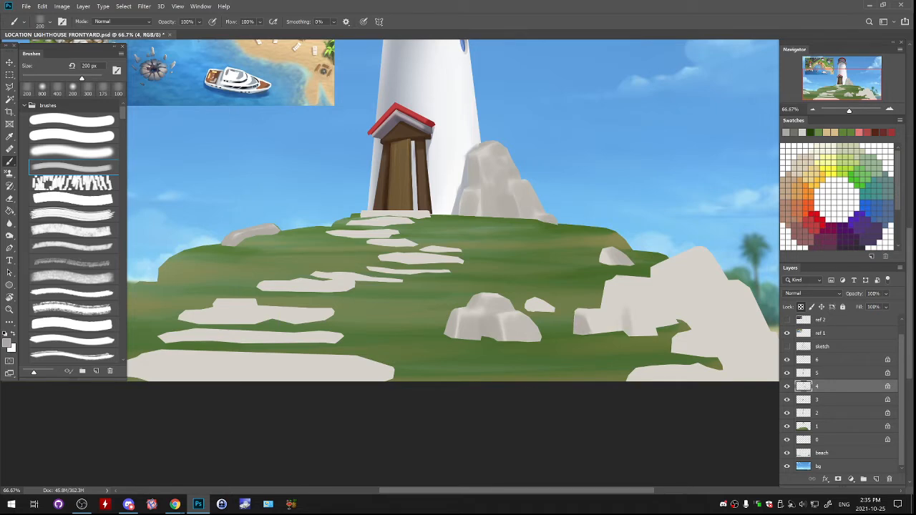
key(ctrl+z)
drag(610, 282, 605, 309)
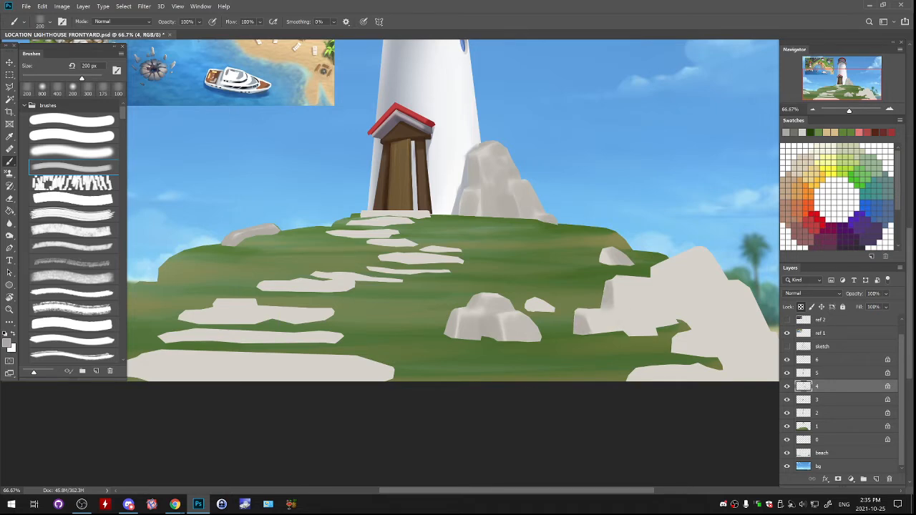
- Shade the peak of the large rock group beside the shore with grey
mouse_move(654, 267)
mouse_down()
mouse_move(671, 268)
mouse_move(576, 244)
mouse_move(621, 222)
mouse_move(612, 217)
mouse_move(632, 242)
mouse_up()
key(ctrl+z)
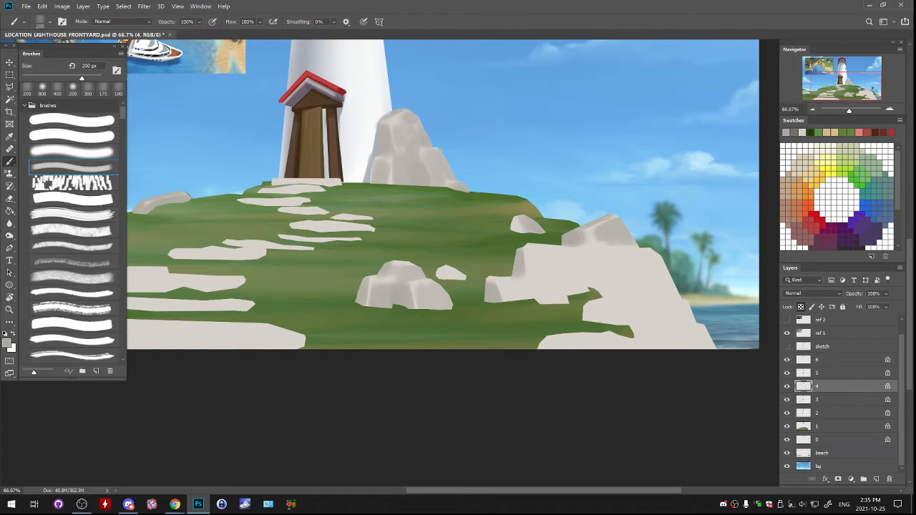
drag(590, 336, 638, 333)
key(ctrl+z)
- Show the sketch layer and shade the crevices between the upper blocks of the large rock group along its lines
click(788, 346)
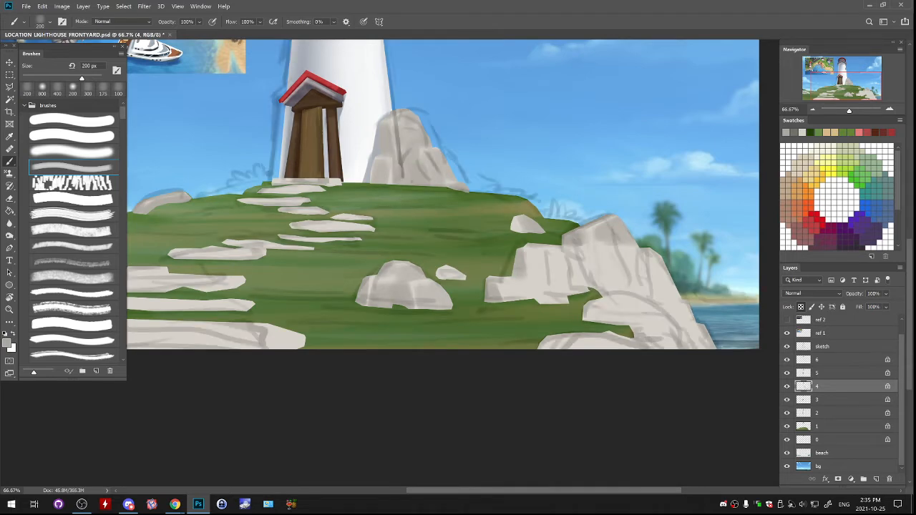
drag(577, 248, 599, 291)
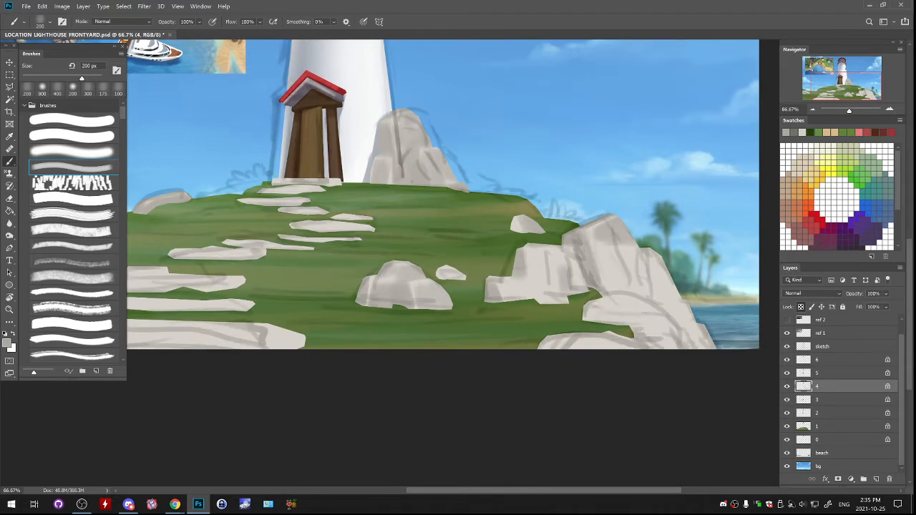
mouse_move(644, 252)
mouse_down()
mouse_move(637, 282)
mouse_move(647, 297)
mouse_move(621, 291)
mouse_move(645, 303)
mouse_up()
drag(593, 305, 635, 298)
key(ctrl+z)
key(ctrl+z)
key(ctrl+z)
- Shade the lower ledges and outer slope of the large rock group following the sketch, and hide the sketch layer
mouse_move(587, 318)
mouse_down()
mouse_move(658, 323)
mouse_move(639, 333)
mouse_move(666, 335)
mouse_up()
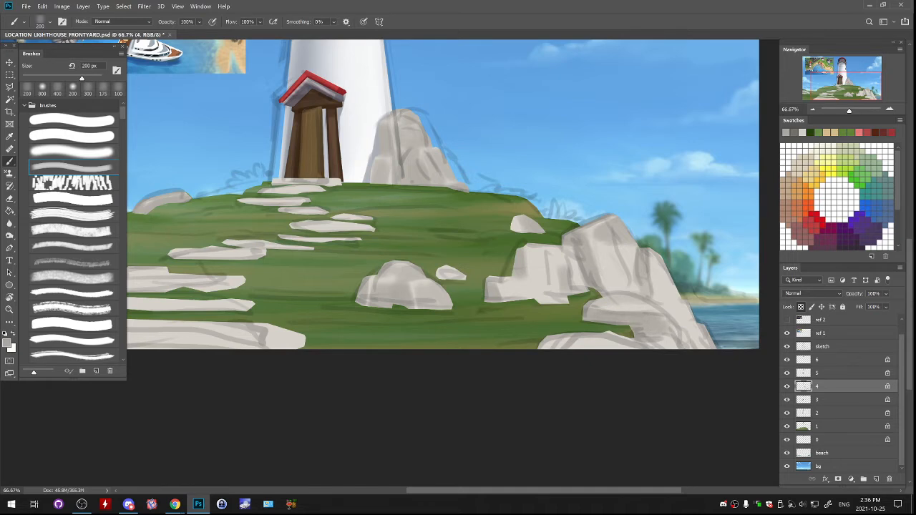
mouse_move(558, 344)
mouse_down()
mouse_move(552, 348)
mouse_move(575, 336)
mouse_move(665, 348)
mouse_up()
mouse_move(663, 262)
mouse_down()
mouse_move(675, 294)
mouse_move(666, 299)
mouse_move(713, 348)
mouse_up()
click(788, 346)
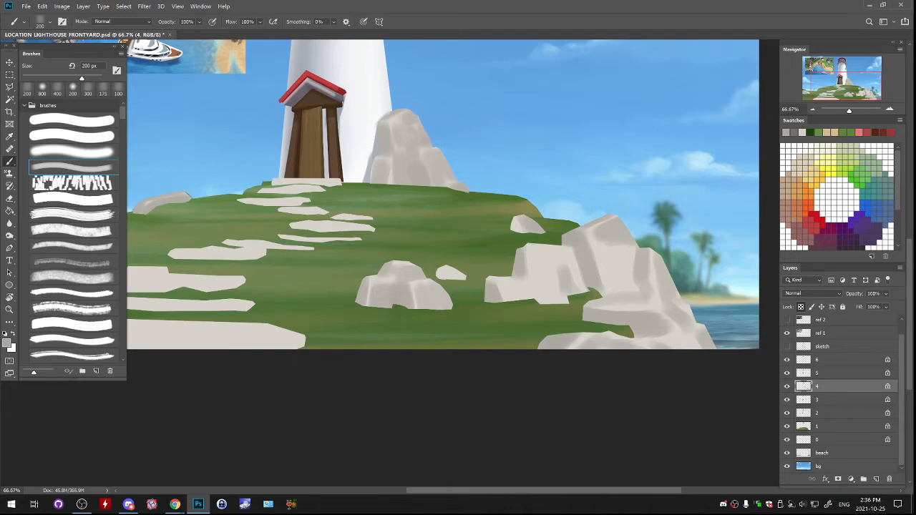
- Check what layers 4 and 6 contain, and shade the front edge of the lowest stone step with grey on layer 4
click(788, 387)
click(787, 387)
click(788, 360)
click(787, 361)
drag(451, 214, 534, 191)
drag(254, 297, 285, 305)
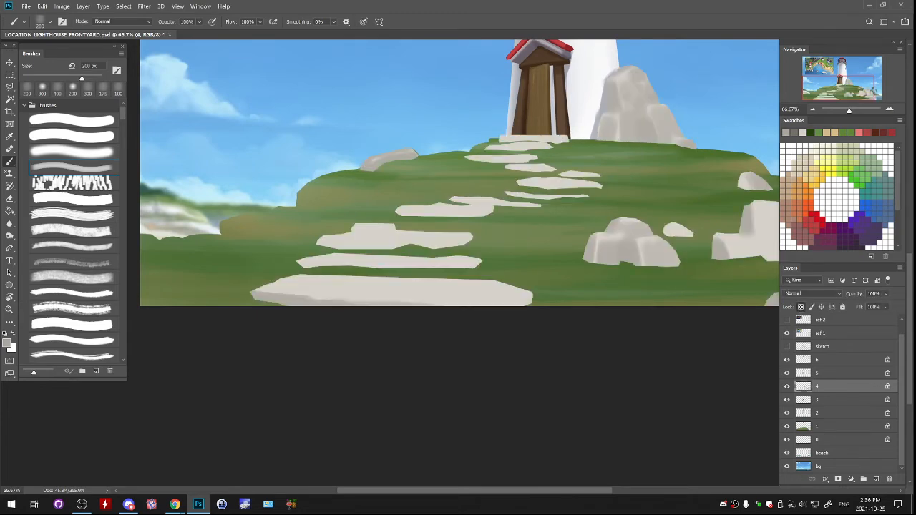
drag(330, 301, 386, 300)
drag(281, 292, 531, 294)
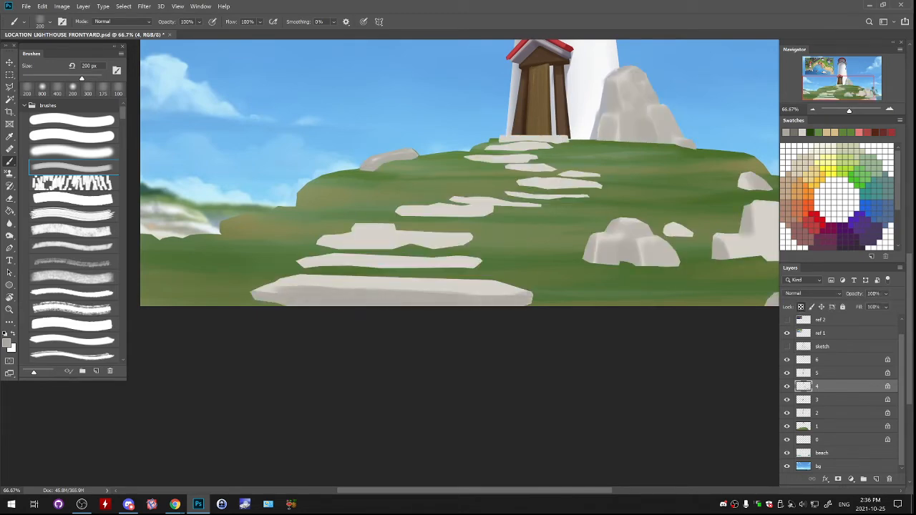
- Refine the grey shading on the lowest stone step and shade the second step's front edge with a 125 px brush
mouse_move(268, 286)
mouse_down()
mouse_move(317, 279)
mouse_move(307, 278)
mouse_move(519, 290)
mouse_up()
key(ctrl+z)
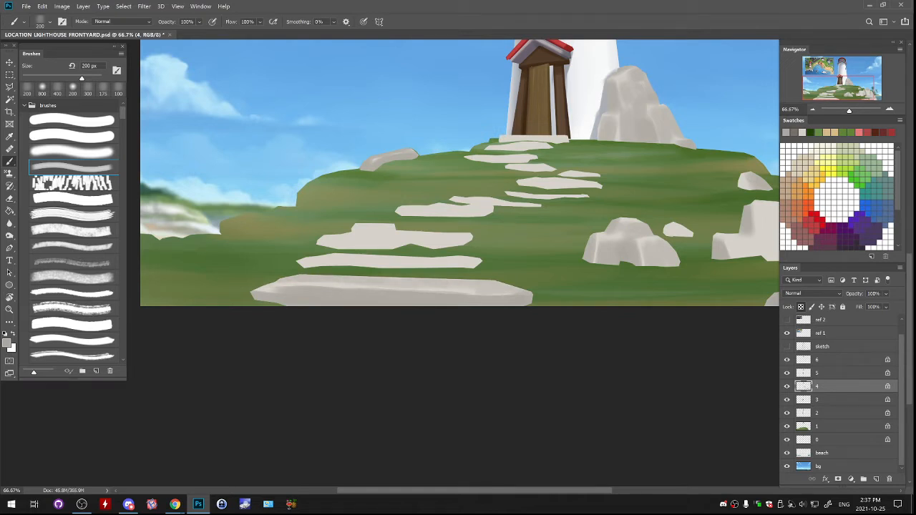
key(bracketleft)
key(bracketleft)
key(bracketleft)
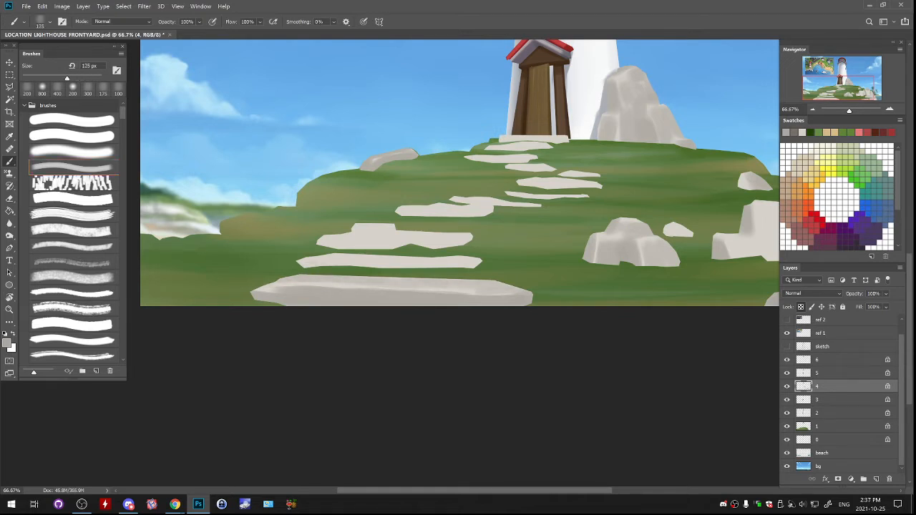
drag(300, 264, 474, 268)
mouse_move(316, 256)
mouse_down()
mouse_move(441, 259)
mouse_move(391, 264)
mouse_up()
drag(448, 258, 469, 258)
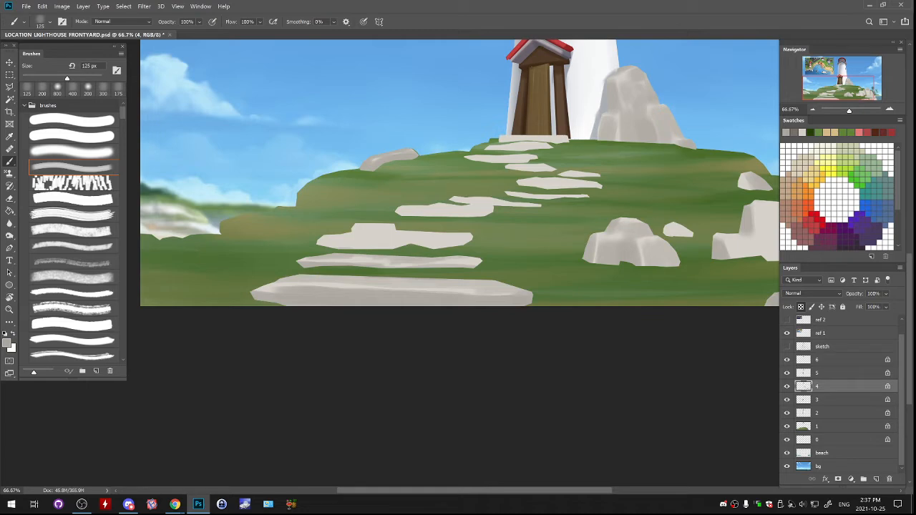
- Shade the front edge of the third stone step and of the raised block on top of it with grey
drag(354, 230, 389, 225)
key(ctrl+z)
key(ctrl+z)
mouse_move(323, 239)
mouse_down()
mouse_move(472, 235)
mouse_move(320, 244)
mouse_move(470, 244)
mouse_up()
key(ctrl+z)
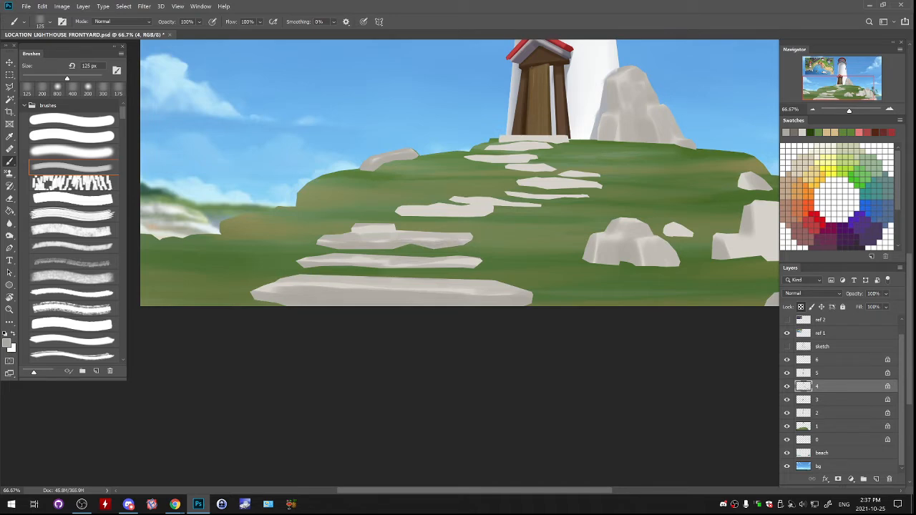
mouse_move(354, 228)
mouse_down()
mouse_move(386, 231)
mouse_move(417, 213)
mouse_move(491, 214)
mouse_up()
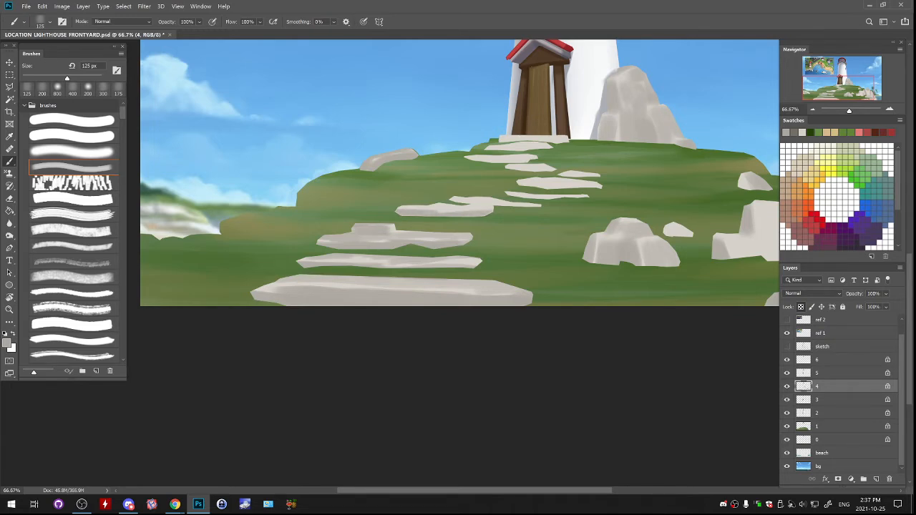
- Shade the middle stepping stones with grey at 125 px and the uppermost ones near the door at 80 px
mouse_move(402, 206)
mouse_down()
mouse_move(537, 205)
mouse_move(527, 196)
mouse_up()
drag(521, 205, 583, 197)
mouse_move(519, 184)
mouse_down()
mouse_move(600, 185)
mouse_move(563, 187)
mouse_move(594, 175)
mouse_move(579, 173)
mouse_up()
key(bracketleft)
key(bracketleft)
key(bracketleft)
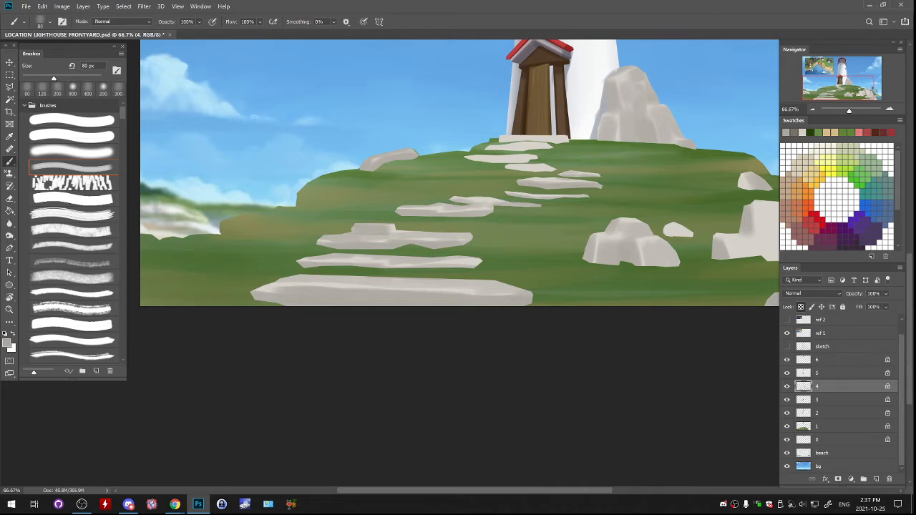
drag(508, 169, 557, 169)
mouse_move(471, 162)
mouse_down()
mouse_move(530, 159)
mouse_move(502, 148)
mouse_move(549, 147)
mouse_move(524, 144)
mouse_up()
- Add grey crevice shading to the upper blocks and the inland front blocks of the large rock group beside the shore
drag(673, 229, 429, 239)
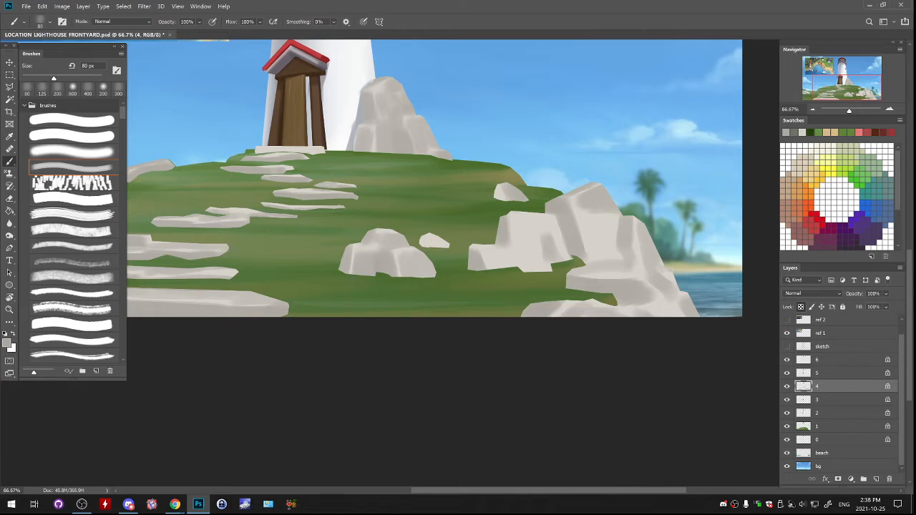
mouse_move(588, 227)
mouse_down()
mouse_move(599, 252)
mouse_move(586, 215)
mouse_move(599, 261)
mouse_move(587, 214)
mouse_move(601, 261)
mouse_move(596, 212)
mouse_up()
key(ctrl+z)
key(ctrl+z)
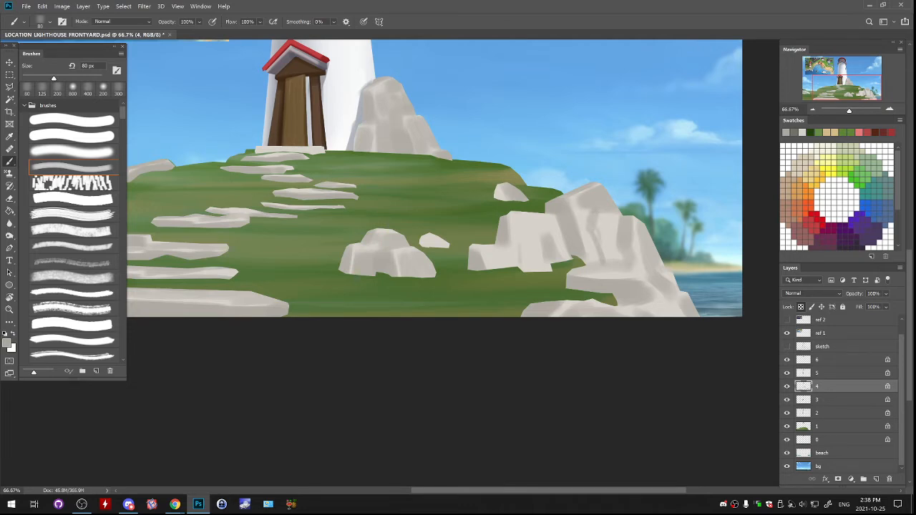
mouse_move(518, 240)
mouse_down()
mouse_move(519, 268)
mouse_move(538, 231)
mouse_up()
mouse_move(499, 253)
mouse_down()
mouse_move(499, 269)
mouse_move(482, 258)
mouse_move(493, 269)
mouse_up()
drag(494, 253, 485, 260)
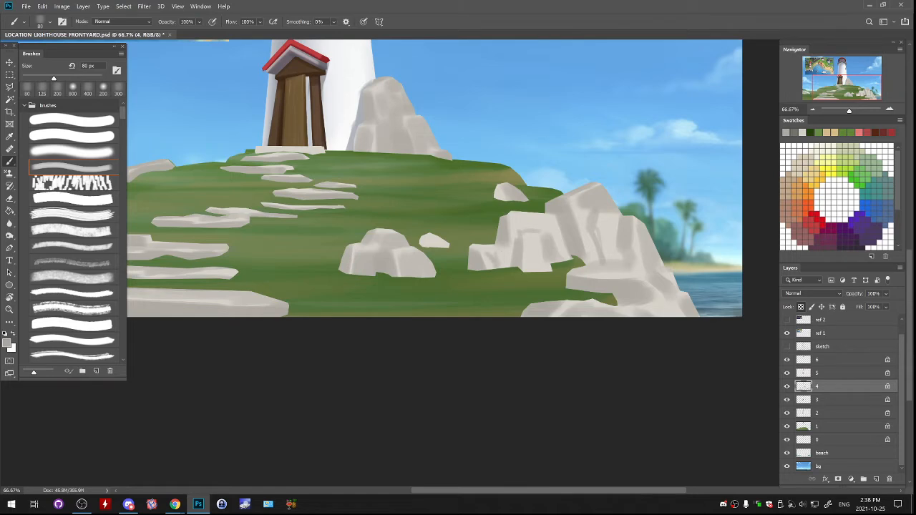
- Set the foreground colour to the dark grey 47473f
mouse_move(429, 258)
mouse_down()
mouse_move(503, 249)
mouse_move(574, 273)
mouse_move(721, 271)
mouse_up()
drag(550, 166, 600, 161)
key(ctrl+z)
mouse_move(572, 194)
mouse_down()
mouse_move(544, 296)
mouse_move(607, 203)
mouse_move(638, 191)
mouse_move(345, 214)
mouse_up()
key(ctrl+minus)
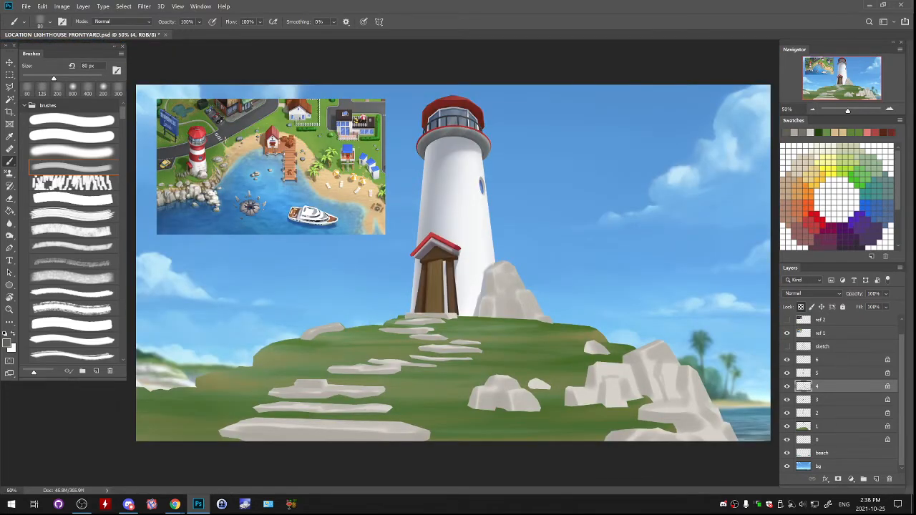
click(6, 344)
click(510, 313)
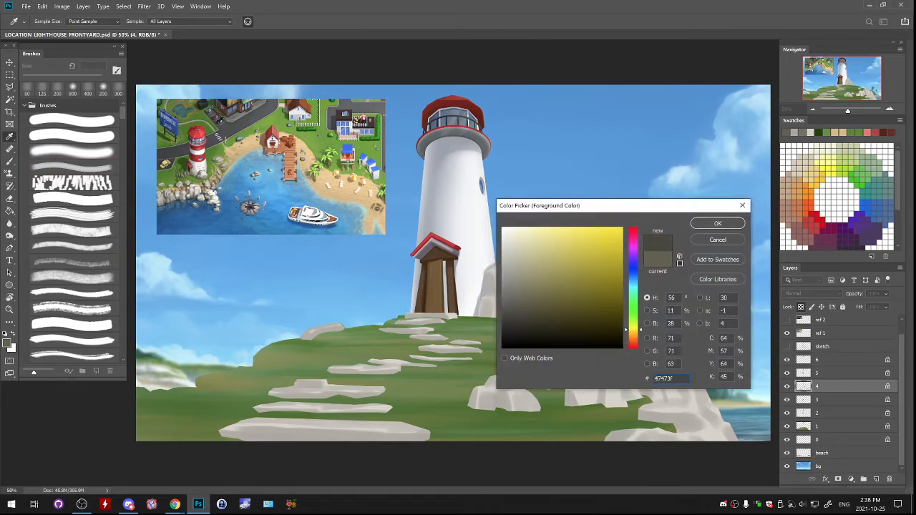
click(718, 223)
- Softly darken the lower stone steps and the bases of the rocks with the soft brush at 600 px
key(b)
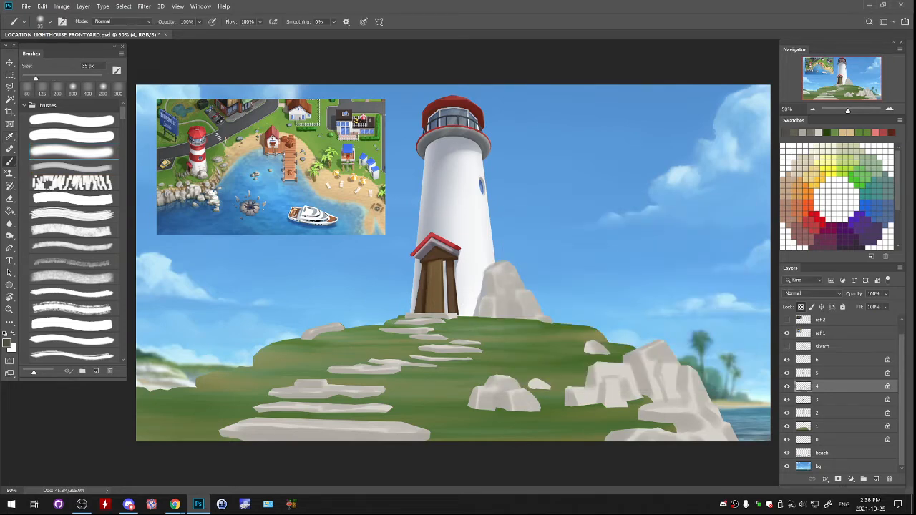
key(ctrl+minus)
key(bracketright)
key(bracketright)
key(bracketright)
key(bracketright)
key(bracketright)
key(bracketright)
key(bracketright)
key(bracketright)
key(bracketright)
key(bracketright)
key(bracketright)
key(bracketright)
key(bracketright)
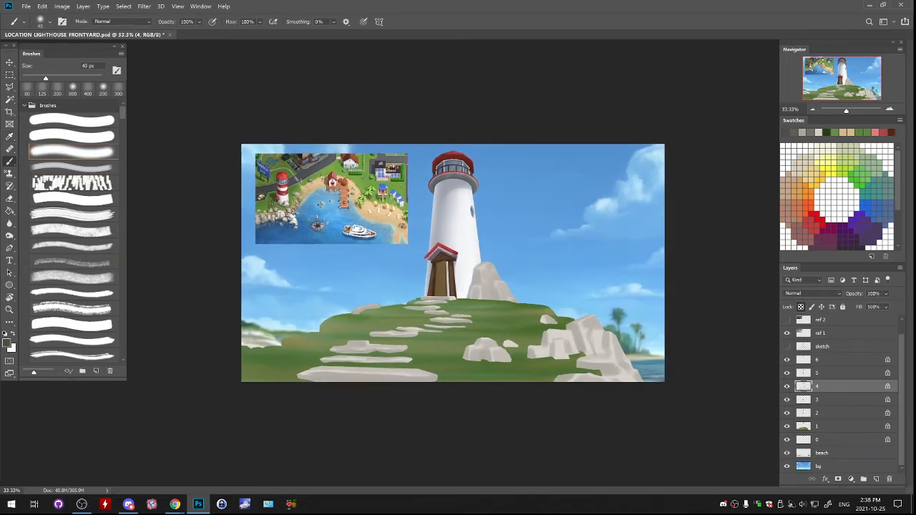
key(bracketright)
key(bracketright)
key(bracketright)
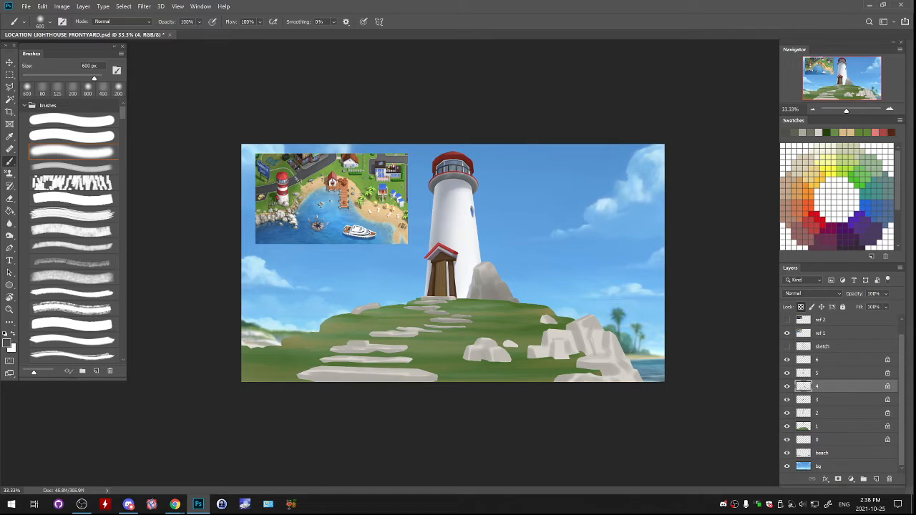
mouse_move(379, 343)
mouse_down()
mouse_move(323, 380)
mouse_move(428, 385)
mouse_up()
mouse_move(308, 390)
mouse_down()
mouse_move(408, 390)
mouse_move(372, 383)
mouse_move(361, 358)
mouse_up()
drag(473, 387, 634, 376)
mouse_move(591, 347)
mouse_down()
mouse_move(562, 340)
mouse_move(573, 358)
mouse_up()
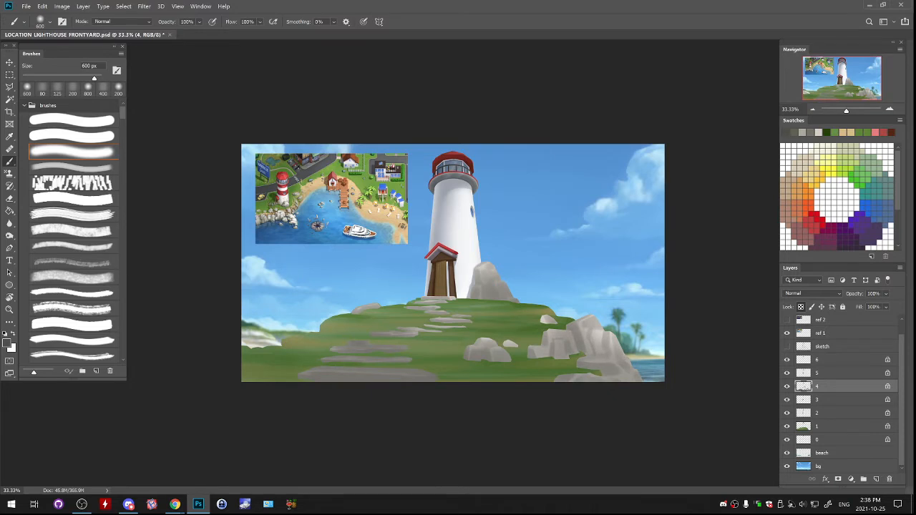
drag(591, 326, 631, 376)
key(ctrl+z)
- Shade the side and base of the tall rock beside the lighthouse in dark grey with BRUSH SOFT 2 at 200 px
scroll(465, 272, up, 2)
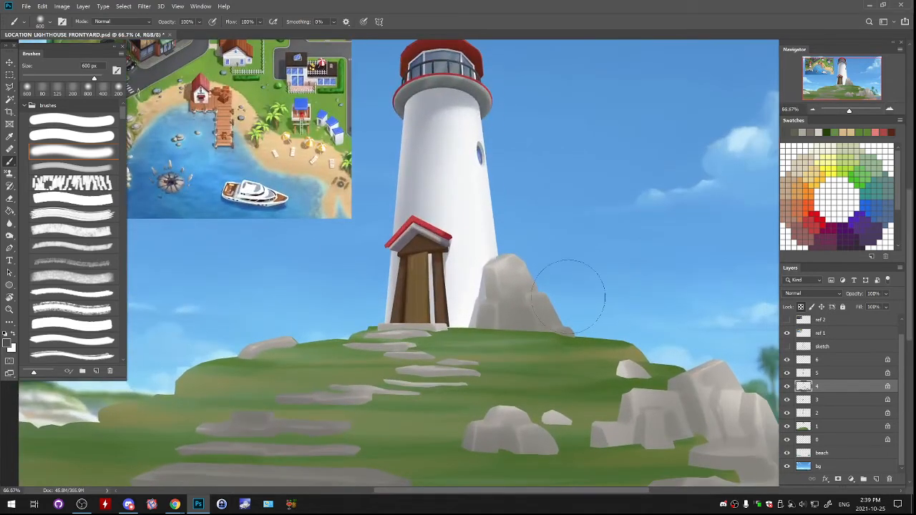
double_click(71, 168)
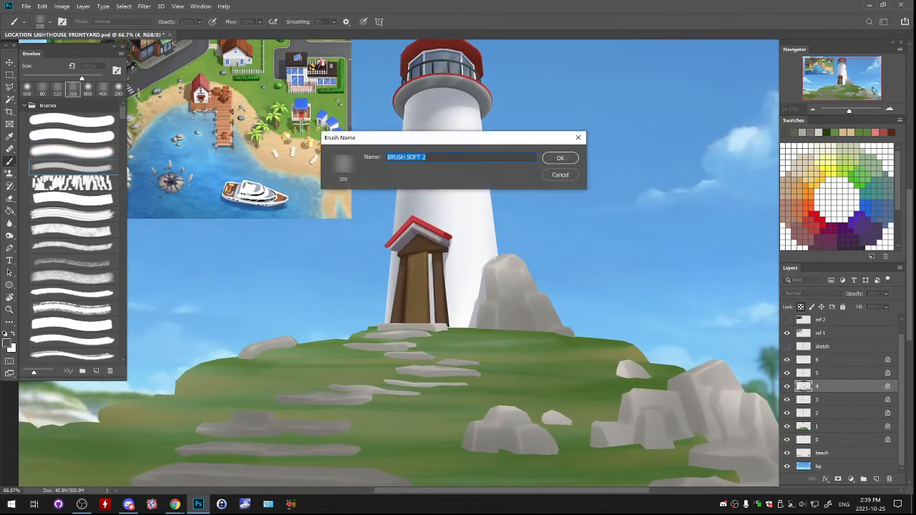
click(560, 174)
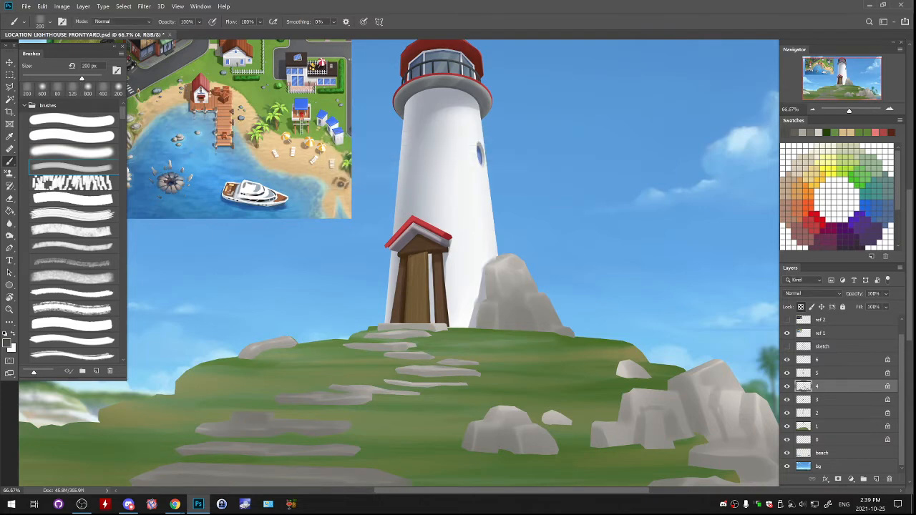
mouse_move(491, 271)
mouse_down()
mouse_move(490, 299)
mouse_move(491, 272)
mouse_move(513, 294)
mouse_move(511, 307)
mouse_move(524, 307)
mouse_move(511, 320)
mouse_move(524, 330)
mouse_up()
key(ctrl+z)
key(ctrl+z)
drag(528, 320, 528, 331)
drag(482, 303, 477, 326)
key(ctrl+z)
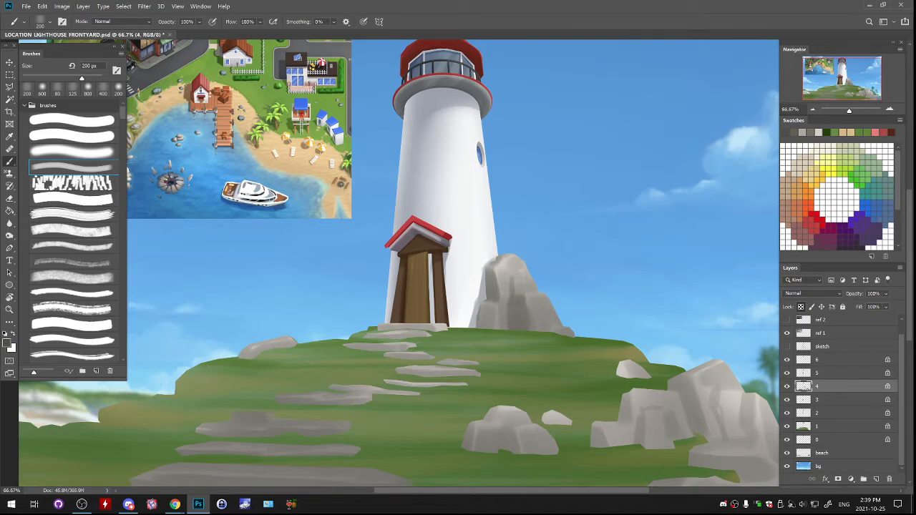
key(ctrl+z)
mouse_move(490, 310)
mouse_down()
mouse_move(486, 329)
mouse_move(503, 327)
mouse_move(506, 301)
mouse_move(497, 328)
mouse_move(535, 331)
mouse_up()
key(ctrl+z)
key(ctrl+z)
drag(481, 305, 483, 323)
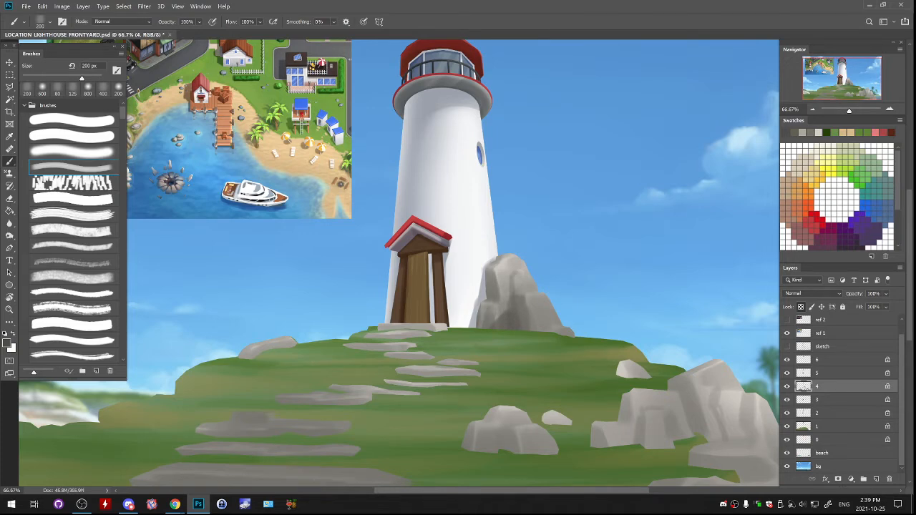
- Darken the central crevices and the tower-side foot of the tall rock with the brush reduced to 90 px
key(bracketleft)
key(bracketleft)
key(bracketleft)
key(bracketleft)
key(bracketleft)
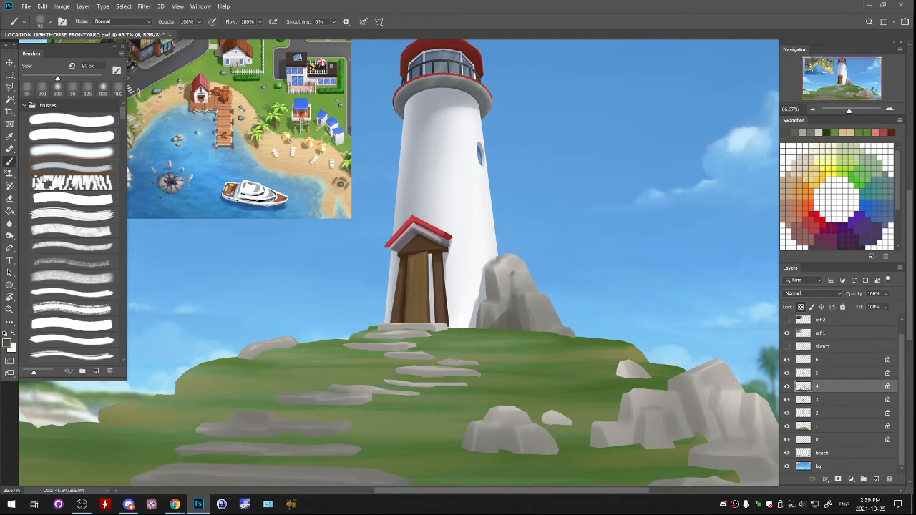
drag(507, 295, 511, 301)
drag(511, 291, 509, 304)
alt+click(494, 319)
mouse_move(485, 312)
mouse_down()
mouse_move(486, 325)
mouse_move(494, 320)
mouse_move(490, 308)
mouse_move(482, 320)
mouse_up()
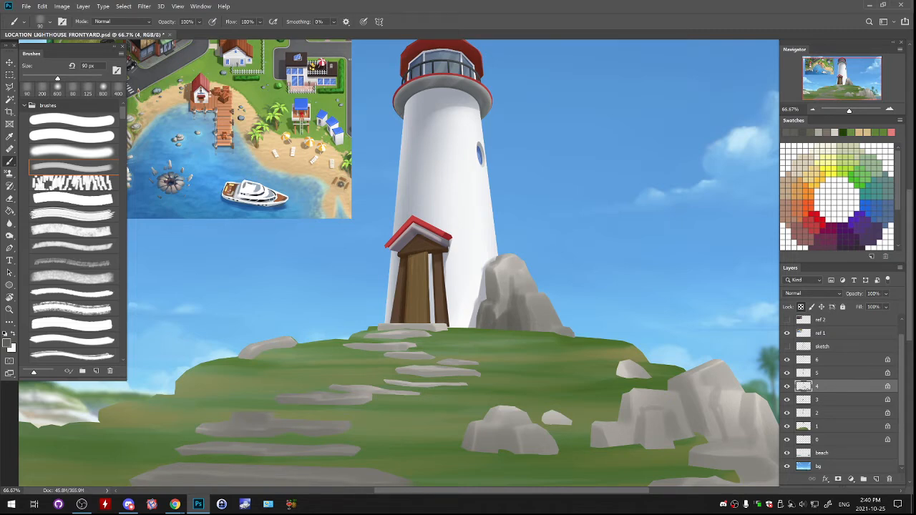
- Add shading strokes down the outer slope of the tall rock and at its peak
drag(521, 290, 524, 296)
drag(532, 307, 534, 318)
drag(542, 326, 554, 331)
drag(508, 259, 511, 265)
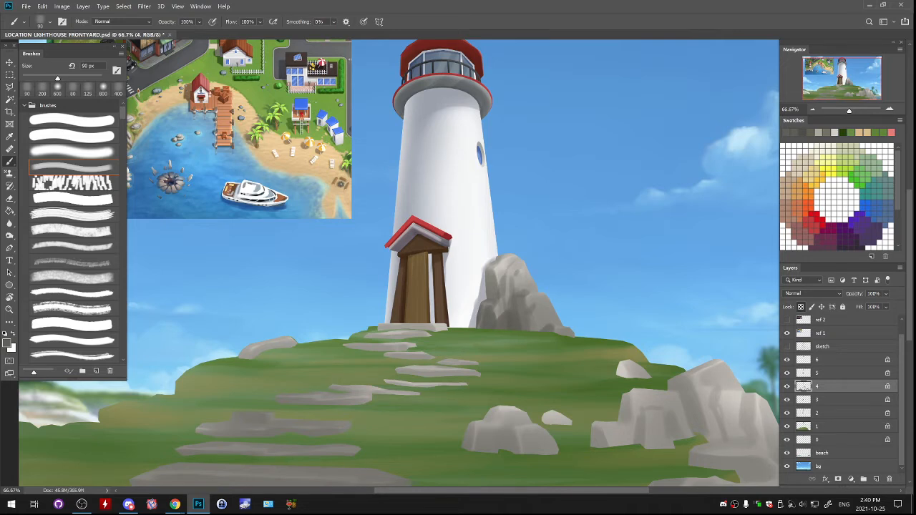
alt+click(633, 371)
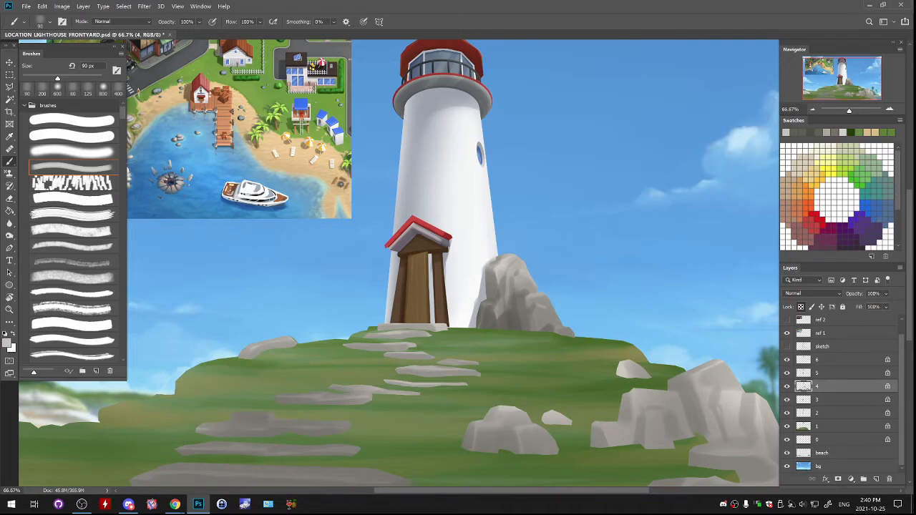
key(bracketright)
key(bracketright)
key(bracketright)
key(bracketright)
key(bracketright)
key(bracketright)
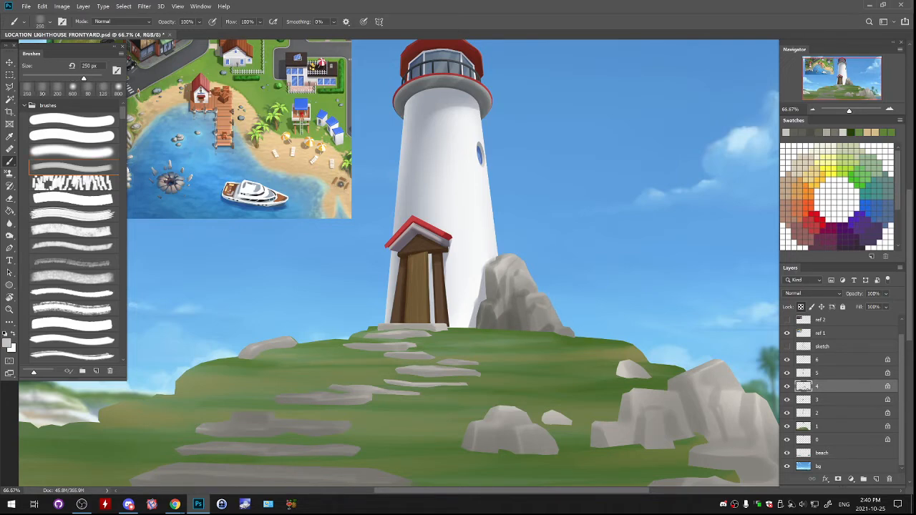
key(bracketleft)
key(bracketleft)
key(bracketleft)
key(bracketleft)
key(bracketleft)
key(bracketleft)
key(bracketleft)
key(bracketleft)
key(bracketleft)
key(bracketleft)
- Choose a darker shade of the tall rock's grey as the foreground colour and set the brush size to 125 px
alt+click(517, 315)
click(7, 344)
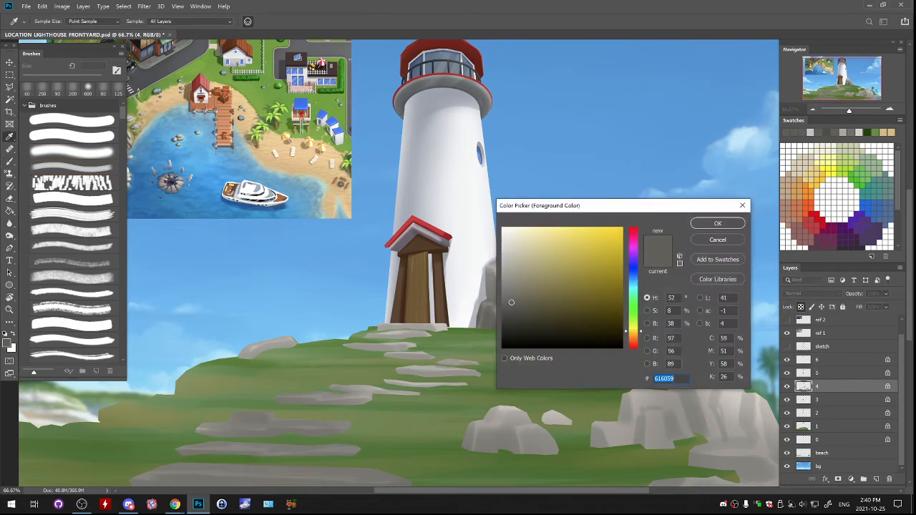
drag(645, 205, 672, 59)
click(650, 182)
click(528, 157)
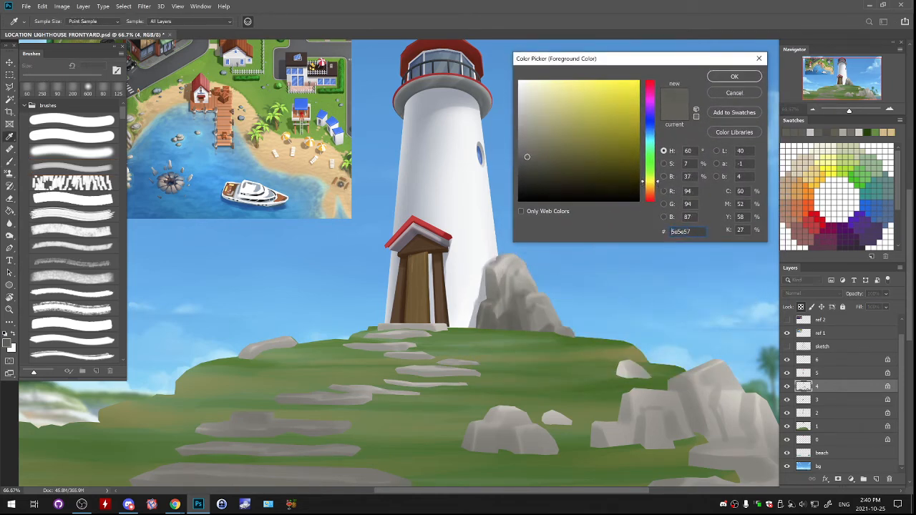
click(529, 175)
click(735, 76)
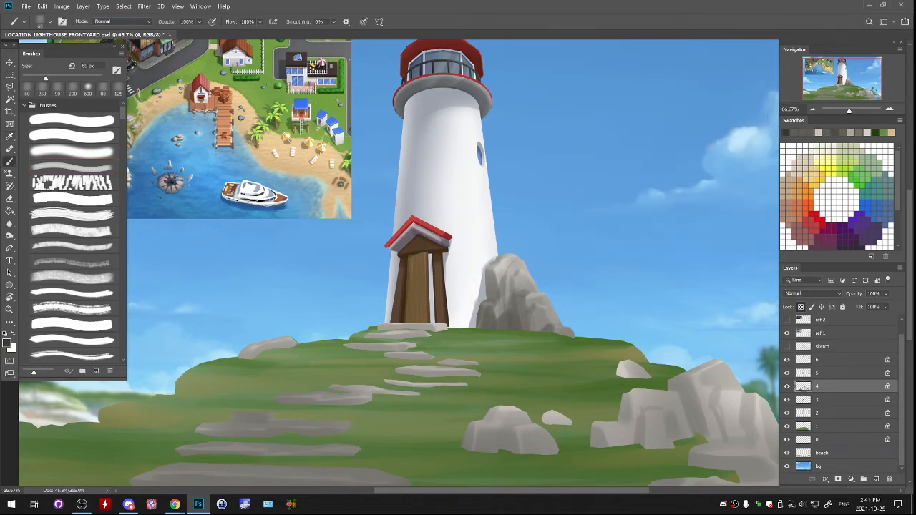
key(bracketright)
key(bracketright)
key(bracketright)
key(bracketright)
mouse_move(518, 308)
mouse_down()
mouse_move(528, 316)
mouse_move(566, 284)
mouse_move(562, 272)
mouse_move(556, 343)
mouse_up()
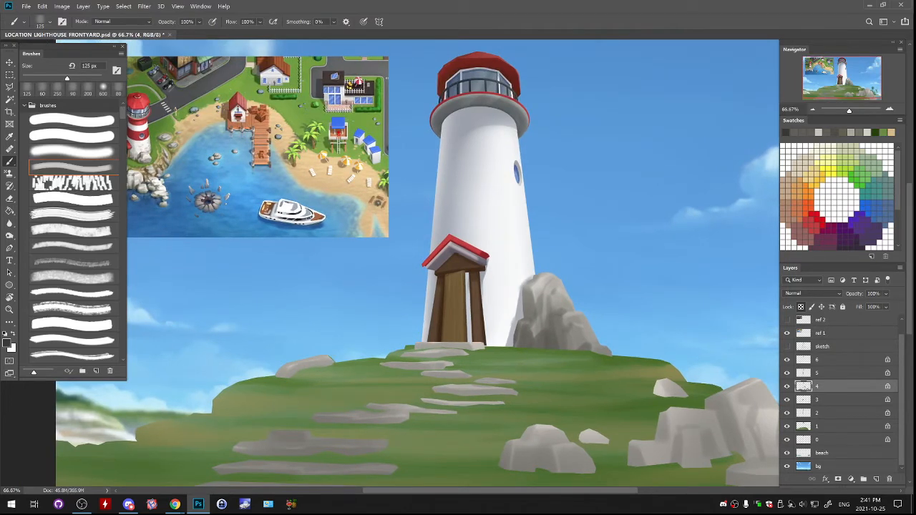
- Toggle layers 4, 1 and 2 to find the lighthouse tower, and select layer 2
click(788, 387)
click(787, 387)
click(788, 427)
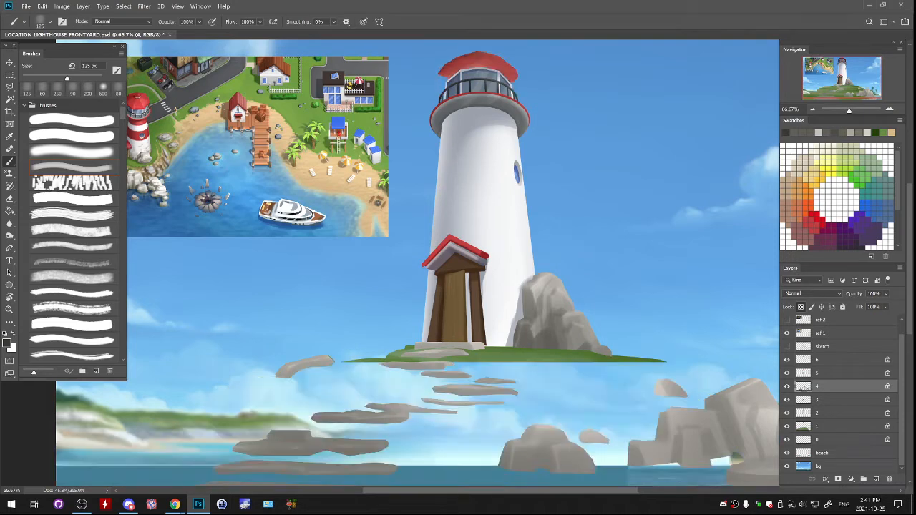
click(788, 413)
click(788, 413)
click(824, 413)
- Sample the grey just below the lighthouse gallery and set the soft brush to 175 px
alt+click(481, 106)
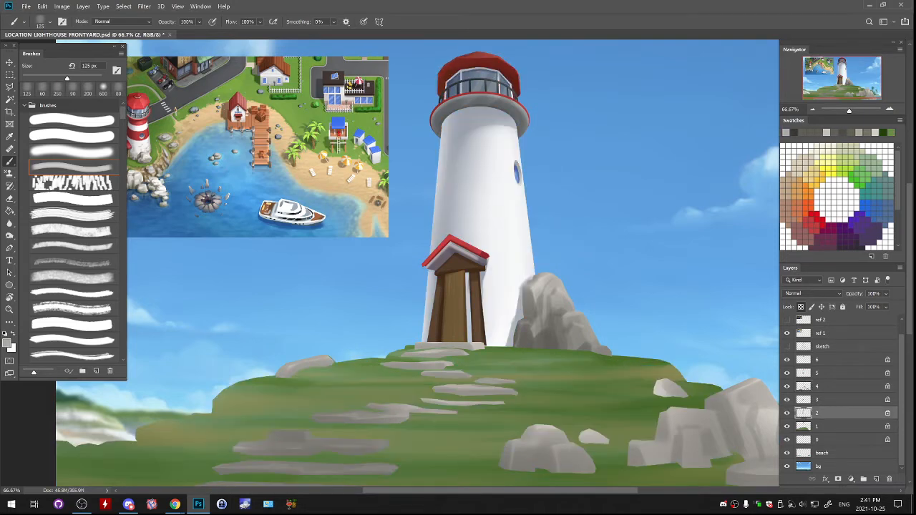
click(87, 87)
click(73, 152)
key(bracketleft)
key(bracketleft)
key(bracketleft)
key(bracketleft)
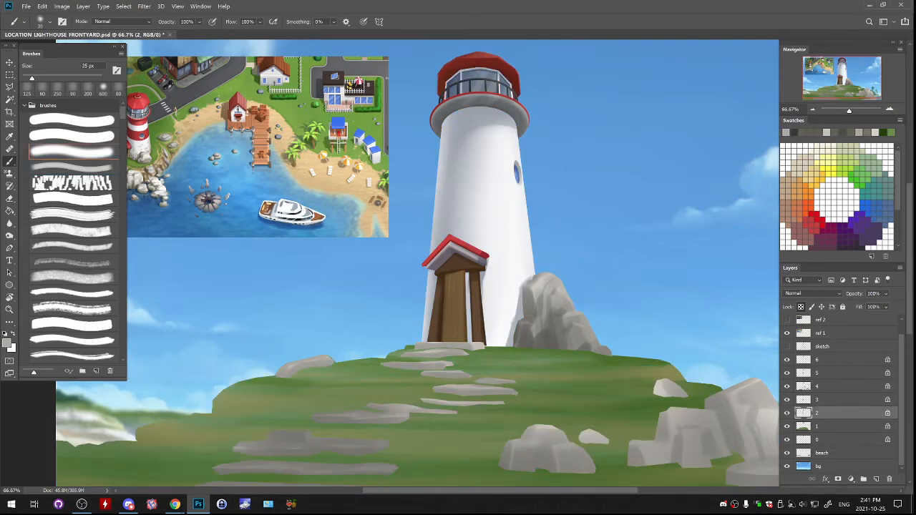
key(bracketright)
key(bracketright)
key(bracketright)
key(bracketright)
key(bracketright)
key(bracketright)
key(bracketright)
key(bracketright)
key(bracketright)
key(bracketright)
key(bracketright)
key(bracketright)
key(bracketright)
key(bracketright)
key(bracketright)
drag(519, 297, 502, 356)
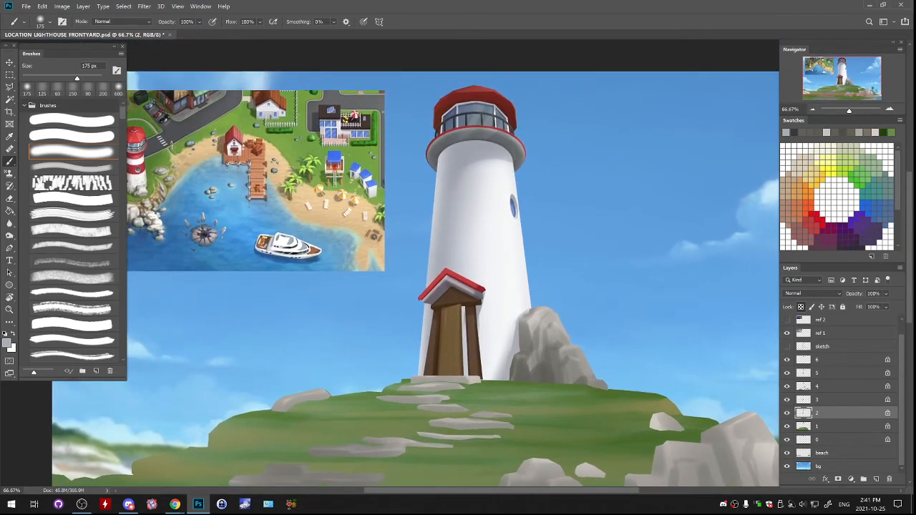
- Check which parts of the lighthouse scene layers 2, 0, 3 and 5 contain by toggling their visibility
click(787, 413)
click(788, 413)
click(788, 440)
click(787, 440)
click(788, 400)
click(787, 400)
click(787, 373)
click(788, 373)
click(788, 400)
click(788, 400)
click(787, 413)
click(788, 413)
drag(472, 287, 517, 328)
key(l)
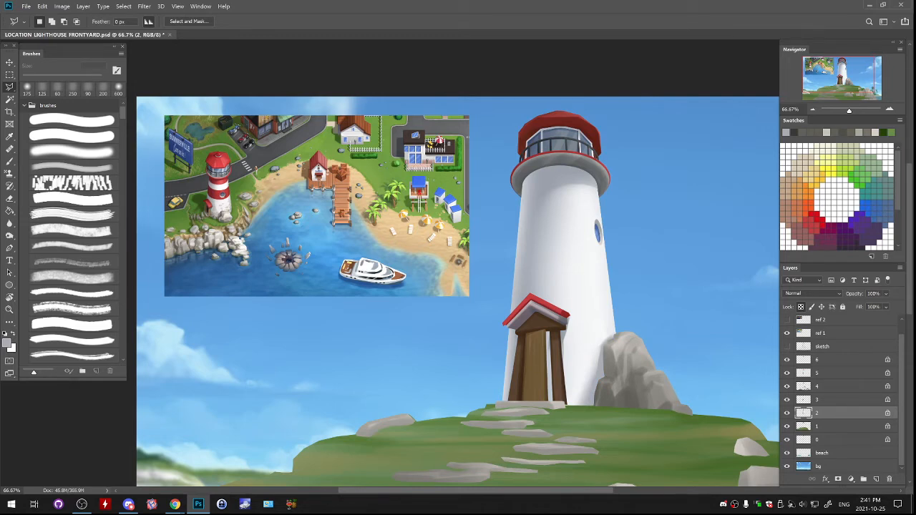
mouse_move(534, 191)
mouse_down()
mouse_move(587, 190)
mouse_move(602, 201)
mouse_move(565, 185)
mouse_up()
key(ctrl+d)
key(shift+m)
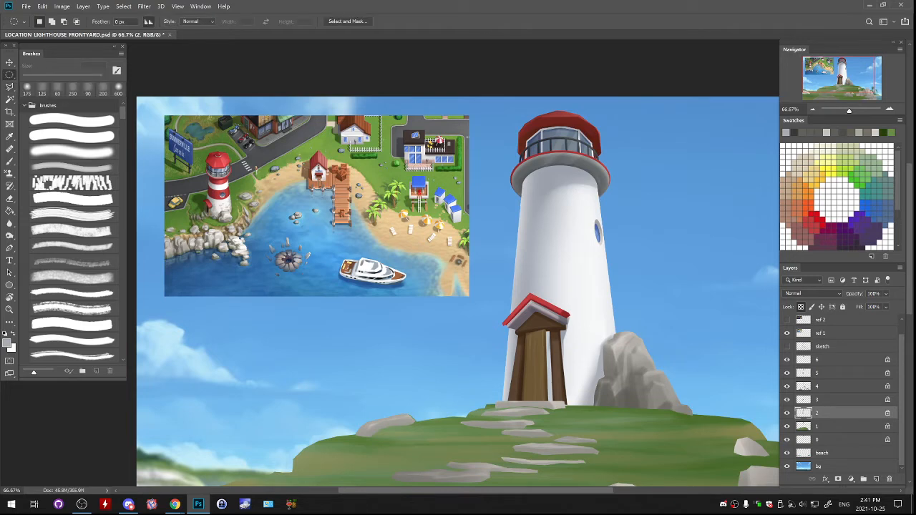
- Load the pixels of layer 2 as a selection and add a new layer above it
right_click(804, 413)
click(808, 246)
click(877, 480)
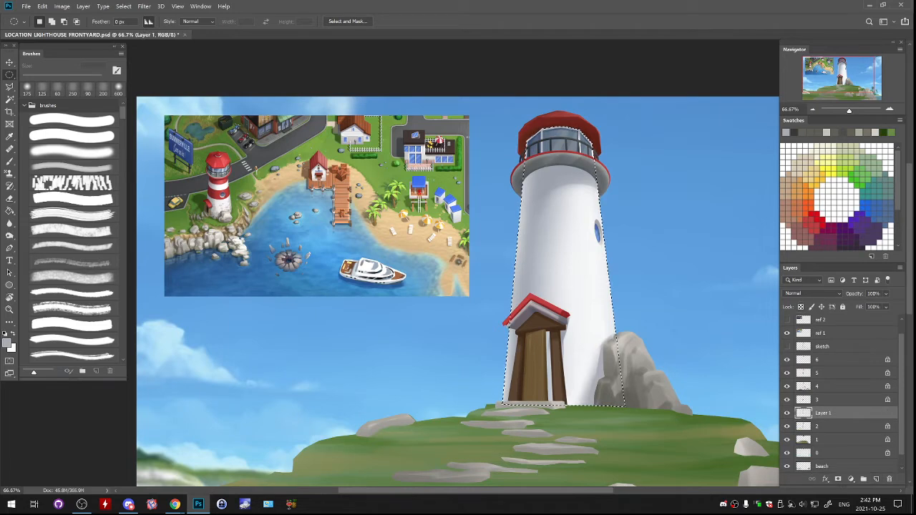
- Rename the new layer above layer 2 to RED
double_click(823, 413)
text(8)
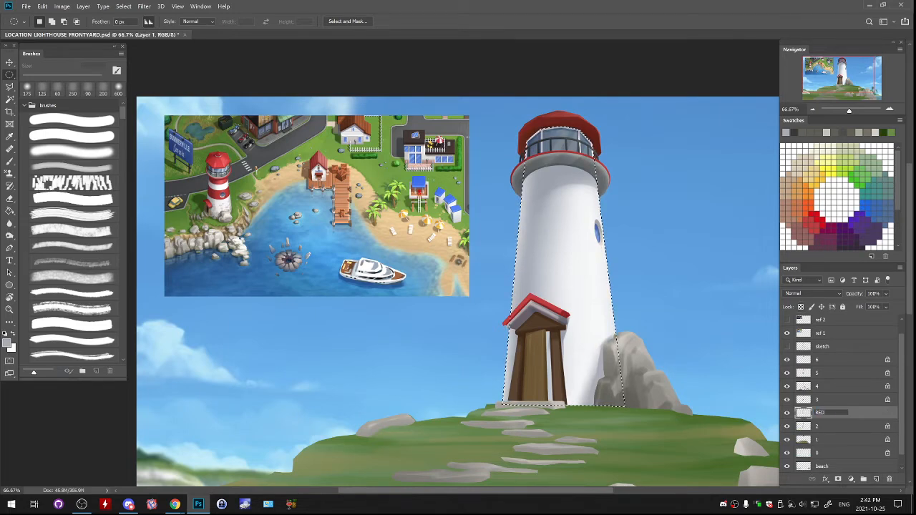
key(Return)
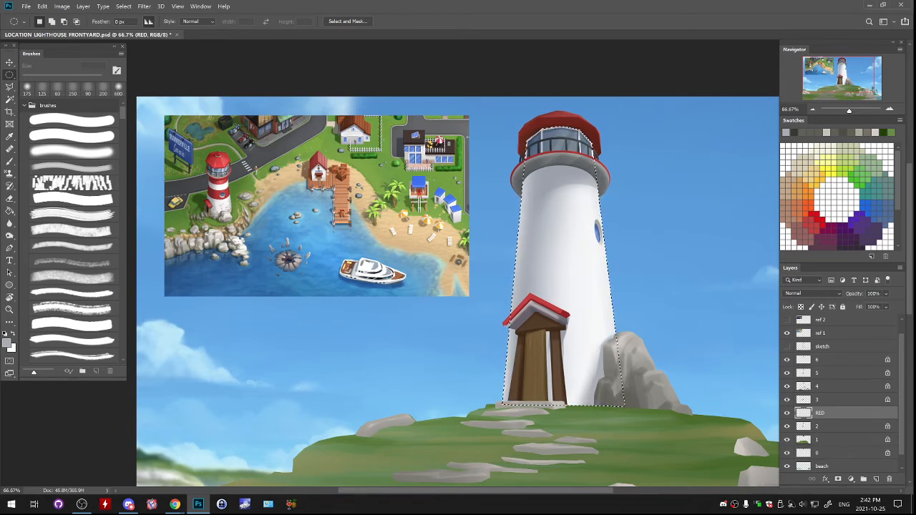
- Fill the selected lighthouse tower on the RED layer with the bright red sampled from the porch roof, and clear the selection
key(g)
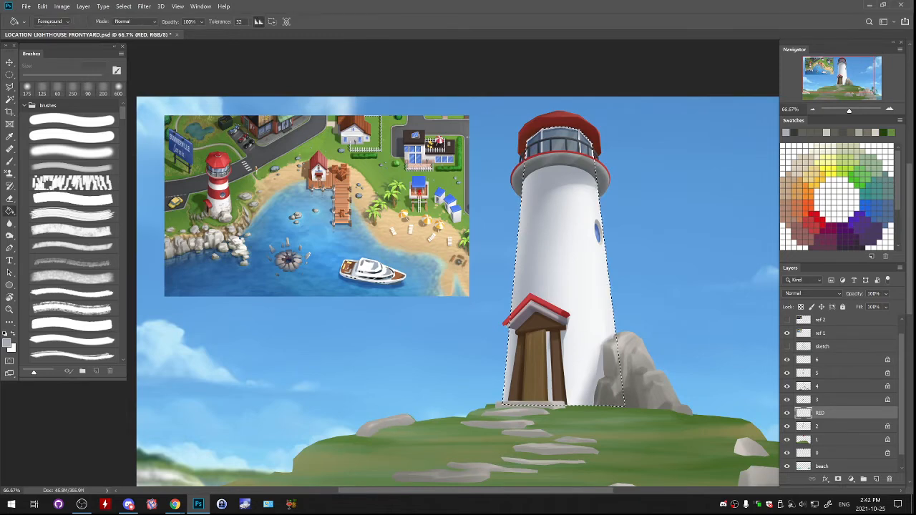
alt+click(560, 124)
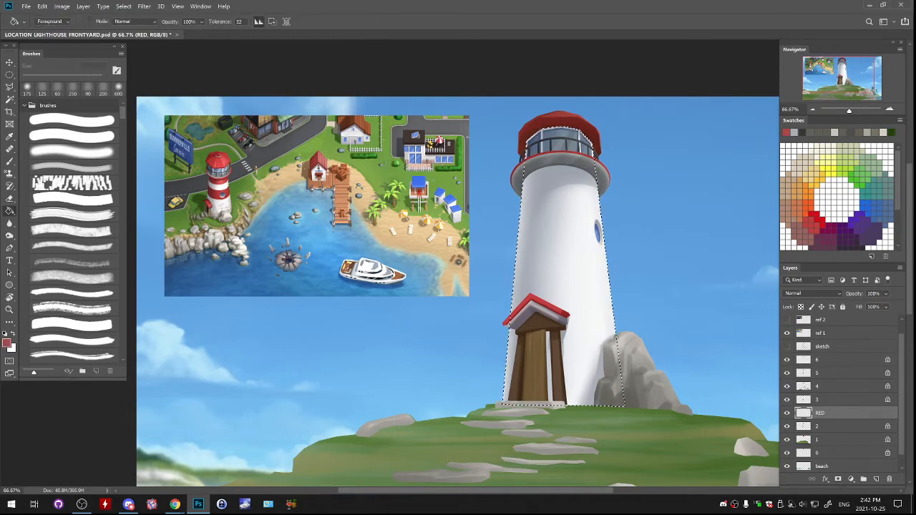
alt+click(550, 306)
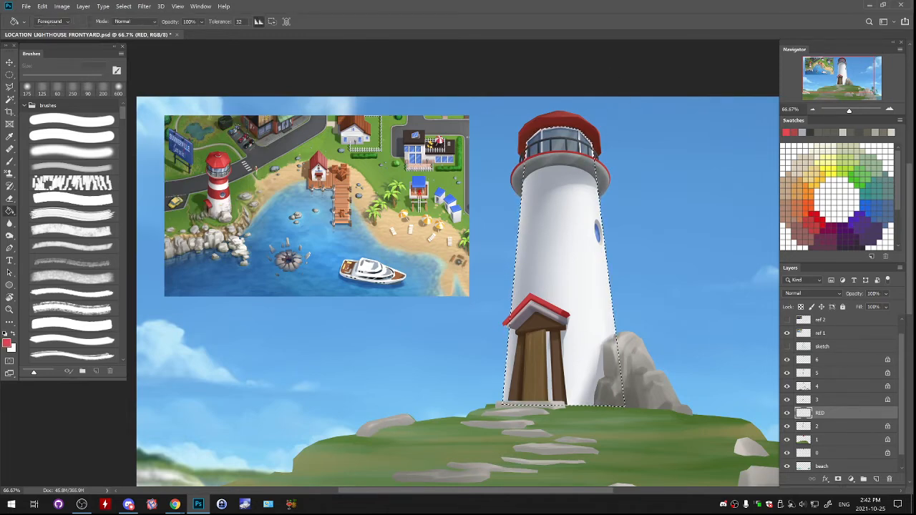
click(562, 251)
key(ctrl+d)
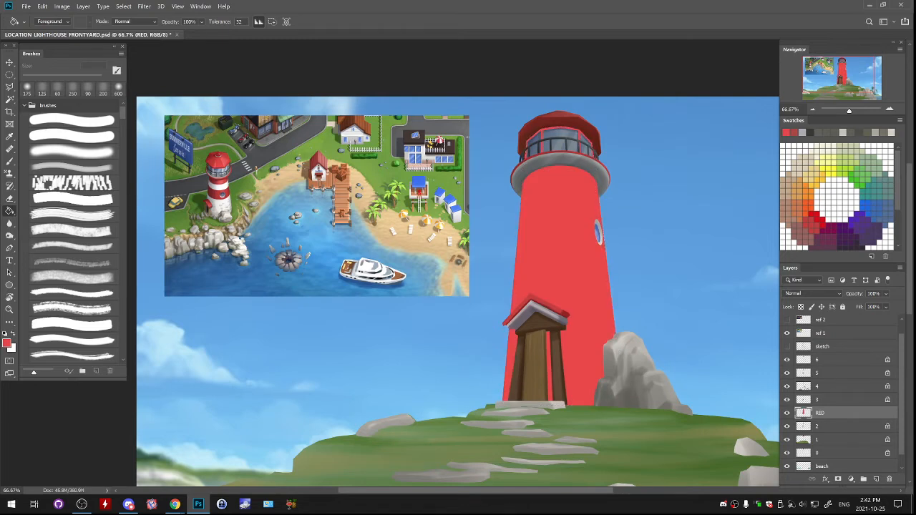
- Set the RED layer's blend mode to Multiply and adjust its Hue/Saturation to saturation +17 and lightness -28
click(812, 294)
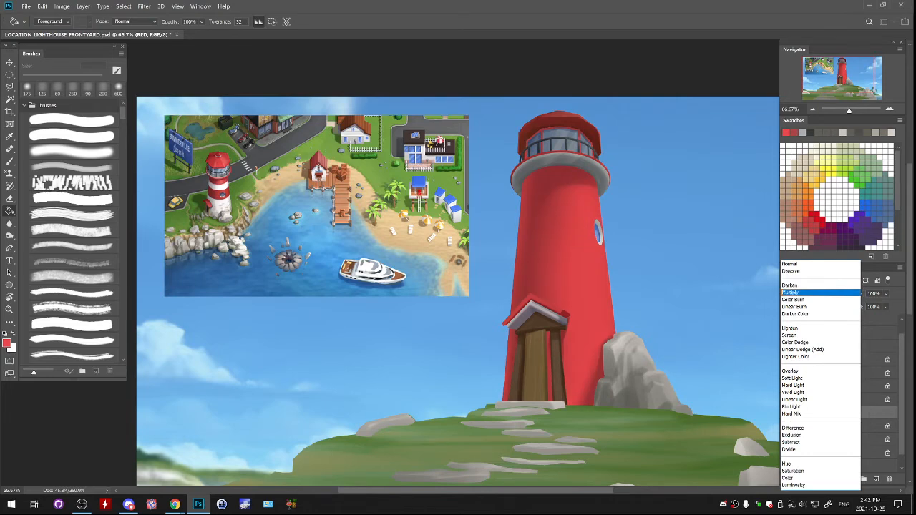
click(793, 293)
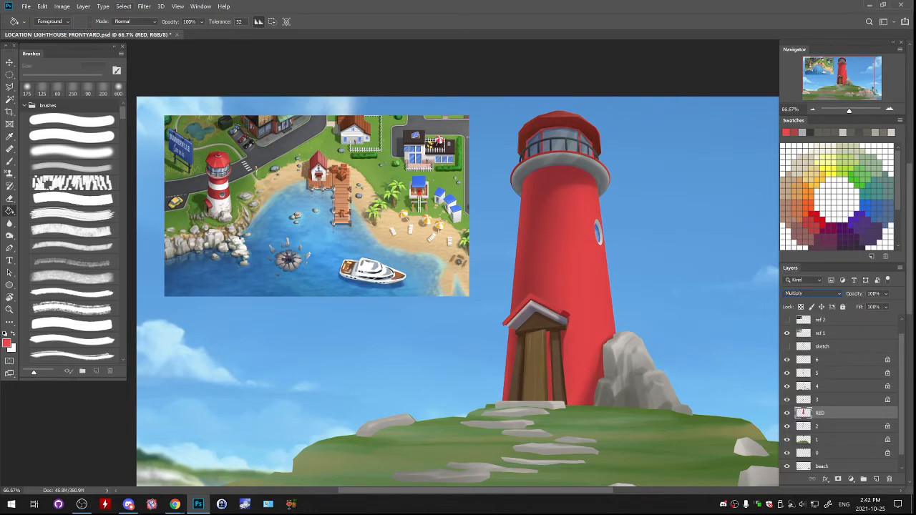
click(62, 6)
mouse_move(75, 27)
click(180, 75)
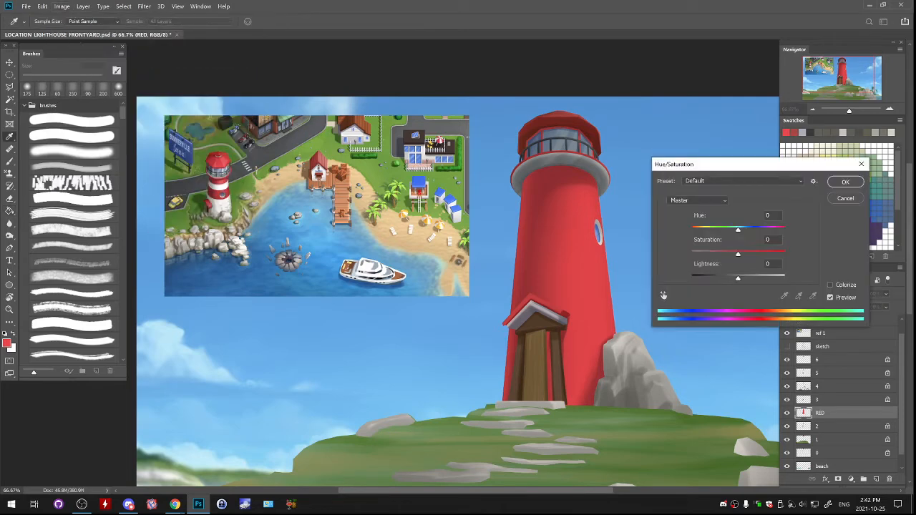
drag(739, 279, 746, 254)
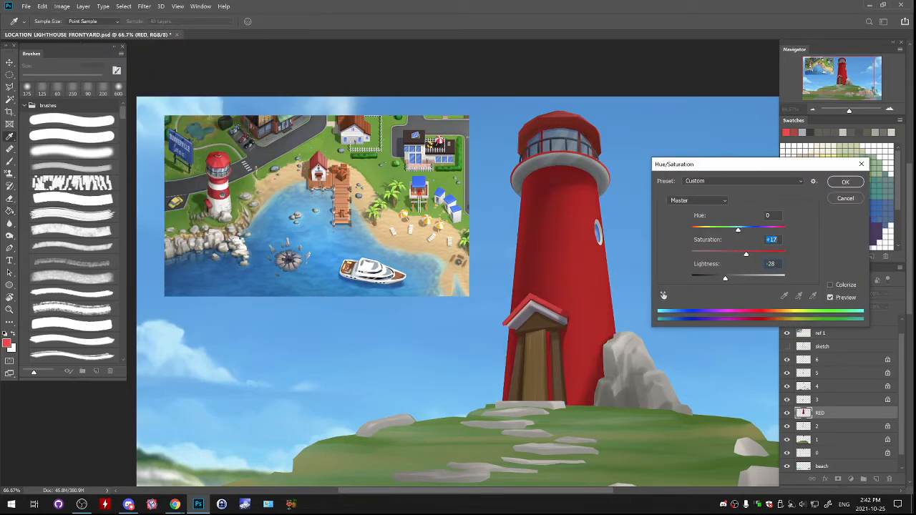
key(Tab)
key(Return)
key(g)
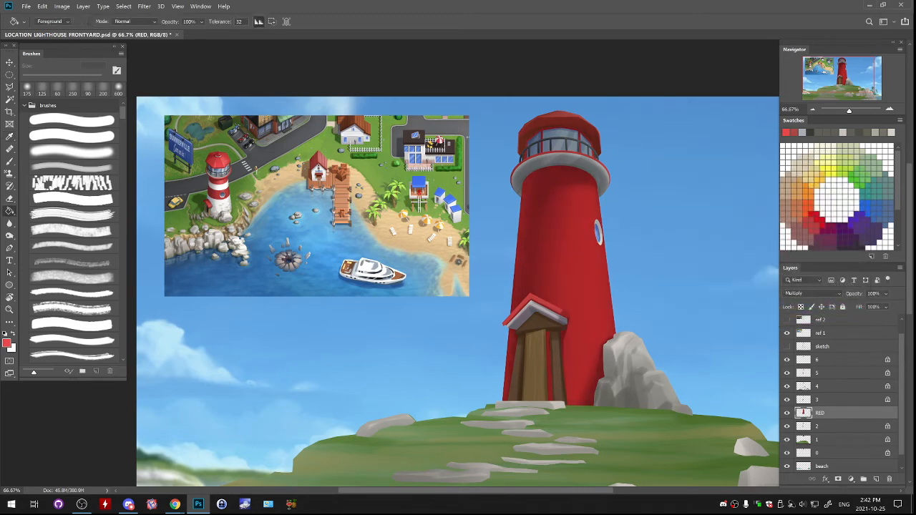
- Try to clear a tall elliptical area of red from the tower just above the porch
key(e)
mouse_move(589, 140)
mouse_down()
mouse_move(565, 130)
mouse_move(531, 135)
mouse_move(526, 156)
mouse_move(593, 153)
mouse_up()
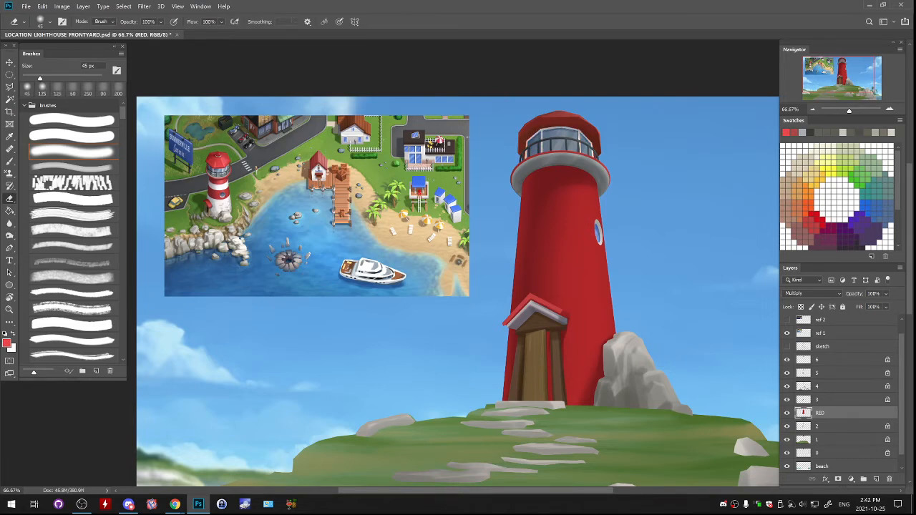
click(9, 75)
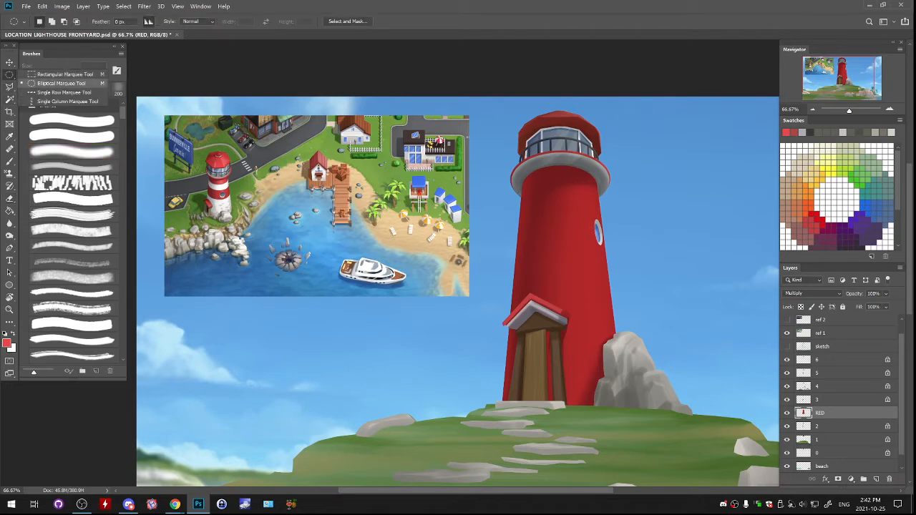
click(61, 83)
drag(556, 292, 598, 346)
drag(565, 313, 589, 303)
key(ctrl+d)
drag(520, 249, 608, 255)
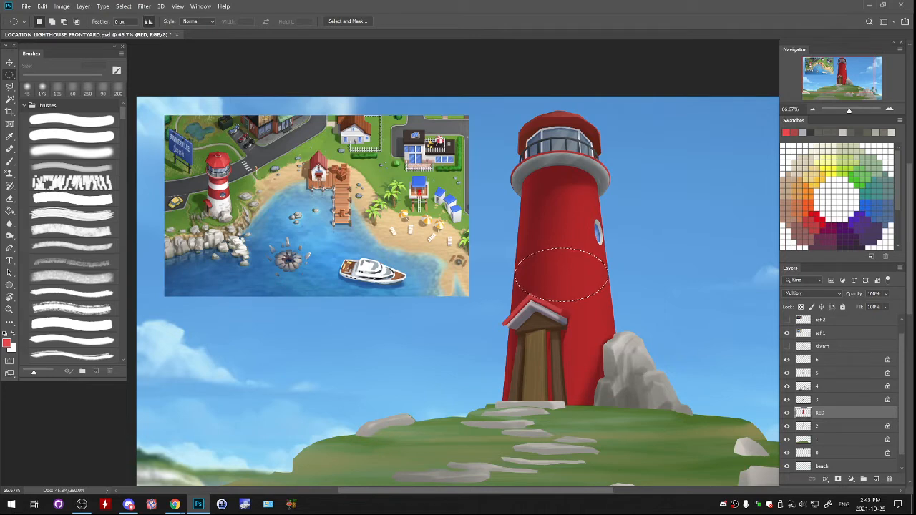
key(Delete)
- Try to erase the red below the cleared ellipse with a soft 300 px eraser, and undo back to the ellipse selection
key(e)
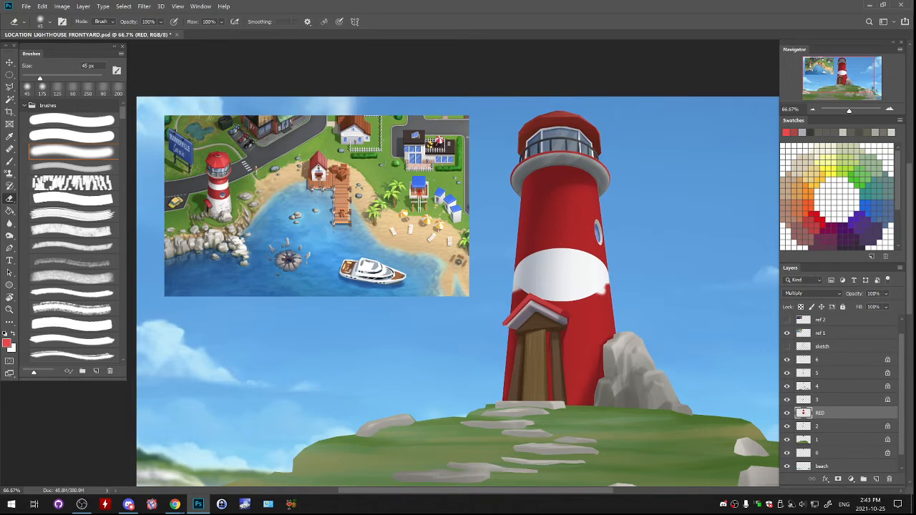
key(bracketright)
key(bracketright)
key(bracketright)
key(bracketright)
key(bracketright)
key(bracketright)
mouse_move(603, 294)
mouse_down()
mouse_move(587, 314)
mouse_move(579, 376)
mouse_move(588, 398)
mouse_up()
key(ctrl+z)
key(ctrl+z)
key(ctrl+z)
key(ctrl+z)
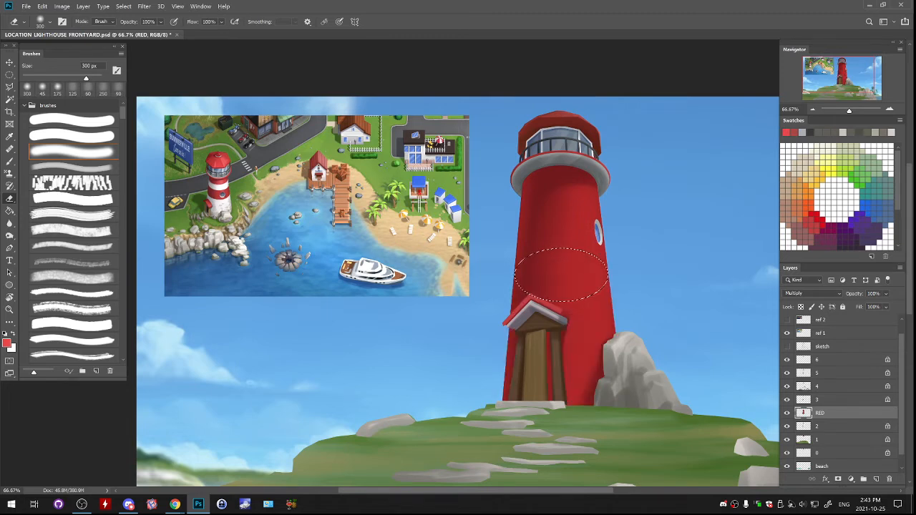
- Try to clear a flatter ellipse of red across the tower above the porch, and undo it
key(m)
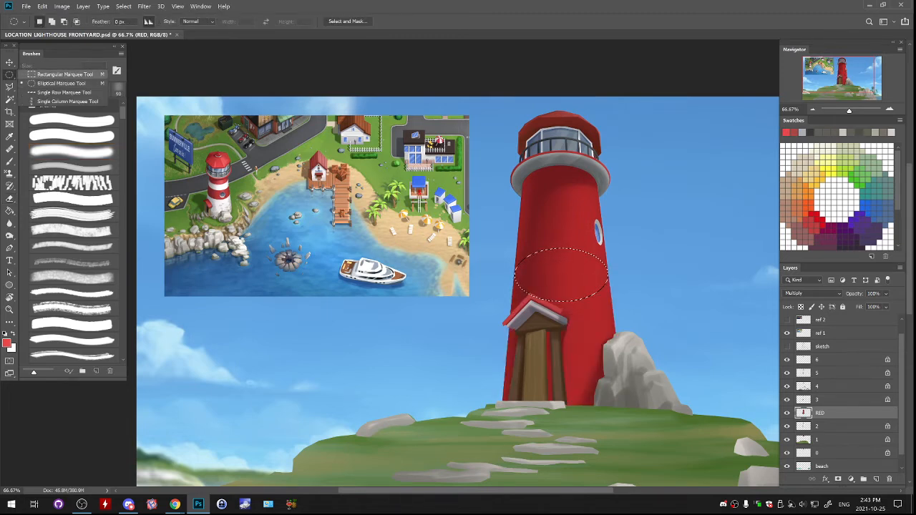
key(ctrl+d)
drag(514, 262, 605, 247)
key(Delete)
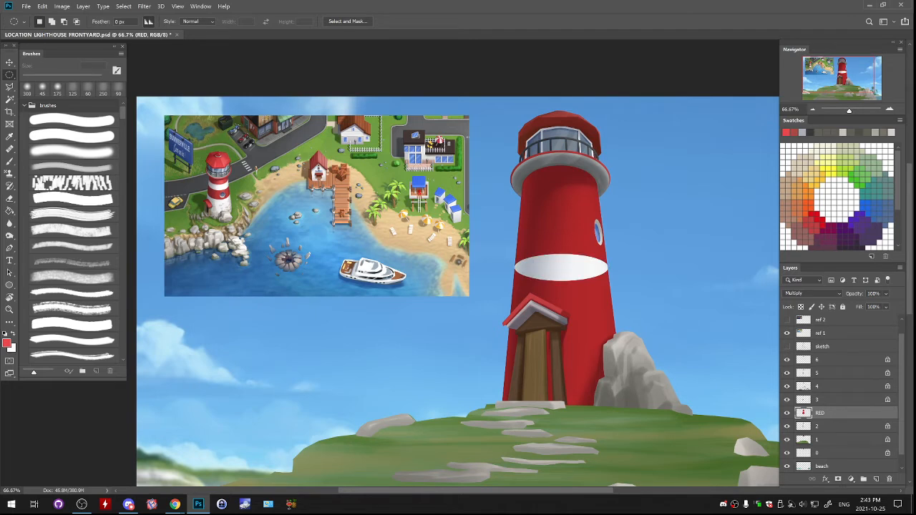
key(ctrl+z)
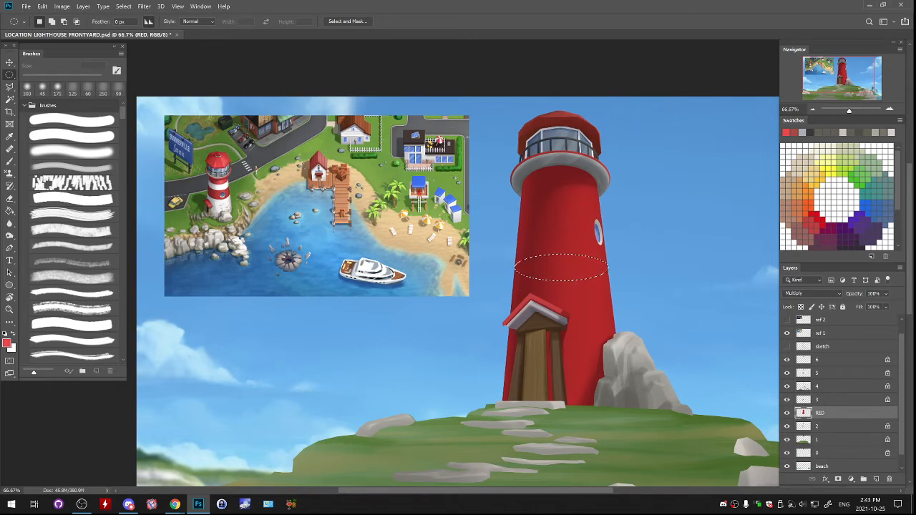
- Clear a repositioned flat ellipse spanning the tower's width above the porch from the RED layer, and deselect
key(ctrl+d)
drag(517, 258, 610, 291)
drag(604, 259, 603, 252)
key(Delete)
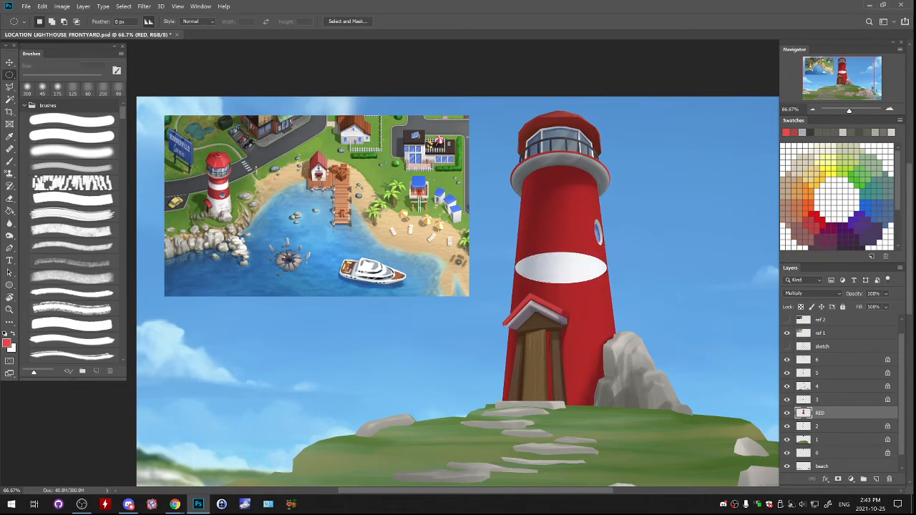
key(ctrl+d)
- Outline the lower tower from the cleared ellipse's two ends with the Polygonal Lasso and remove the red inside it
key(l)
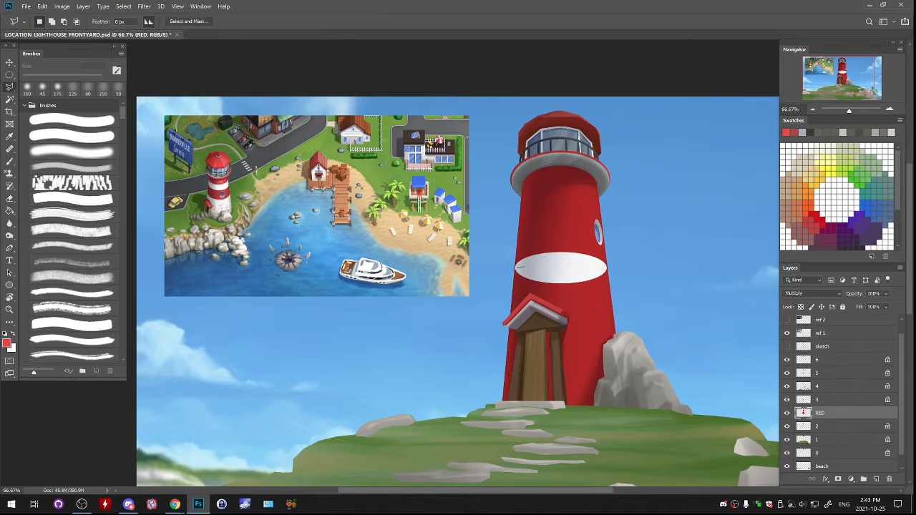
click(509, 268)
click(465, 305)
click(444, 415)
click(538, 470)
click(653, 430)
click(668, 359)
click(647, 287)
click(615, 270)
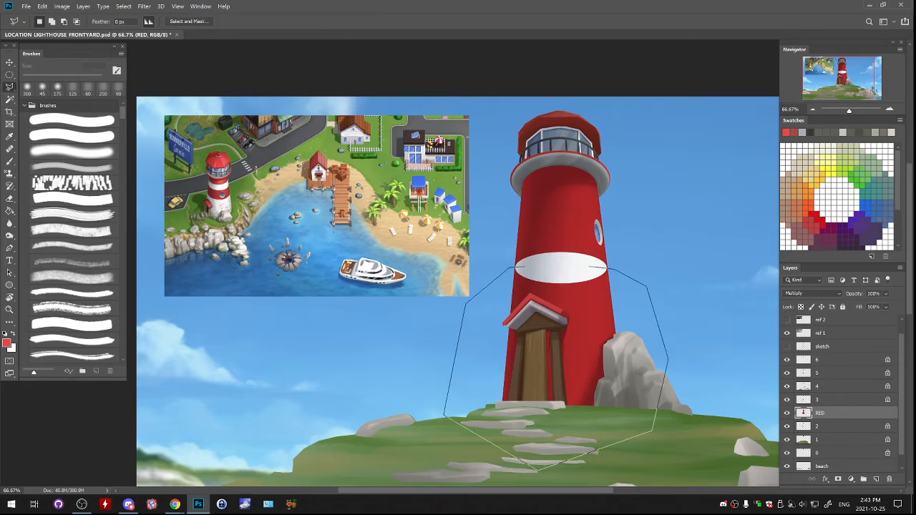
click(510, 268)
key(Delete)
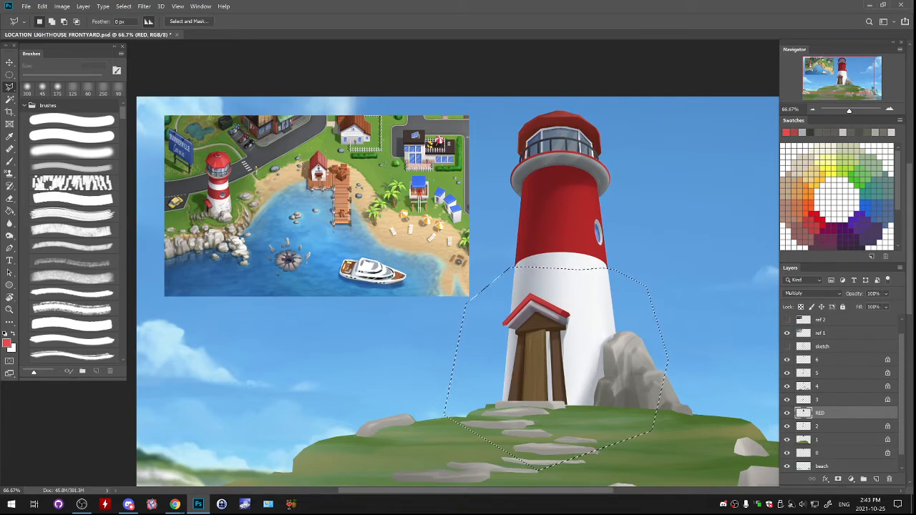
key(ctrl+d)
- Erase along the outer upper edge of an inverted elliptical selection across the upper tower with the hard 19 px eraser
key(e)
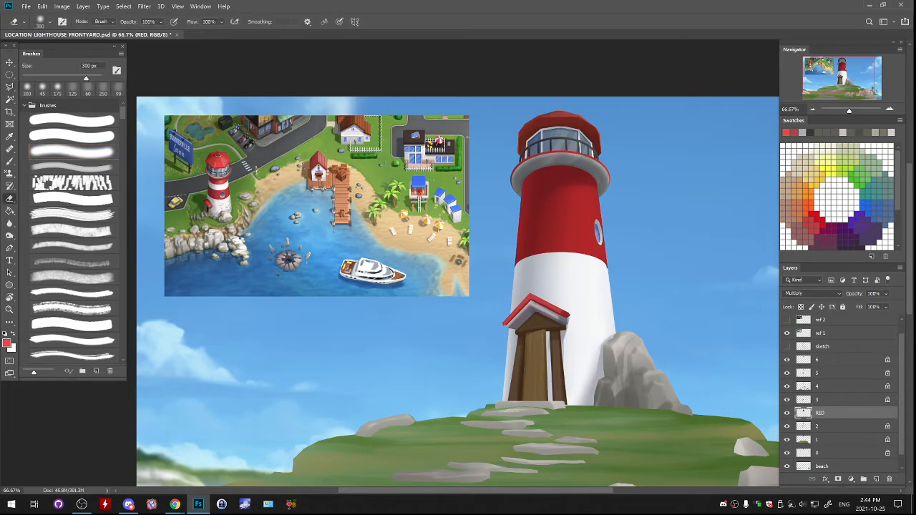
click(72, 120)
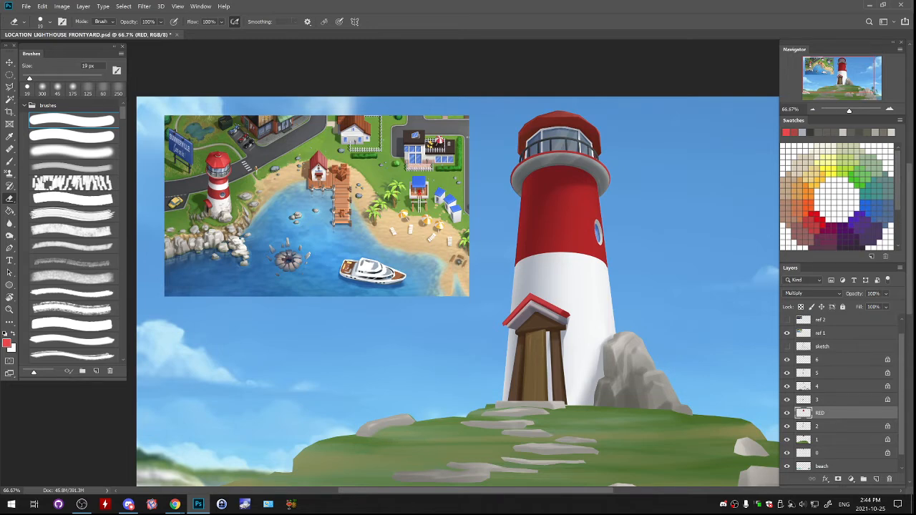
key(m)
drag(507, 193, 601, 198)
click(123, 6)
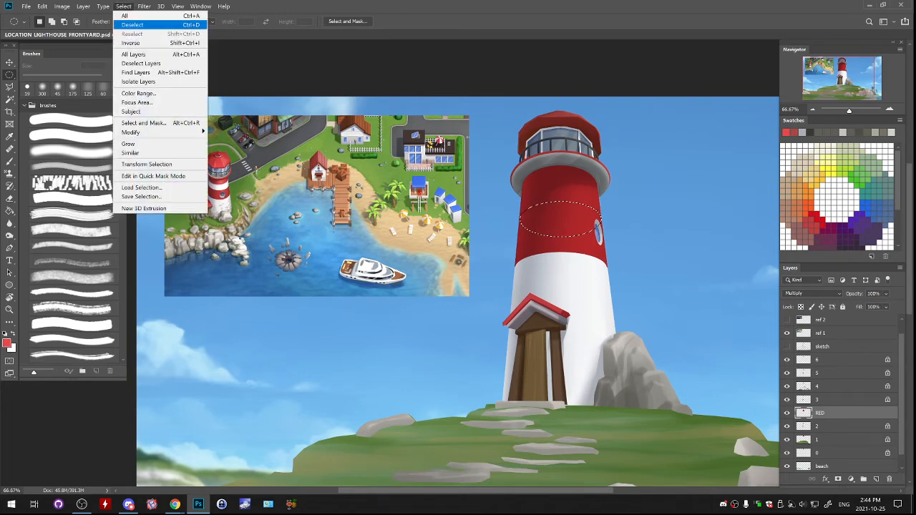
click(143, 42)
key(e)
drag(555, 202, 577, 200)
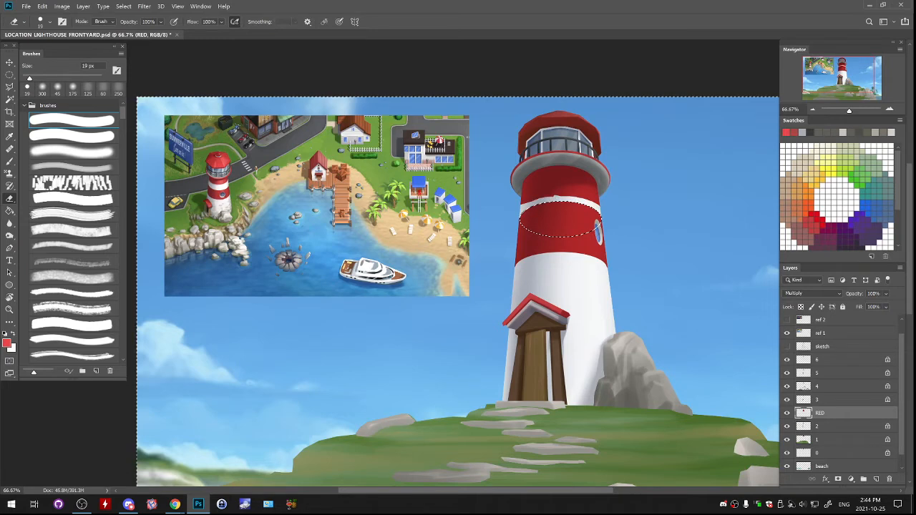
- Finish the upper white stripe by erasing inside a higher elliptical selection with the hard eraser enlarged to 50 px, and deselect
key(ctrl+d)
key(m)
mouse_move(604, 215)
mouse_down()
mouse_move(610, 198)
mouse_move(596, 202)
mouse_up()
key(ctrl+d)
mouse_move(521, 191)
mouse_down()
mouse_move(596, 221)
mouse_move(601, 233)
mouse_move(594, 201)
mouse_up()
key(e)
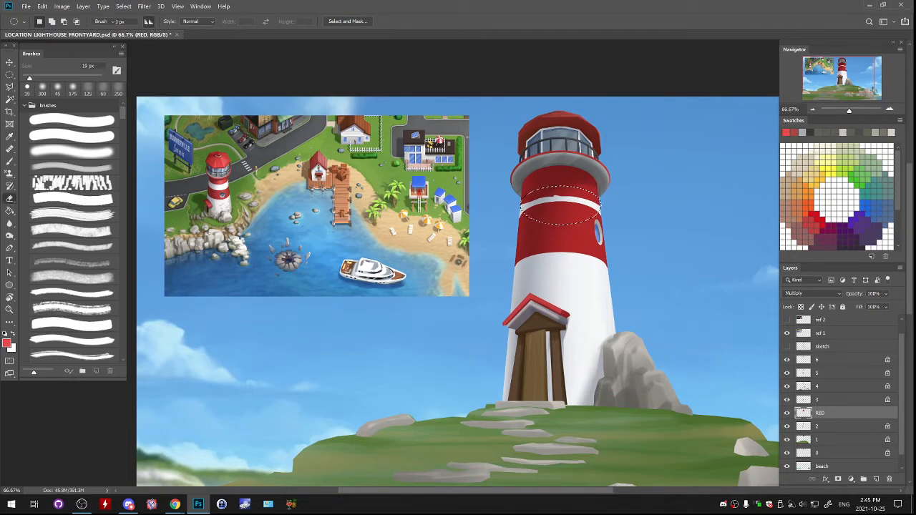
key(bracketright)
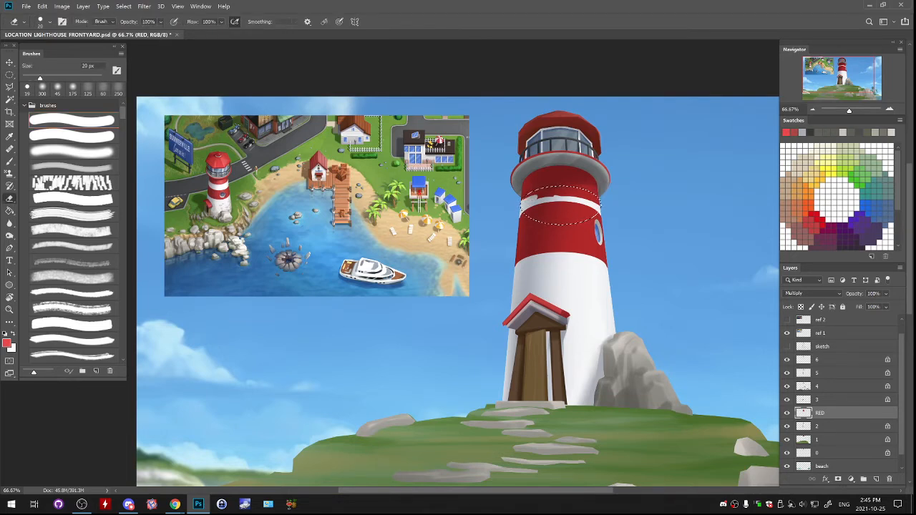
mouse_move(528, 197)
mouse_down()
mouse_move(580, 194)
mouse_move(596, 202)
mouse_up()
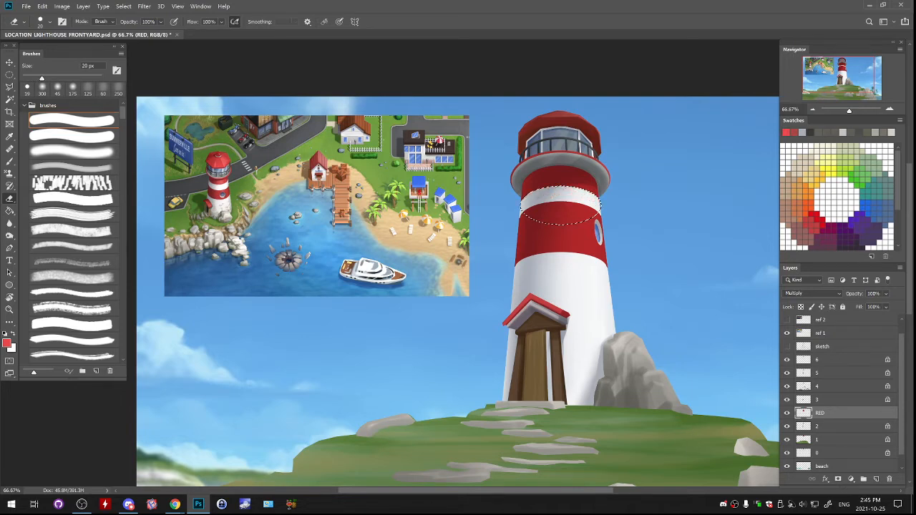
key(bracketright)
key(bracketright)
key(bracketright)
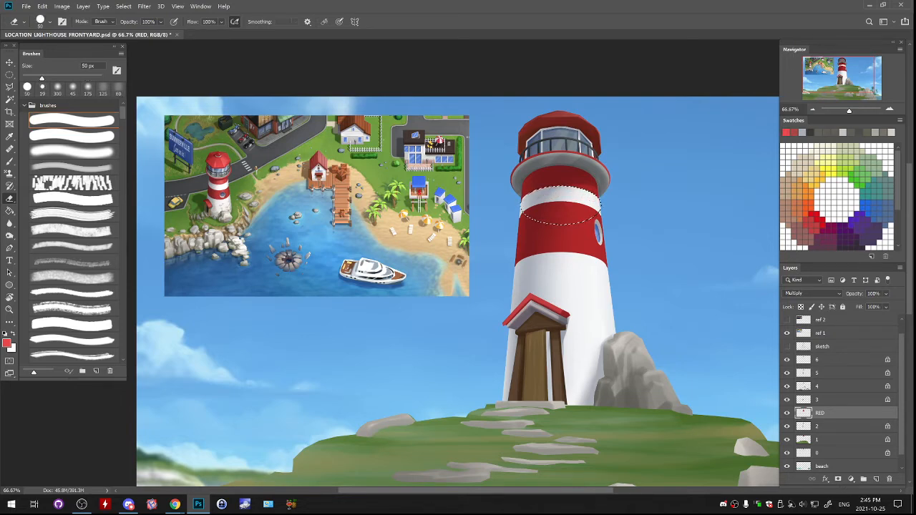
key(ctrl+d)
- Check the lighthouse's red and white stripes in the whole scene and up close
key(ctrl+minus)
key(ctrl+minus)
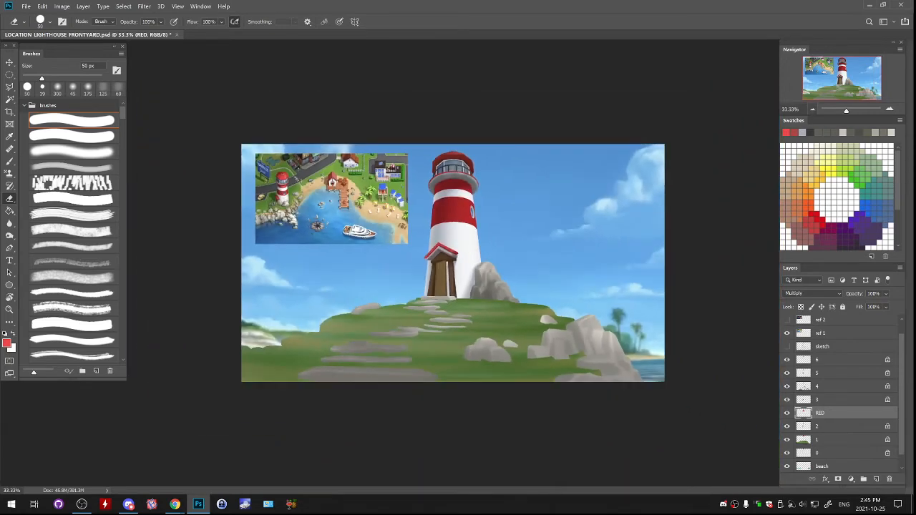
key(ctrl+plus)
key(ctrl+plus)
key(ctrl+plus)
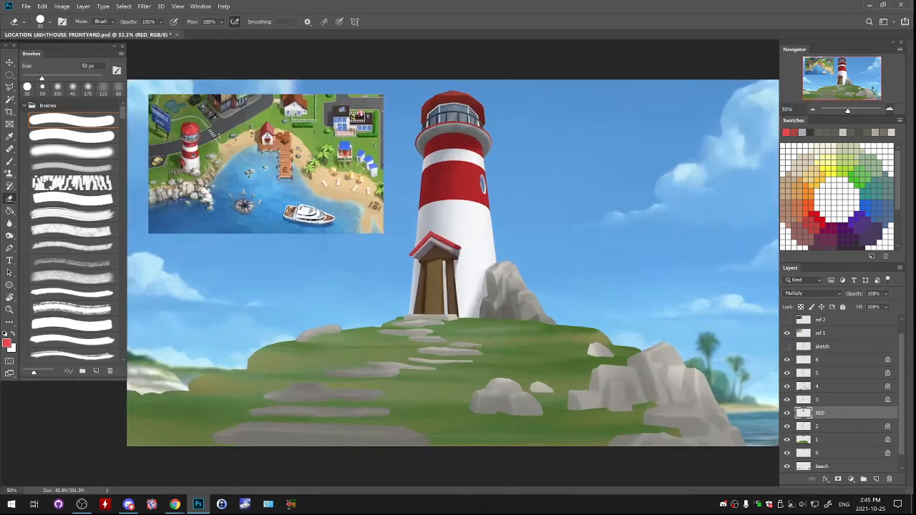
drag(453, 215, 436, 358)
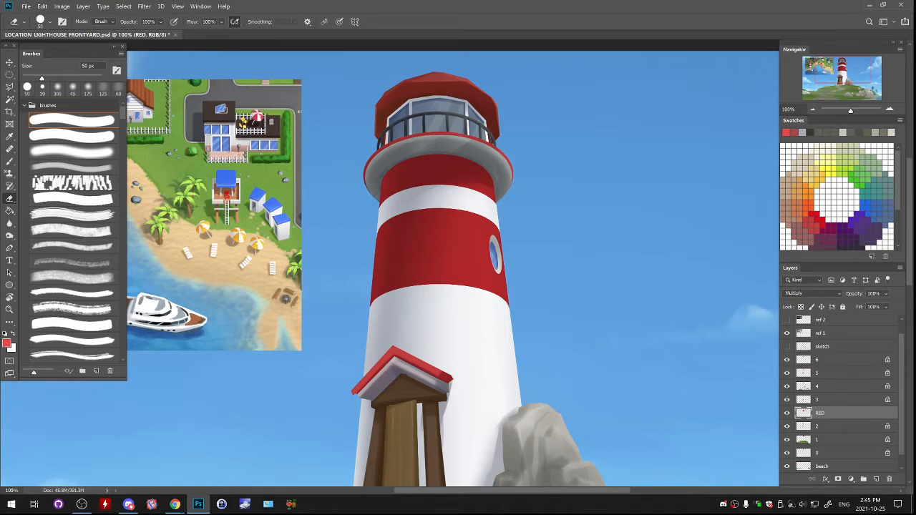
drag(459, 301, 483, 295)
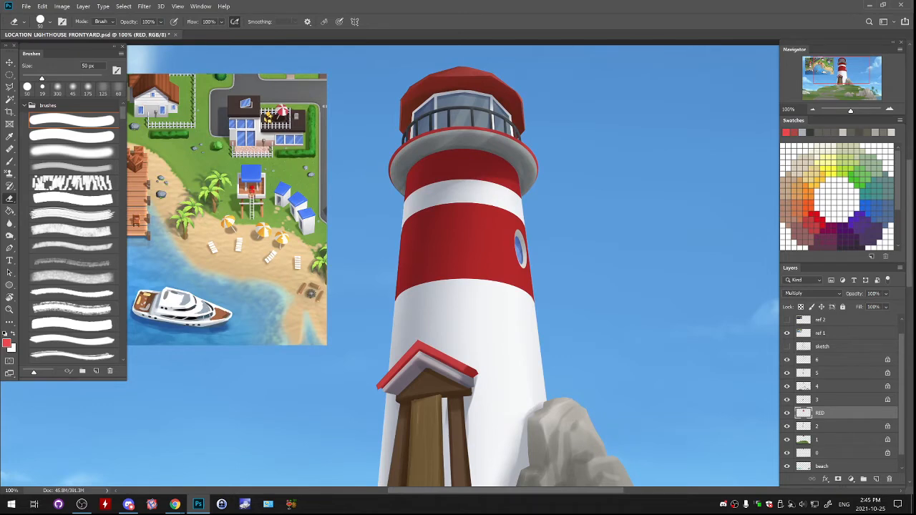
- Lasso the red bands on the upper tower, stretch them slightly downward and sideways with Free Transform, and deselect
key(l)
mouse_move(433, 143)
mouse_down()
mouse_move(409, 151)
mouse_move(365, 245)
mouse_move(359, 335)
mouse_move(556, 323)
mouse_move(563, 231)
mouse_move(538, 170)
mouse_move(510, 148)
mouse_move(433, 143)
mouse_up()
key(ctrl+t)
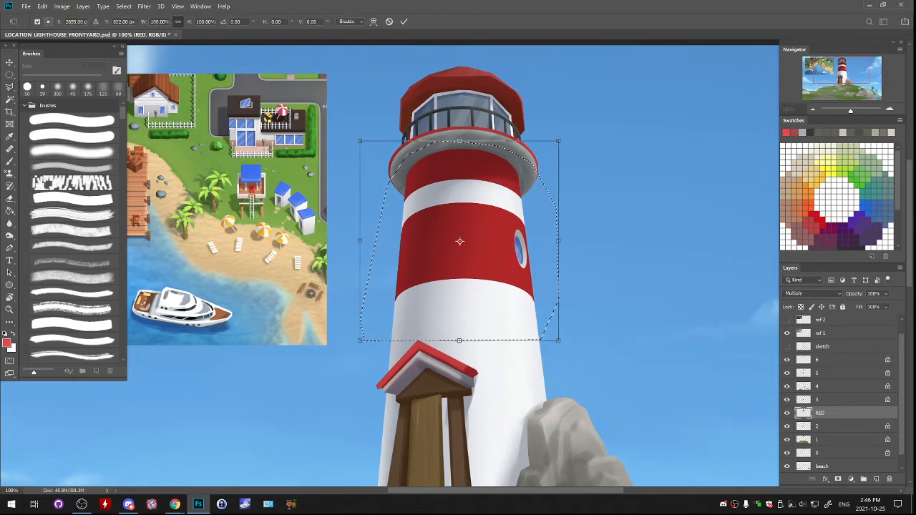
drag(459, 340, 459, 367)
drag(559, 367, 561, 366)
drag(360, 367, 355, 366)
drag(527, 278, 534, 297)
key(Return)
key(ctrl+d)
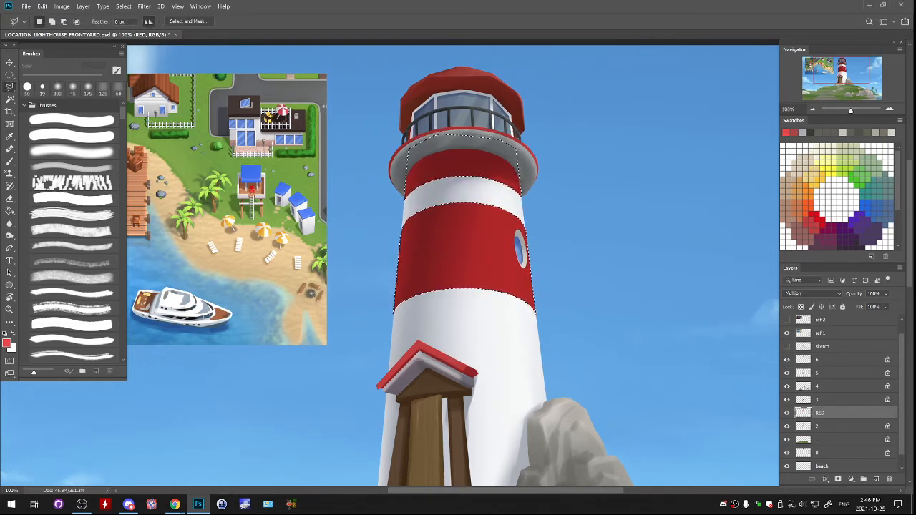
- Trim the RED layer to the tower's outline by selecting layer 2's pixels and inverting the selection, and deselect
key(ctrl+minus)
key(ctrl+minus)
key(ctrl+minus)
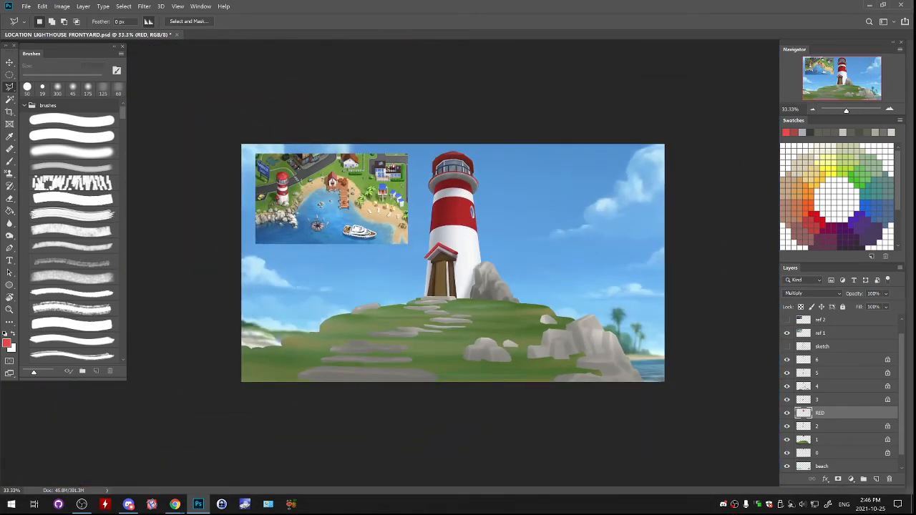
key(ctrl+plus)
key(ctrl+plus)
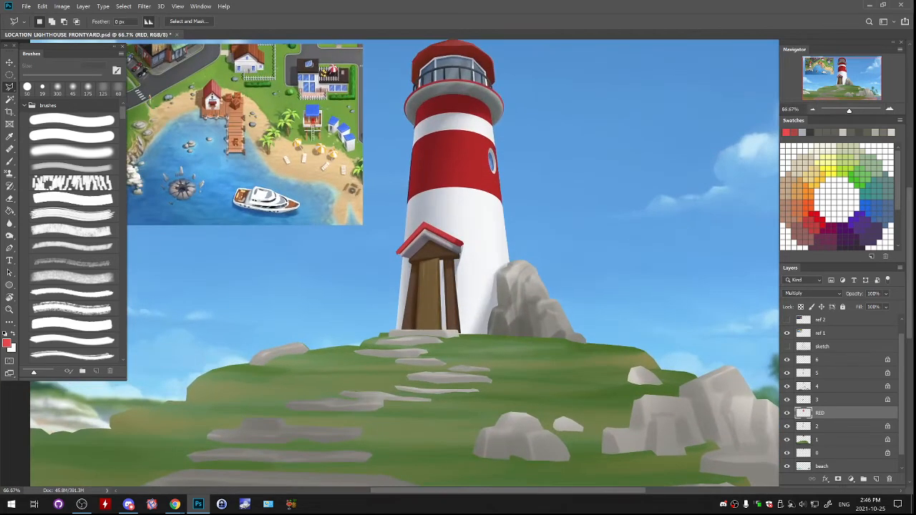
right_click(804, 426)
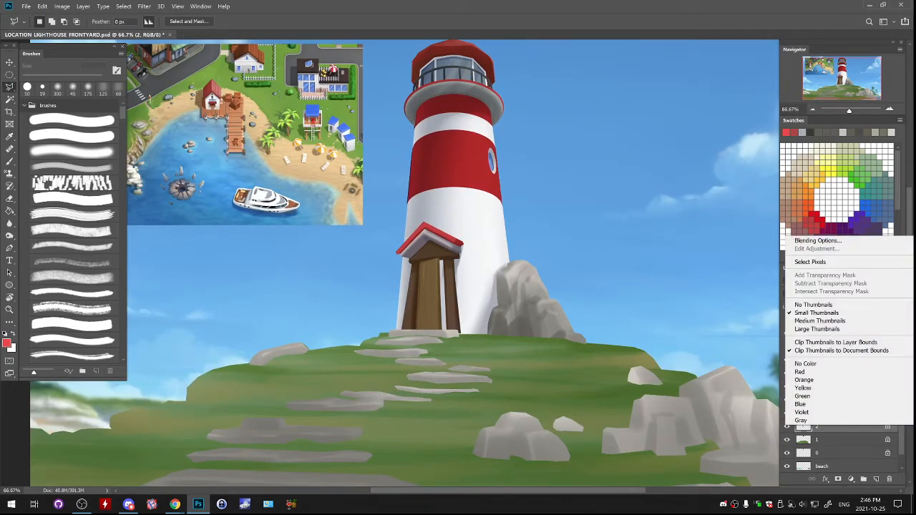
click(810, 262)
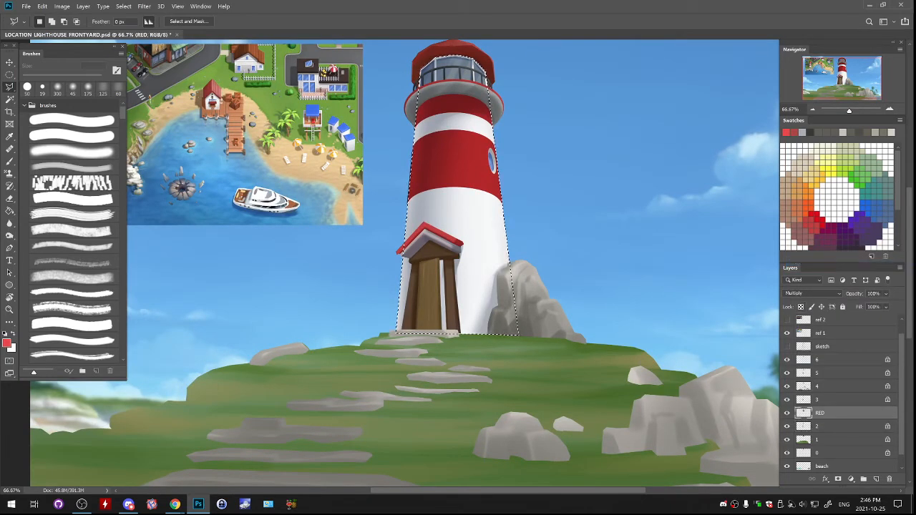
click(124, 5)
click(136, 43)
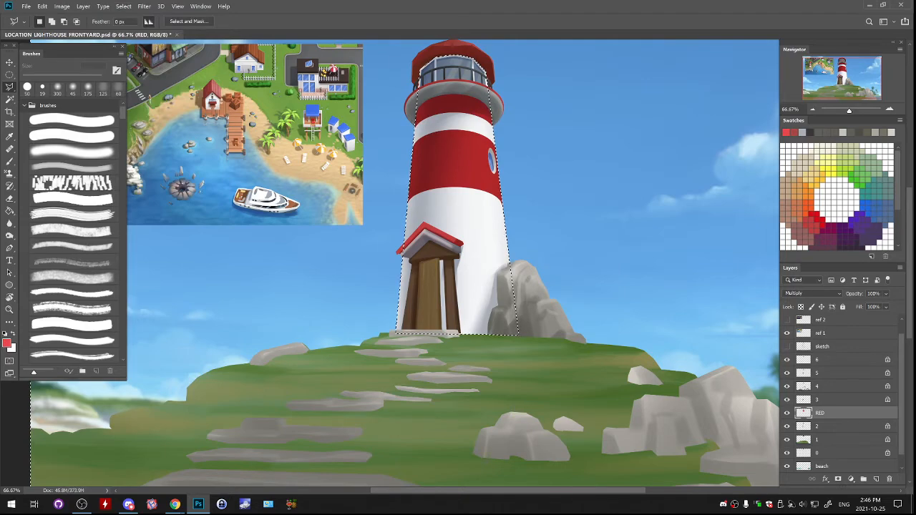
key(ctrl+d)
scroll(458, 246, up, 2)
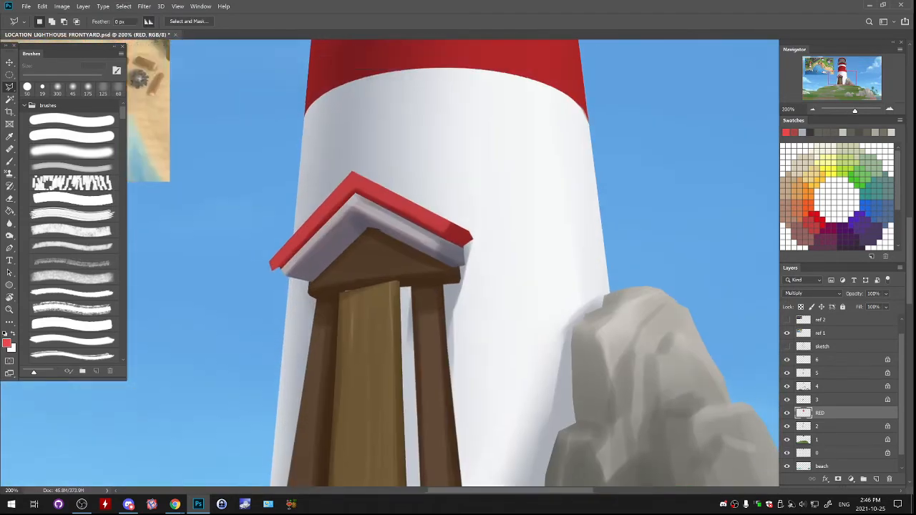
drag(459, 246, 447, 410)
- Set the eraser to the soft round brush at 700 px
key(ctrl+minus)
key(ctrl+minus)
key(ctrl+minus)
key(e)
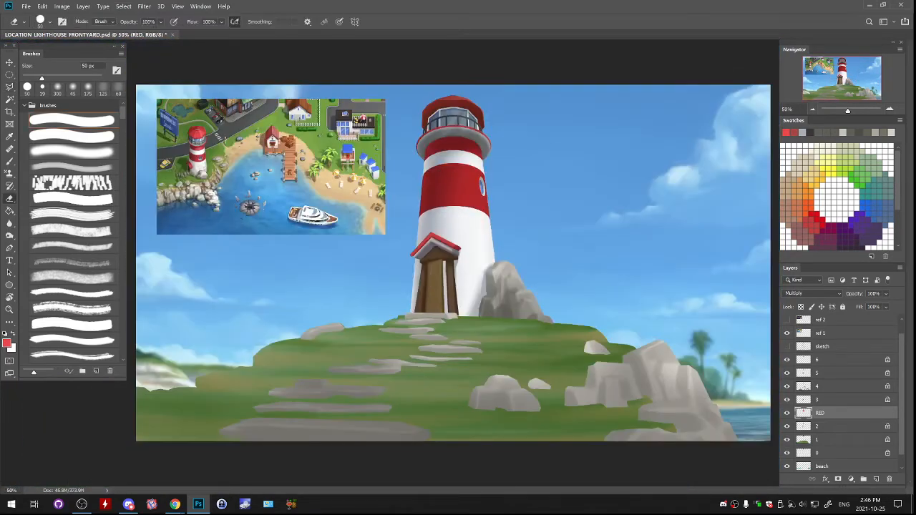
click(72, 152)
key(bracketright)
key(bracketright)
key(bracketright)
key(bracketright)
key(bracketright)
key(bracketright)
key(bracketright)
key(bracketright)
key(bracketright)
key(bracketright)
key(bracketright)
key(bracketright)
key(bracketright)
key(bracketright)
key(bracketright)
key(bracketright)
key(bracketright)
key(bracketright)
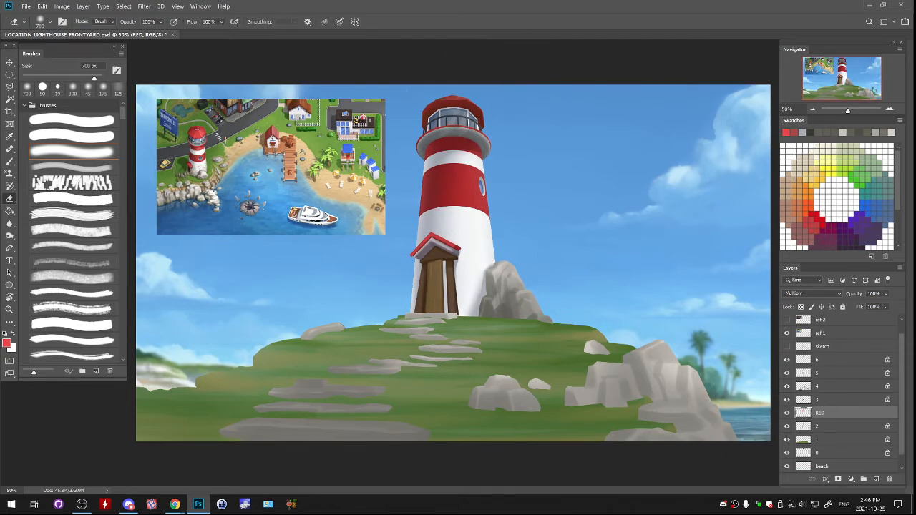
key(ctrl+plus)
drag(557, 219, 545, 299)
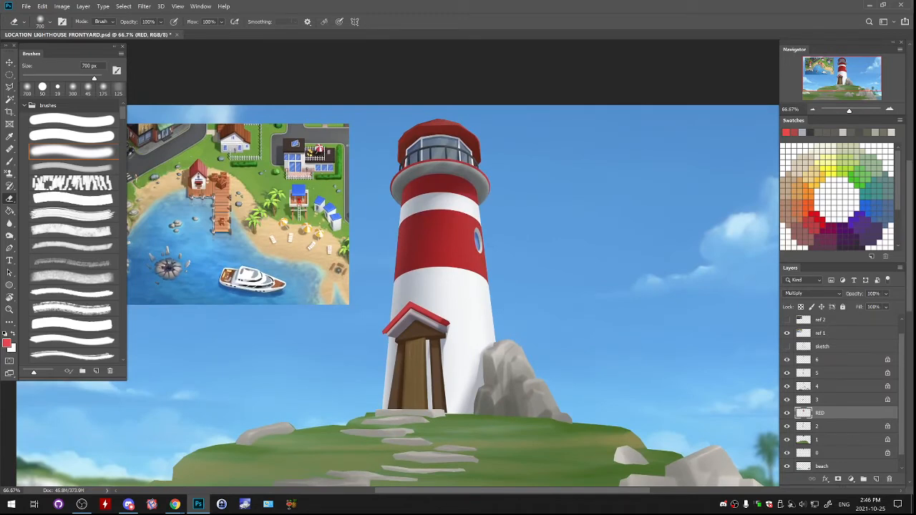
- Merge the RED layer down into layer 2 and duplicate the merged layer
key(ctrl+e)
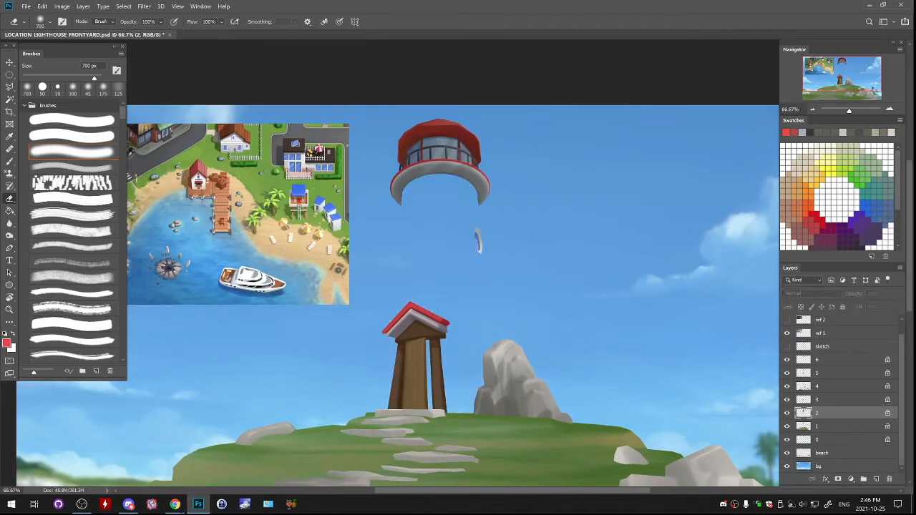
right_click(803, 413)
click(813, 74)
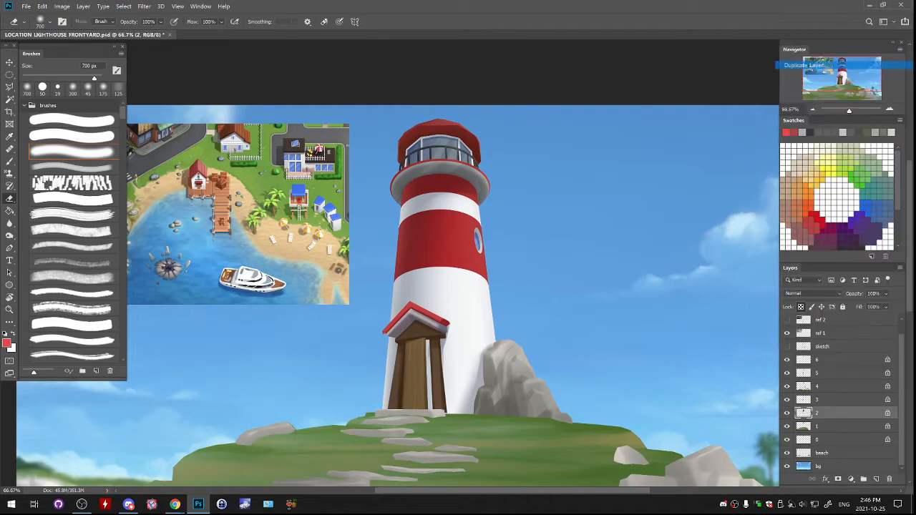
key(Return)
- Lower the duplicate layer's saturation to -20 with Hue/Saturation and merge it back into layer 2
click(61, 6)
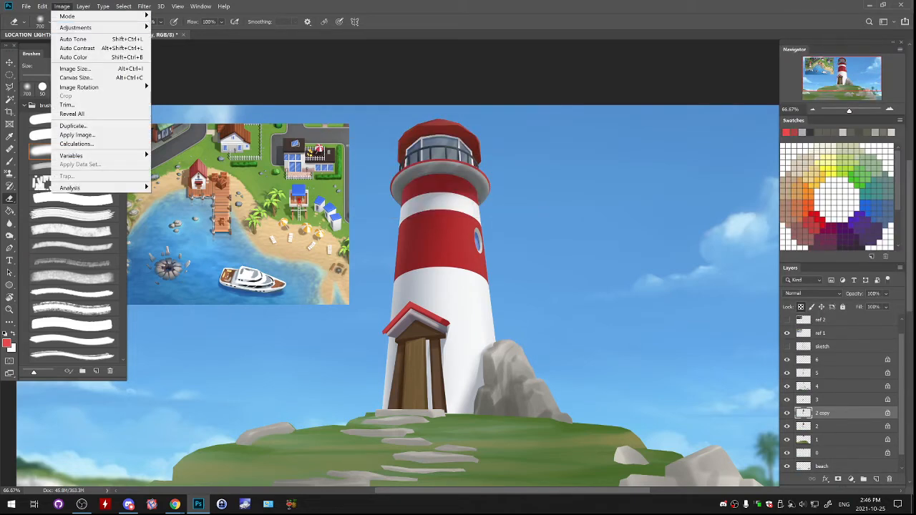
mouse_move(75, 27)
click(179, 74)
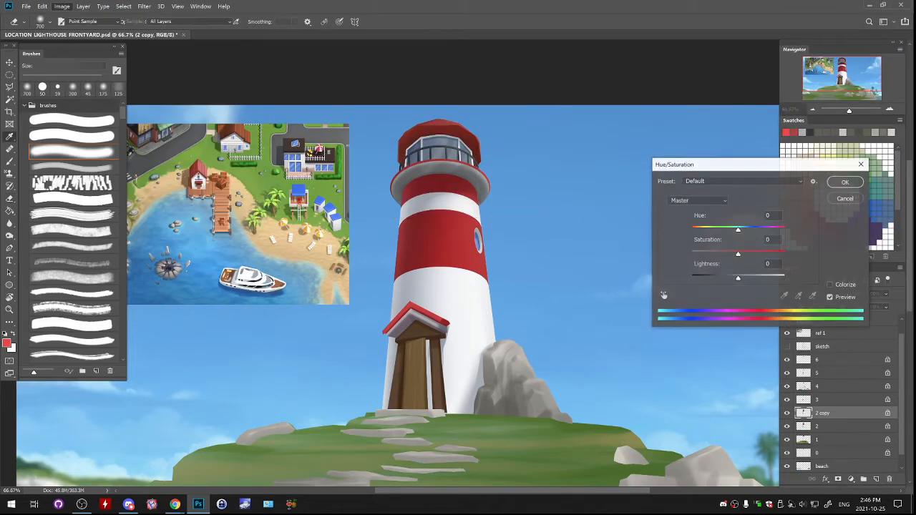
drag(738, 252, 729, 254)
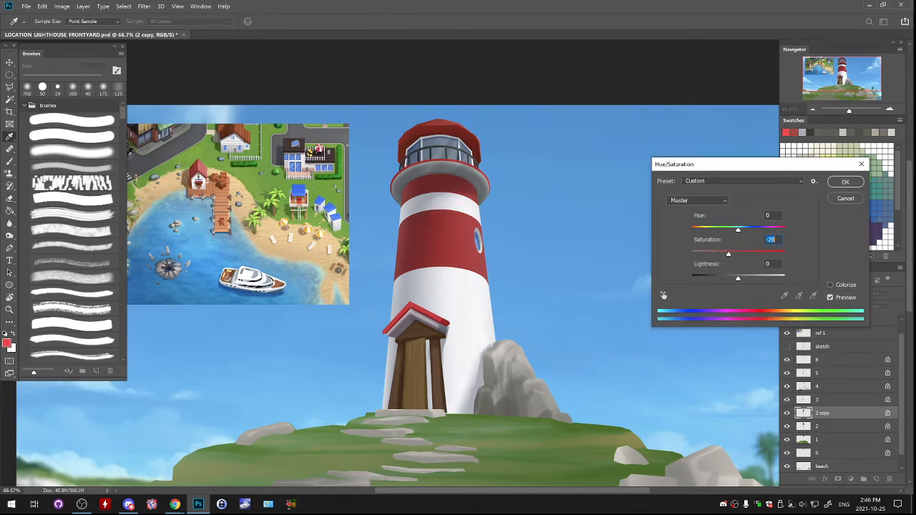
key(Return)
key(e)
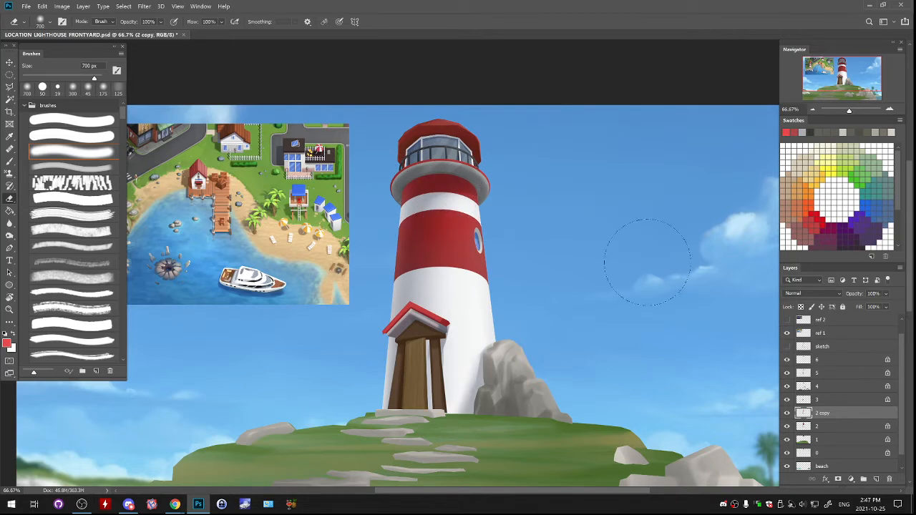
key(ctrl+e)
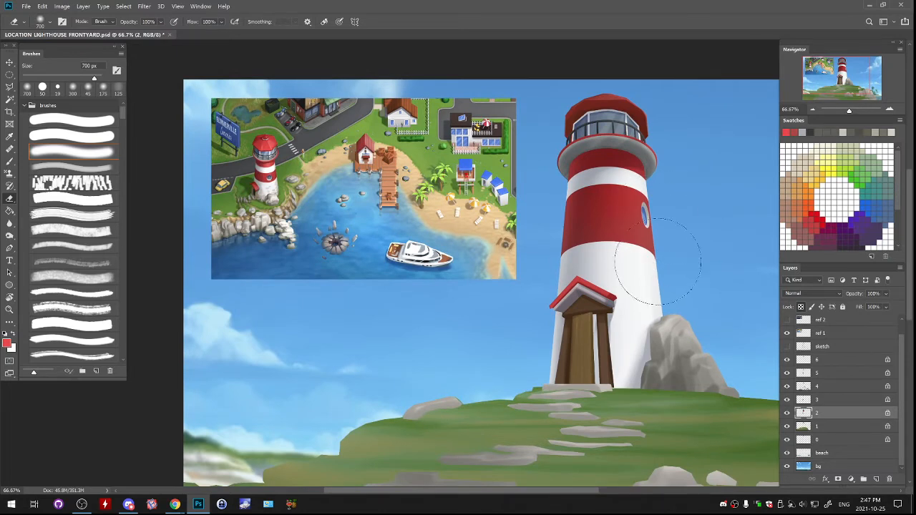
- Paint faint grey-brown tint on the lower tower around the door with the low-density brush enlarged to 900 px
key(b)
click(793, 204)
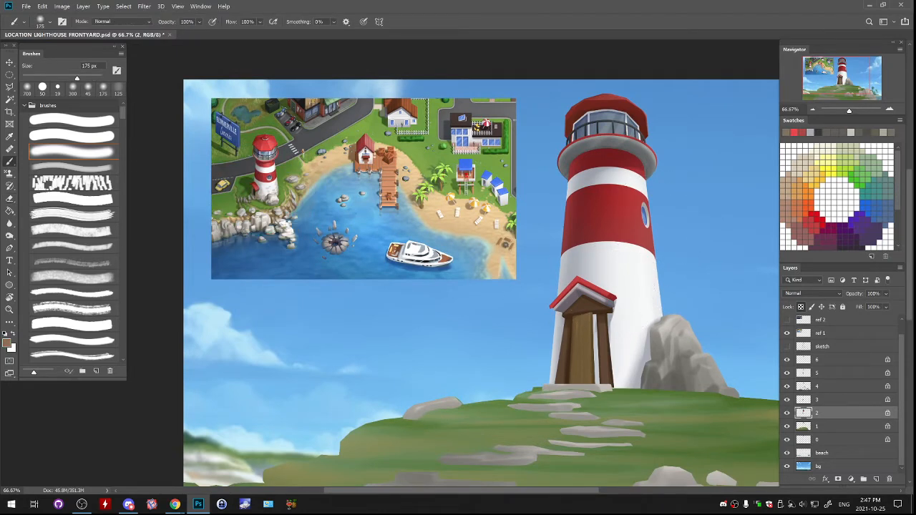
click(73, 168)
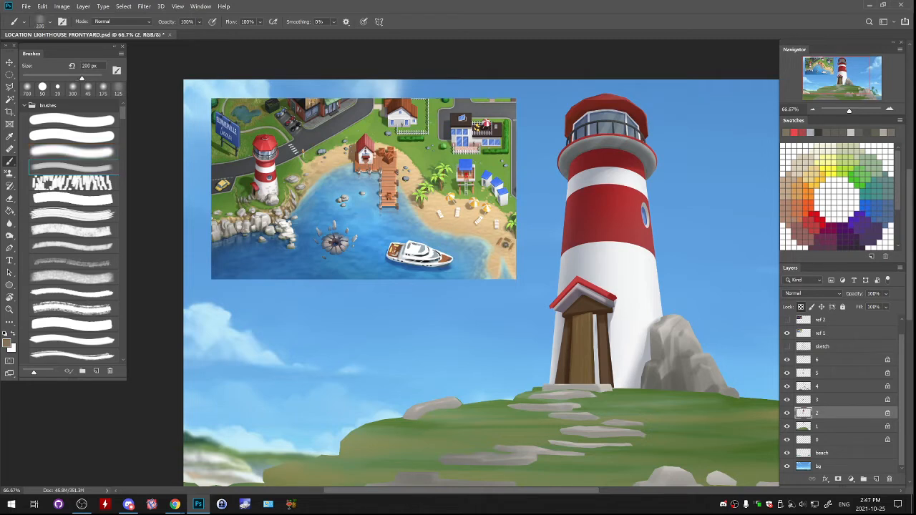
key(bracketright)
key(bracketright)
key(bracketright)
key(bracketright)
key(bracketright)
key(bracketright)
key(bracketright)
key(bracketright)
drag(601, 401, 634, 401)
key(ctrl+z)
mouse_move(478, 419)
mouse_down()
mouse_move(487, 358)
mouse_move(496, 390)
mouse_up()
mouse_move(617, 390)
mouse_down()
mouse_move(633, 379)
mouse_move(660, 292)
mouse_move(618, 334)
mouse_move(619, 348)
mouse_up()
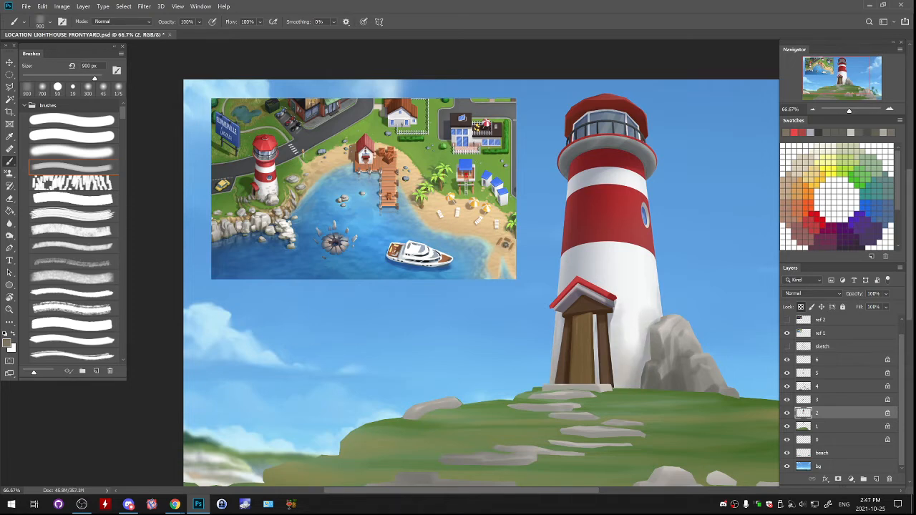
drag(614, 262, 614, 284)
mouse_move(639, 272)
mouse_down()
mouse_move(639, 284)
mouse_move(623, 285)
mouse_up()
key(ctrl+z)
key(ctrl+z)
- Paint subtle weathering patches over the tower's red and white bands at 400 px, and sample a grey from the reference picture
key(bracketleft)
key(bracketleft)
key(bracketleft)
key(bracketleft)
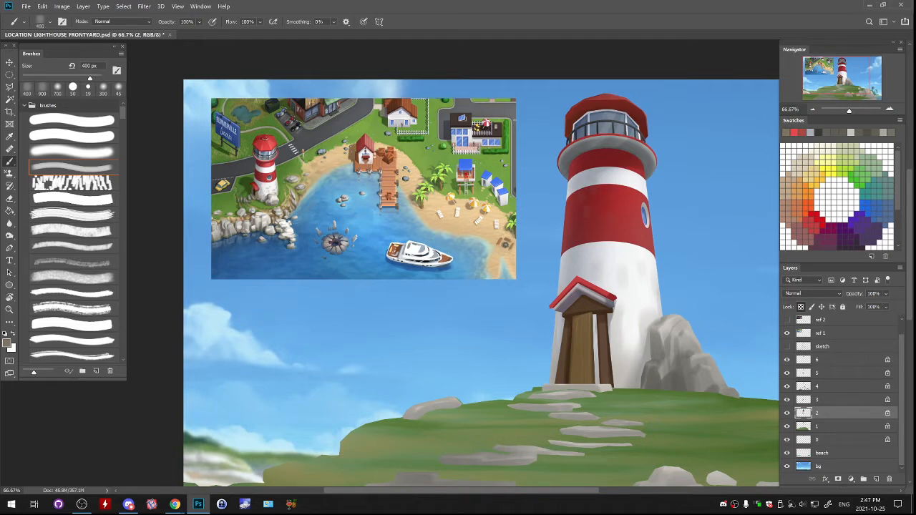
key(ctrl+plus)
drag(626, 264, 514, 210)
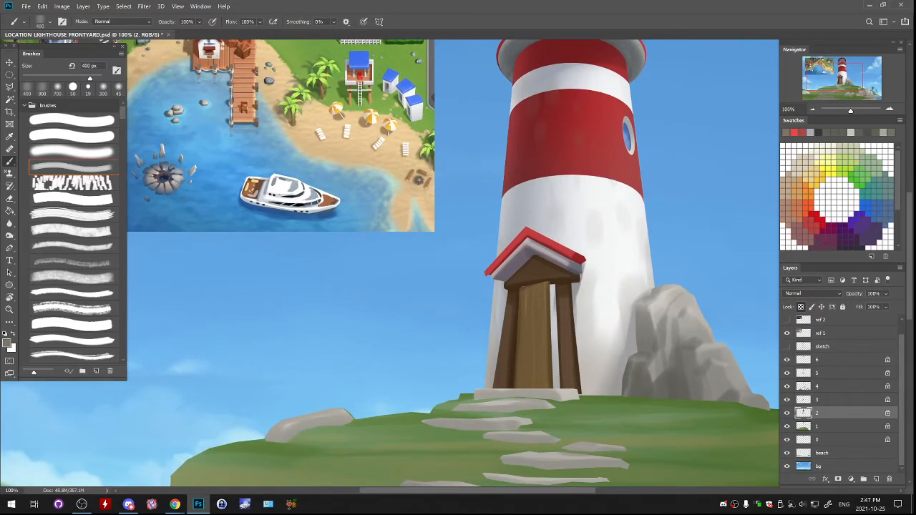
drag(537, 229, 702, 309)
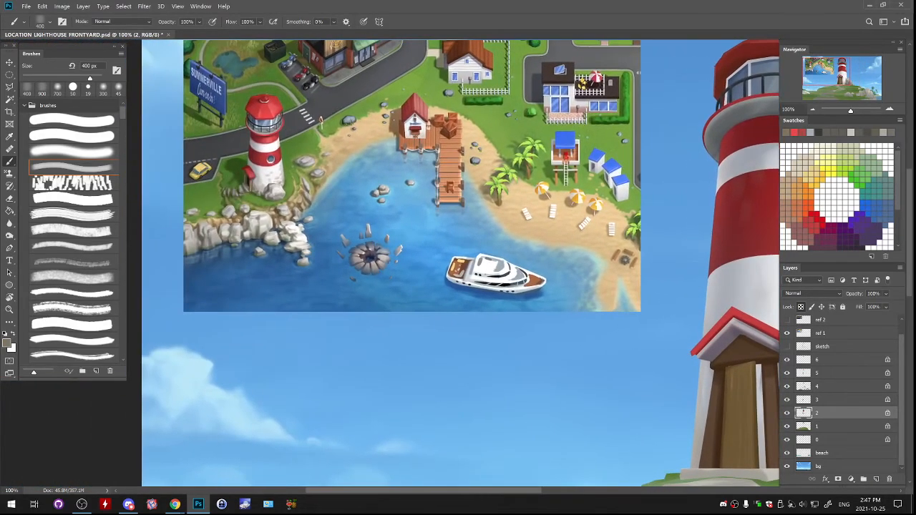
alt+click(368, 262)
drag(559, 329, 243, 241)
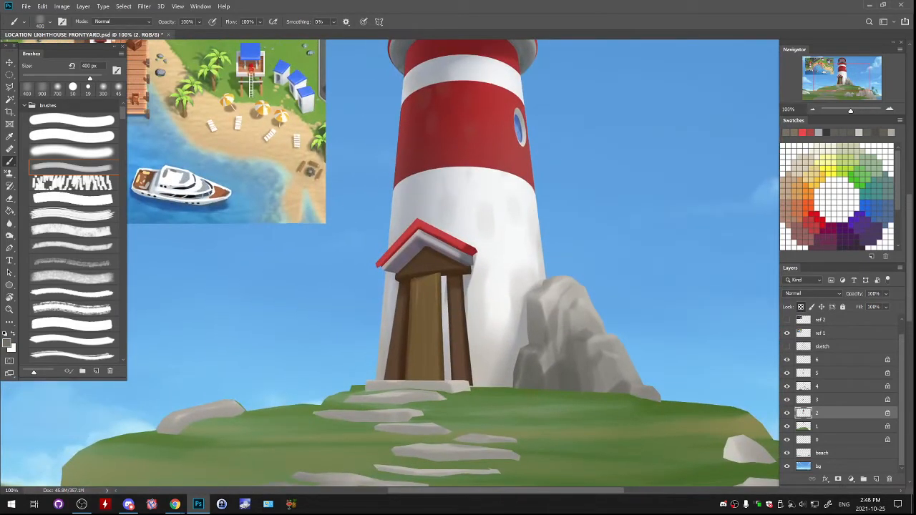
- On layer 4, outline a small rock with the Polygonal Lasso between the doorstep and the large rock and fill it light grey
key(l)
click(788, 386)
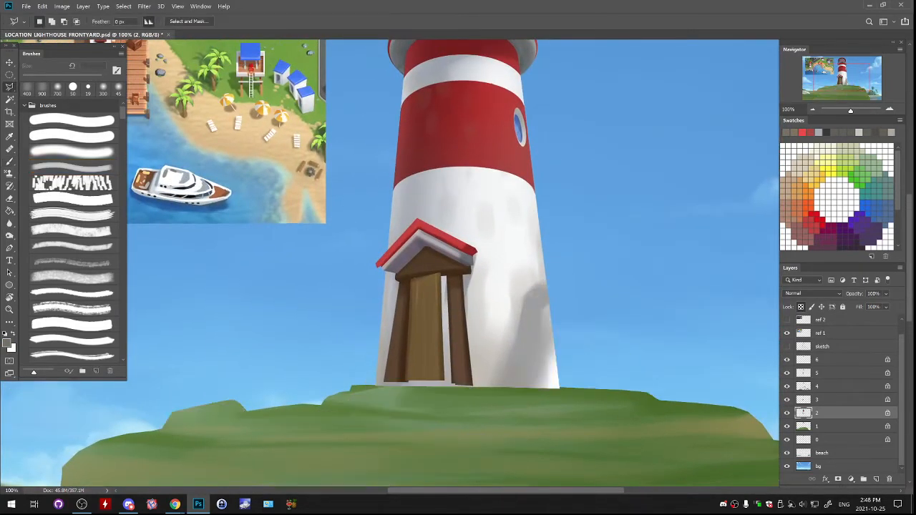
click(788, 387)
click(831, 386)
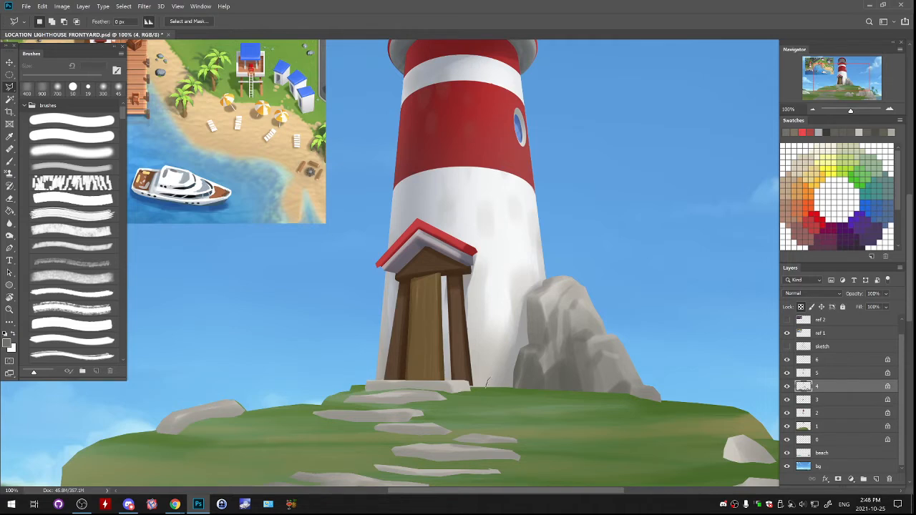
drag(509, 387, 487, 388)
key(g)
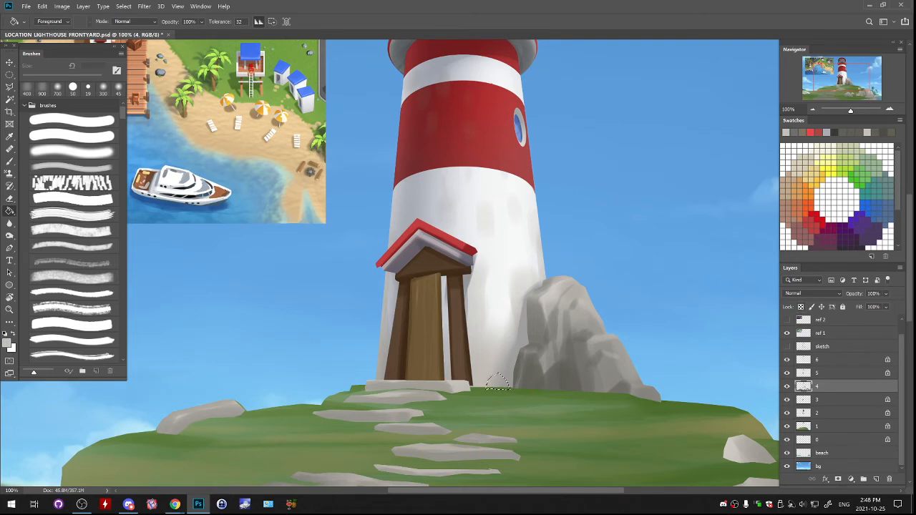
- Deselect and shade the small rock at the tower's base with darker grey strokes at 125 px, undoing the unwanted ones
key(ctrl+d)
key(b)
key(bracketleft)
key(bracketleft)
key(bracketleft)
key(bracketleft)
key(bracketleft)
key(bracketleft)
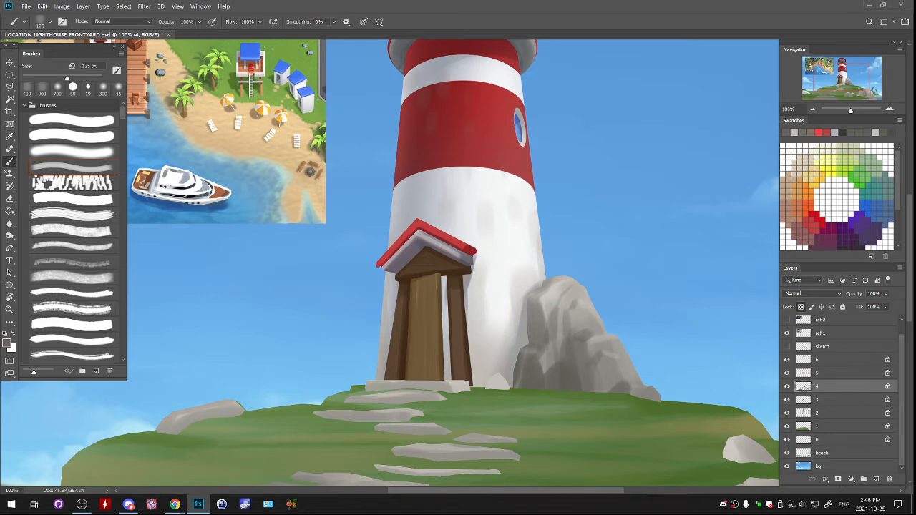
mouse_move(487, 388)
mouse_down()
mouse_move(492, 377)
mouse_move(508, 380)
mouse_move(492, 379)
mouse_up()
key(ctrl+z)
key(ctrl+z)
key(ctrl+z)
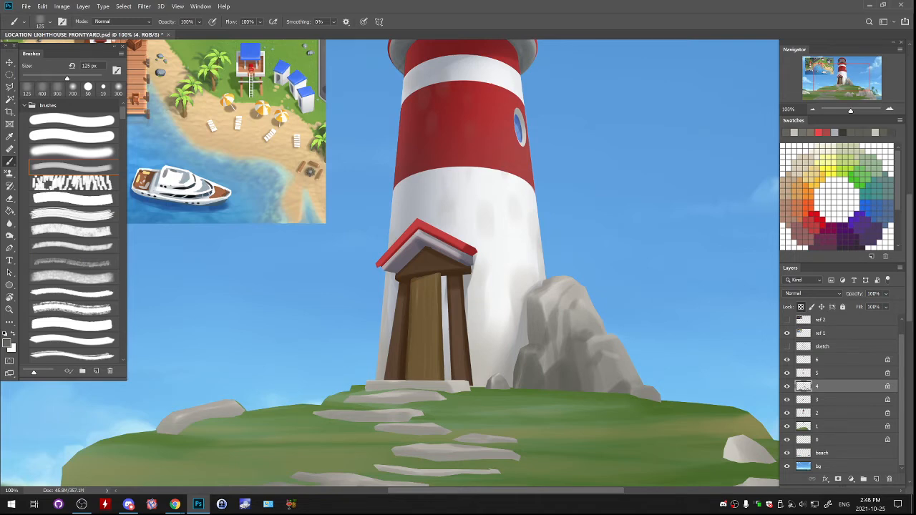
- Toggle layer 4 off and on and check the small rock in the whole scene and up close
click(787, 387)
click(787, 386)
drag(501, 322, 559, 270)
click(814, 109)
click(813, 110)
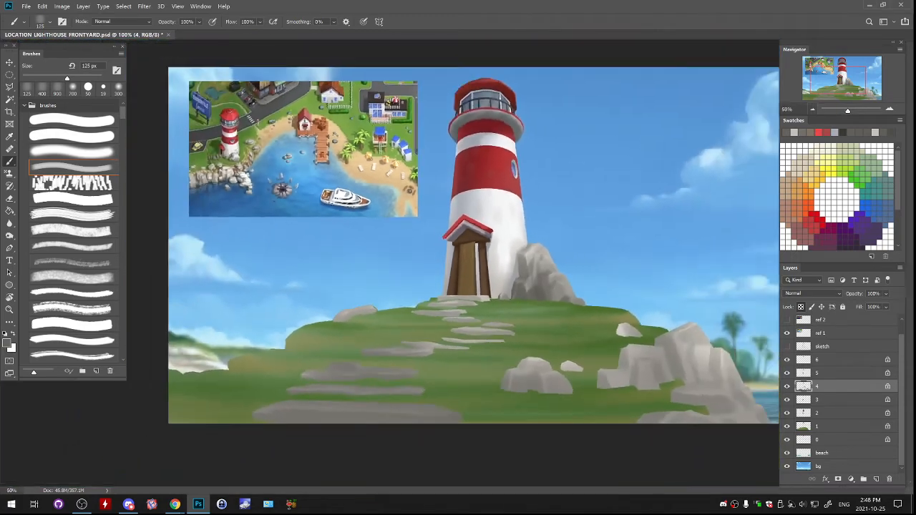
key(ctrl+plus)
key(ctrl+plus)
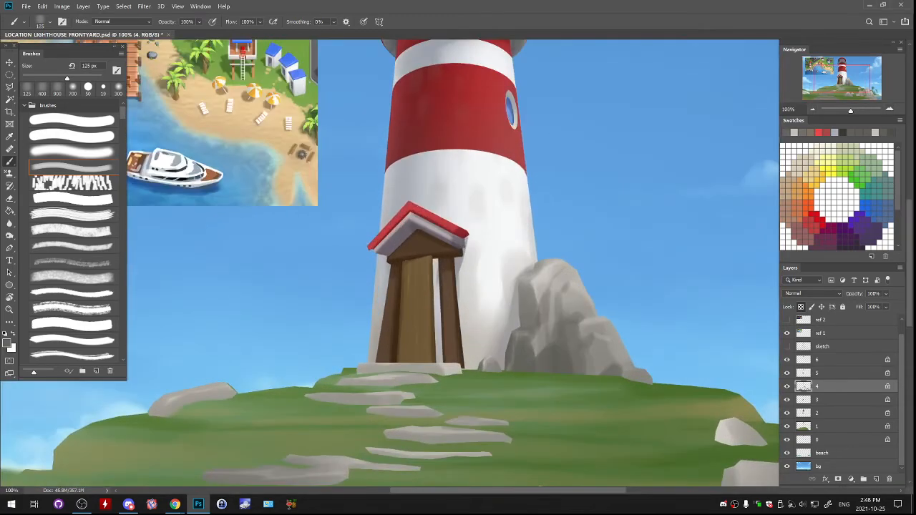
- Sample a stone grey from the rocks at the base of the reference lighthouse and return to the painted tower
drag(458, 280, 479, 350)
drag(322, 272, 709, 306)
drag(555, 80, 689, 102)
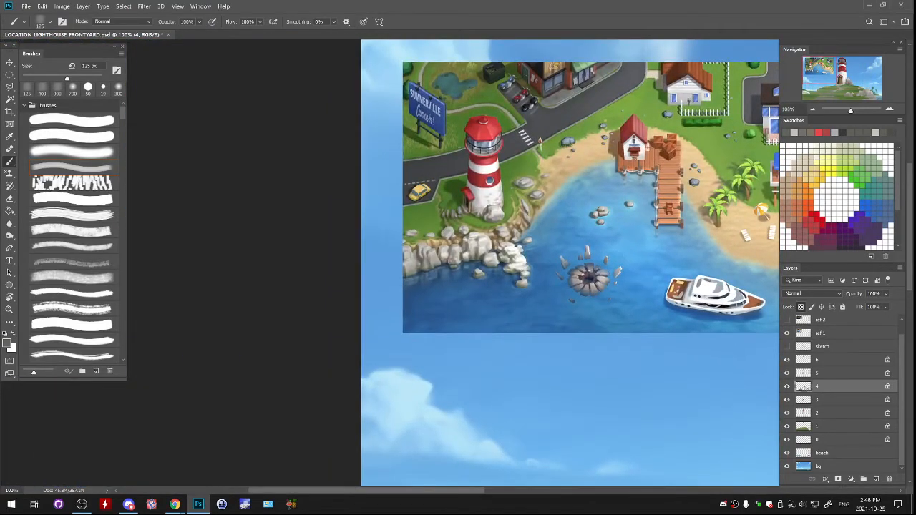
alt+click(499, 204)
alt+click(499, 205)
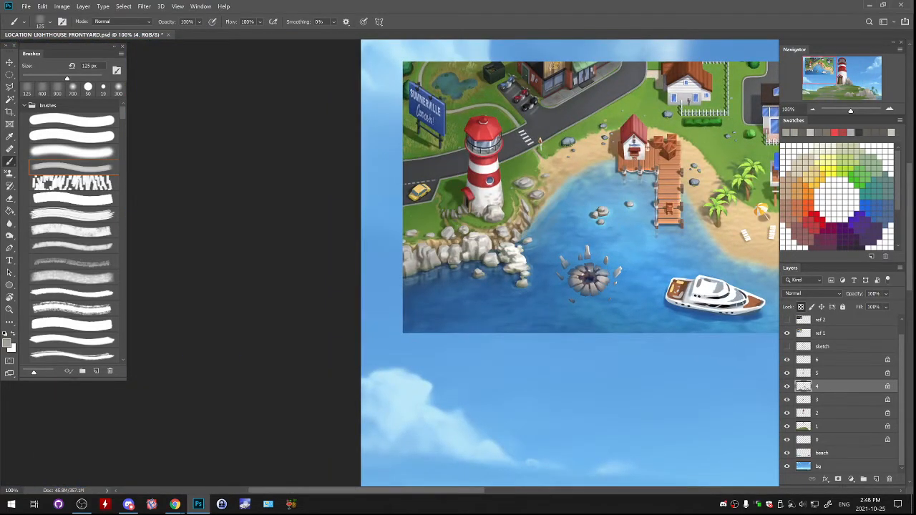
drag(666, 229, 143, 152)
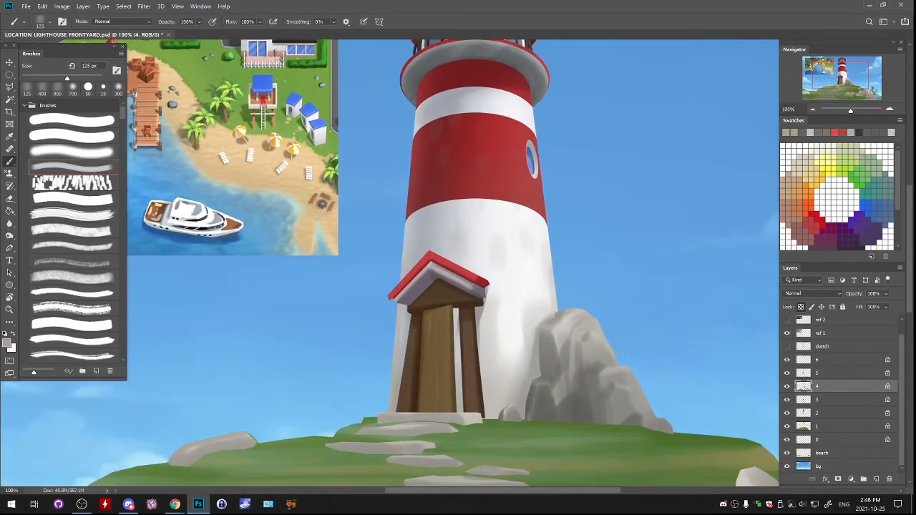
- Create a new layer above layer 2 and paint scattered grey-beige brick marks on the tower's lower white section at 125 px, undoing unwanted strokes
click(831, 427)
click(831, 413)
click(876, 479)
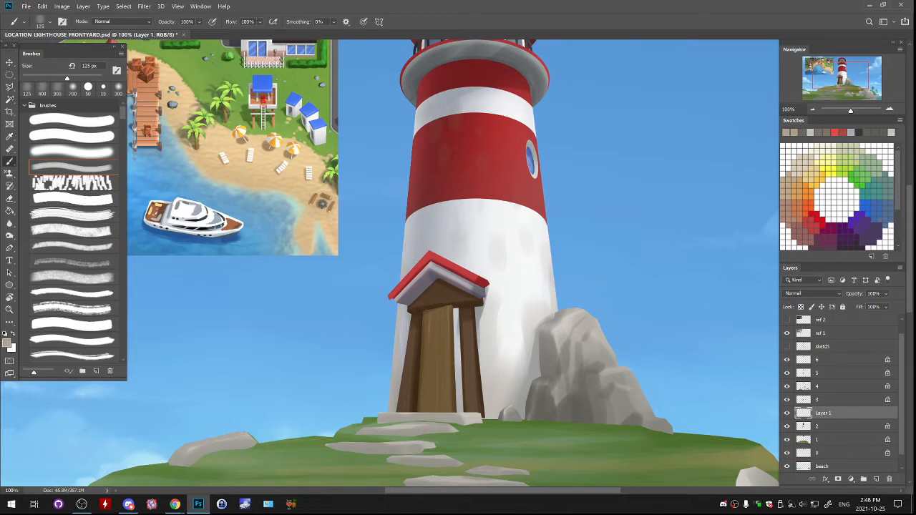
key(ctrl+z)
mouse_move(518, 265)
mouse_down()
mouse_move(534, 274)
mouse_move(522, 270)
mouse_move(522, 254)
mouse_move(506, 252)
mouse_move(548, 269)
mouse_up()
key(ctrl+z)
key(ctrl+z)
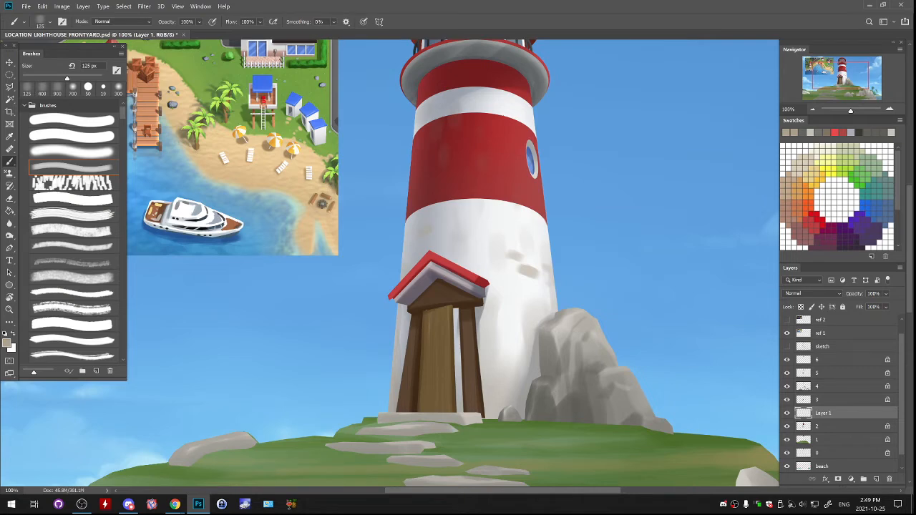
drag(464, 226, 474, 227)
drag(492, 270, 499, 271)
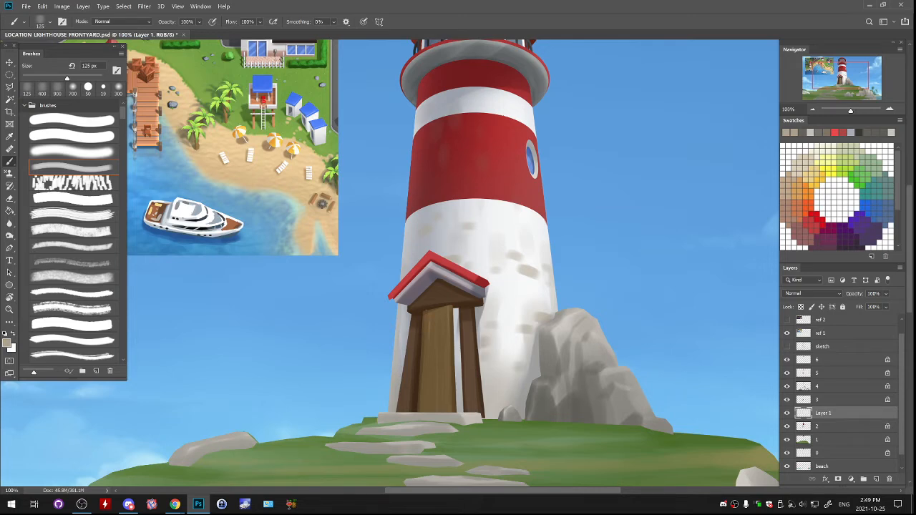
- Add smaller brick marks across both white sections of the tower at 80 px and check them in the whole scene
key(bracketleft)
key(bracketleft)
key(bracketleft)
drag(505, 216, 528, 273)
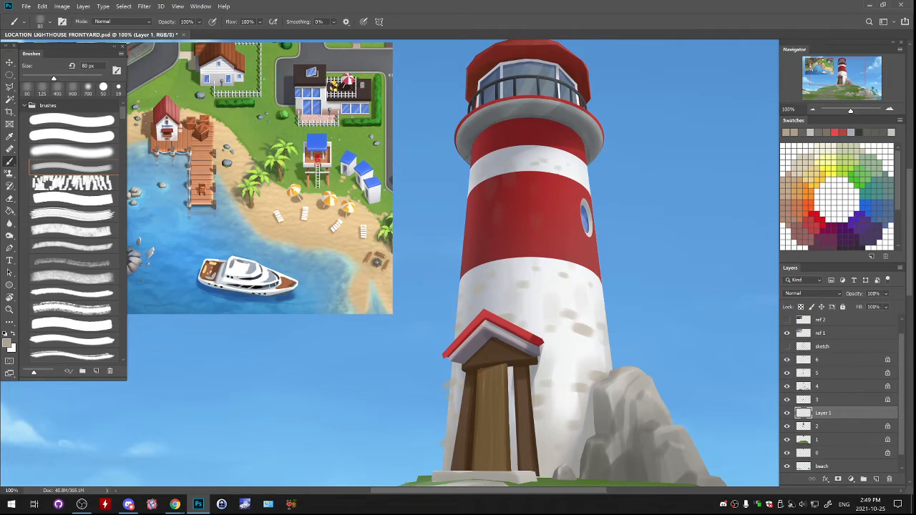
key(ctrl+minus)
key(ctrl+minus)
key(ctrl+minus)
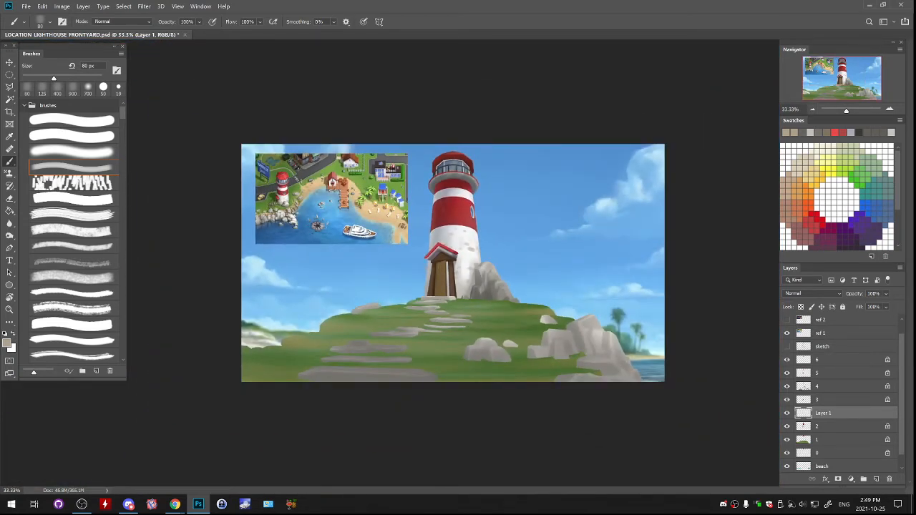
key(ctrl+plus)
key(ctrl+plus)
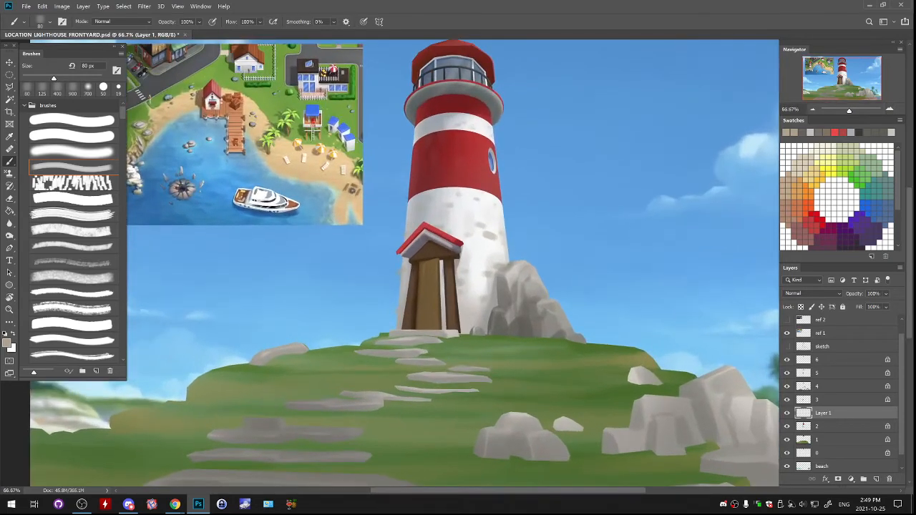
key(ctrl+plus)
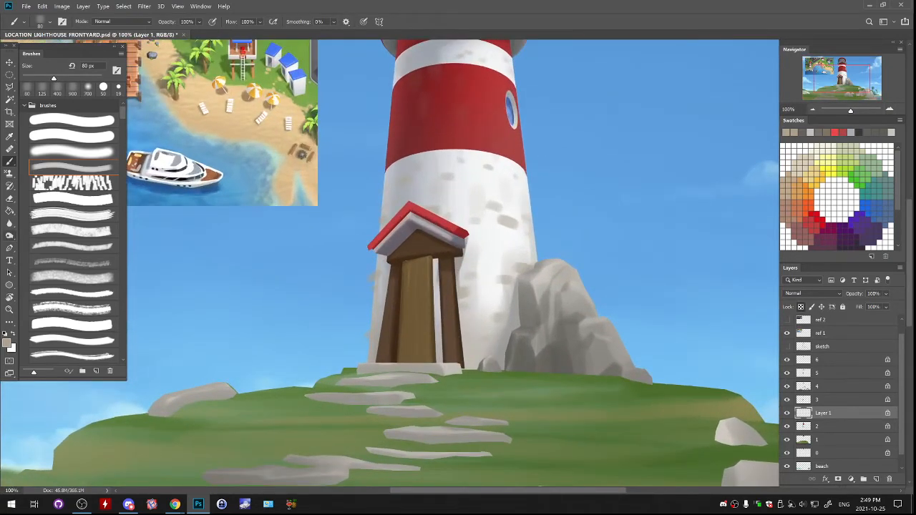
- Darken the brick marks along the tower's shaded edge with transparency locked, using a 300 px midtone tool and a 200 px brush
key(o)
drag(458, 236, 448, 308)
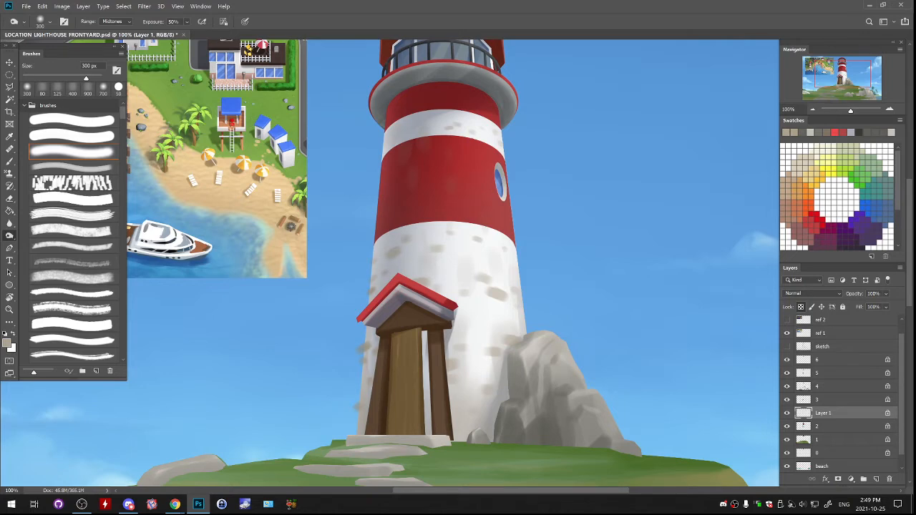
drag(353, 345, 350, 410)
key(b)
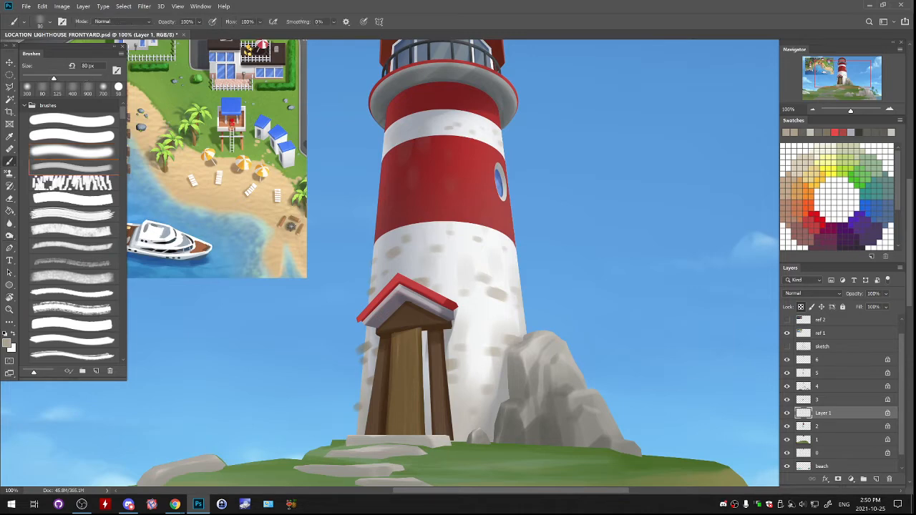
key(bracketright)
key(bracketright)
key(bracketright)
key(bracketright)
key(bracketright)
key(bracketright)
alt+click(367, 346)
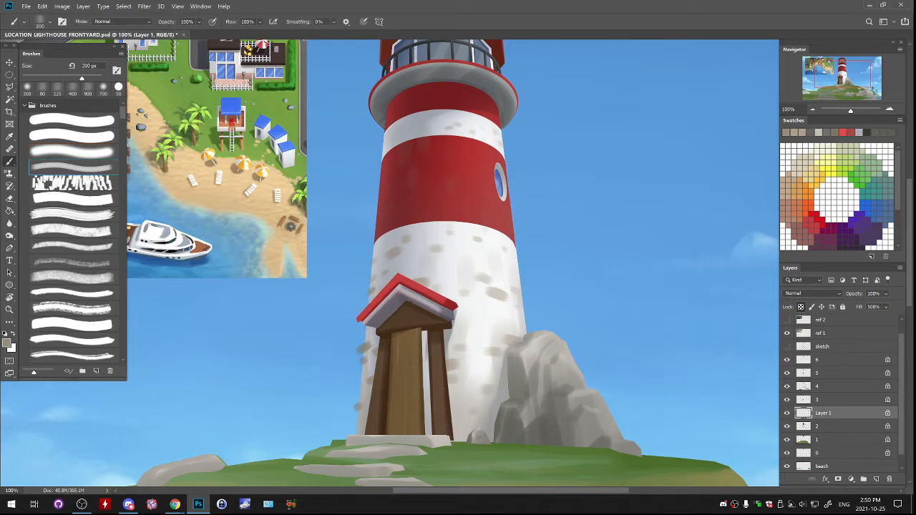
- Unlock the layer's transparency and touch up the brick marks on the white wall at 80 px, undoing the stroke on the red stripe
key(slash)
key(bracketleft)
key(bracketleft)
key(bracketleft)
key(bracketleft)
key(bracketleft)
key(bracketleft)
key(bracketleft)
key(bracketleft)
key(bracketleft)
key(bracketleft)
key(bracketleft)
key(bracketleft)
drag(443, 265, 517, 254)
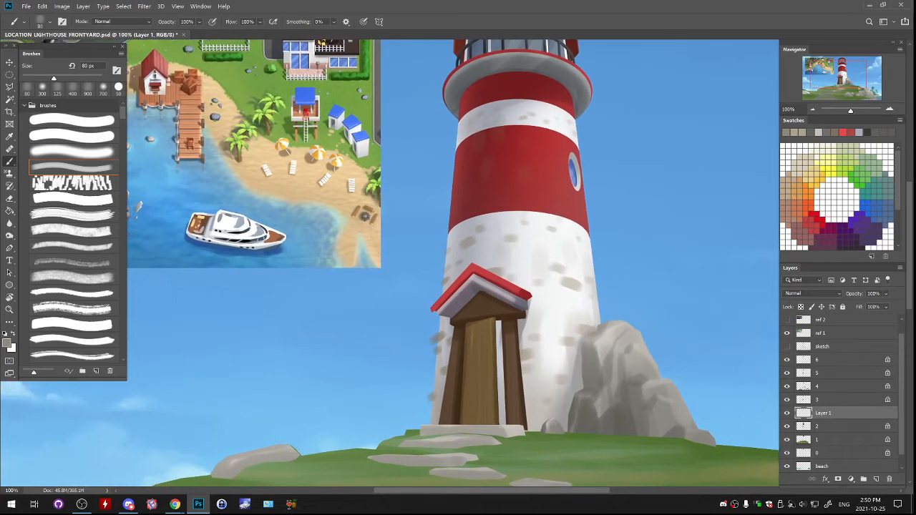
drag(528, 200, 540, 201)
key(ctrl+z)
drag(458, 265, 443, 302)
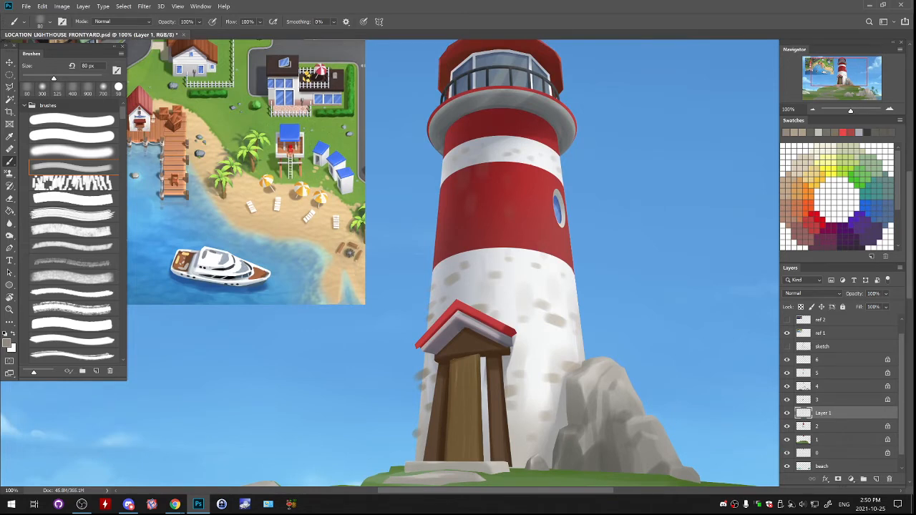
drag(458, 265, 463, 219)
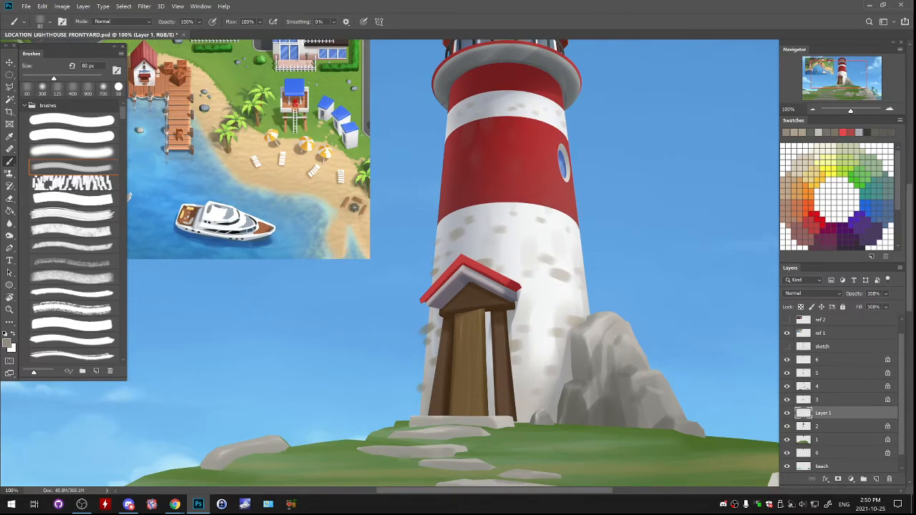
- Load layer 2's pixels as a selection, invert it to clear the brick marks spilling outside the tower, and deselect
right_click(803, 413)
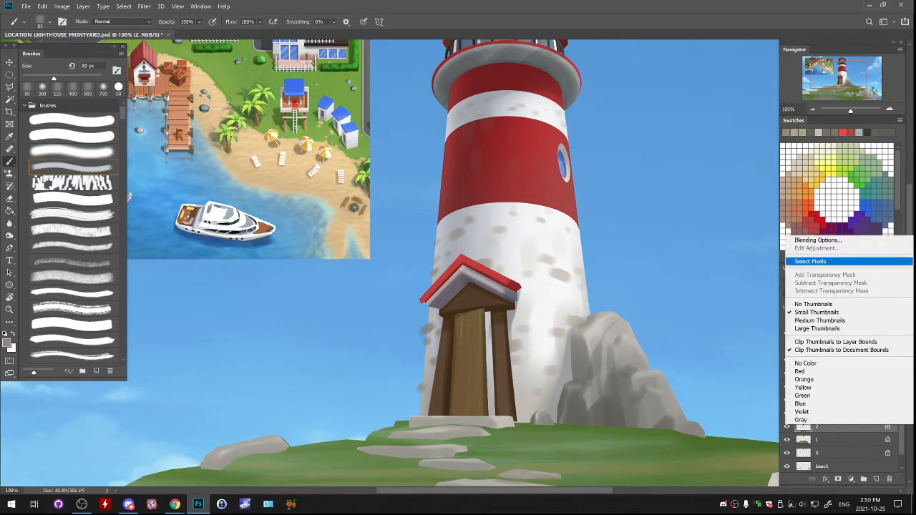
click(809, 262)
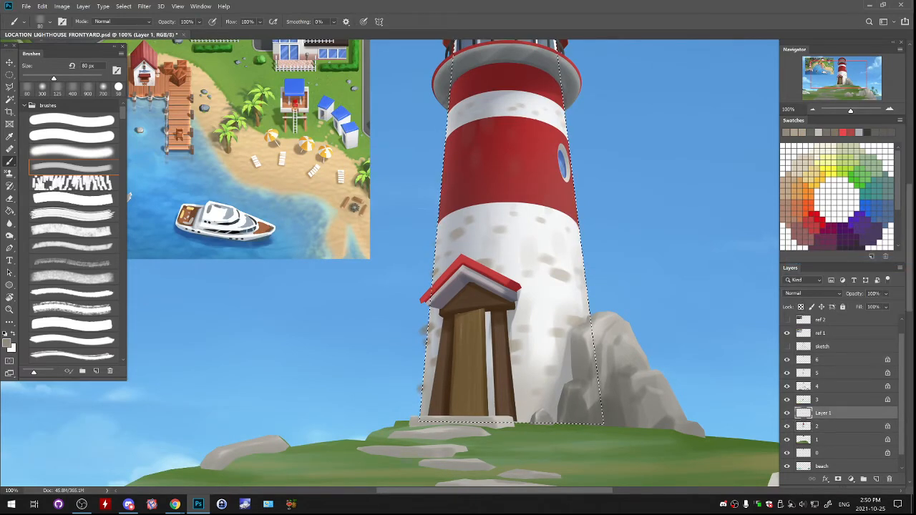
click(124, 7)
click(134, 42)
key(ctrl+d)
key(ctrl+minus)
key(ctrl+minus)
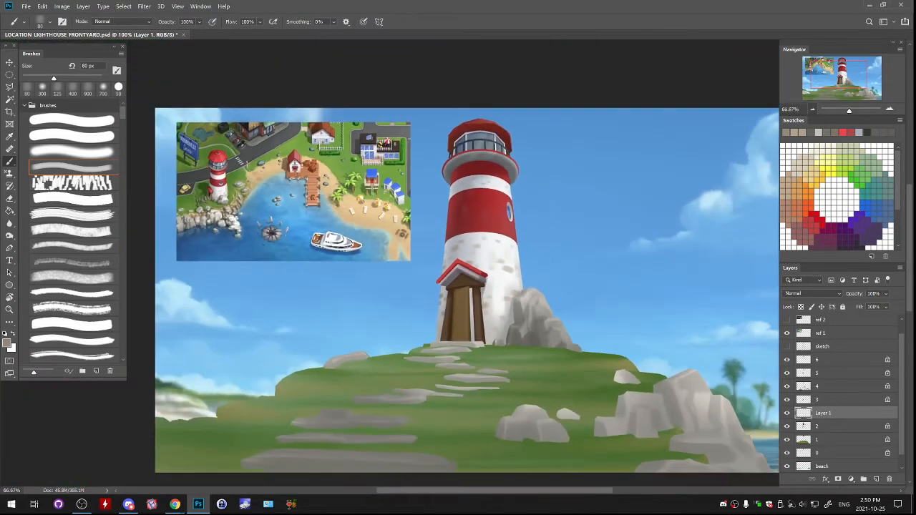
- Soften the brick marks on the tower with a soft 700 px eraser
key(e)
mouse_move(379, 206)
mouse_down()
mouse_move(396, 227)
mouse_move(394, 305)
mouse_up()
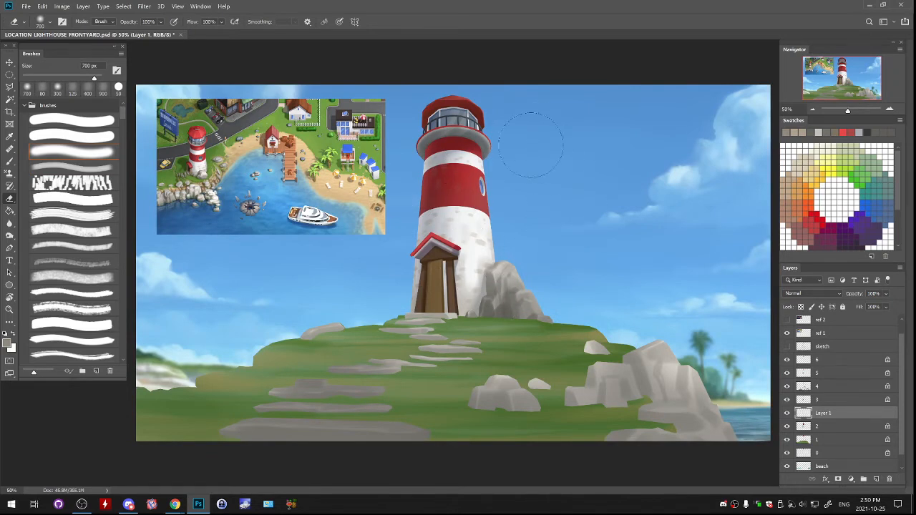
key(ctrl+plus)
key(ctrl+plus)
key(ctrl+plus)
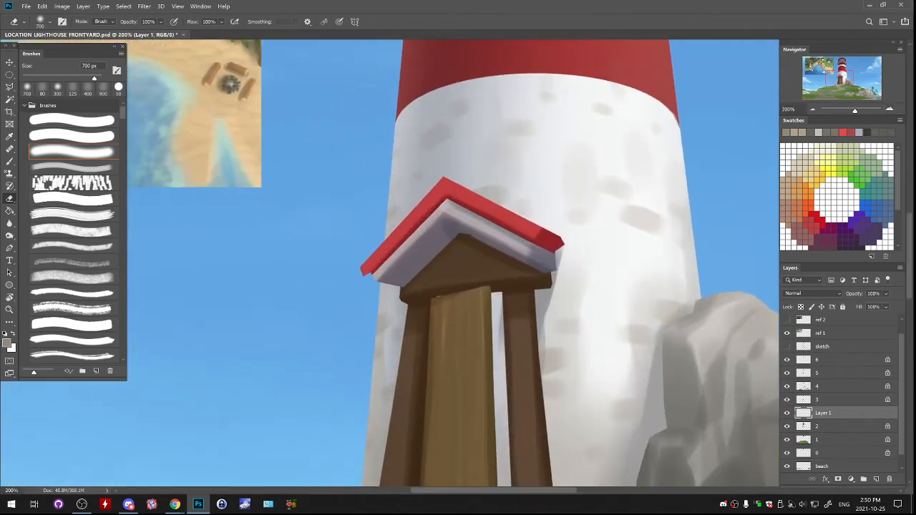
- Sample a light wall tone beside the porch, adjust it to a darker grey-brown, and add a new layer above the brick marks
drag(444, 286, 422, 260)
key(b)
alt+click(558, 315)
click(7, 344)
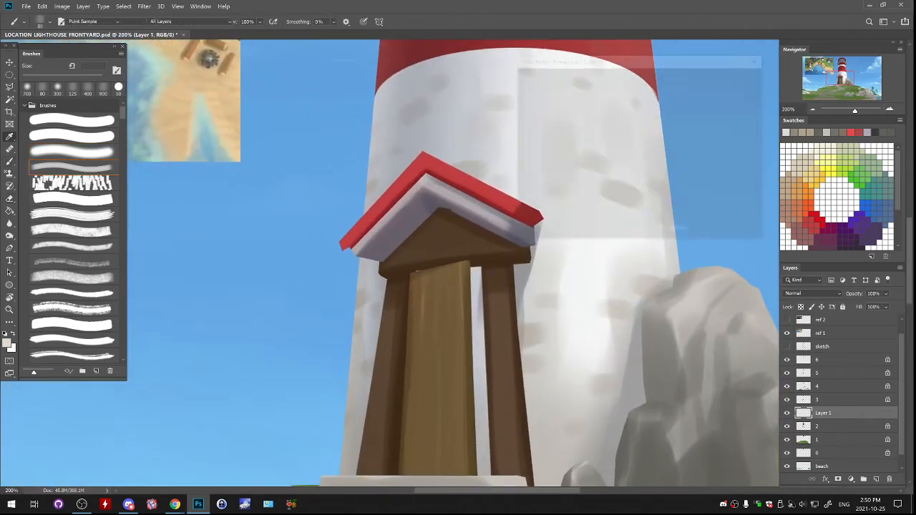
click(527, 146)
click(734, 77)
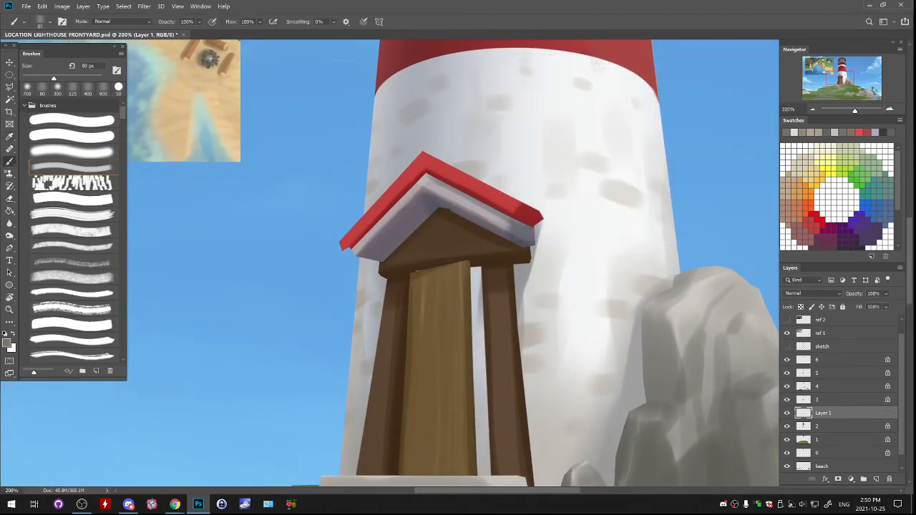
click(877, 479)
- Define the edges of the large brick above the rock with light grey strokes at 60 px, undoing the unwanted ones
key(bracketleft)
drag(604, 181, 600, 199)
key(ctrl+z)
key(ctrl+z)
alt+click(599, 194)
alt+click(604, 183)
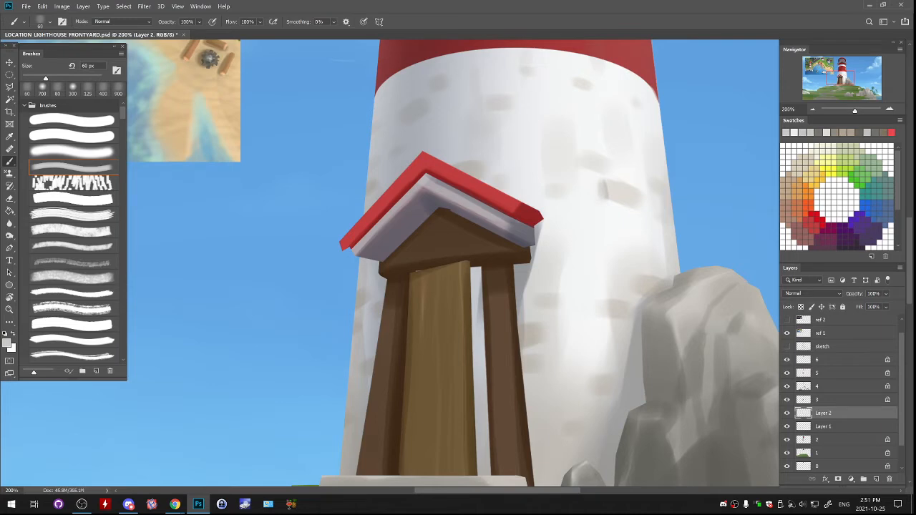
key(ctrl+z)
- Refine the undersides of the large brick and the one above it with thin 35 px strokes, undoing the unwanted one
key(bracketleft)
key(bracketleft)
drag(609, 202, 625, 204)
drag(582, 168, 602, 170)
key(ctrl+z)
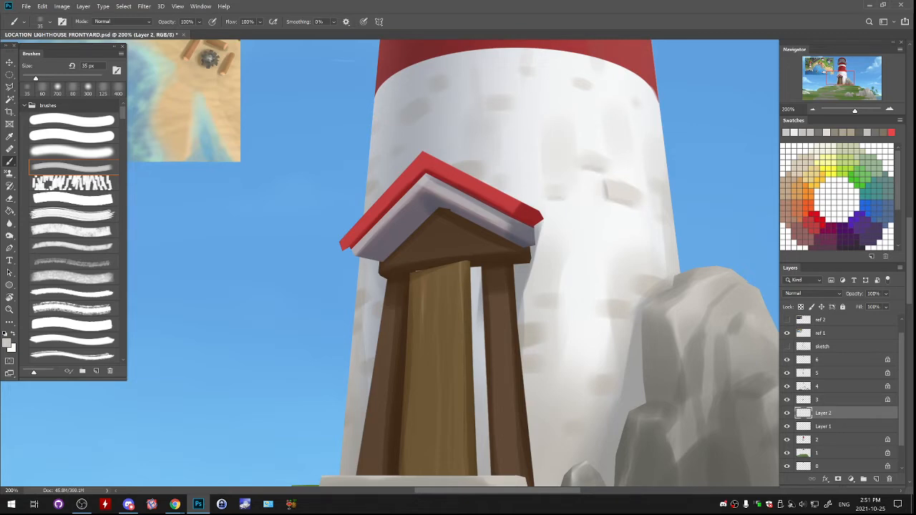
- Sharpen the brick marks beside the rock and the door post with sampled greys at 35 px, checking them in the whole scene
alt+click(639, 318)
mouse_move(595, 317)
mouse_down()
mouse_move(620, 318)
mouse_move(646, 296)
mouse_move(623, 256)
mouse_up()
key(ctrl+z)
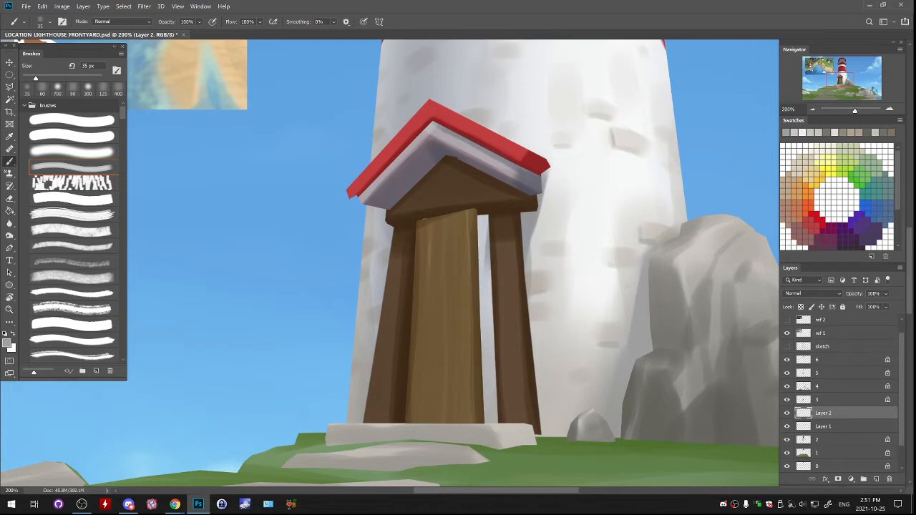
drag(535, 295, 546, 294)
key(ctrl+minus)
key(ctrl+minus)
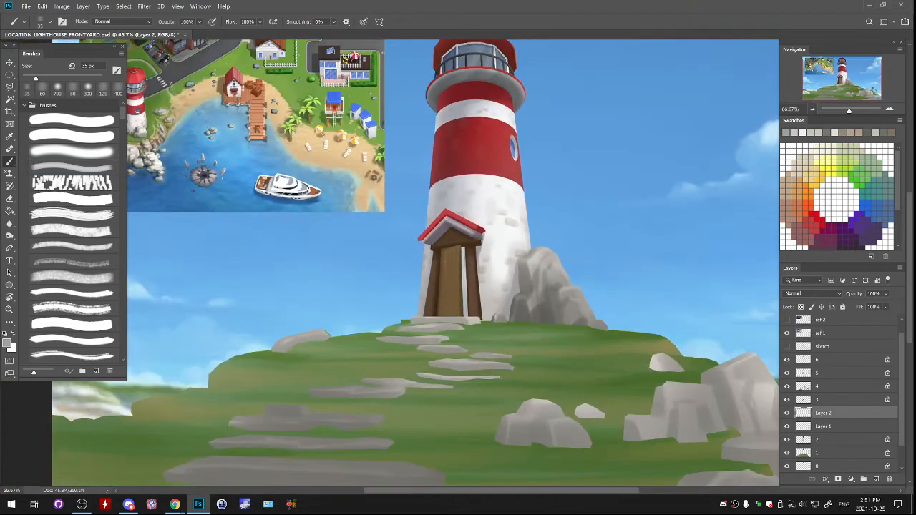
mouse_move(465, 251)
mouse_down()
mouse_move(484, 326)
mouse_move(501, 235)
mouse_move(371, 304)
mouse_up()
key(ctrl+plus)
key(ctrl+plus)
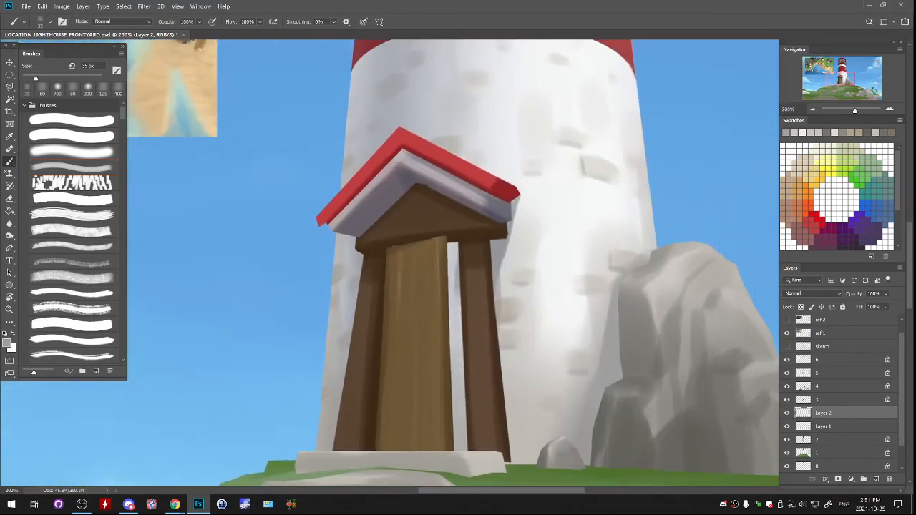
- Sample the porch post's dark brown and the roof's dark red, and merge the brick-edge layer into the brick-mark layer below
alt+click(490, 252)
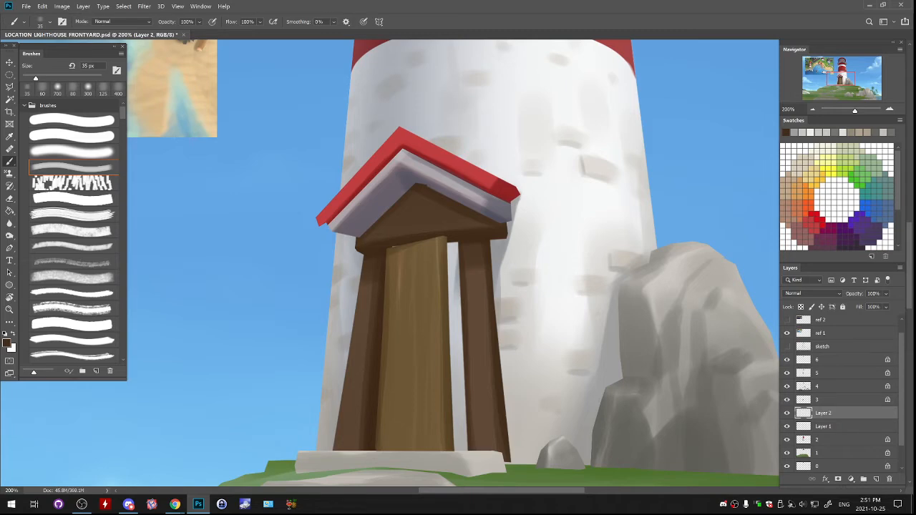
mouse_move(494, 186)
mouse_down()
mouse_move(456, 381)
mouse_move(493, 333)
mouse_move(524, 354)
mouse_move(603, 238)
mouse_up()
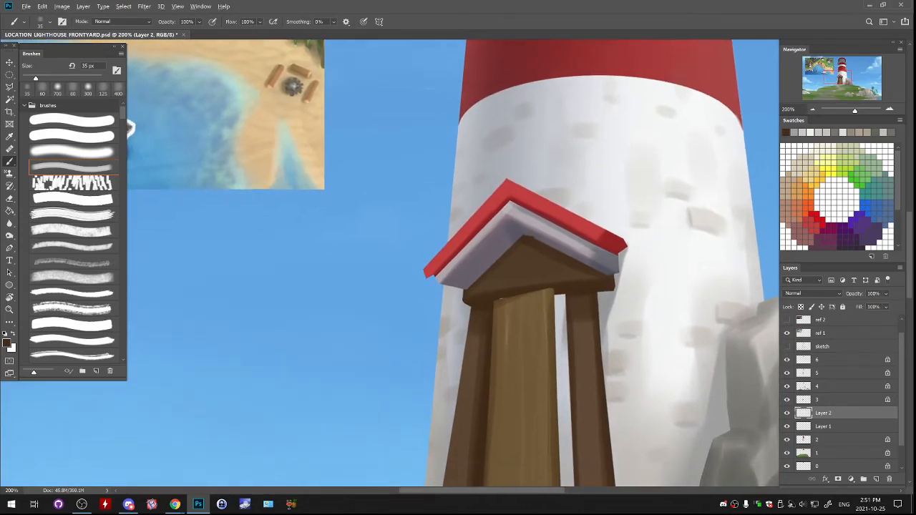
alt+click(611, 240)
click(787, 413)
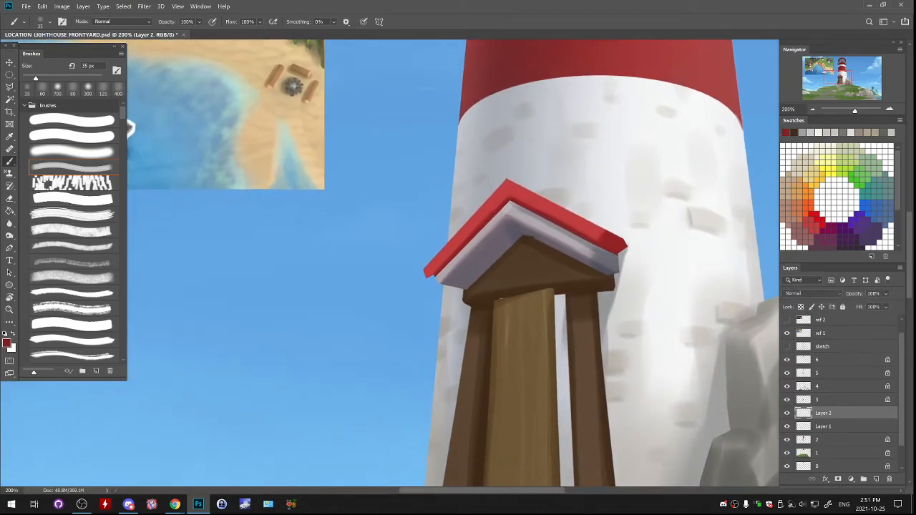
mouse_move(609, 300)
mouse_down()
mouse_move(581, 208)
mouse_move(562, 214)
mouse_up()
key(ctrl+e)
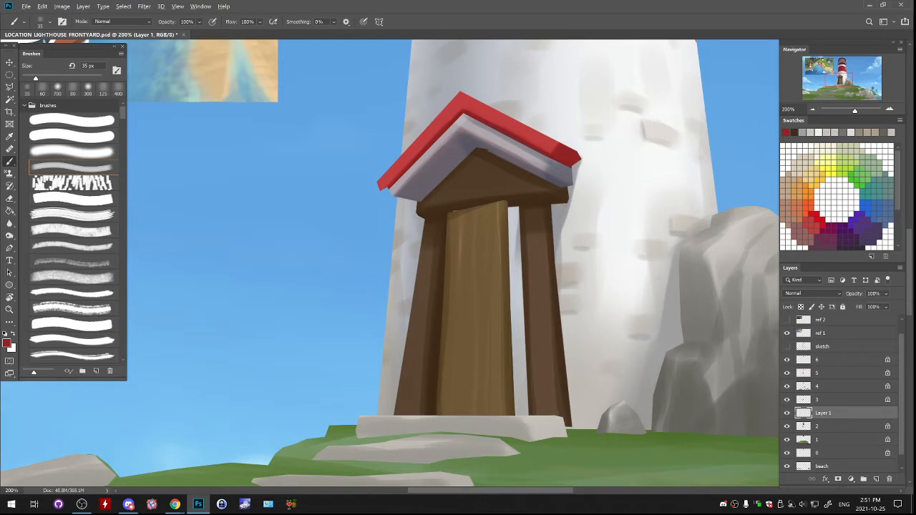
- Sample a dark grey from the large rock and try shading the tower wall beside it, enlarging the brush to 60 px
alt+click(692, 266)
drag(681, 242, 672, 305)
key(ctrl+z)
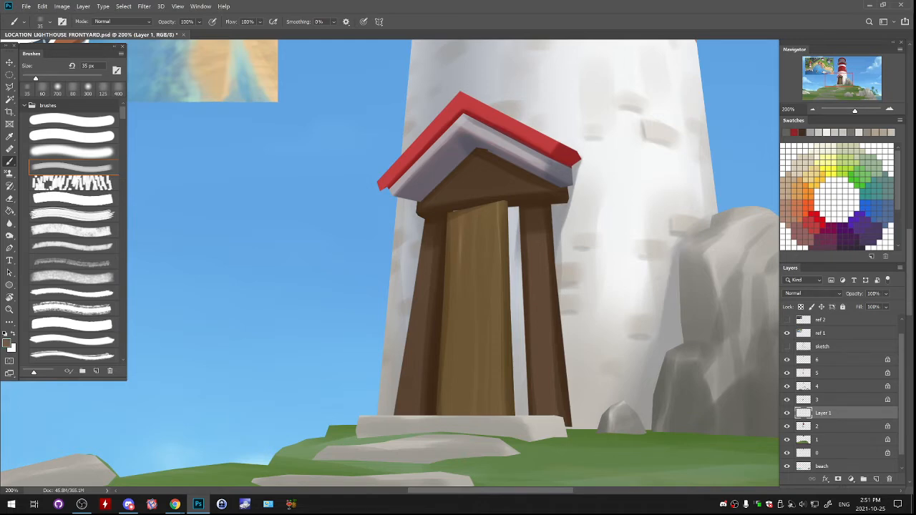
key(bracketright)
key(bracketright)
key(bracketright)
key(bracketright)
mouse_move(710, 216)
mouse_down()
mouse_move(684, 243)
mouse_move(675, 312)
mouse_up()
key(bracketright)
key(ctrl+minus)
key(ctrl+minus)
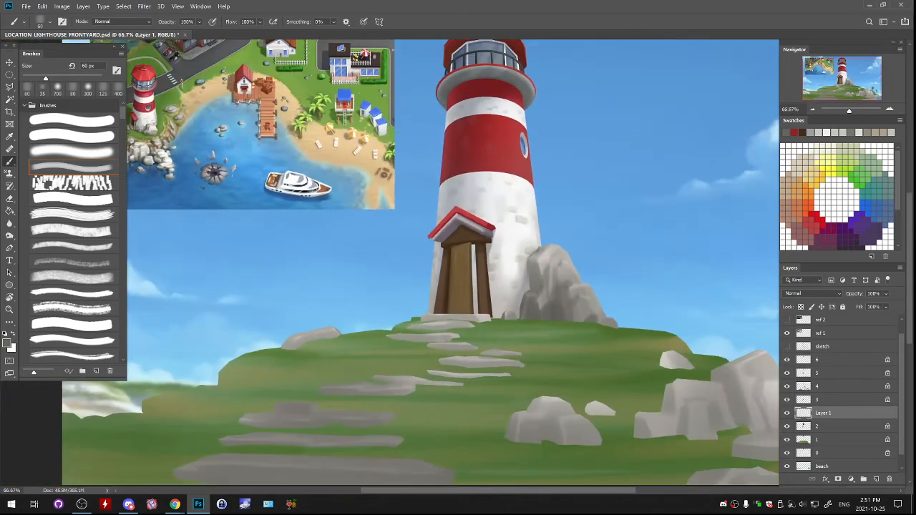
- Choose the soft round brush at 100 px and shade the tower's base next to the large rock with dark grey
click(74, 152)
key(bracketright)
key(bracketright)
key(bracketright)
key(bracketright)
key(bracketright)
key(bracketright)
key(bracketright)
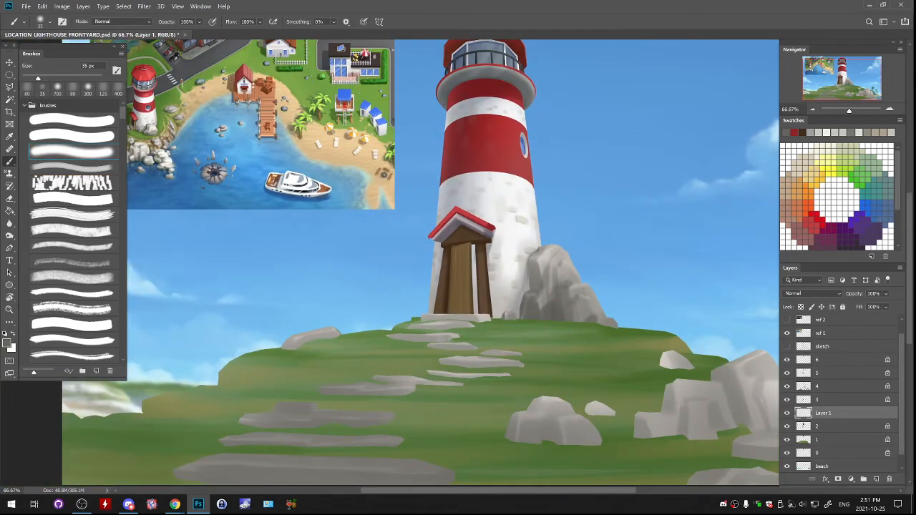
key(bracketright)
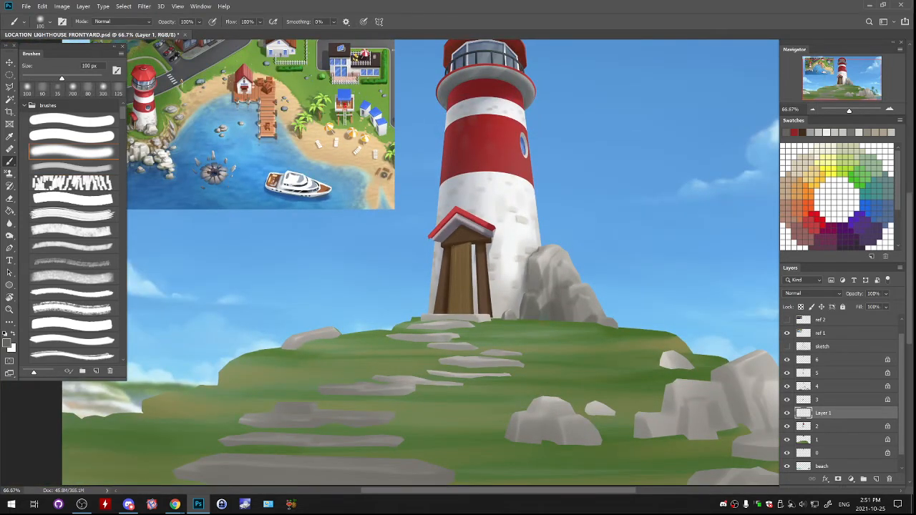
drag(530, 288, 521, 316)
drag(429, 273, 507, 330)
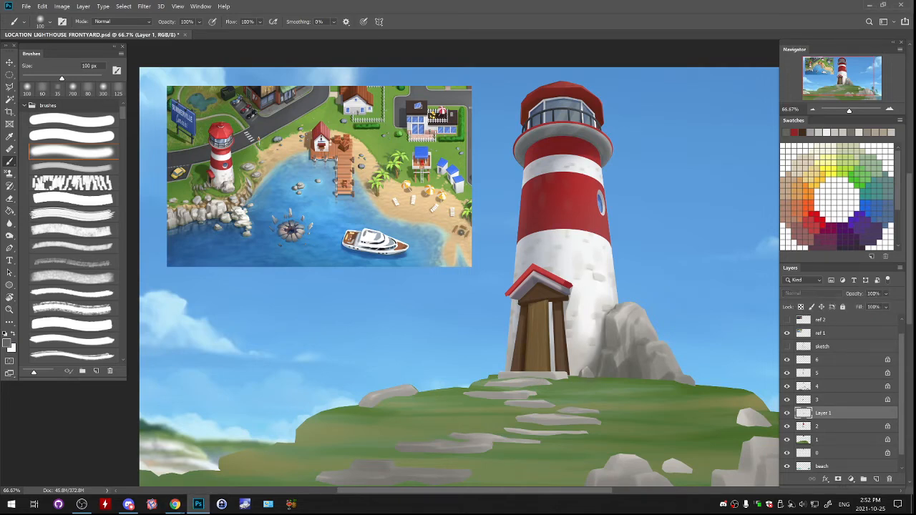
- Choose the fourth brush preset, add a layer above the brick marks, sample the tower's light grey, and reduce the brush to 100 px
key(ctrl+plus)
key(ctrl+plus)
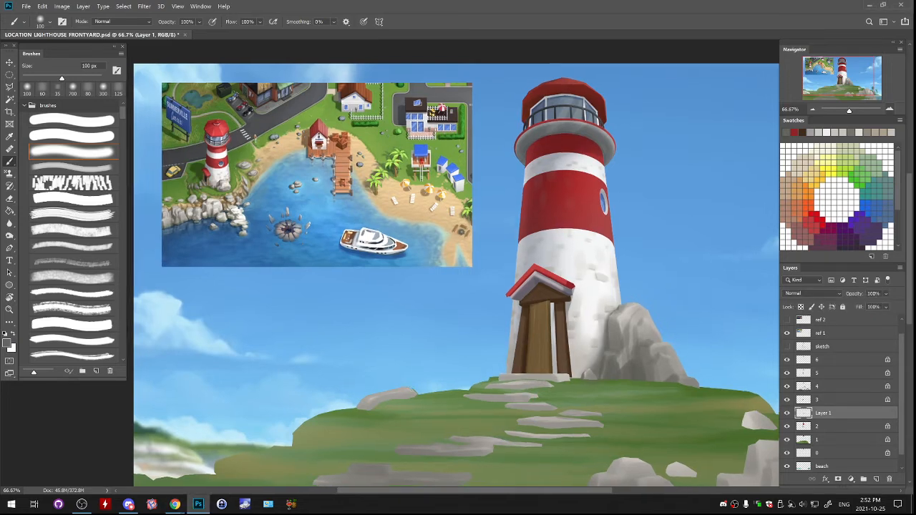
drag(609, 229, 426, 303)
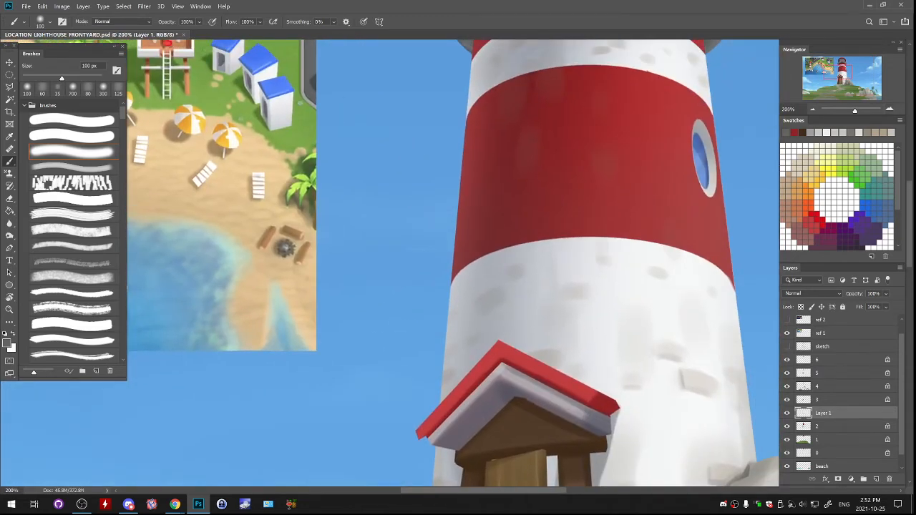
click(72, 167)
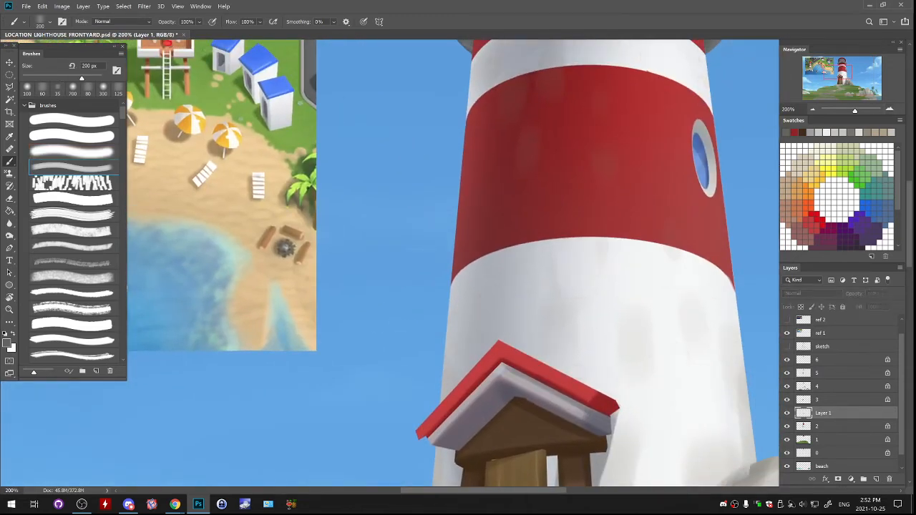
click(877, 480)
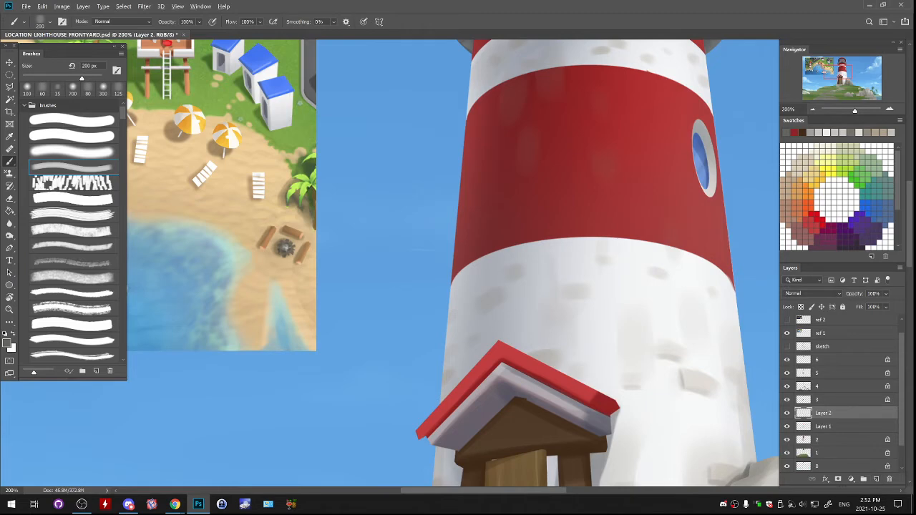
alt+click(658, 272)
key(bracketleft)
- Paint light mortar lines with a 35 px brush into the wide red band's lower edge, below the round window
key(bracketleft)
key(bracketleft)
key(bracketleft)
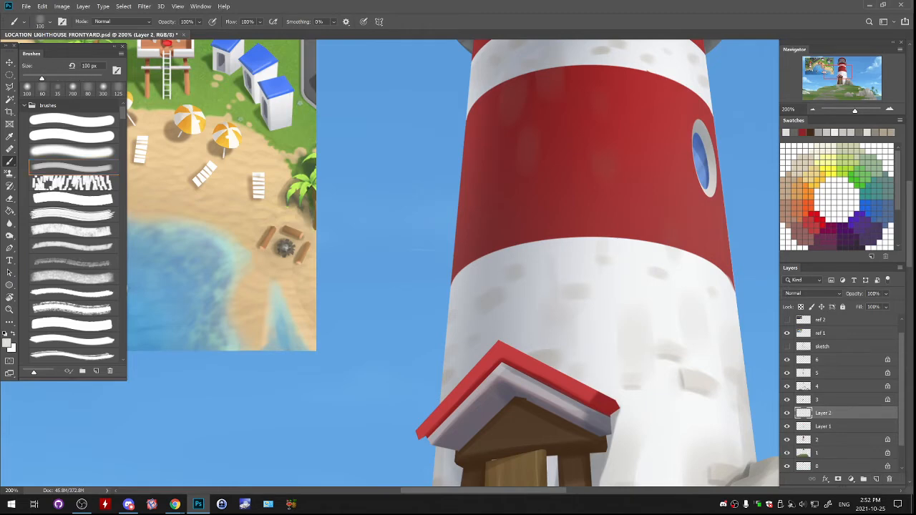
mouse_move(616, 237)
mouse_down()
mouse_move(658, 242)
mouse_move(651, 230)
mouse_move(652, 241)
mouse_move(630, 229)
mouse_move(663, 230)
mouse_move(685, 250)
mouse_up()
key(ctrl+z)
key(bracketleft)
key(bracketleft)
key(bracketleft)
key(bracketleft)
key(bracketleft)
key(bracketleft)
key(ctrl+z)
alt+click(633, 250)
alt+click(653, 228)
alt+click(652, 242)
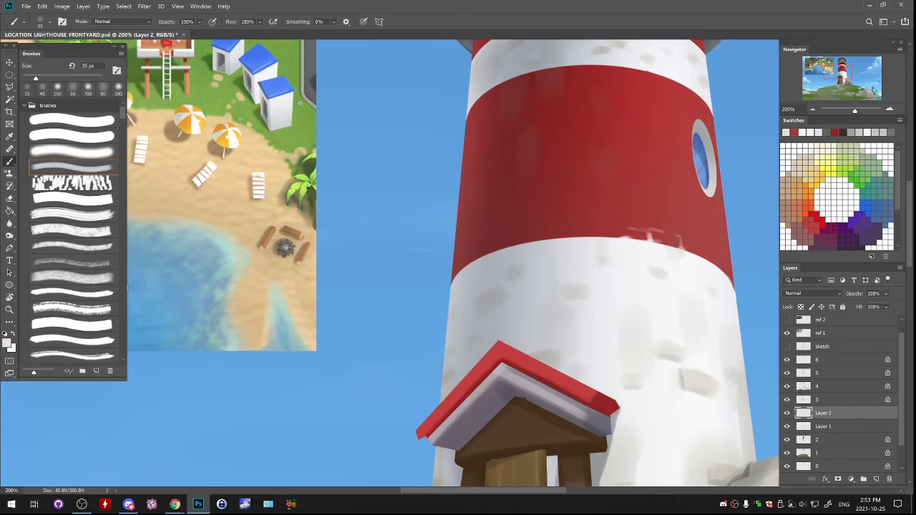
alt+click(669, 233)
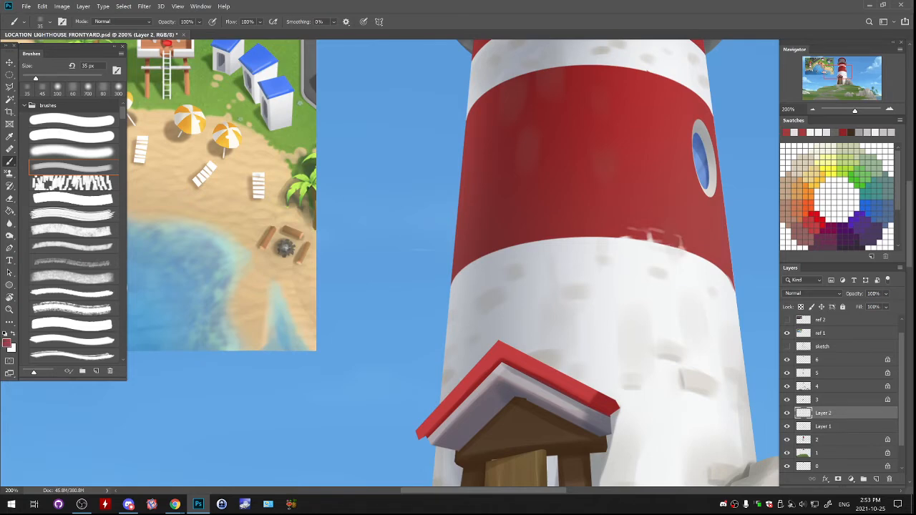
- Add pale mortar lines along the middle of the wide red band's lower edge with sampled tints
alt+click(575, 242)
alt+click(573, 239)
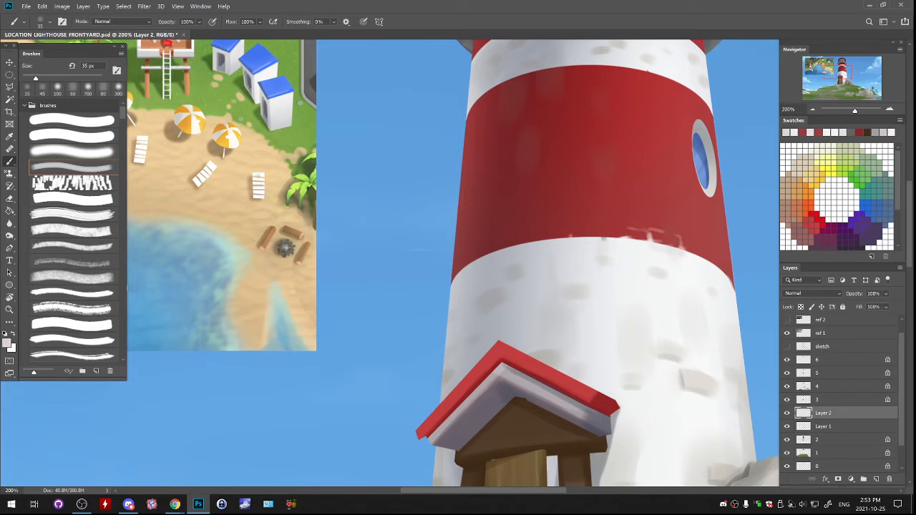
mouse_move(571, 238)
mouse_down()
mouse_move(604, 230)
mouse_move(533, 233)
mouse_up()
key(ctrl+z)
key(ctrl+z)
key(ctrl+z)
- Paint greyish brick outlines along the shaded left part of the wide red band's lower edge
alt+click(464, 272)
drag(464, 268, 469, 265)
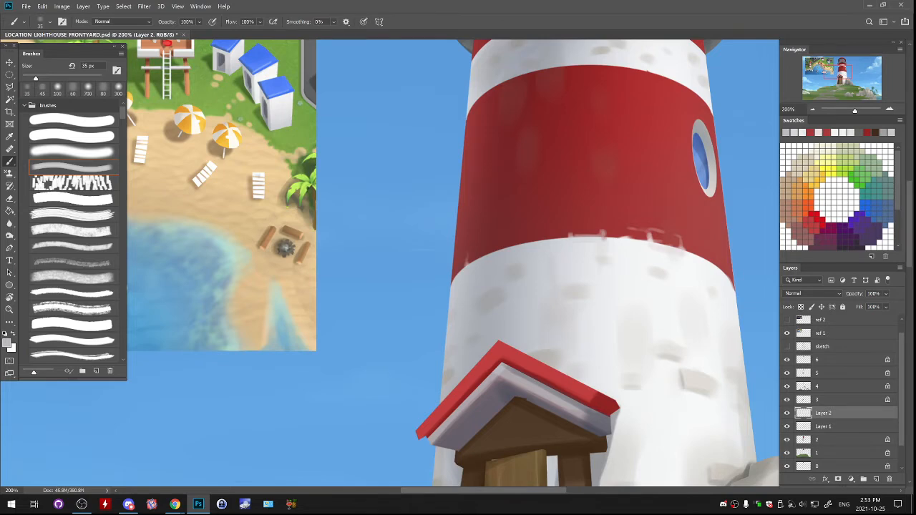
mouse_move(470, 262)
mouse_down()
mouse_move(483, 246)
mouse_move(468, 254)
mouse_up()
key(ctrl+z)
mouse_move(496, 239)
mouse_down()
mouse_move(511, 233)
mouse_move(520, 244)
mouse_move(505, 248)
mouse_move(521, 244)
mouse_up()
drag(504, 224, 505, 235)
alt+click(505, 218)
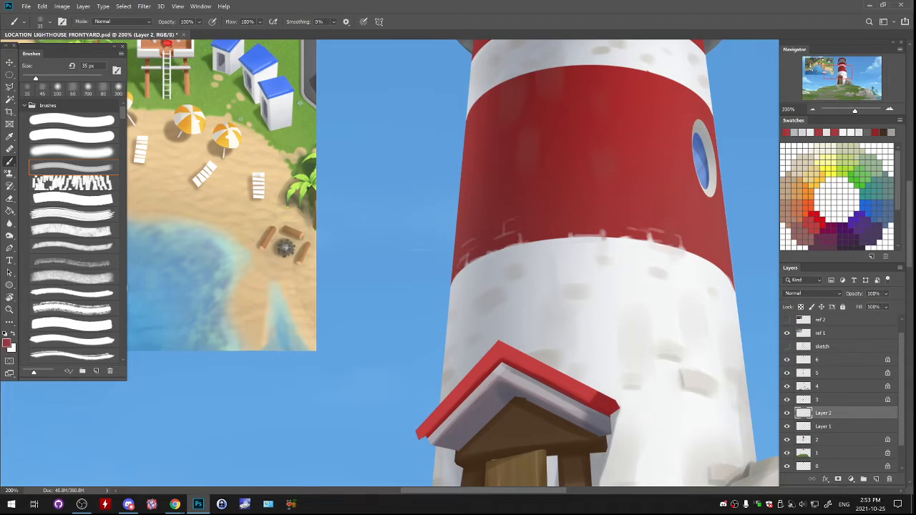
- Set the paint colour to dark red #73110f and, on a new layer, add dark accents to the brick outlines on the red band's lower edge
click(7, 344)
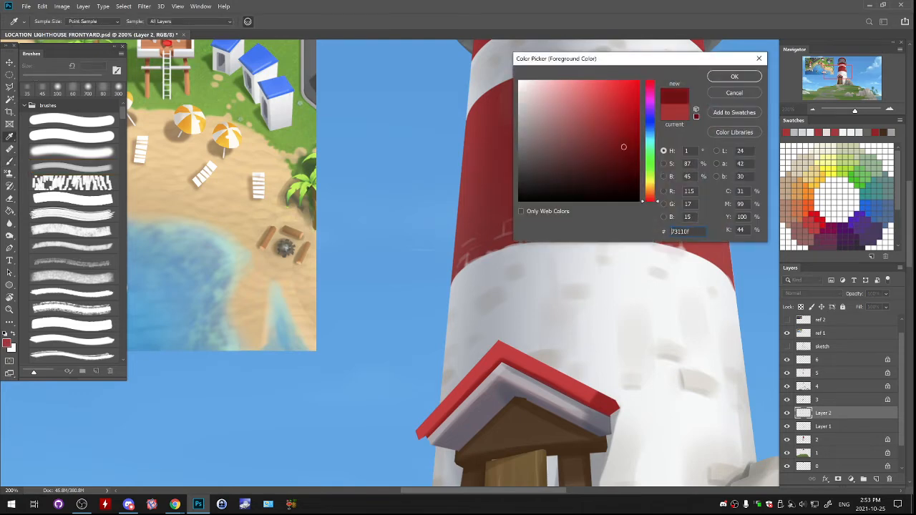
key(Return)
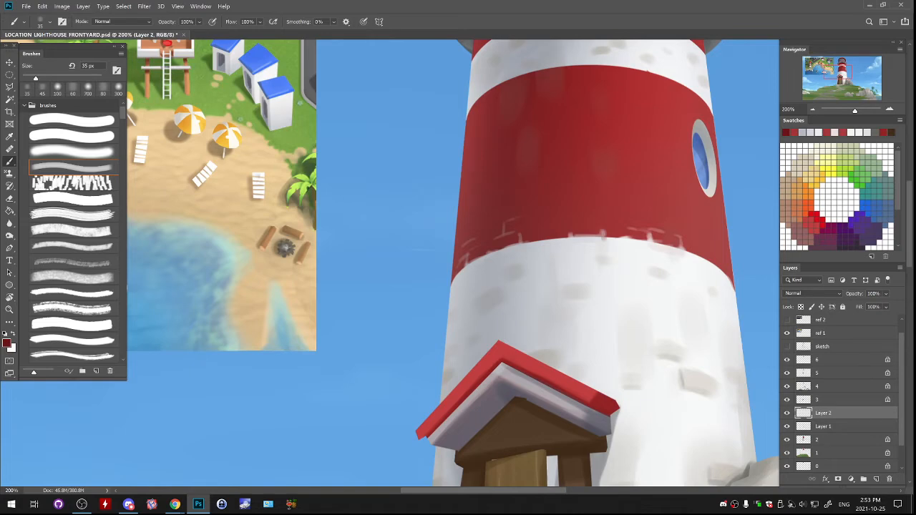
key(ctrl+shift+alt+n)
mouse_move(525, 243)
mouse_down()
mouse_move(589, 235)
mouse_move(698, 255)
mouse_up()
key(ctrl+z)
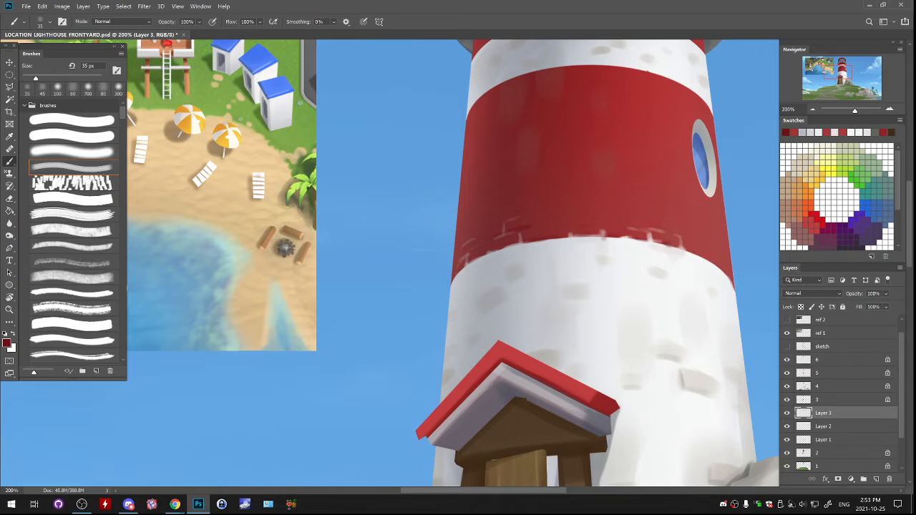
alt+click(679, 248)
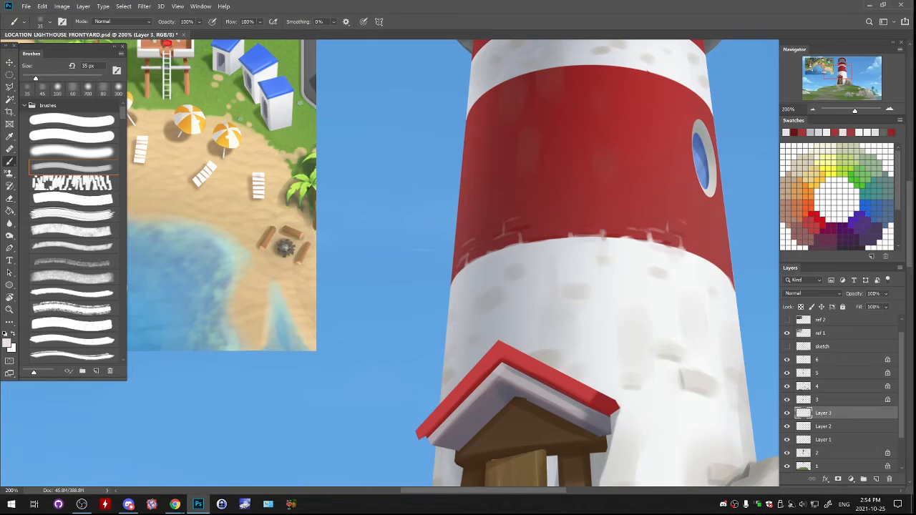
alt+click(698, 264)
mouse_move(704, 259)
mouse_down()
mouse_move(720, 268)
mouse_move(723, 333)
mouse_up()
- Paint grey brick outlines with a 25 px brush where the wide red band meets the white band above, on its left side
alt+click(517, 161)
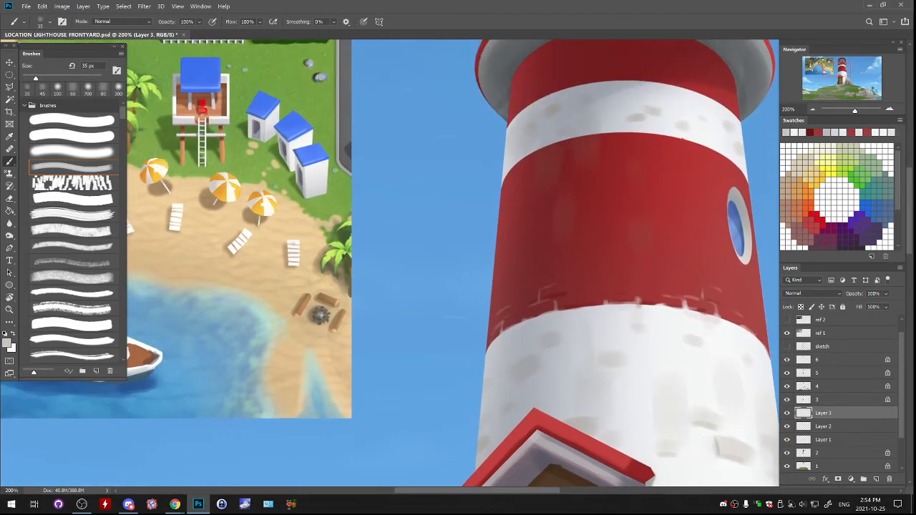
key(bracketleft)
key(bracketleft)
drag(546, 148, 555, 144)
alt+click(555, 147)
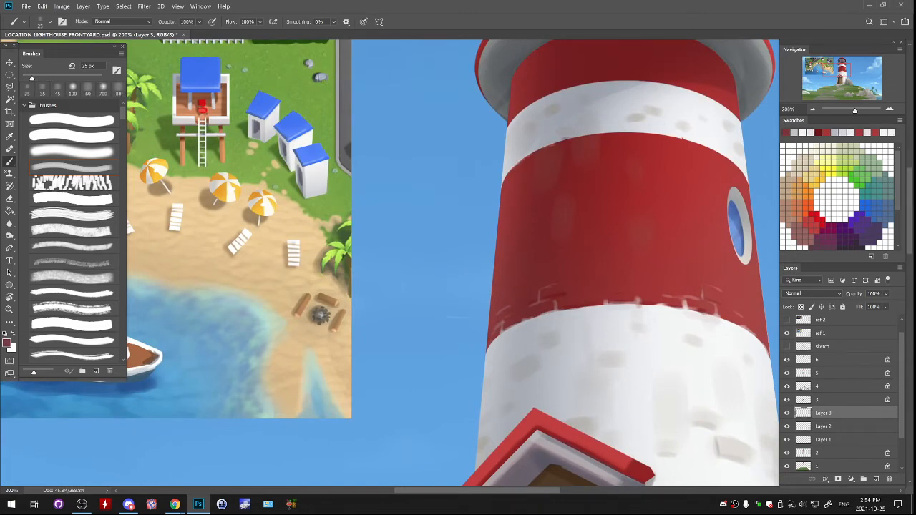
alt+click(577, 134)
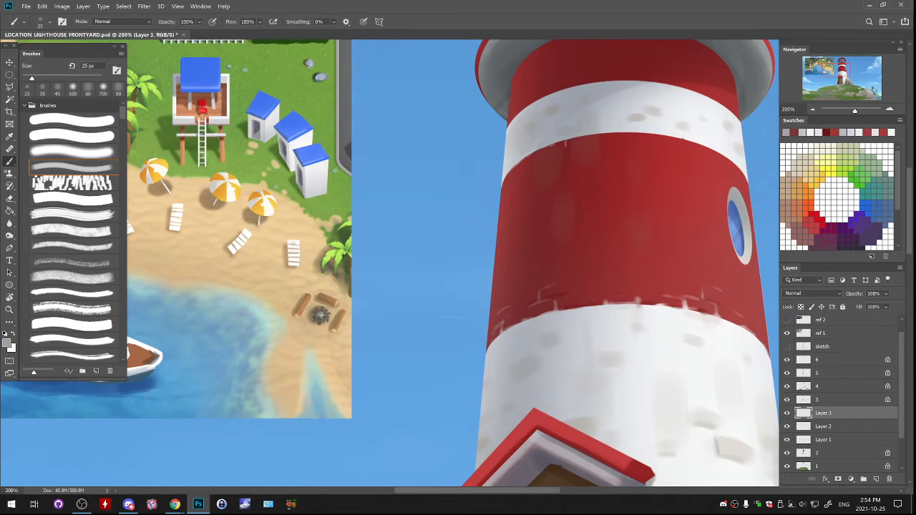
drag(571, 147, 584, 146)
mouse_move(620, 147)
mouse_down()
mouse_move(637, 146)
mouse_move(615, 134)
mouse_move(638, 133)
mouse_up()
key(ctrl+z)
alt+click(613, 128)
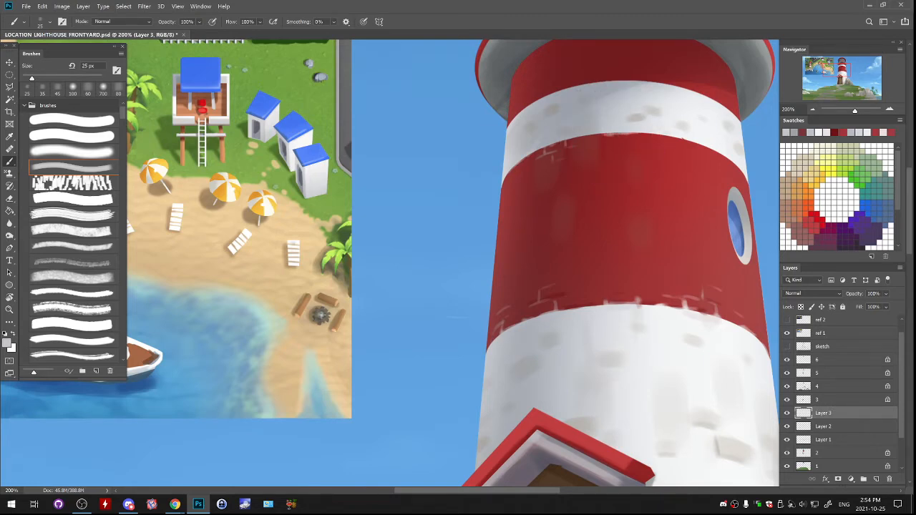
- Undo the last stroke and refine the wide red band's upper edge with thin light marks at 10 px
key(ctrl+z)
key(bracketleft)
key(bracketleft)
key(bracketleft)
drag(581, 137, 593, 135)
alt+click(610, 127)
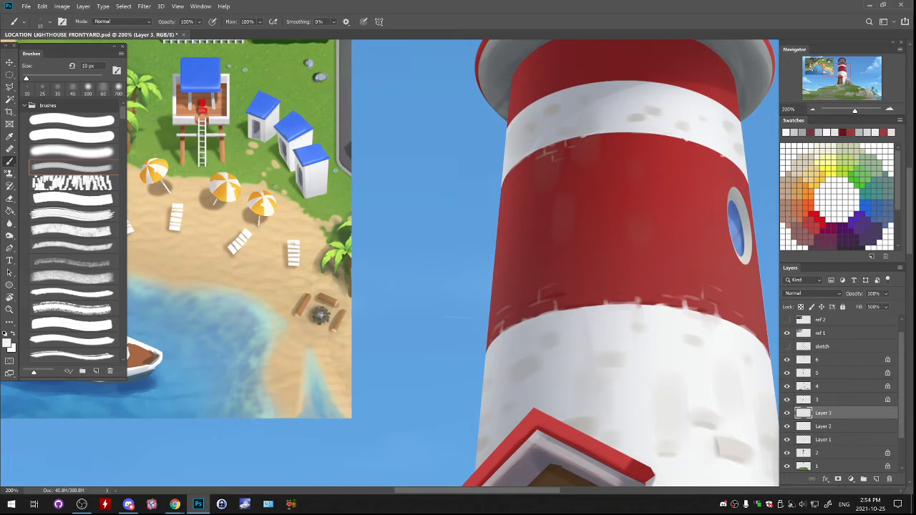
- Enlarge the brush to 20 px and roughen the round window's pale frame with light strokes
drag(630, 237, 494, 248)
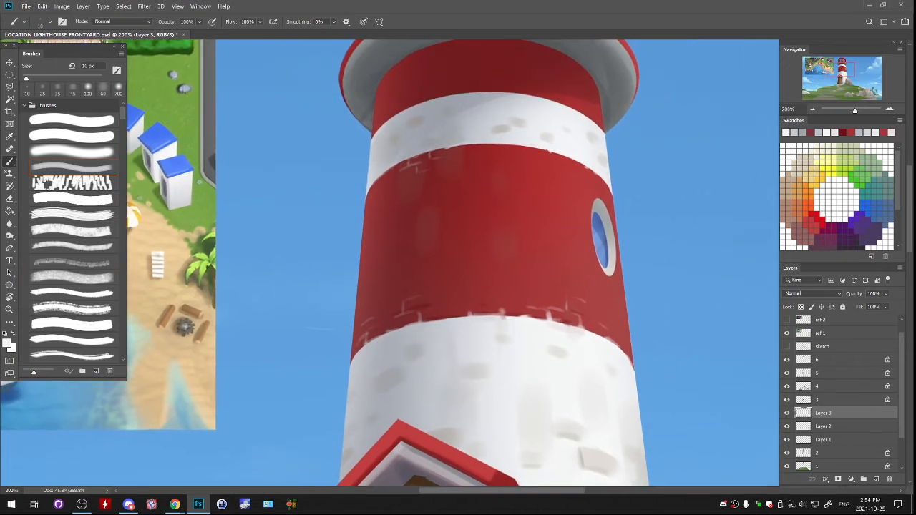
key(ctrl+z)
key(bracketright)
drag(599, 197, 610, 215)
drag(596, 258, 603, 272)
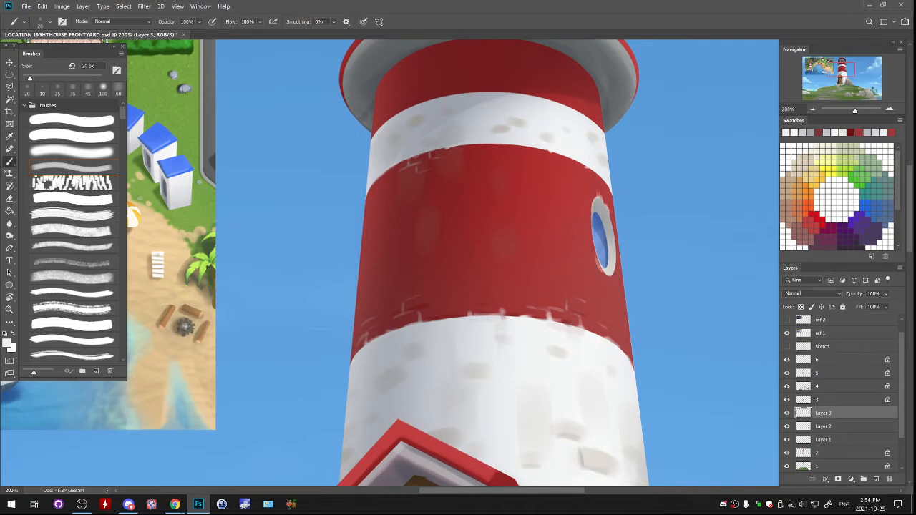
key(ctrl+z)
key(ctrl+z)
drag(592, 213, 591, 229)
- Merge both brick-outline layers down into Layer 1, toggling visibility to compare the tower with and without the marks
mouse_move(902, 387)
mouse_down()
mouse_move(903, 416)
mouse_move(902, 377)
mouse_up()
click(788, 428)
click(788, 428)
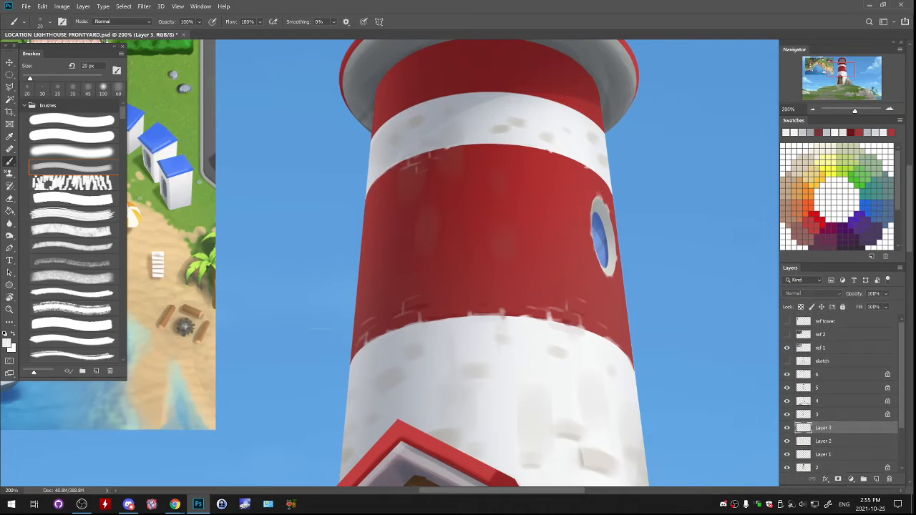
key(ctrl+e)
click(788, 428)
click(788, 428)
key(ctrl+e)
click(787, 428)
click(788, 428)
click(787, 428)
- Paint greyish brick outlines on the left side of the top red band, just above the upper white band
drag(401, 132, 472, 217)
alt+click(465, 208)
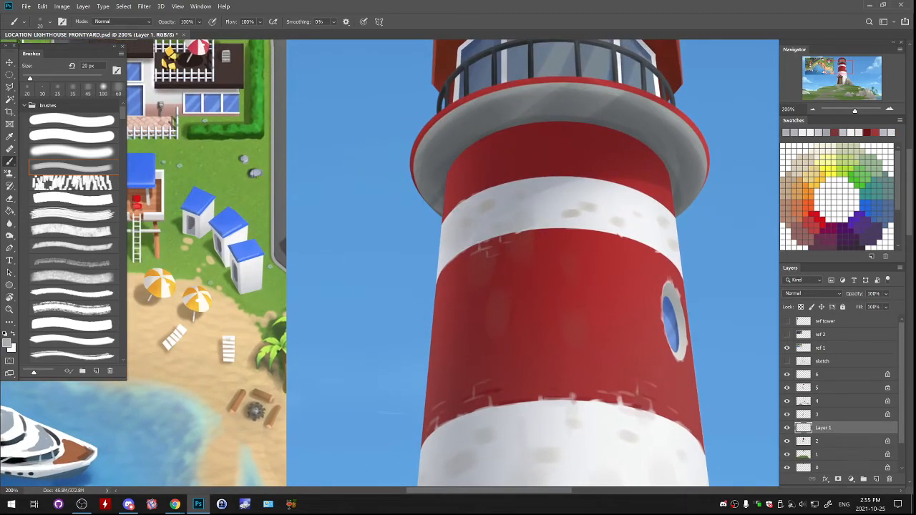
drag(456, 196, 467, 189)
alt+click(464, 188)
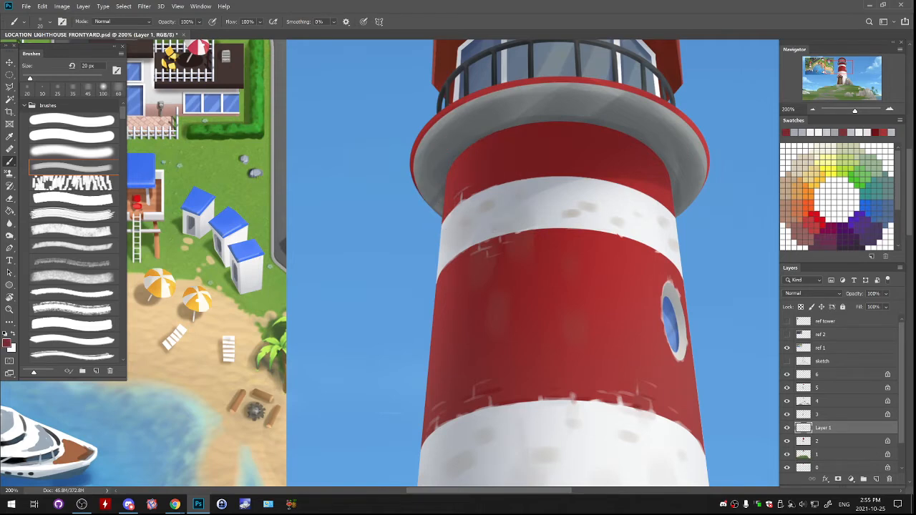
alt+click(462, 195)
alt+click(469, 189)
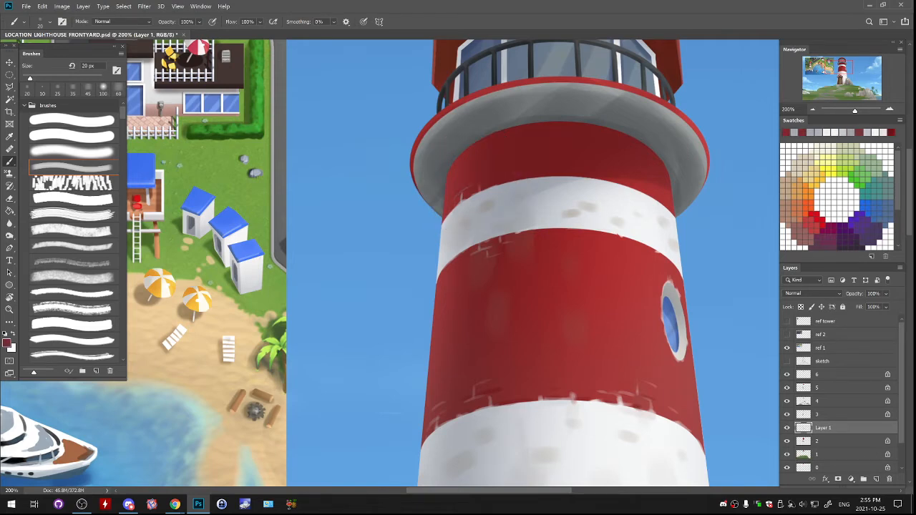
alt+click(467, 194)
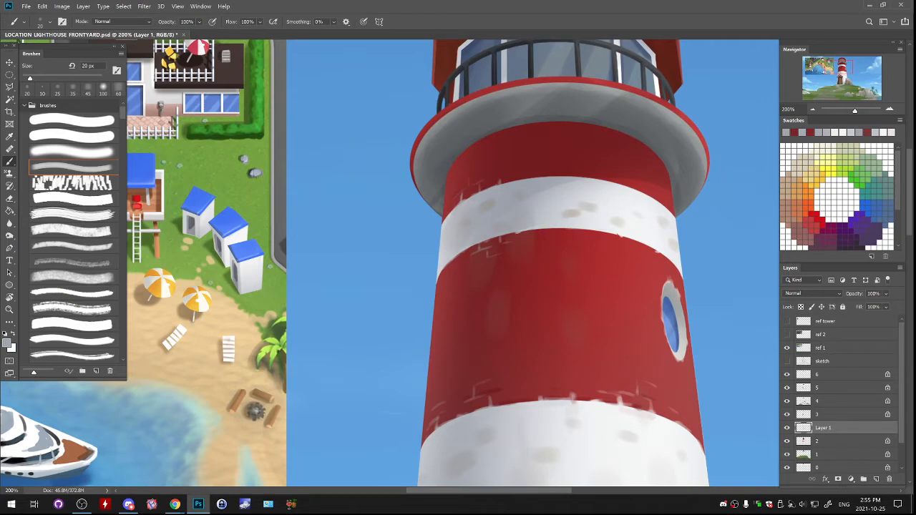
- Add light mortar lines and dark red accents at the middle of the top red band's lower edge
alt+click(555, 184)
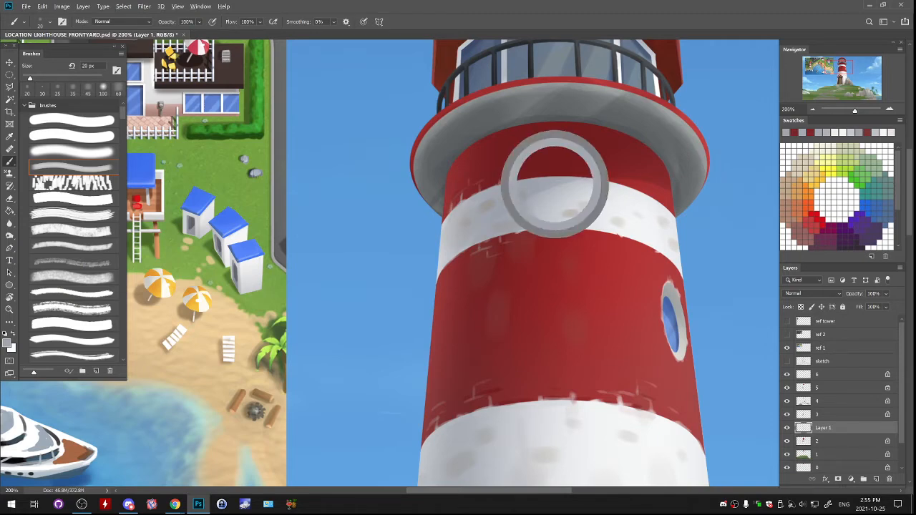
alt+click(564, 179)
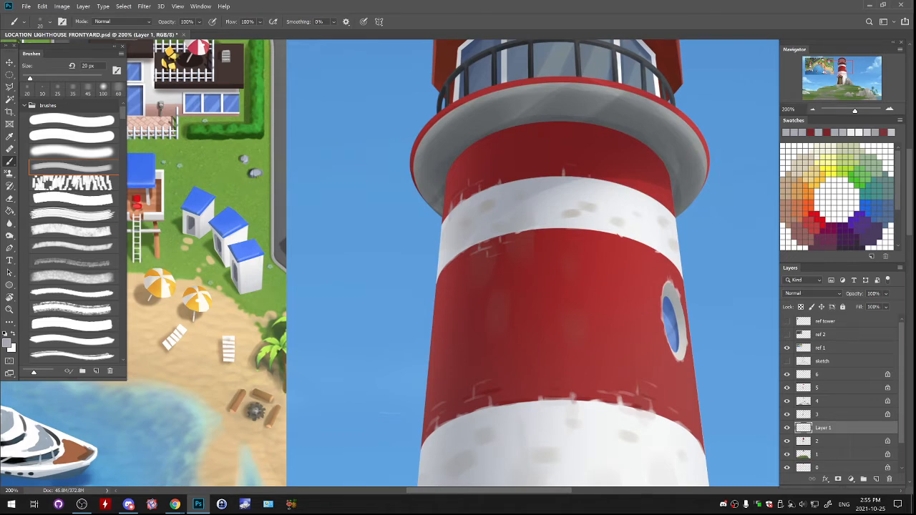
alt+click(581, 206)
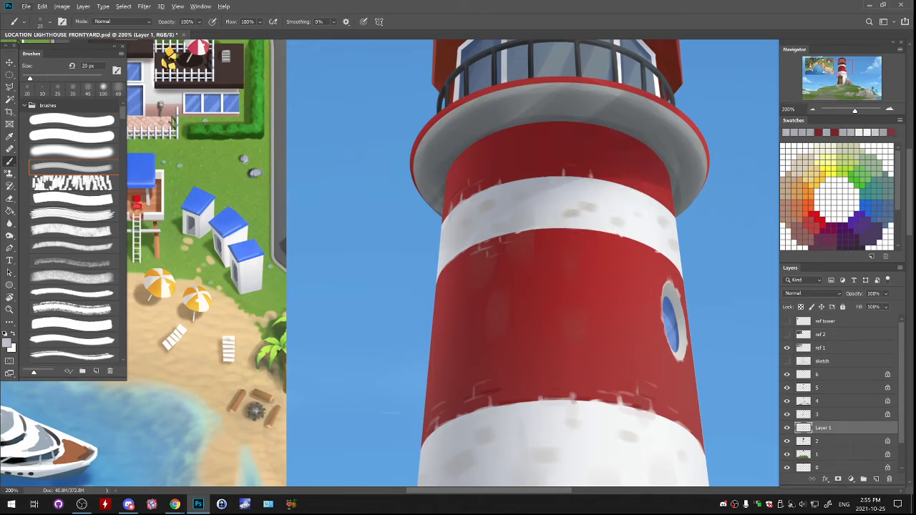
alt+click(570, 161)
mouse_move(564, 167)
mouse_down()
mouse_move(586, 165)
mouse_move(548, 176)
mouse_move(557, 175)
mouse_up()
alt+click(573, 183)
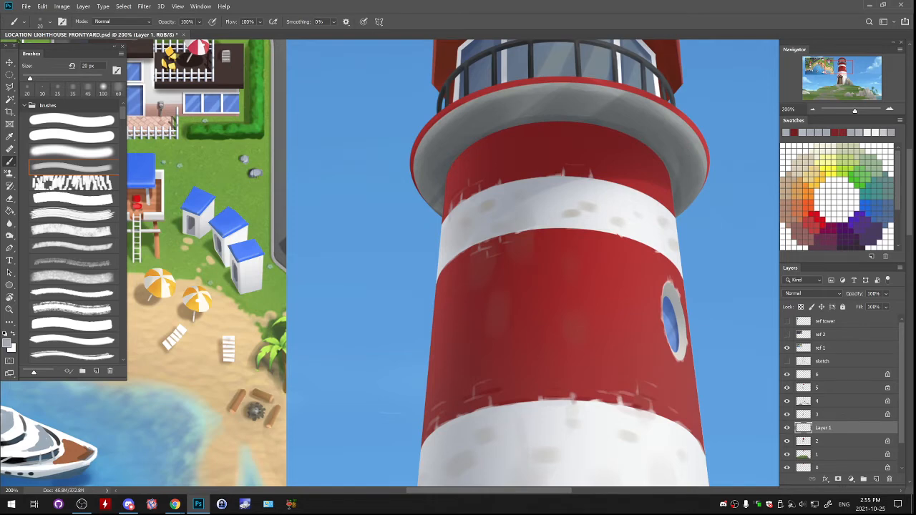
alt+click(624, 184)
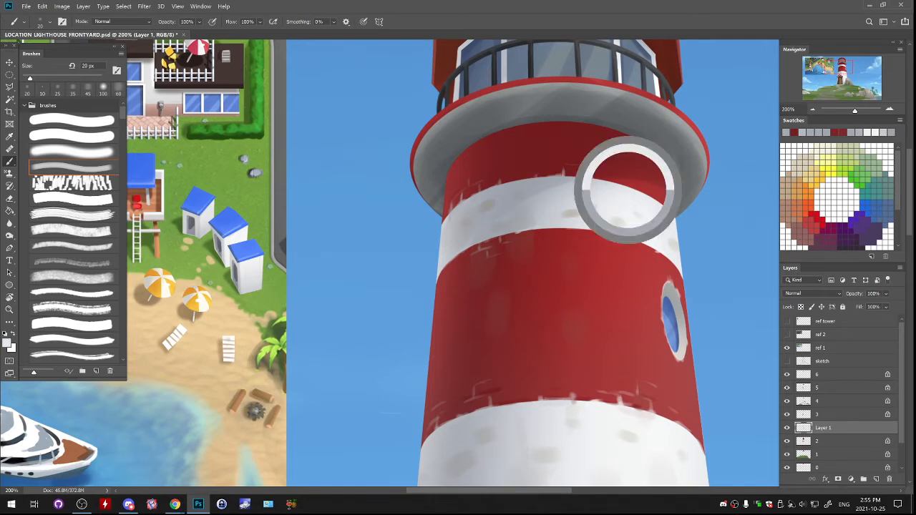
- Add short pale grey mortar strokes beside the upper left of the round window's frame
key(ctrl+minus)
key(ctrl+minus)
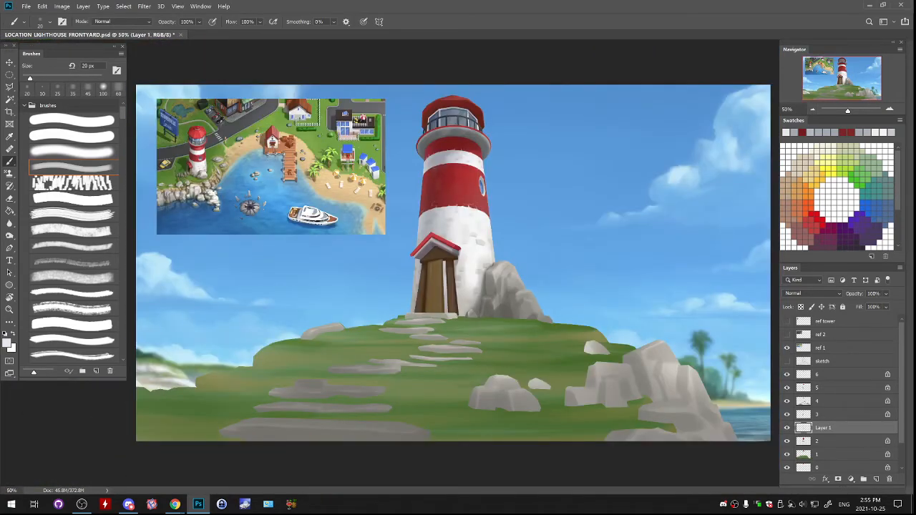
key(ctrl+plus)
key(ctrl+plus)
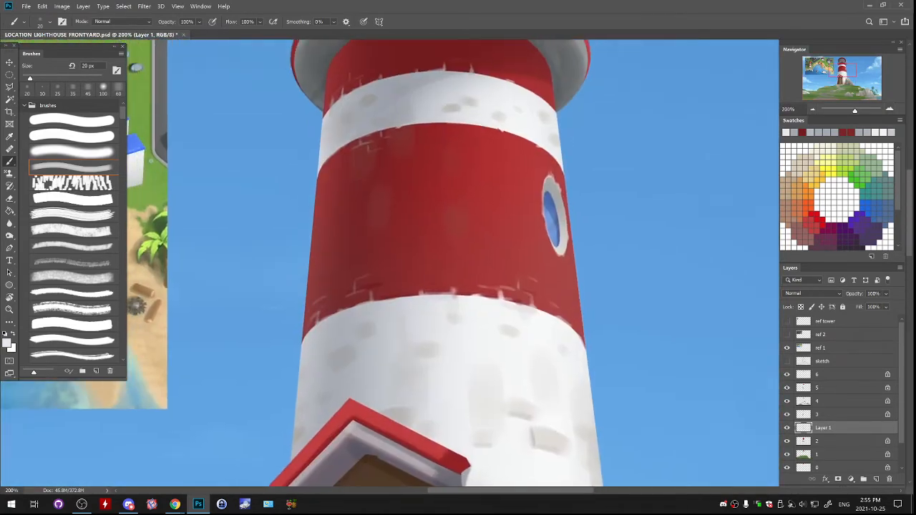
alt+click(547, 187)
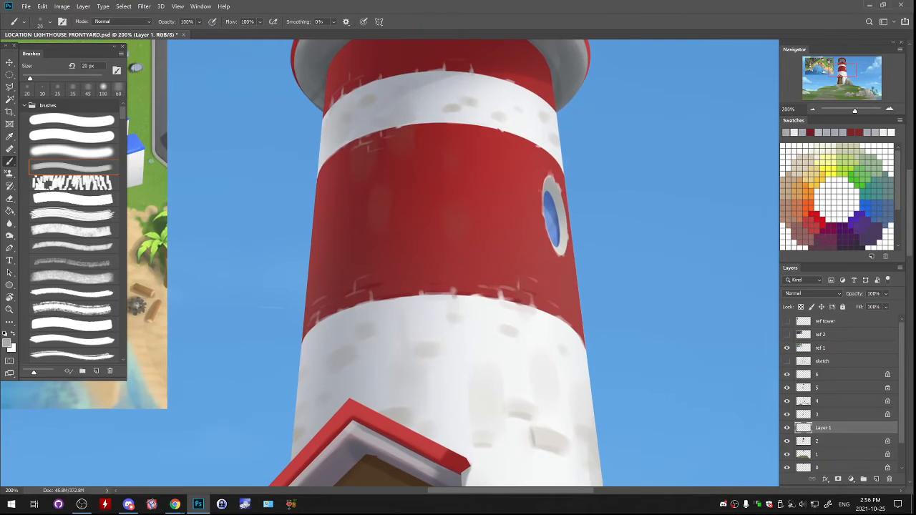
alt+click(561, 249)
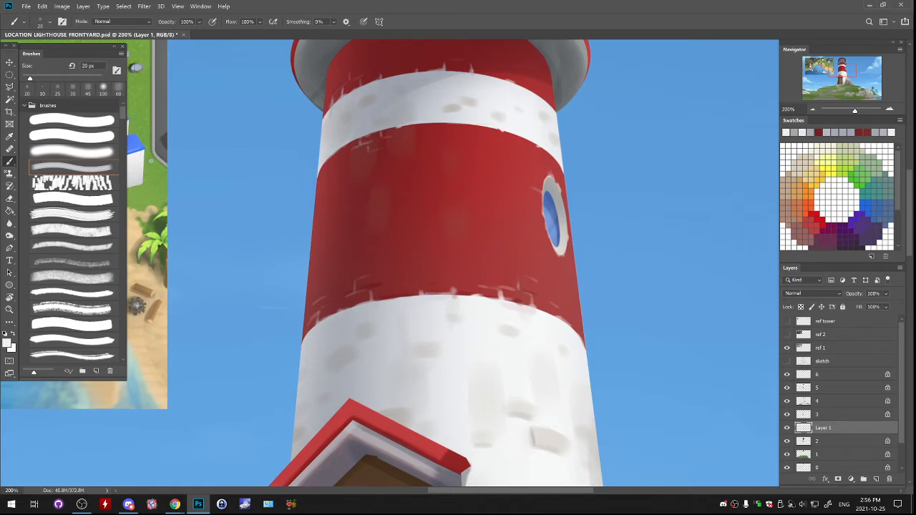
alt+click(556, 270)
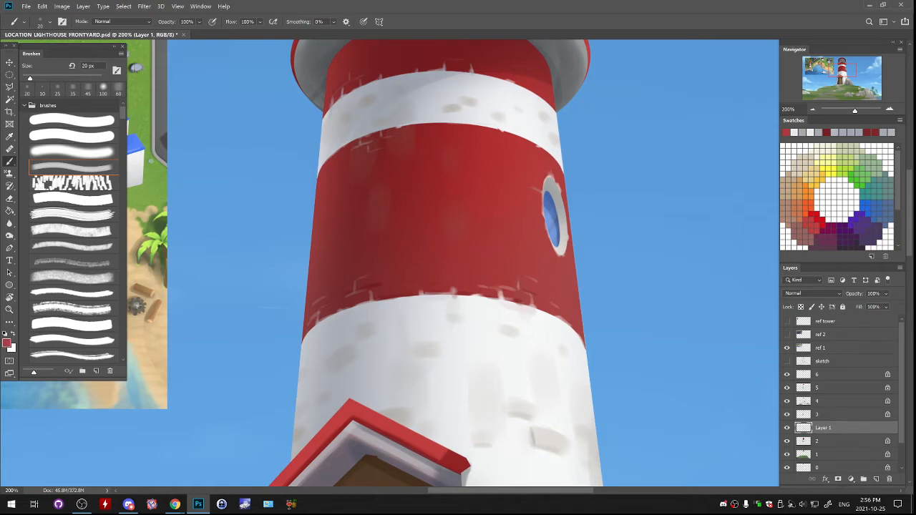
alt+click(562, 251)
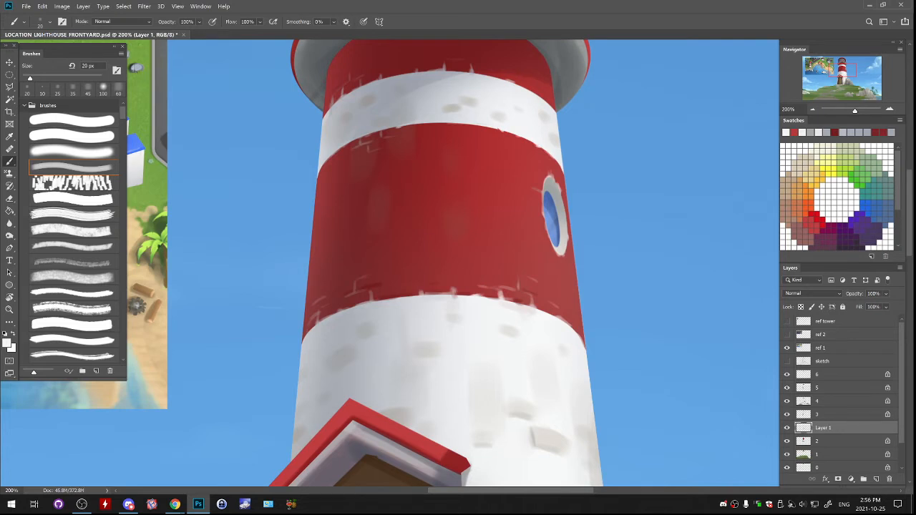
- Roughen the middle red band's upper edge with small light and red strokes along the border with the white band
drag(480, 127, 467, 128)
alt+click(466, 133)
drag(479, 126, 436, 124)
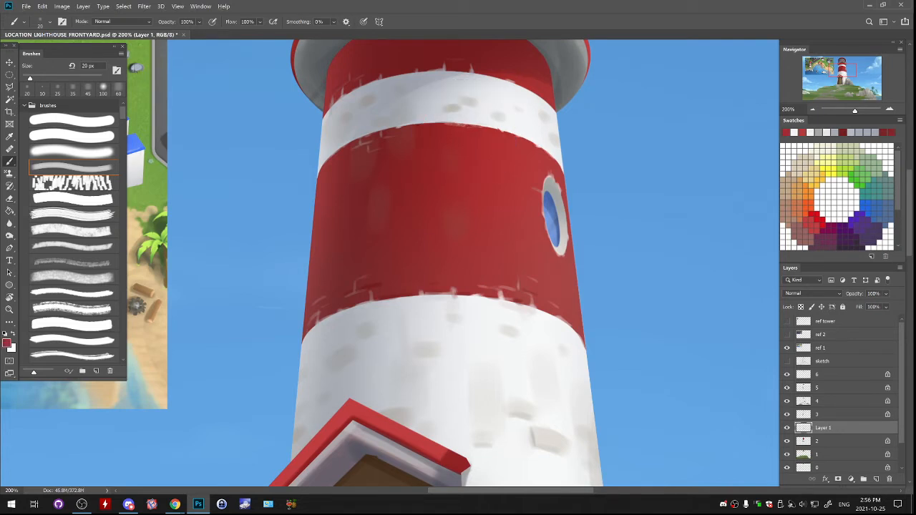
alt+click(464, 118)
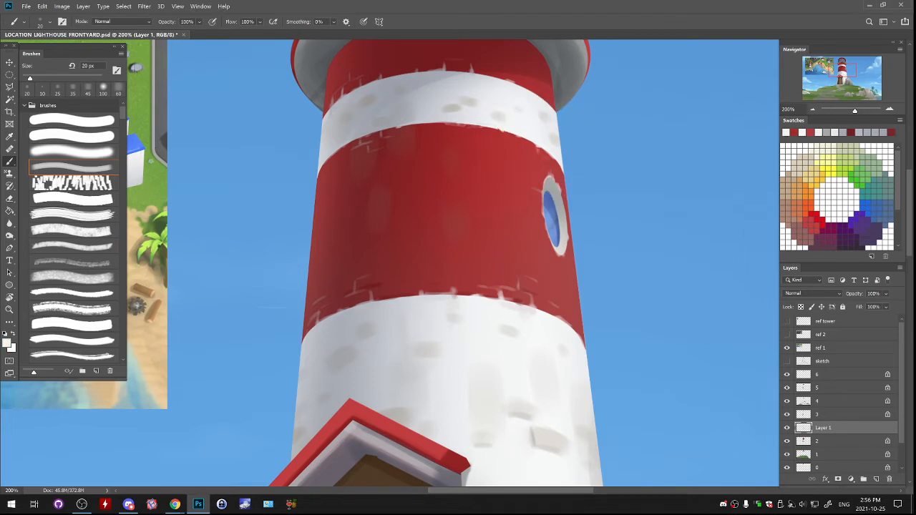
alt+click(518, 297)
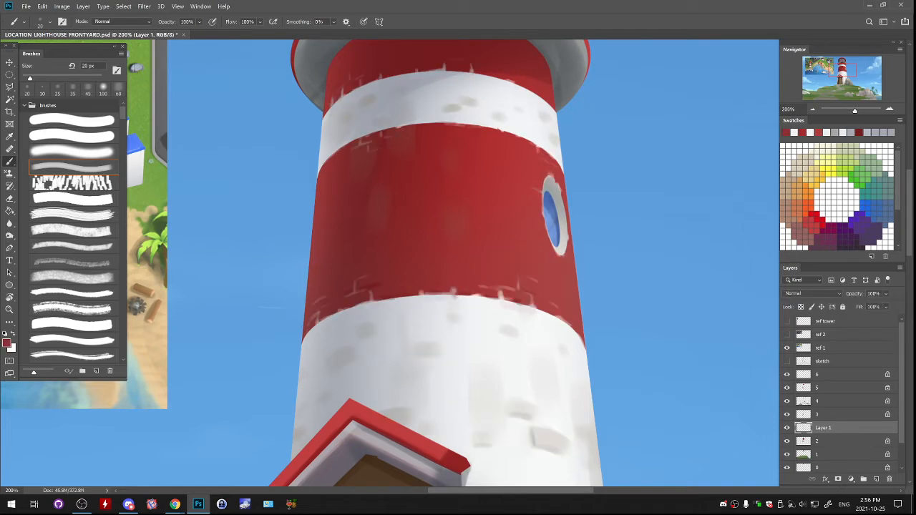
- On a new layer, dab dark red brick marks over the right half of the middle red band, enlarging the brush to 80 px
click(877, 479)
key(bracketright)
scroll(459, 263, down, 2)
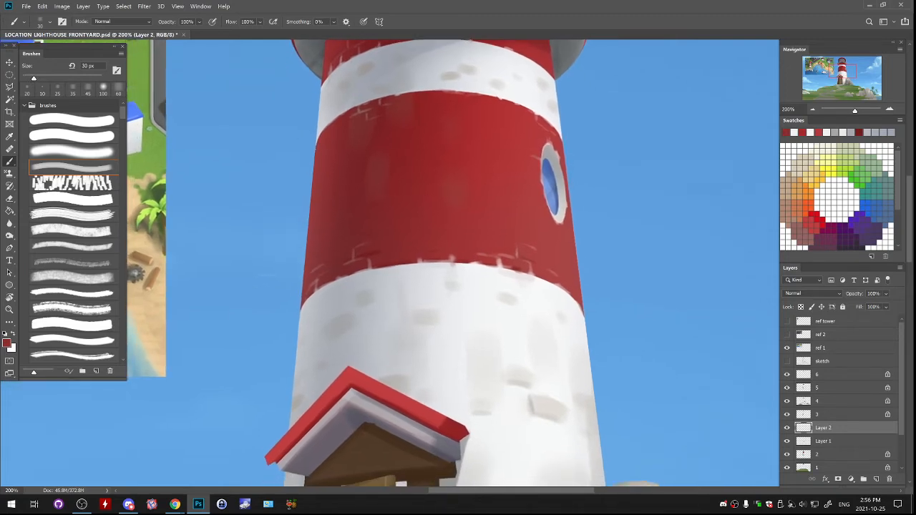
alt+click(511, 266)
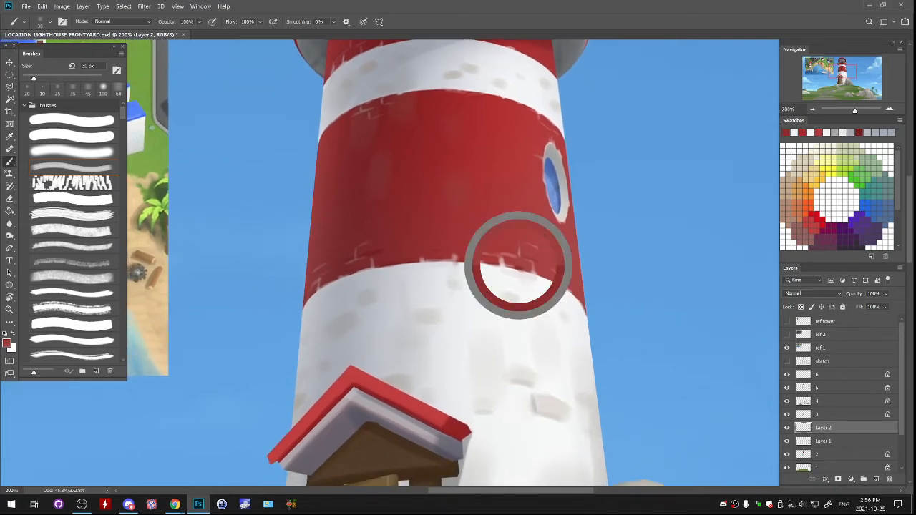
click(7, 344)
drag(601, 127, 619, 144)
key(Return)
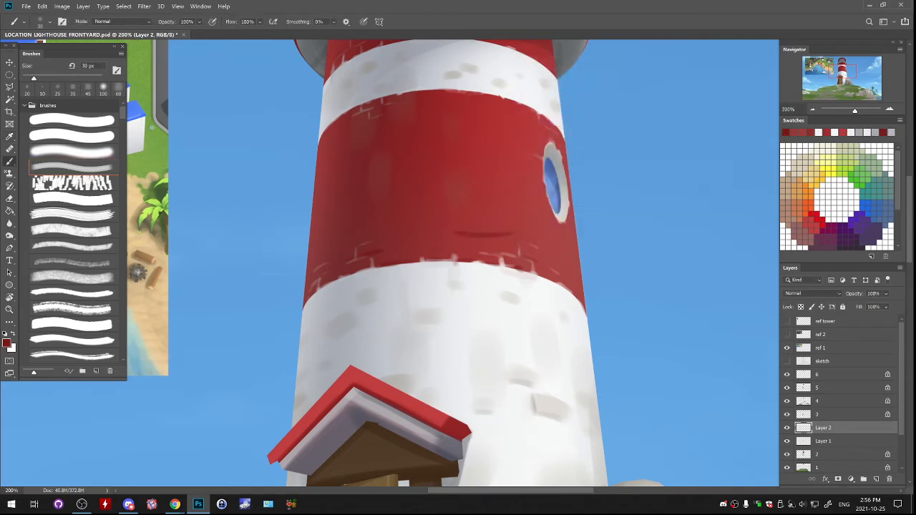
key(bracketright)
key(bracketright)
key(bracketright)
key(bracketright)
key(bracketright)
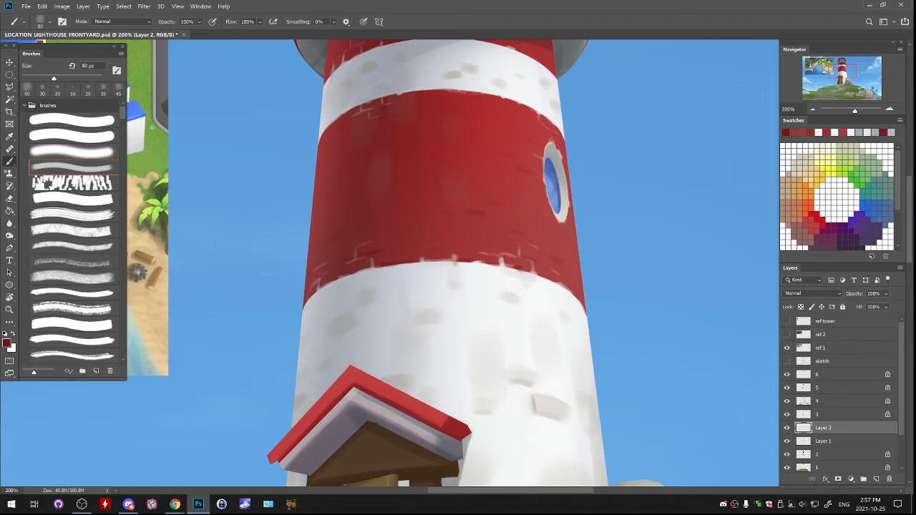
- Dab lighter red brick marks onto the centre of the top red band and undo the last stroke
key(ctrl+minus)
key(ctrl+minus)
key(ctrl+minus)
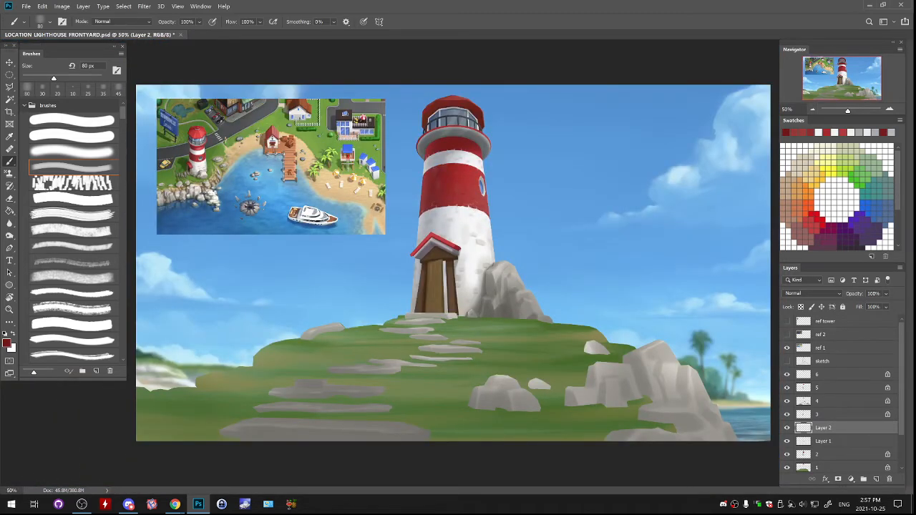
key(ctrl+plus)
key(ctrl+plus)
key(ctrl+plus)
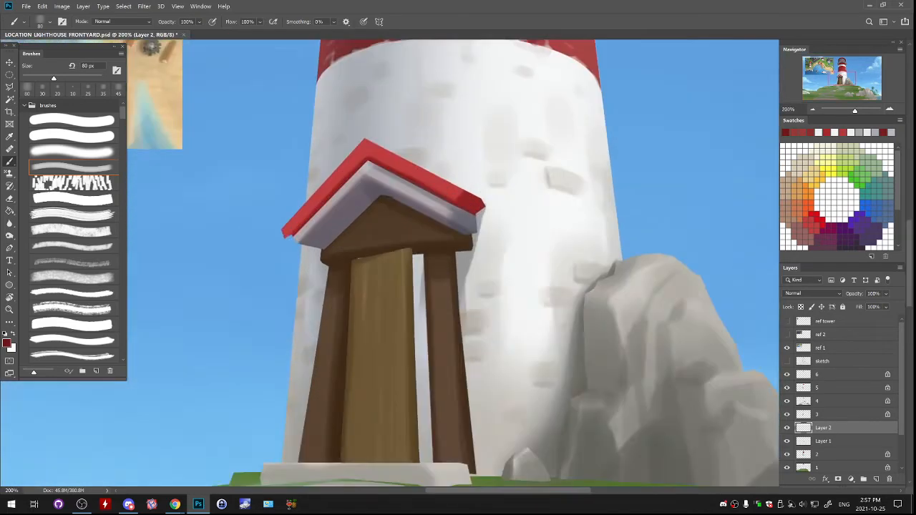
drag(459, 93, 446, 454)
alt+click(444, 152)
alt+click(444, 152)
drag(433, 140, 452, 139)
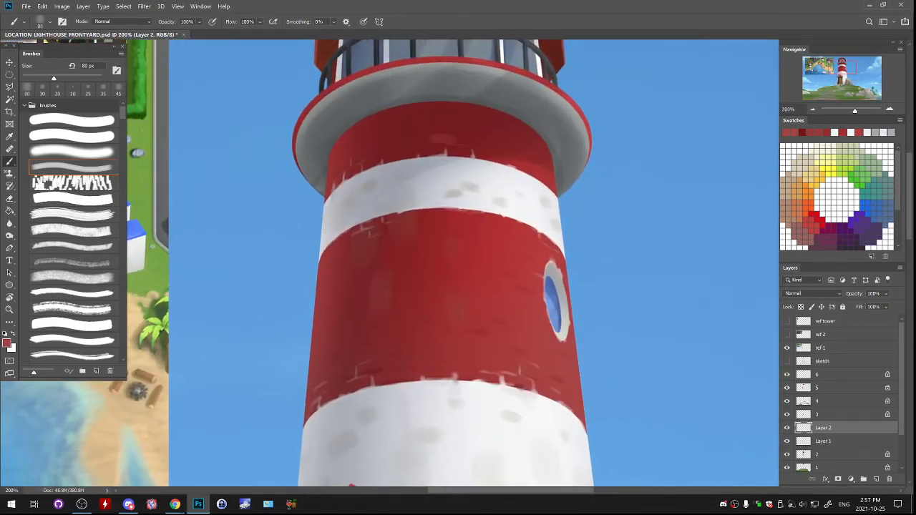
key(ctrl+z)
- Merge Layer 2 into Layer 1, undo the further merge into layer 2, and compare the tower by toggling Layer 1
click(813, 109)
click(813, 109)
click(813, 109)
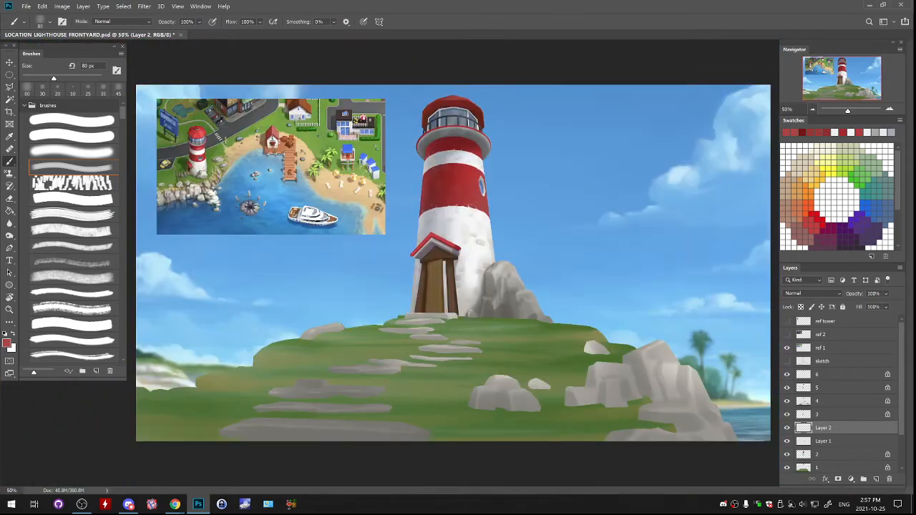
key(ctrl+e)
key(ctrl+e)
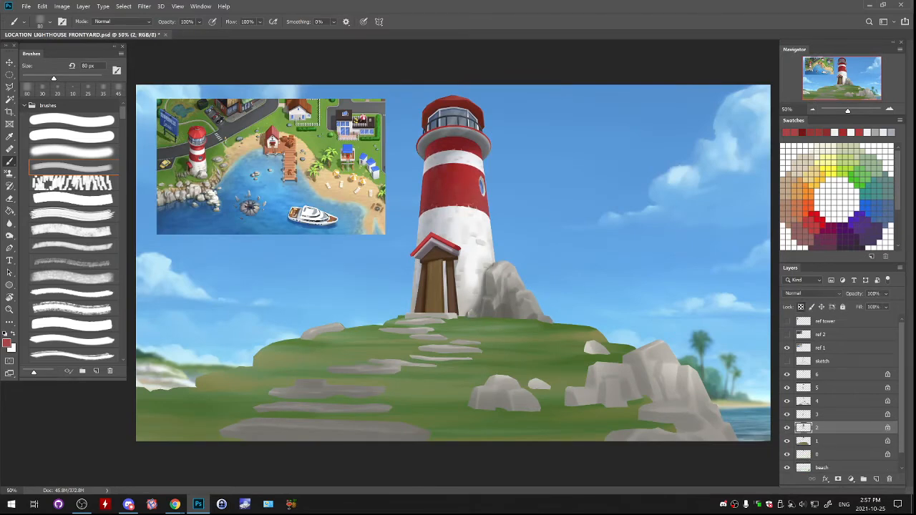
key(ctrl+z)
click(787, 428)
click(787, 428)
click(787, 429)
click(787, 428)
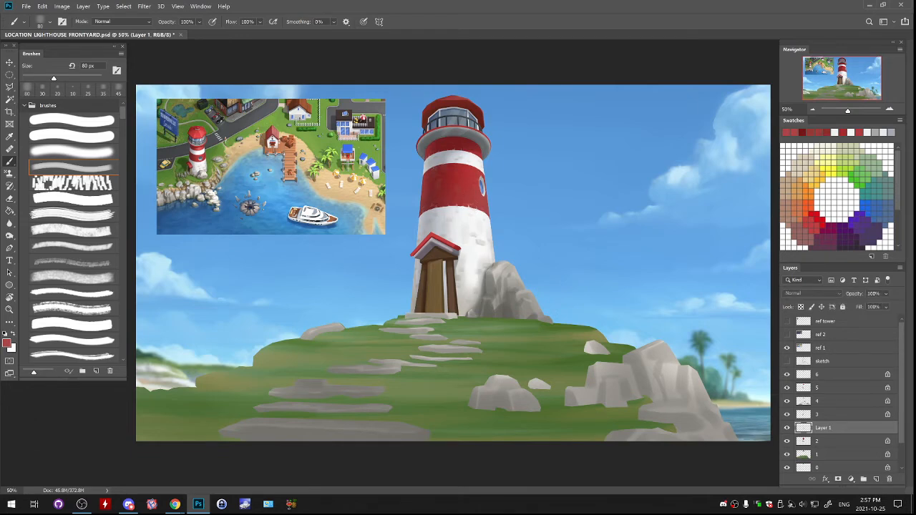
- Examine the tower's brick marks up close, toggling the visibility of Layer 1
key(ctrl+plus)
key(ctrl+plus)
key(ctrl+plus)
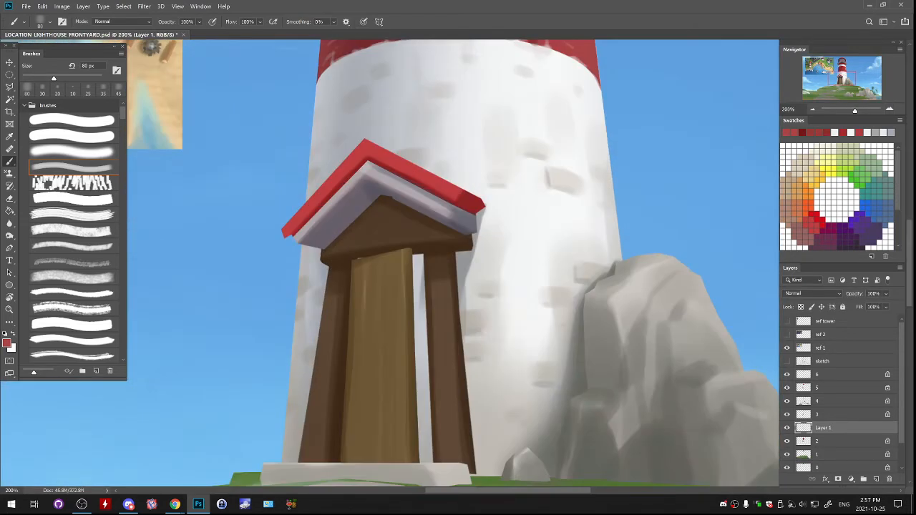
drag(458, 186, 471, 435)
drag(459, 215, 480, 306)
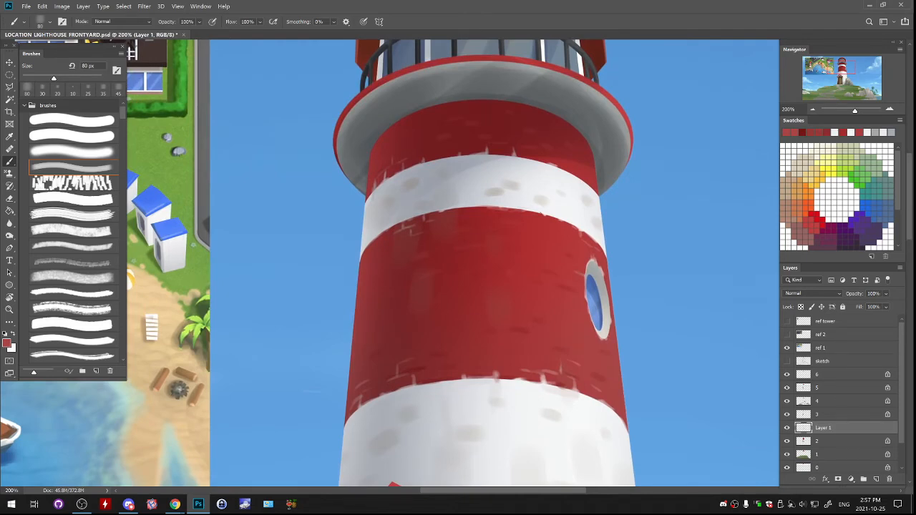
click(787, 428)
drag(487, 322, 461, 176)
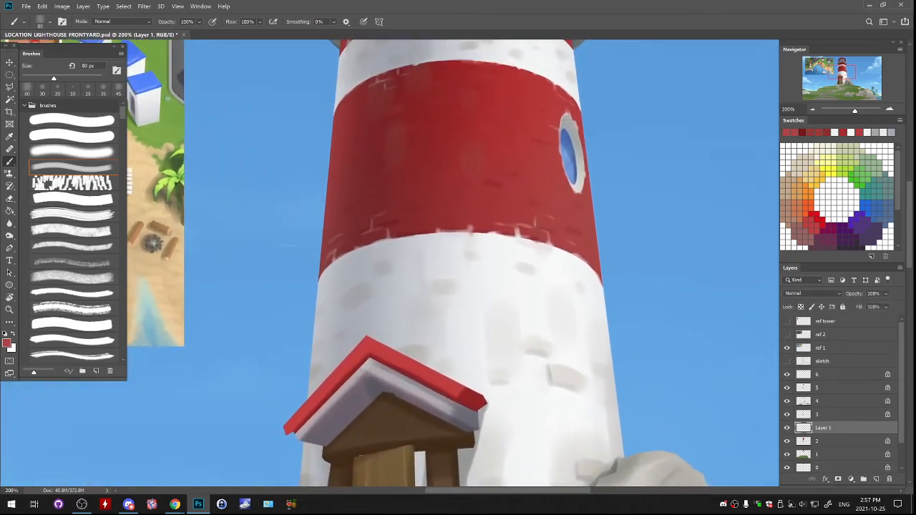
- Toggle layers 5, 4 and 3 to find the one holding the round window, and select layer 3
click(788, 388)
click(788, 389)
click(831, 388)
click(788, 402)
click(788, 402)
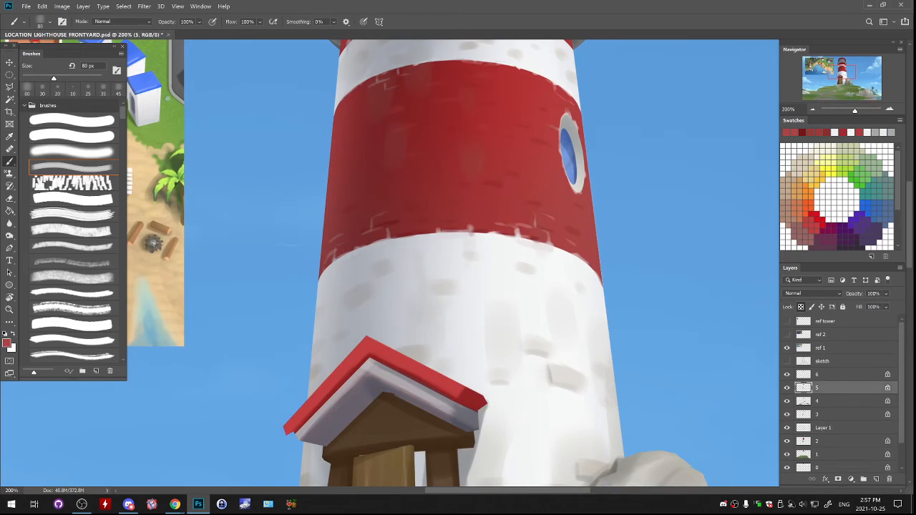
click(787, 415)
click(787, 414)
click(787, 415)
click(788, 414)
click(830, 415)
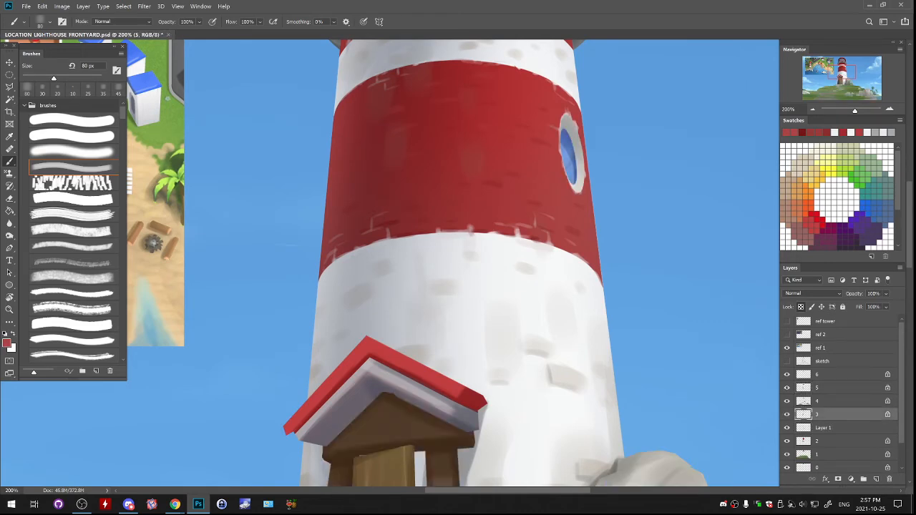
- Mix a dark blue-grey from the window's blue and shade the upper part of the round window's glass, undoing unsuitable strokes
alt+click(568, 152)
alt+click(568, 152)
click(7, 344)
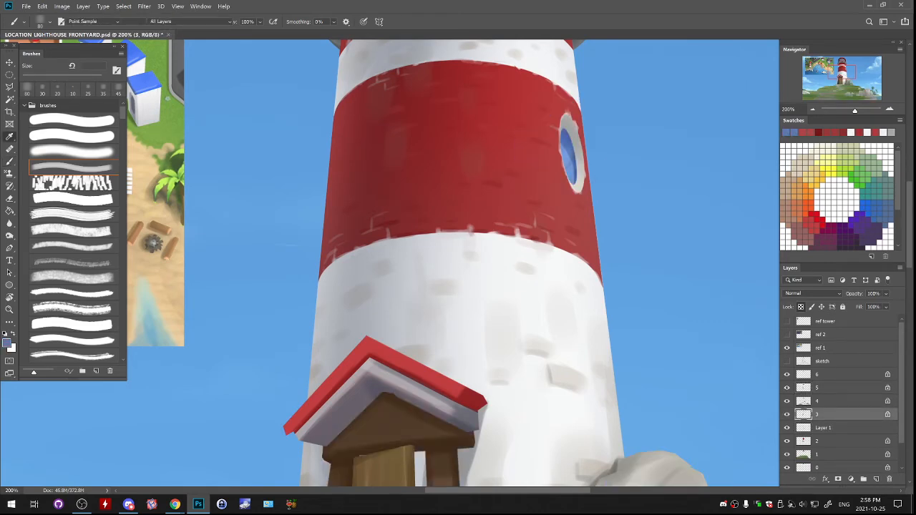
click(536, 178)
drag(535, 177, 538, 173)
key(Return)
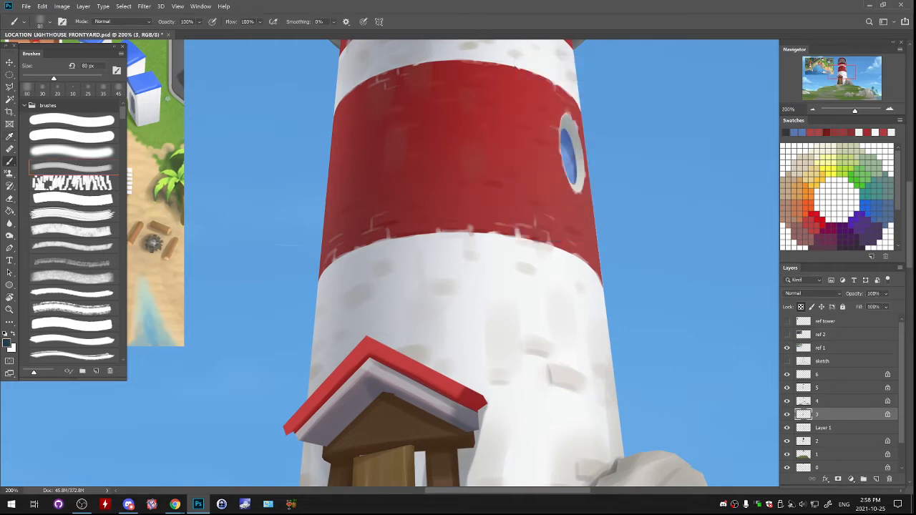
mouse_move(570, 129)
mouse_down()
mouse_move(578, 188)
mouse_move(570, 178)
mouse_move(544, 243)
mouse_move(547, 289)
mouse_up()
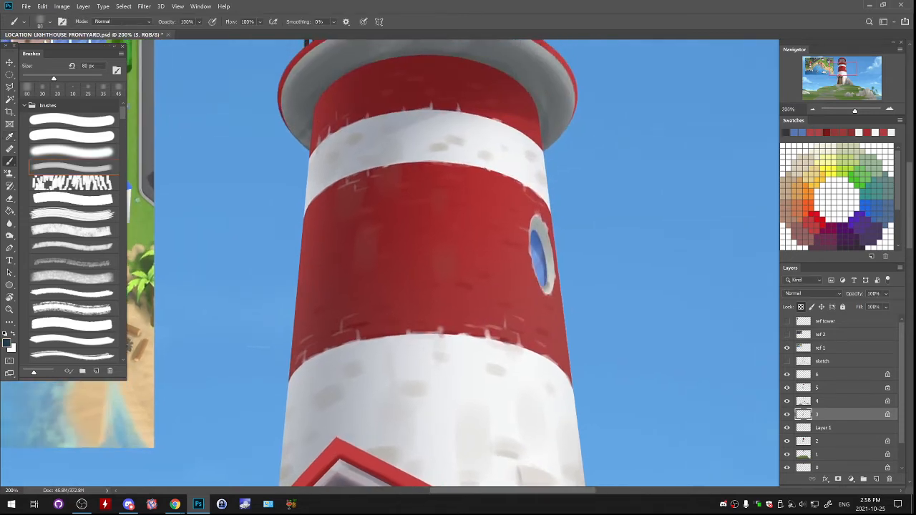
key(ctrl+z)
drag(544, 235, 549, 282)
drag(536, 229, 549, 287)
key(ctrl+z)
key(ctrl+z)
drag(537, 231, 549, 287)
scroll(430, 258, down, 5)
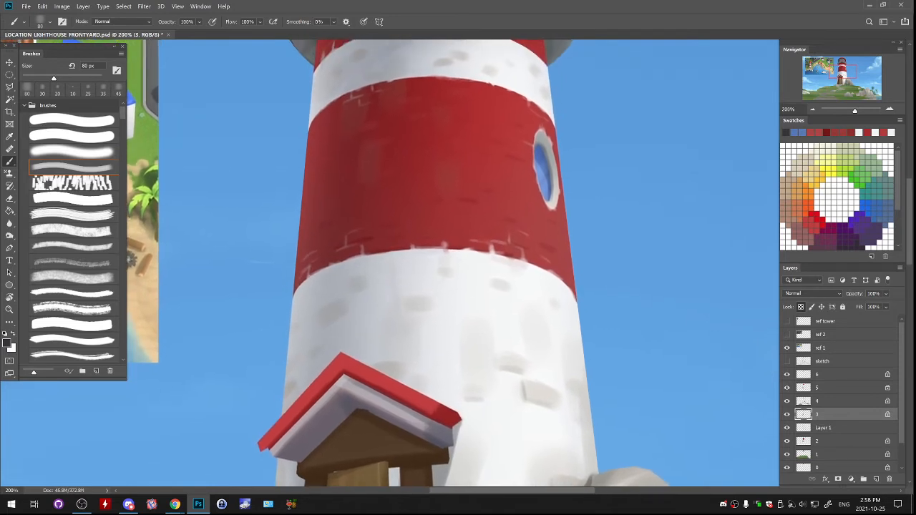
- On Layer 1, paint a drip stain below the round window in grey 84837b with a 40 px brush
click(823, 428)
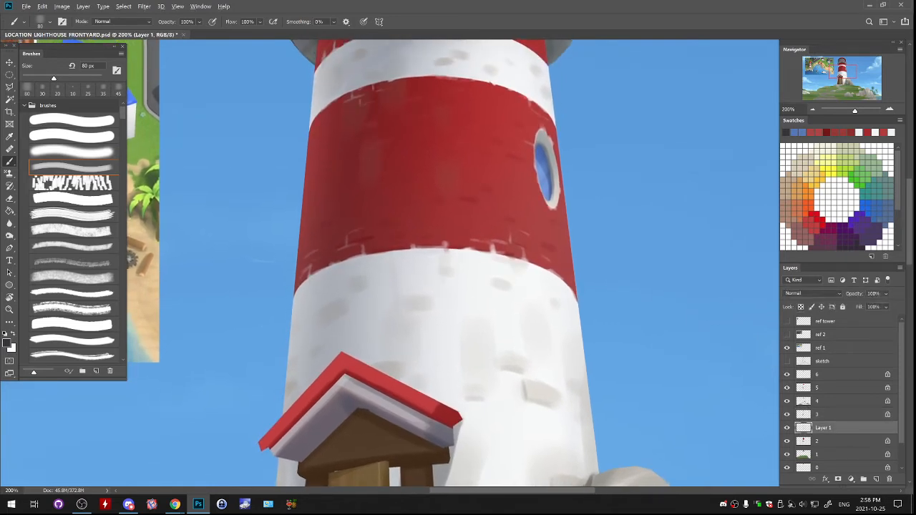
alt+click(554, 194)
click(6, 343)
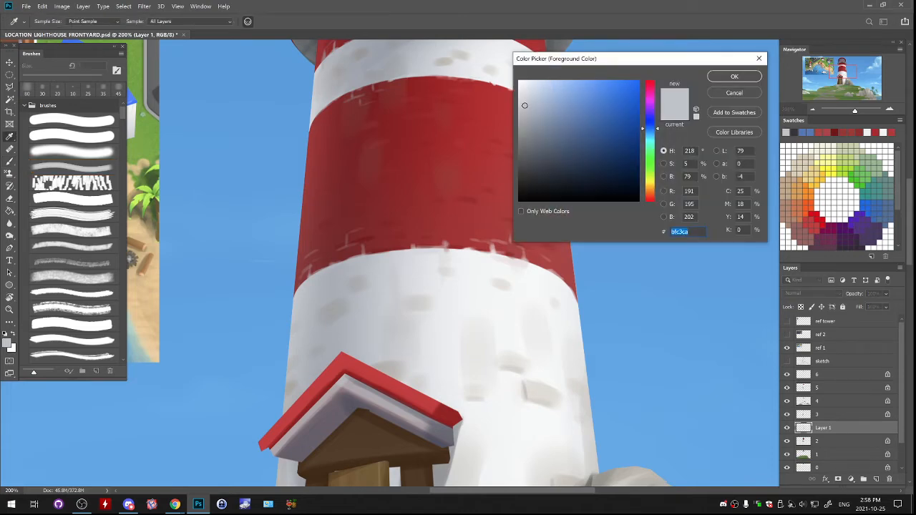
click(526, 138)
drag(650, 187, 650, 182)
click(735, 77)
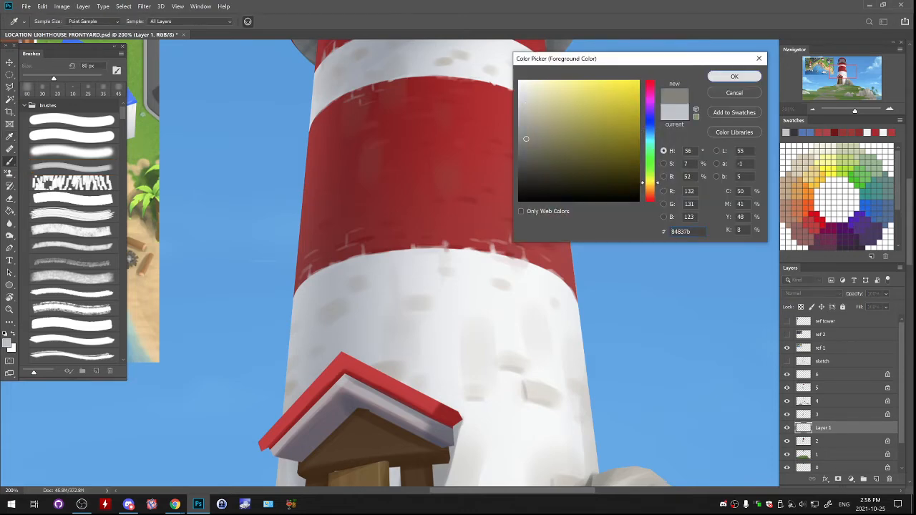
key(bracketleft)
key(bracketleft)
key(bracketleft)
key(bracketleft)
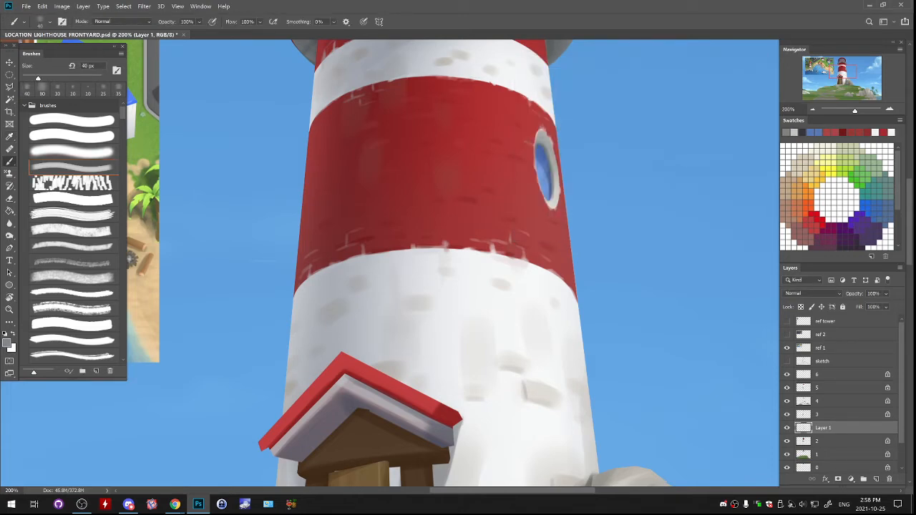
drag(553, 211, 553, 224)
- Set the foreground colour to light grey c0bfb1 and refine the drip stain beneath the round window
click(6, 343)
drag(526, 139, 528, 110)
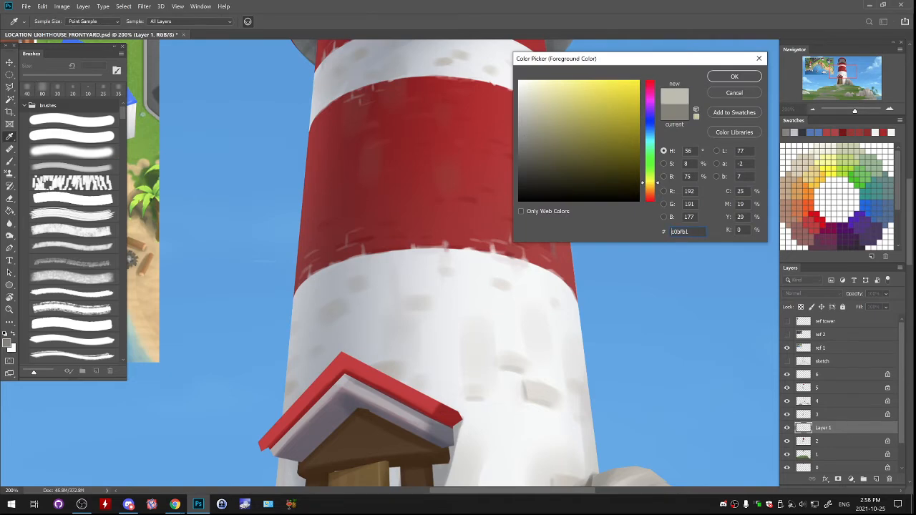
click(735, 76)
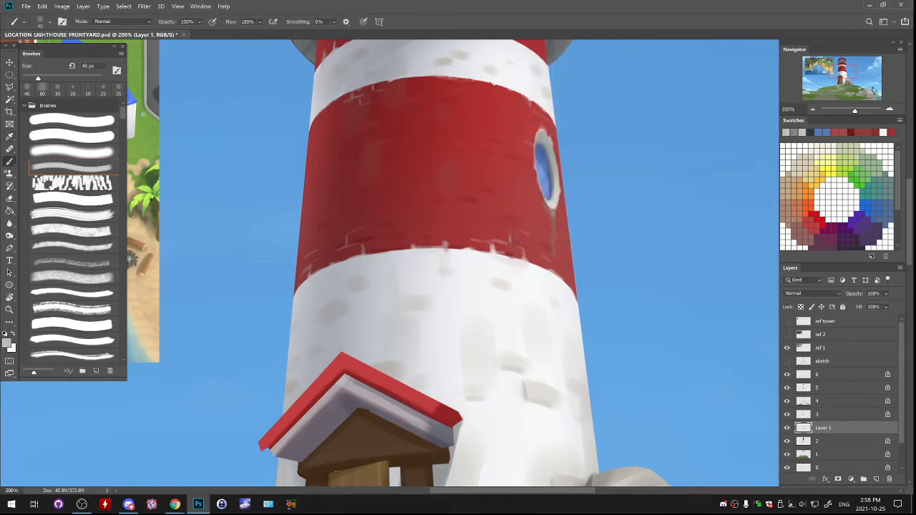
mouse_move(547, 218)
mouse_down()
mouse_move(542, 197)
mouse_move(566, 363)
mouse_up()
alt+click(550, 215)
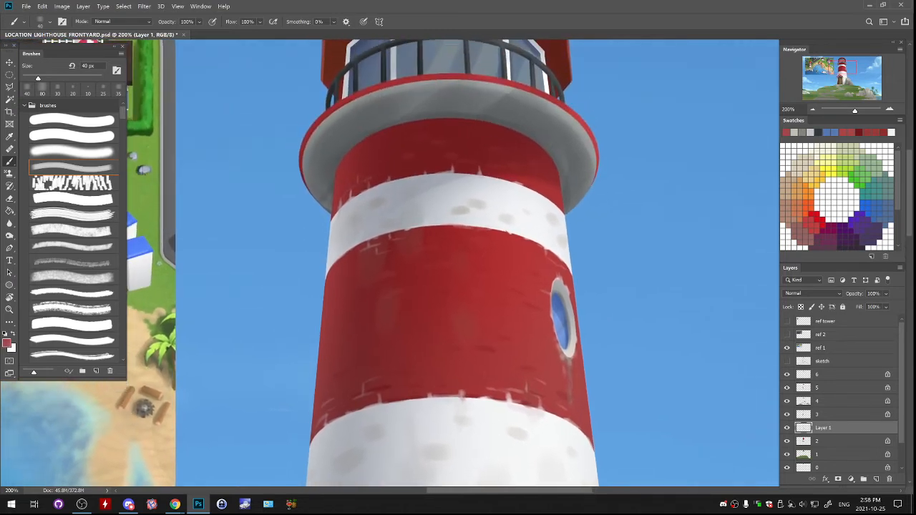
- Toggle layers 6 and 5 to find the one holding the lighthouse's gallery ring, and select layer 6
click(788, 428)
drag(473, 469, 556, 115)
drag(487, 286, 458, 213)
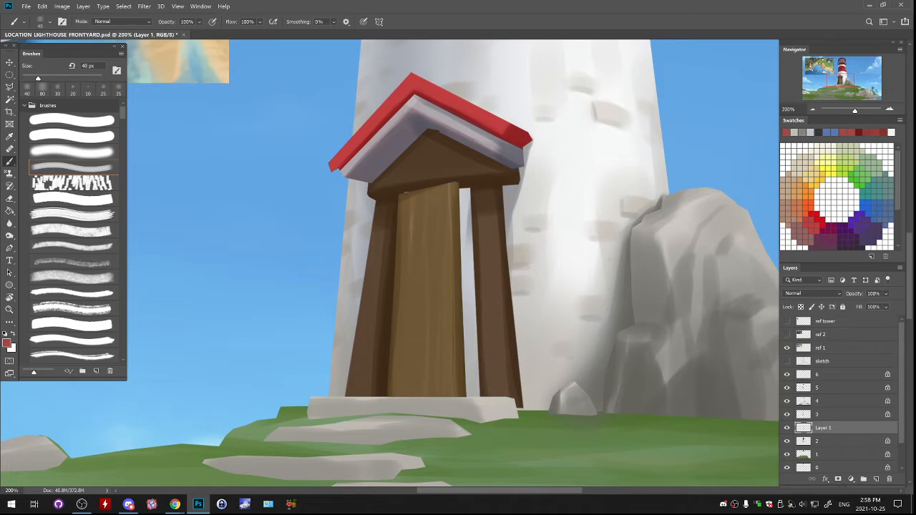
scroll(390, 263, up, 10)
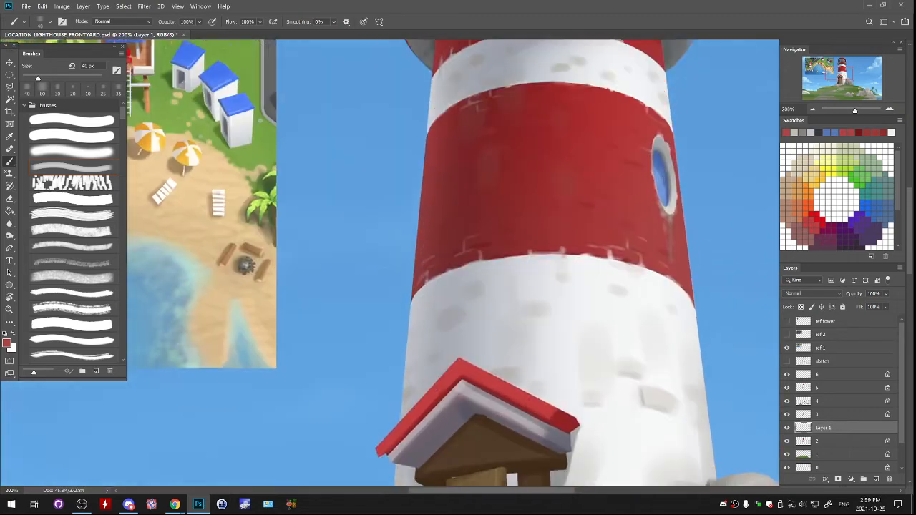
click(787, 375)
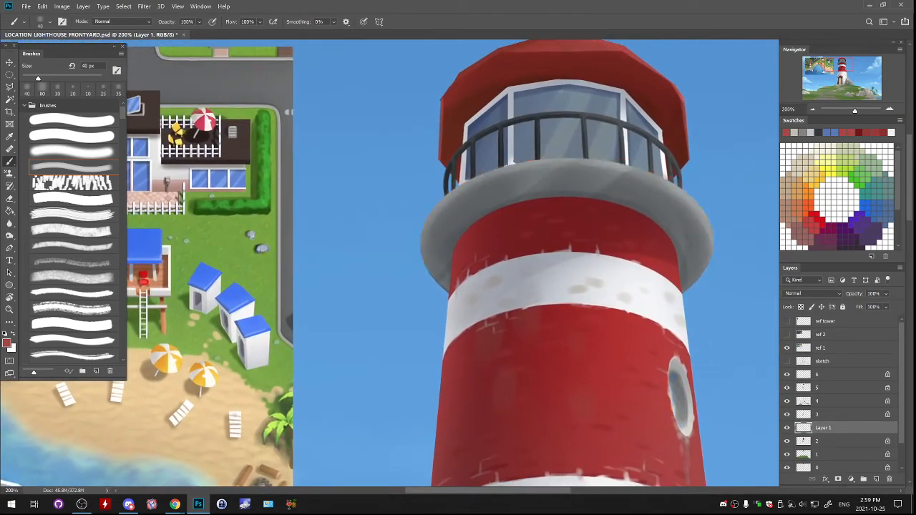
click(787, 374)
click(787, 388)
click(787, 388)
click(823, 375)
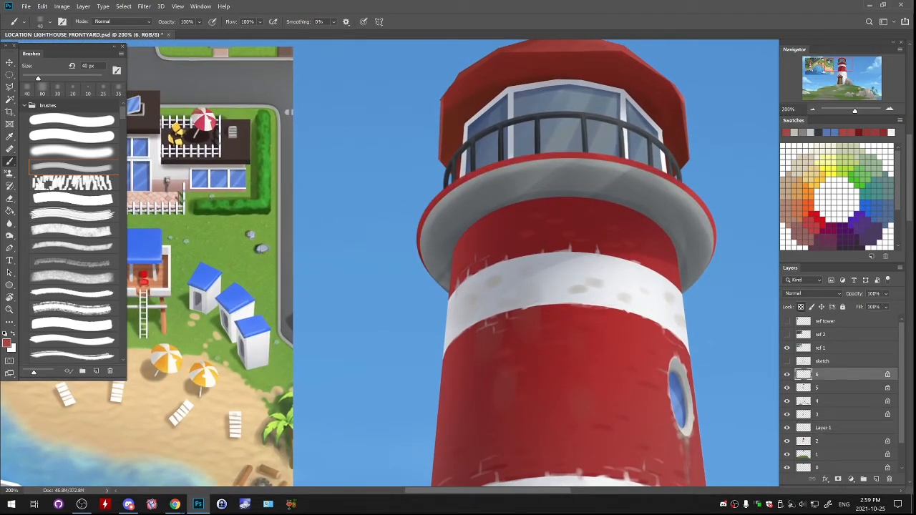
- On a new layer above layer 6, paint a straight vertical black line in the sky with the 19 px brush
key(d)
drag(544, 244, 551, 260)
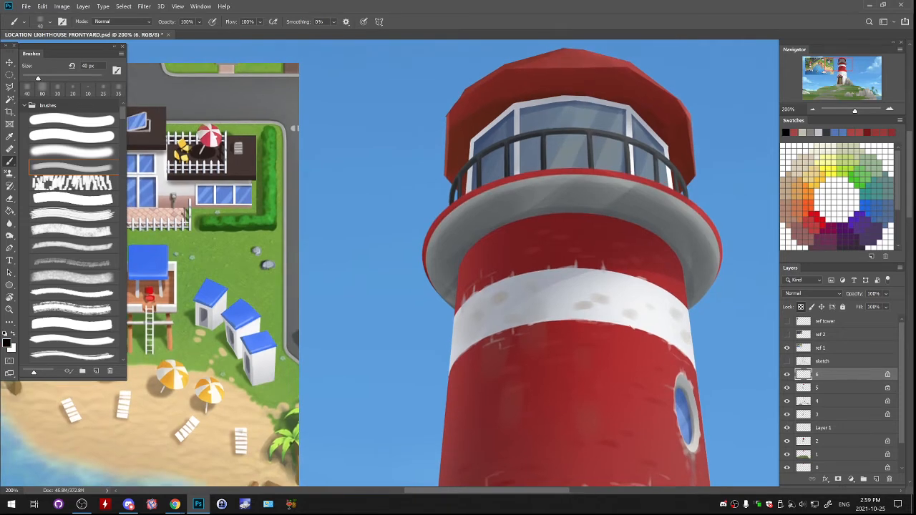
click(876, 479)
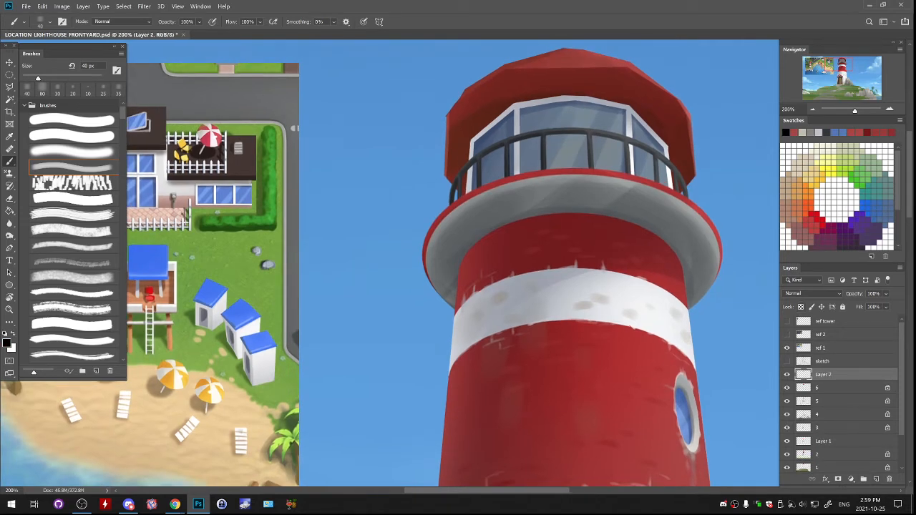
drag(615, 236, 224, 272)
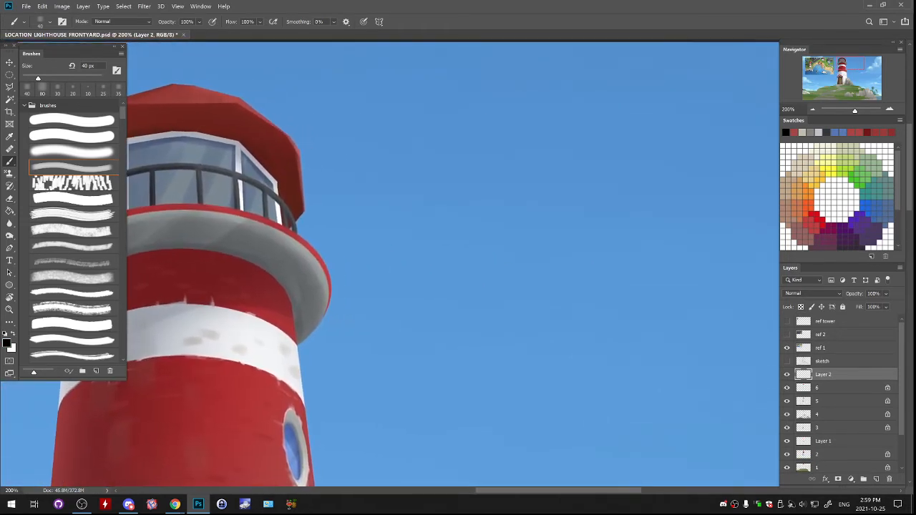
click(72, 120)
drag(628, 192, 628, 320)
key(ctrl+z)
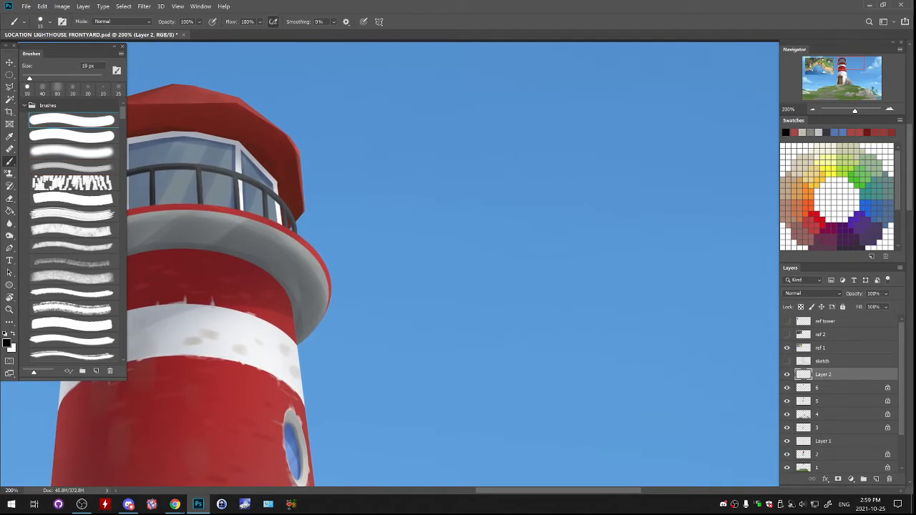
mouse_move(546, 123)
mouse_down()
mouse_move(546, 308)
mouse_move(546, 86)
mouse_move(546, 172)
mouse_up()
- Duplicate the vertical line, rotate the copy -90°, centre it on the original to form a cross, and merge both layers
key(m)
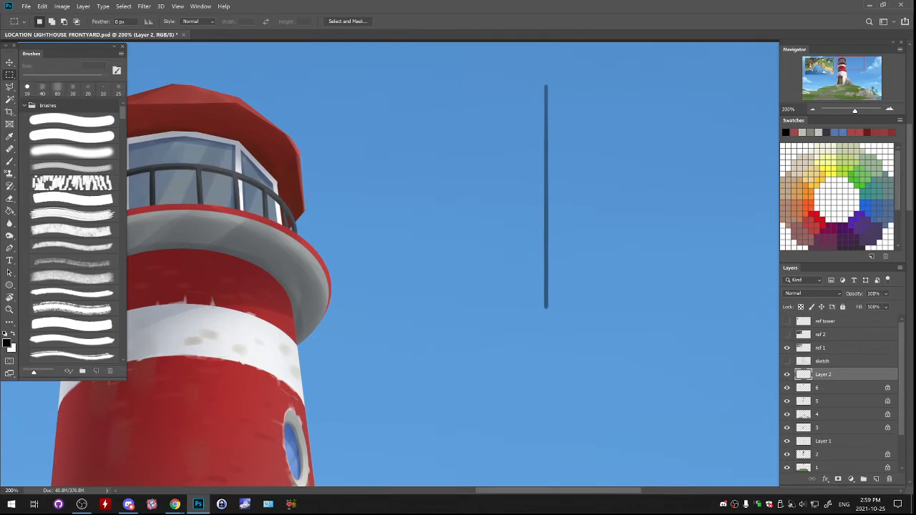
drag(477, 57, 623, 348)
key(ctrl+j)
key(ctrl+t)
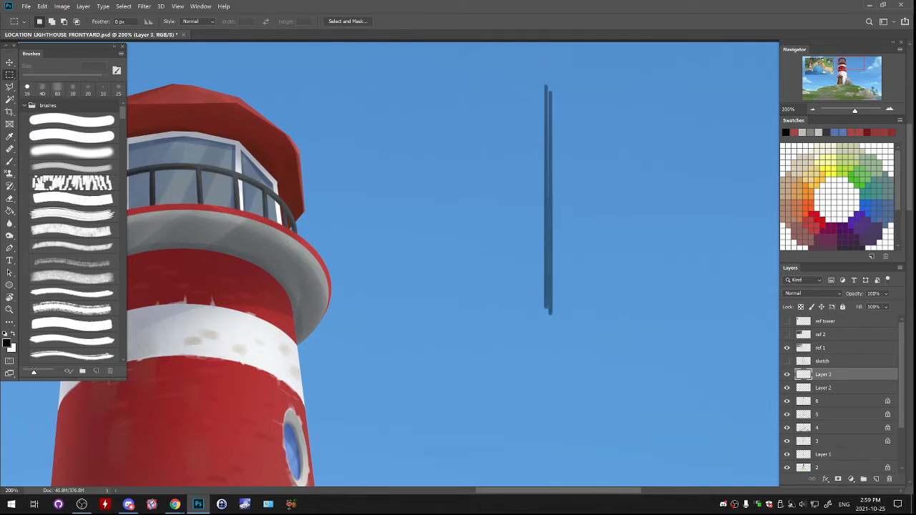
mouse_move(546, 81)
mouse_down()
mouse_move(451, 174)
mouse_move(446, 190)
mouse_up()
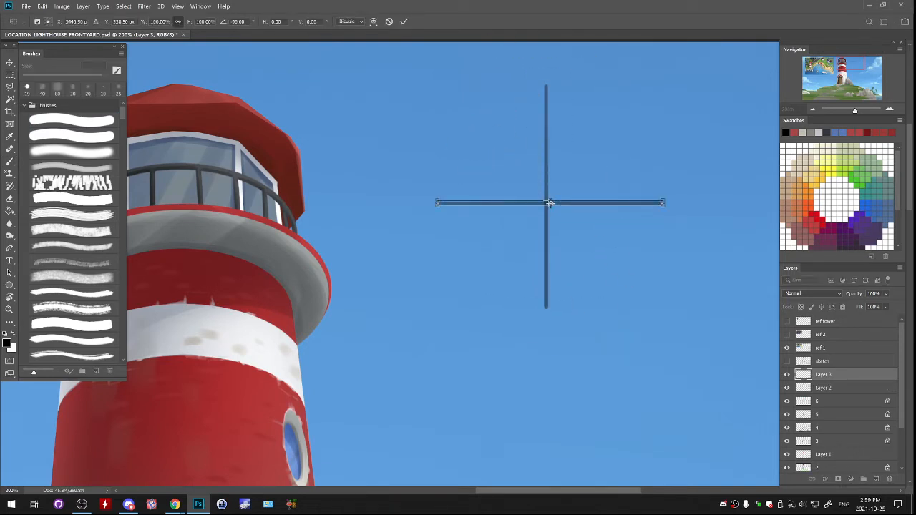
key(Return)
drag(663, 205, 662, 201)
key(ctrl+e)
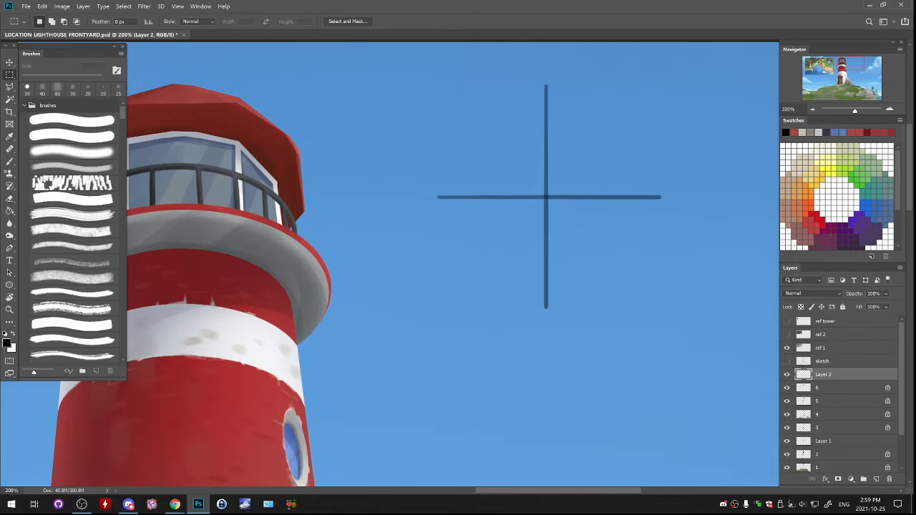
- Duplicate the cross, rotate the copy diagonally around the same centre, and merge it into an eight-spoke star
drag(419, 70, 698, 355)
key(ctrl+c)
key(ctrl+v)
key(ctrl+t)
drag(705, 89, 638, 192)
key(Return)
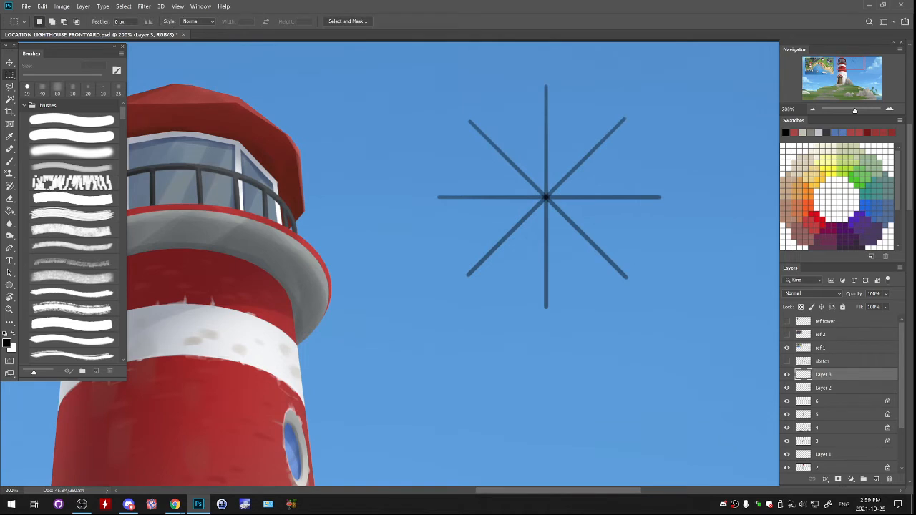
key(ctrl+e)
- Duplicate the eight-spoke star, rotate the copy -30° and move its centre onto the original's
drag(388, 84, 710, 319)
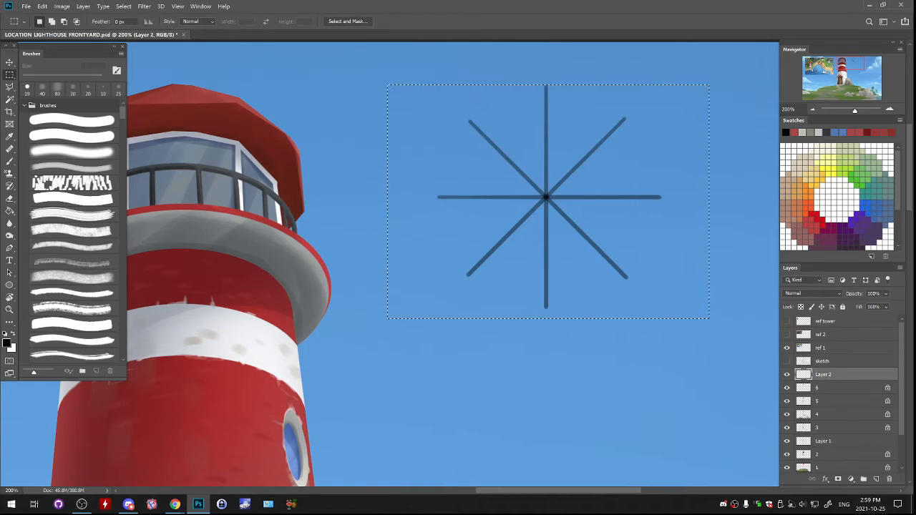
mouse_move(633, 231)
mouse_down()
mouse_move(306, 277)
mouse_move(637, 265)
mouse_move(613, 292)
mouse_move(699, 223)
mouse_move(421, 248)
mouse_move(569, 223)
mouse_move(426, 254)
mouse_up()
drag(380, 293, 614, 291)
drag(395, 125, 713, 410)
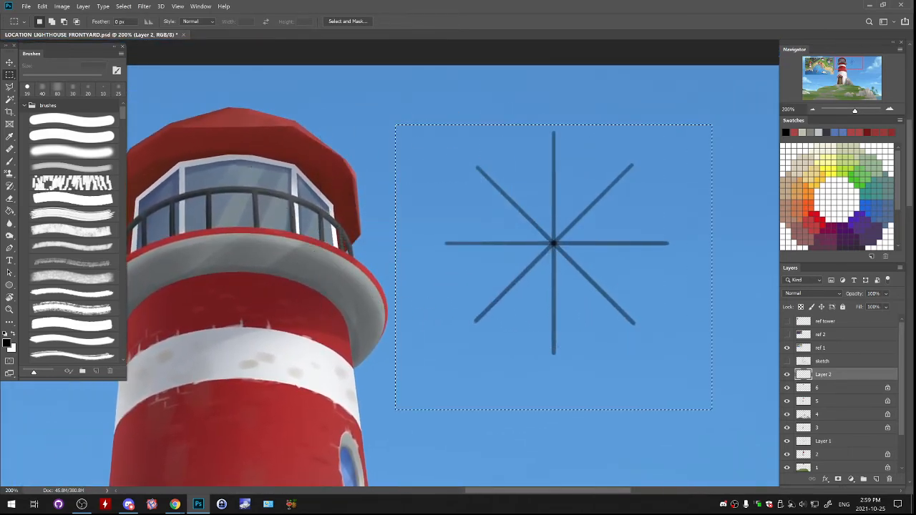
key(ctrl+j)
key(ctrl+t)
drag(677, 120, 598, 138)
drag(612, 235, 620, 209)
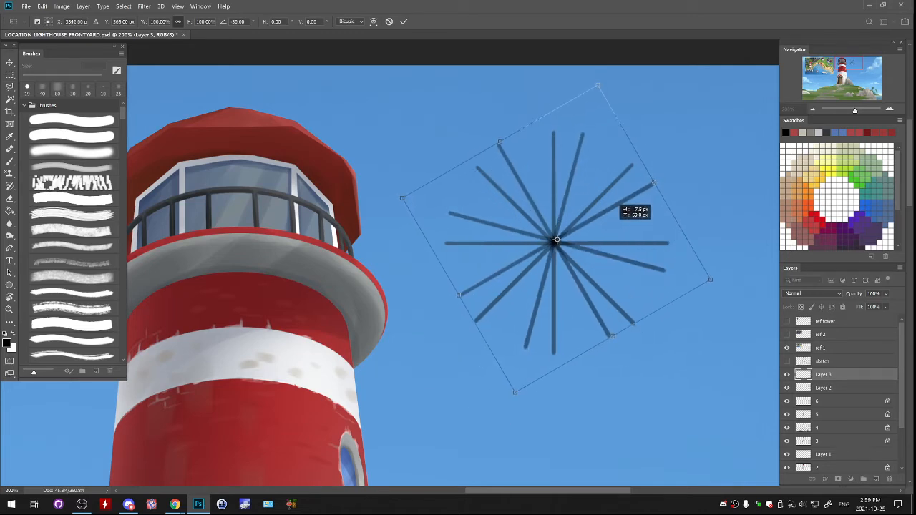
- Fine-tune the copied star's rotation to -21.33° with its centre aligned to the original, and merge the two star layers
drag(557, 241, 559, 239)
drag(700, 159, 714, 193)
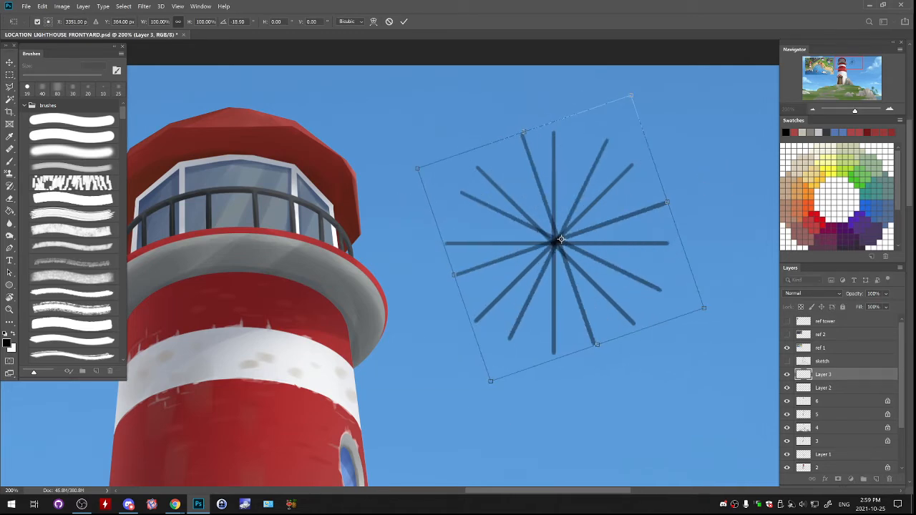
drag(657, 102, 635, 98)
drag(597, 174, 594, 179)
drag(665, 123, 671, 128)
drag(625, 194, 630, 195)
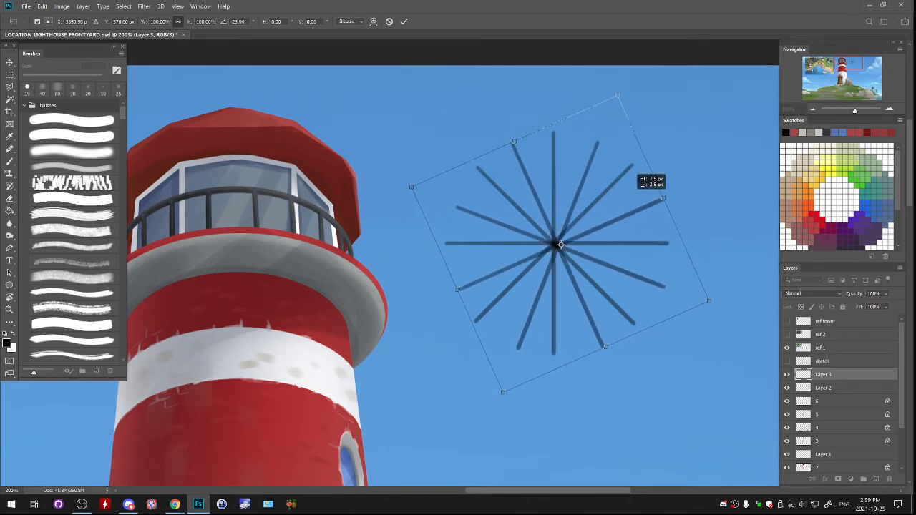
drag(561, 245, 556, 244)
drag(695, 179, 695, 180)
drag(634, 255, 635, 255)
drag(557, 244, 555, 244)
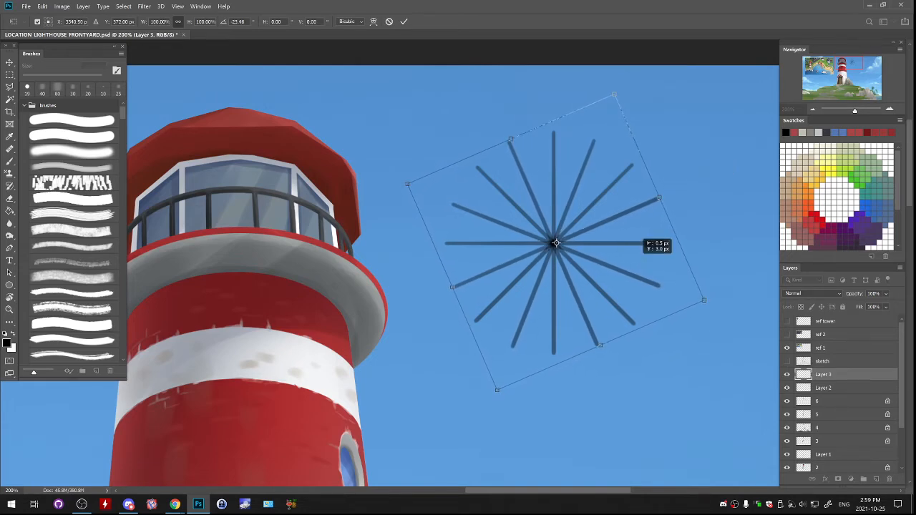
drag(695, 179, 698, 184)
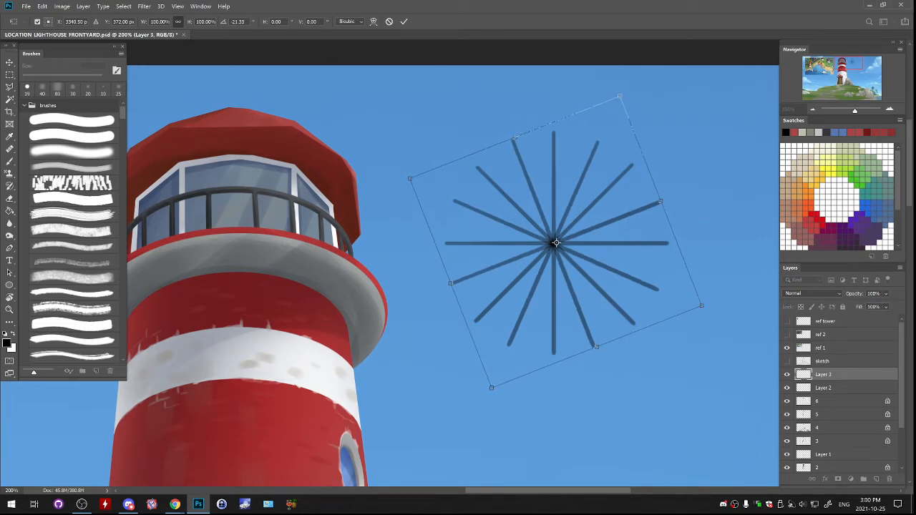
key(Return)
key(ctrl+e)
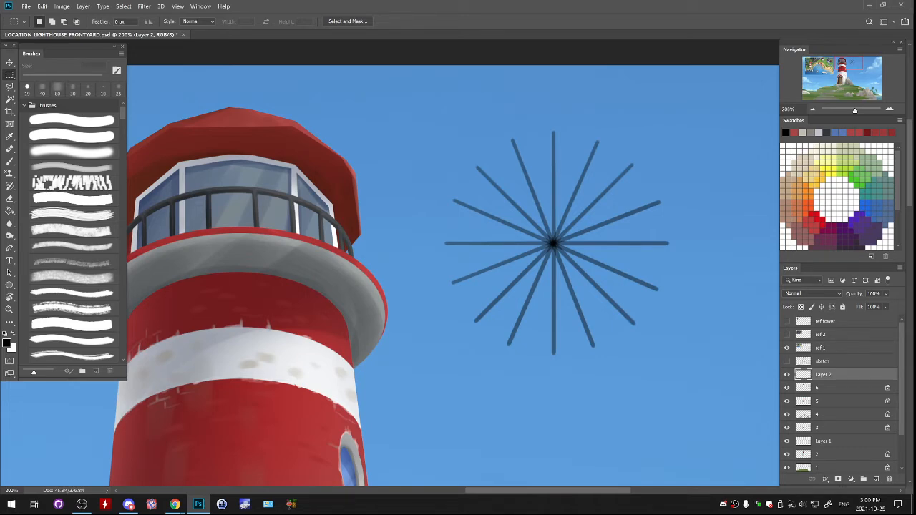
- Move the sixteen-spoke star from the sky onto the tower just below the lantern gallery
key(ctrl+minus)
key(ctrl+minus)
key(ctrl+minus)
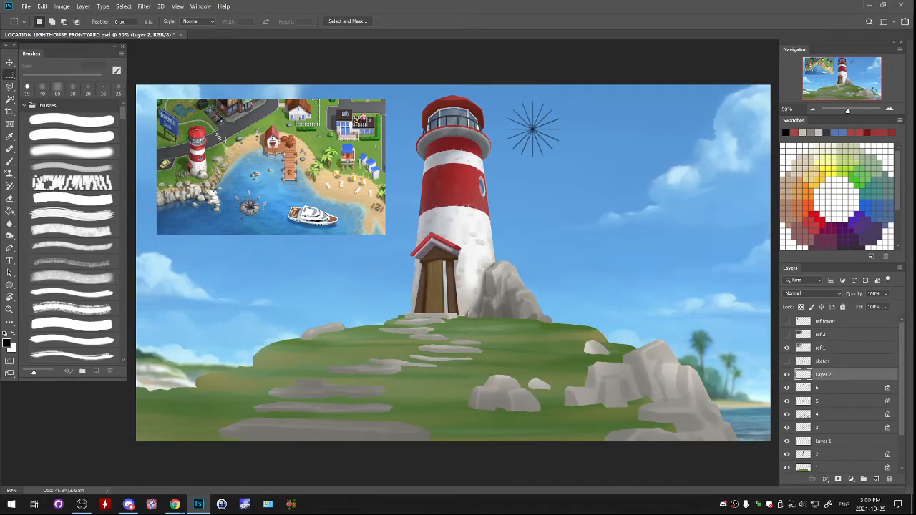
mouse_move(479, 92)
mouse_down()
mouse_move(519, 95)
mouse_move(591, 158)
mouse_move(591, 185)
mouse_up()
mouse_move(586, 179)
mouse_down()
mouse_move(483, 250)
mouse_move(505, 198)
mouse_up()
key(ctrl+plus)
key(ctrl+plus)
drag(429, 144, 484, 358)
- Flatten and widen the star to about 132% width and 66% height, narrowing its lower edge into perspective
drag(404, 173, 609, 318)
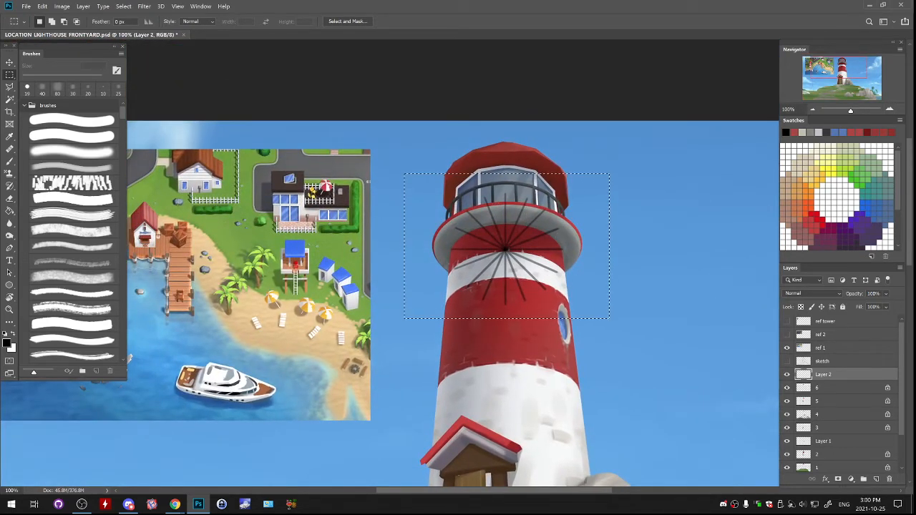
key(ctrl+t)
drag(507, 319, 506, 268)
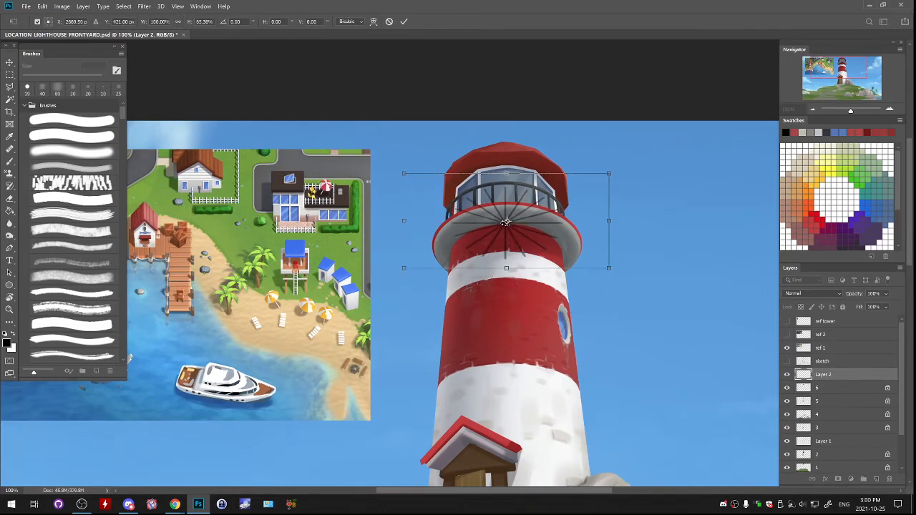
drag(555, 225, 634, 239)
drag(573, 243, 551, 249)
mouse_move(611, 245)
mouse_down()
mouse_move(652, 244)
mouse_move(612, 255)
mouse_up()
drag(370, 291, 397, 291)
drag(641, 290, 614, 287)
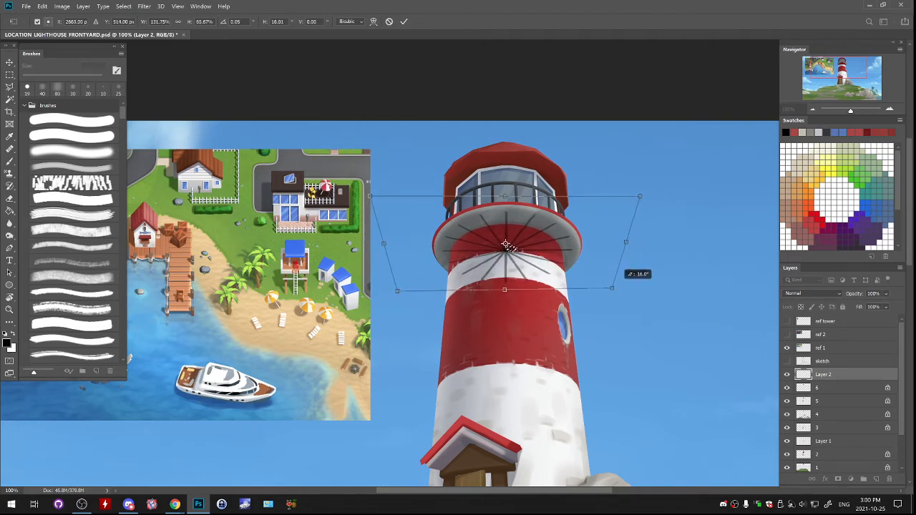
- Enlarge the star to about 155% width and 77% height and centre its spokes on the gallery
drag(639, 195, 664, 188)
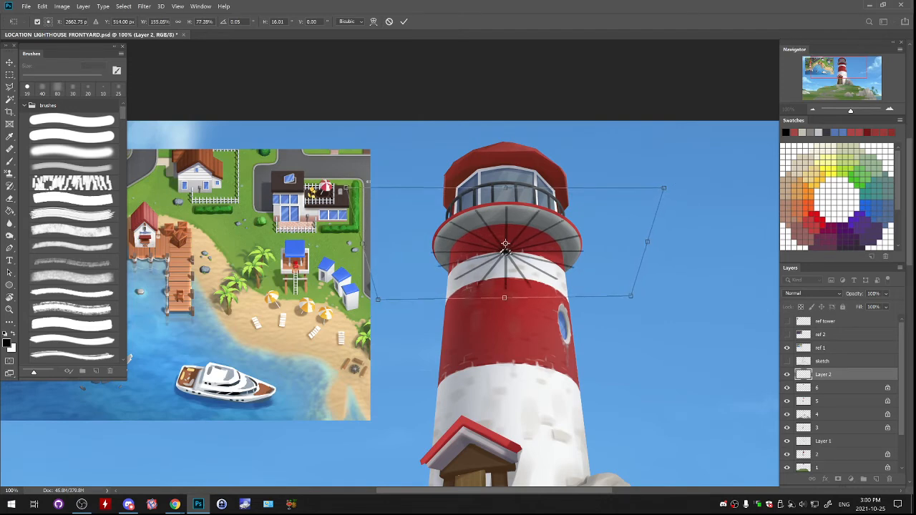
drag(618, 241, 617, 238)
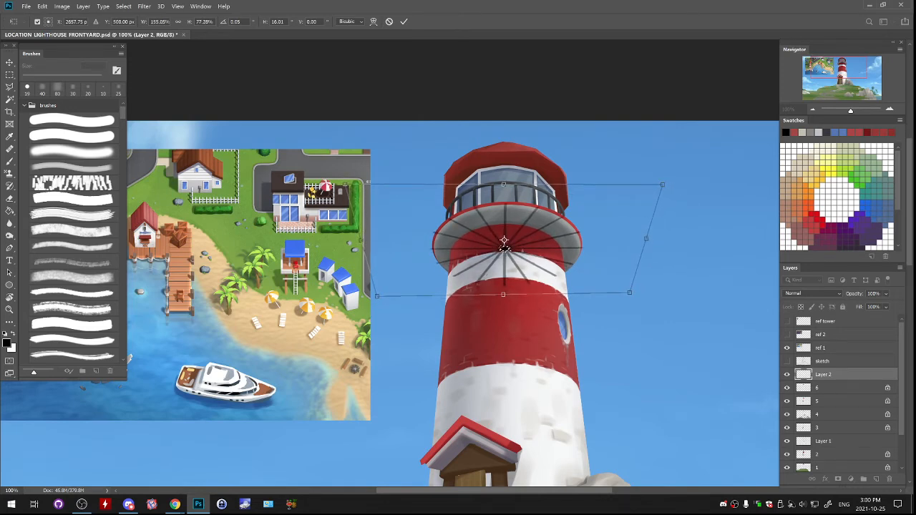
drag(504, 243, 505, 245)
key(Return)
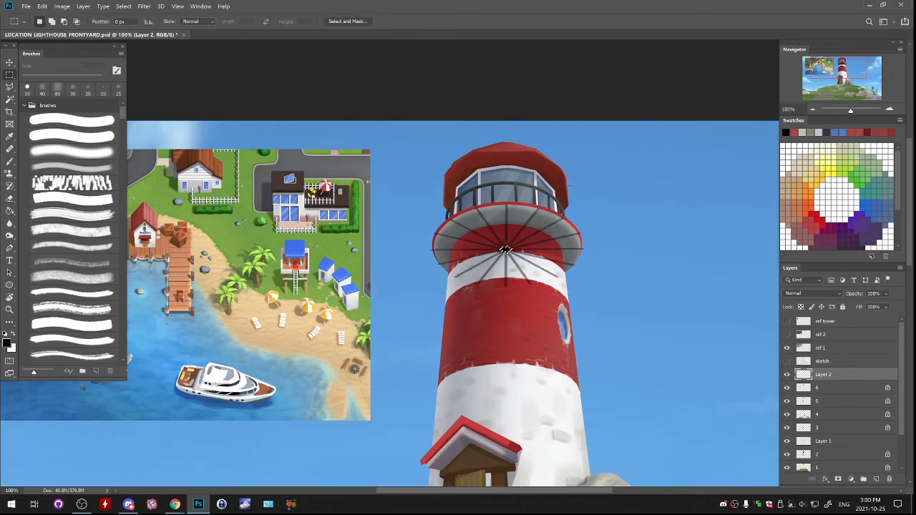
- Delete the spokes on Layer 2 outside the pixels of layer 6, leaving them only on the gallery's underside, and deselect
right_click(804, 375)
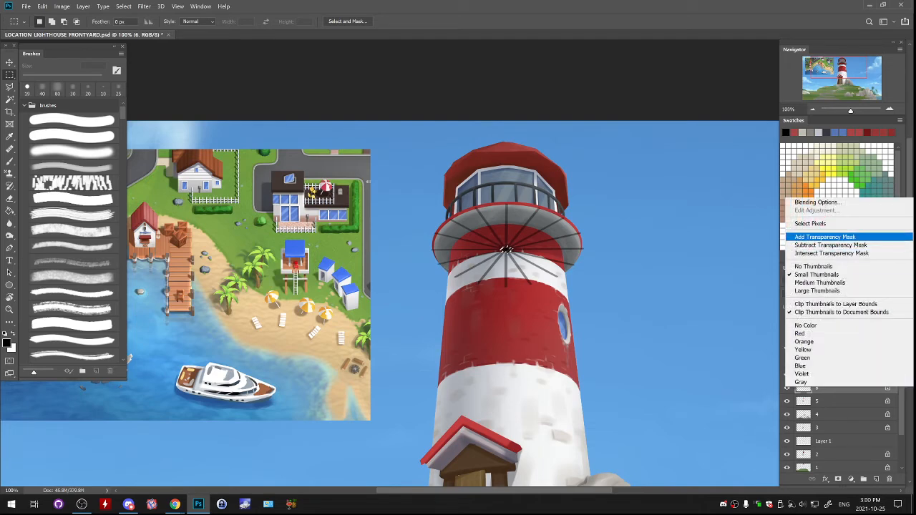
click(824, 224)
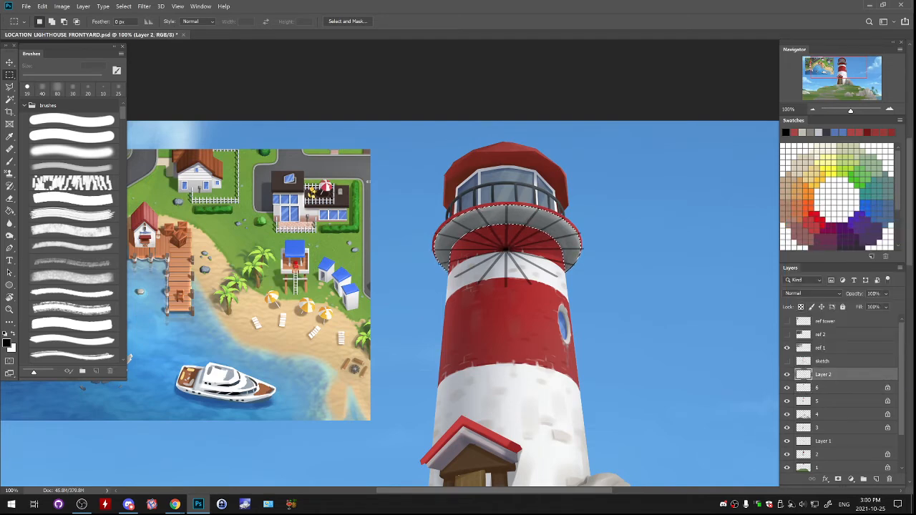
click(123, 5)
click(129, 43)
key(Delete)
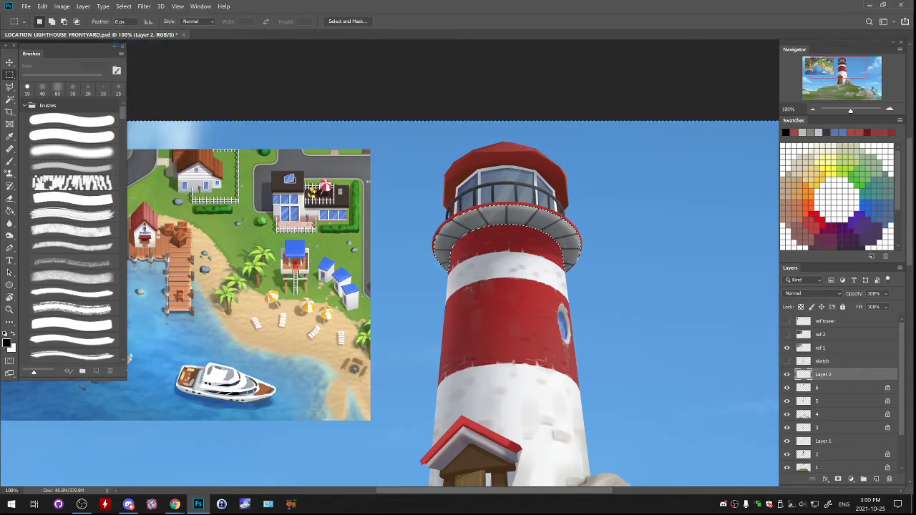
key(ctrl+d)
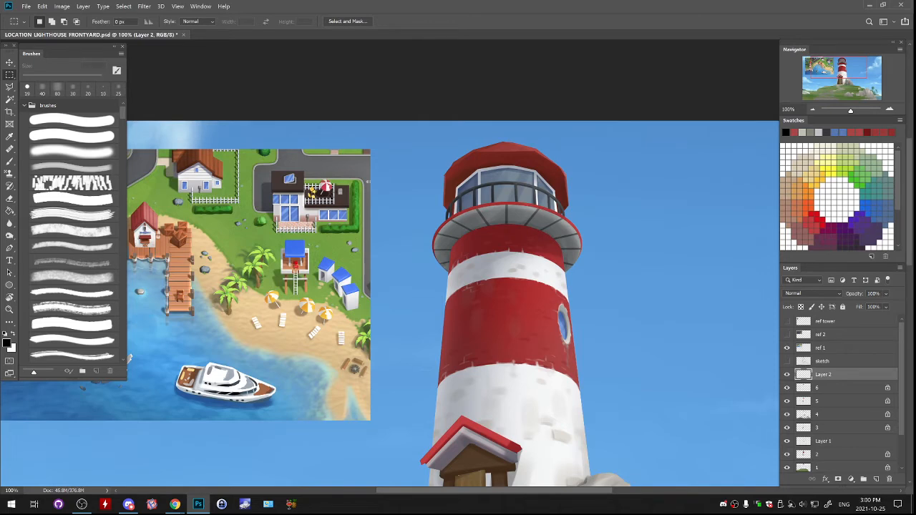
- Lower Layer 2's opacity to 18% so the gallery spokes blend into the grey underside
key(ctrl+minus)
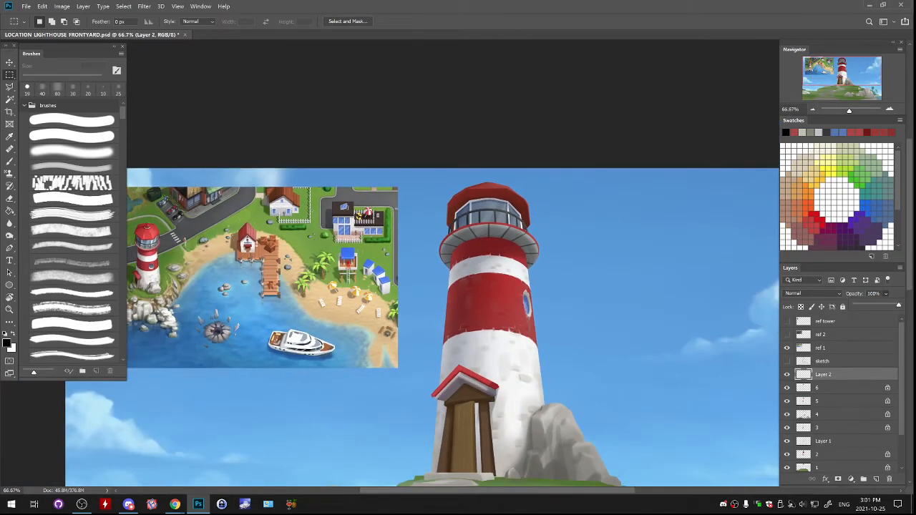
drag(899, 306, 861, 306)
drag(459, 322, 494, 251)
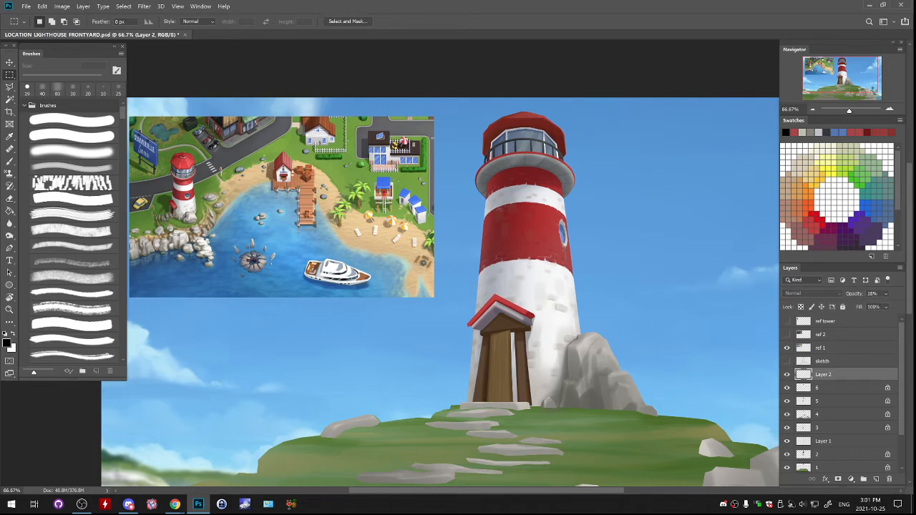
drag(444, 265, 473, 317)
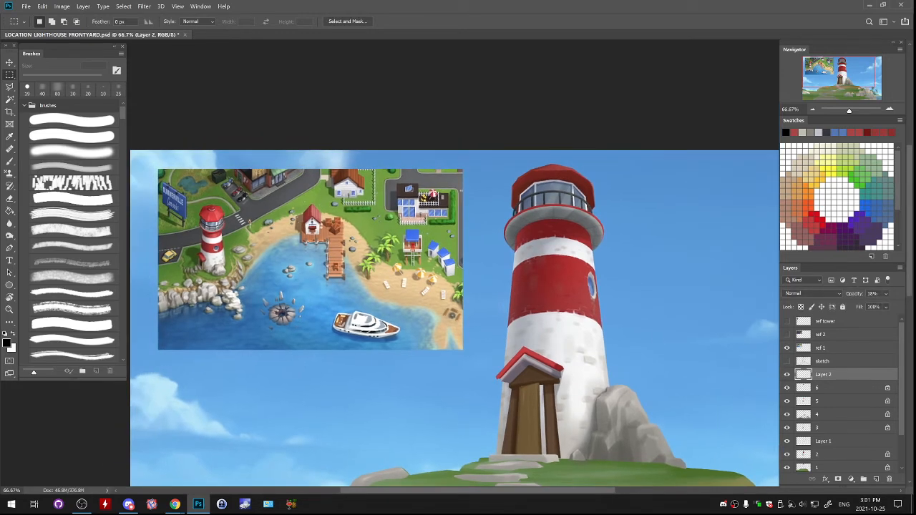
- Compare the gallery's underside with Layer 2's spokes hidden and shown
click(788, 374)
click(787, 375)
click(787, 374)
click(788, 374)
click(62, 6)
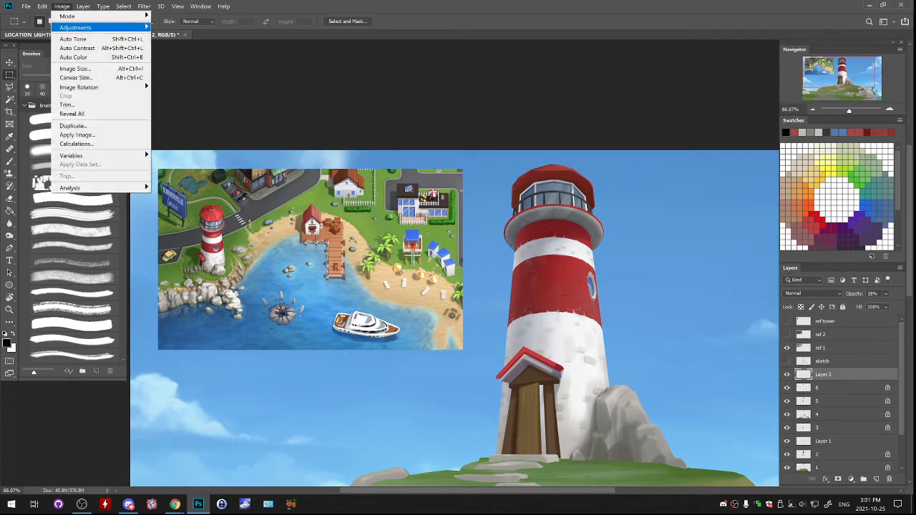
mouse_move(77, 26)
click(179, 85)
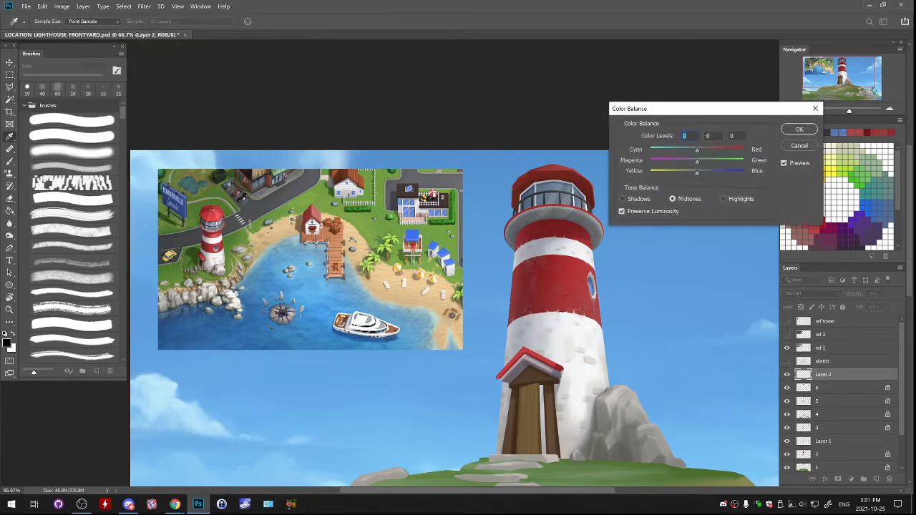
key(Escape)
- Raise Layer 2's lightness to +84 with Hue/Saturation to lighten the spokes, and merge the layer down into layer 6
click(63, 6)
mouse_move(75, 26)
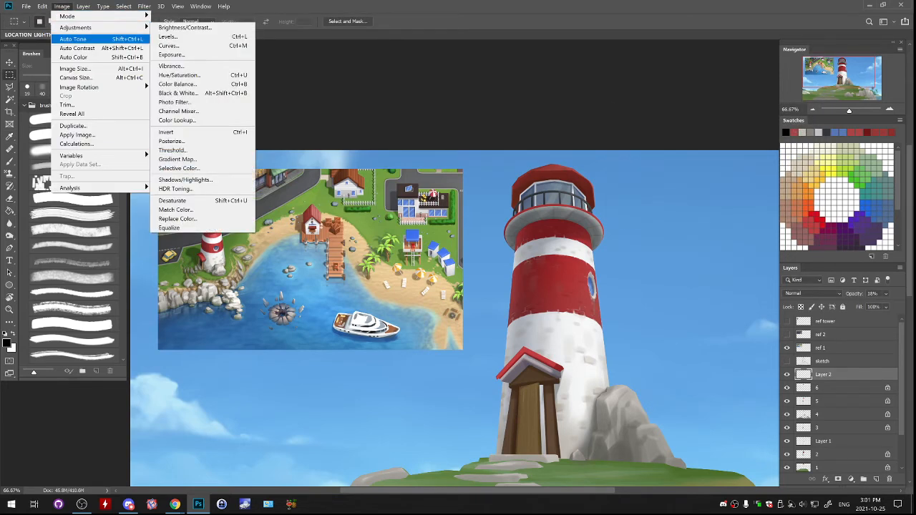
click(179, 75)
drag(738, 278, 782, 278)
key(shift+Down)
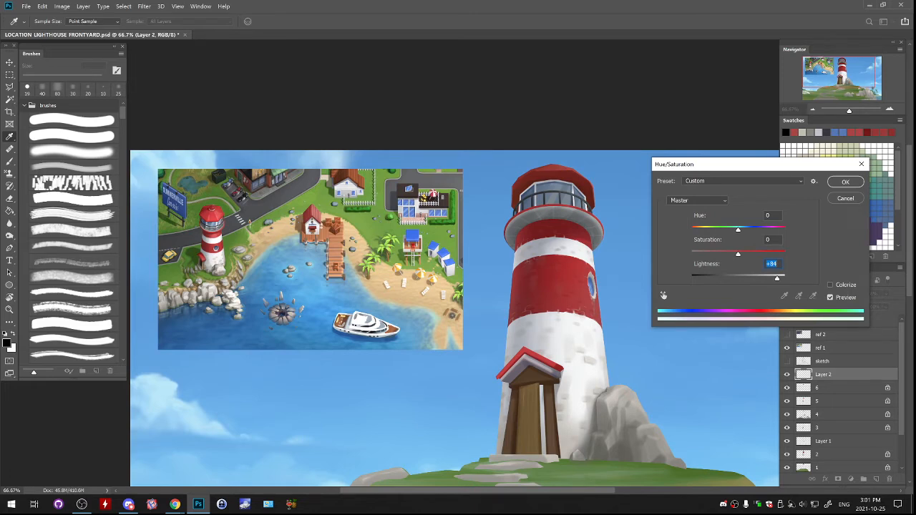
key(Return)
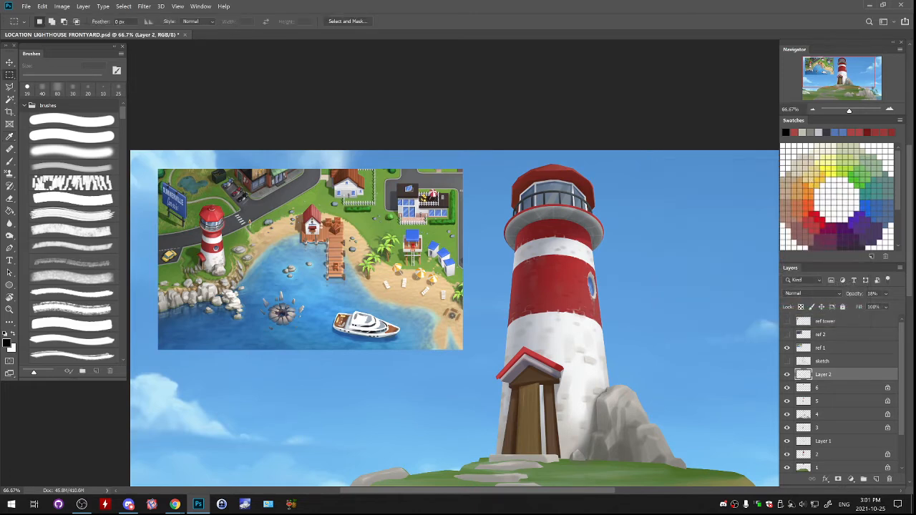
key(ctrl+e)
- Hide and show layer 5 to check which porch parts it holds, and make it the active layer
scroll(453, 286, down, 2)
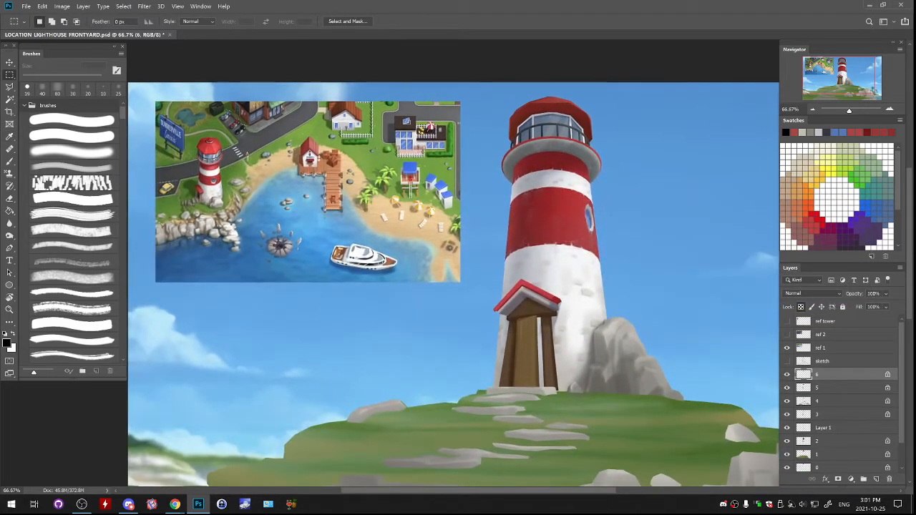
scroll(453, 286, down, 2)
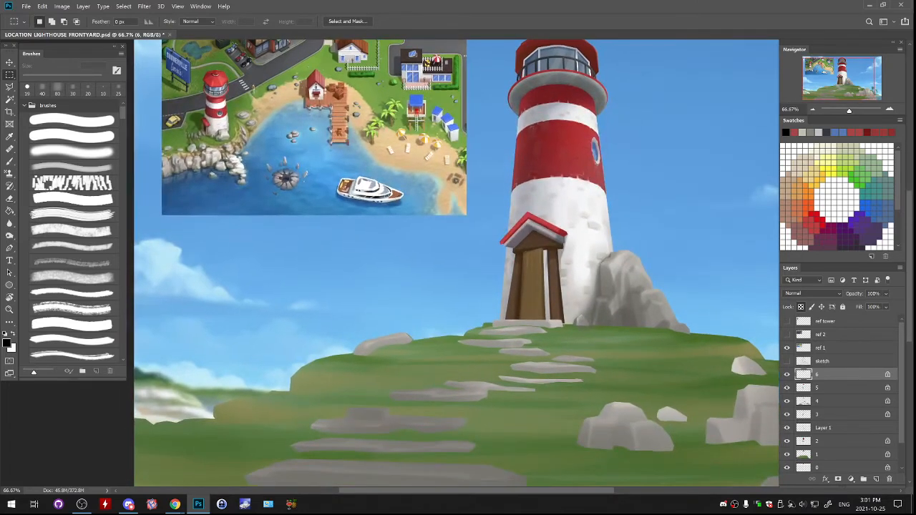
click(788, 388)
click(788, 388)
click(787, 388)
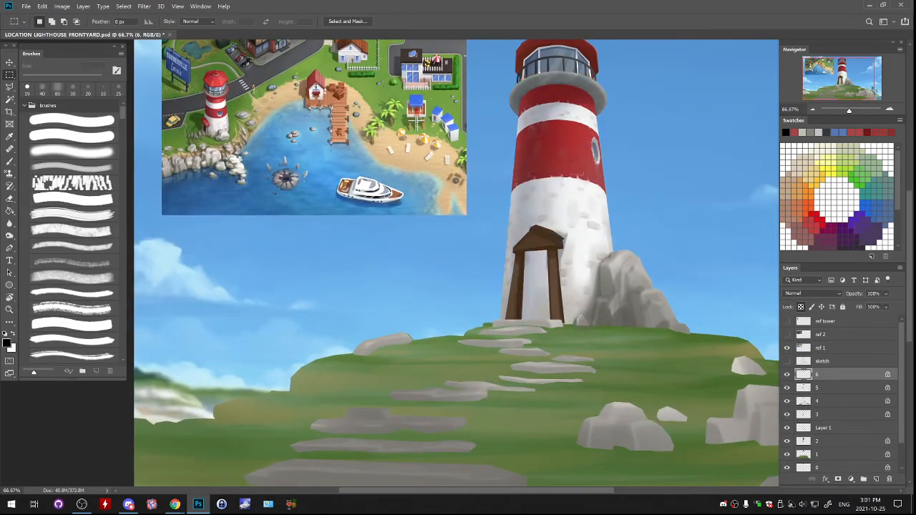
click(788, 388)
click(787, 388)
click(788, 388)
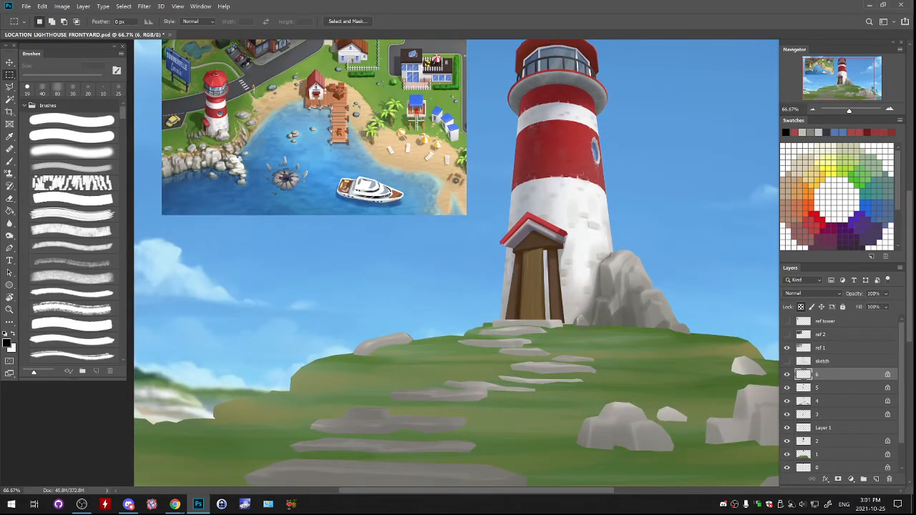
click(788, 388)
click(787, 388)
click(820, 387)
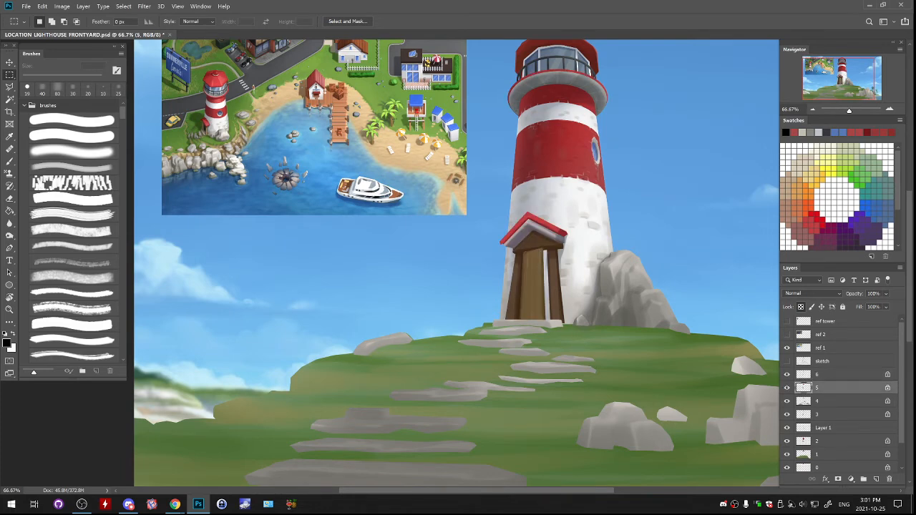
- Sample the grey-violet from the porch roof's underside as the brush colour and darken it to a near-black shade
key(ctrl+plus)
key(ctrl+plus)
drag(658, 143, 392, 260)
key(b)
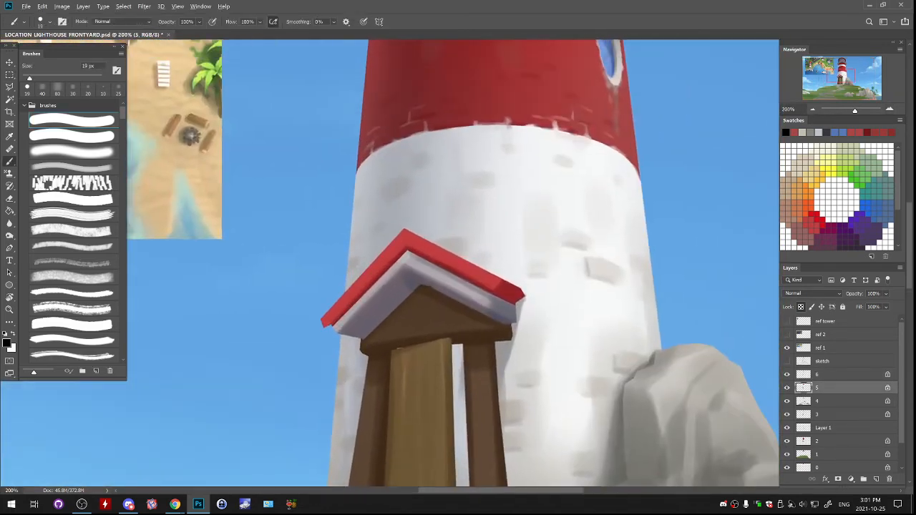
alt+click(415, 277)
click(6, 344)
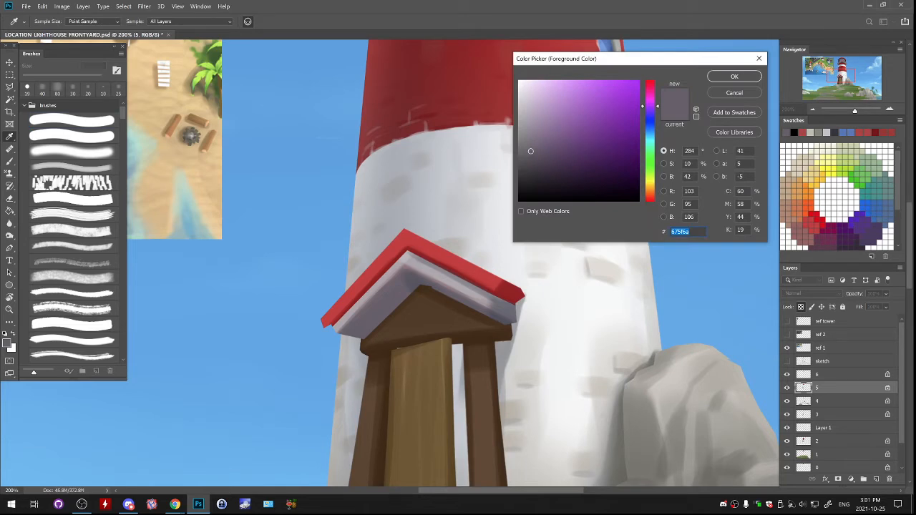
click(524, 181)
key(Return)
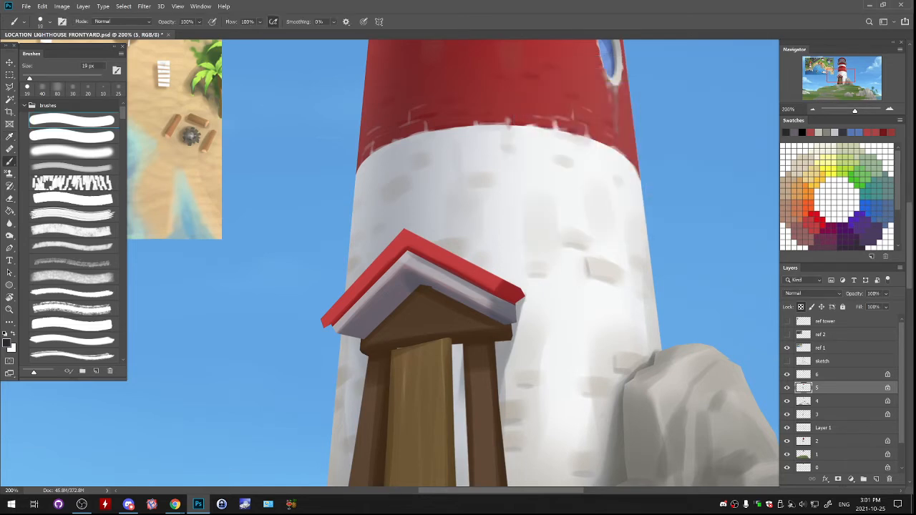
- Shade the lower part of the porch roof's red edge with dark strokes of the soft translucent brush at 60 px
click(72, 168)
key(bracketleft)
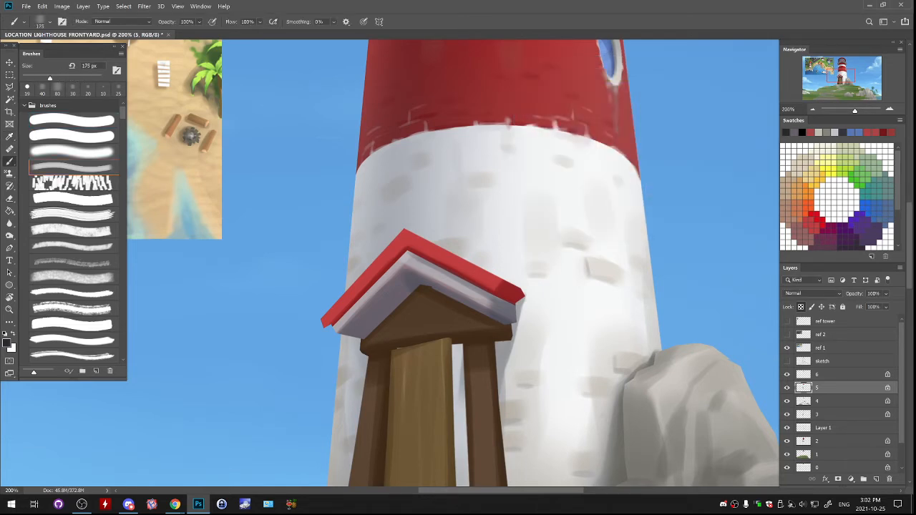
key(bracketleft)
key(bracketleft)
key(bracketleft)
key(bracketleft)
key(bracketleft)
key(bracketleft)
key(bracketleft)
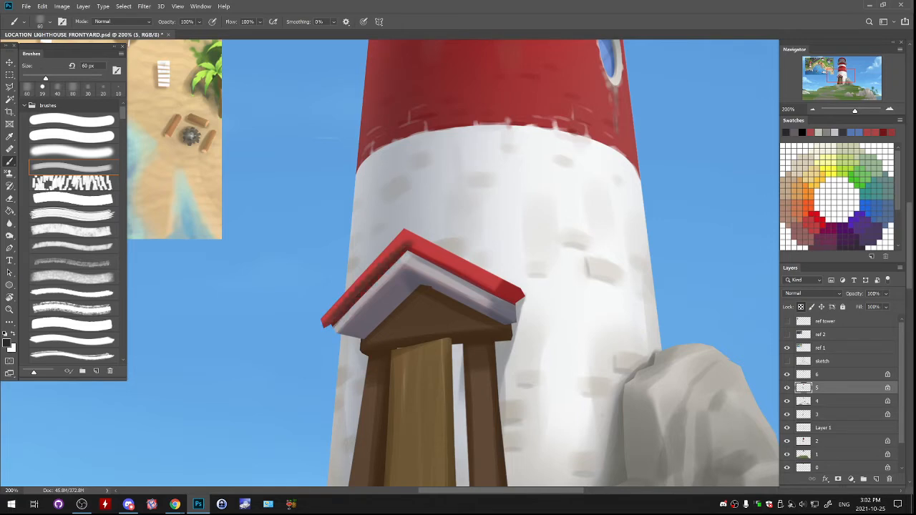
key(ctrl+z)
drag(334, 328, 405, 243)
key(ctrl+z)
drag(378, 281, 327, 326)
key(ctrl+z)
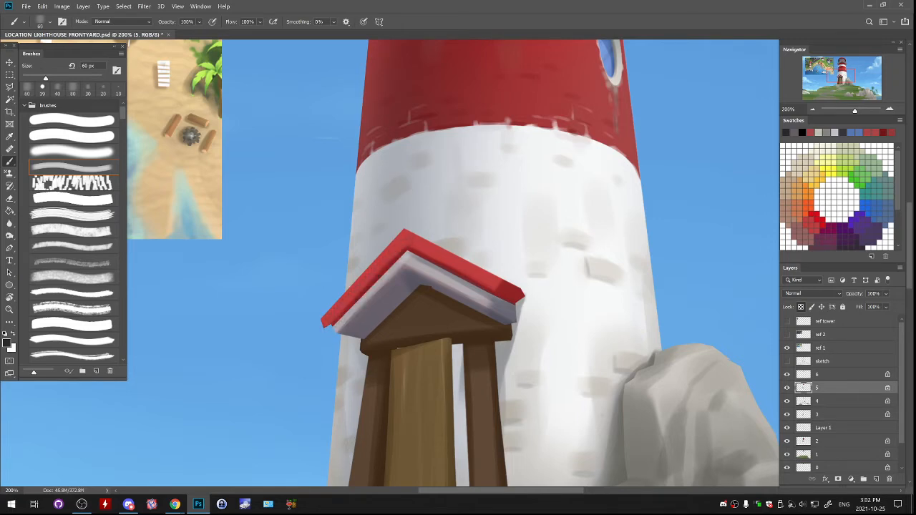
drag(408, 244, 329, 327)
mouse_move(429, 244)
mouse_down()
mouse_move(332, 358)
mouse_move(399, 405)
mouse_up()
key(ctrl+z)
drag(318, 364, 398, 406)
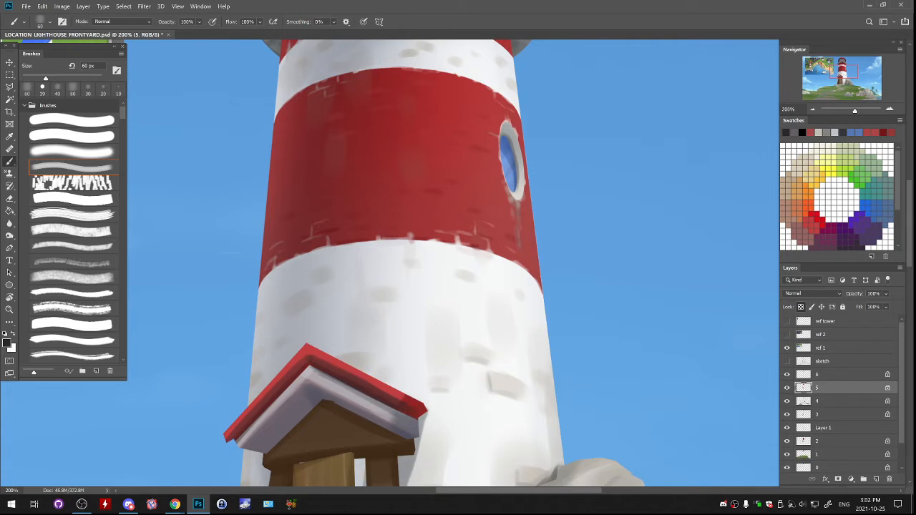
- Sample the shaded purple-grey under the porch roof and darken it to a very dark grey brush colour
drag(322, 372, 494, 270)
alt+click(522, 231)
alt+click(486, 275)
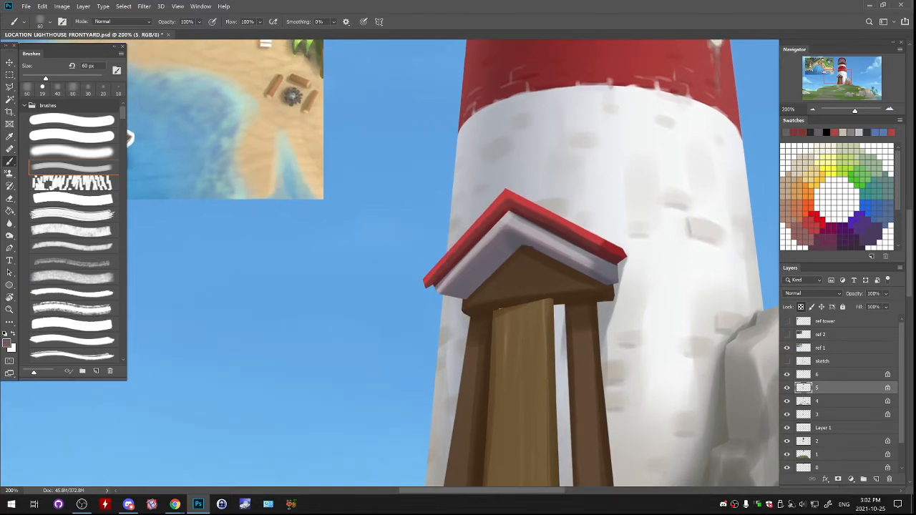
click(6, 343)
mouse_move(529, 151)
mouse_down()
mouse_move(519, 129)
mouse_move(519, 175)
mouse_up()
key(Return)
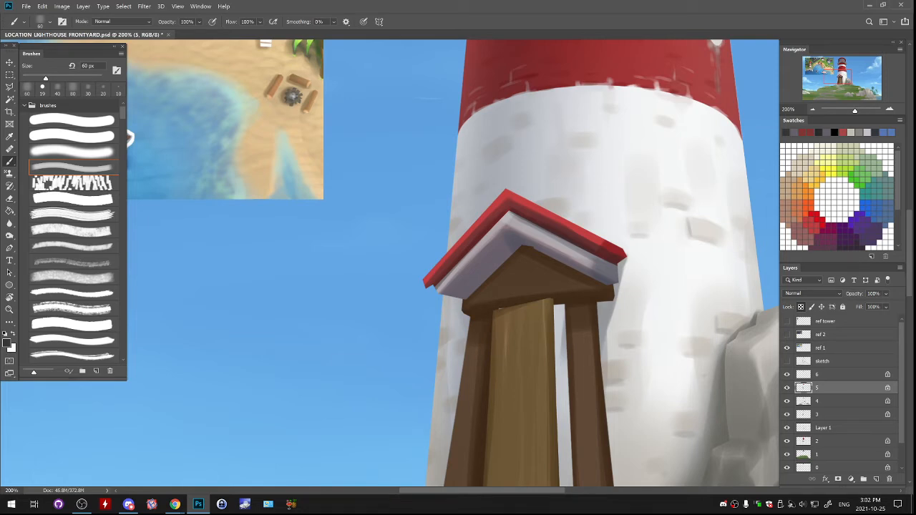
- Paint thin dark plank lines across the porch roof's underside with the hard brush, reducing its size from 19 to 10 px
key(ctrl+plus)
drag(530, 258, 470, 267)
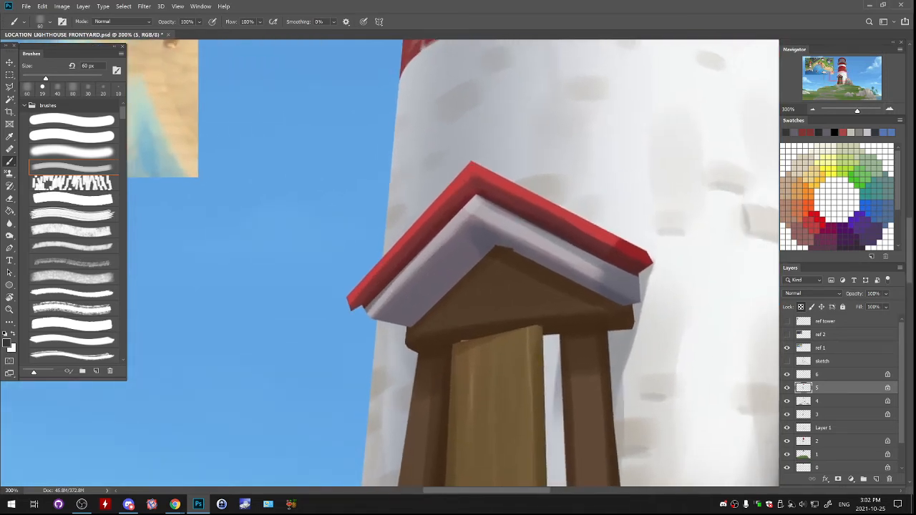
mouse_move(401, 306)
mouse_down()
mouse_move(434, 290)
mouse_move(422, 313)
mouse_up()
key(ctrl+z)
click(72, 120)
key(ctrl+z)
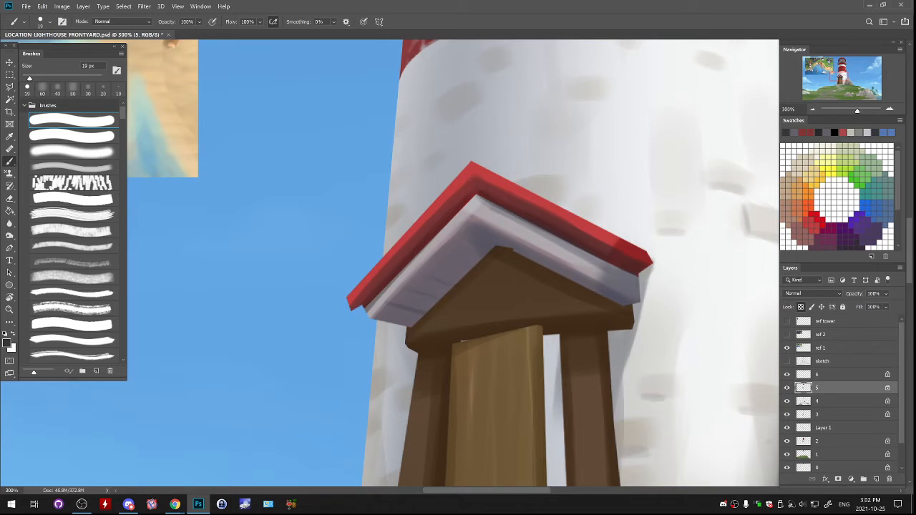
drag(449, 274, 502, 245)
key(bracketleft)
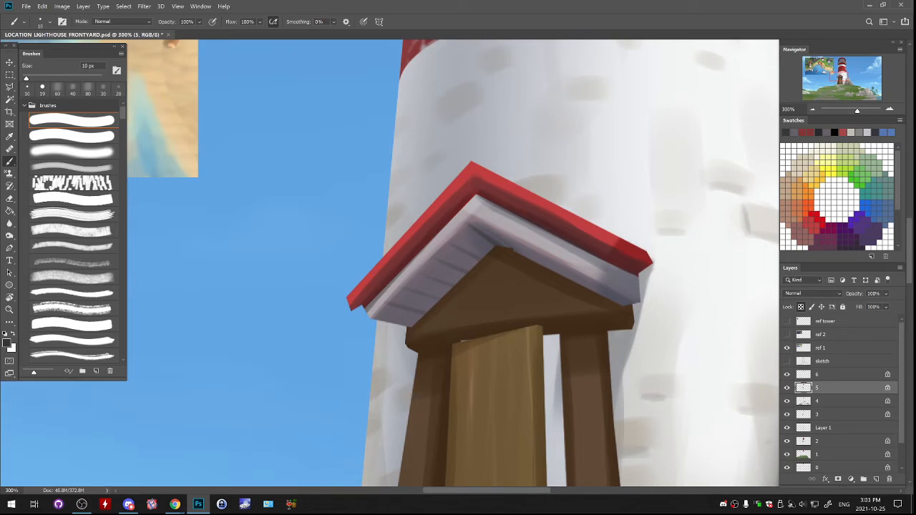
mouse_move(549, 261)
mouse_down()
mouse_move(597, 292)
mouse_move(598, 262)
mouse_move(651, 254)
mouse_up()
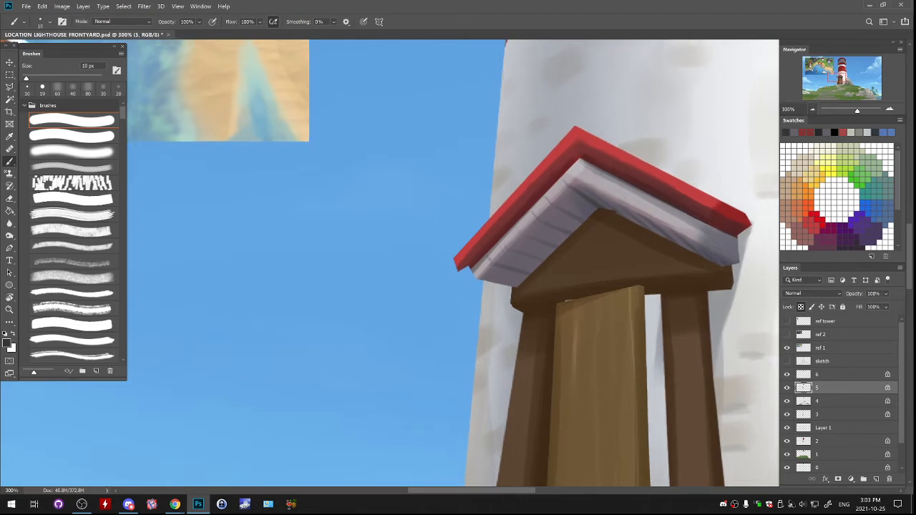
- Add lighter grey touches to the planks under the porch roof with colours sampled there, using the hard brush at 30 px
key(ctrl+1)
key(ctrl+minus)
scroll(483, 252, up, 3)
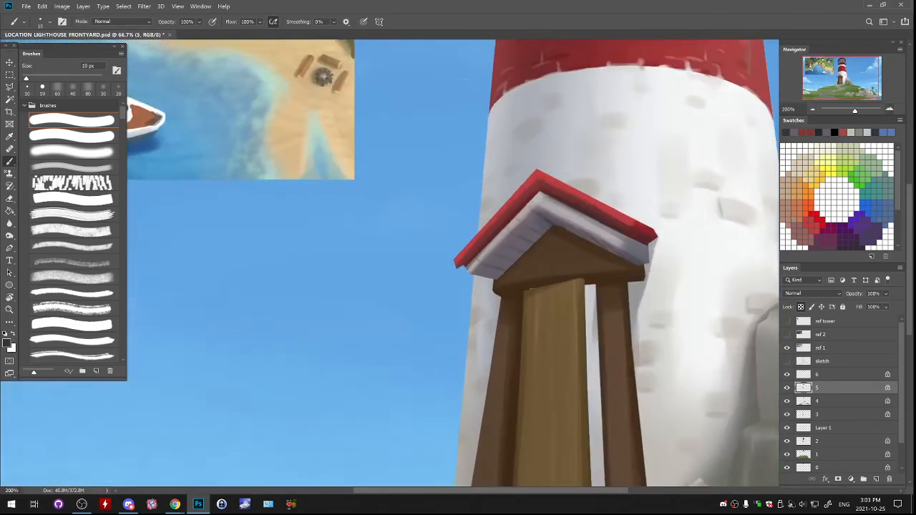
alt+click(433, 329)
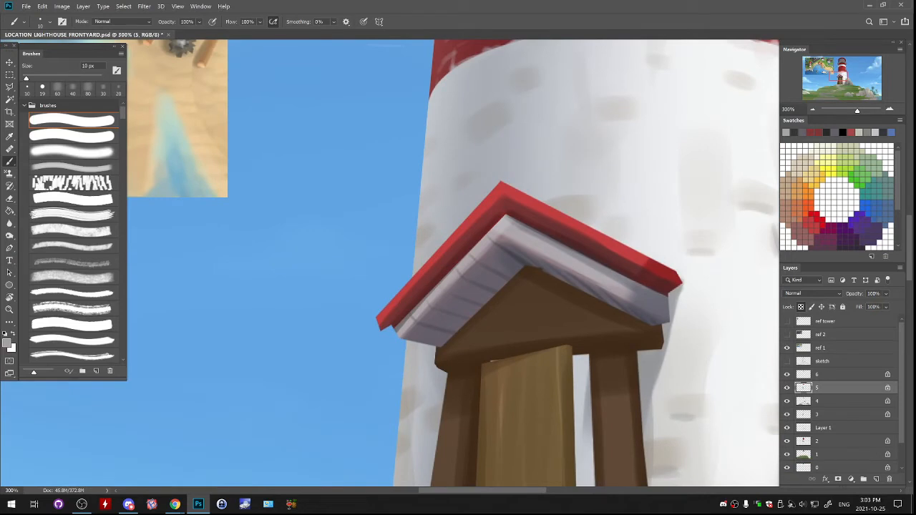
drag(421, 326, 448, 335)
key(ctrl+z)
key(bracketright)
key(bracketright)
mouse_move(420, 328)
mouse_down()
mouse_move(451, 335)
mouse_move(492, 294)
mouse_up()
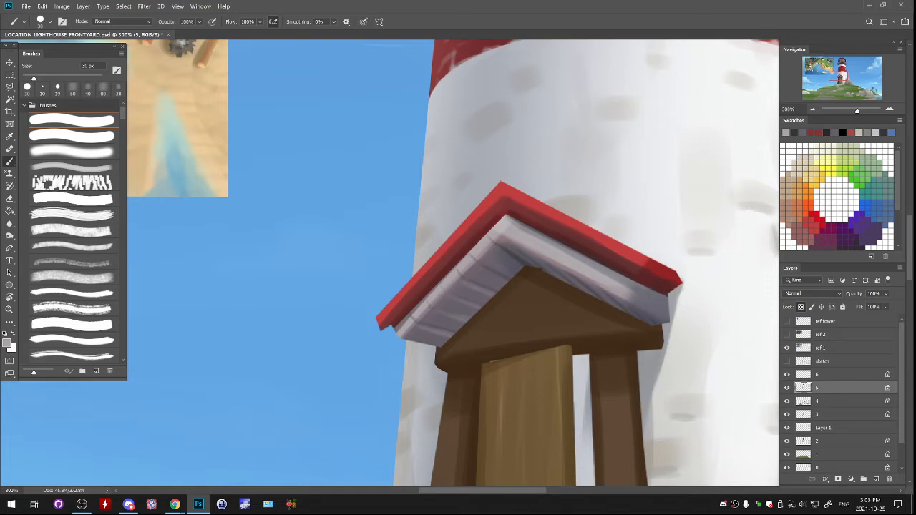
mouse_move(521, 257)
mouse_down()
mouse_move(537, 266)
mouse_move(506, 255)
mouse_up()
key(ctrl+z)
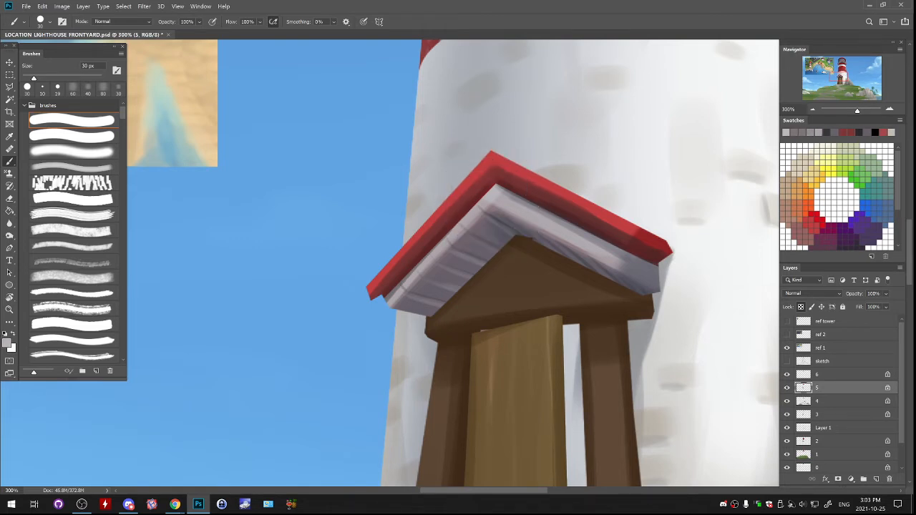
alt+click(506, 197)
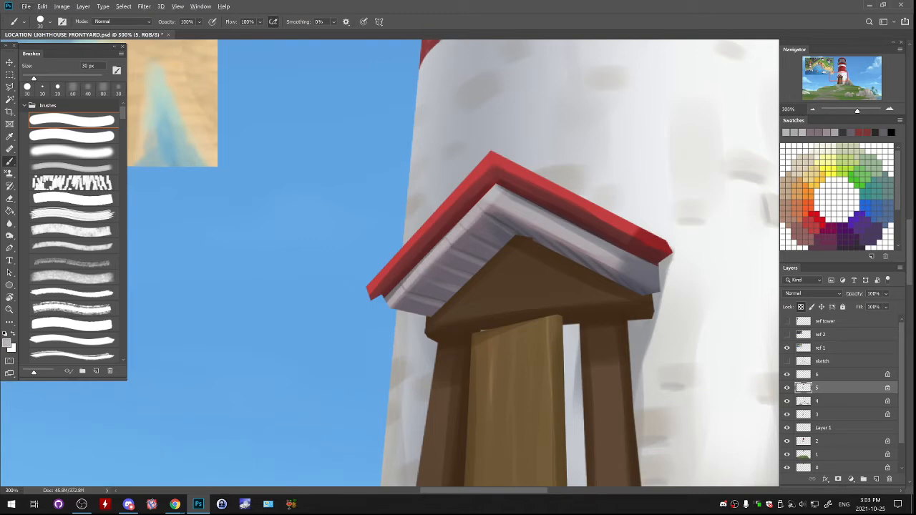
alt+click(663, 275)
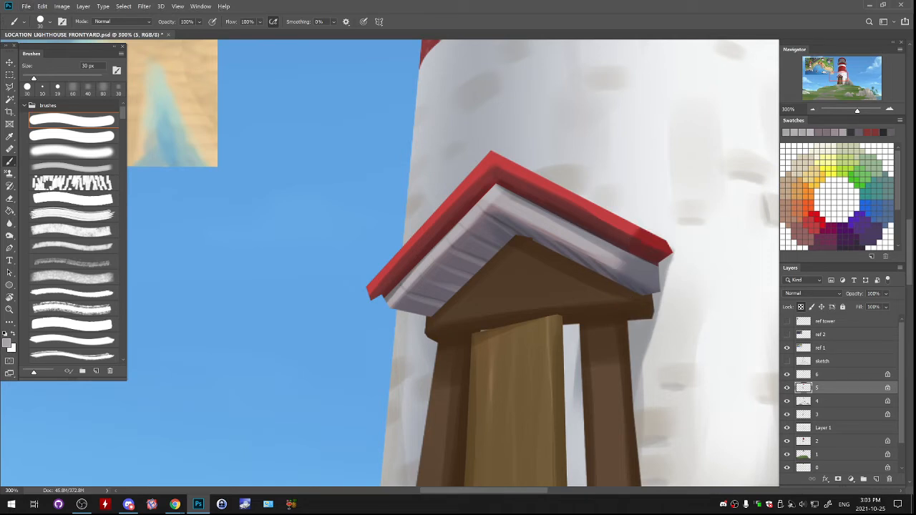
- Lasso and delete the protruding tip at the porch roof's right corner, sample its dark red, and check layer 5's visibility
key(l)
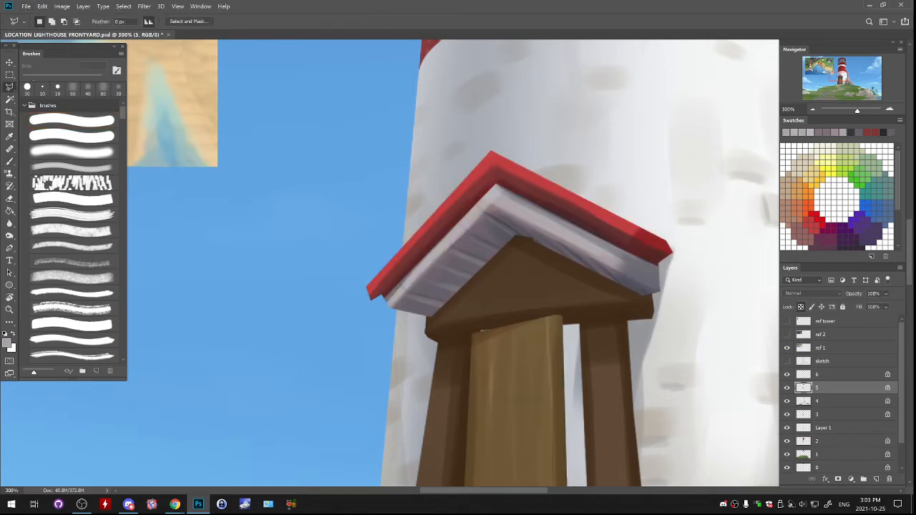
mouse_move(660, 267)
mouse_down()
mouse_move(657, 297)
mouse_move(663, 266)
mouse_up()
key(Delete)
key(ctrl+d)
key(b)
alt+click(653, 248)
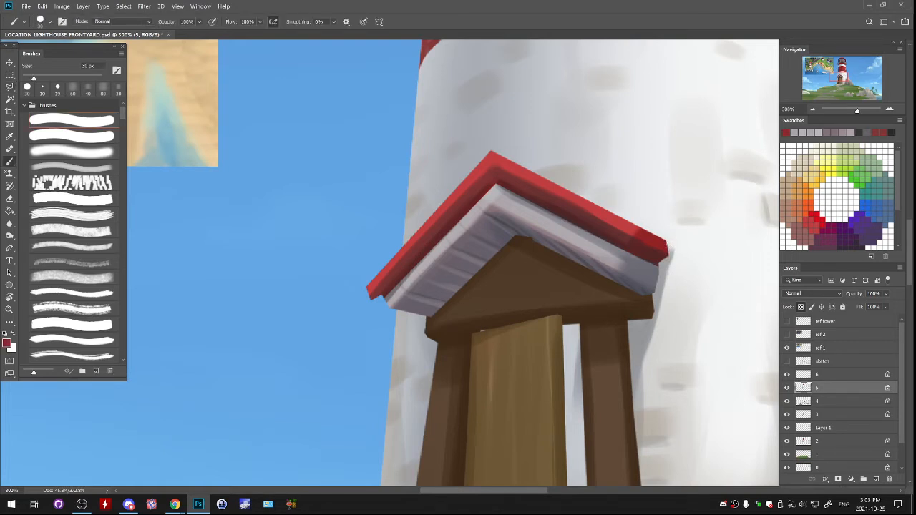
click(786, 387)
click(787, 387)
- Sample the red of the porch roof's edge and brighten it to #ff3532 as the brush colour
drag(640, 232, 618, 300)
alt+click(604, 297)
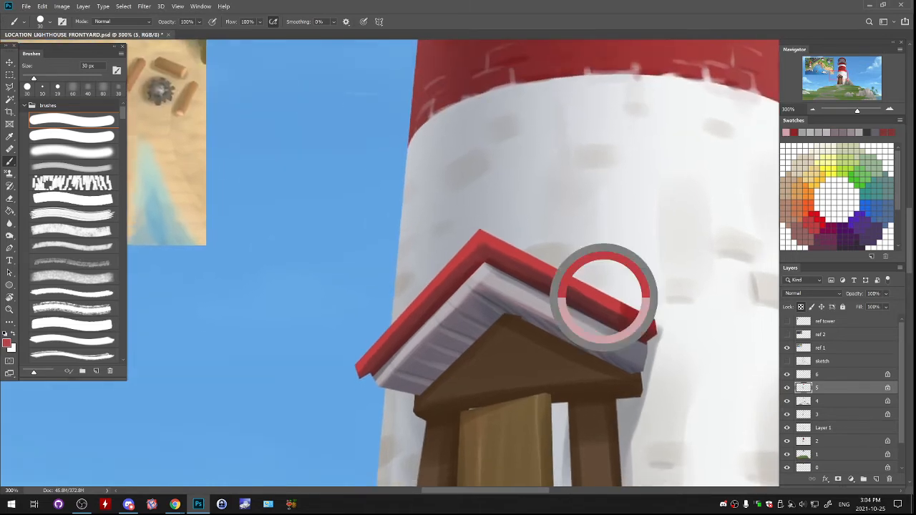
click(7, 344)
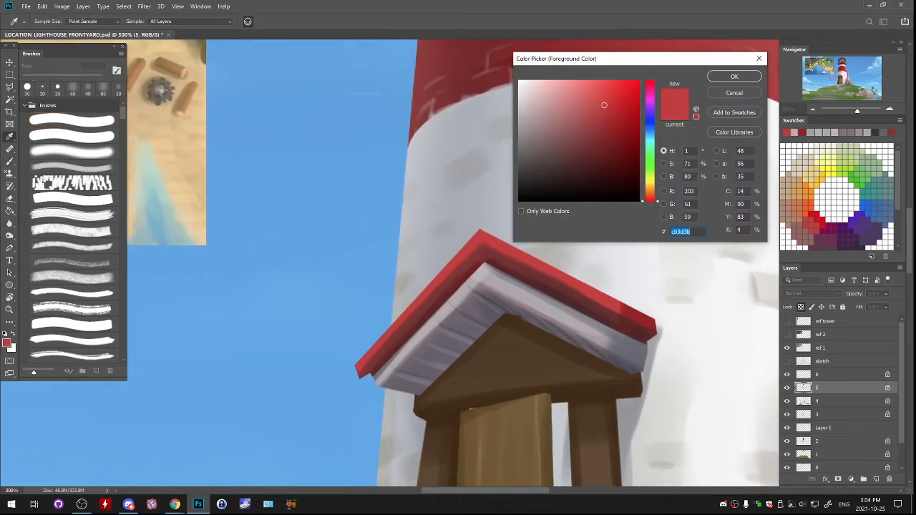
drag(594, 81, 612, 91)
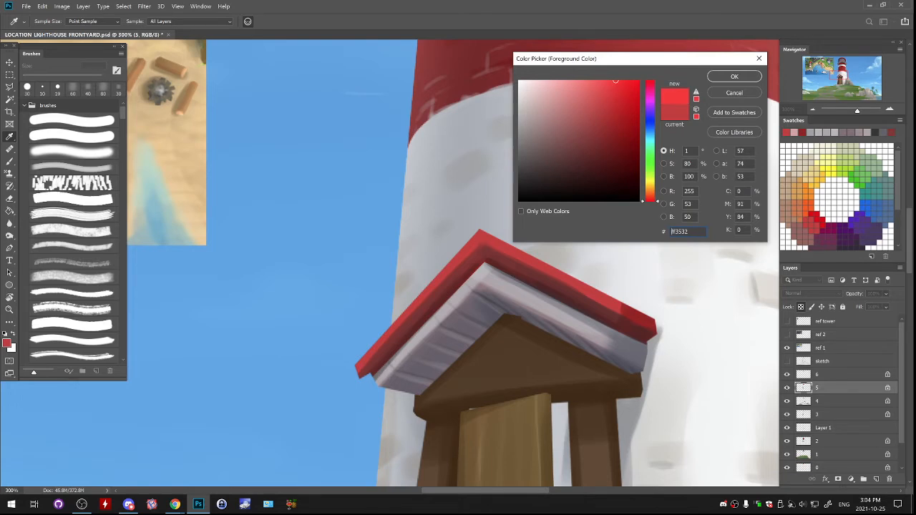
key(Return)
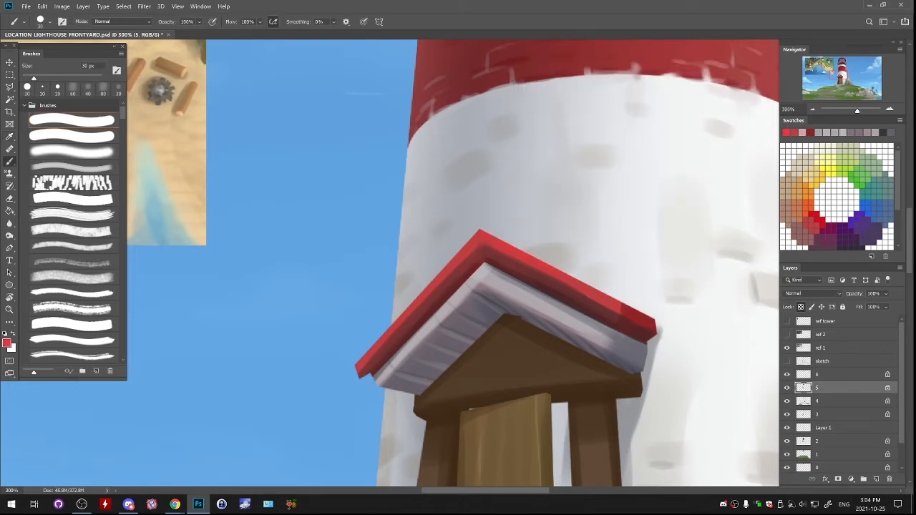
- Paint the brightened red along the lower right end of the porch roof's edge
drag(624, 303, 655, 319)
key(ctrl+minus)
key(ctrl+minus)
key(ctrl+minus)
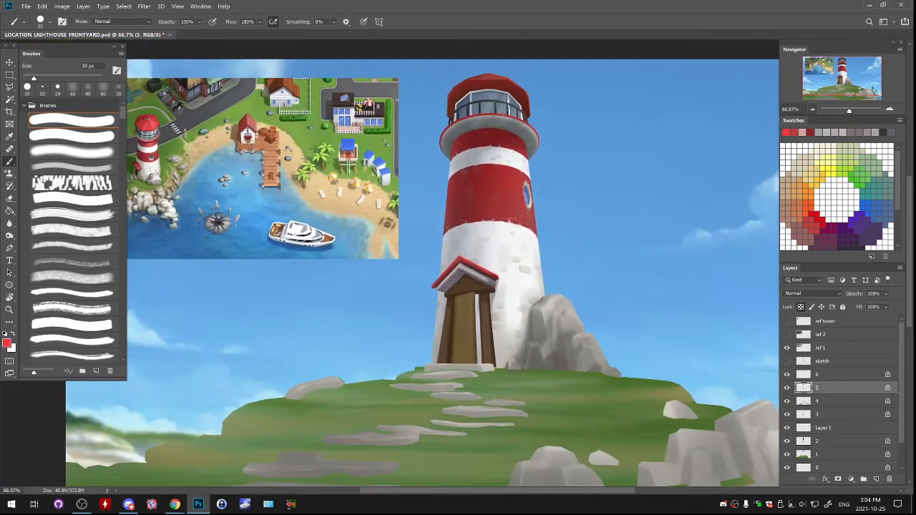
drag(472, 323, 486, 258)
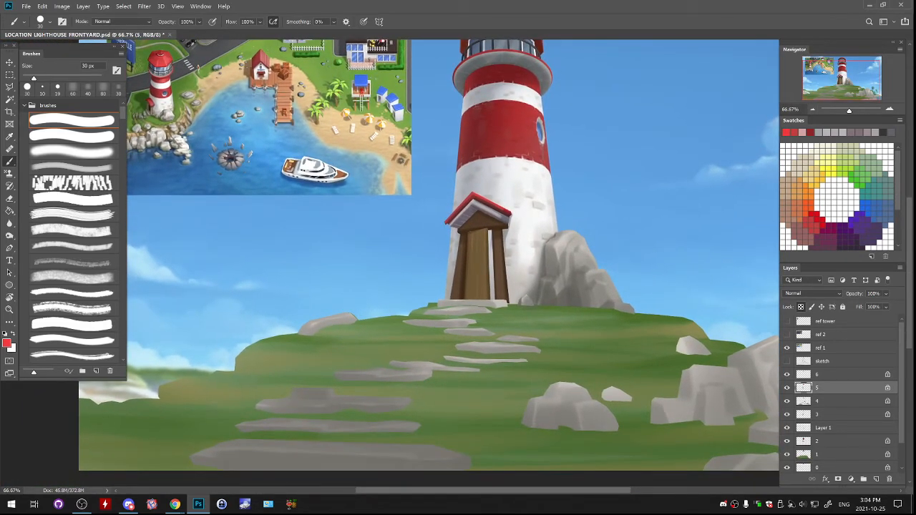
- Merge Layer 1 down into layer 2, undoing the mistaken merge of layer 5
key(ctrl+e)
key(ctrl+z)
click(834, 428)
key(ctrl+e)
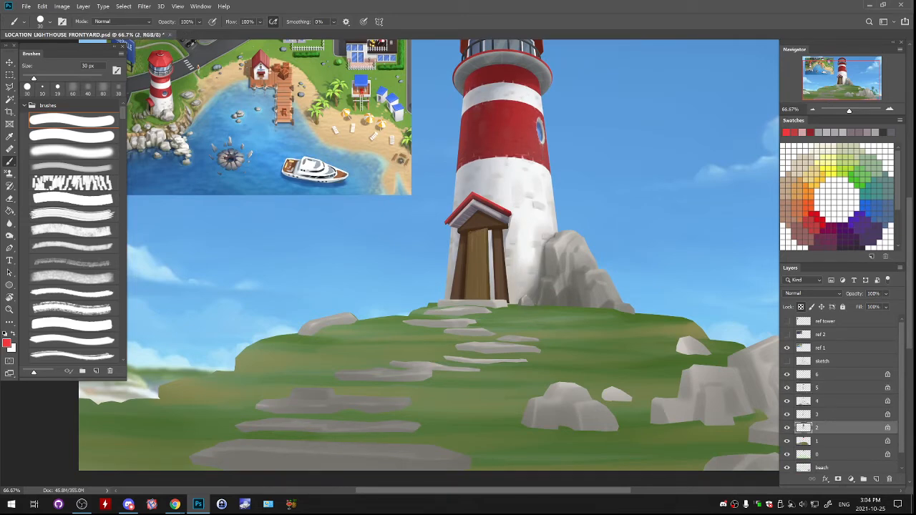
- Shade the tower wall beside the porch with a sampled grey and the soft brush, enlarging it from 35 to 60 px
click(73, 151)
alt+click(547, 272)
drag(512, 212, 510, 249)
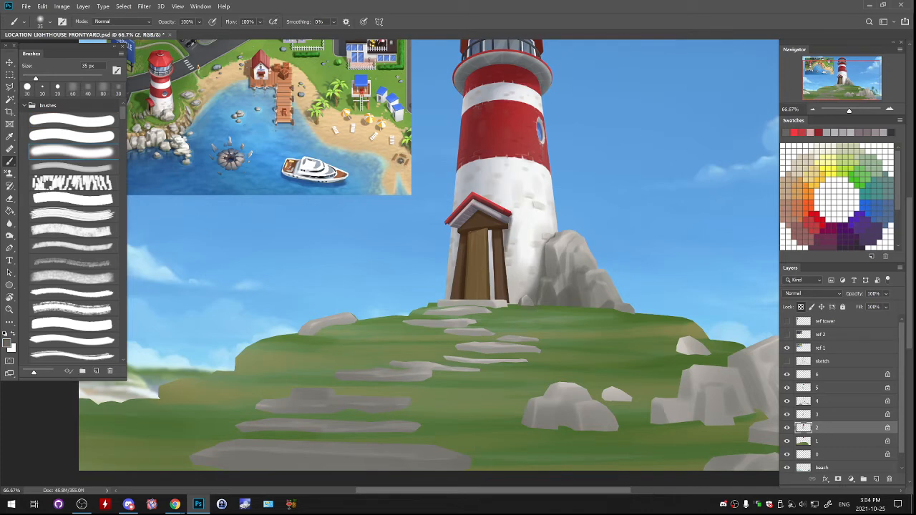
key(ctrl+z)
key(])
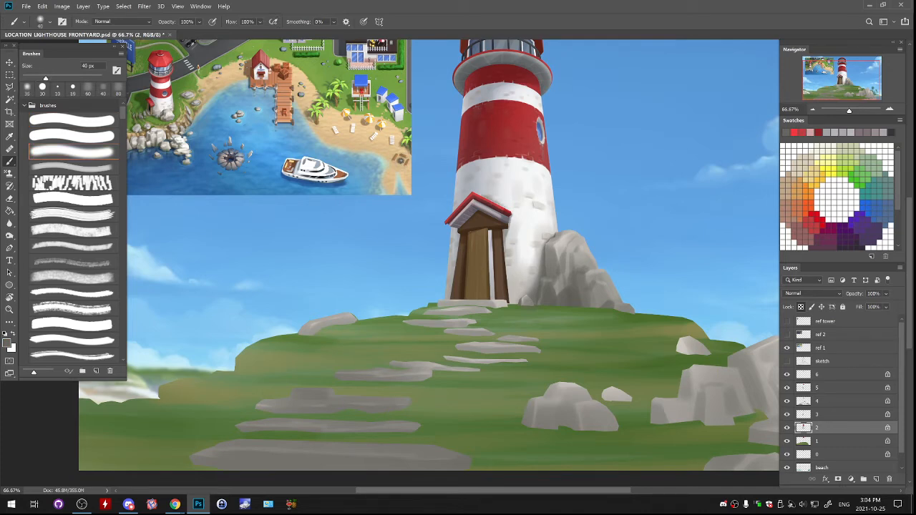
key(])
key(])
drag(458, 227, 453, 287)
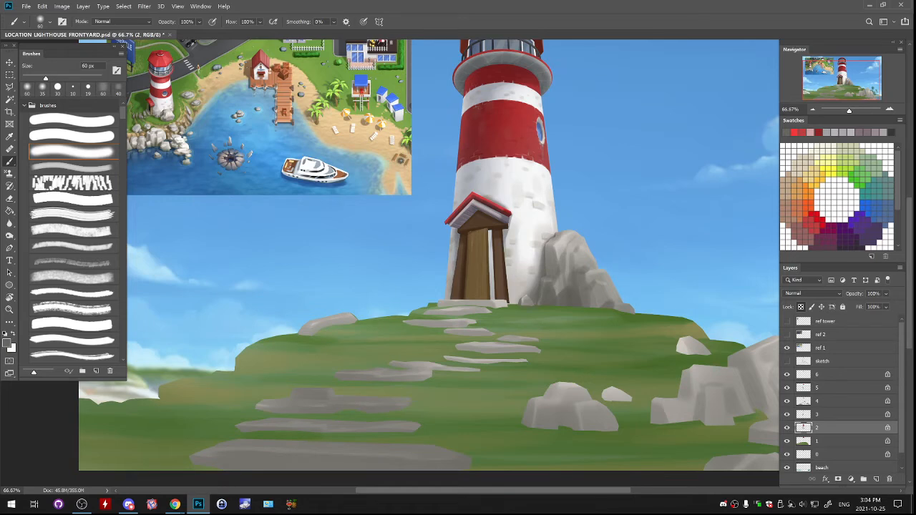
- Paint a grey shadow on the tower wall along the right door post with the faint tapered brush, reducing it to 40 px
click(71, 167)
click(890, 110)
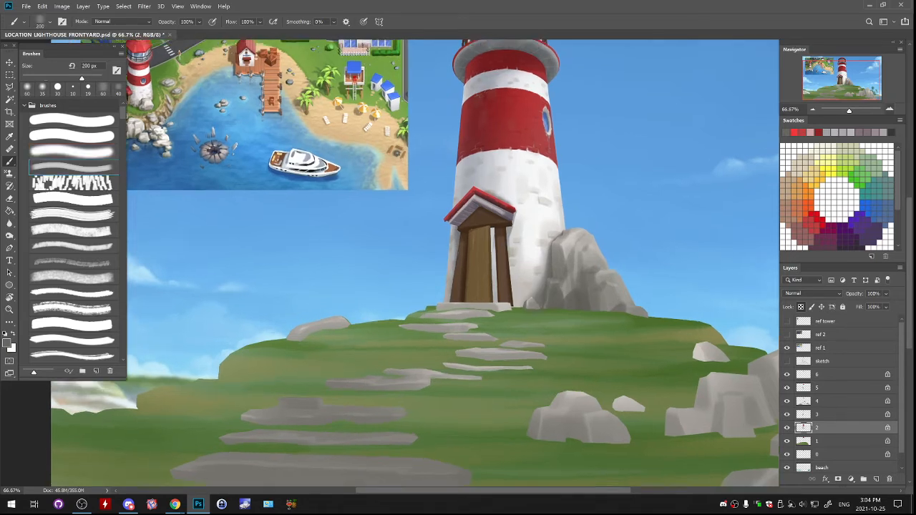
click(890, 109)
key(bracketleft)
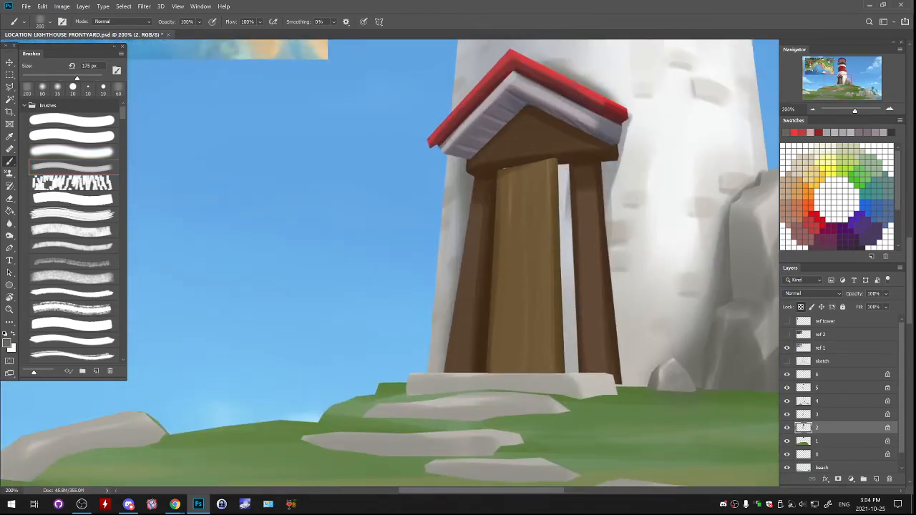
drag(605, 179, 607, 216)
click(118, 89)
mouse_move(604, 166)
mouse_down()
mouse_move(616, 164)
mouse_move(620, 144)
mouse_up()
drag(607, 196, 623, 387)
key(bracketleft)
key(bracketleft)
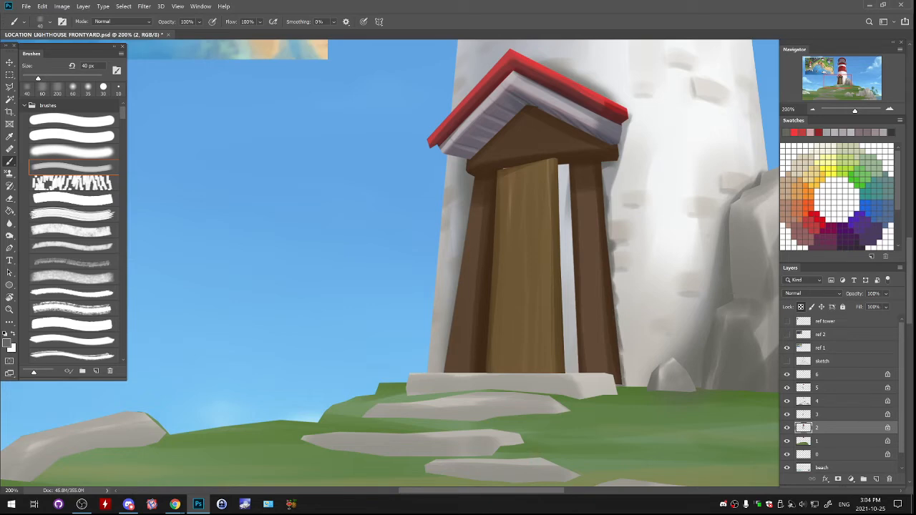
drag(620, 343, 608, 404)
- Set the brush colour to #3f3f39 and deepen the brick-edged shadow along the right door post at 40 to 50 px
click(6, 344)
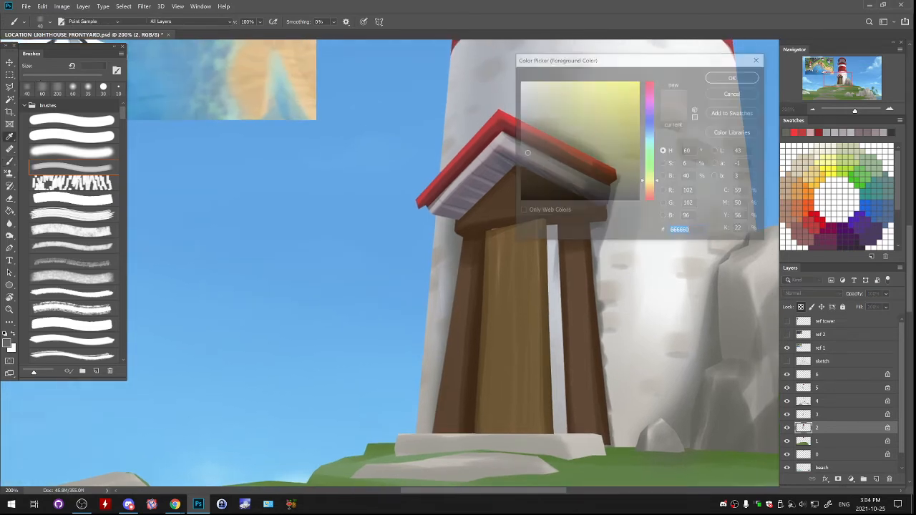
text(3f3f39)
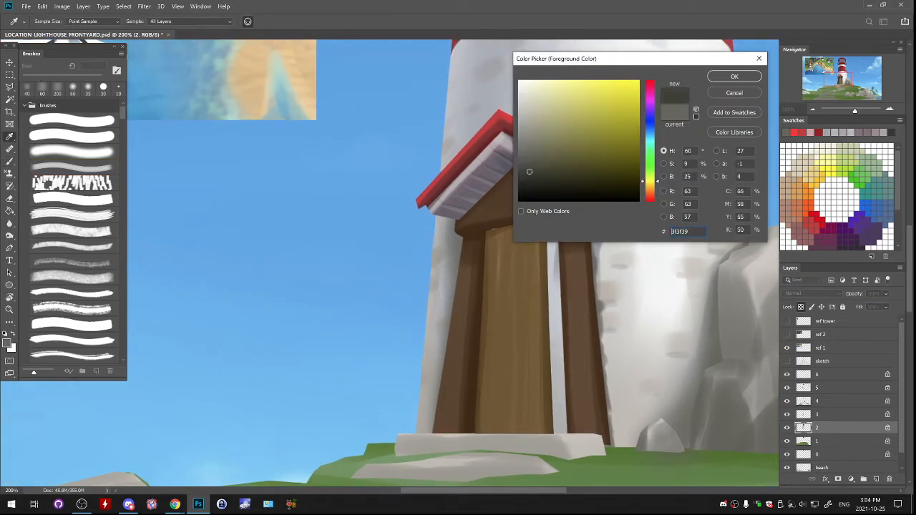
key(Return)
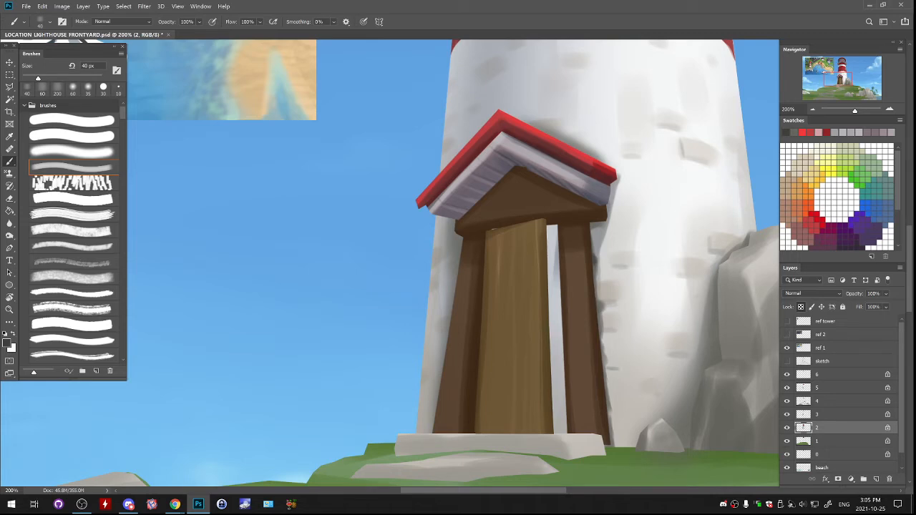
key(bracketright)
- Lasso the area around the door and its gap, and set the brush colour to near-black #0c0d0e
key(w)
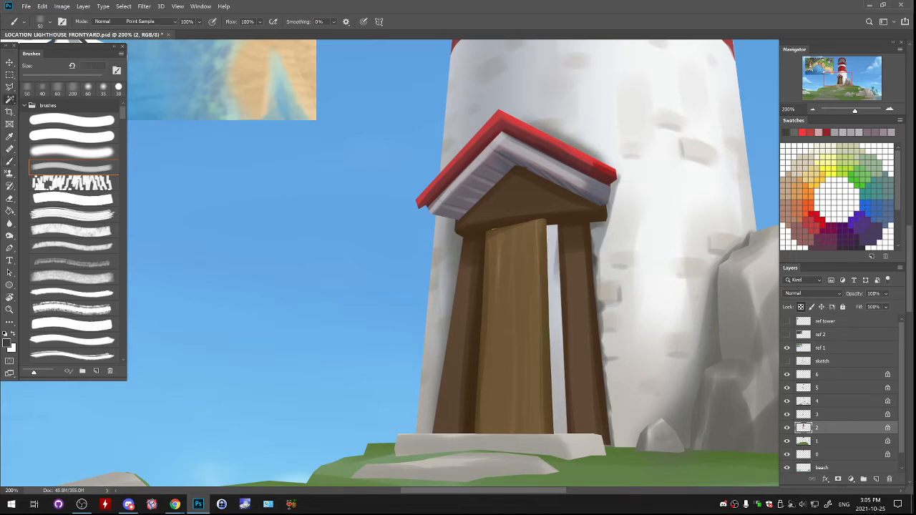
key(l)
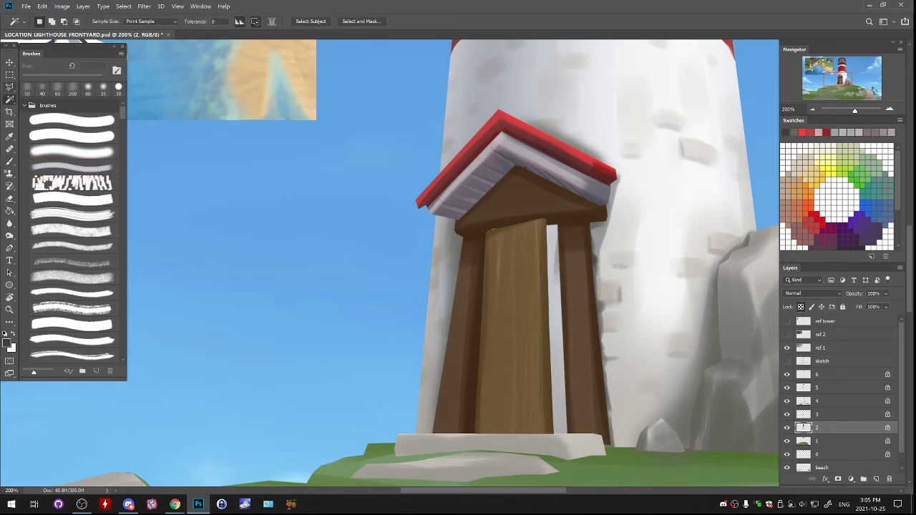
mouse_move(510, 192)
mouse_down()
mouse_move(474, 265)
mouse_move(490, 432)
mouse_move(573, 438)
mouse_move(566, 238)
mouse_move(510, 192)
mouse_up()
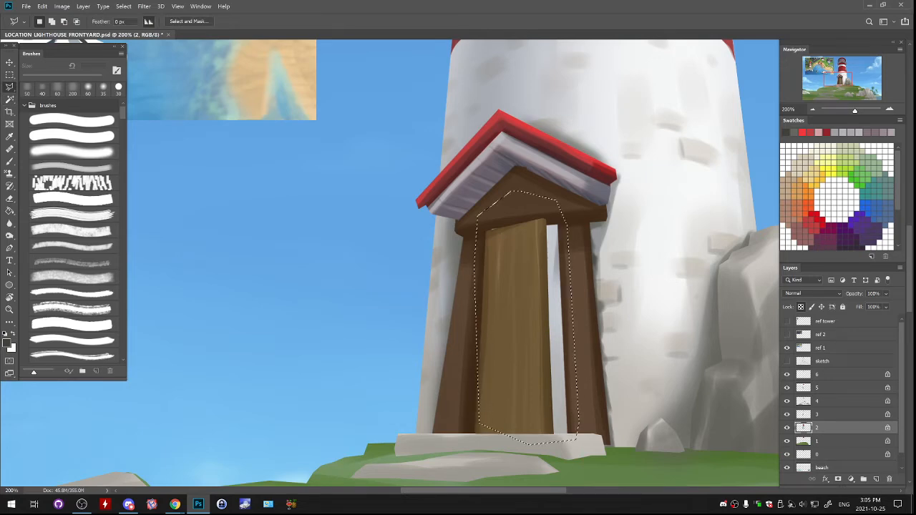
key(b)
click(6, 343)
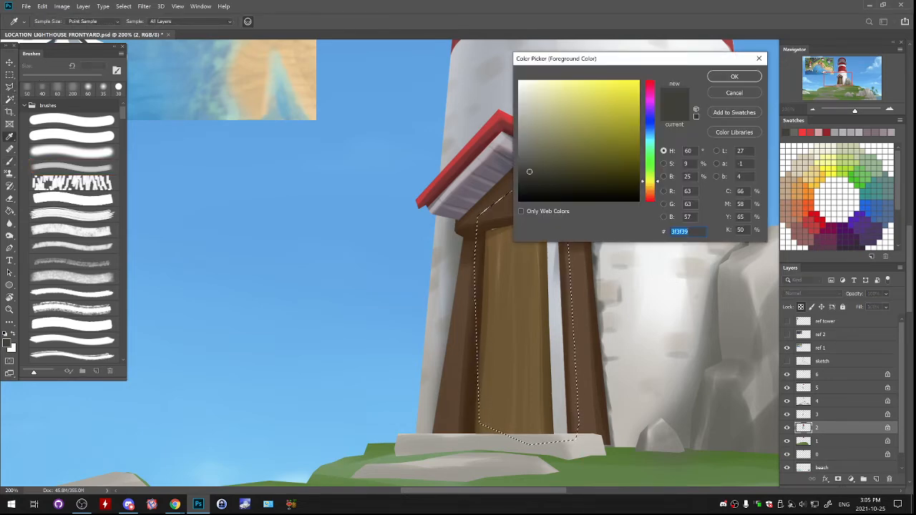
click(530, 187)
click(556, 308)
click(534, 194)
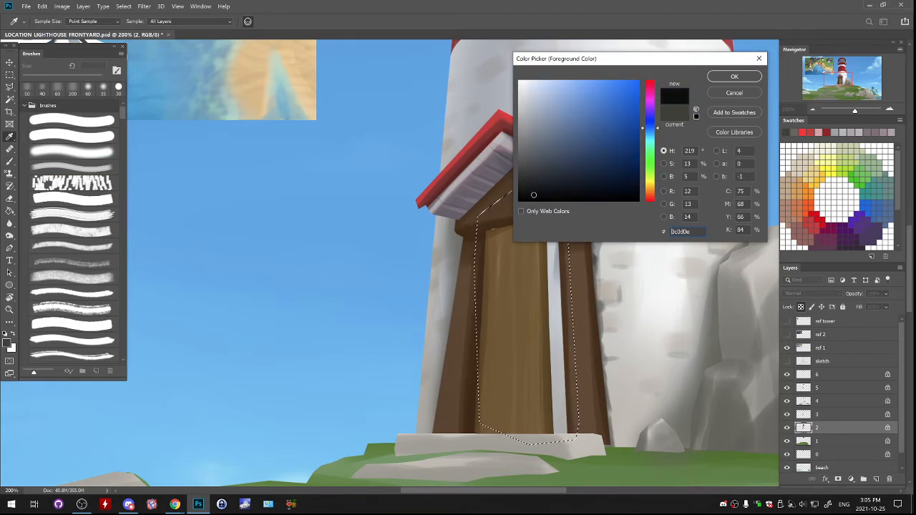
click(735, 77)
- Fill the gap beside the door with near-black, enlarging the brush to 100 px, and clear the selection
drag(553, 242, 555, 285)
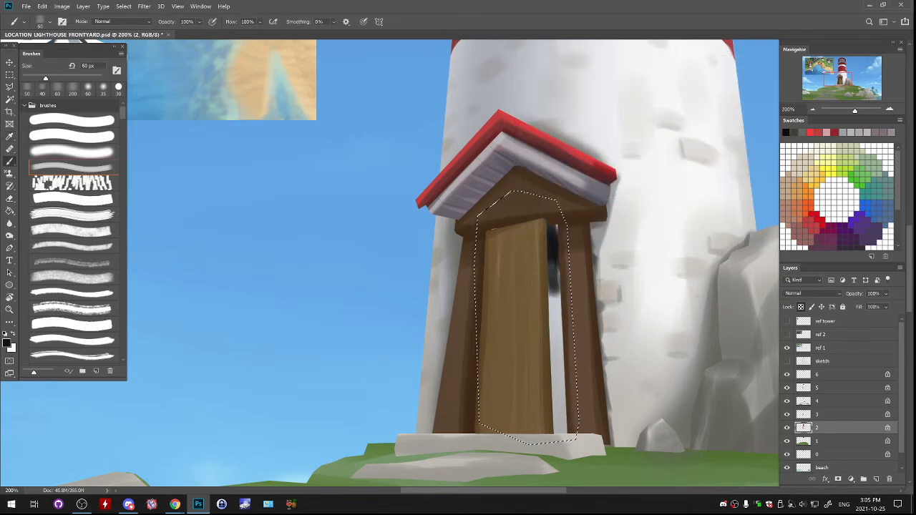
key(])
drag(551, 228, 554, 269)
key(])
key(])
key(])
key(])
drag(554, 272, 561, 429)
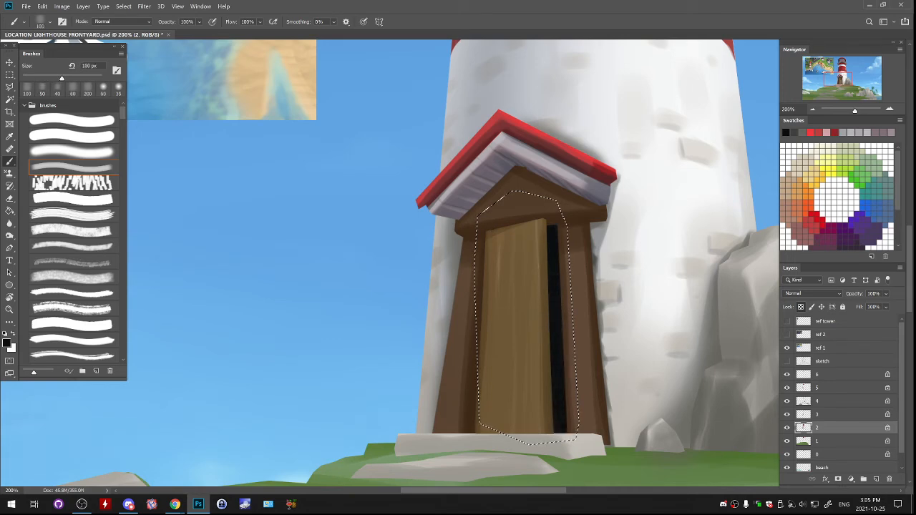
key(ctrl+d)
- Glaze sampled light grey and sky blue over the dark door gap with the soft brush at 175 px
mouse_move(501, 286)
mouse_down()
mouse_move(498, 277)
mouse_move(501, 324)
mouse_up()
key(ctrl+0)
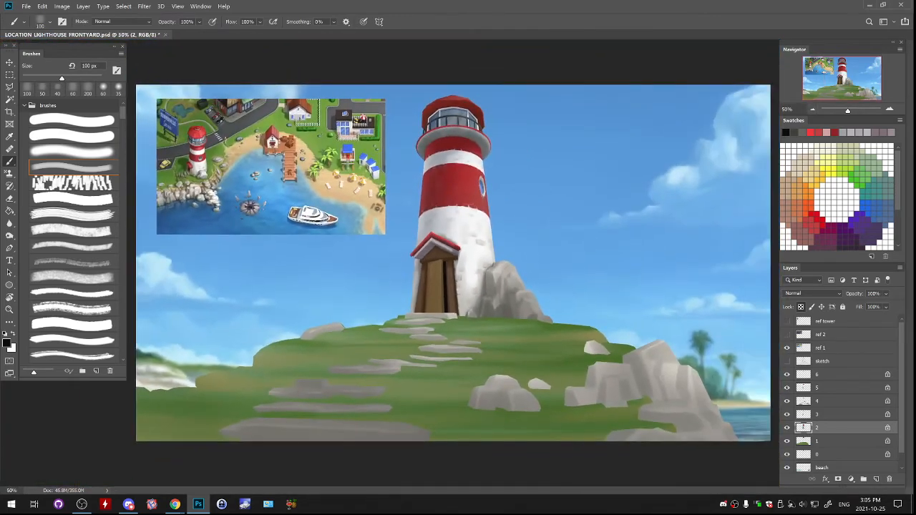
key(ctrl+plus)
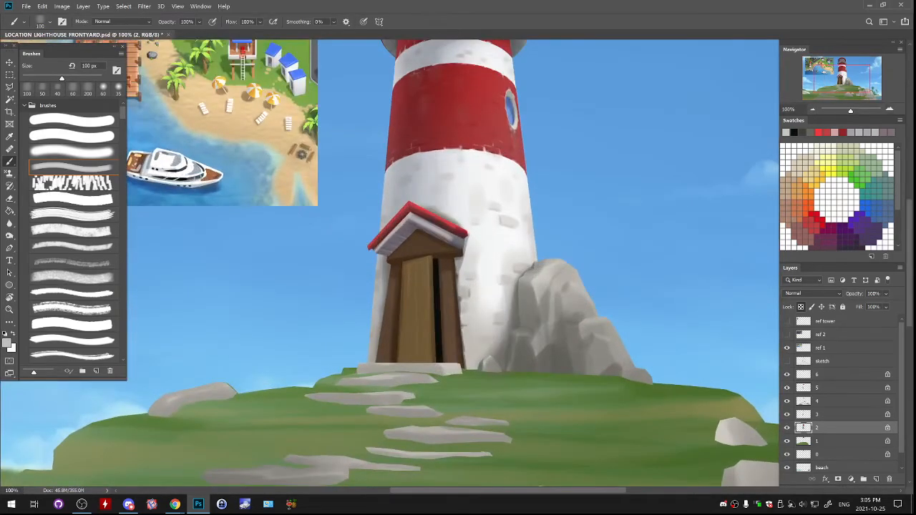
click(119, 88)
key(bracketright)
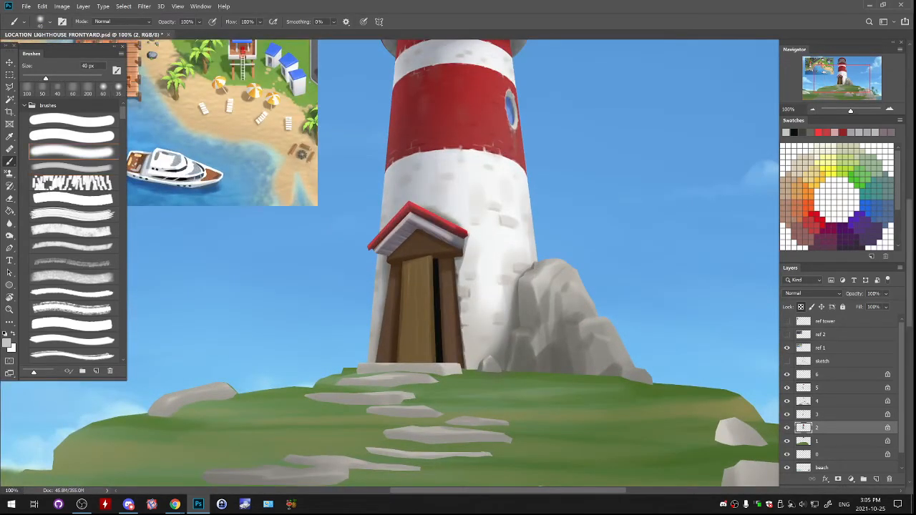
drag(436, 262, 438, 312)
key(bracketright)
key(bracketright)
key(bracketright)
key(bracketright)
key(bracketright)
key(bracketright)
key(bracketright)
key(bracketright)
key(bracketright)
key(bracketright)
key(ctrl+z)
drag(439, 372, 438, 319)
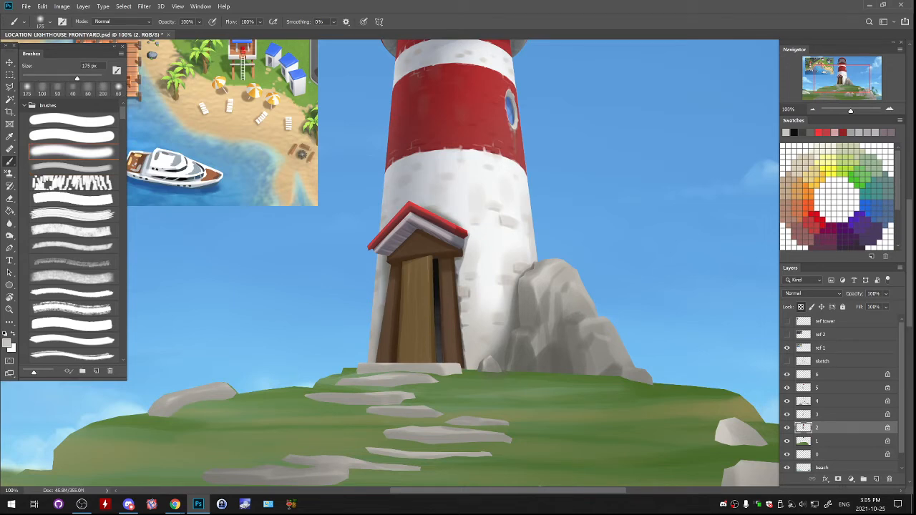
alt+click(344, 286)
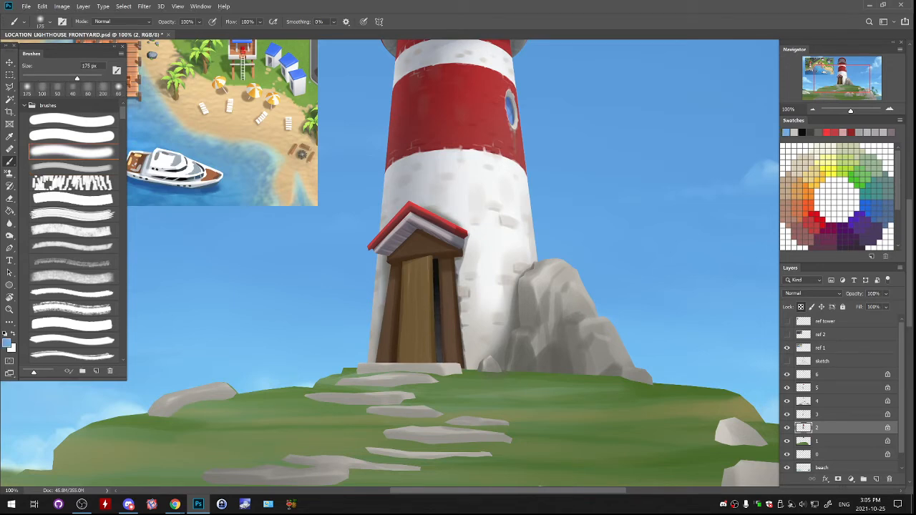
drag(437, 262, 437, 324)
- Sample the door gap's dark blue, pick a darker navy, and paint it softly down the gap's lower part
alt+click(437, 286)
click(6, 343)
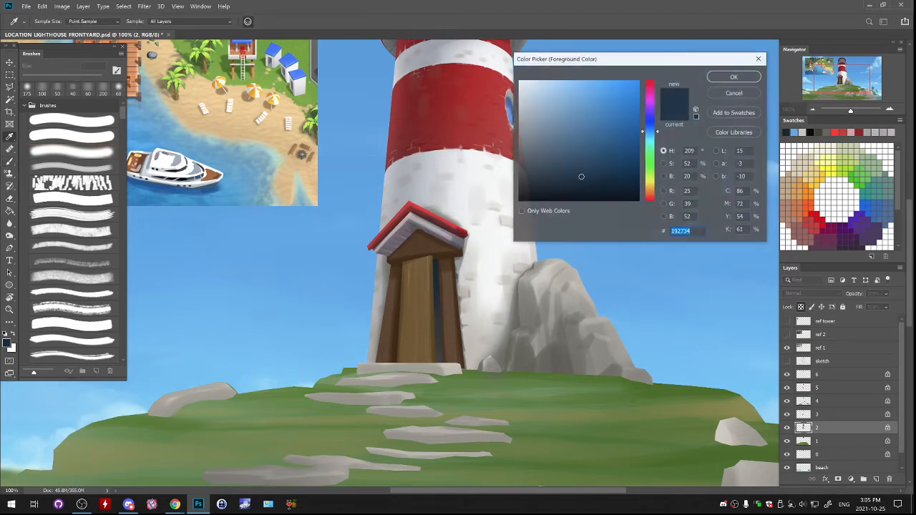
click(587, 190)
click(734, 77)
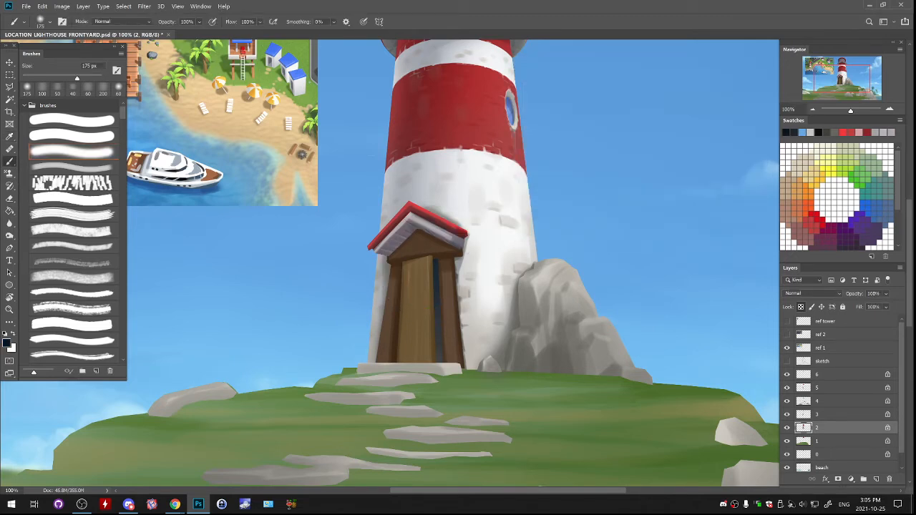
drag(438, 297, 438, 356)
key(ctrl+z)
drag(441, 286, 442, 355)
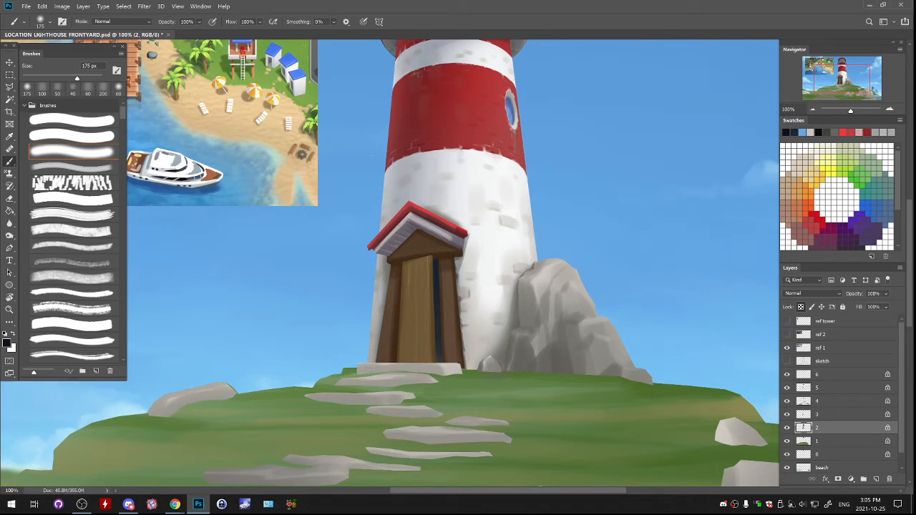
drag(443, 286, 446, 358)
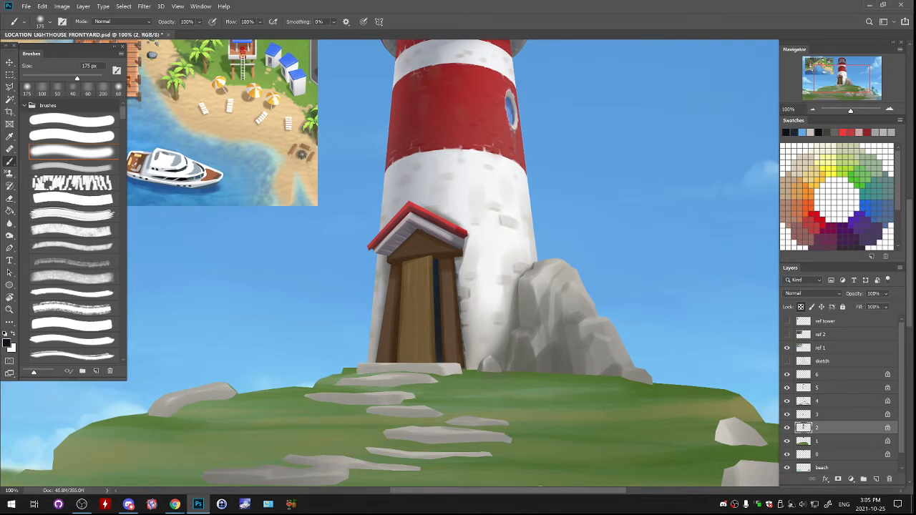
key(ctrl+z)
- Paint a sampled dark grey shadow on the tower wall along the left door post, reducing the faint brush from 200 to 25 px
click(72, 167)
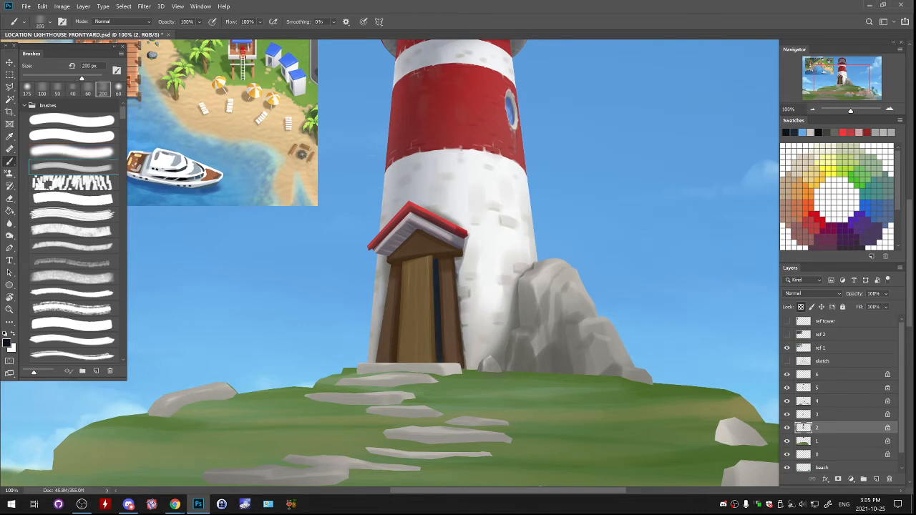
key(ctrl+plus)
drag(451, 292, 589, 204)
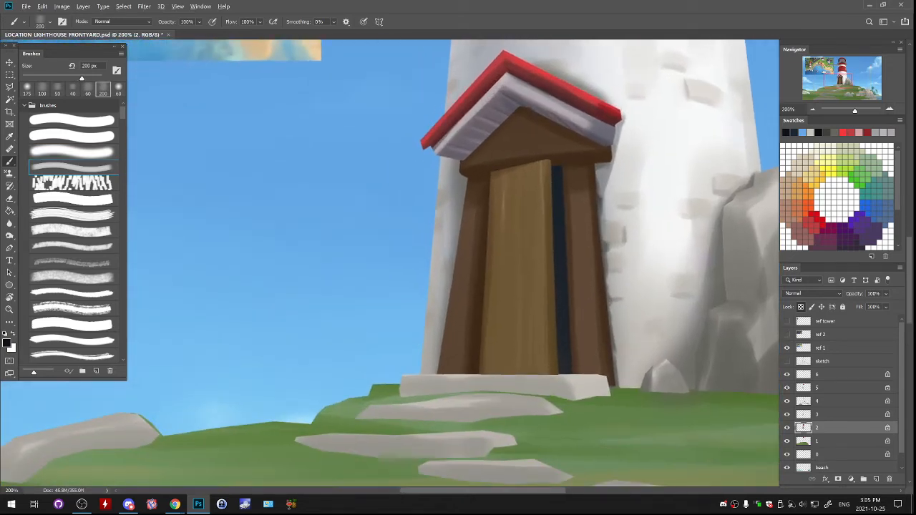
alt+click(600, 200)
key(bracketleft)
key(bracketleft)
key(bracketleft)
key(bracketleft)
key(bracketleft)
key(bracketleft)
key(bracketleft)
key(bracketleft)
key(bracketleft)
key(bracketleft)
key(bracketleft)
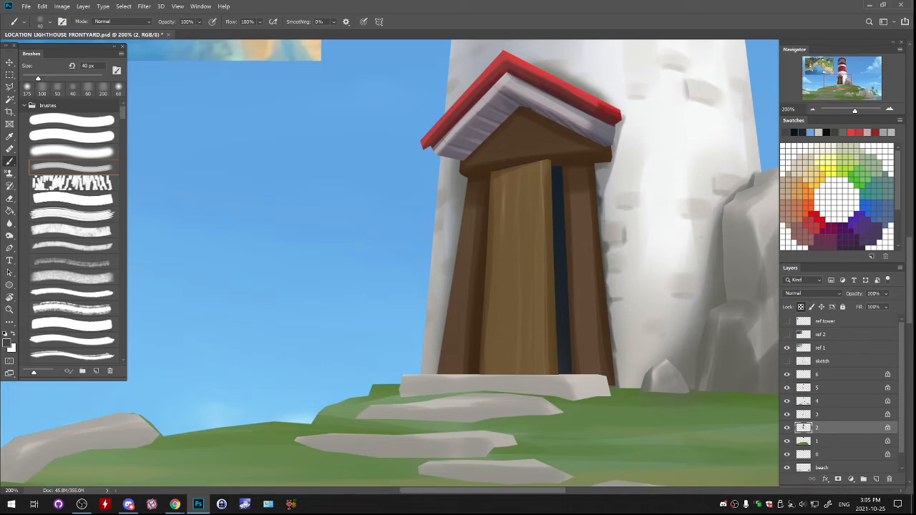
drag(466, 183, 463, 198)
key(bracketleft)
key(bracketleft)
key(bracketleft)
drag(459, 222, 453, 271)
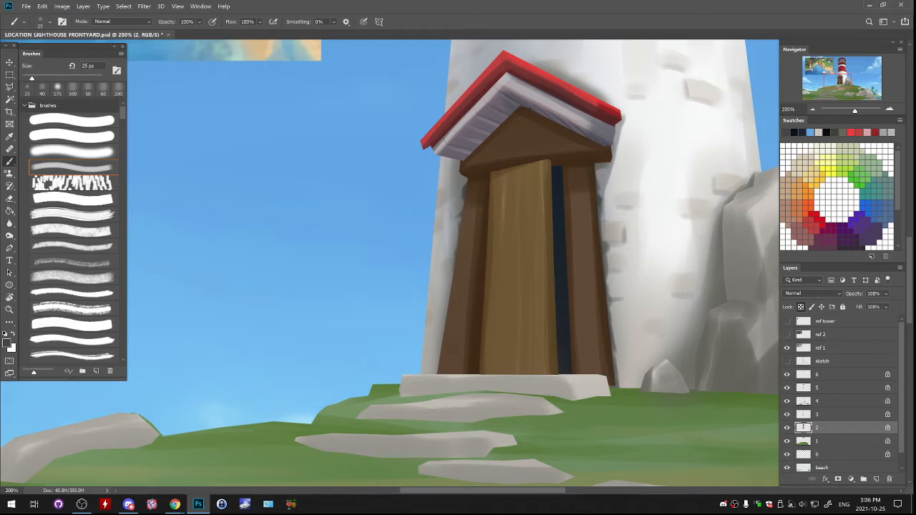
- Refine the tower wall shadow along the left door post with sampled dark and light greys, using the 25 px brush
alt+click(452, 213)
alt+click(456, 228)
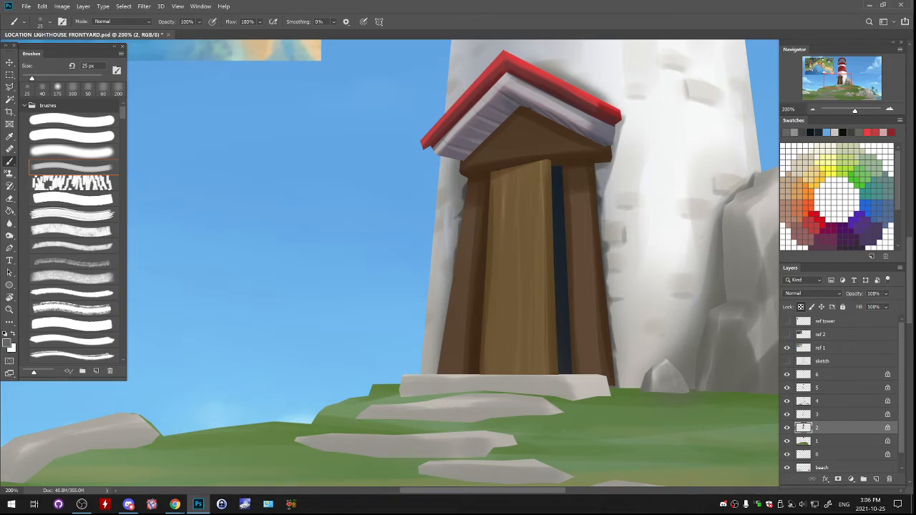
alt+click(464, 197)
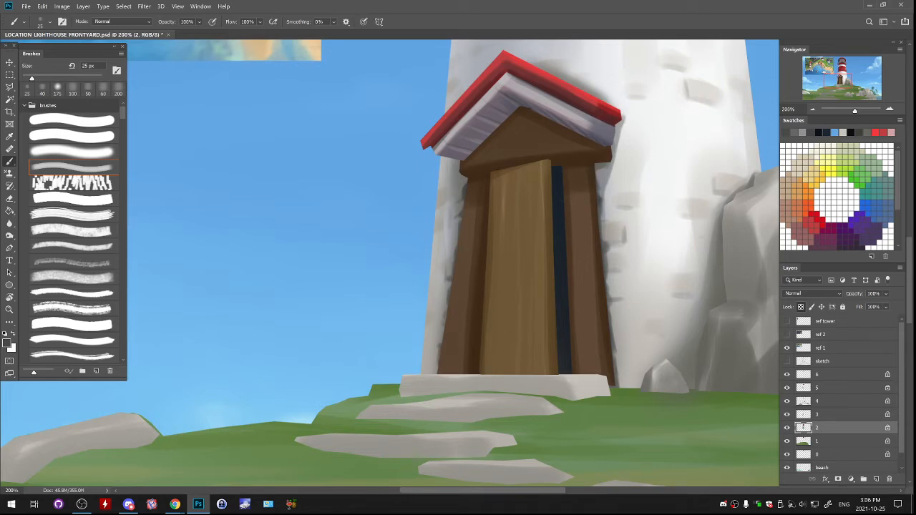
alt+click(454, 244)
alt+click(454, 233)
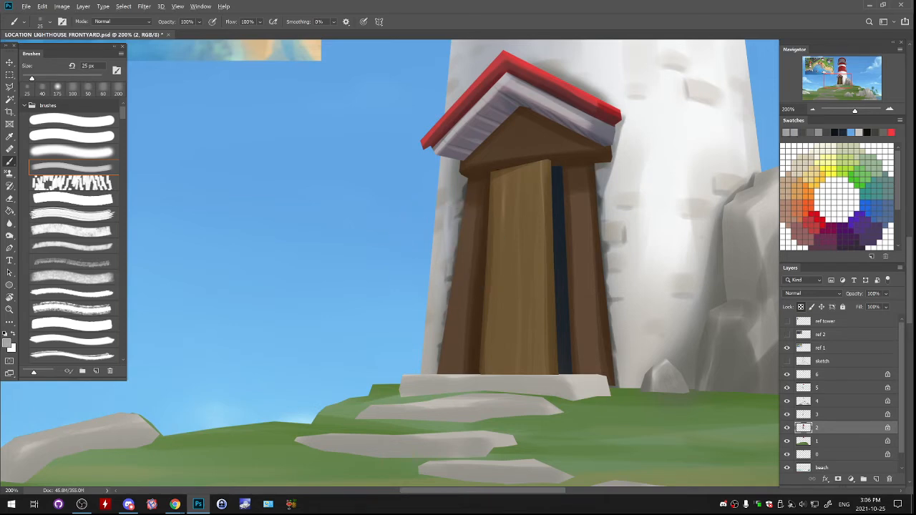
alt+click(447, 233)
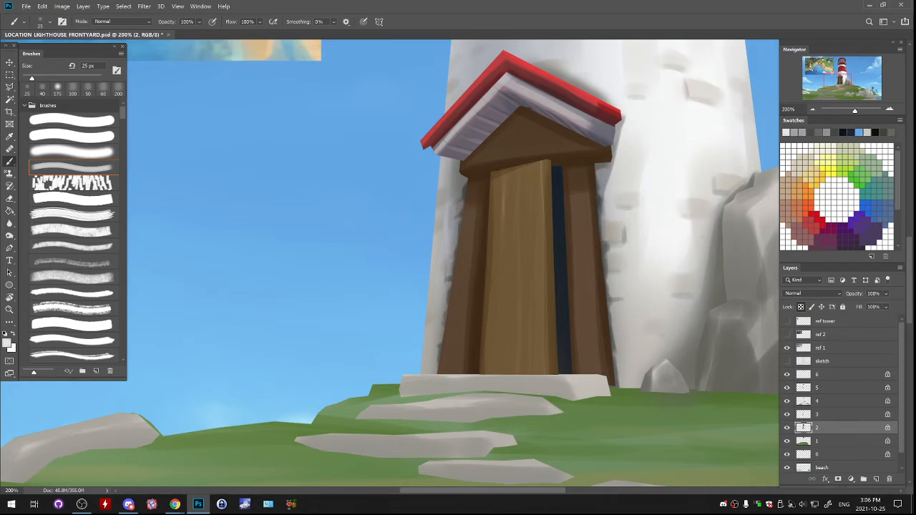
- Sample the door gap's dark navy and deepen the wall shadow along the left door post with the faint brush at 40 px
key(bracketright)
key(bracketright)
key(bracketright)
drag(454, 248, 444, 329)
key(ctrl+z)
key(ctrl+z)
alt+click(561, 229)
drag(460, 189, 449, 308)
key(ctrl+z)
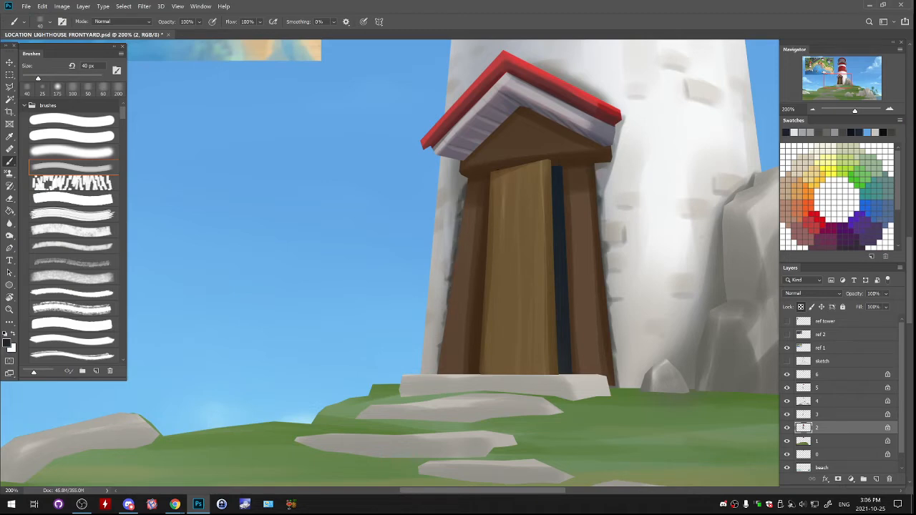
key(ctrl+z)
drag(462, 203, 449, 307)
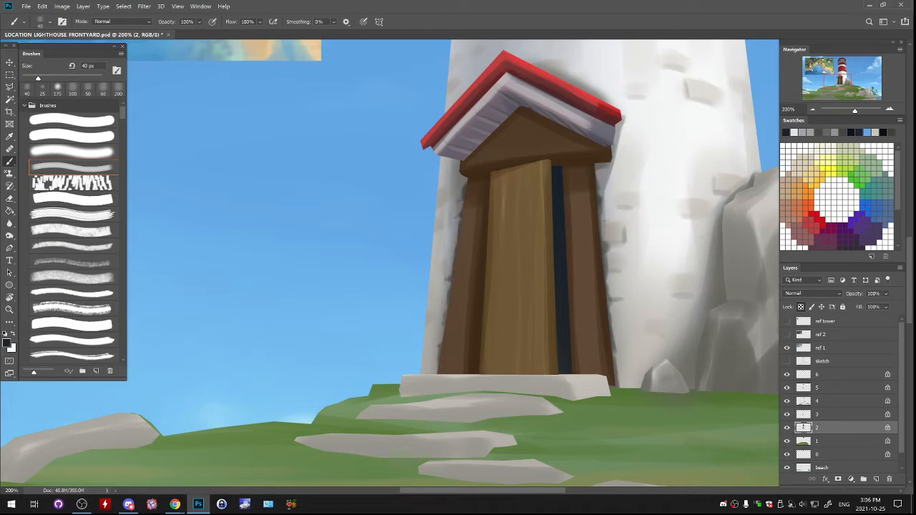
- Check the whole scene, make layer 3 active, and save the document
key(ctrl+minus)
key(ctrl+minus)
key(ctrl+minus)
key(ctrl+minus)
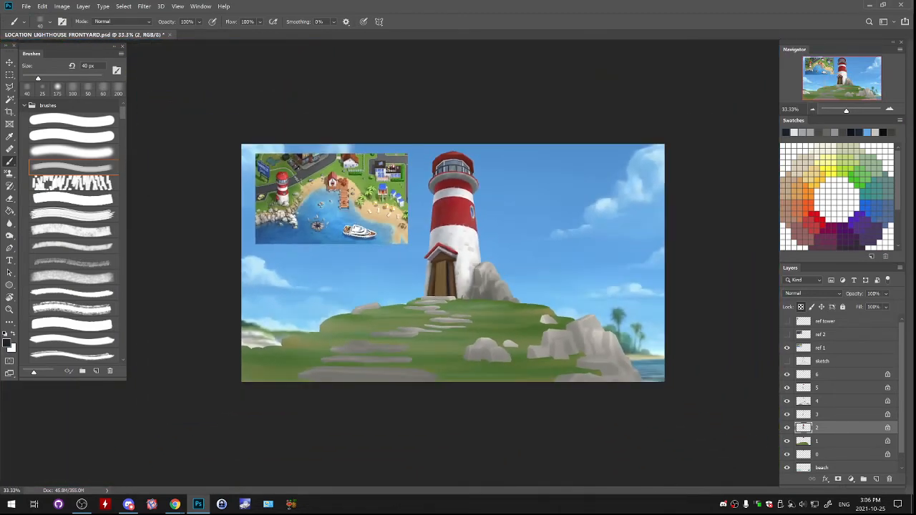
key(ctrl+plus)
key(ctrl+plus)
key(ctrl+plus)
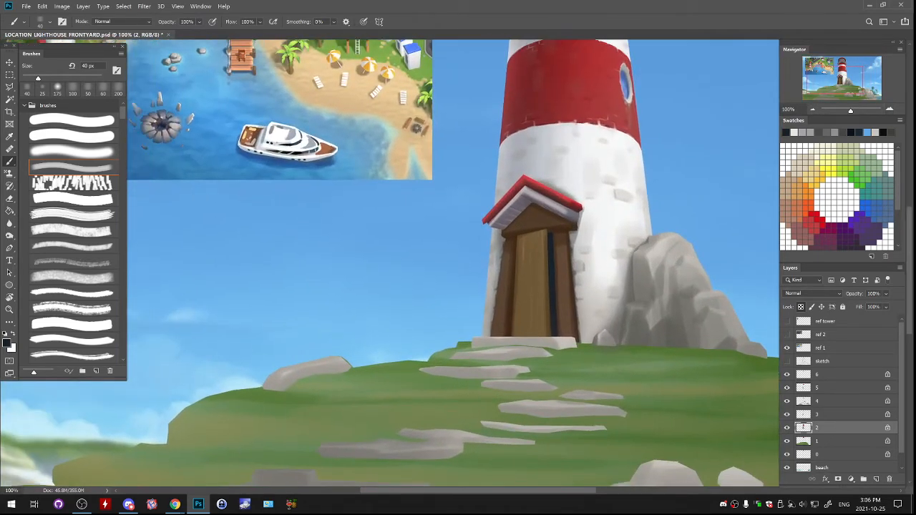
key(alt+bracketright)
key(ctrl+s)
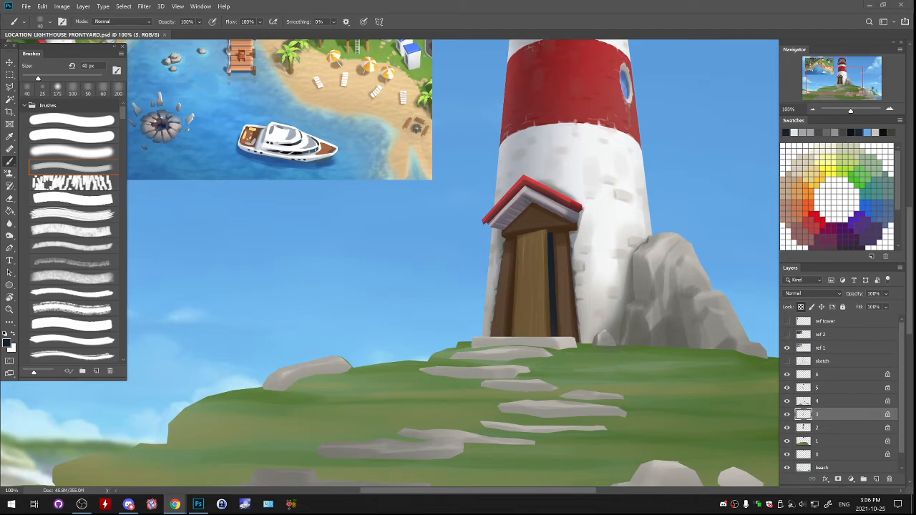
- Sample the porch gable's brown and choose a darker shade of it as the foreground colour
key(alt+Tab)
key(ctrl+plus)
key(ctrl+plus)
drag(746, 46, 423, 73)
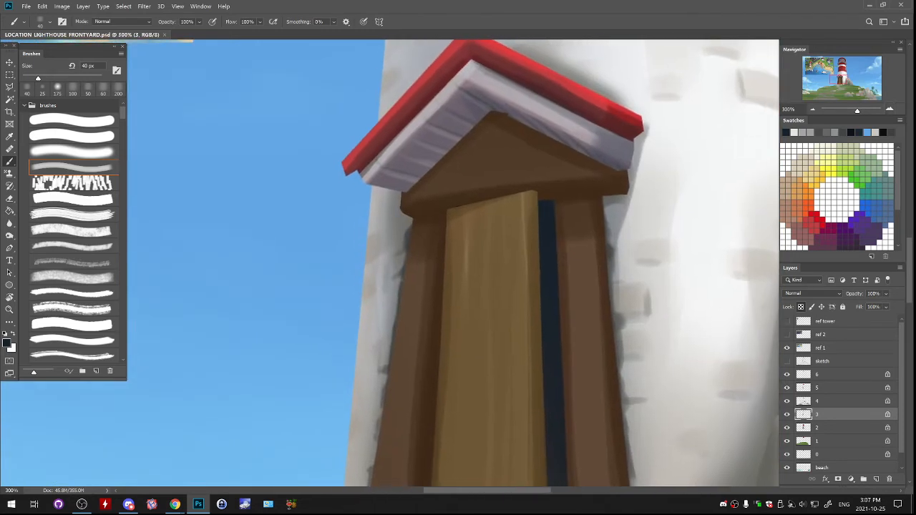
drag(444, 308, 537, 288)
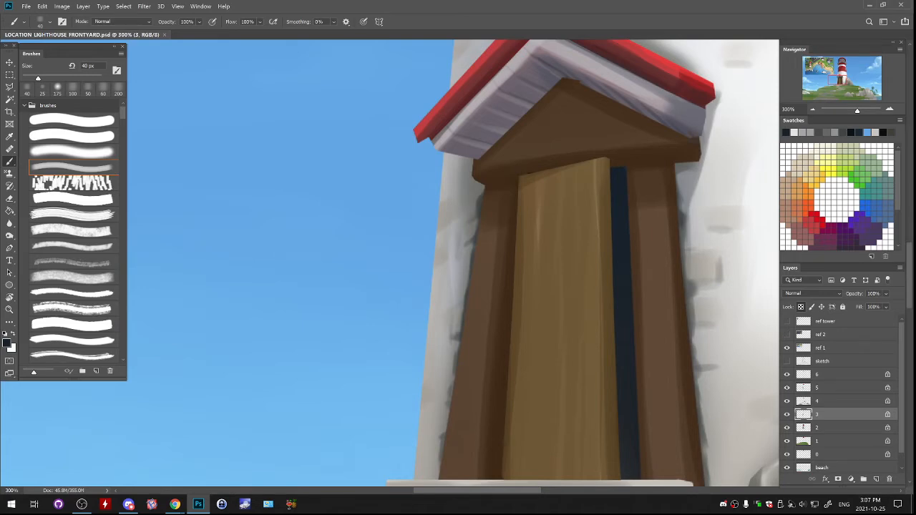
drag(494, 175, 544, 169)
key(ctrl+z)
alt+click(618, 168)
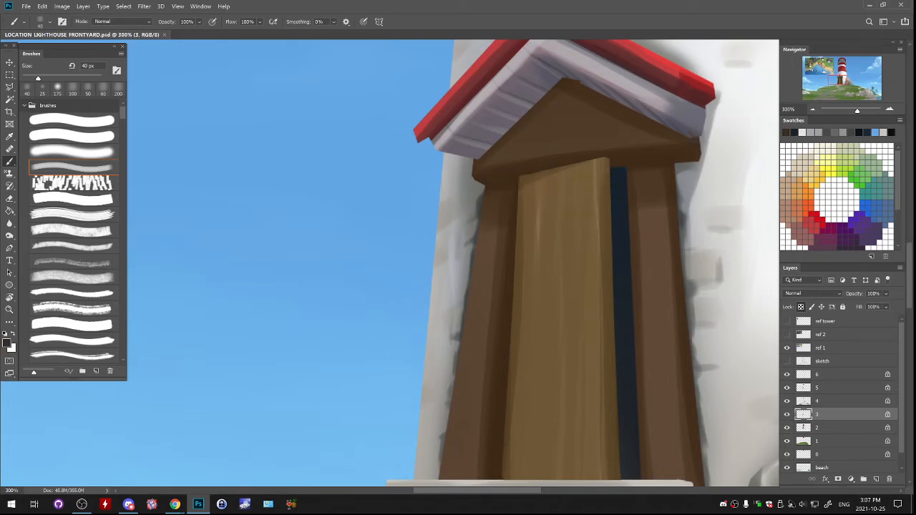
click(119, 89)
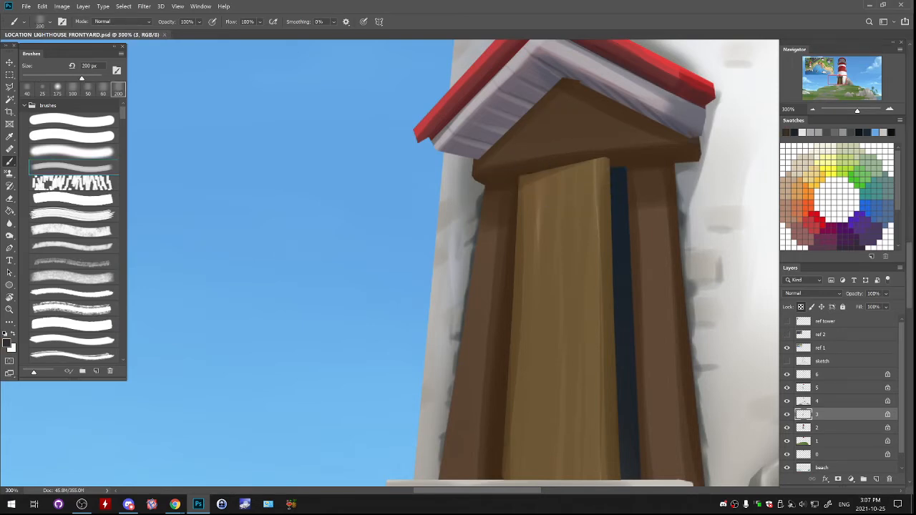
alt+click(506, 151)
click(6, 343)
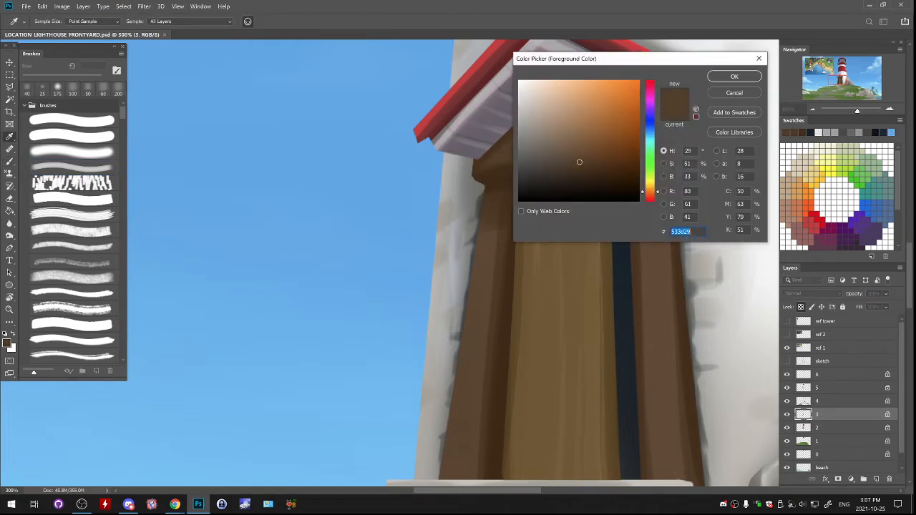
click(589, 177)
click(735, 77)
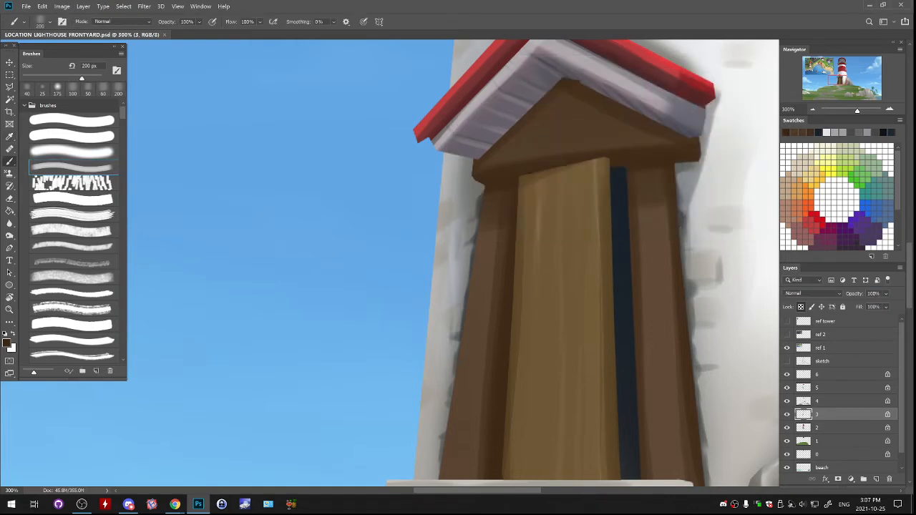
- Paint thin dark brown plank lines across the porch gable with the hard brush at 10 px
click(71, 120)
key(bracketright)
key(bracketright)
key(bracketright)
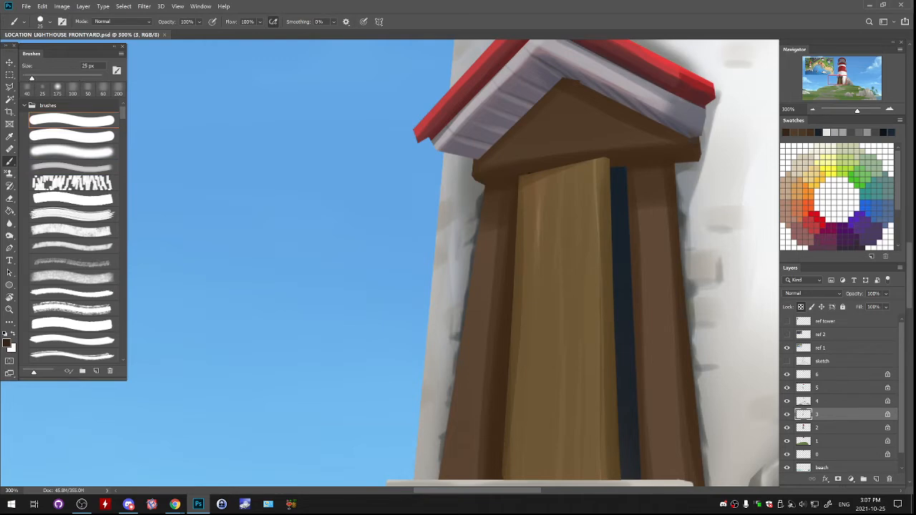
key(bracketleft)
key(bracketleft)
key(bracketleft)
key(bracketleft)
key(bracketleft)
key(ctrl+z)
drag(567, 129, 630, 127)
key(ctrl+z)
key(ctrl+minus)
key(ctrl+minus)
key(ctrl+minus)
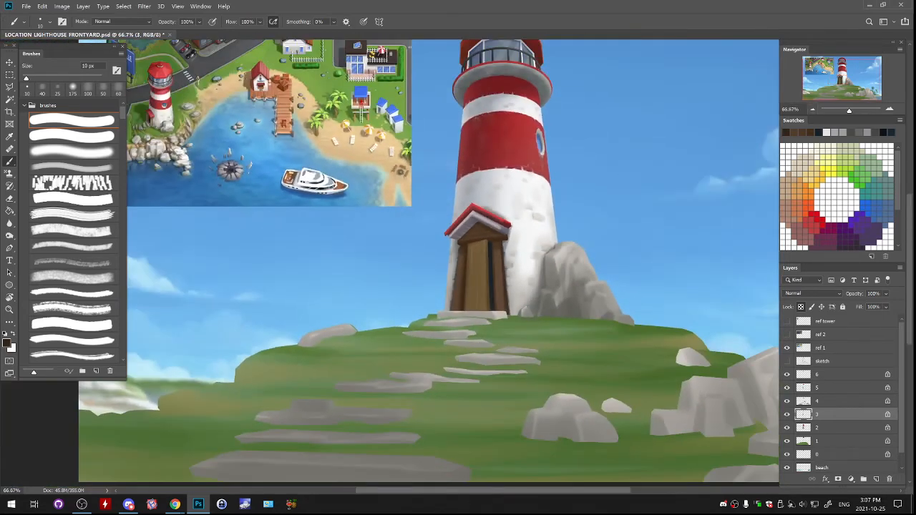
key(ctrl+plus)
key(ctrl+plus)
key(ctrl+plus)
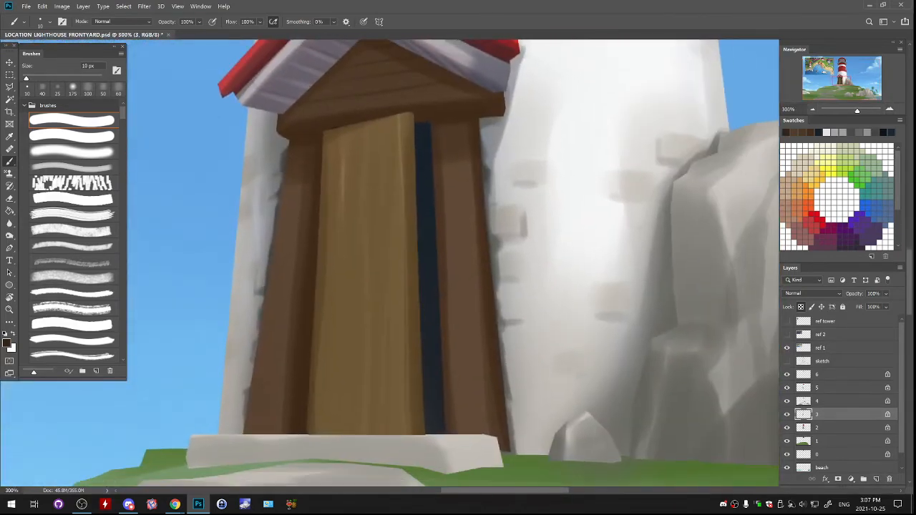
- Sample the gable's brown, choose a lighter shade, and paint thin highlights along the gable's plank lines with the 10 px brush
drag(401, 229, 527, 292)
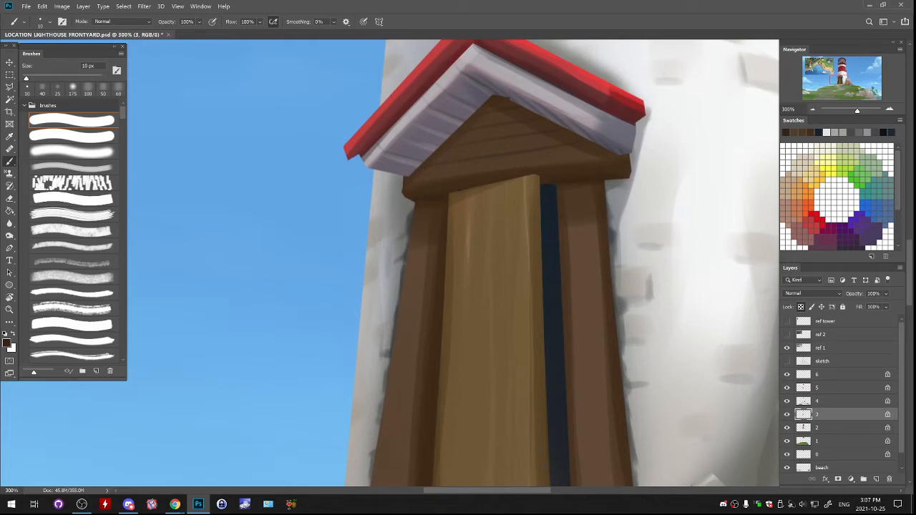
drag(426, 180, 454, 177)
key(ctrl+z)
alt+click(430, 215)
alt+click(438, 187)
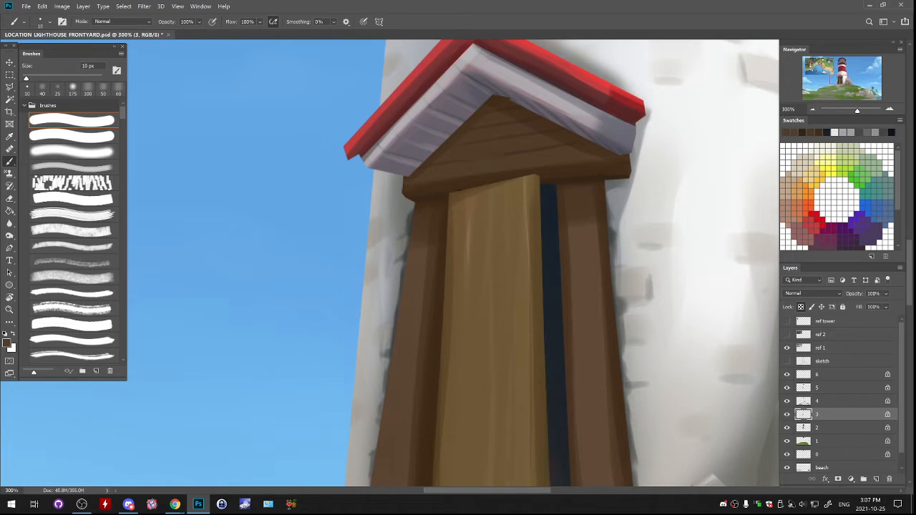
click(6, 343)
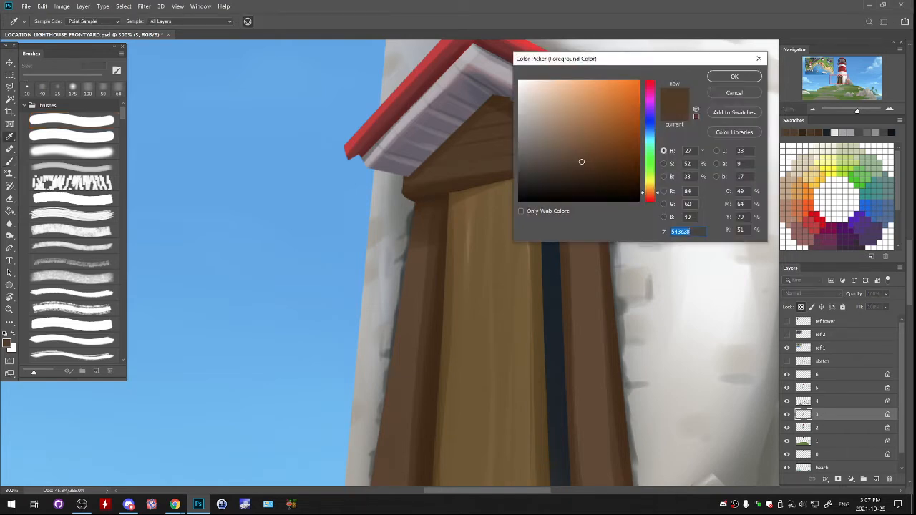
click(575, 147)
key(Return)
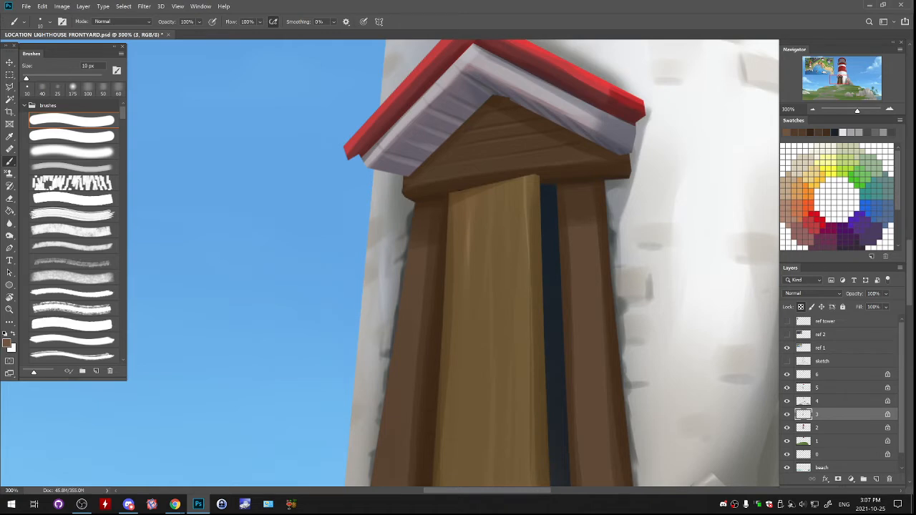
drag(501, 286, 522, 289)
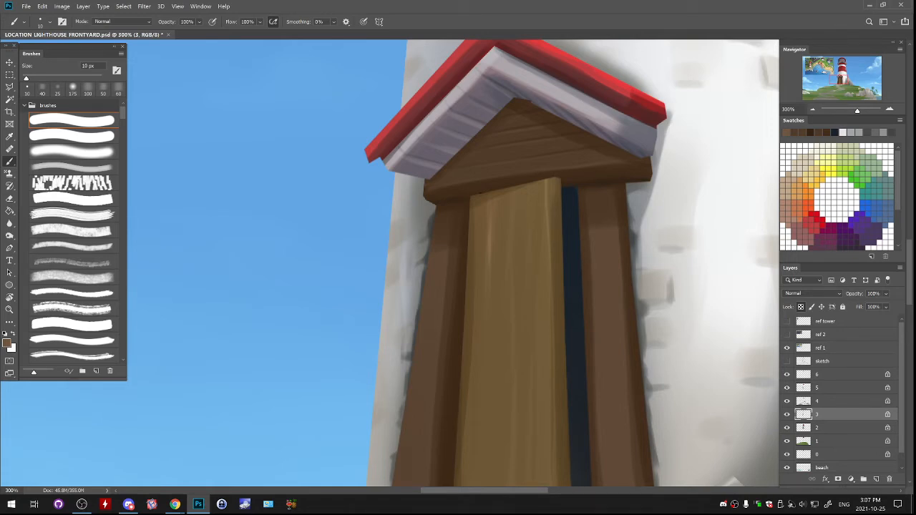
drag(496, 126, 549, 150)
key(ctrl+z)
- Try a white ring painted on the centre of the porch gable, and undo it
key(ctrl+minus)
drag(501, 179, 464, 384)
drag(459, 61, 381, 115)
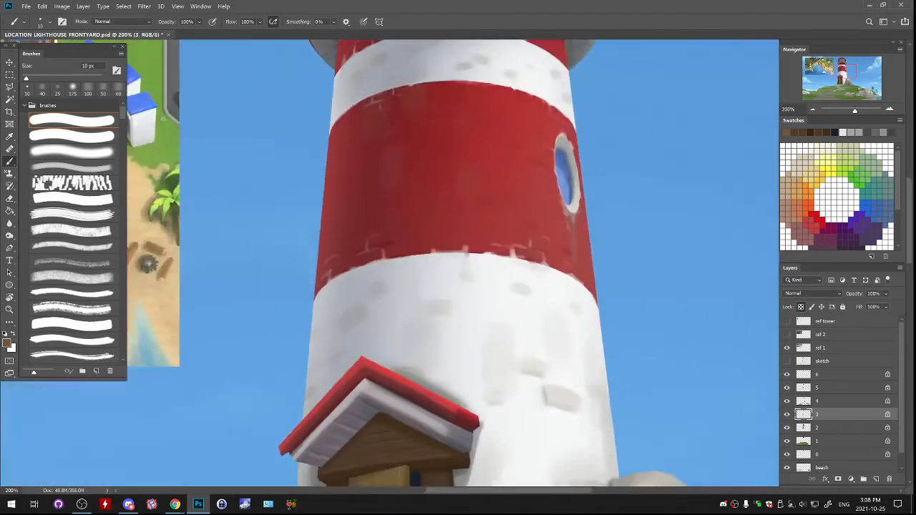
mouse_move(430, 401)
mouse_down()
mouse_move(468, 288)
mouse_move(564, 130)
mouse_move(553, 130)
mouse_up()
click(13, 333)
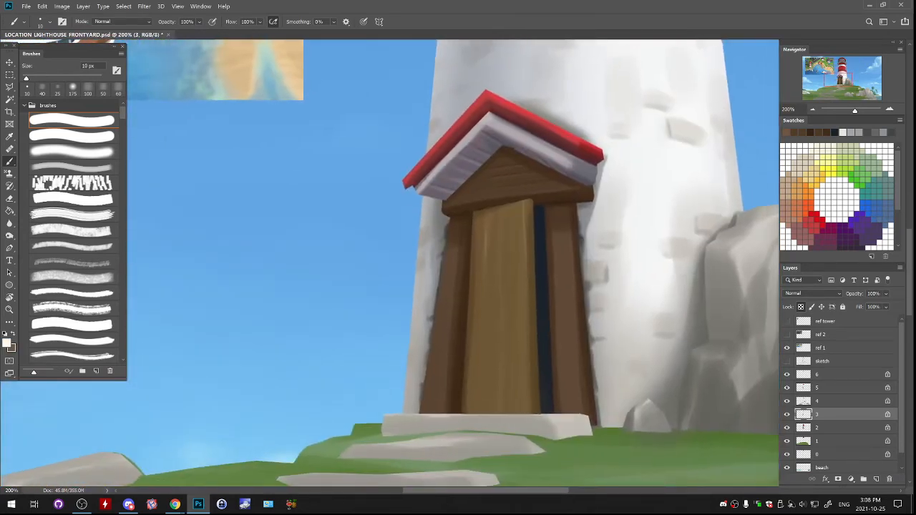
mouse_move(491, 169)
mouse_down()
mouse_move(523, 175)
mouse_move(493, 166)
mouse_move(505, 159)
mouse_up()
key(ctrl+z)
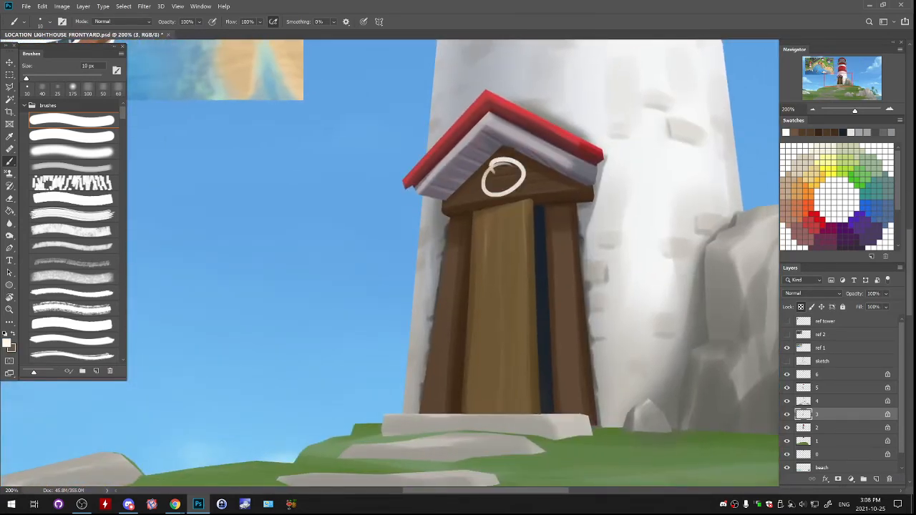
key(ctrl+z)
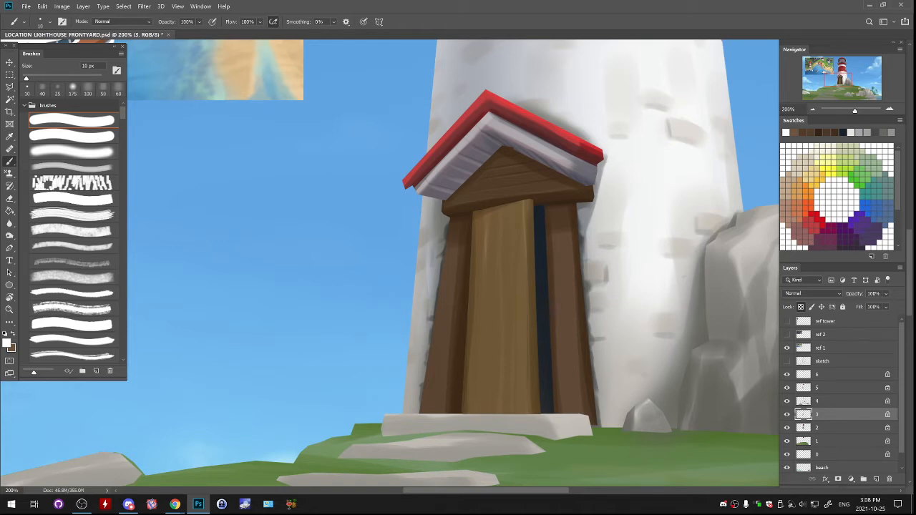
- Sample a dark brown near the door top and paint a thin dark line along the gable's lower edge
alt+click(568, 201)
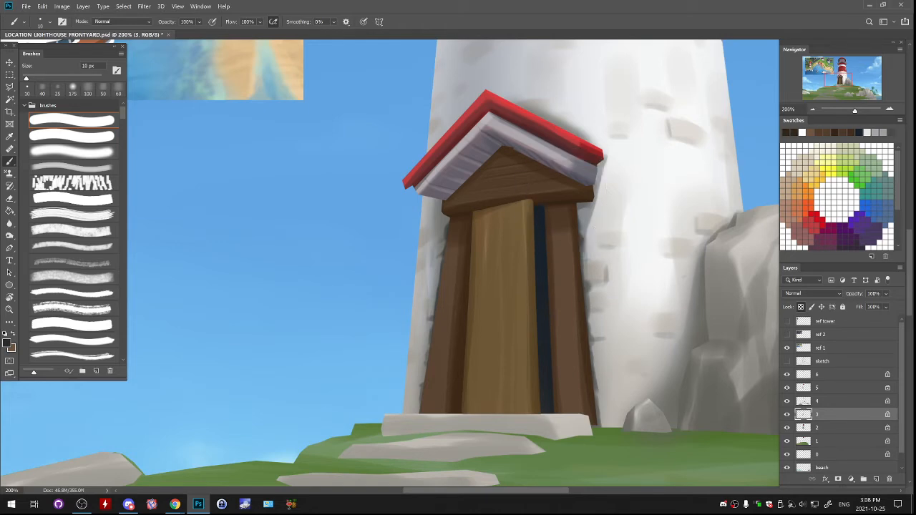
drag(459, 197, 475, 193)
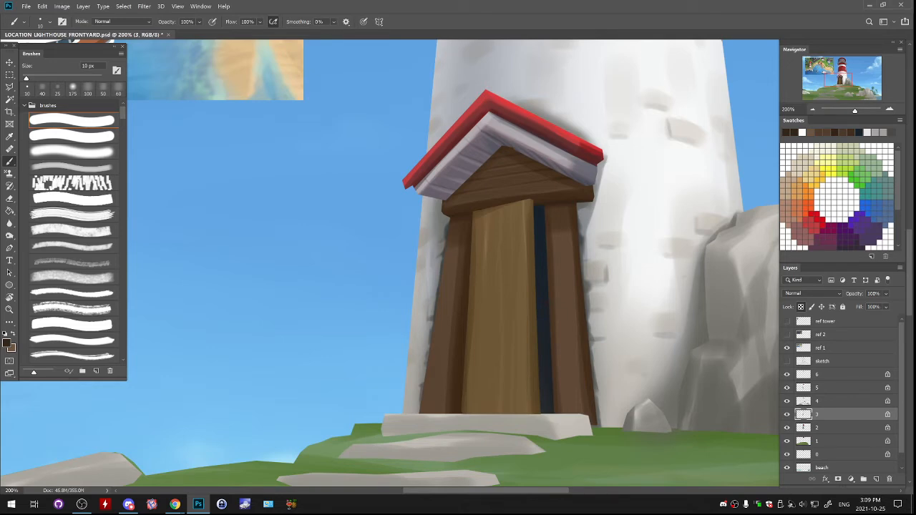
- Paint a thin dark brown line down the upper part of the post right of the door on layer 3
click(788, 415)
click(788, 415)
key(ctrl+z)
mouse_move(562, 233)
mouse_down()
mouse_move(570, 346)
mouse_move(562, 349)
mouse_up()
key(ctrl+z)
drag(562, 239, 564, 285)
- Extend the dark brown grooves down the post right of the door with the brush at 25 px
key(bracketright)
key(bracketright)
key(bracketright)
drag(565, 252, 573, 382)
key(ctrl+z)
drag(562, 289, 571, 404)
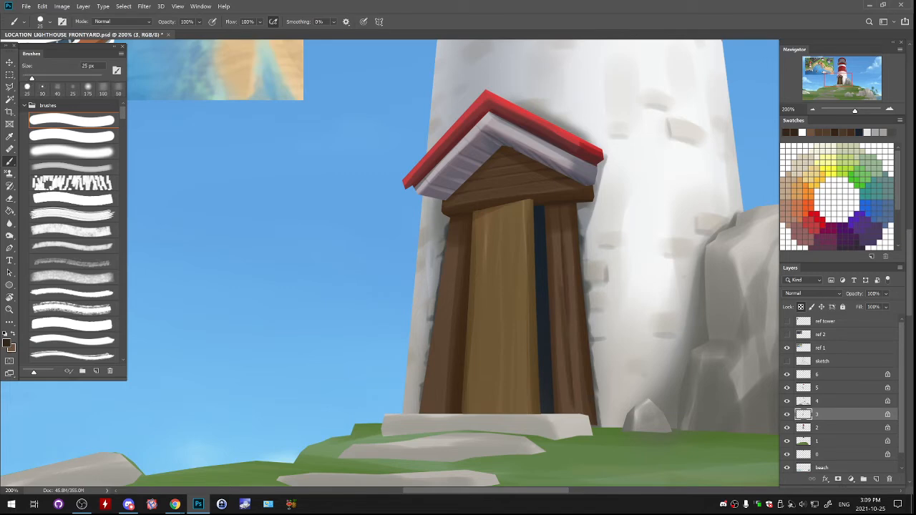
key(ctrl+z)
drag(566, 312, 576, 411)
- Paint thin brown groove lines down the post left of the door with the brush at 10 px
key(bracketleft)
key(bracketleft)
key(bracketleft)
drag(453, 246, 442, 365)
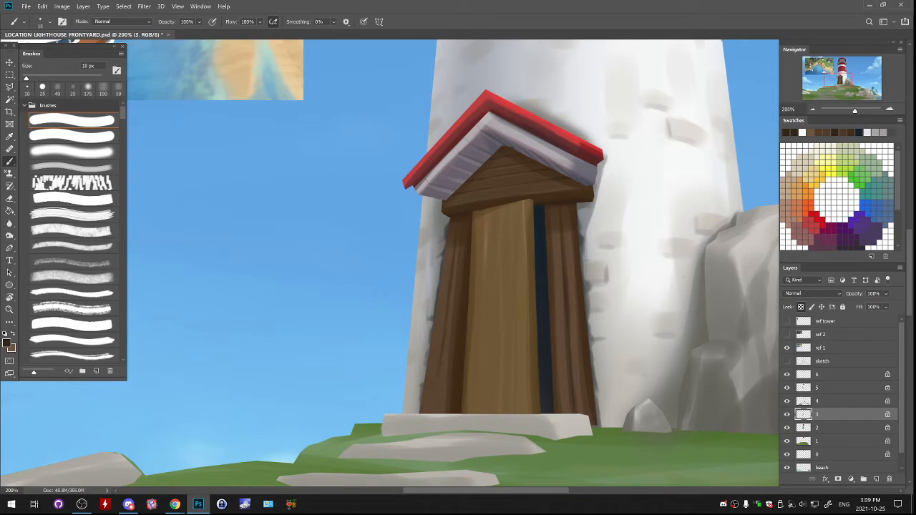
key(ctrl+z)
drag(445, 330, 438, 402)
alt+click(444, 300)
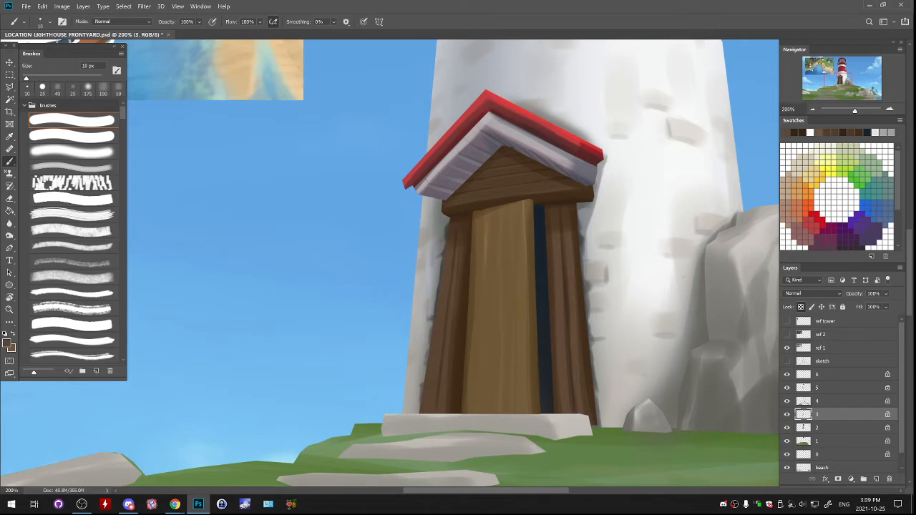
drag(461, 223, 462, 240)
alt+click(465, 236)
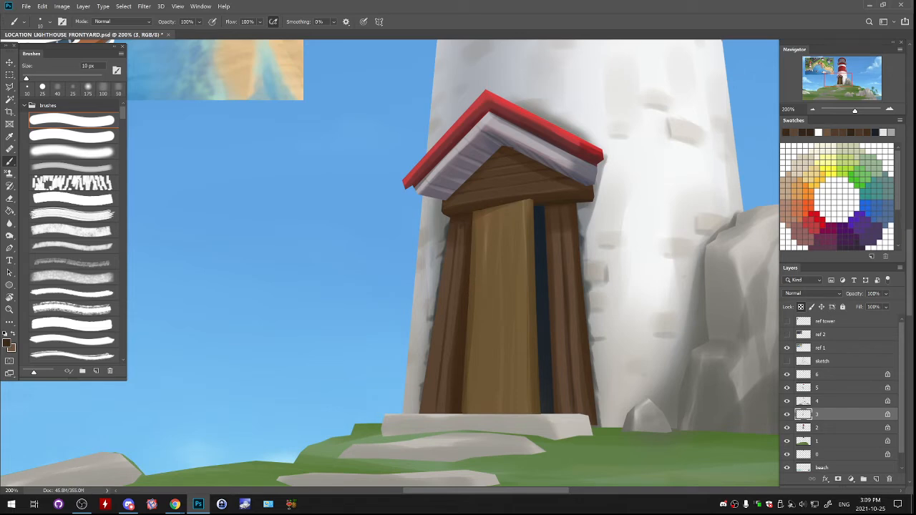
- Deepen the grooves along the left door post with long dark strokes using the 25 px brush
key(bracketright)
key(bracketright)
key(bracketright)
alt+click(465, 240)
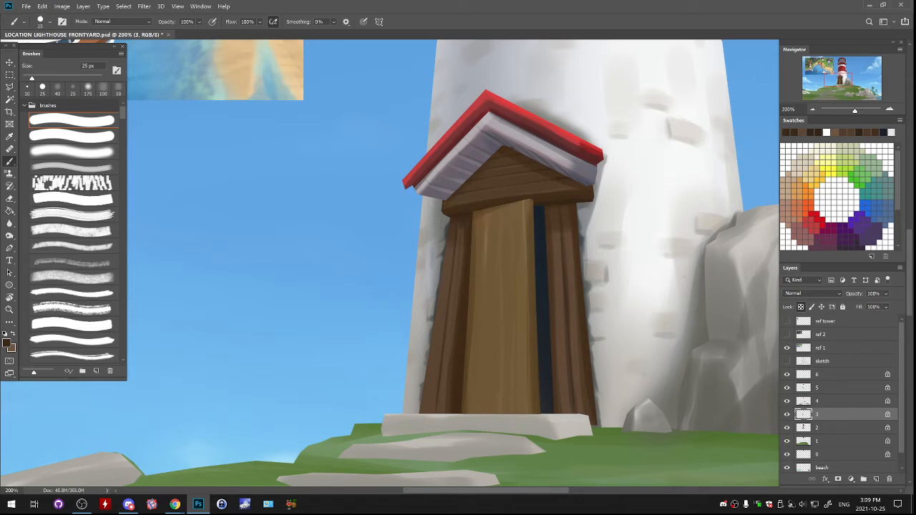
key(ctrl+z)
drag(454, 239, 440, 384)
drag(444, 276, 430, 409)
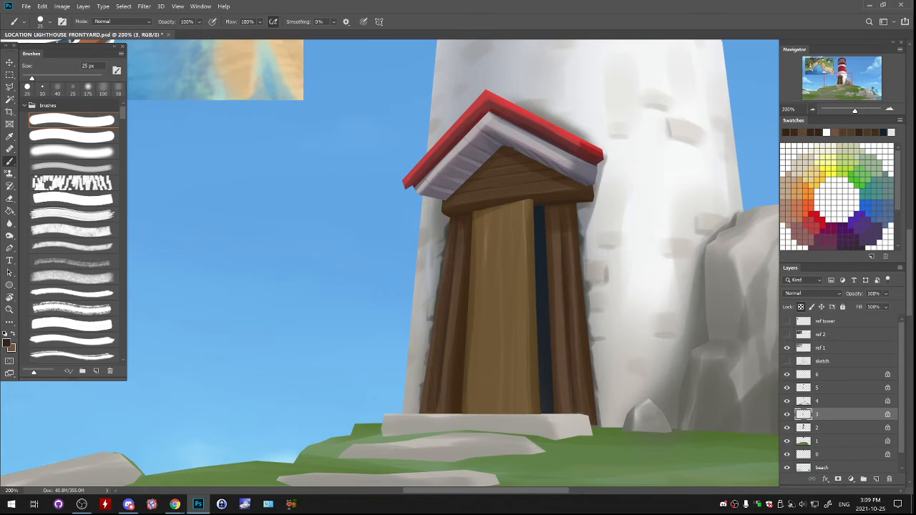
click(813, 110)
click(813, 110)
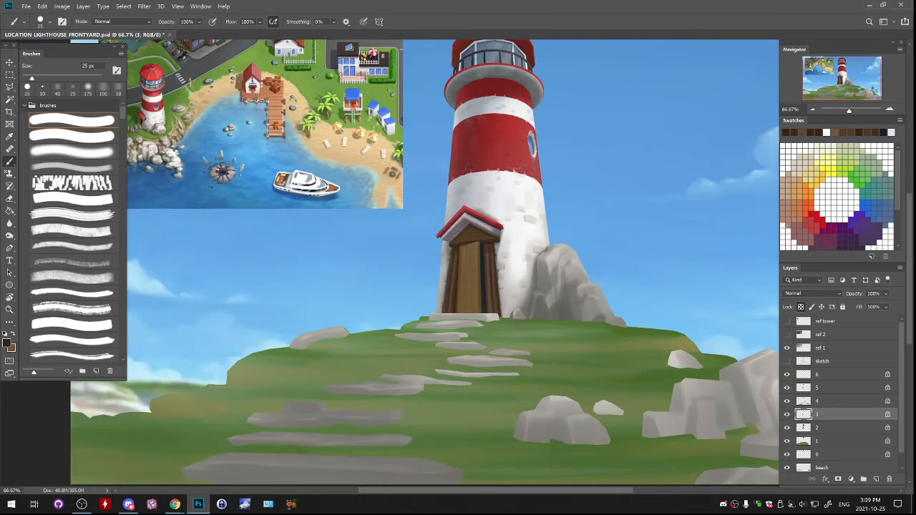
- Carry the lighter brown plank strips on both door posts up to the gable beam with an 8 px brush
click(890, 108)
click(890, 109)
click(890, 109)
click(890, 109)
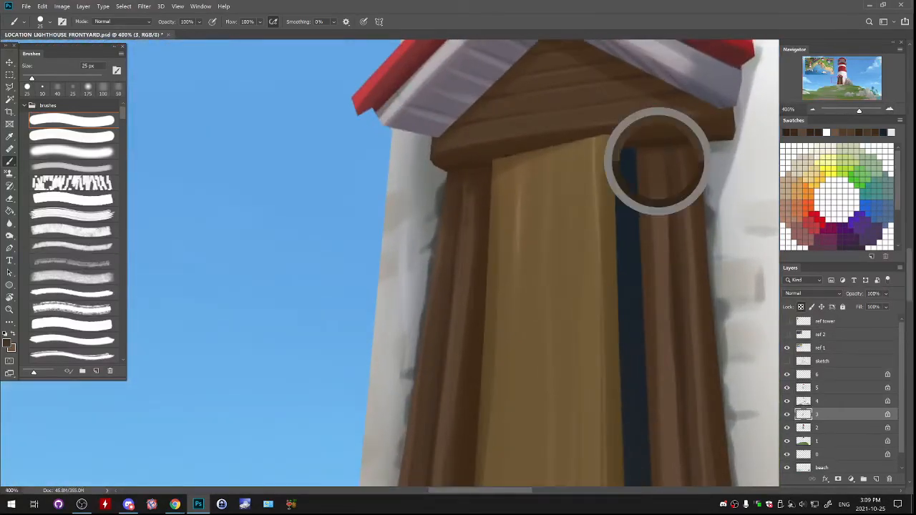
key(bracketleft)
key(bracketleft)
key(bracketleft)
key(bracketleft)
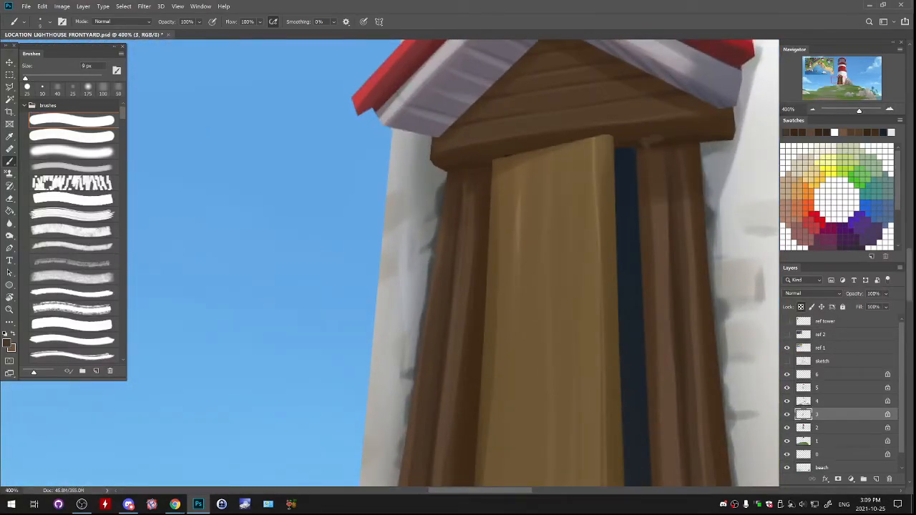
key(bracketleft)
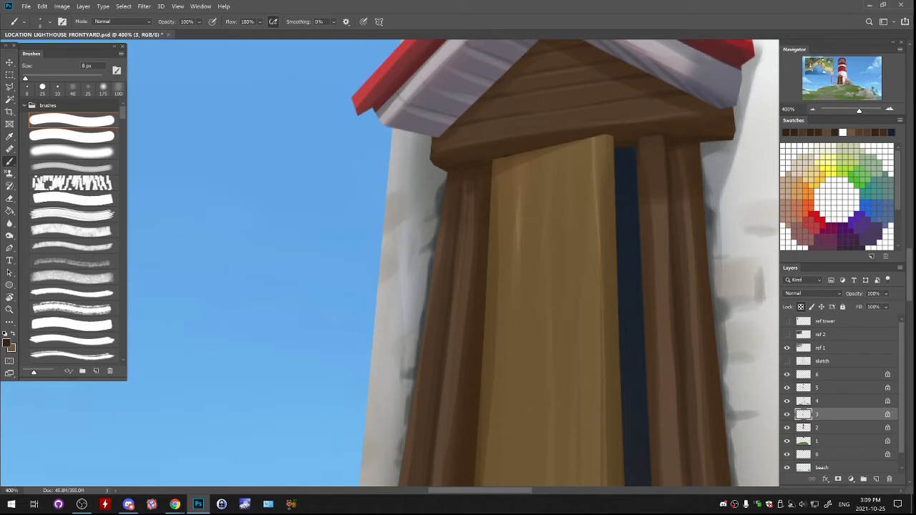
alt+click(650, 152)
drag(477, 158, 474, 187)
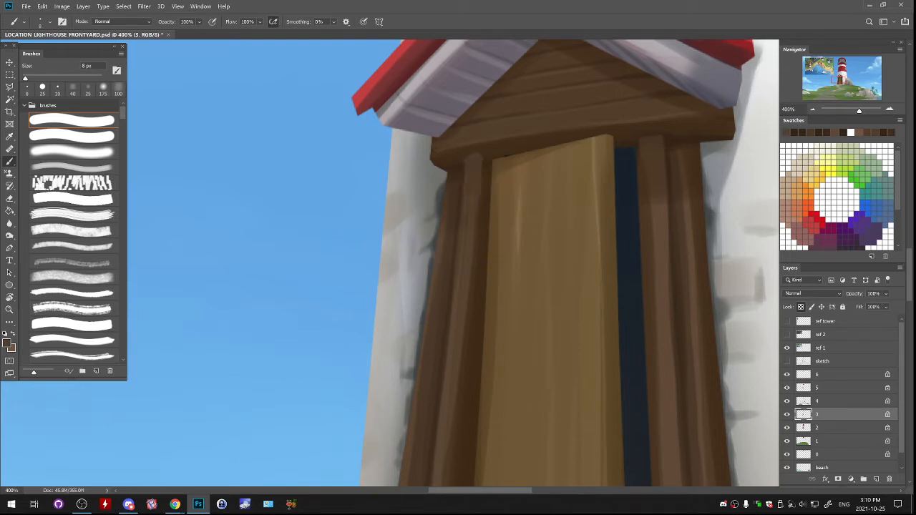
- Sample dark browns and touch up the shadow at the top of the left post beside the door
alt+click(487, 170)
alt+click(490, 167)
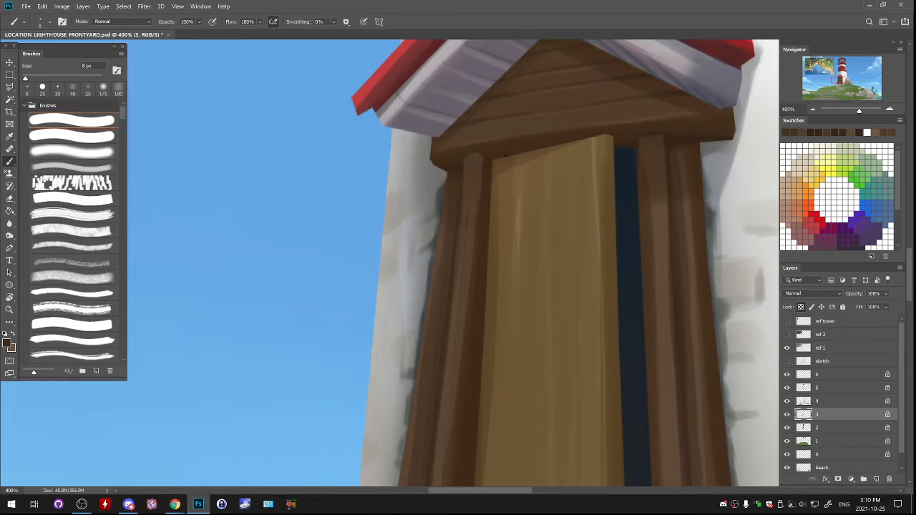
alt+click(505, 157)
drag(486, 162, 484, 194)
key(ctrl+z)
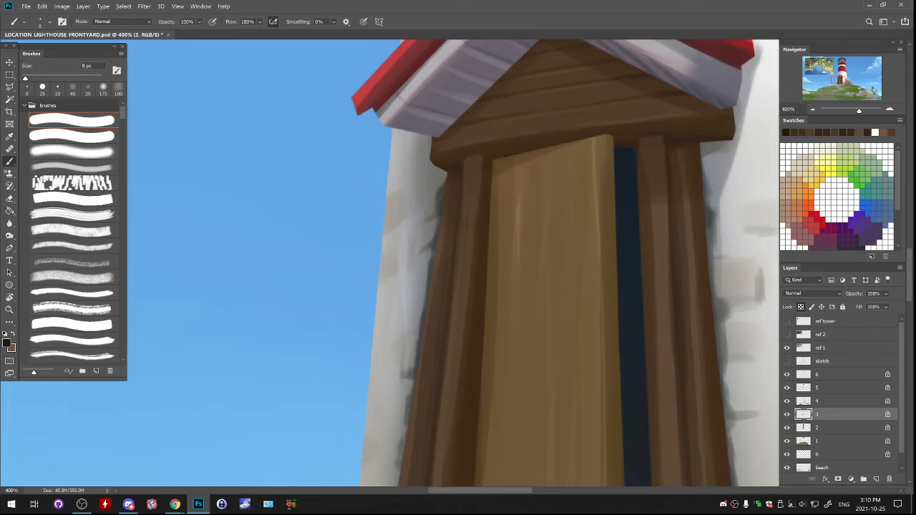
alt+click(488, 169)
alt+click(488, 170)
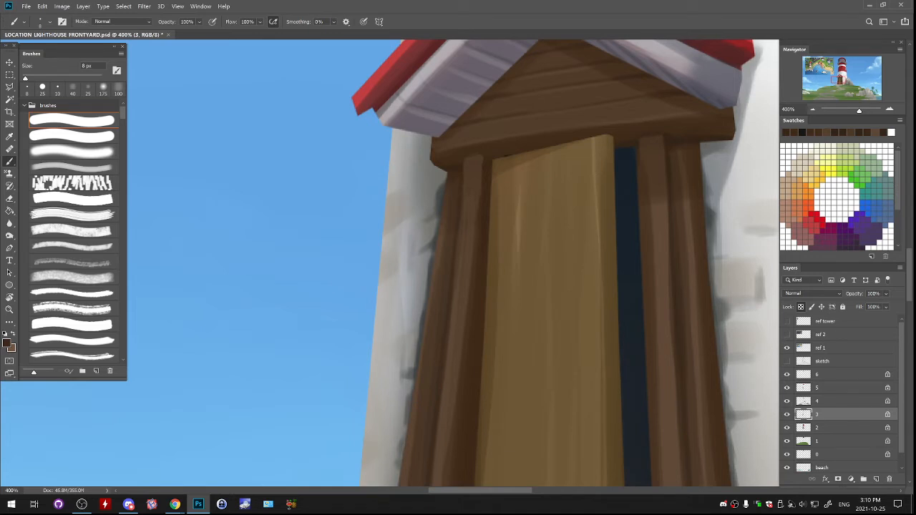
- Make layer 5 active and draw a rectangular selection around the whole door panel
click(812, 110)
click(813, 109)
drag(823, 110, 851, 111)
drag(842, 78, 838, 84)
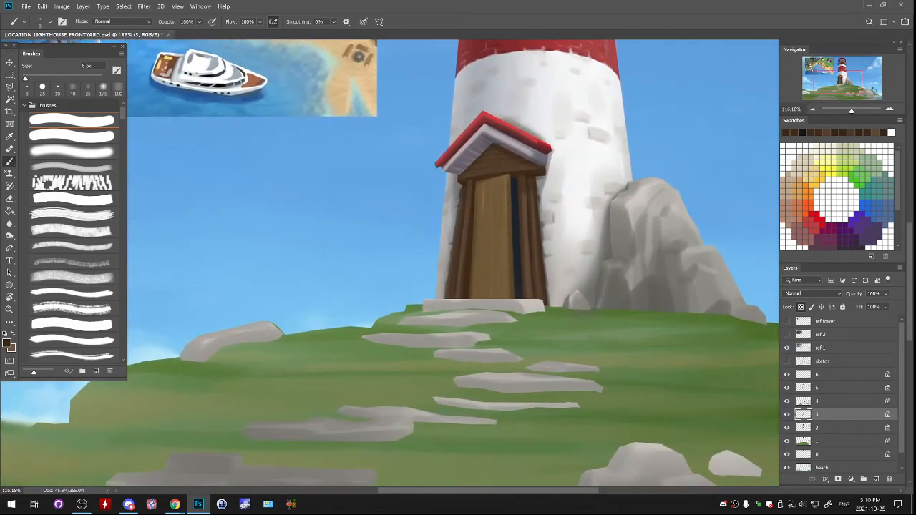
click(890, 109)
click(890, 109)
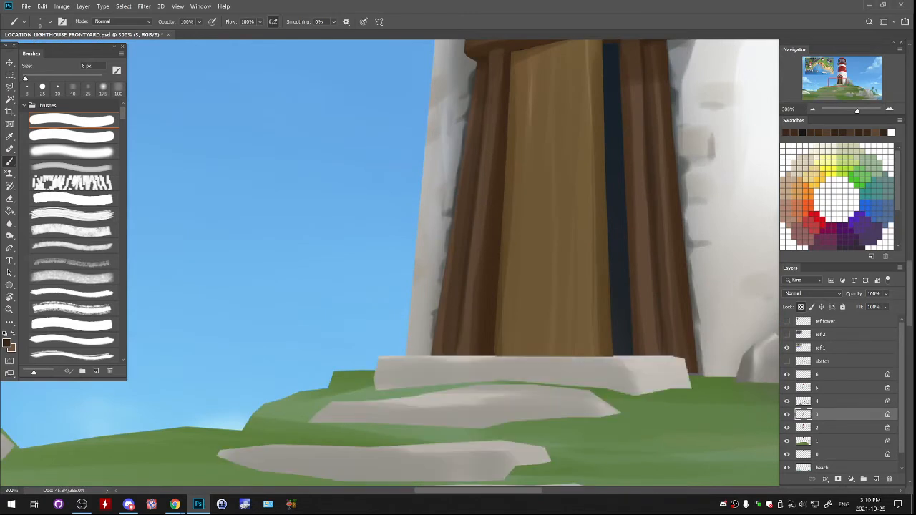
click(787, 388)
click(787, 388)
click(831, 374)
drag(559, 214, 538, 263)
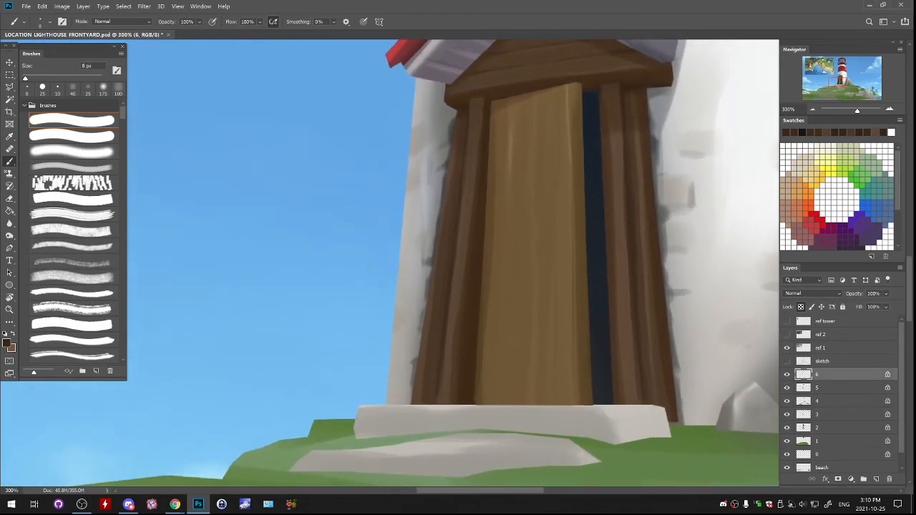
click(830, 388)
drag(575, 79, 583, 131)
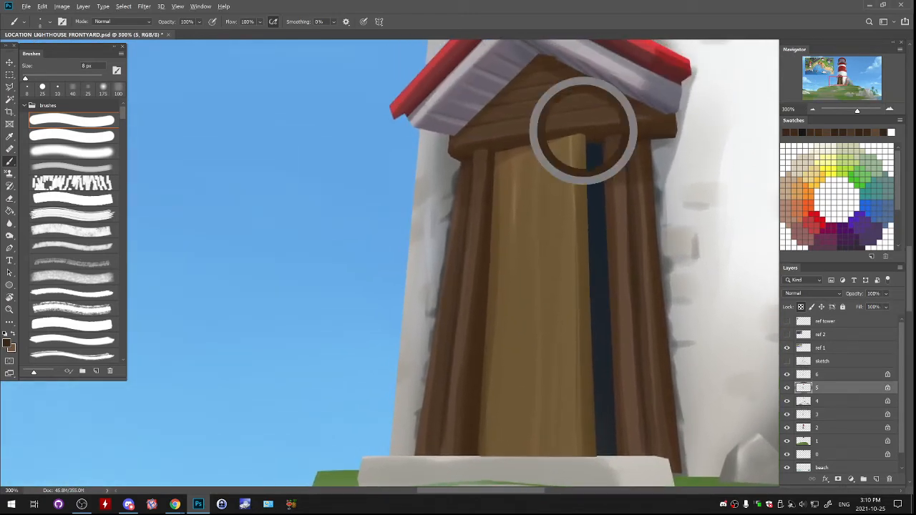
alt+click(547, 300)
drag(548, 301, 522, 245)
key(m)
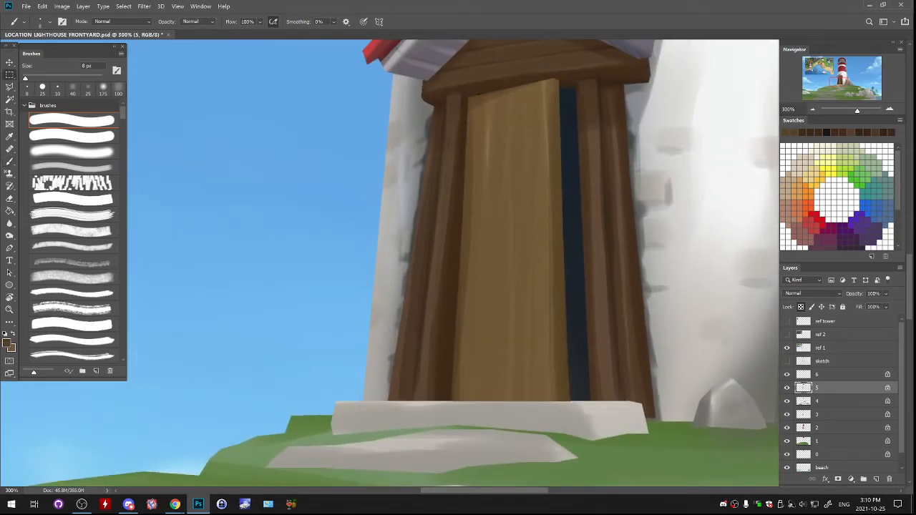
mouse_move(422, 73)
mouse_down()
mouse_move(613, 387)
mouse_move(605, 425)
mouse_up()
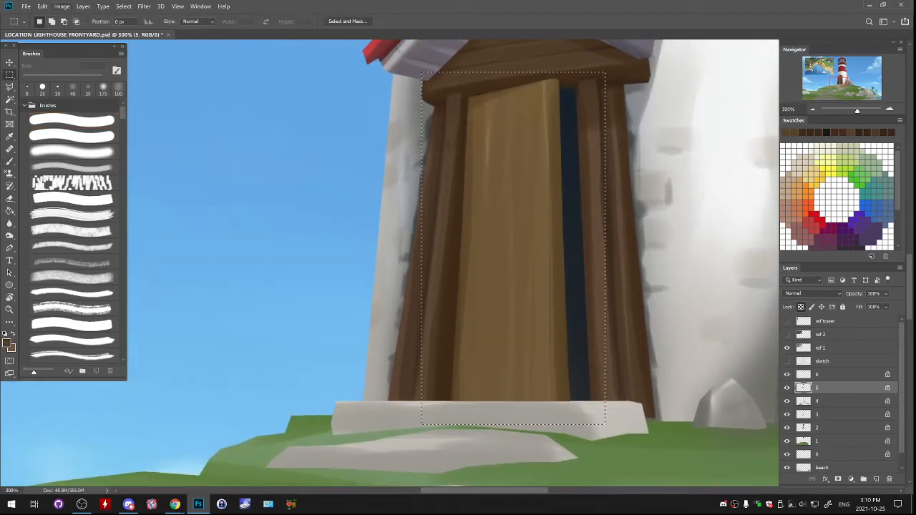
- Apply Hue/Saturation to the selected door with hue -2, saturation -17 and lightness +5
click(61, 5)
mouse_move(79, 24)
click(194, 75)
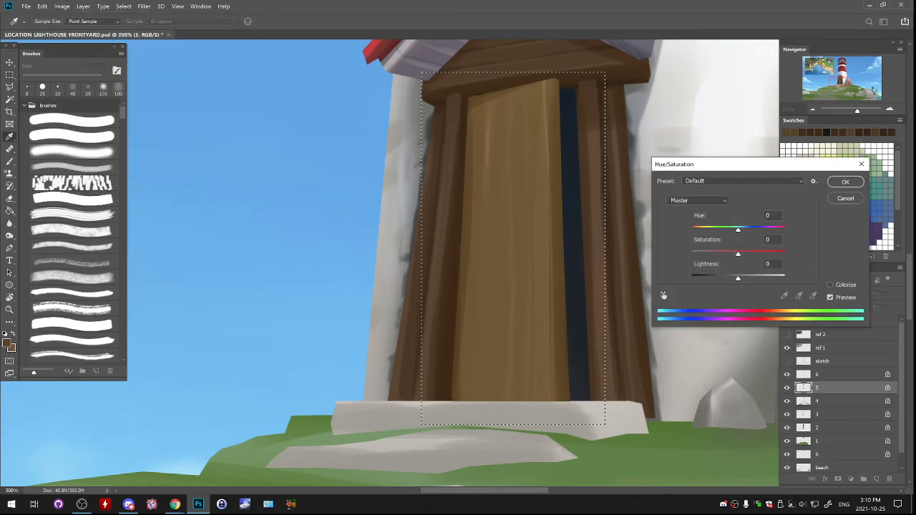
drag(738, 254, 738, 230)
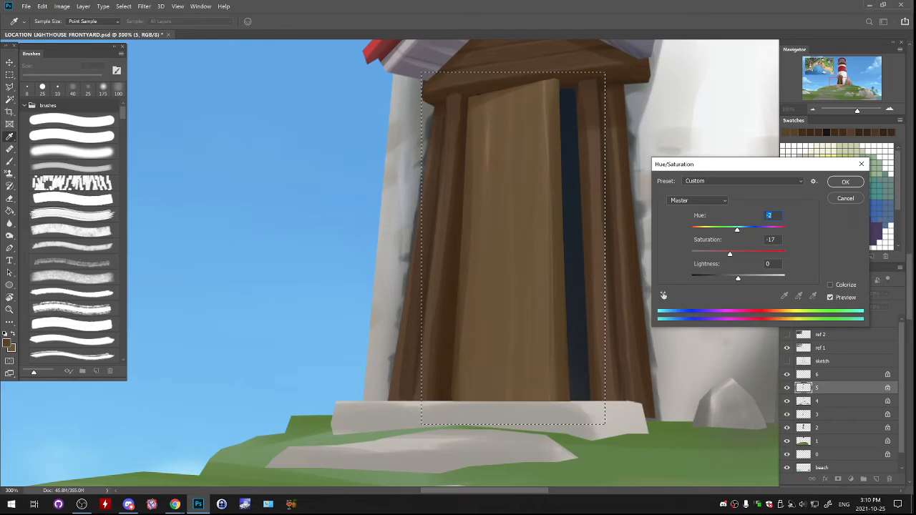
drag(738, 279, 740, 278)
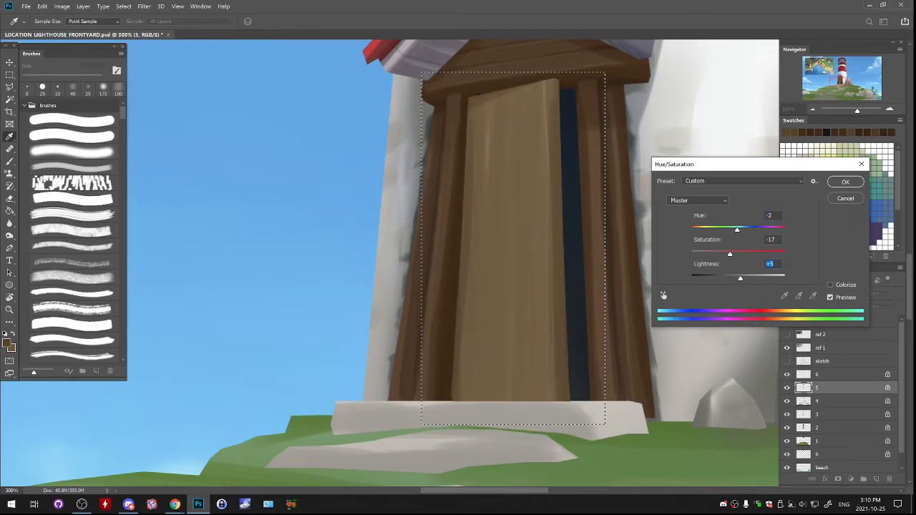
key(Return)
- Apply a second Hue/Saturation adjustment to the door with saturation -17 and a slightly lower hue
key(ctrl+minus)
key(ctrl+minus)
key(ctrl+minus)
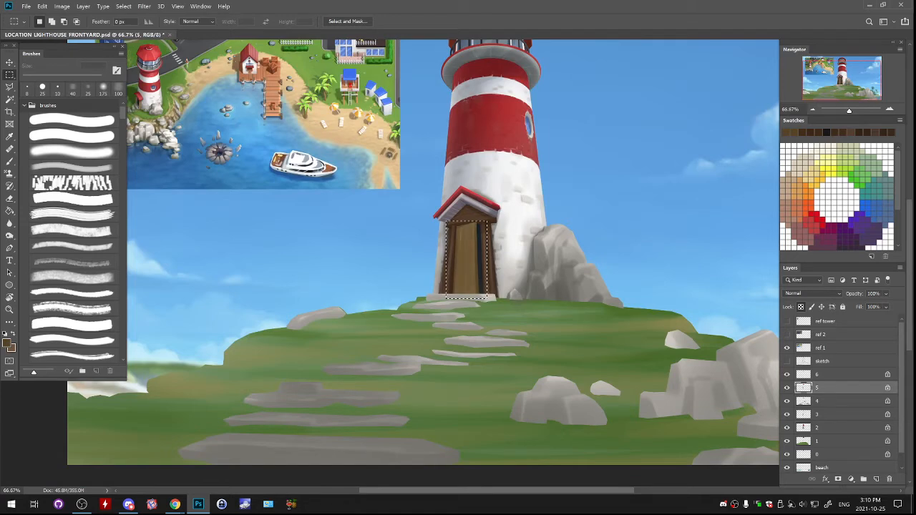
click(63, 6)
mouse_move(76, 28)
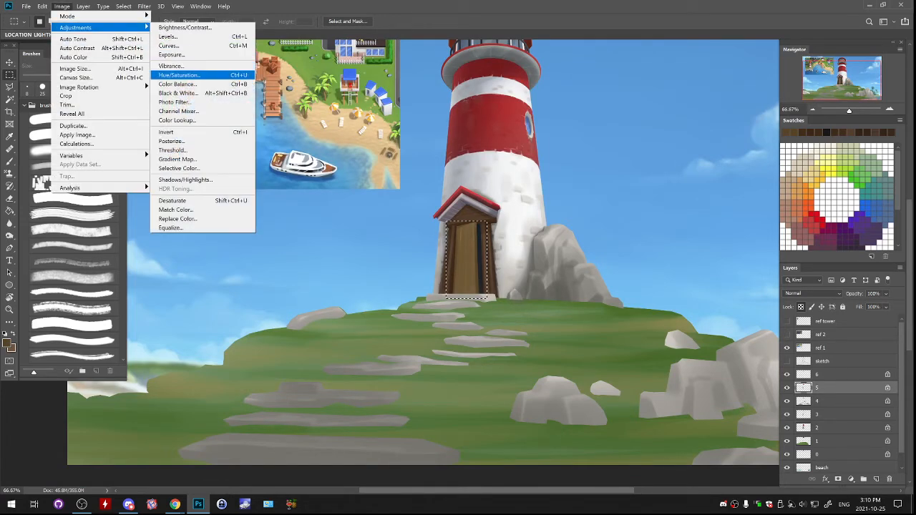
click(179, 75)
key(Down)
key(Down)
key(Down)
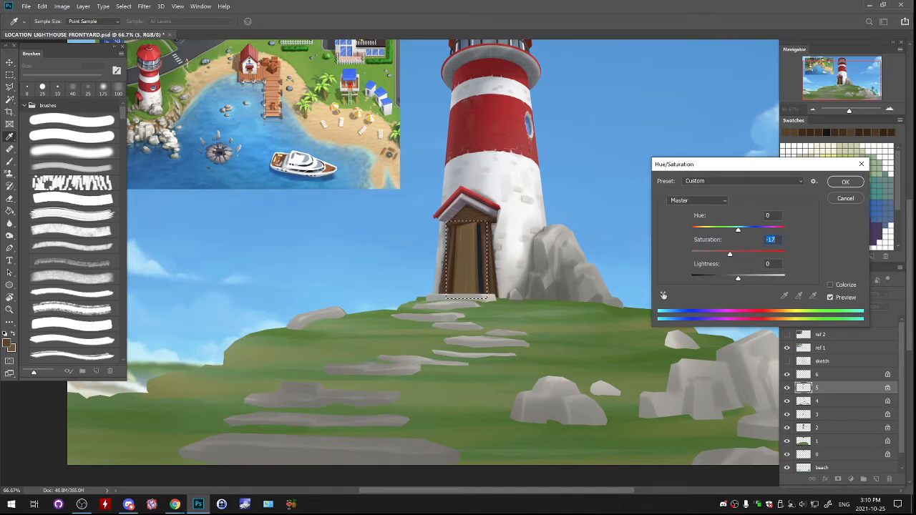
key(shift+Tab)
key(Down)
key(Down)
key(Down)
click(845, 182)
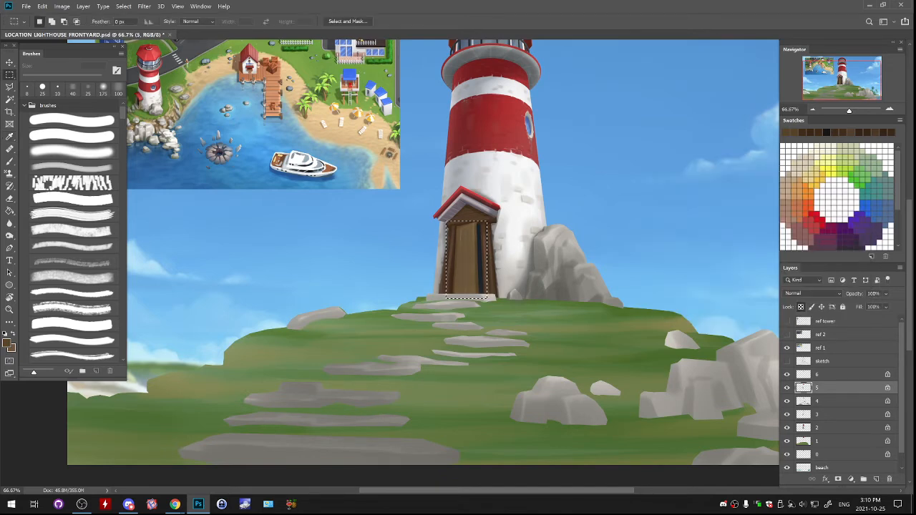
- Clear the selection, sample the door's brown and choose a darker brown as the brush colour
key(ctrl+plus)
key(ctrl+plus)
key(ctrl+plus)
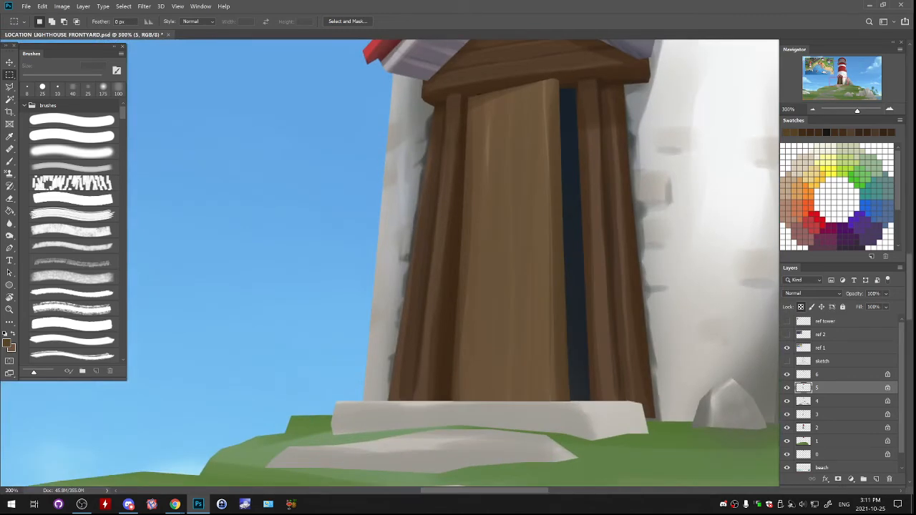
key(b)
alt+click(513, 166)
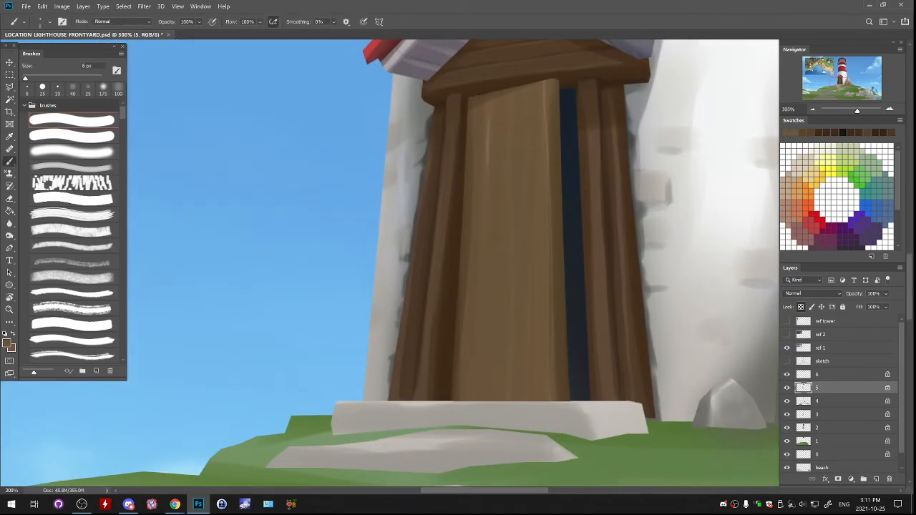
click(7, 344)
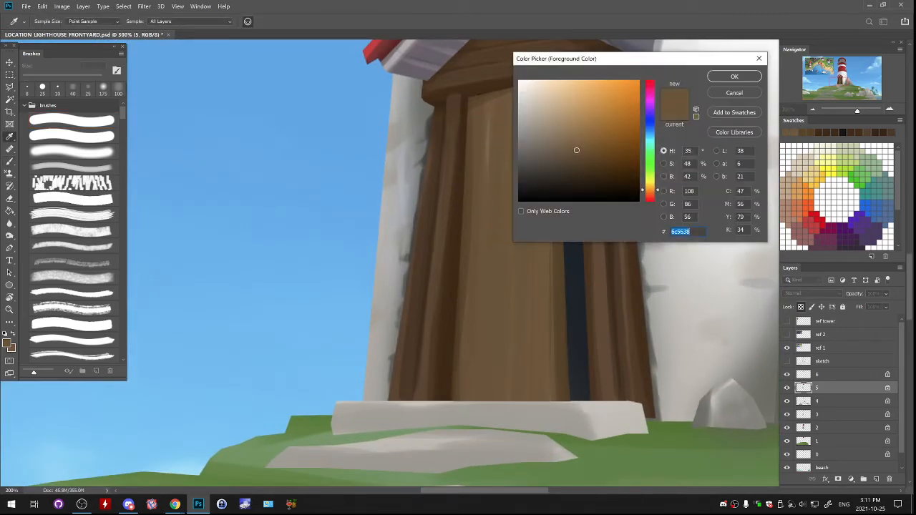
drag(590, 165, 594, 170)
click(734, 77)
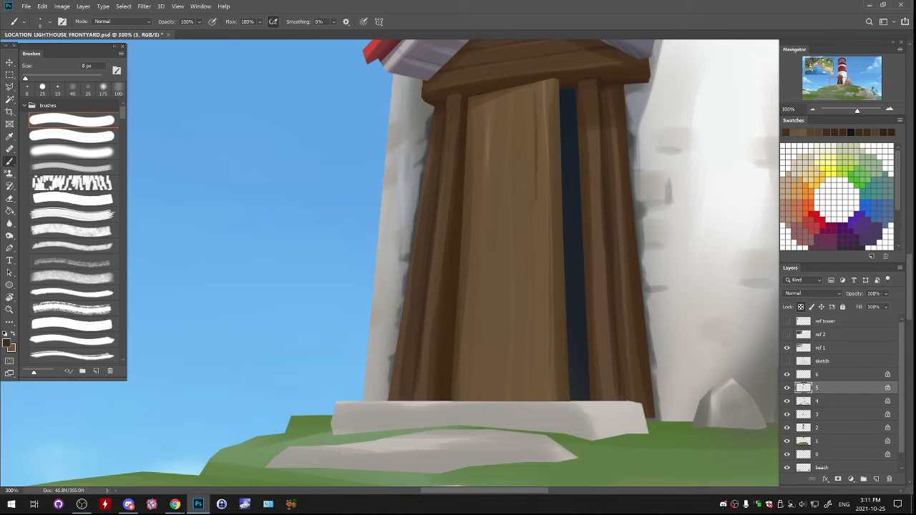
- Paint thin dark vertical wood grain lines along the left part of the door with the 8 px brush
drag(479, 147, 481, 229)
key(ctrl+z)
drag(478, 126, 475, 273)
drag(469, 333, 466, 398)
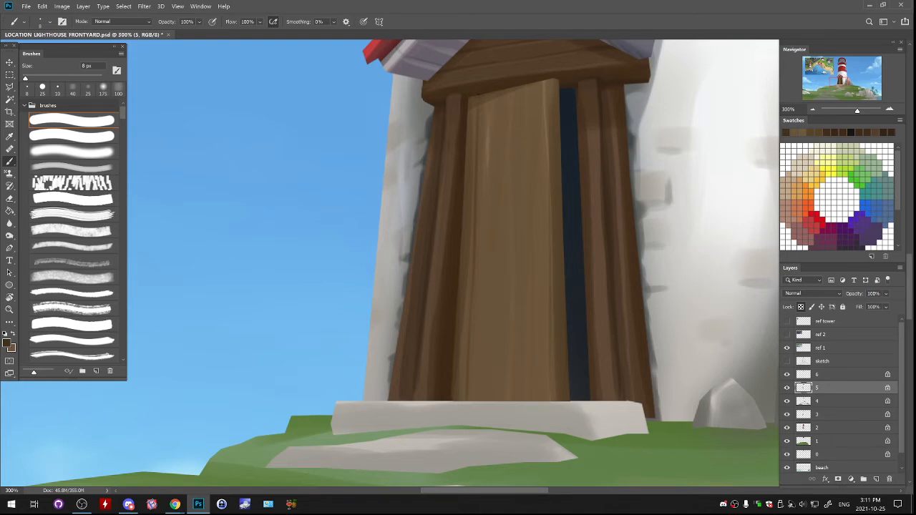
drag(488, 120, 491, 166)
drag(484, 365, 485, 395)
drag(488, 338, 489, 367)
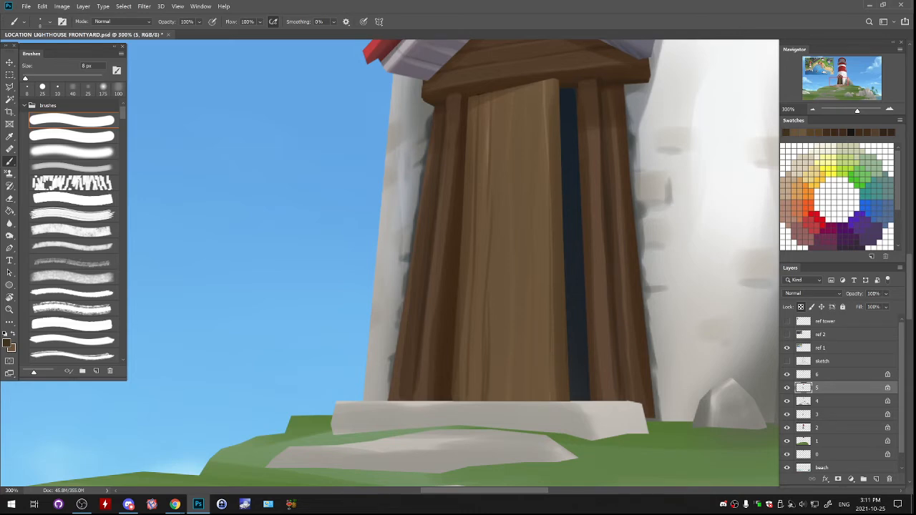
- Add thin dark grain lines down the middle and upper right of the door, undoing the unwanted strokes
drag(504, 223, 500, 313)
key(ctrl+z)
drag(502, 269, 502, 308)
drag(501, 341, 500, 398)
drag(516, 335, 517, 376)
key(ctrl+z)
mouse_move(539, 120)
mouse_down()
mouse_move(544, 246)
mouse_move(534, 138)
mouse_move(533, 201)
mouse_up()
key(ctrl+z)
drag(542, 332, 543, 374)
key(ctrl+z)
key(ctrl+z)
drag(537, 235, 538, 274)
key(ctrl+z)
drag(536, 103, 536, 208)
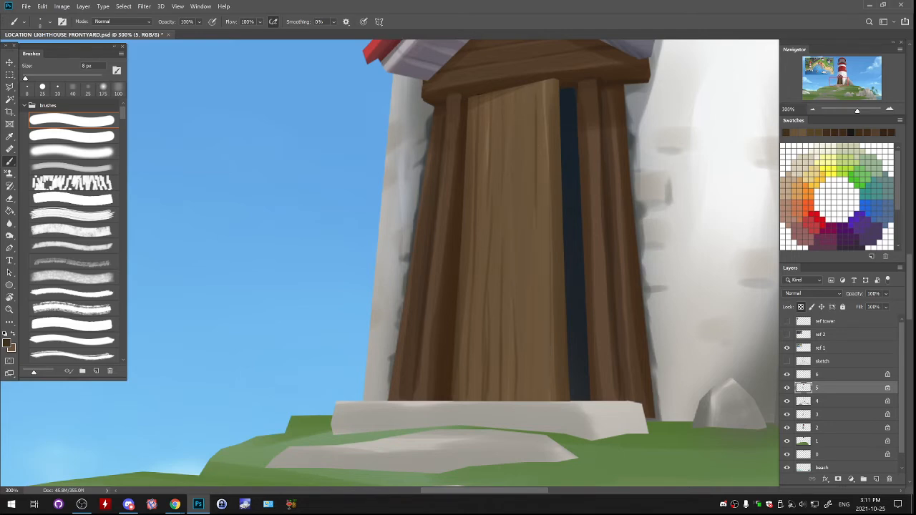
- Paint short dark grain strokes in the centre and near the bottom right of the door
drag(540, 255, 541, 361)
key(ctrl+z)
drag(522, 161, 522, 183)
drag(527, 326, 527, 400)
drag(526, 356, 526, 401)
drag(522, 315, 530, 380)
key(ctrl+minus)
key(ctrl+minus)
key(ctrl+minus)
key(ctrl+minus)
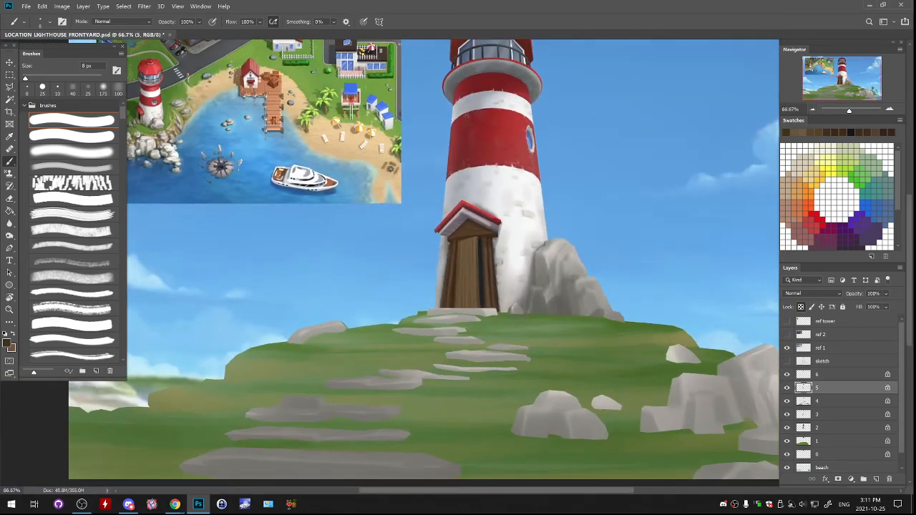
- Try to darken the left side of the doorway with the Burn tool at 300 px, and undo the strokes
click(9, 235)
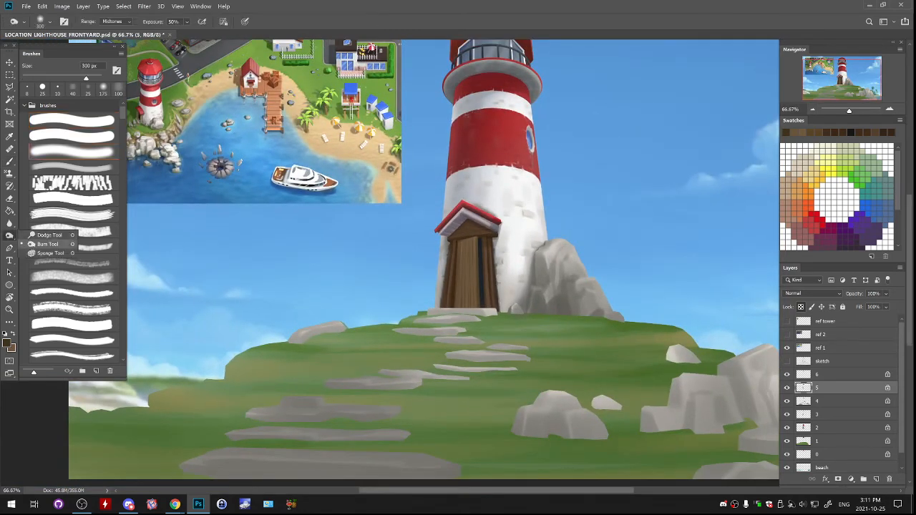
click(43, 245)
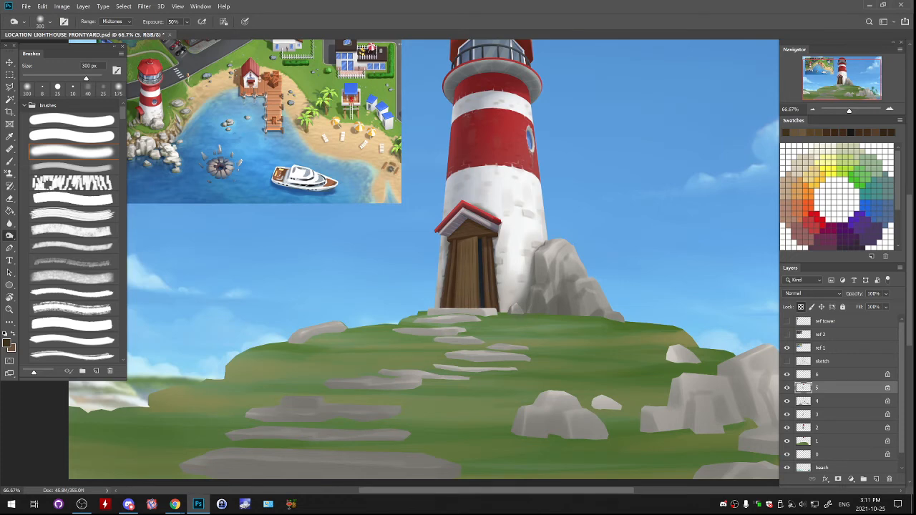
drag(456, 252, 453, 304)
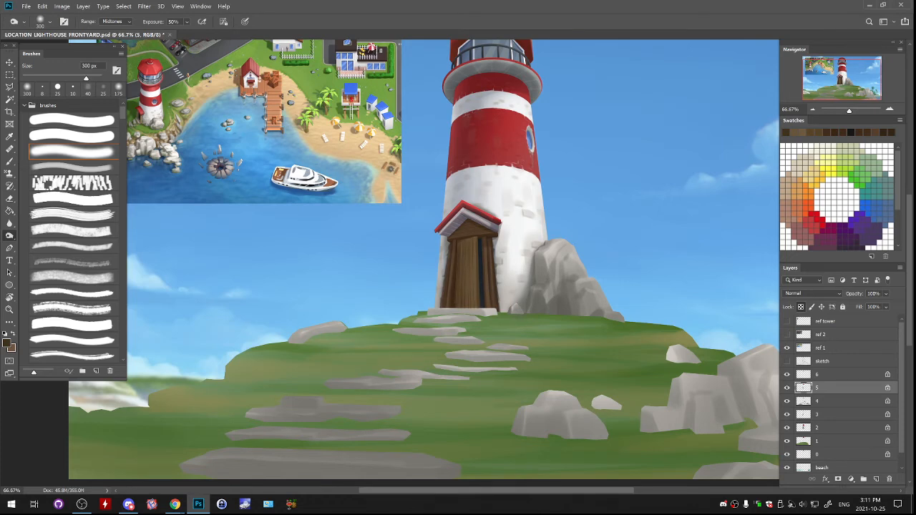
mouse_move(462, 243)
mouse_down()
mouse_move(460, 303)
mouse_move(448, 232)
mouse_up()
key(ctrl+z)
key(ctrl+z)
- Lighten the door with the Dodge tool at 400 px on Highlights, undoing the unwanted last stroke
key(ctrl+plus)
key(ctrl+plus)
right_click(9, 236)
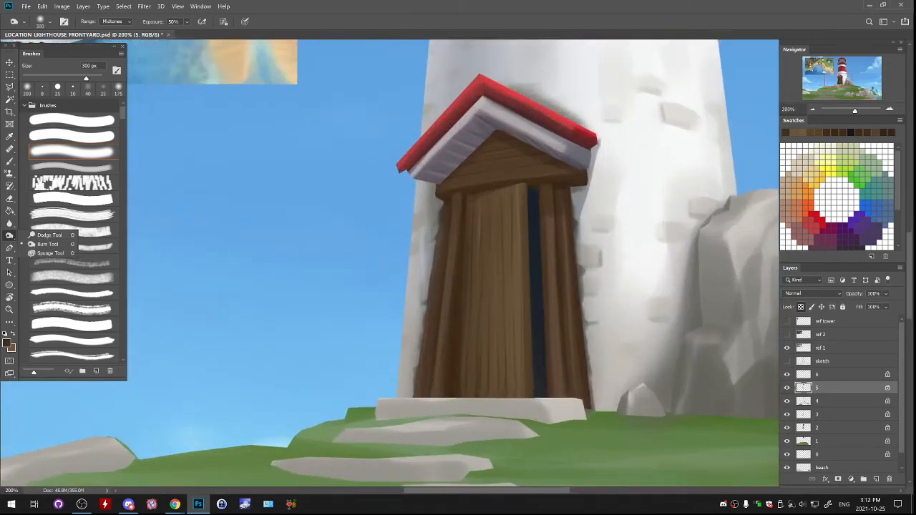
click(49, 235)
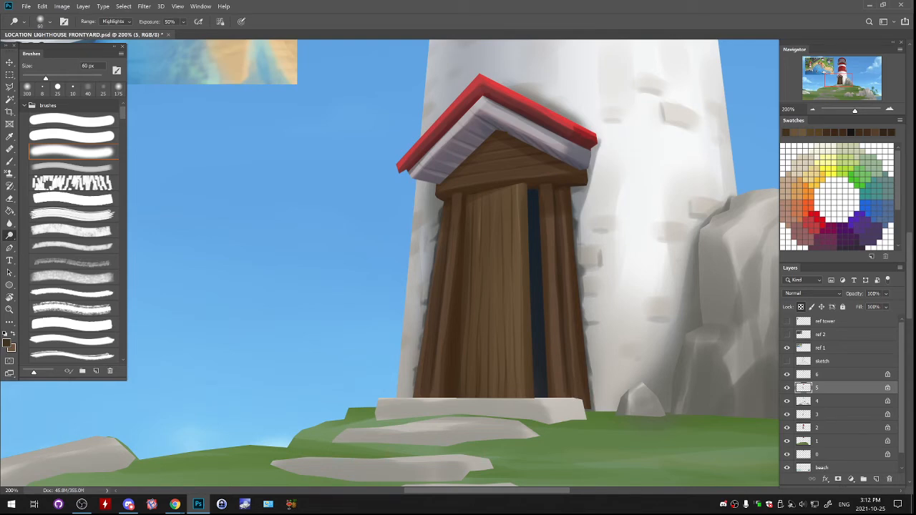
key(bracketright)
key(bracketright)
key(bracketright)
key(bracketright)
key(bracketright)
key(bracketright)
key(bracketright)
key(bracketright)
key(bracketright)
key(bracketright)
key(bracketright)
key(bracketright)
key(bracketright)
scroll(502, 213, down, 3)
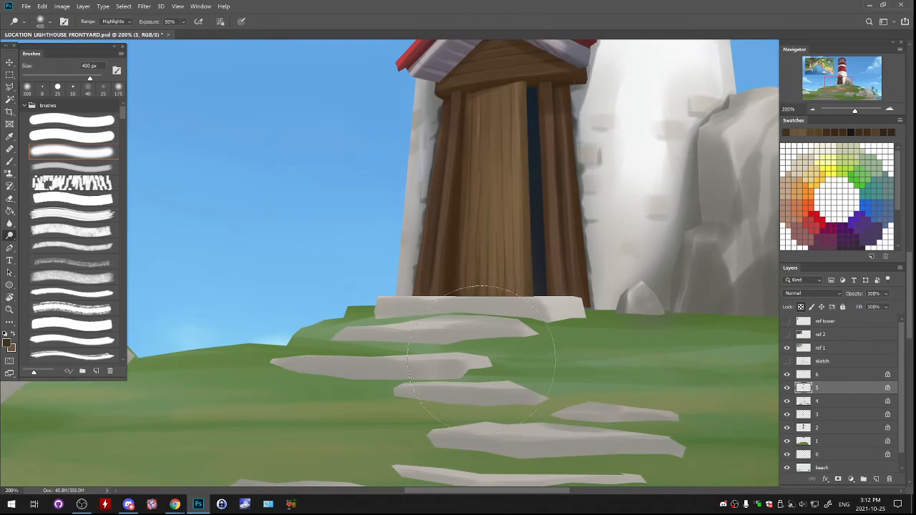
drag(491, 269, 468, 361)
drag(514, 169, 517, 429)
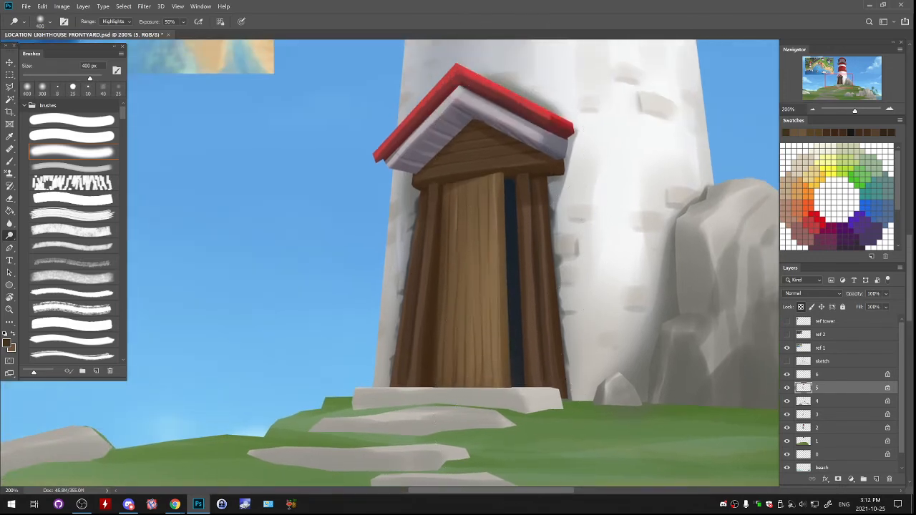
key(ctrl+z)
- Sample the door's brown and set the brush colour to the lighter tan #a18c70
click(9, 99)
click(9, 87)
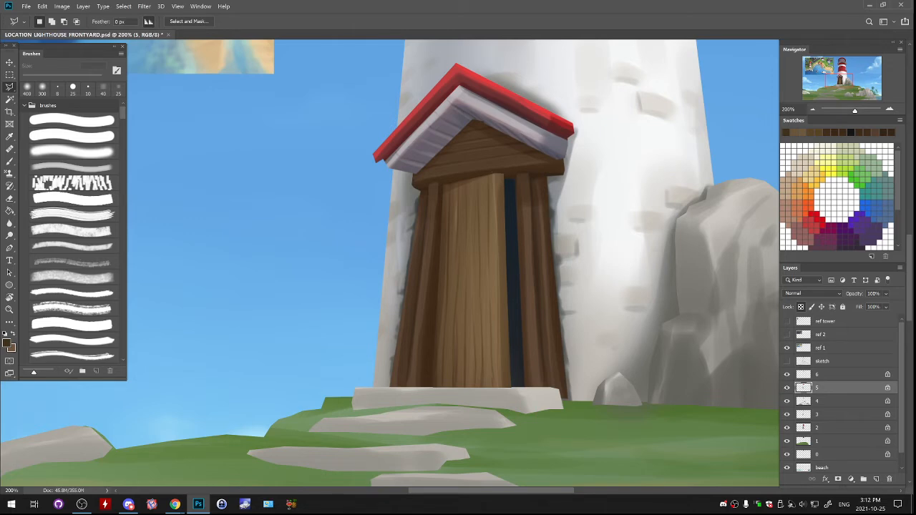
mouse_move(498, 193)
mouse_down()
mouse_move(483, 146)
mouse_move(466, 176)
mouse_up()
key(b)
alt+click(467, 176)
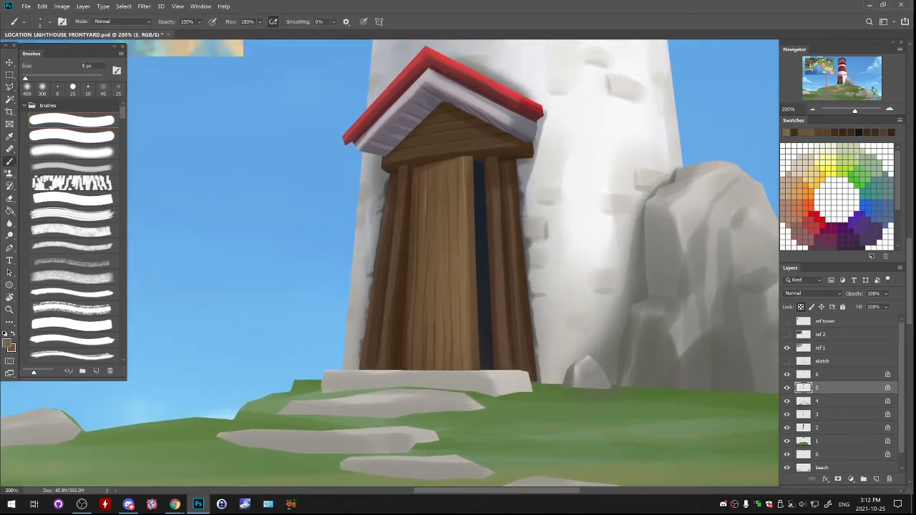
click(6, 343)
click(555, 125)
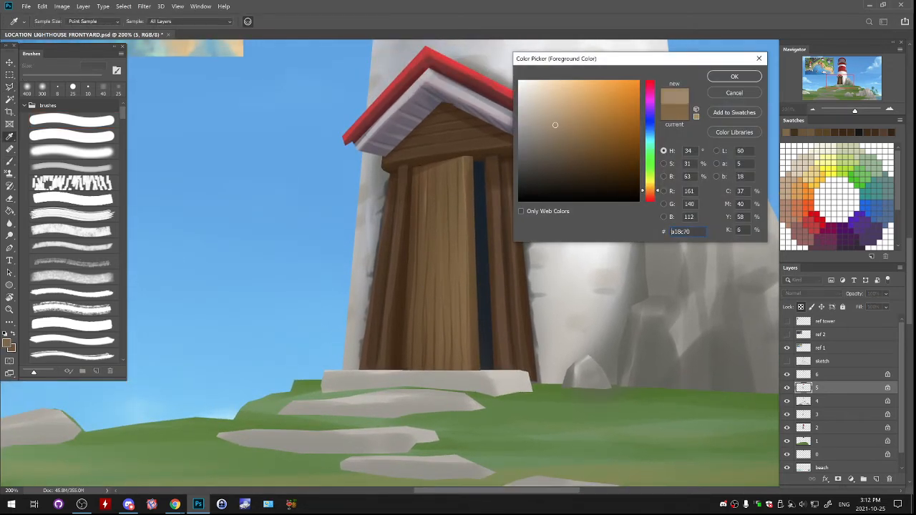
key(Return)
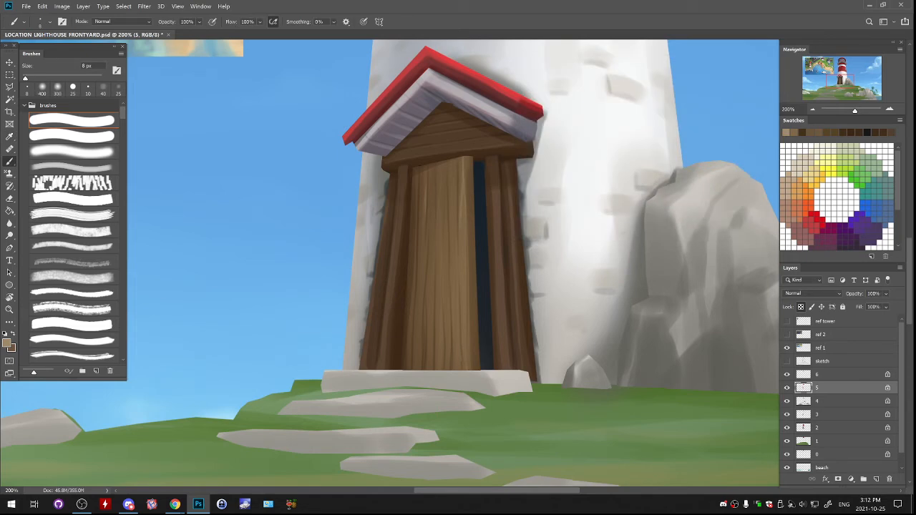
- Paint a light tan highlight down the lower right part of the door with the 20 px brush, undoing the extra stroke
key(bracketright)
key(bracketright)
drag(469, 279, 469, 353)
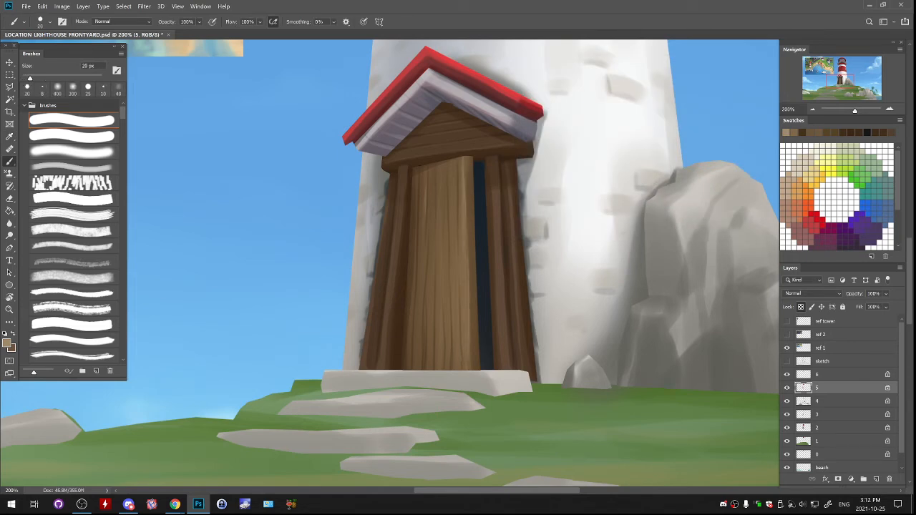
drag(467, 315, 468, 370)
key(ctrl+z)
- Create a new layer above layer 5 and outline an ornate strap hinge across the upper door with the Polygonal Lasso
key(l)
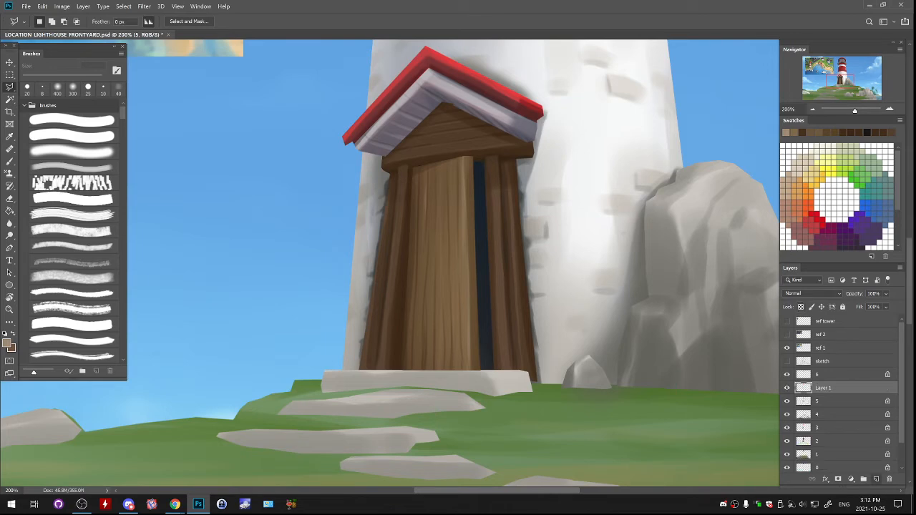
click(876, 479)
click(410, 193)
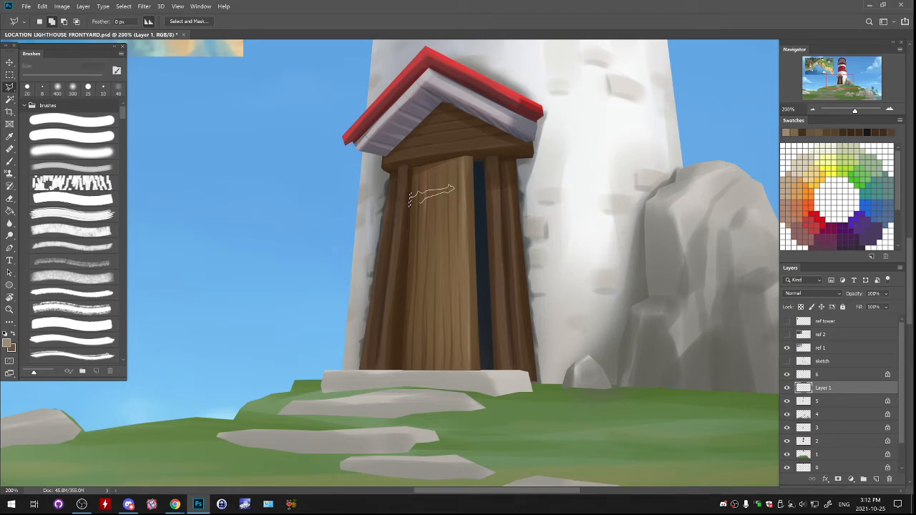
key(Return)
- Fill the hinge outline with near-black #2b2823 and clear the selection
key(g)
click(6, 344)
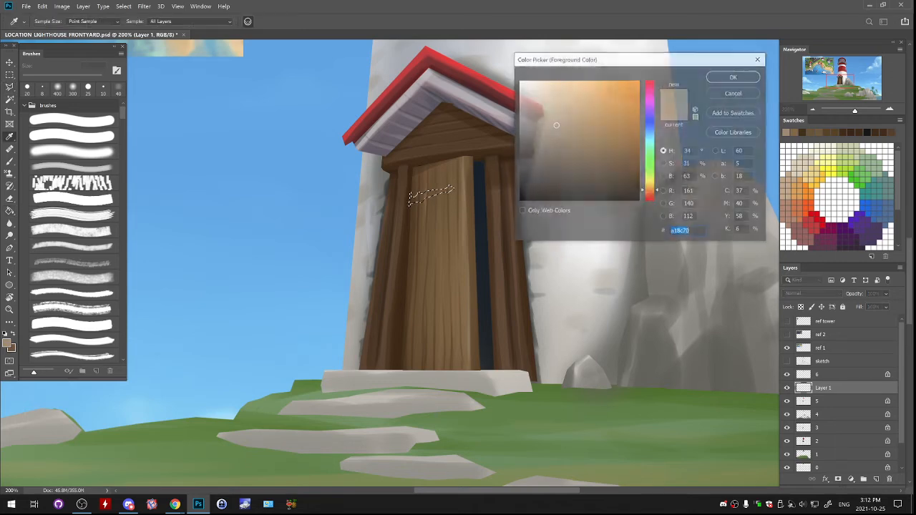
mouse_move(539, 182)
mouse_down()
mouse_move(541, 168)
mouse_move(540, 181)
mouse_up()
click(734, 76)
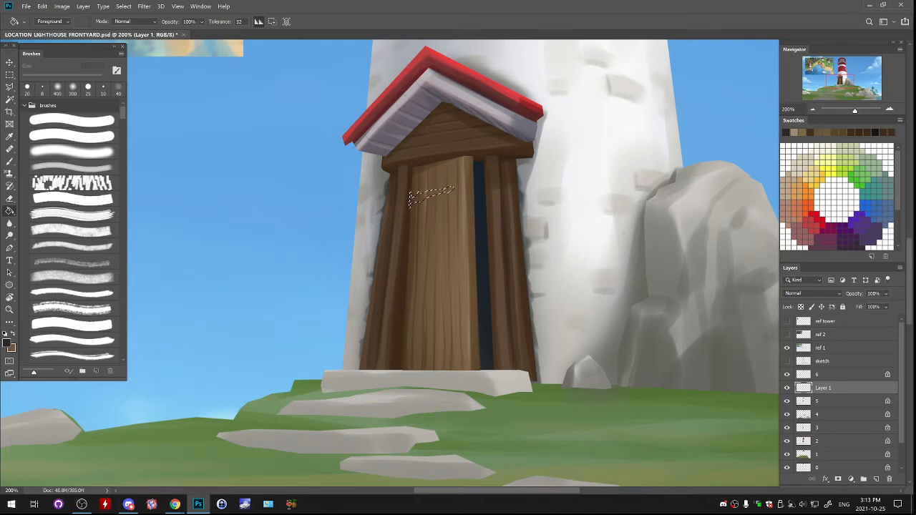
key(ctrl+d)
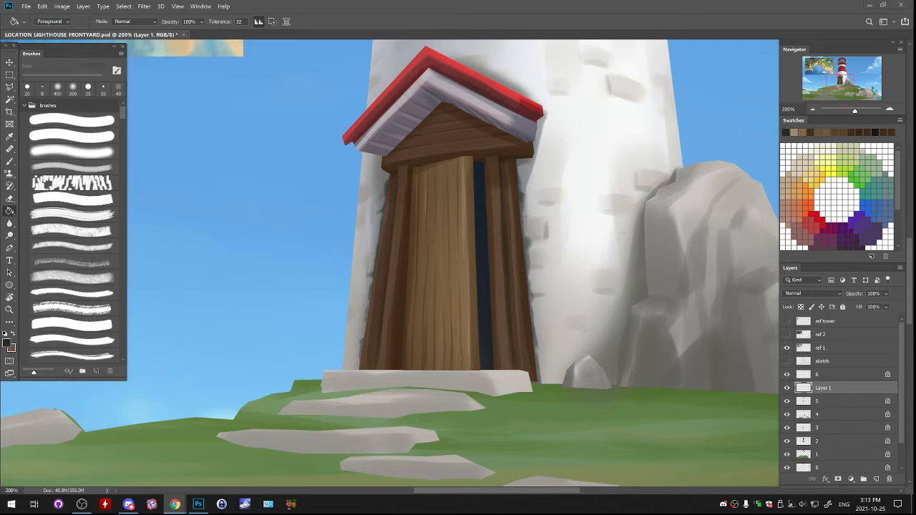
click(876, 480)
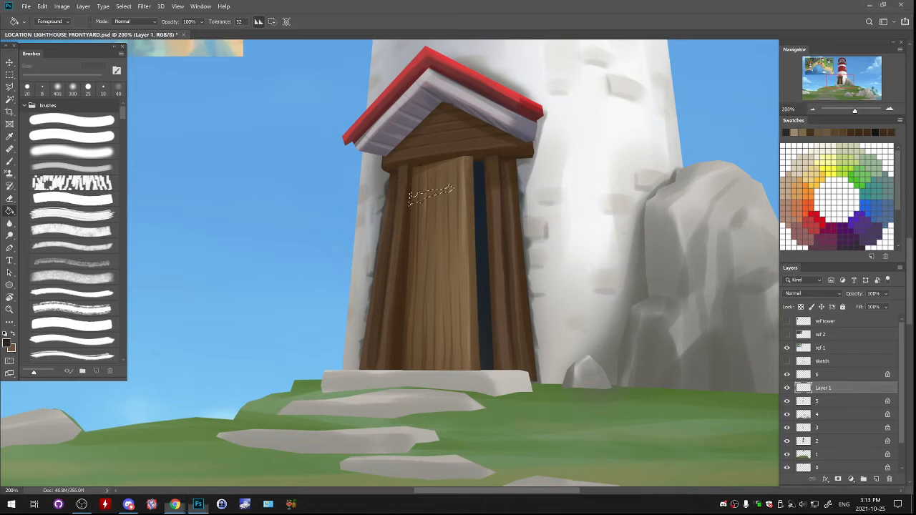
click(433, 194)
key(ctrl+d)
- Duplicate the hinge onto the lower door, transform it to fit the perspective, and merge the copy into the hinge layer
drag(477, 207, 493, 314)
key(ctrl+t)
key(Return)
key(ctrl+e)
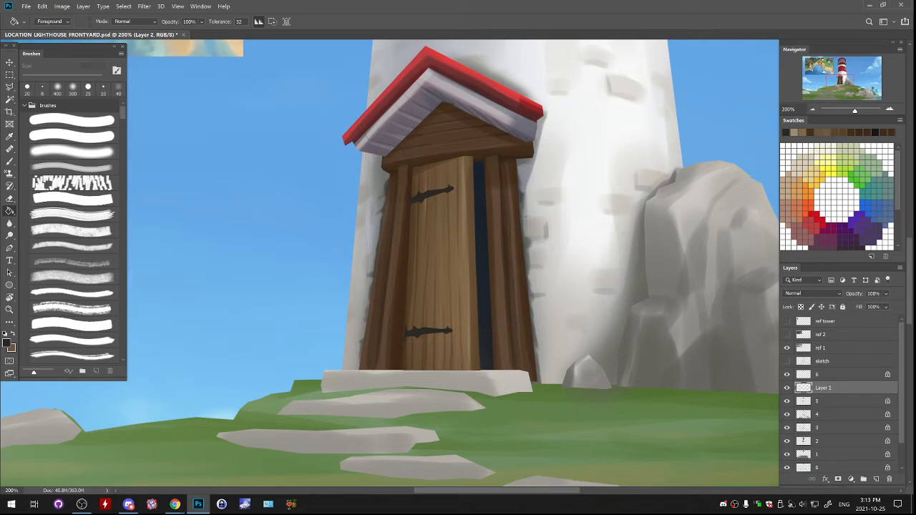
- Lock the hinge layer's transparent pixels, sample the hinge colour and set the brush colour to the lighter grey #6b6761
key(slash)
key(b)
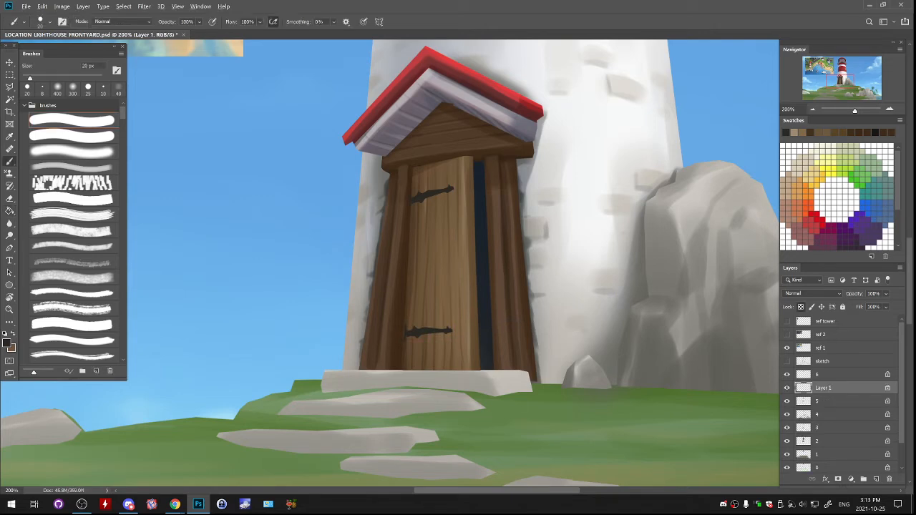
alt+click(433, 194)
click(7, 344)
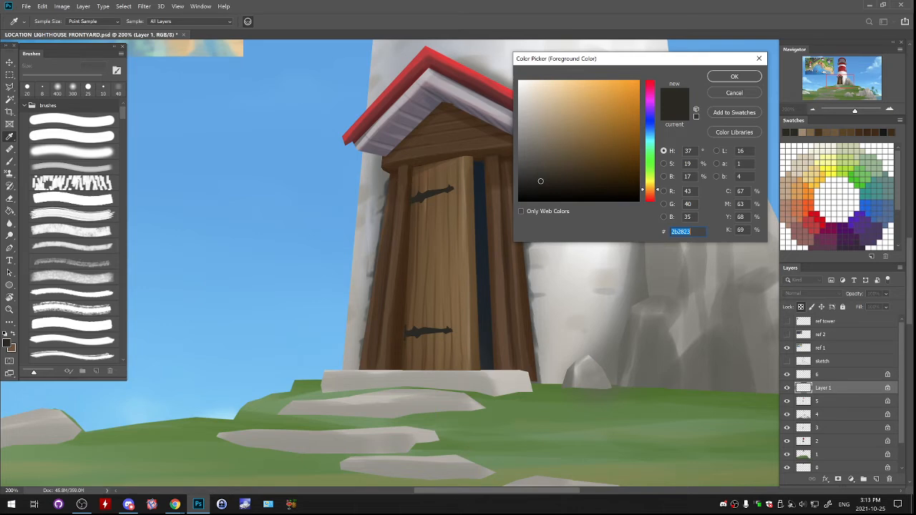
drag(540, 182, 530, 151)
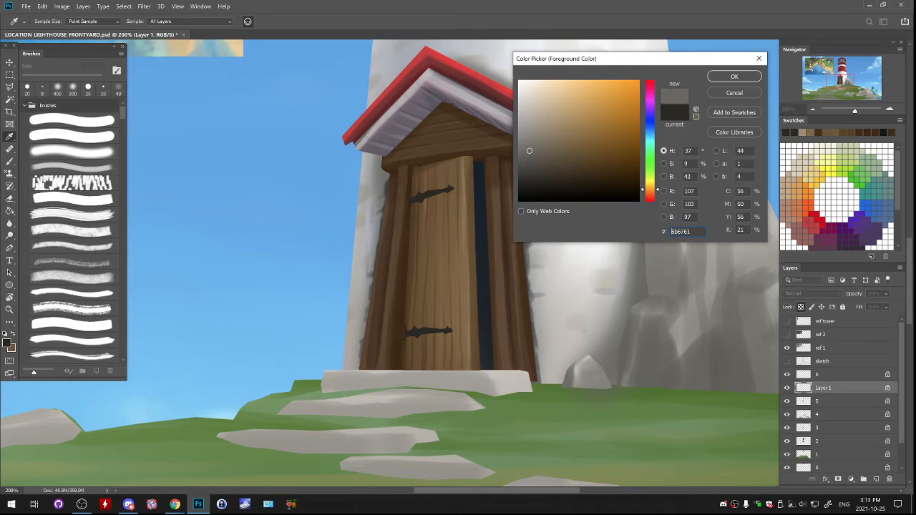
key(Return)
- Paint soft grey highlights on the upper and lower hinges with the 200 px soft brush
click(72, 168)
mouse_move(433, 192)
mouse_down()
mouse_move(417, 199)
mouse_move(433, 194)
mouse_up()
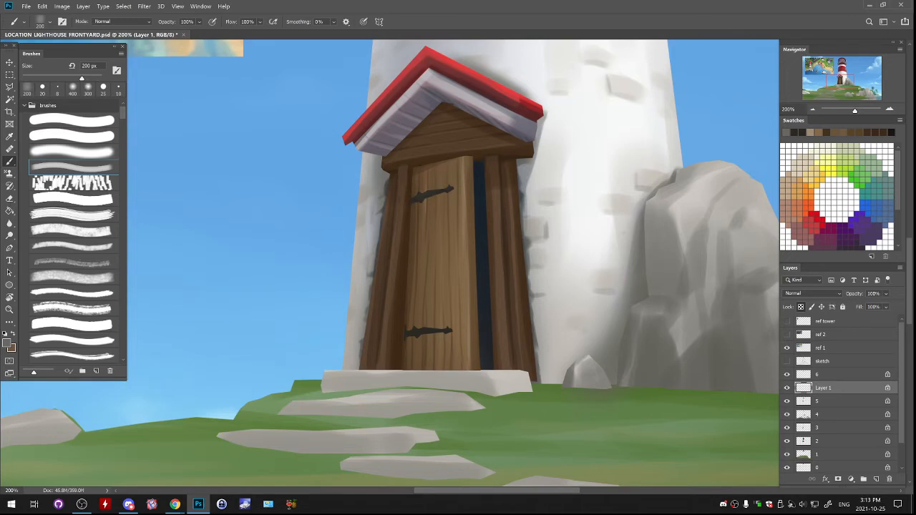
drag(452, 330, 442, 332)
- On layer 5, paint dark brown shadows beneath the hinges with the soft brush at 45 px, undoing the unwanted stroke
click(804, 401)
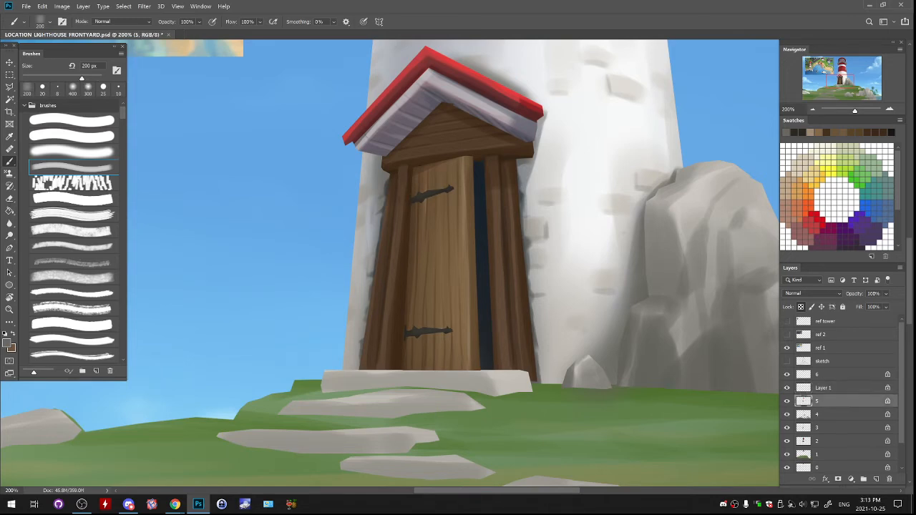
alt+click(399, 186)
alt+click(399, 179)
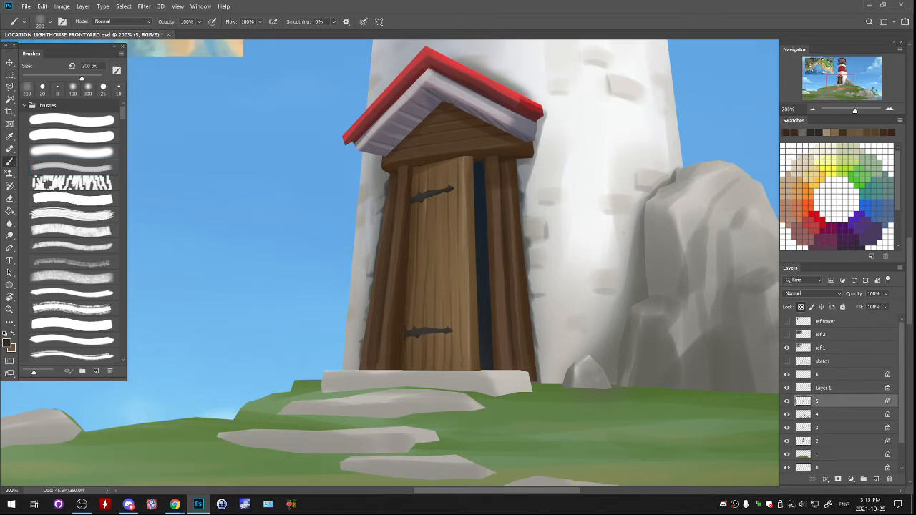
key(bracketleft)
key(bracketleft)
key(bracketleft)
key(bracketleft)
key(bracketleft)
key(bracketleft)
key(bracketleft)
key(bracketleft)
key(bracketleft)
key(bracketleft)
drag(424, 202, 417, 204)
key(ctrl+z)
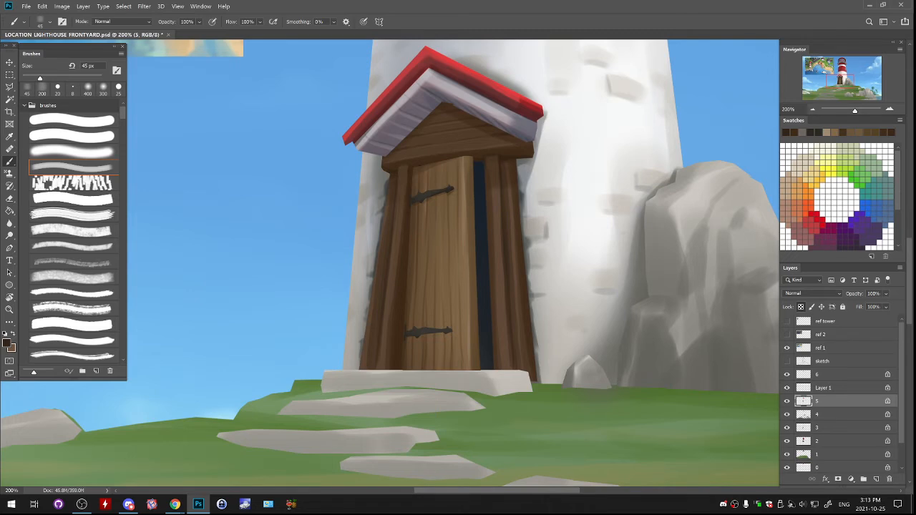
drag(424, 335, 441, 336)
- Merge the hinge layer with layer 5, keeping 5 as the layer name
click(823, 388)
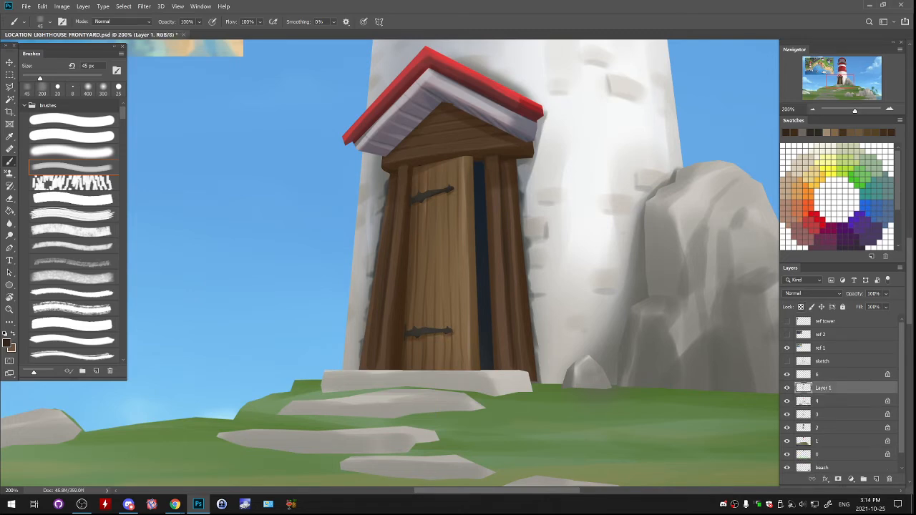
shift+click(823, 401)
key(ctrl+e)
click(787, 389)
click(788, 389)
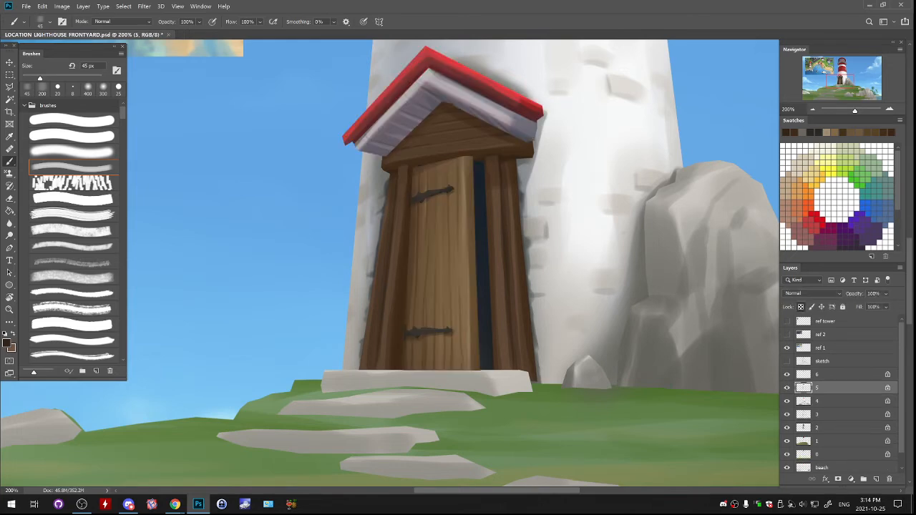
key(l)
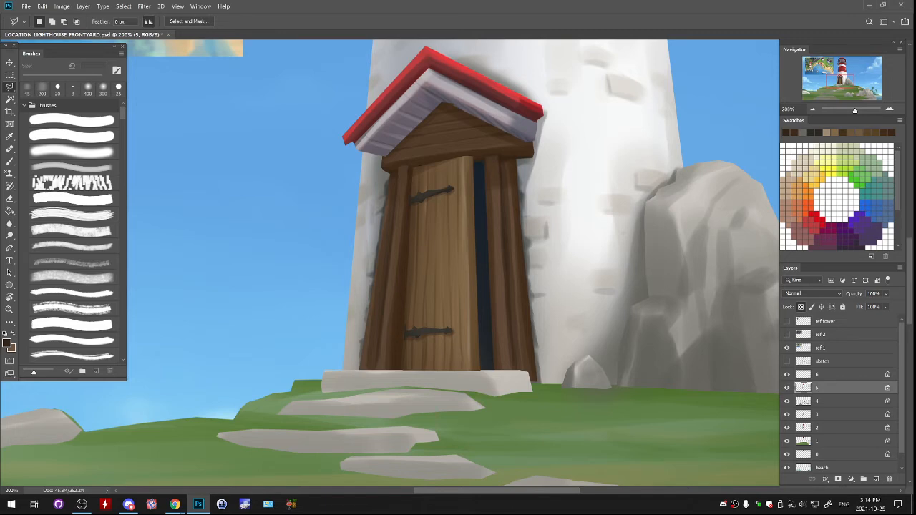
click(787, 376)
click(787, 375)
click(788, 388)
click(788, 388)
click(834, 375)
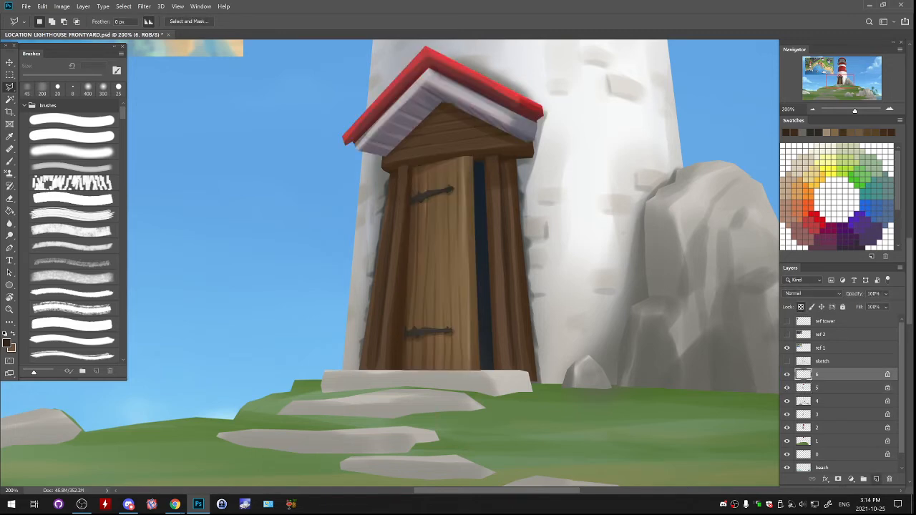
click(876, 480)
key(ctrl+z)
- Create a new layer above layer 5 and outline a curved handle beside the door's right edge, cutting out its inner opening
click(834, 388)
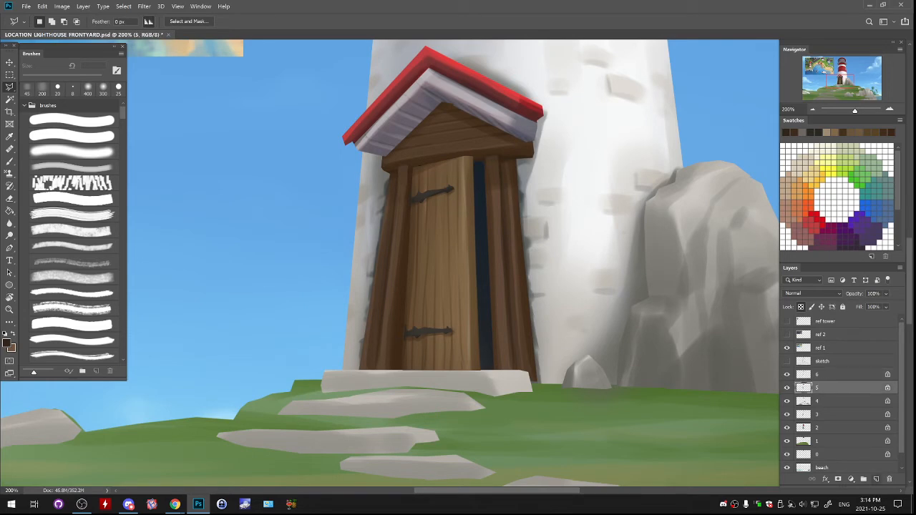
click(876, 480)
key(ctrl+plus)
key(ctrl+plus)
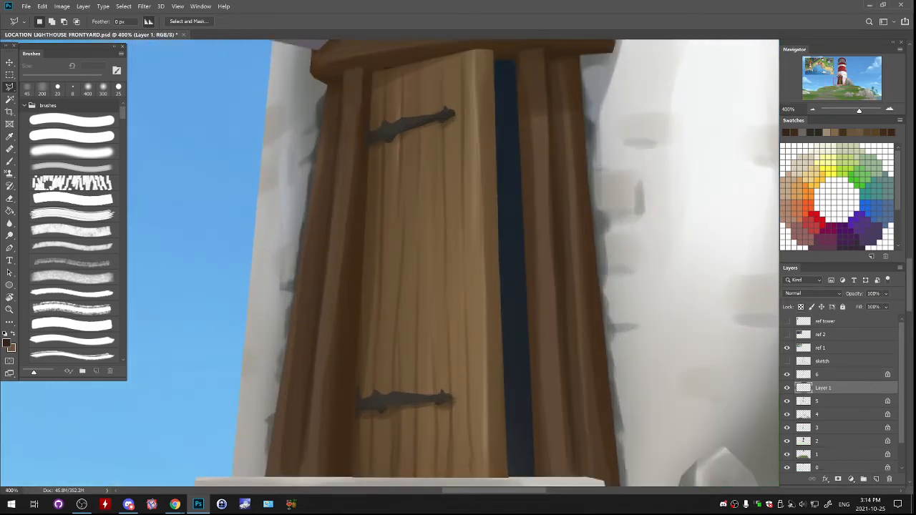
mouse_move(459, 287)
mouse_down()
mouse_move(470, 234)
mouse_move(468, 310)
mouse_move(451, 304)
mouse_up()
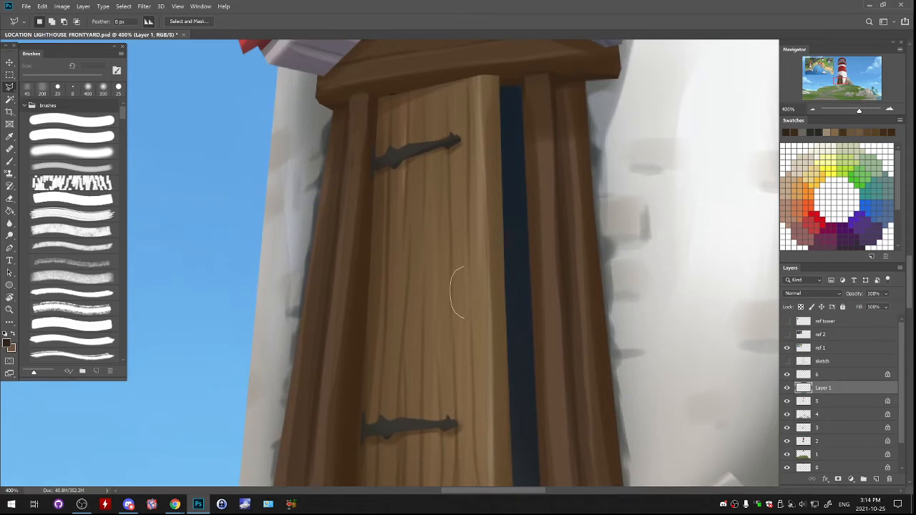
drag(469, 335, 469, 252)
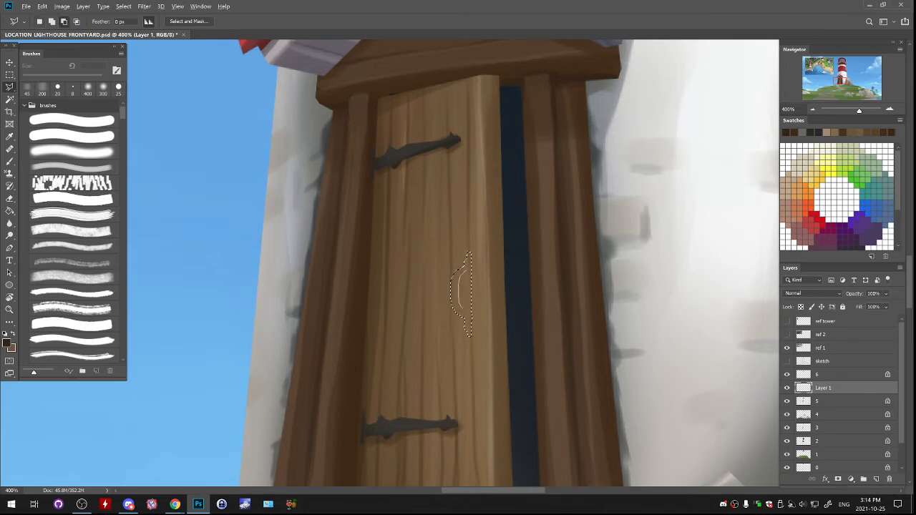
drag(470, 295, 470, 304)
- Fill the handle with the dark grey sampled from the lower hinge, replacing the brown fill, and clear the selection
key(g)
click(464, 308)
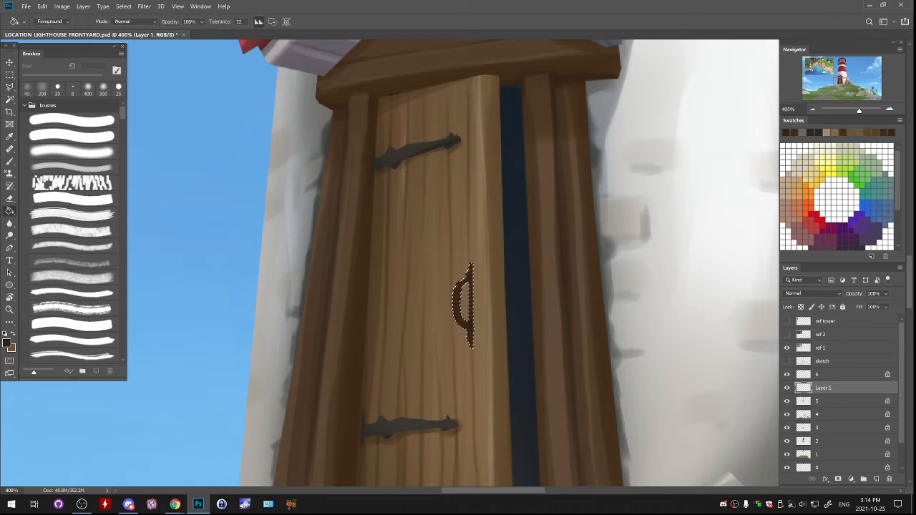
key(ctrl+z)
alt+click(422, 426)
click(458, 308)
key(ctrl+d)
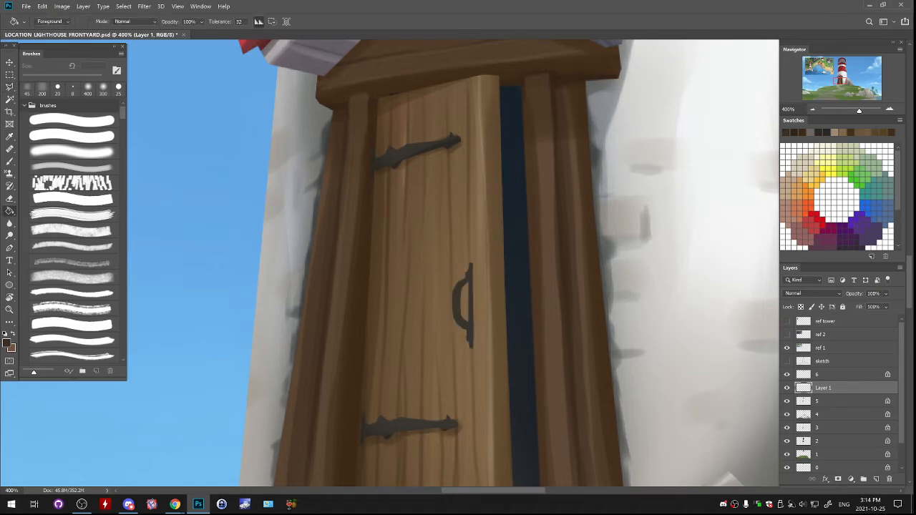
- Set the brush colour to near-black #1a1916 for shading the door handle on Layer 1
key(ctrl+minus)
key(ctrl+minus)
key(ctrl+minus)
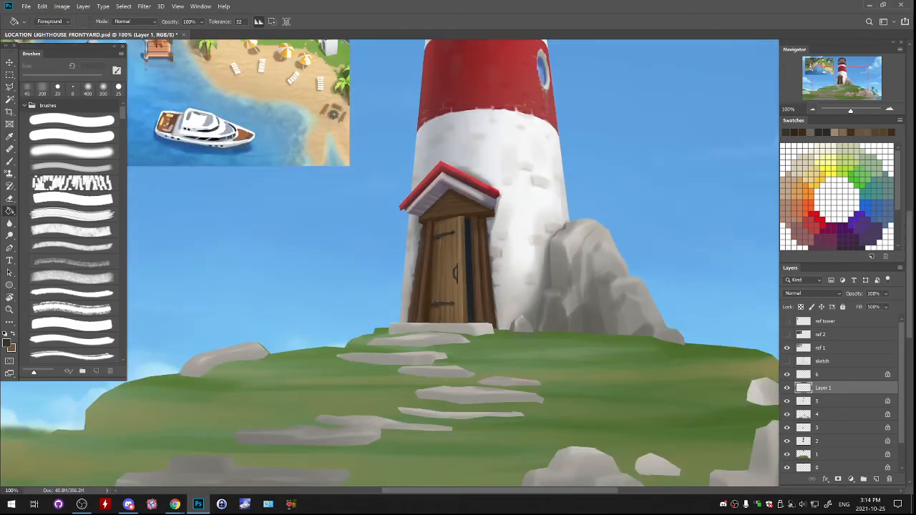
key(ctrl+plus)
key(ctrl+plus)
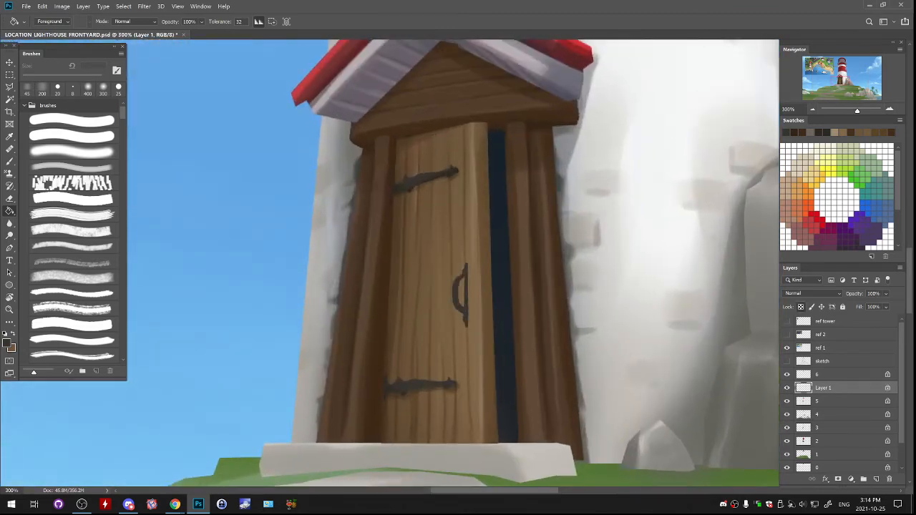
key(b)
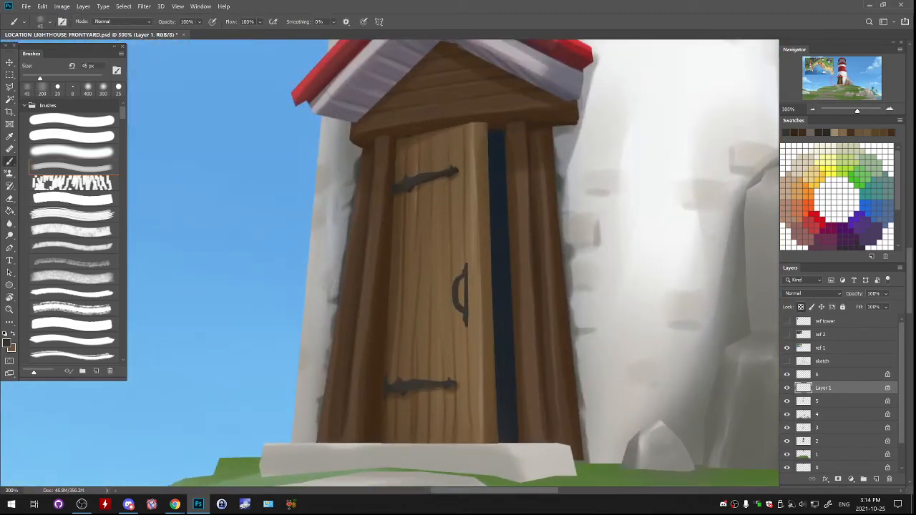
click(6, 344)
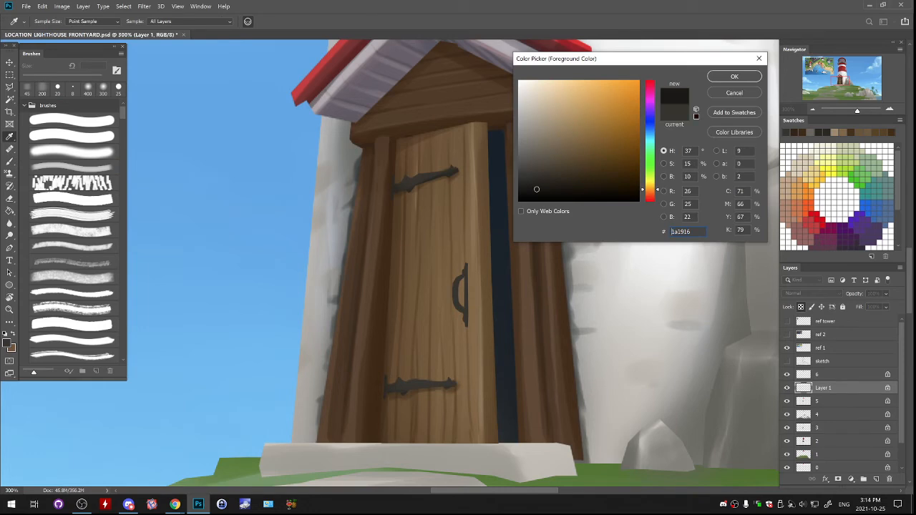
key(Return)
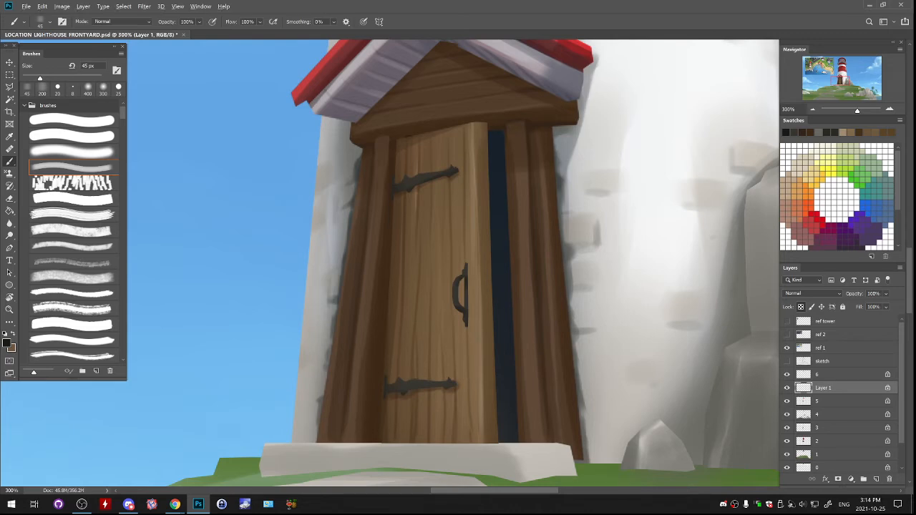
- Try a grey highlight on the door handle with the brush at 90 px, and undo the stroke
alt+click(760, 287)
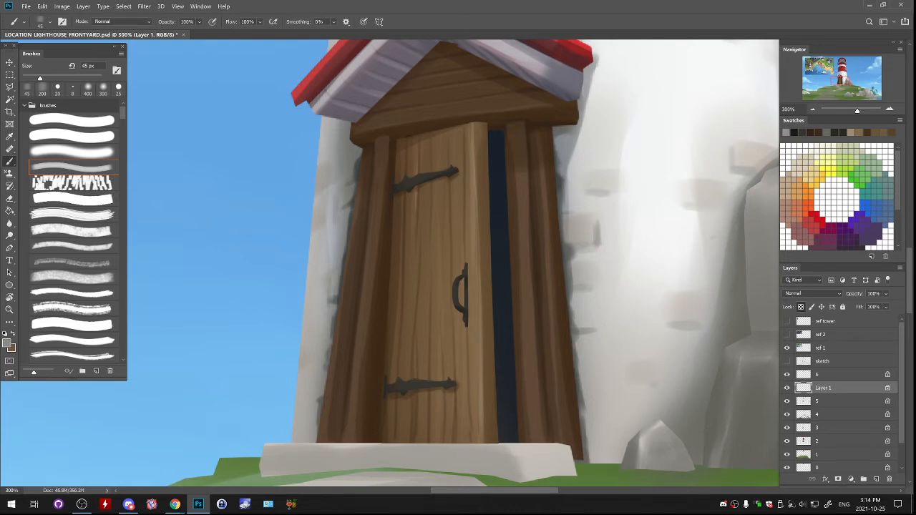
key(bracketright)
key(bracketright)
key(bracketright)
key(bracketright)
key(bracketright)
drag(458, 278, 462, 309)
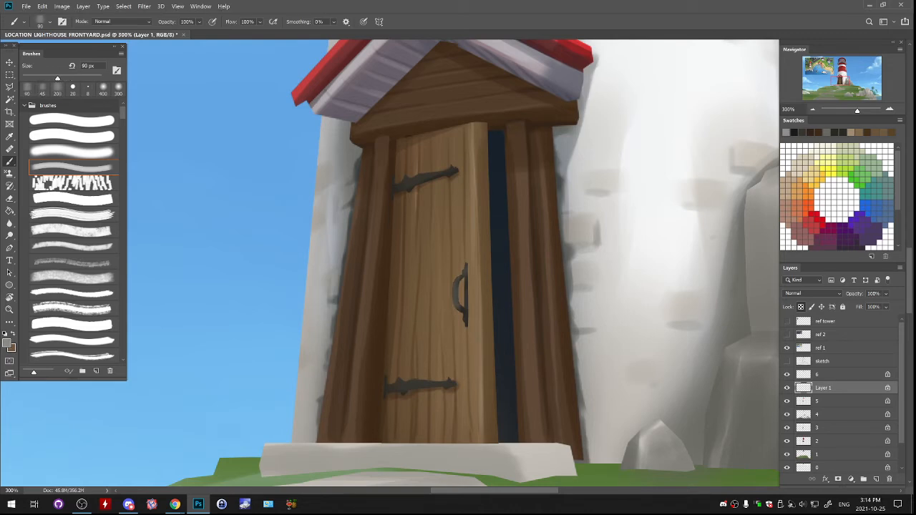
key(ctrl+z)
- On layer 5, paint a dark brown shadow beside the door handle at 30 px, and merge the handle layer into layer 5
click(813, 399)
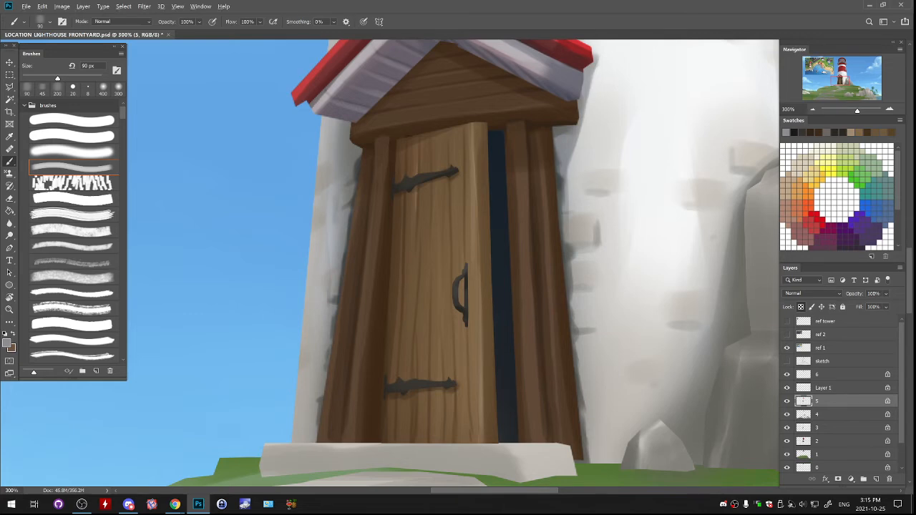
alt+click(459, 334)
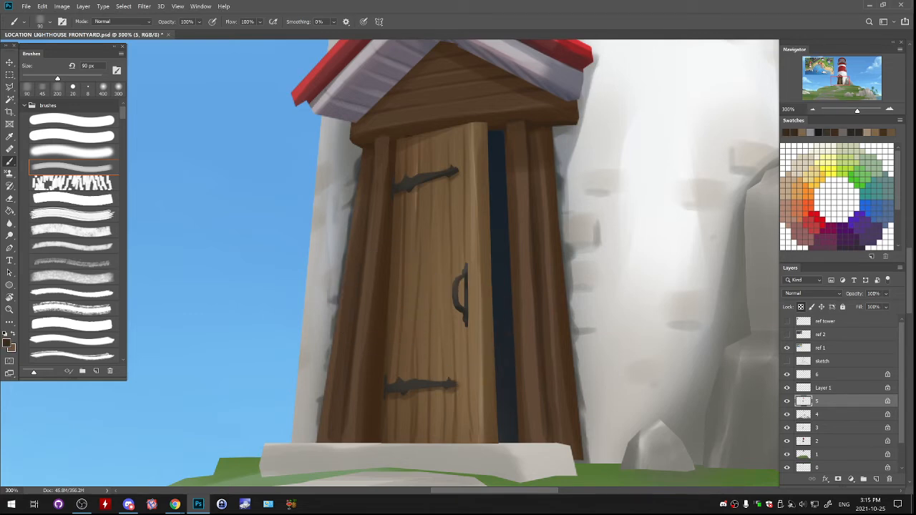
key(bracketleft)
key(bracketleft)
key(bracketleft)
key(bracketleft)
key(bracketleft)
key(bracketleft)
mouse_move(470, 320)
mouse_down()
mouse_move(469, 263)
mouse_move(482, 280)
mouse_move(491, 268)
mouse_up()
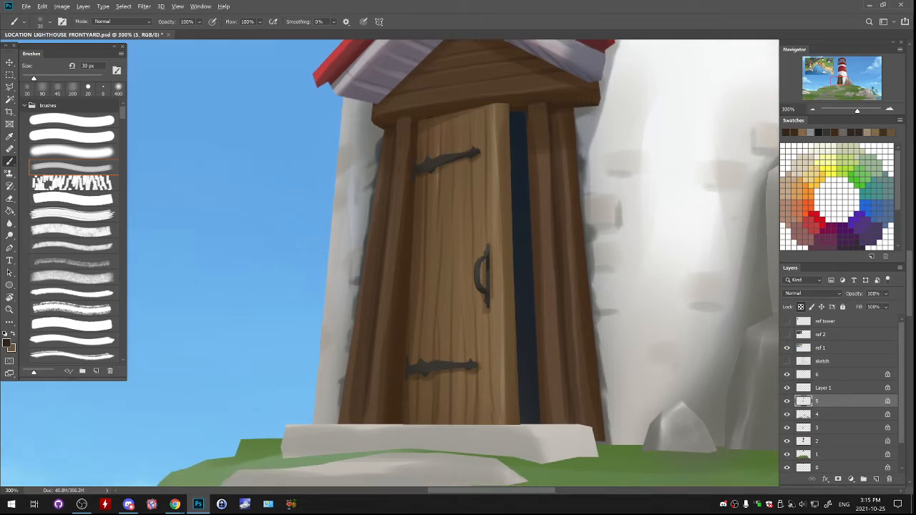
click(825, 388)
key(ctrl+e)
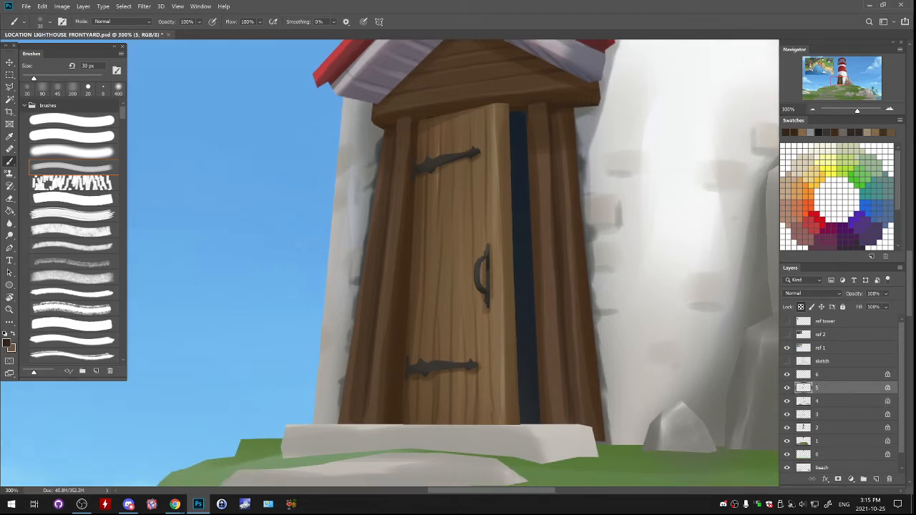
- On layer 3, paint very dark brown #160d05 along the gap between the left post and the door at 30 px
scroll(795, 414, down, 1)
click(788, 413)
click(788, 413)
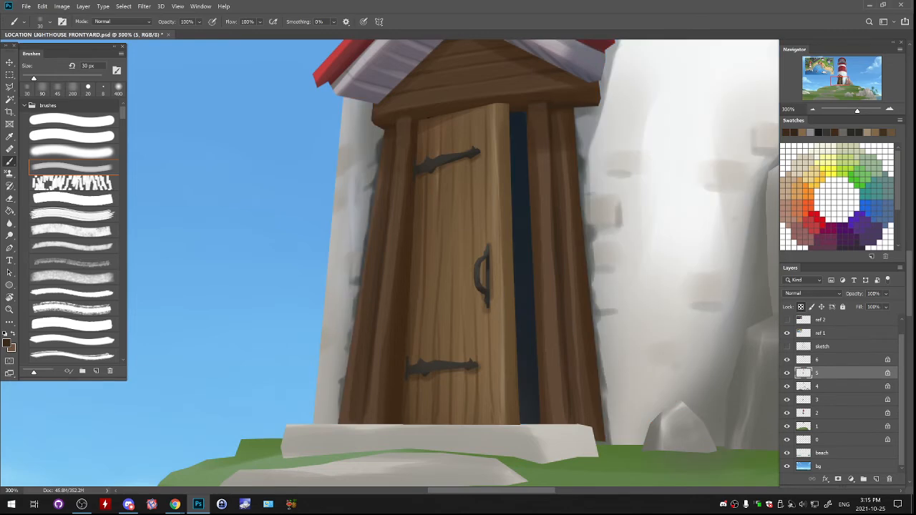
click(788, 400)
click(787, 400)
click(815, 398)
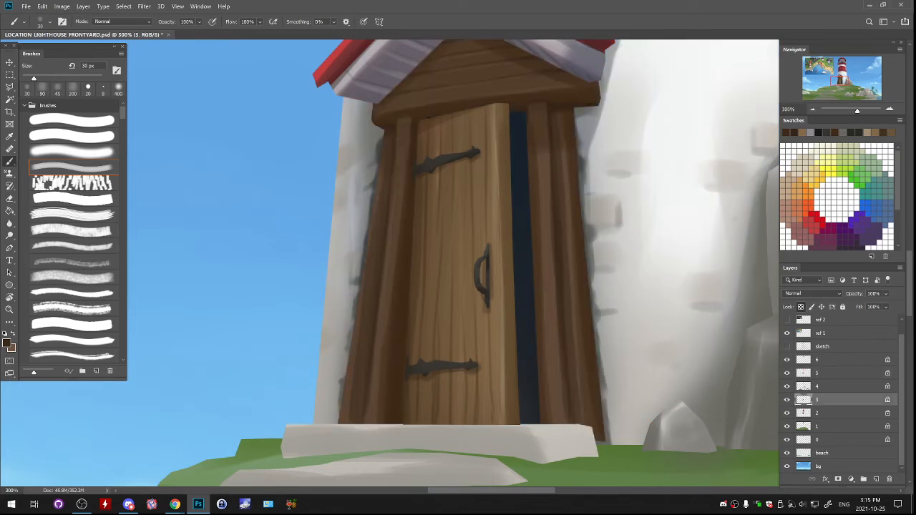
key(n)
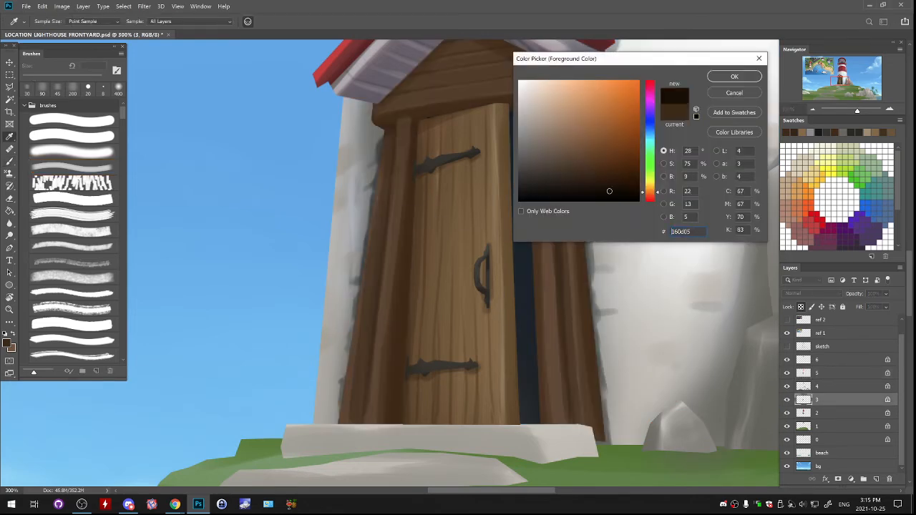
click(734, 76)
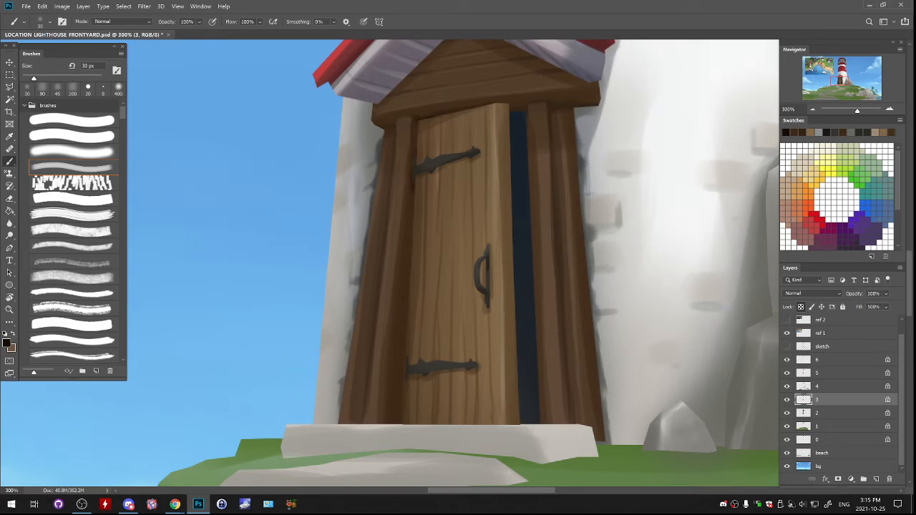
drag(410, 252, 406, 313)
drag(407, 269, 397, 424)
- Lighten the porch's right-hand posts on layer 3 with the Dodge tool at 400 px, Highlights range, 50% exposure
key(ctrl+minus)
key(ctrl+minus)
key(ctrl+minus)
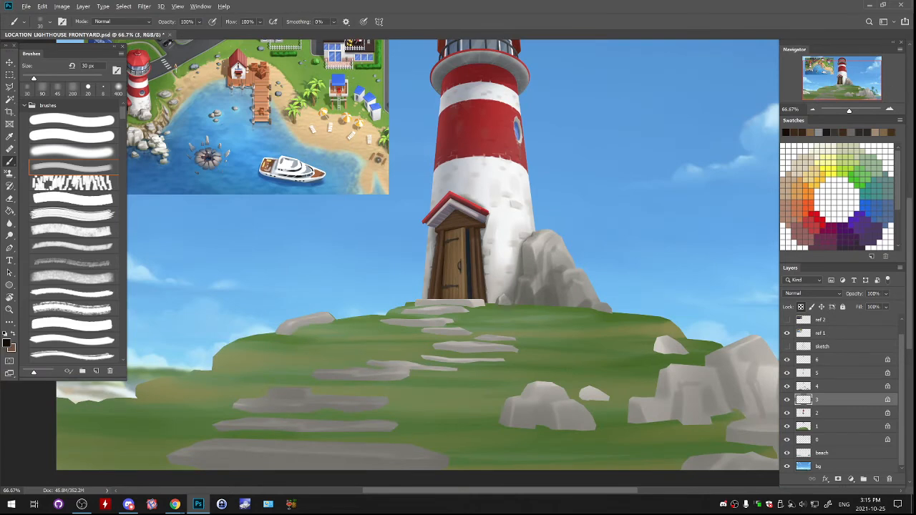
mouse_move(458, 250)
mouse_down()
mouse_move(476, 342)
mouse_move(480, 217)
mouse_up()
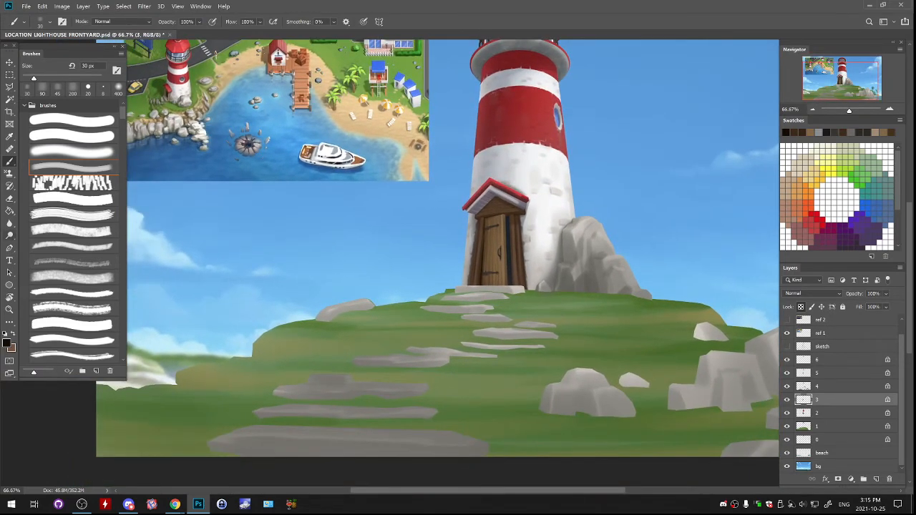
click(9, 236)
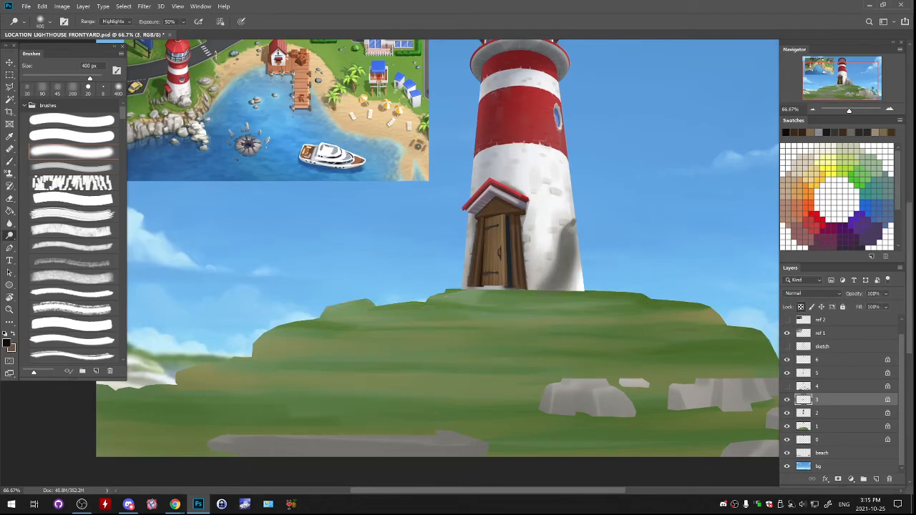
drag(529, 240, 527, 275)
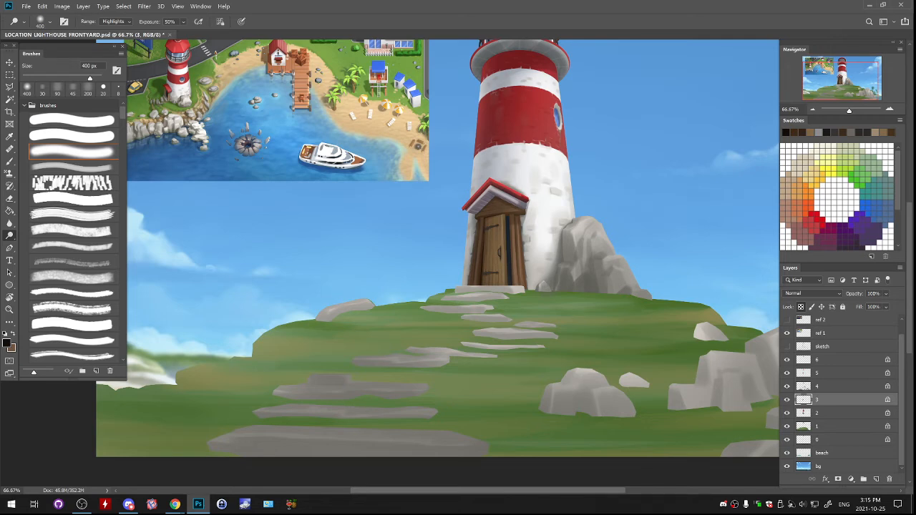
- Try darkening the porch on layer 5 with the Burn tool at 300 px, Midtones range, and undo the strokes
key(alt+bracketright)
key(alt+bracketright)
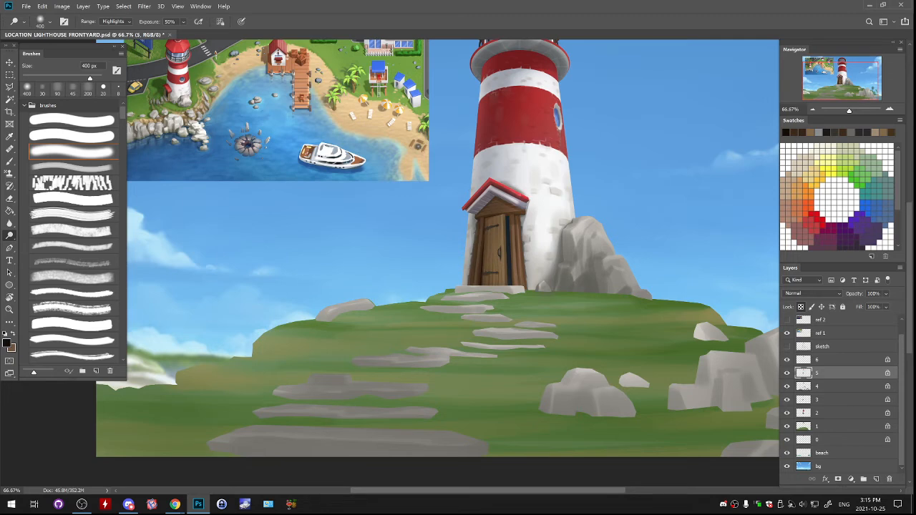
right_click(9, 236)
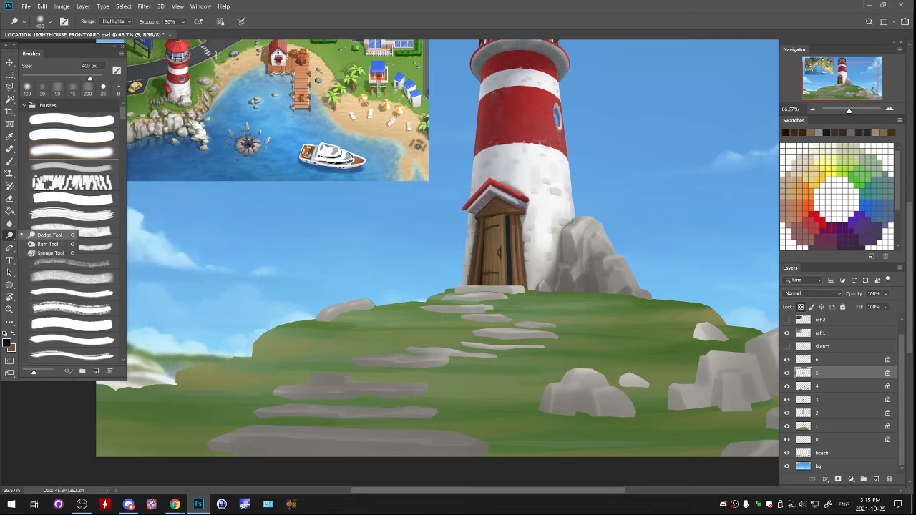
click(47, 244)
mouse_move(465, 207)
mouse_down()
mouse_move(482, 193)
mouse_move(496, 247)
mouse_up()
key(ctrl+z)
key(ctrl+z)
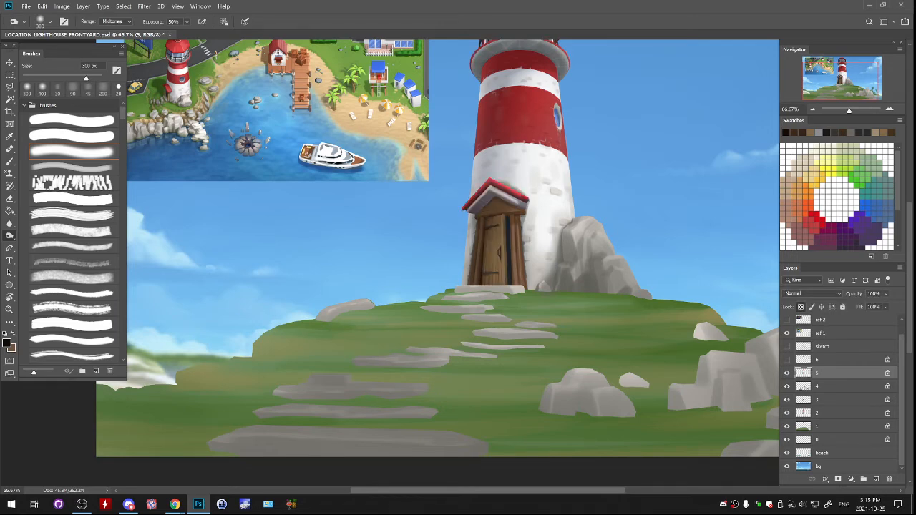
- On layer 3, darken the wooden gable under the roof peak with the Burn tool at 300 px, Midtones range, 50% exposure
click(787, 360)
click(831, 387)
click(787, 386)
click(788, 387)
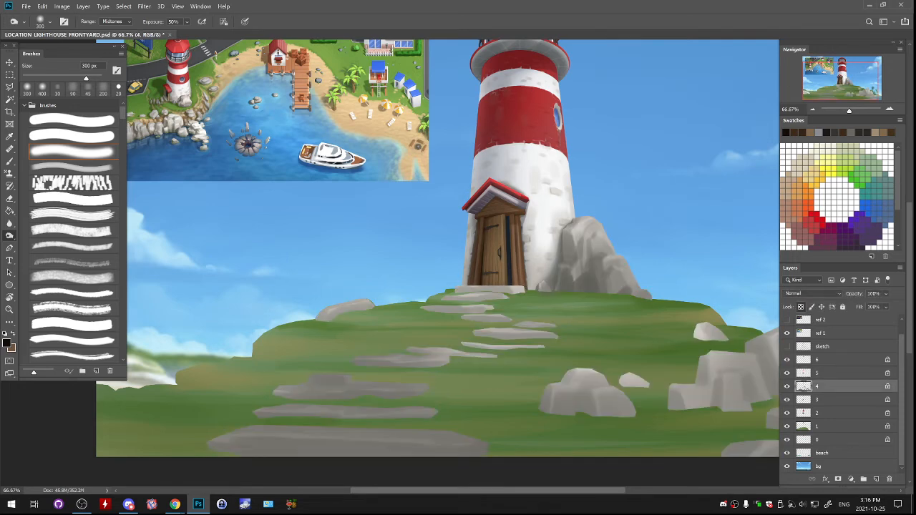
click(787, 400)
click(830, 400)
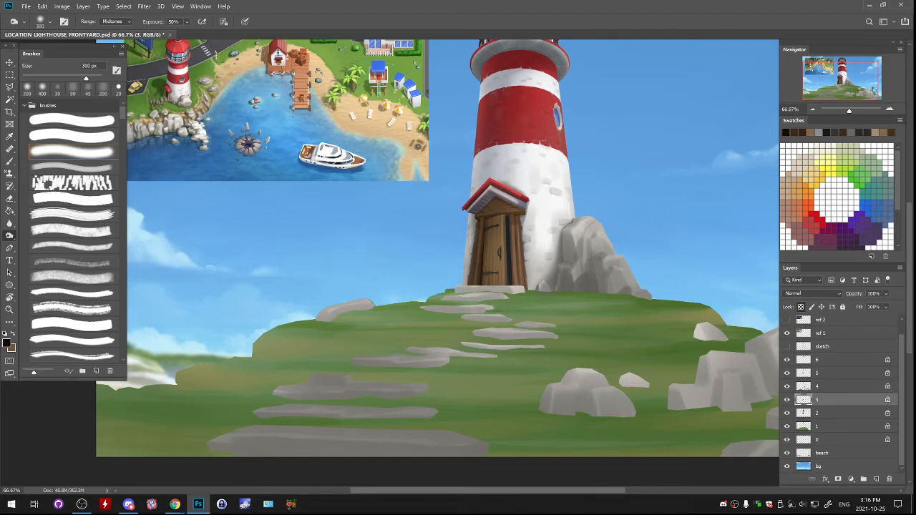
drag(487, 200, 494, 203)
scroll(438, 258, up, 5)
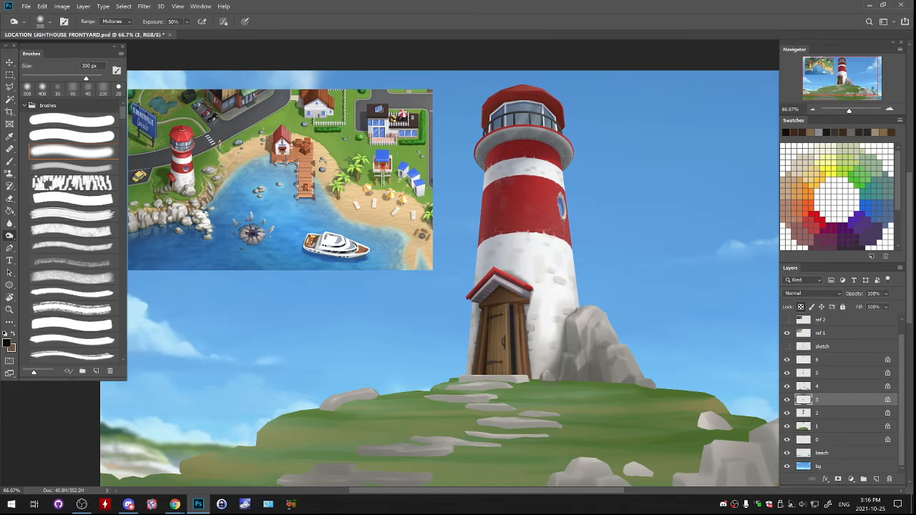
- Create a new layer above layer 6 for adding detail to the porch
key(ctrl+plus)
key(ctrl+plus)
key(ctrl+plus)
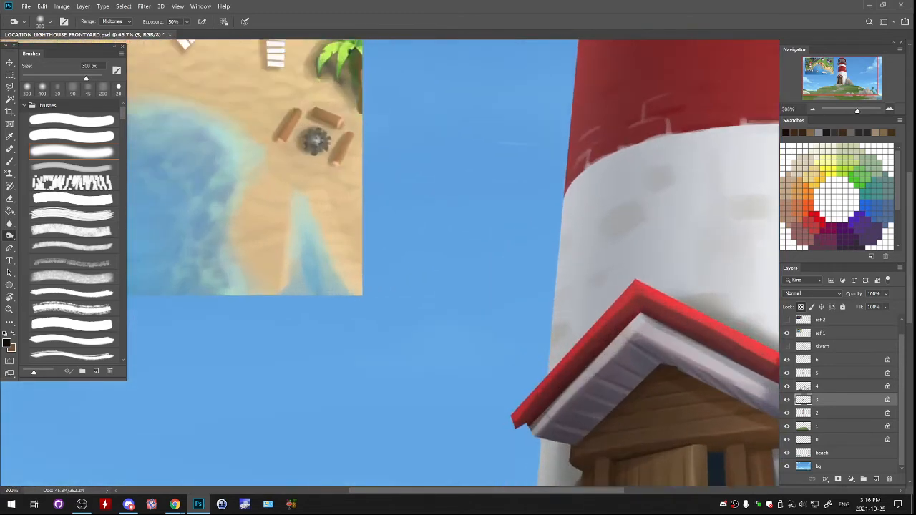
drag(573, 322, 374, 191)
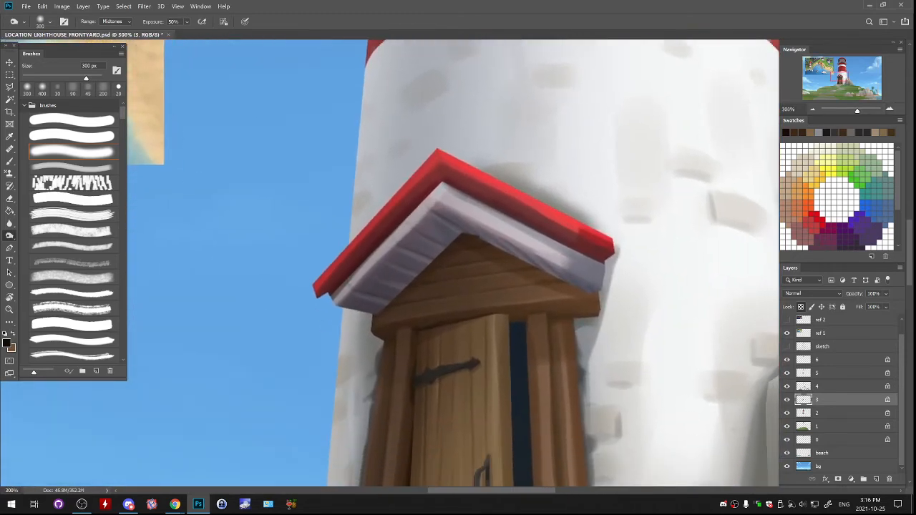
key(l)
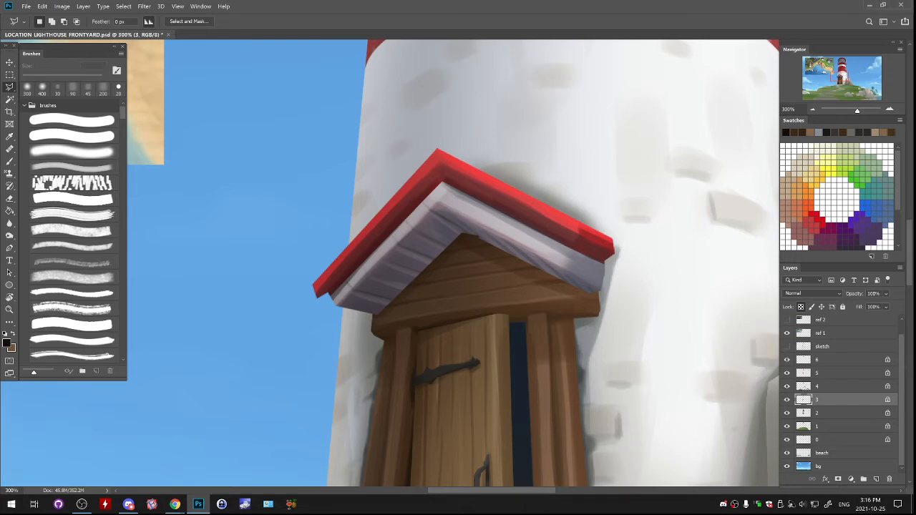
click(834, 360)
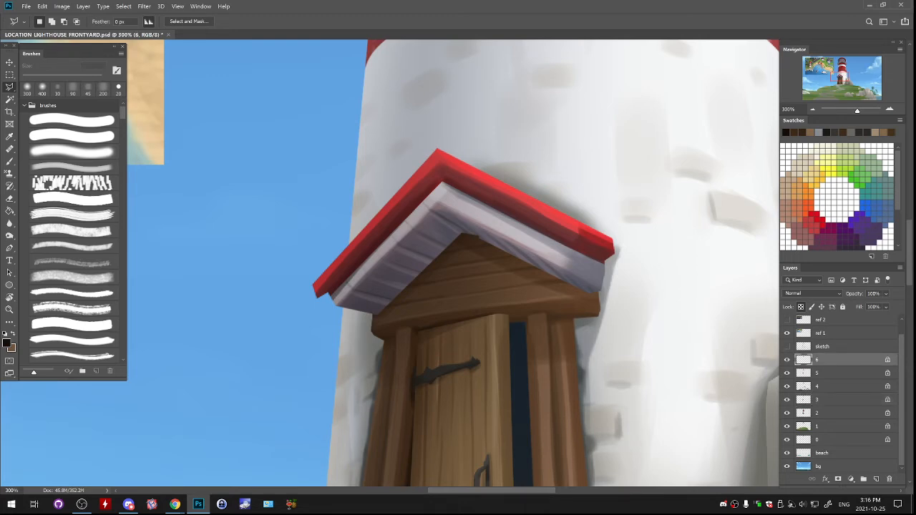
click(877, 479)
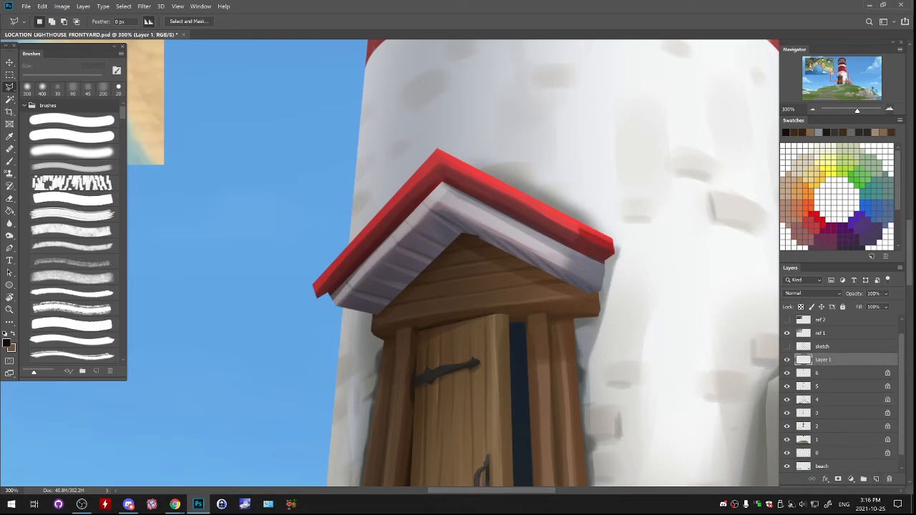
- Save the file, and stroke a 90 px circular path on the sky beside the porch with the near-black 30 px brush
scroll(432, 393, up, 1)
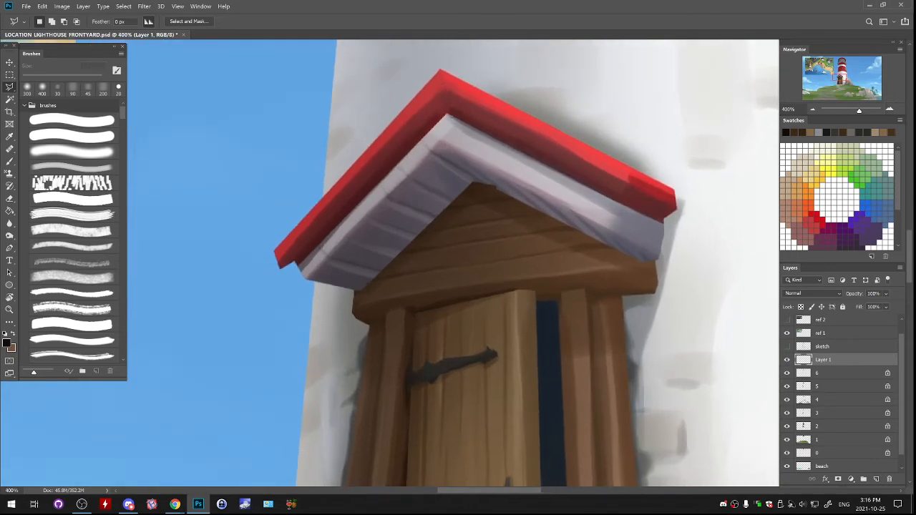
drag(432, 393, 432, 388)
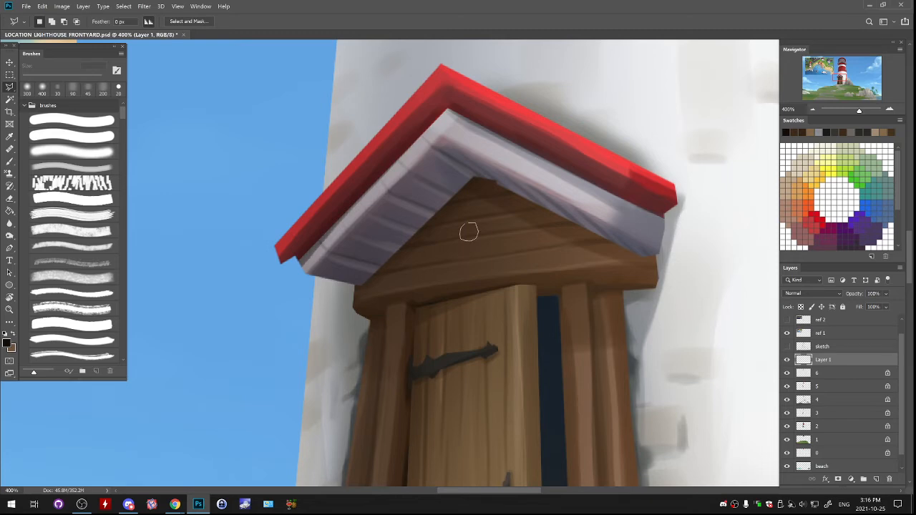
drag(469, 233, 602, 242)
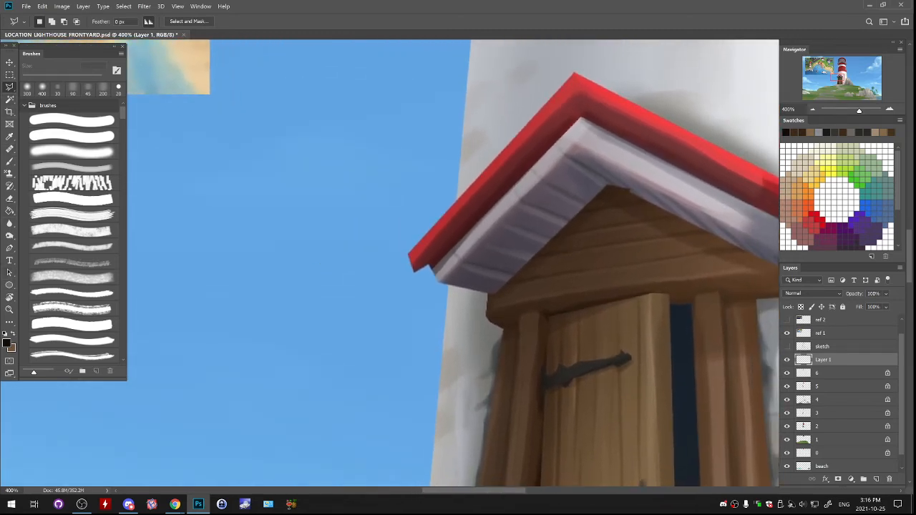
click(9, 285)
key(ctrl+s)
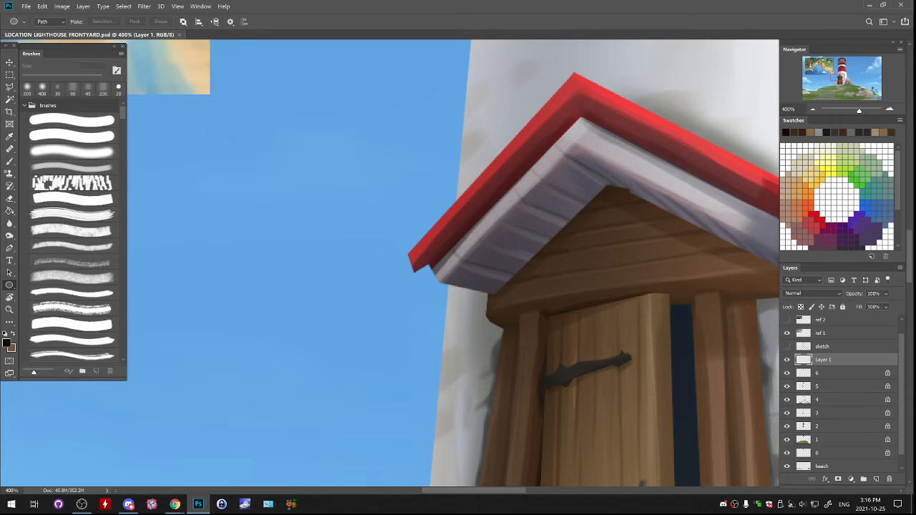
drag(239, 222, 325, 307)
key(b)
key(Return)
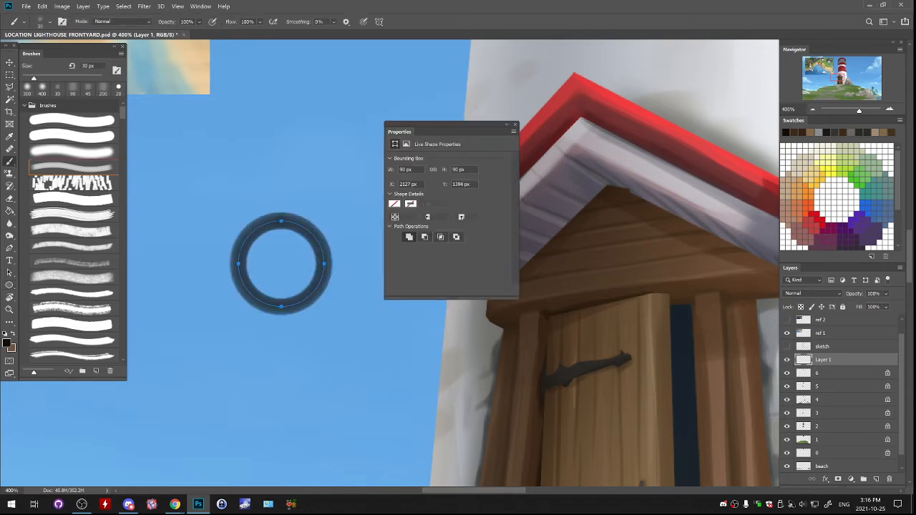
- Undo the soft ring and re-stroke the 90 px circular path with the hard near-black brush at 10 px, then deselect the path
key(ctrl+z)
click(71, 120)
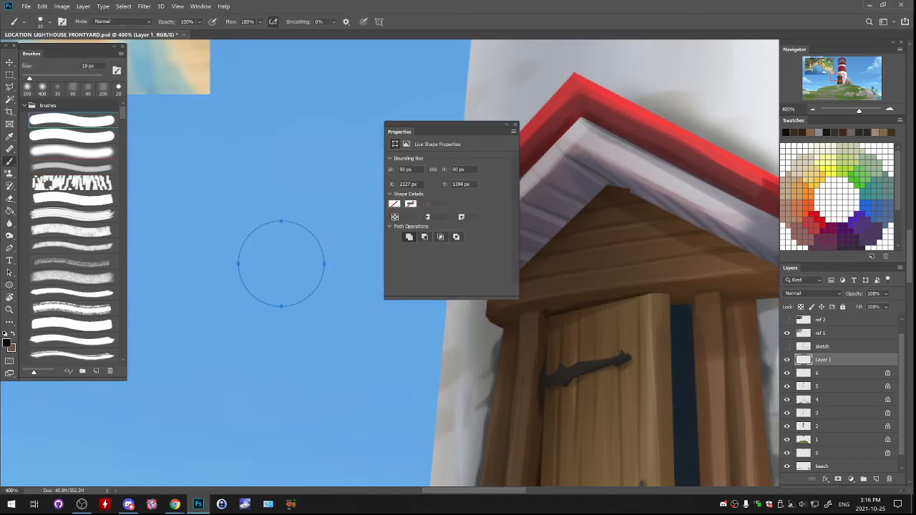
key([)
key([)
key(Return)
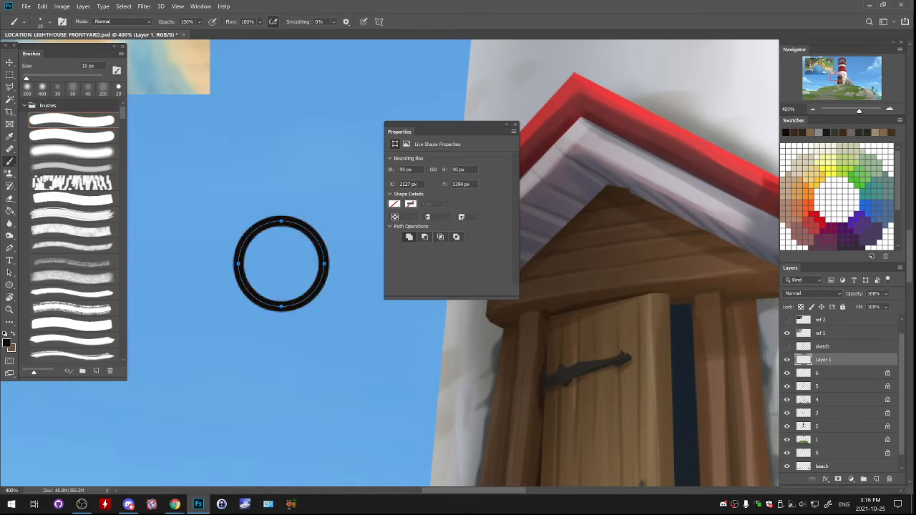
key(p)
key(Escape)
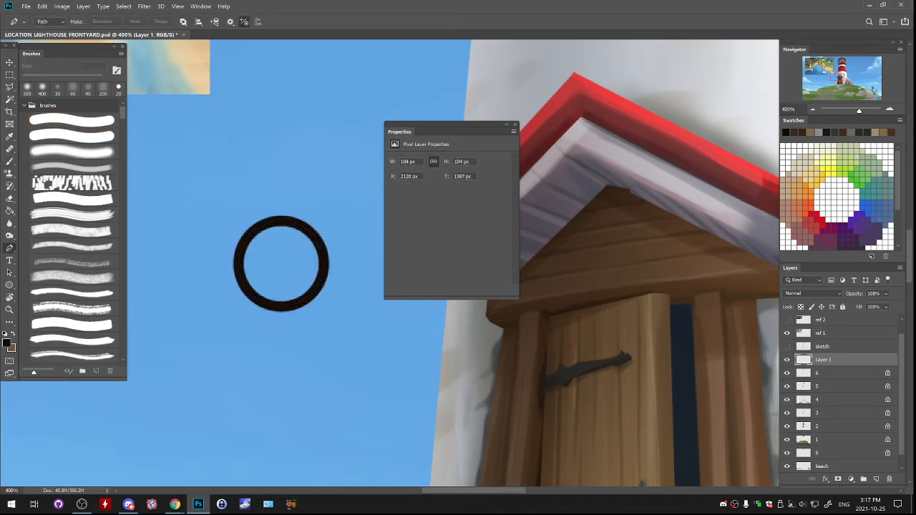
- On a new layer above the ring, fill a small circular selection at the ring's center with near-black as the wheel's hub
click(514, 124)
click(876, 479)
key(b)
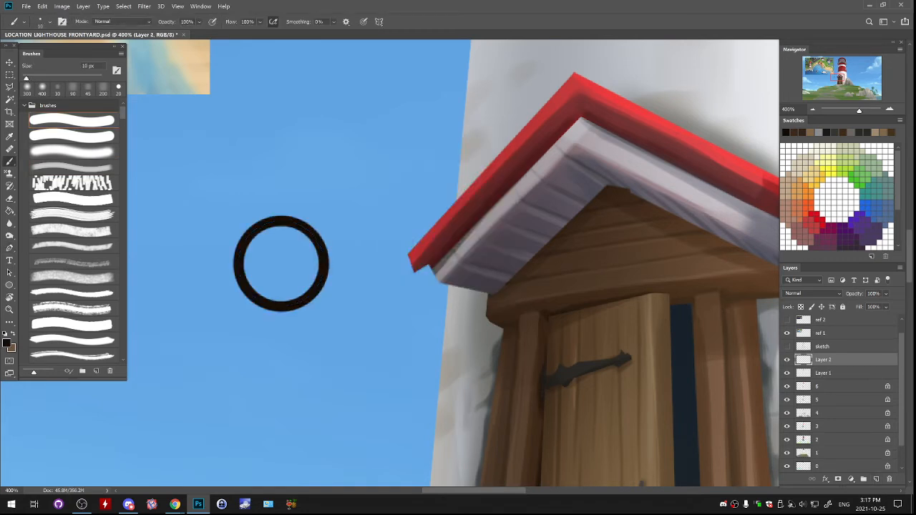
key(m)
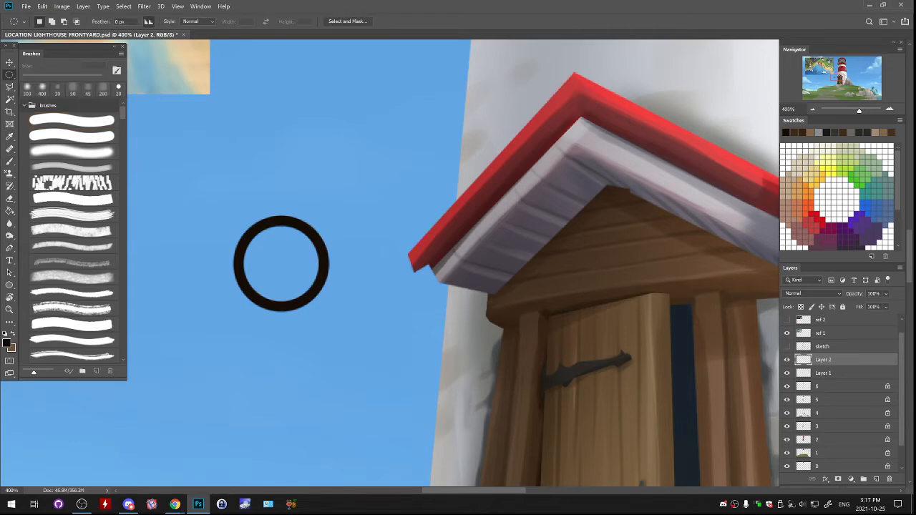
mouse_move(273, 255)
mouse_down()
mouse_move(301, 282)
mouse_move(289, 267)
mouse_up()
key(g)
click(282, 264)
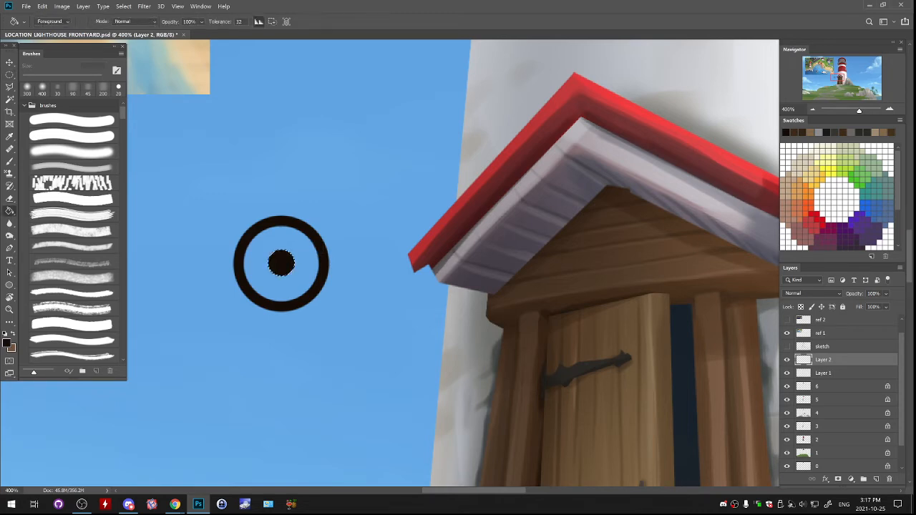
- Outline half of a turned handle spoke running from the hub up past the ring, and fill it with near-black
key(l)
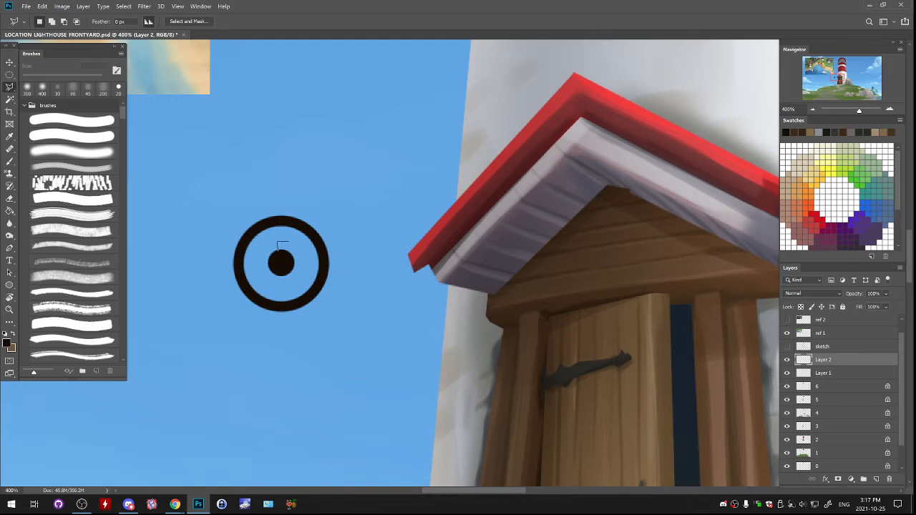
key(shift)
click(275, 209)
click(277, 204)
click(281, 251)
key(g)
click(276, 191)
- Copy the half spoke to a new layer, flip it horizontally against the original to complete the handle, and merge the halves
key(ctrl+j)
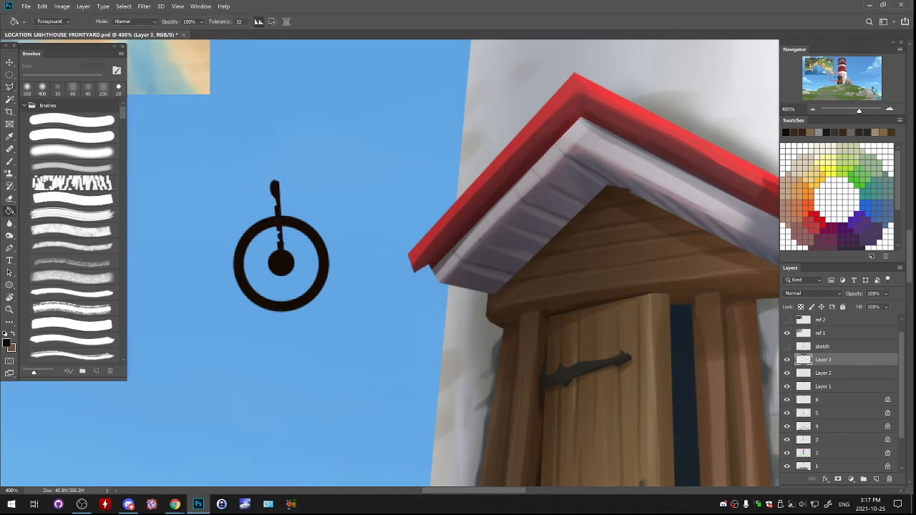
click(42, 6)
mouse_move(93, 210)
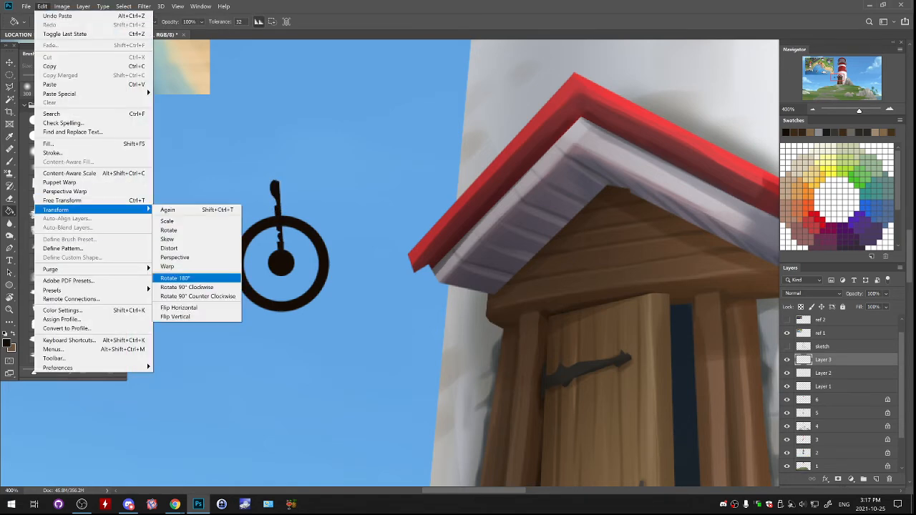
click(175, 317)
key(ctrl+t)
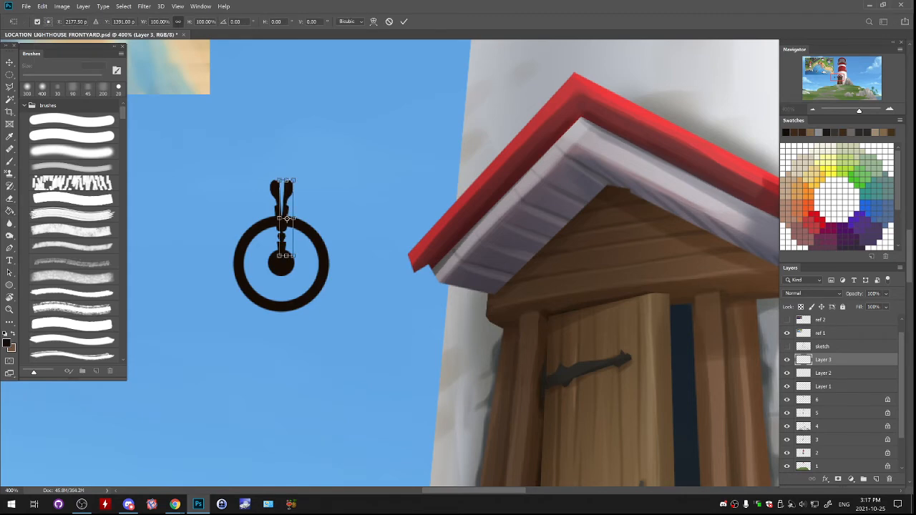
drag(300, 174, 297, 172)
key(Return)
drag(310, 235, 311, 215)
key(ctrl+e)
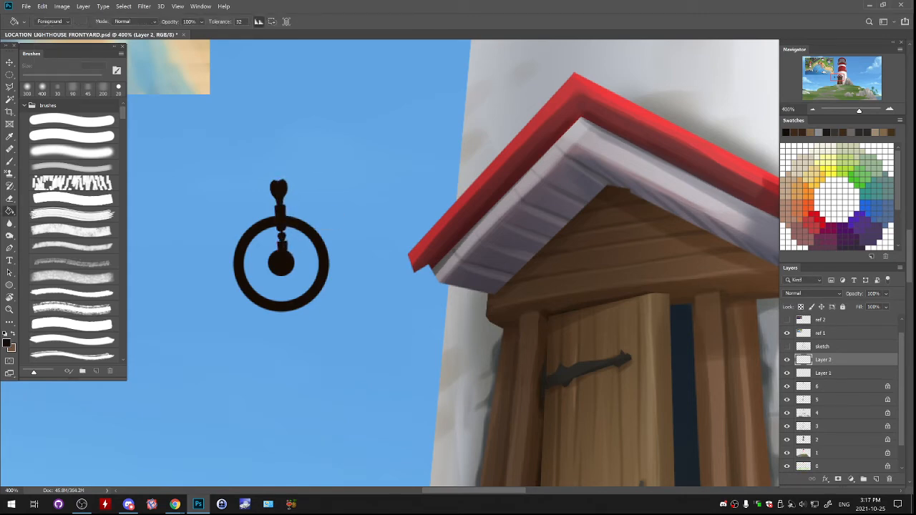
- Shift the handle slightly to line up with the hub and round off its notched tip with the 10 px brush
key(ctrl+t)
drag(304, 148, 307, 149)
key(Return)
key(b)
click(279, 180)
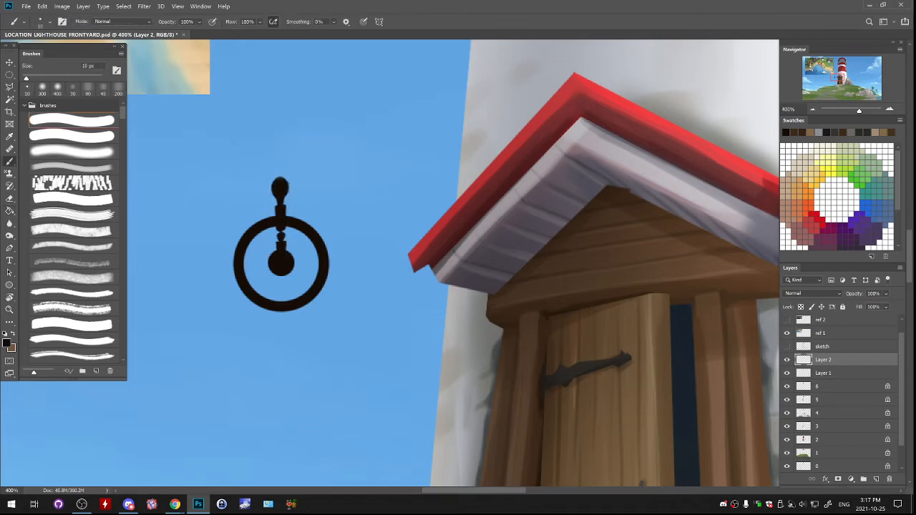
- Touch up the handle spoke with a 6 px brush and adjust its alignment over the ring and hub with Free Transform
key(bracketleft)
key(bracketleft)
key(ctrl+t)
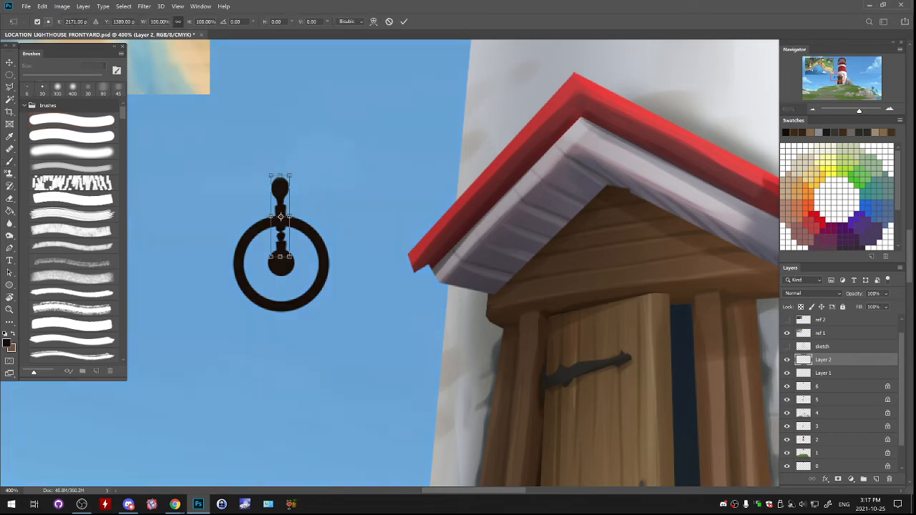
key(ctrl+y)
drag(298, 169, 300, 170)
key(Return)
key(b)
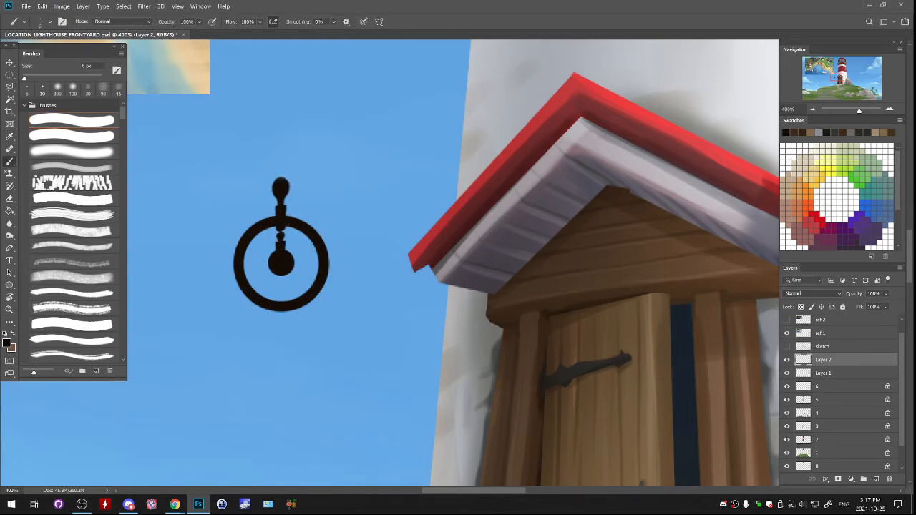
key(ctrl+t)
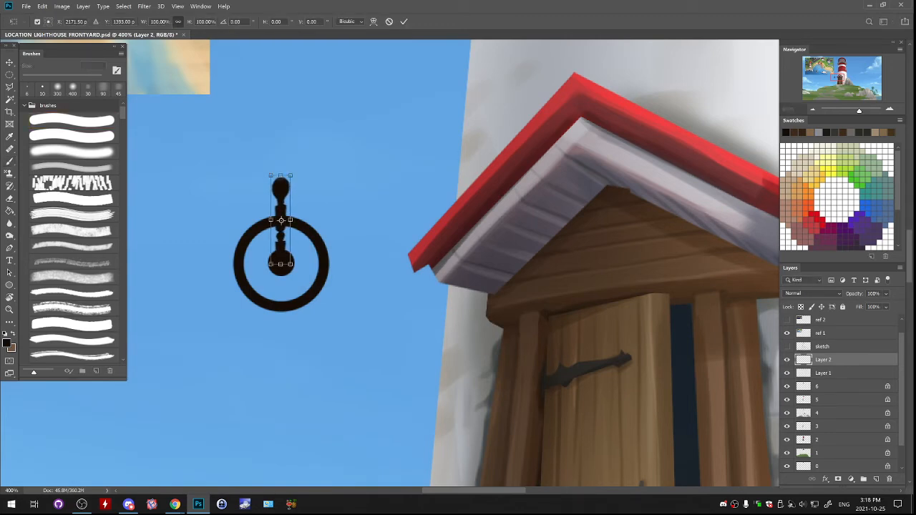
drag(291, 219, 330, 229)
key(Return)
key(b)
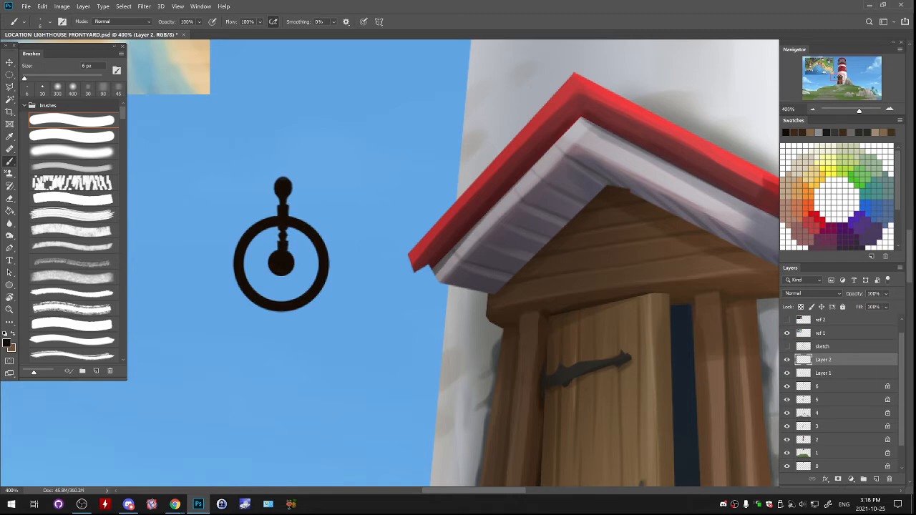
- Duplicate the handle spoke, flip it vertically below the hub, merge both, and center the full spoke on the ring
right_click(837, 359)
click(774, 140)
click(537, 140)
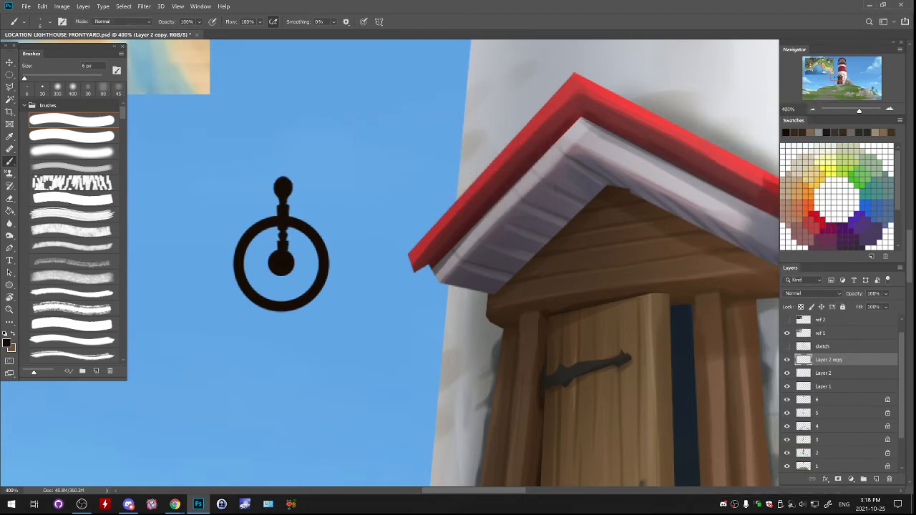
click(42, 5)
mouse_move(108, 209)
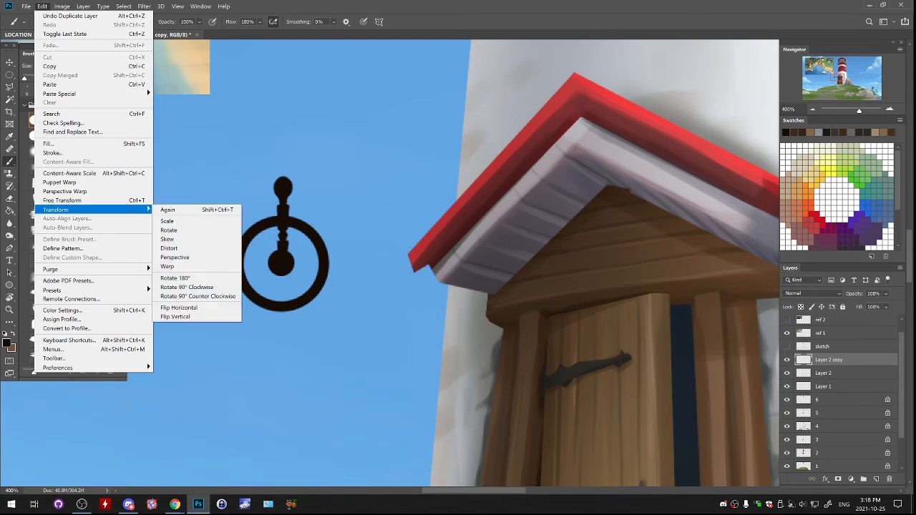
click(175, 317)
drag(317, 279, 317, 299)
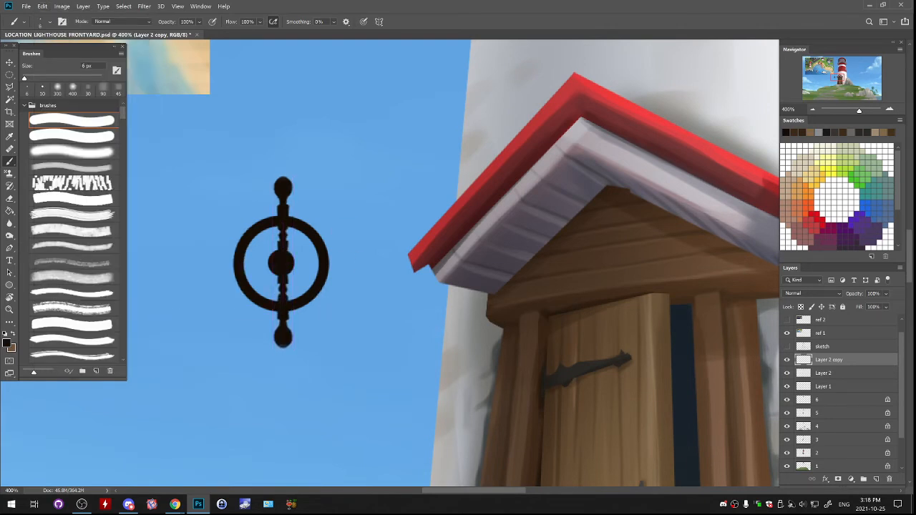
key(ctrl+e)
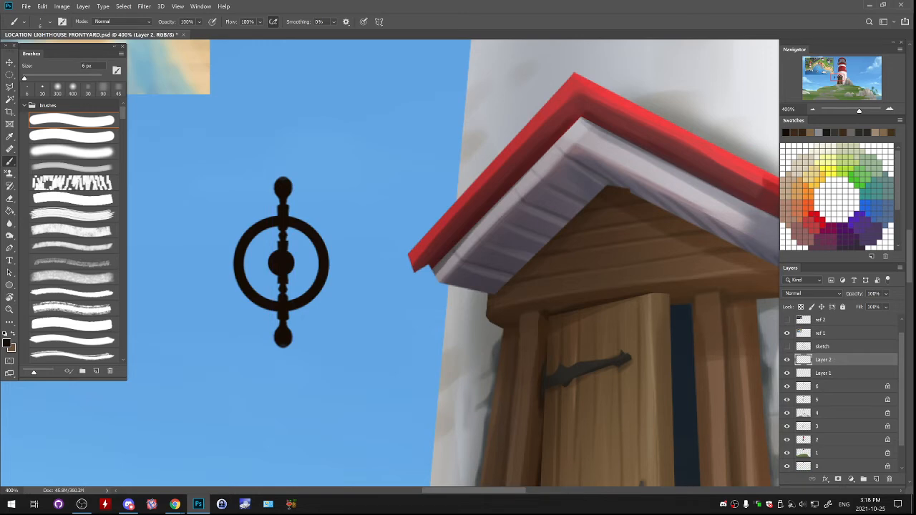
drag(311, 214, 310, 214)
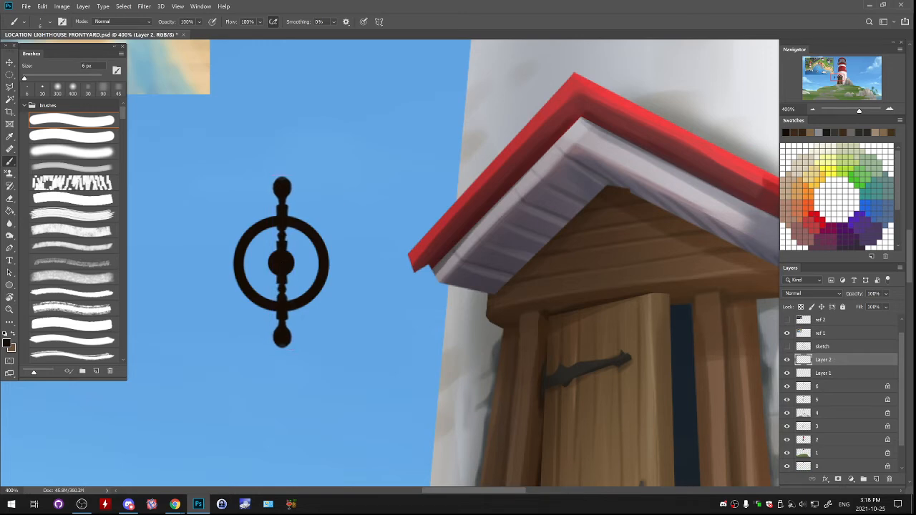
- Copy the vertical spoke to a new layer and rotate it -45° about the hub
key(m)
mouse_move(194, 124)
mouse_down()
mouse_move(340, 320)
mouse_move(388, 422)
mouse_up()
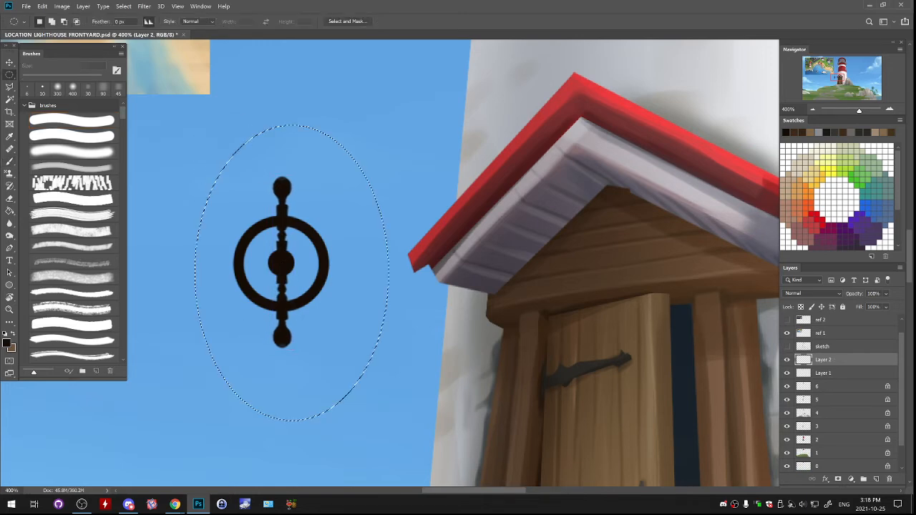
key(ctrl+c)
key(ctrl+v)
key(ctrl+t)
drag(350, 181, 286, 189)
drag(336, 309, 326, 297)
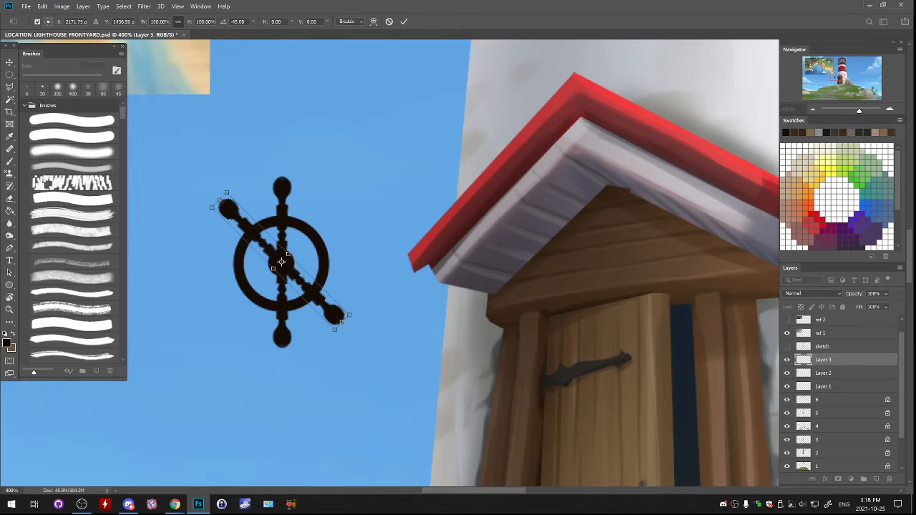
key(Return)
key(m)
- Duplicate the diagonal spoke's layer, flip it horizontally, and nudge it into place to complete the six-handled ship's wheel
right_click(877, 359)
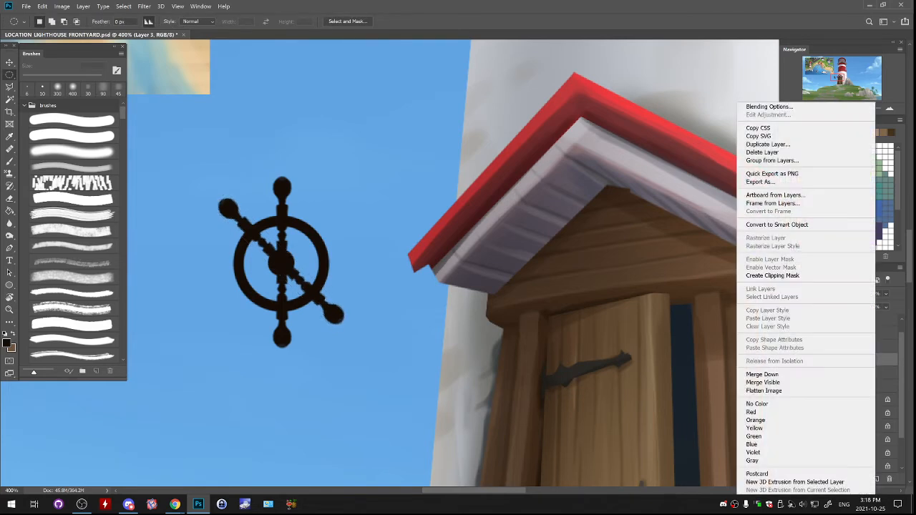
click(780, 143)
key(Return)
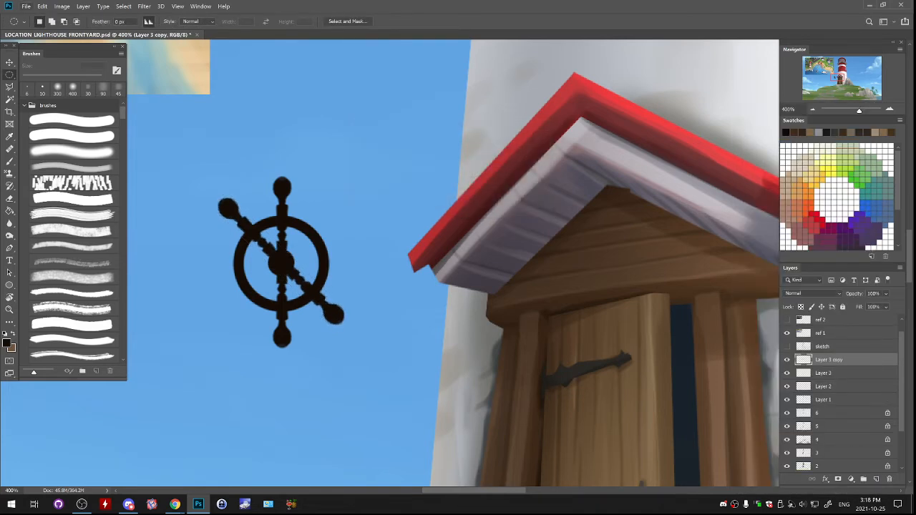
click(43, 6)
mouse_move(94, 209)
click(179, 307)
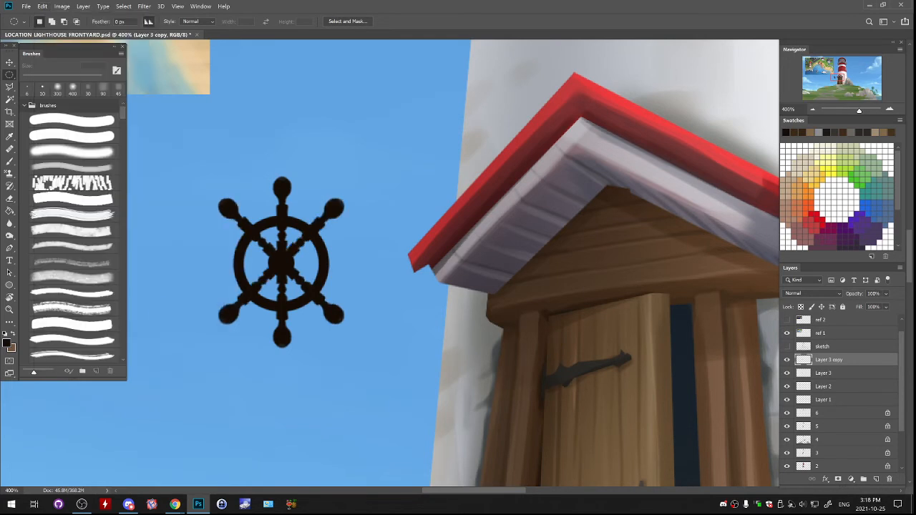
drag(335, 252, 337, 250)
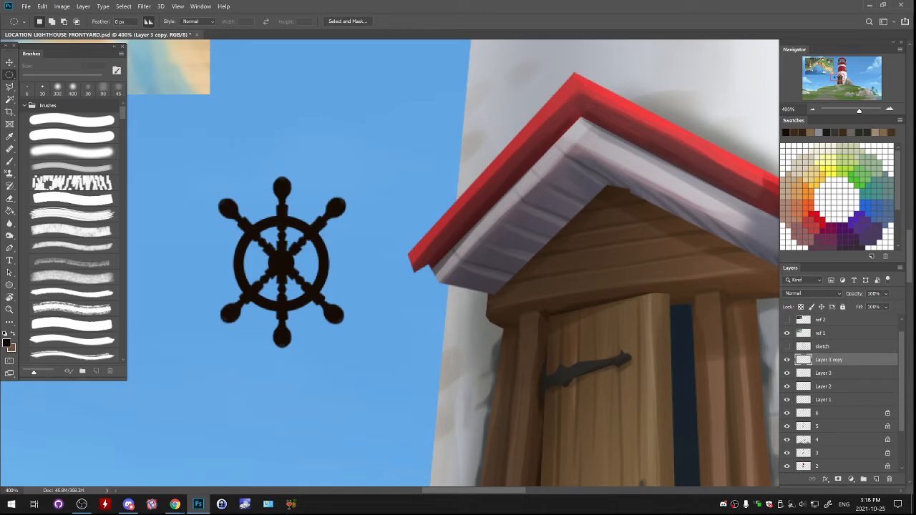
- Try reapplying the last transform to the mirrored spoke copy, and undo it
key(ctrl+z)
key(ctrl+z)
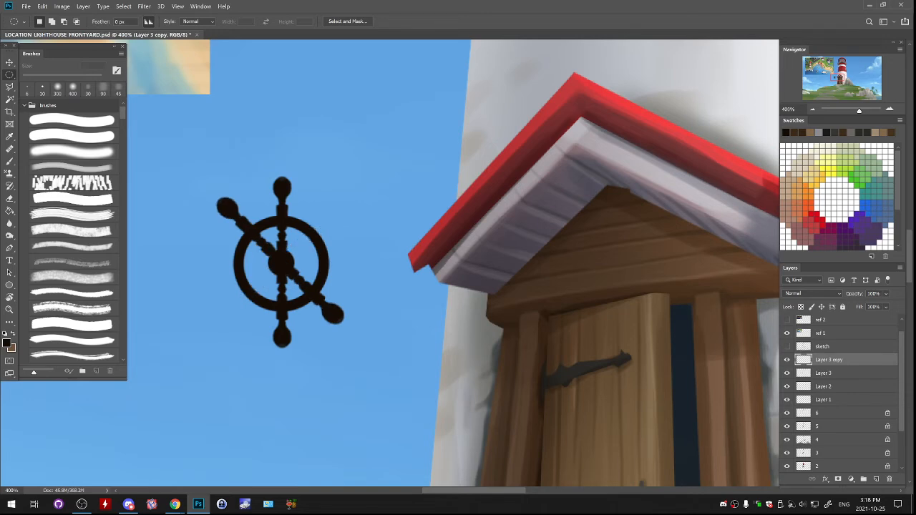
key(b)
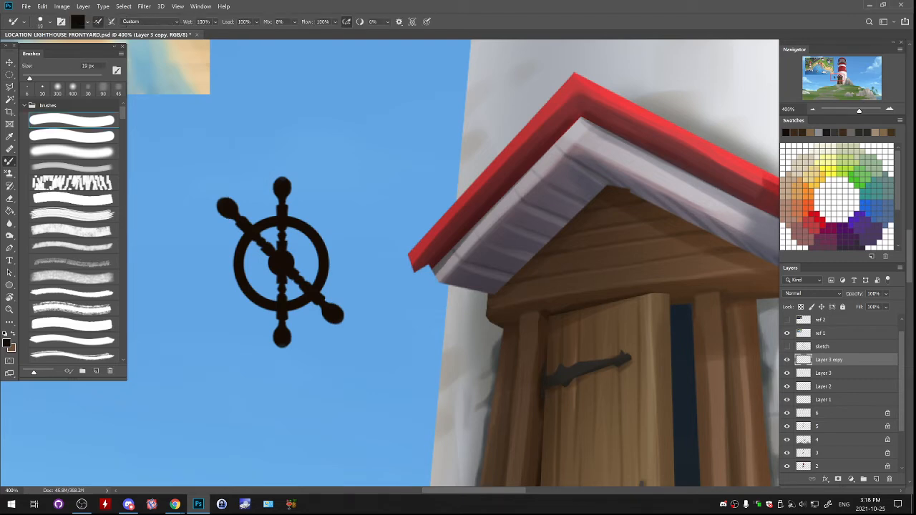
key(b)
click(42, 6)
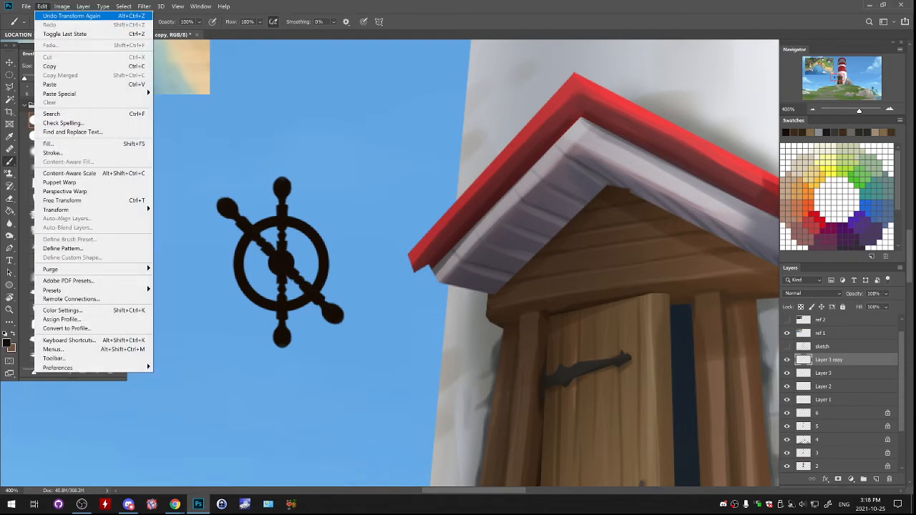
click(72, 16)
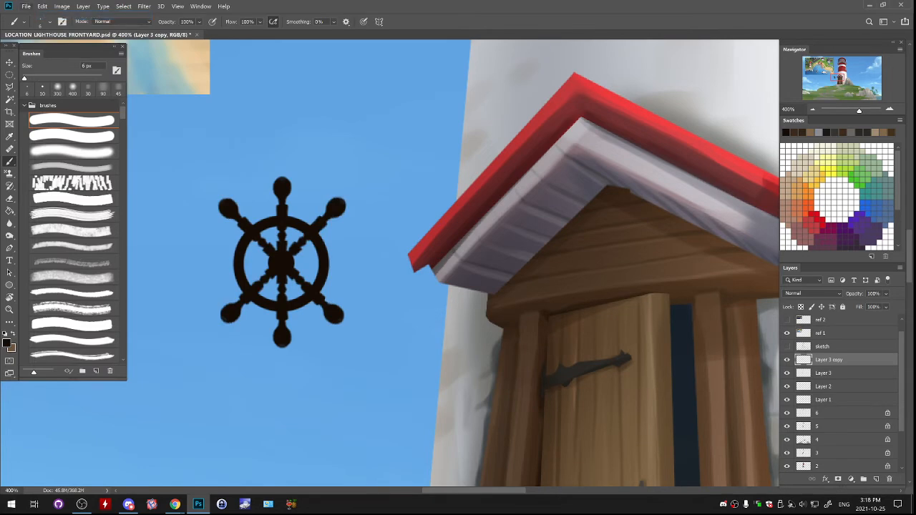
- Save the lighthouse front yard file
click(26, 7)
click(41, 100)
key(alt+Tab)
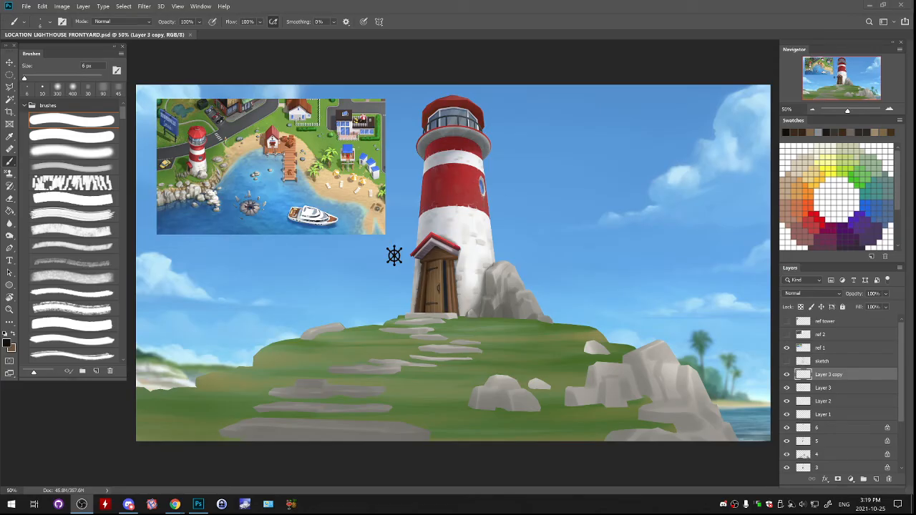
- Examine the ship's wheel beside the porch, first within the whole scene and up close
click(395, 255)
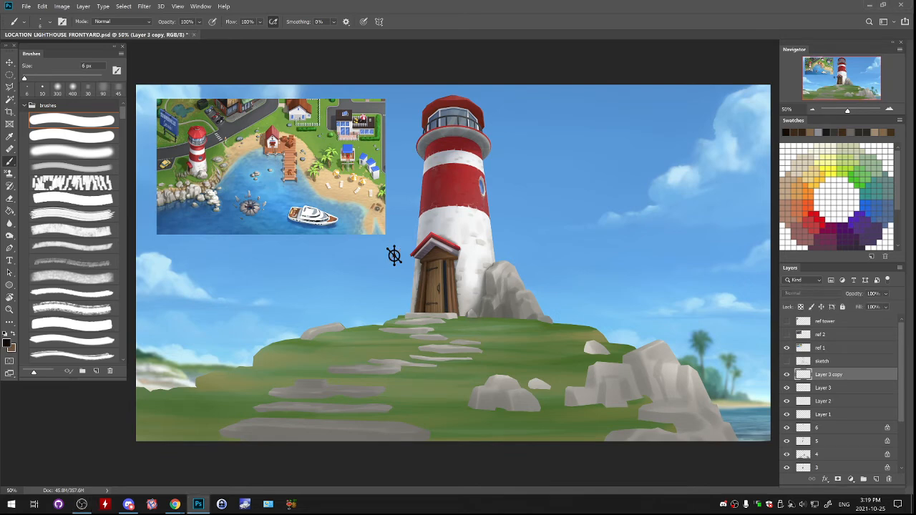
key(ctrl+plus)
key(ctrl+plus)
key(ctrl+plus)
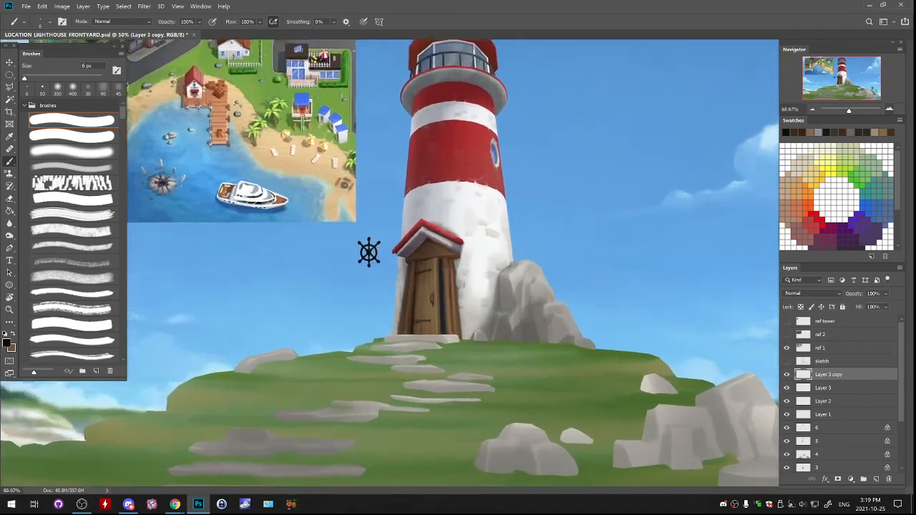
drag(217, 231, 441, 239)
key(ctrl+plus)
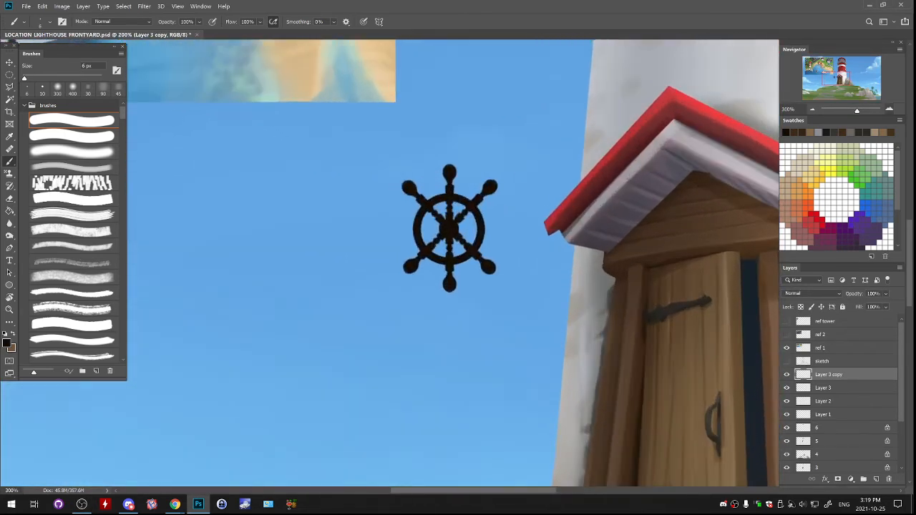
- Rotate both diagonal spokes of the ship's wheel toward horizontal to space the six handles more evenly
key(ctrl+t)
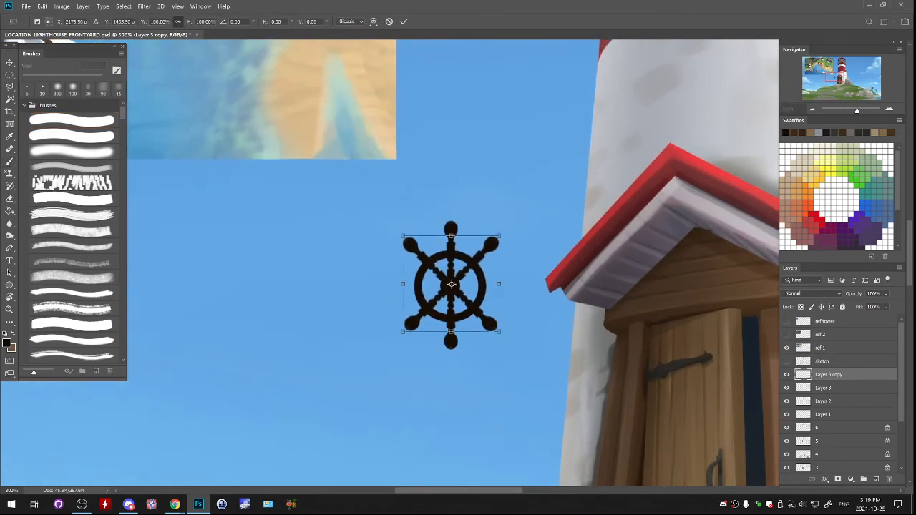
drag(524, 208, 531, 215)
key(Escape)
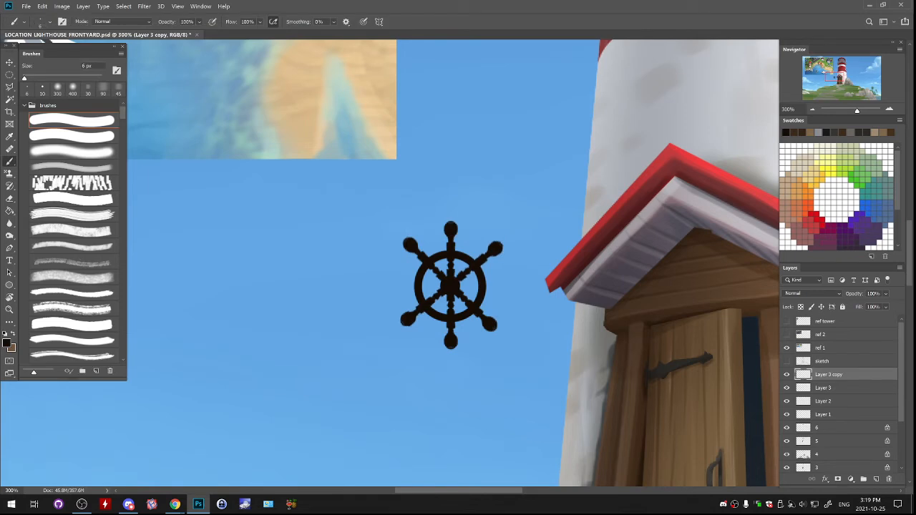
key(alt+bracketleft)
key(ctrl+t)
drag(533, 201, 516, 188)
key(Return)
key(b)
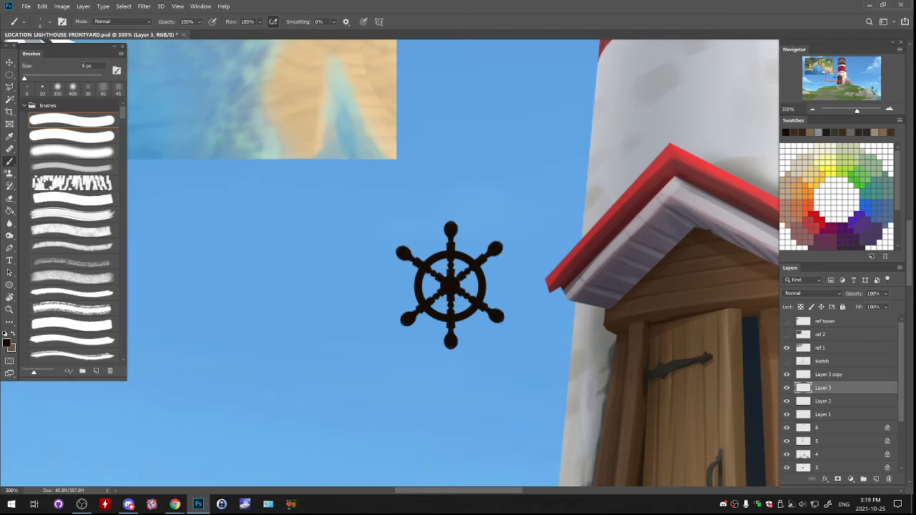
- Fine-tune the angles of the mirrored spoke and the original diagonal spoke with another slight rotation
key(alt+bracketright)
key(ctrl+t)
mouse_move(522, 219)
mouse_down()
mouse_move(530, 225)
mouse_move(518, 212)
mouse_up()
key(Return)
key(alt+bracketleft)
key(ctrl+t)
key(Return)
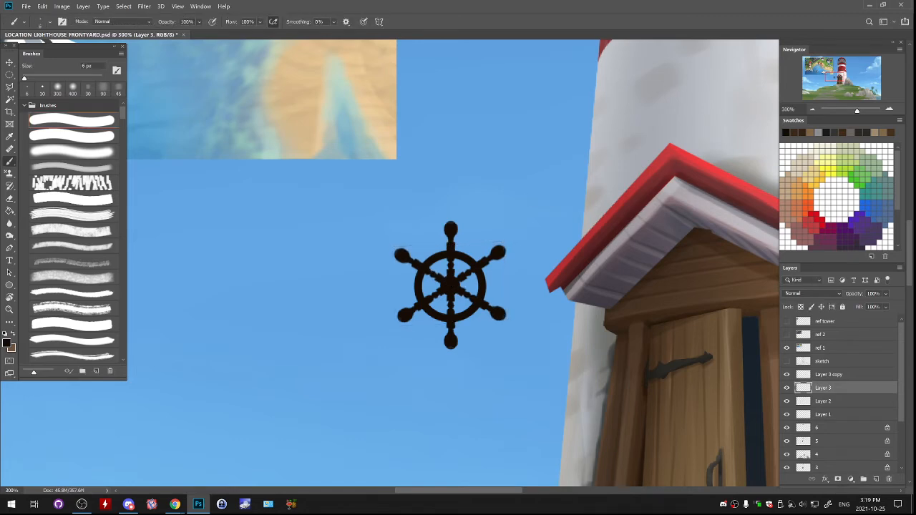
- Merge the spoke and rim layers of the ship's wheel into Layer 1
key(alt+bracketright)
key(ctrl+e)
key(ctrl+e)
key(ctrl+e)
- Move the ship's wheel onto the porch gable above the door and scale it down to about 51%
drag(458, 289, 593, 277)
drag(594, 278, 333, 312)
drag(391, 344, 506, 337)
key(ctrl+t)
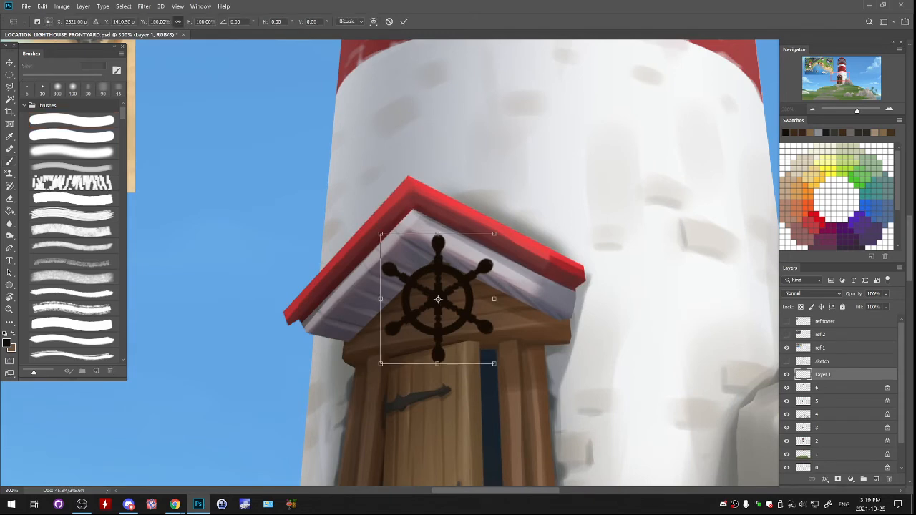
drag(494, 233, 466, 265)
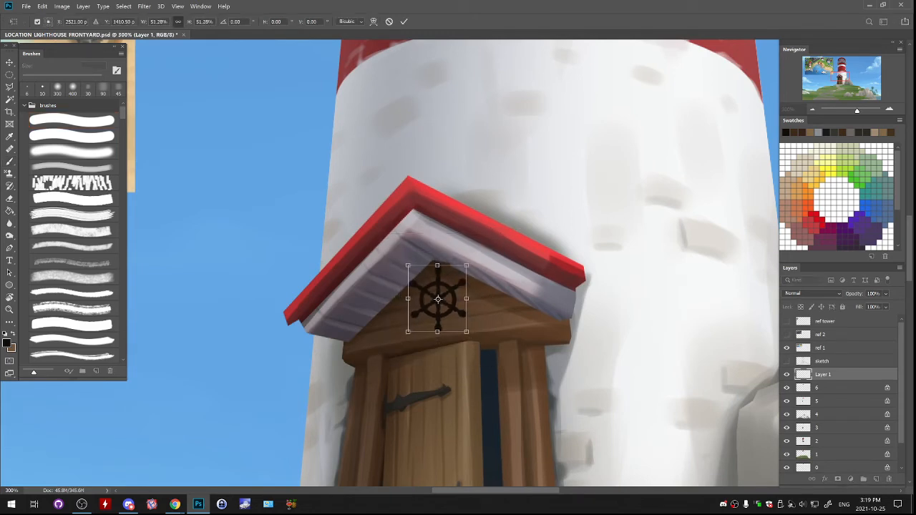
- Distort the wheel's corners to match the perspective of the porch gable
drag(408, 266, 408, 278)
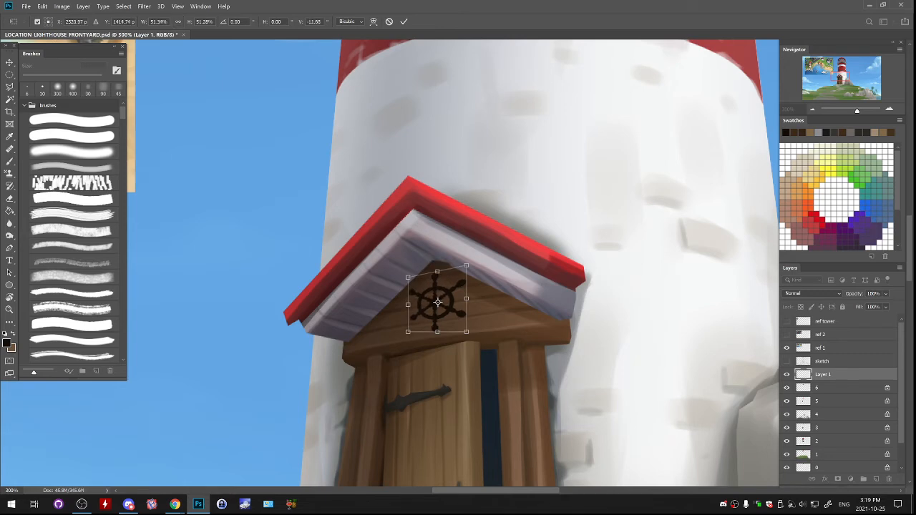
drag(408, 332, 404, 340)
drag(467, 332, 467, 330)
drag(408, 278, 405, 278)
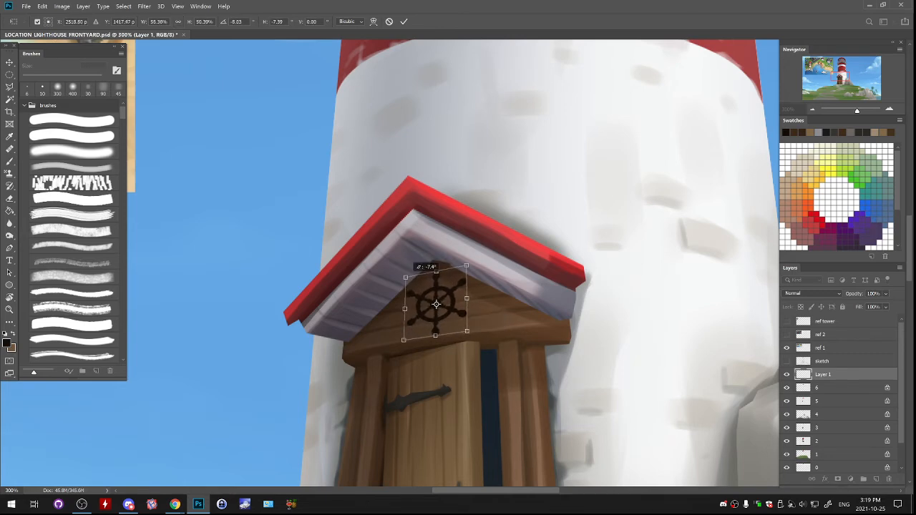
mouse_move(466, 265)
mouse_down()
mouse_move(436, 267)
mouse_move(467, 263)
mouse_up()
drag(404, 341, 401, 338)
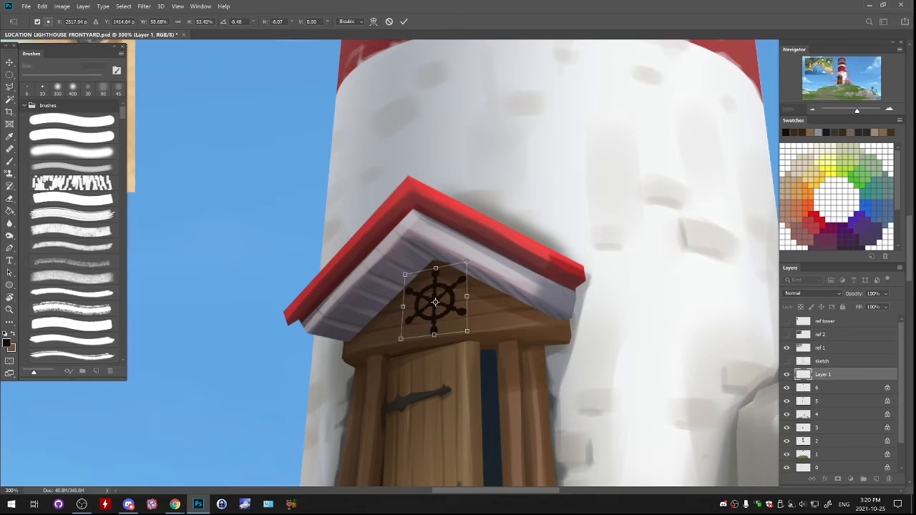
drag(401, 339, 403, 339)
drag(466, 262, 435, 301)
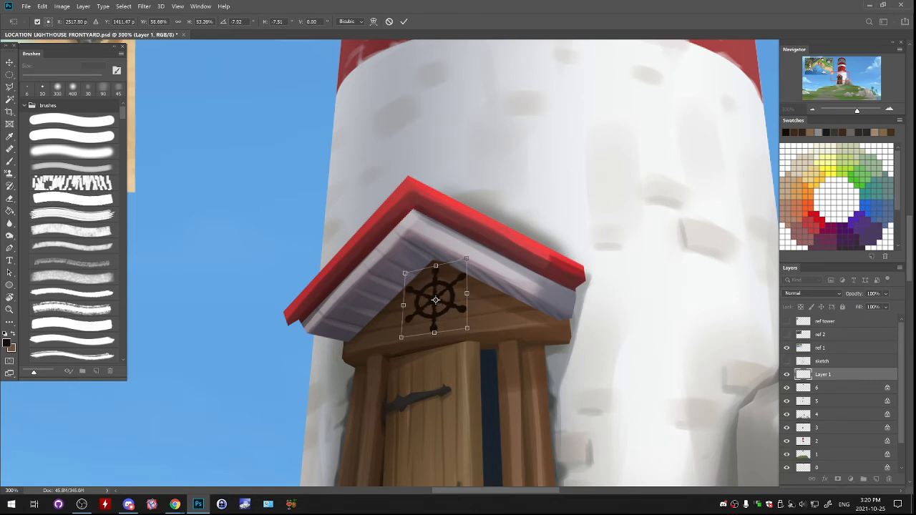
key(Return)
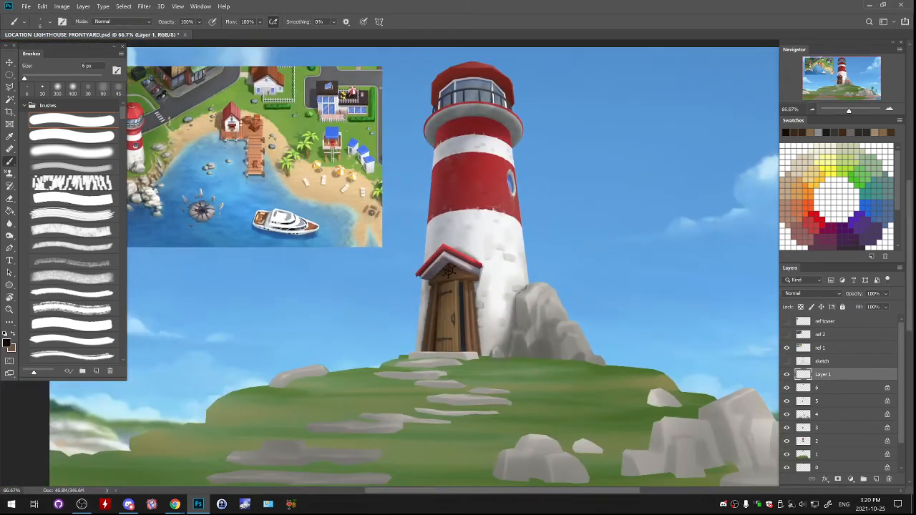
- Check the wheel against the whole scene and slightly adjust its shape and position on the gable
click(889, 109)
click(889, 110)
click(889, 110)
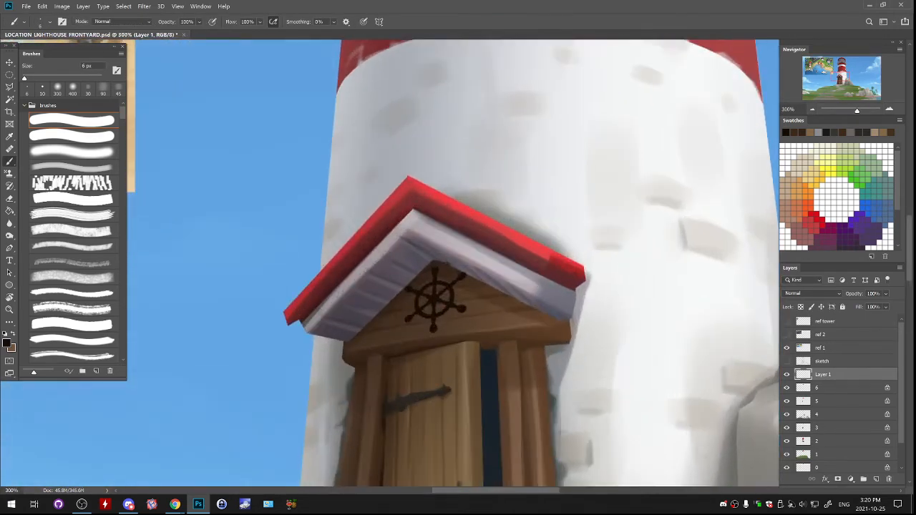
key(ctrl+t)
drag(405, 267, 405, 269)
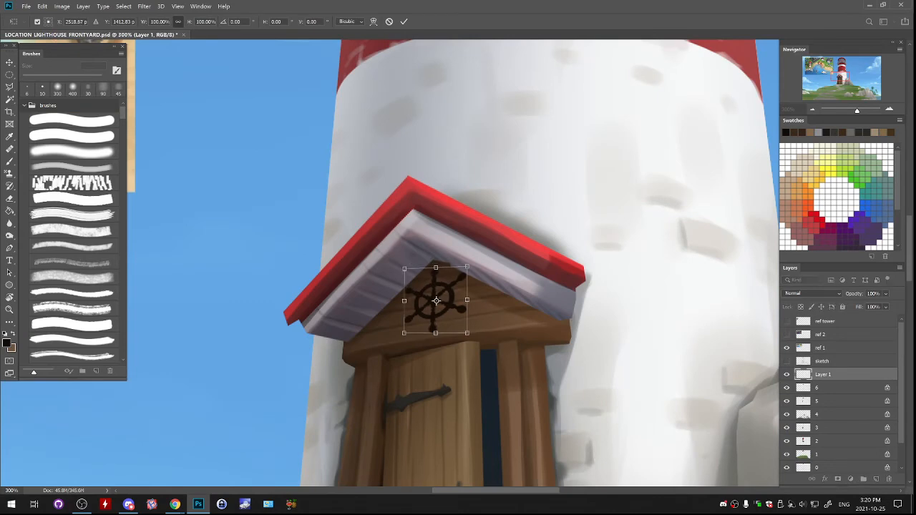
key(Return)
key(b)
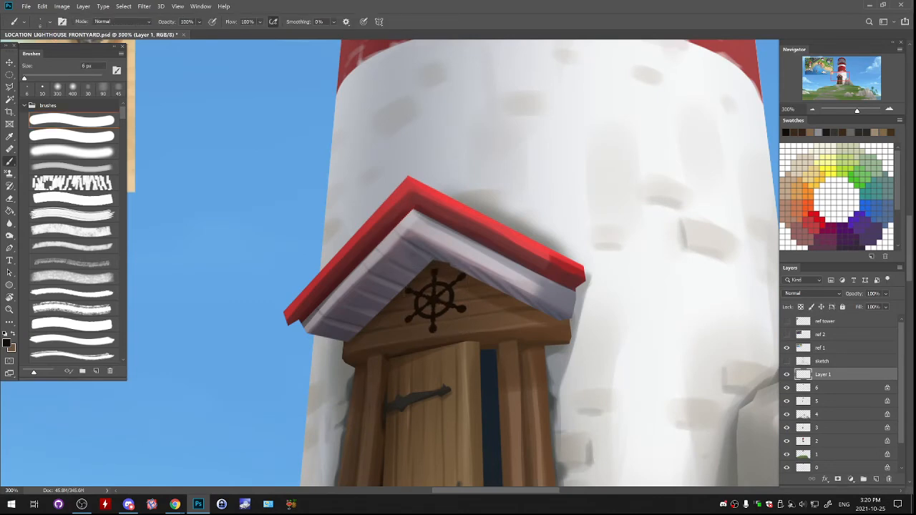
drag(495, 335, 495, 337)
- Lock the wheel layer's transparent pixels and repaint the wheel in a light brown sampled from the door with a 200 px soft brush
key(slash)
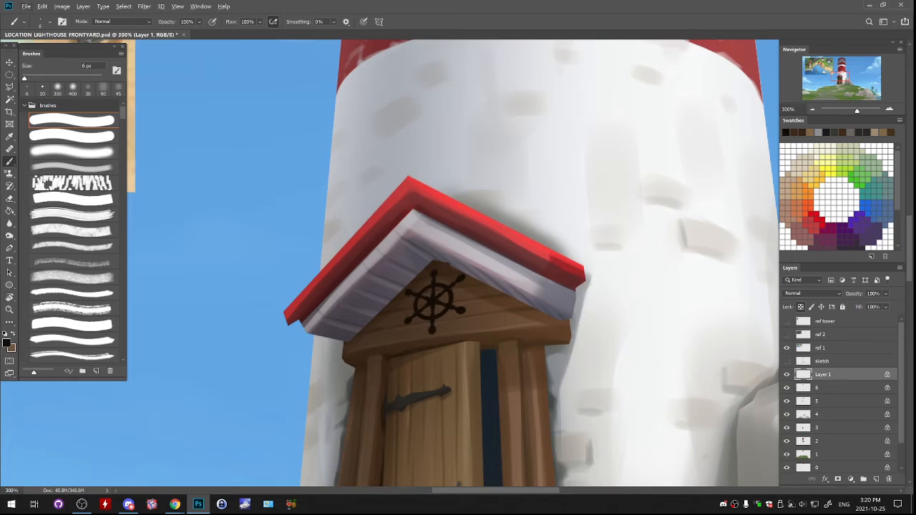
alt+click(461, 354)
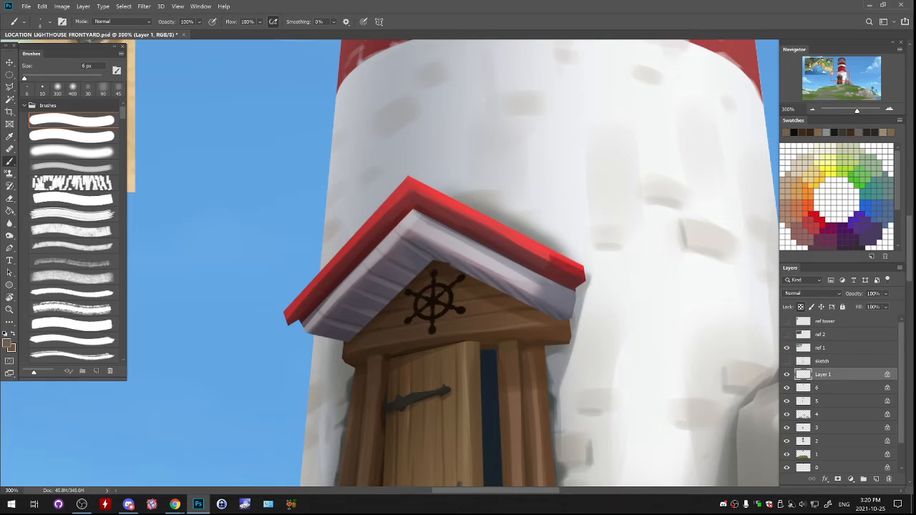
click(72, 167)
mouse_move(421, 281)
mouse_down()
mouse_move(438, 294)
mouse_move(438, 311)
mouse_move(460, 310)
mouse_move(471, 231)
mouse_up()
- Set the painting colour to a dark brown, #4b2408, for shading the wheel
click(6, 344)
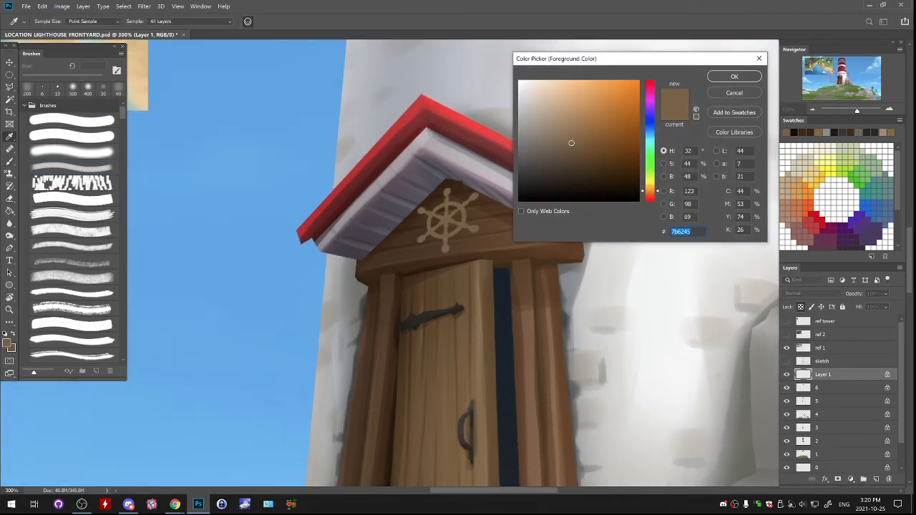
click(650, 193)
click(608, 150)
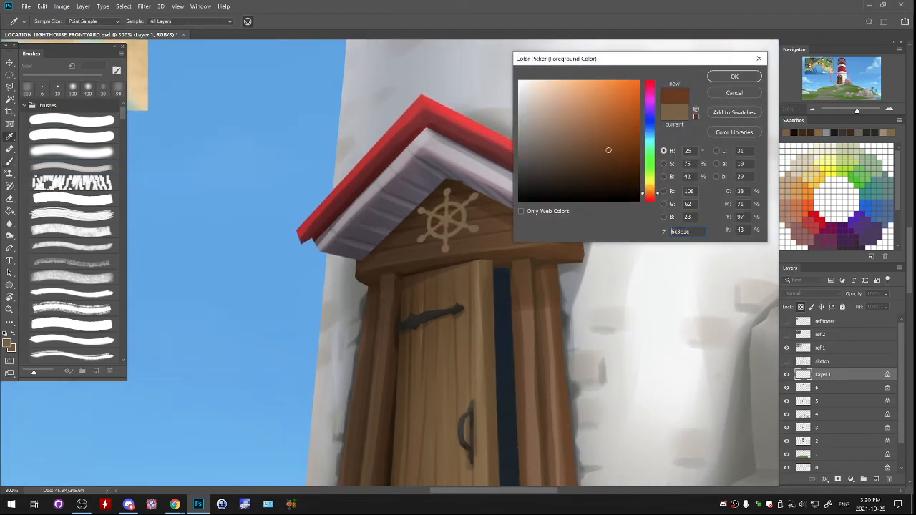
key(Return)
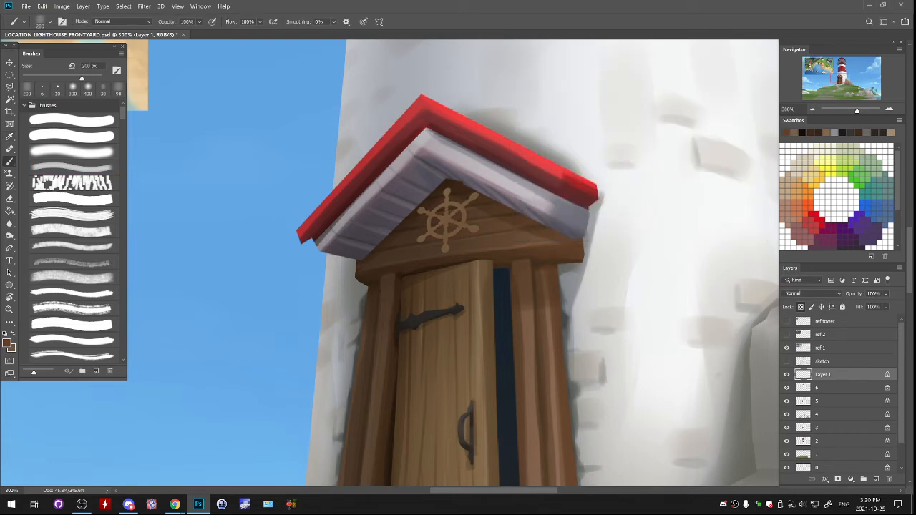
click(6, 343)
click(631, 166)
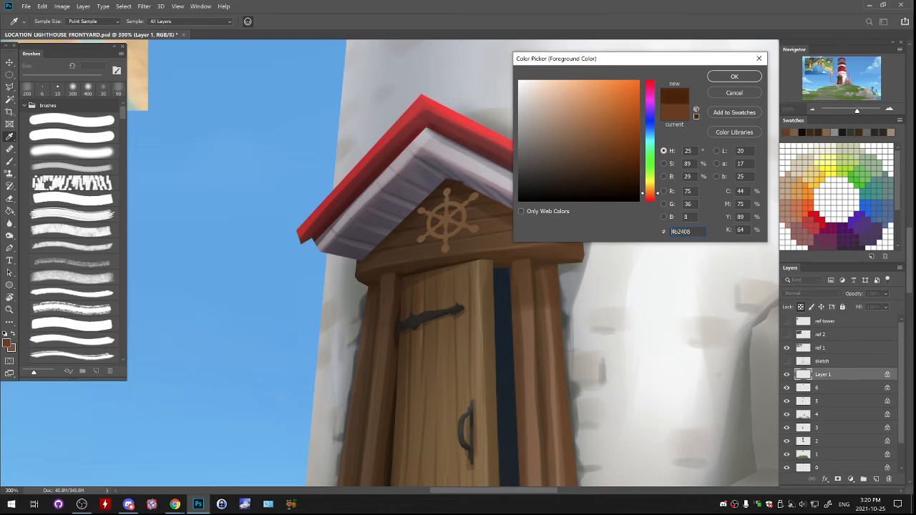
key(Return)
- Shade the wheel's handles and spokes in dark brown, reducing the brush to 9 px for the small details
key(b)
key(bracketleft)
key(bracketleft)
key(bracketleft)
key(bracketleft)
key(bracketleft)
key(bracketleft)
key(bracketleft)
key(bracketleft)
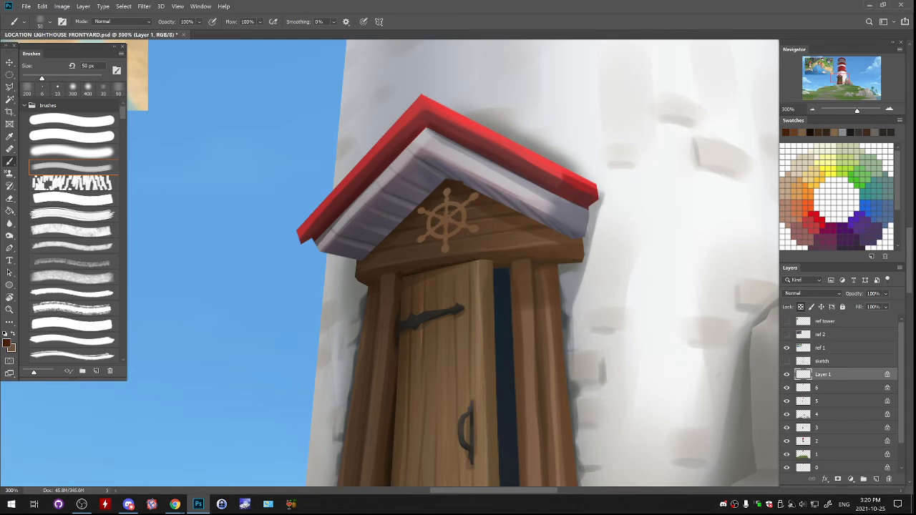
key(bracketleft)
key(bracketleft)
drag(474, 196, 469, 201)
key(bracketleft)
key(bracketleft)
key(bracketleft)
key(bracketleft)
key(bracketleft)
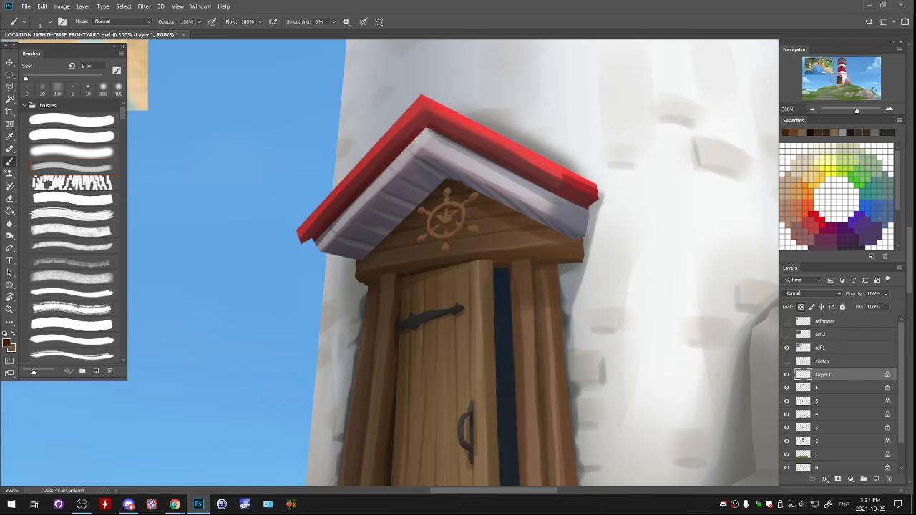
- Paint a light tan #b6a36f highlight on the wheel's hub, undoing unwanted strokes
click(6, 344)
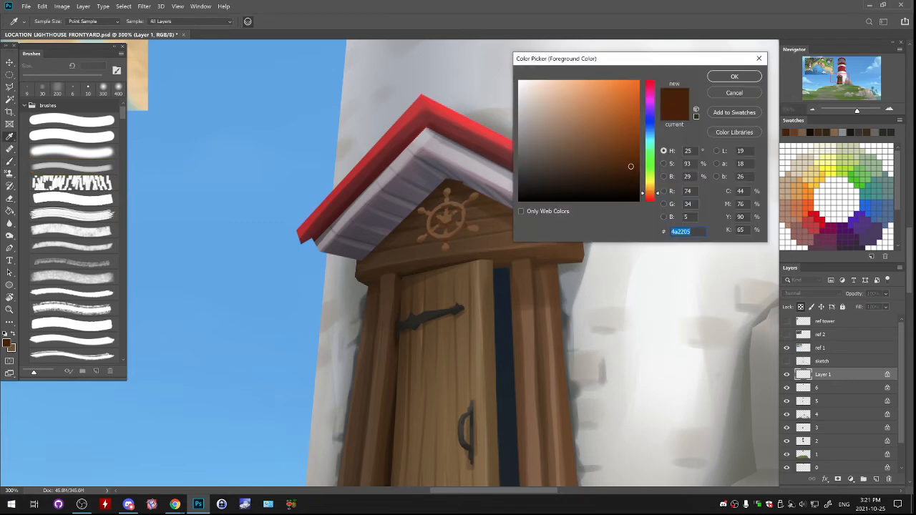
click(650, 186)
click(585, 135)
drag(585, 136, 567, 114)
click(734, 76)
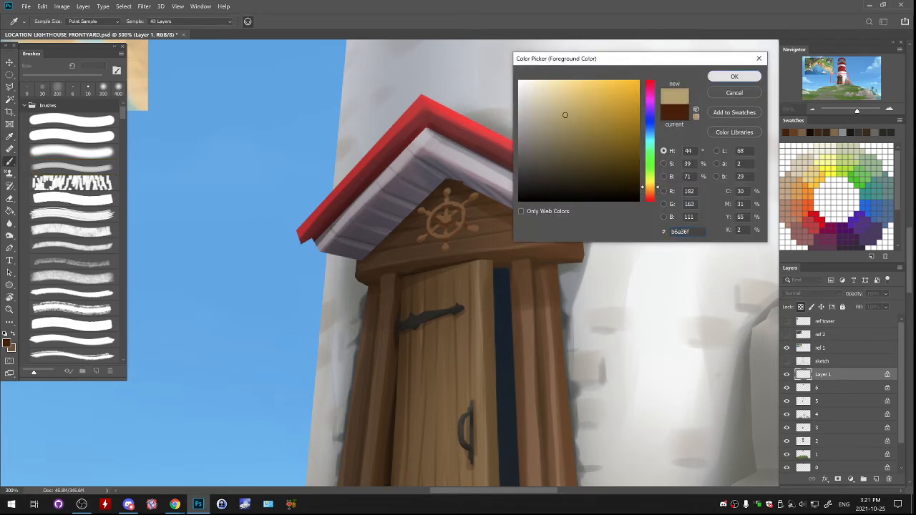
drag(443, 218, 447, 217)
key(ctrl+z)
key(ctrl+z)
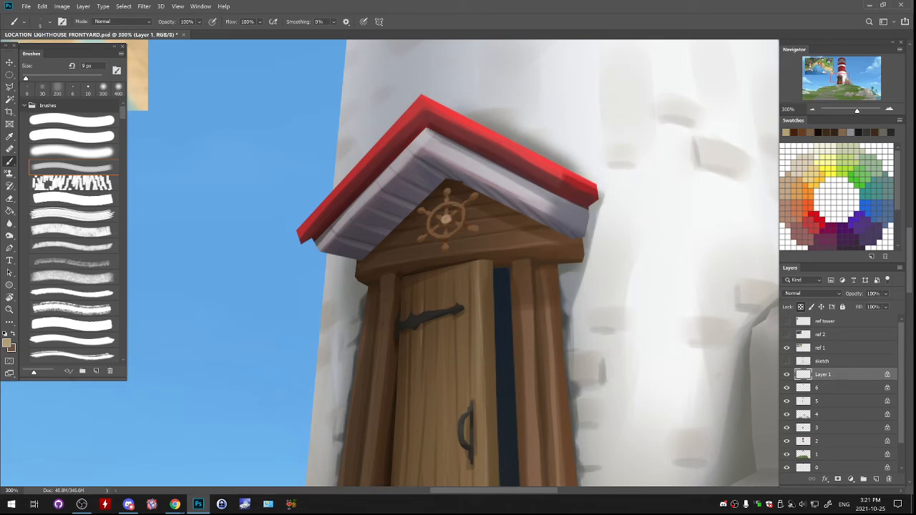
- Add darker olive-brown detail around the highlight on the wheel's hub
click(6, 343)
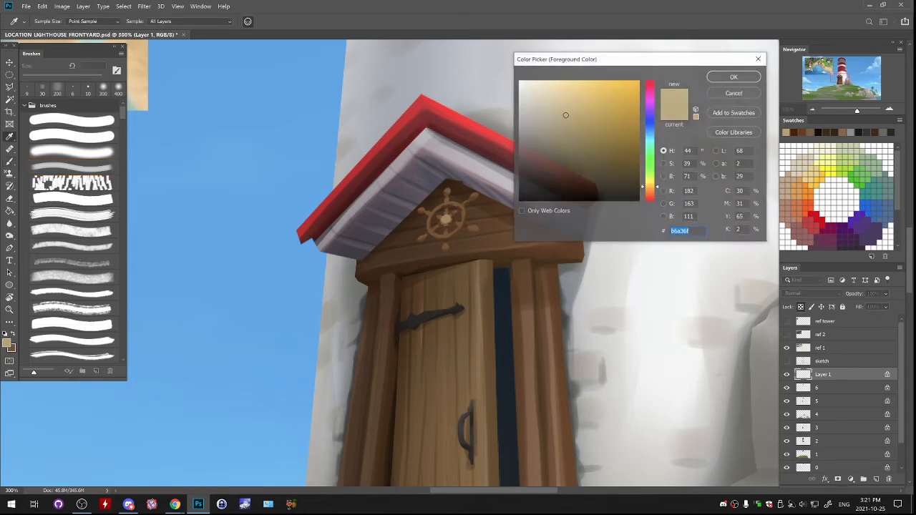
click(603, 152)
click(732, 78)
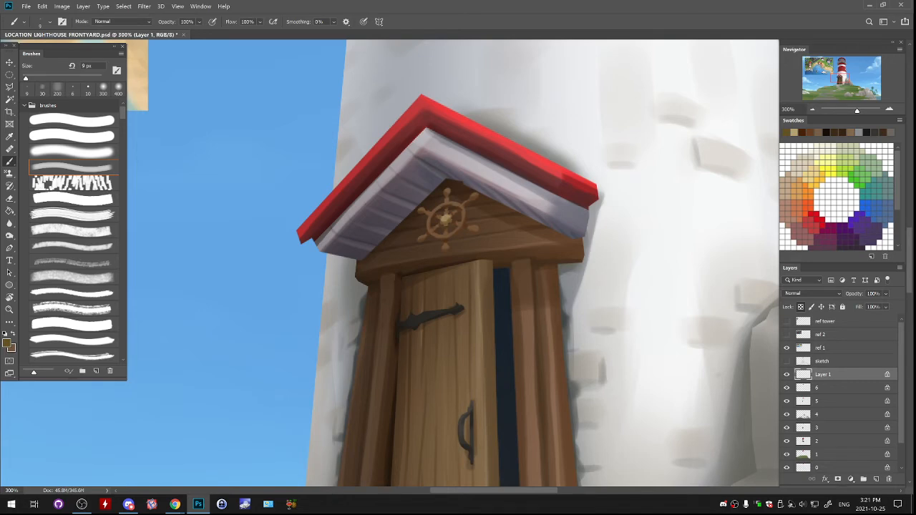
- Add a new layer beneath the wheel and paint its dark brown shadow on the gable with a 15 px brush
click(830, 388)
click(876, 480)
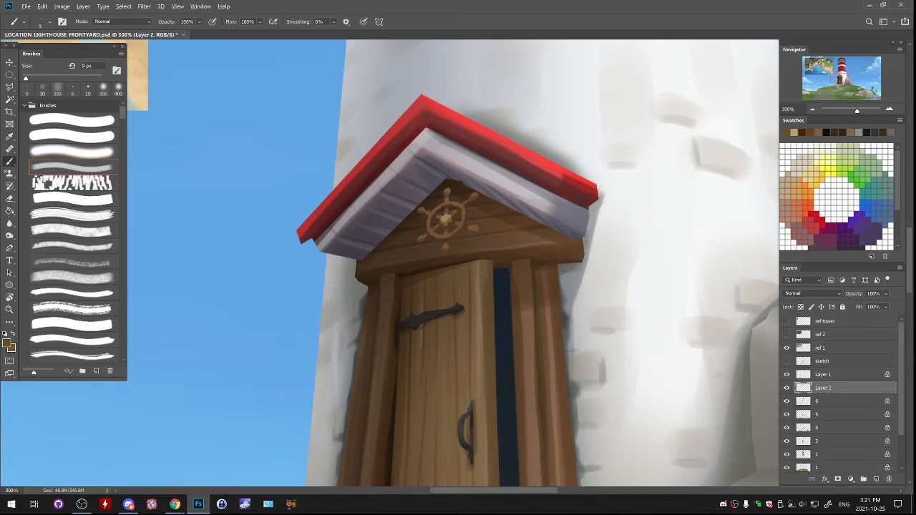
alt+click(457, 188)
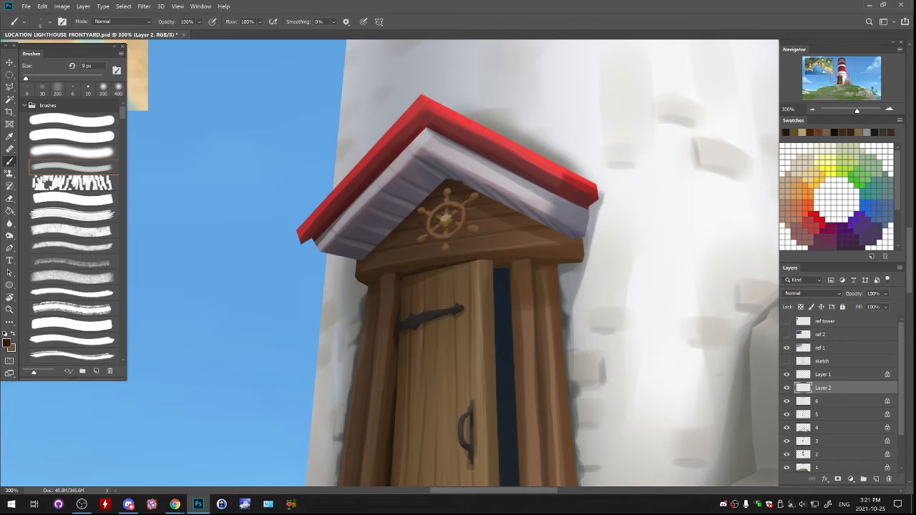
key(bracketright)
key(bracketright)
mouse_move(451, 237)
mouse_down()
mouse_move(477, 236)
mouse_move(469, 224)
mouse_up()
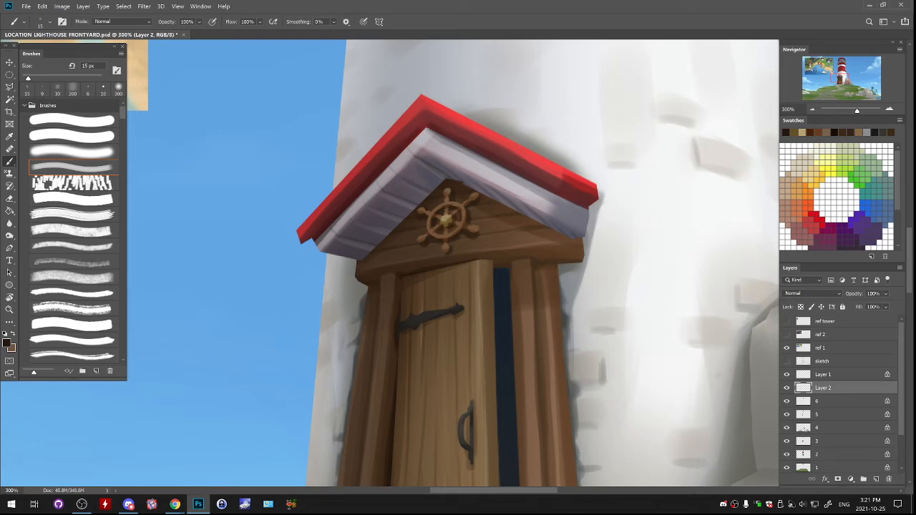
- Review the wheel within the whole scene, and nudge its layer and the shadow layer slightly downward on the gable
key(ctrl+minus)
key(ctrl+minus)
key(ctrl+minus)
key(ctrl+minus)
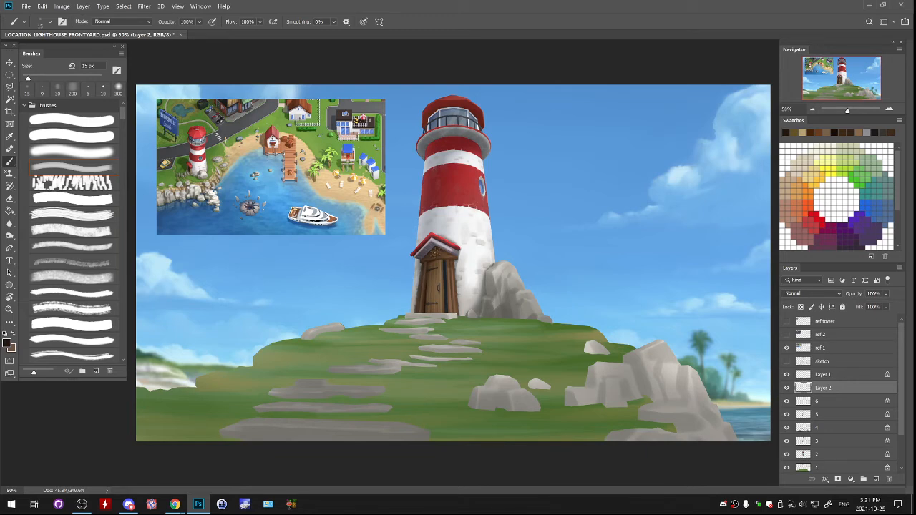
click(889, 109)
click(890, 108)
click(889, 109)
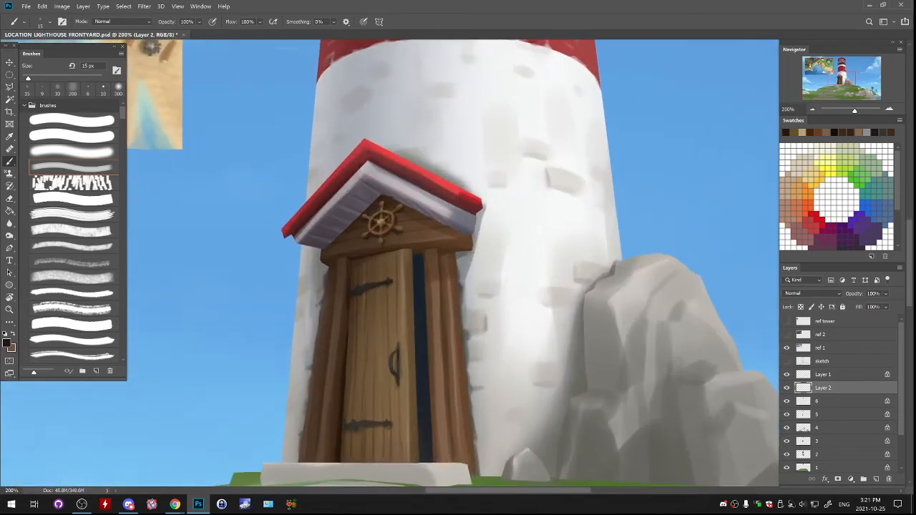
ctrl+click(823, 374)
key(ctrl+t)
drag(405, 247, 408, 250)
key(Return)
key(b)
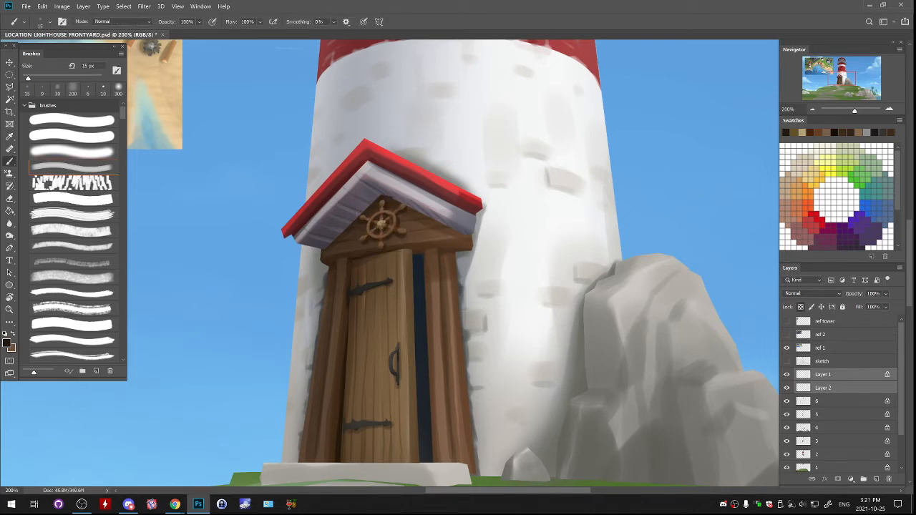
- Distort the ship's wheel and its shadow slightly with Free Transform, and merge their two layers into one
key(ctrl+t)
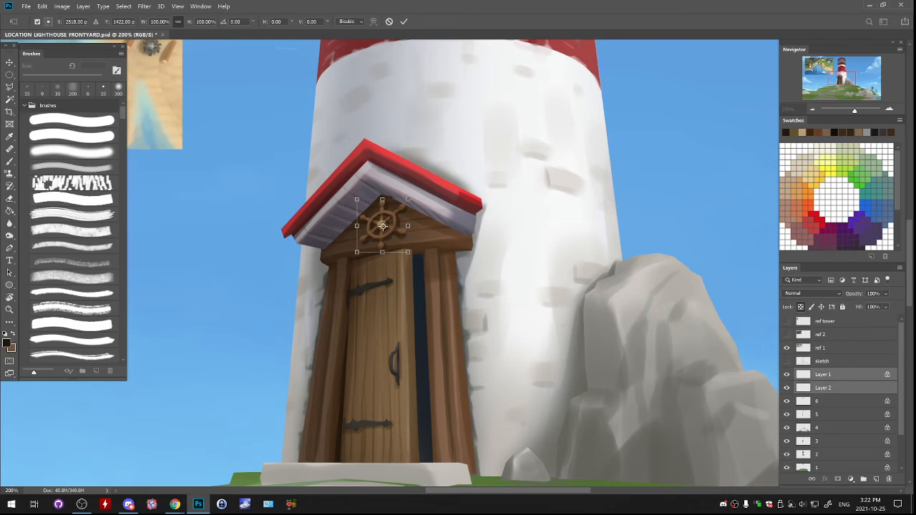
drag(408, 252, 410, 253)
drag(357, 200, 359, 200)
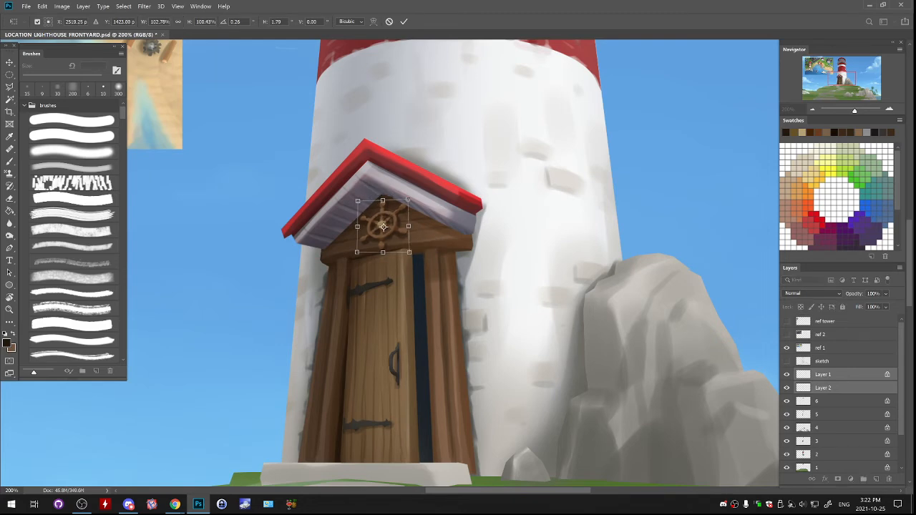
key(Return)
key(ctrl+minus)
key(ctrl+minus)
key(ctrl+minus)
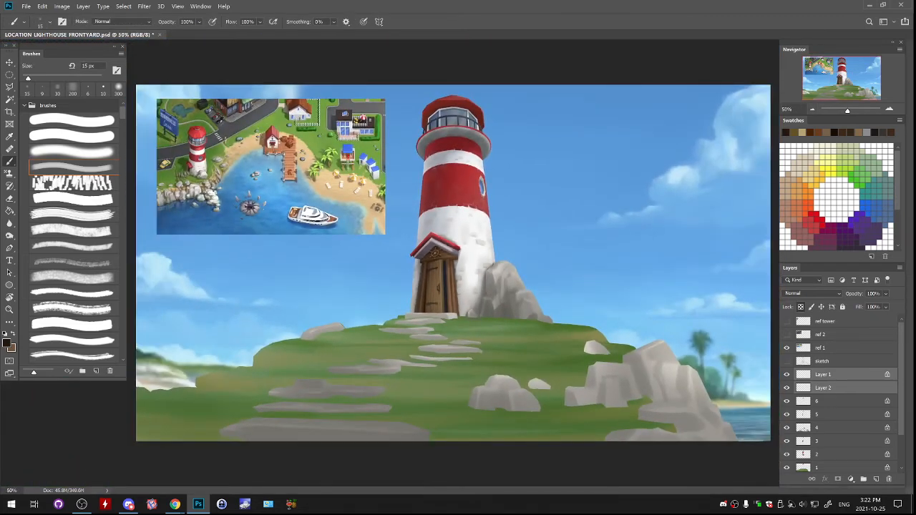
click(824, 374)
key(ctrl+e)
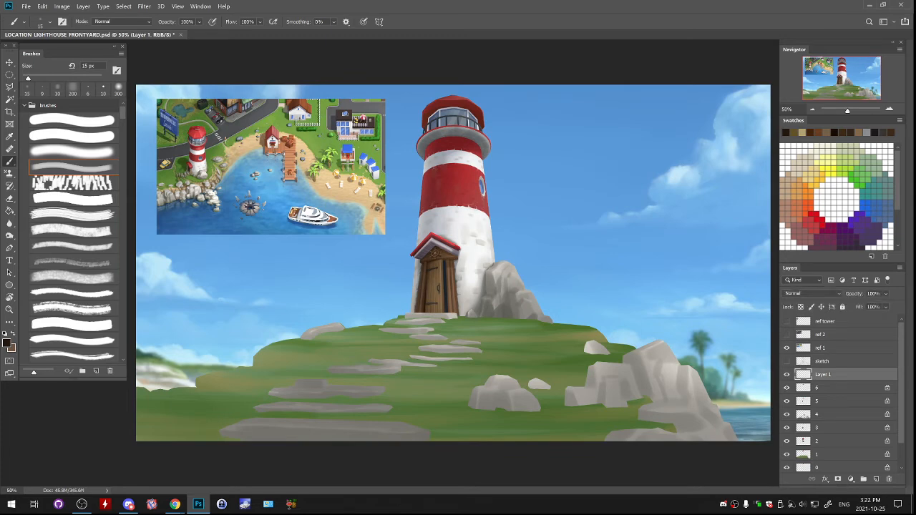
- Lower the hue of the merged wheel layer slightly with Hue/Saturation
click(10, 236)
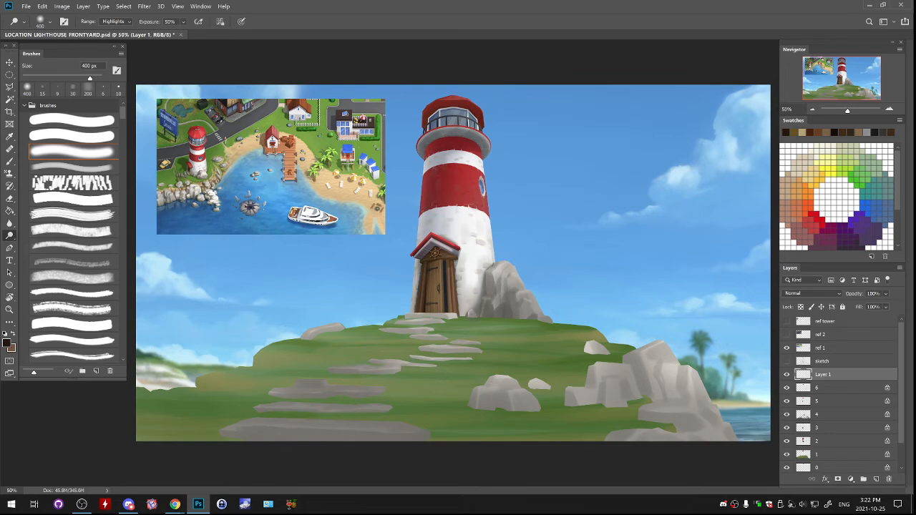
click(62, 7)
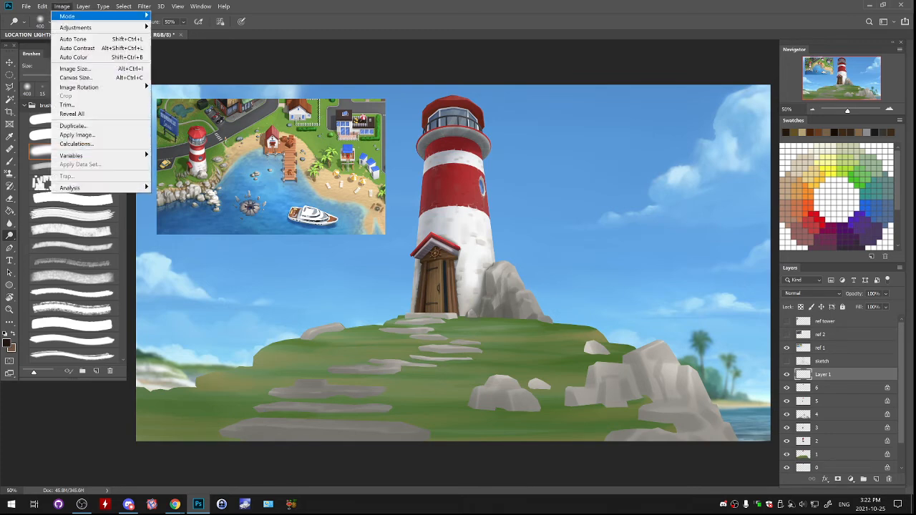
mouse_move(76, 27)
click(179, 75)
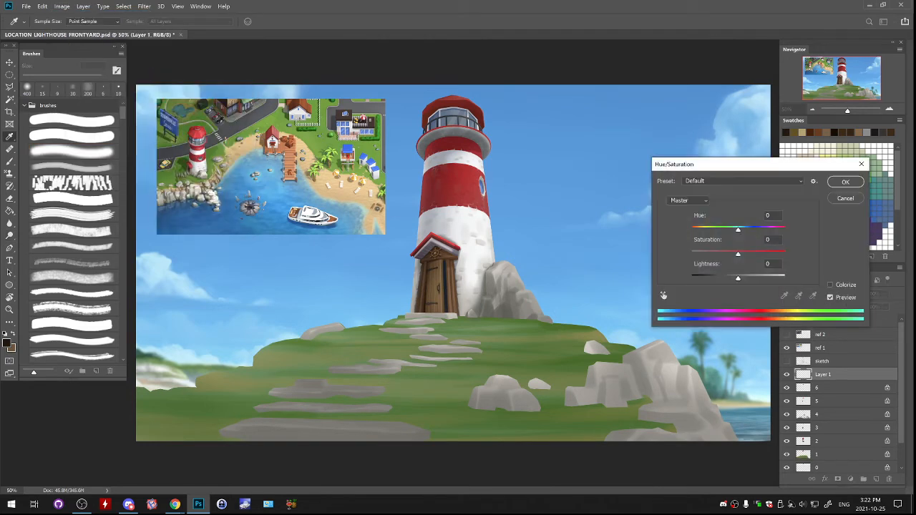
drag(739, 230, 732, 230)
click(845, 182)
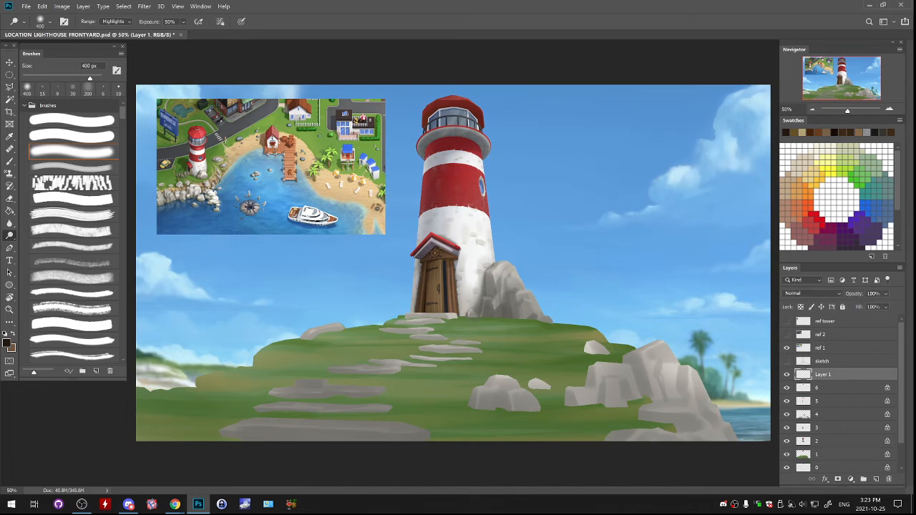
- Identify and select the rocks and stepping stones layer, and set its brightness to -14 and contrast to 55
click(787, 388)
click(787, 388)
click(787, 402)
click(787, 402)
click(787, 415)
click(786, 414)
click(804, 415)
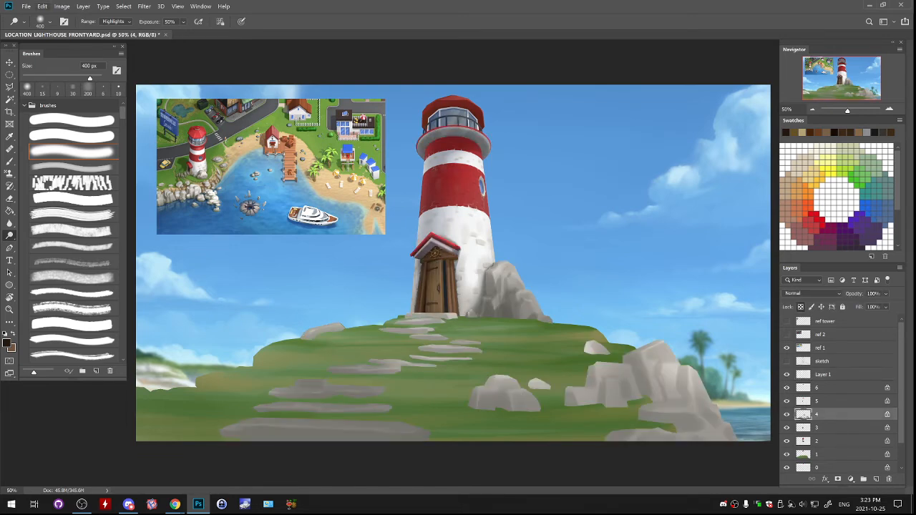
click(61, 6)
mouse_move(81, 24)
click(192, 25)
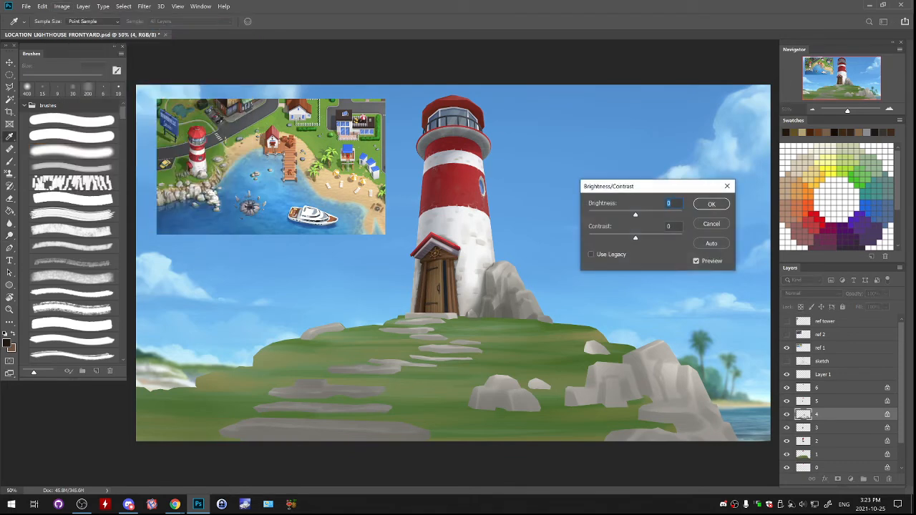
key(Tab)
text(54)
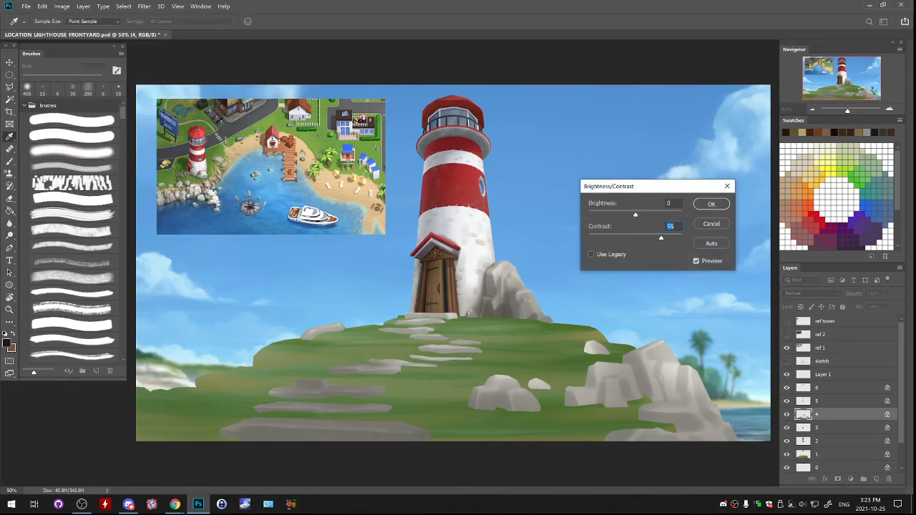
mouse_move(636, 214)
mouse_down()
mouse_move(618, 215)
mouse_move(632, 215)
mouse_up()
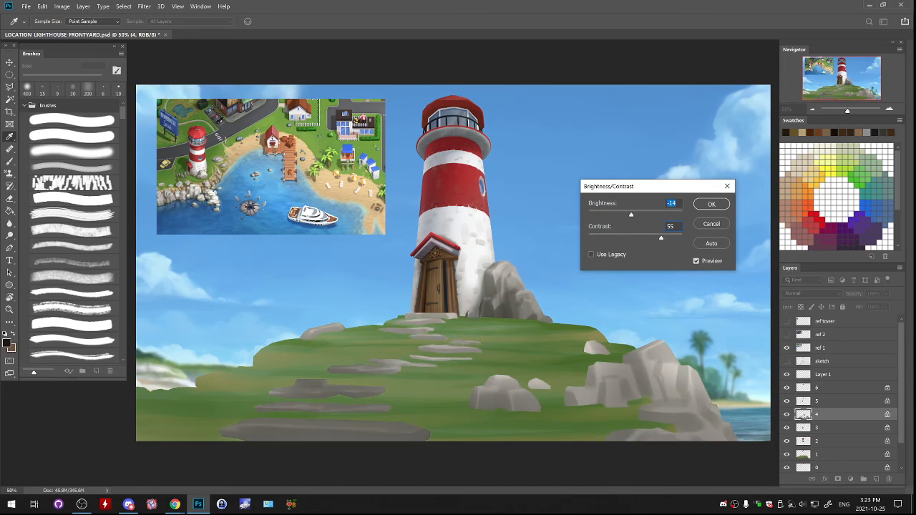
click(712, 204)
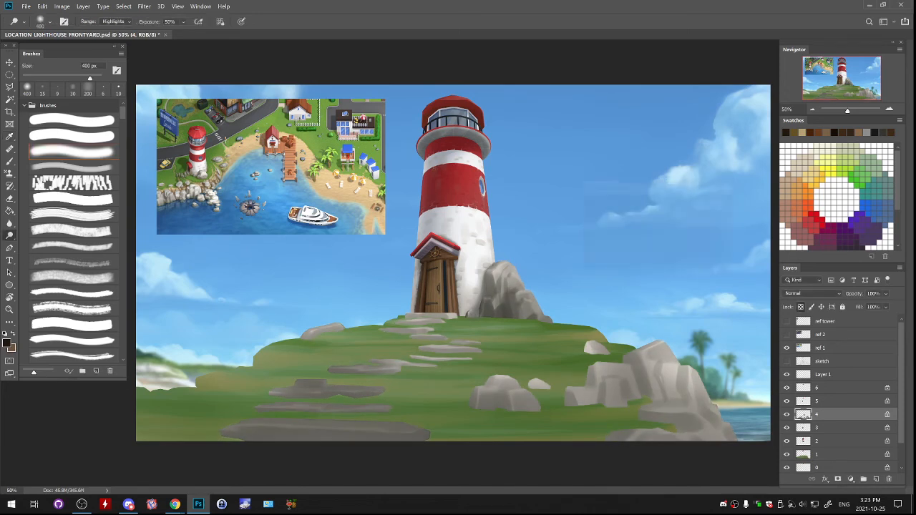
- Compare the scene with and without the rock contrast adjustment, and examine it at several zoom levels
key(ctrl+z)
key(ctrl+shift+z)
click(812, 110)
click(813, 110)
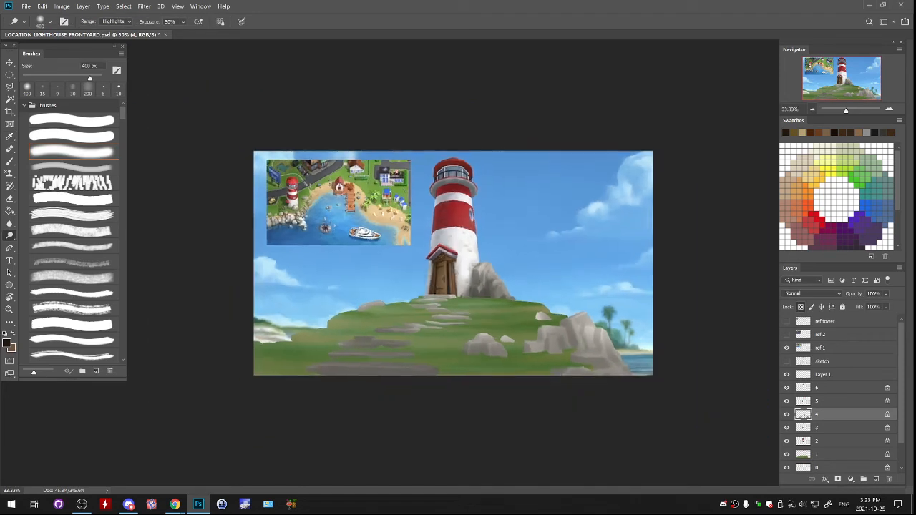
click(813, 110)
click(889, 109)
click(889, 108)
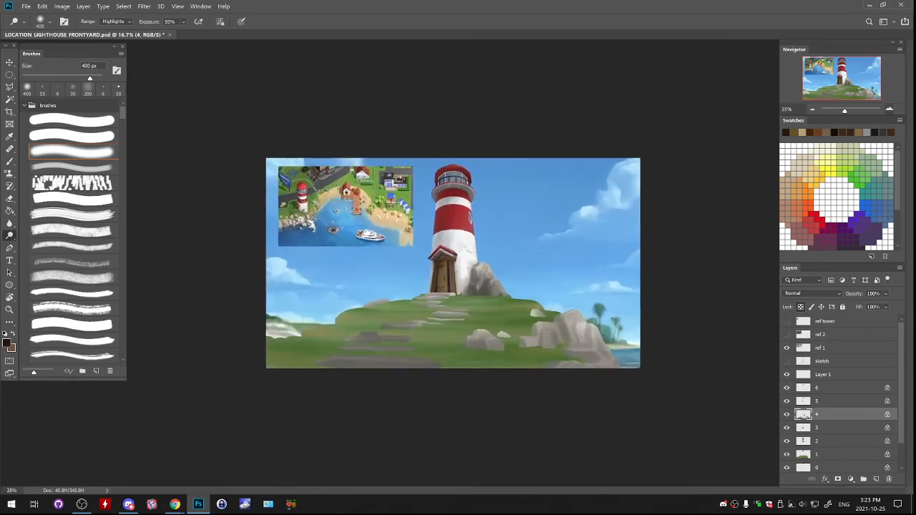
click(889, 109)
click(889, 109)
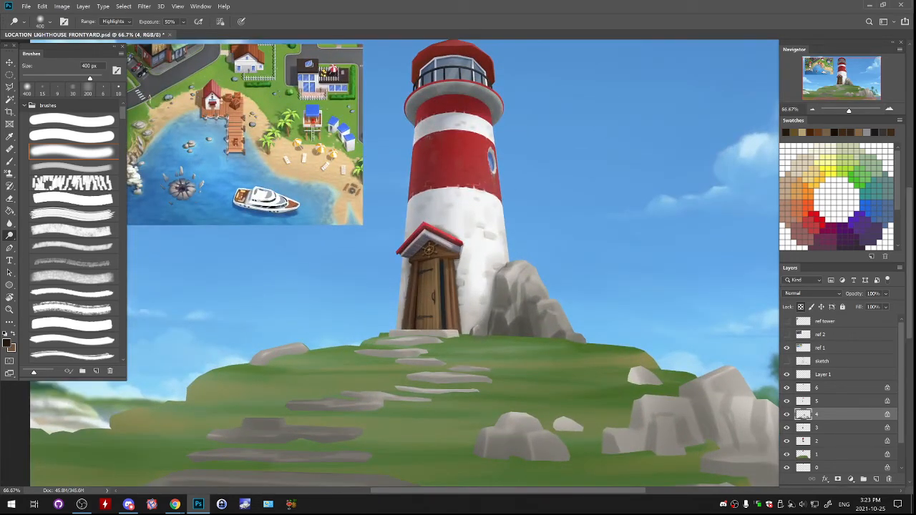
drag(415, 251, 492, 292)
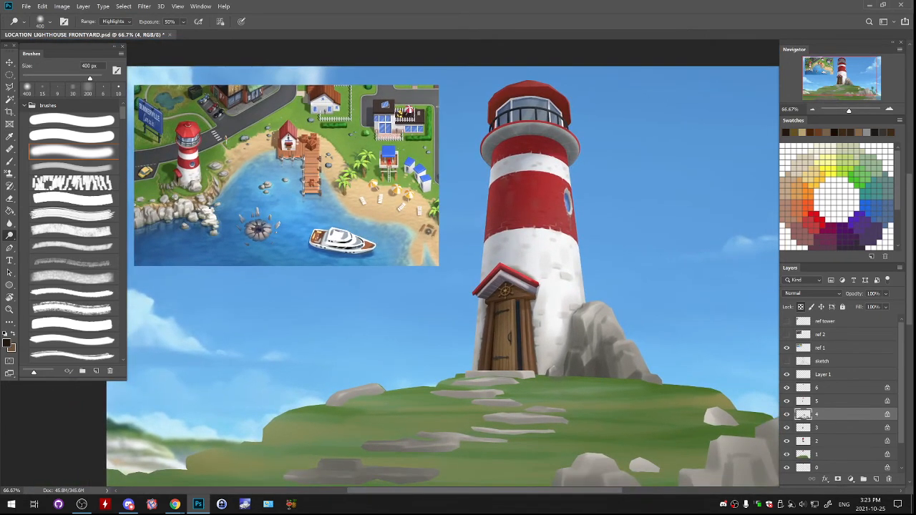
- Try to brighten the lighthouse's red roof on layer 0 with the 400 px Dodge tool, and undo the stroke
scroll(838, 408, down, 2)
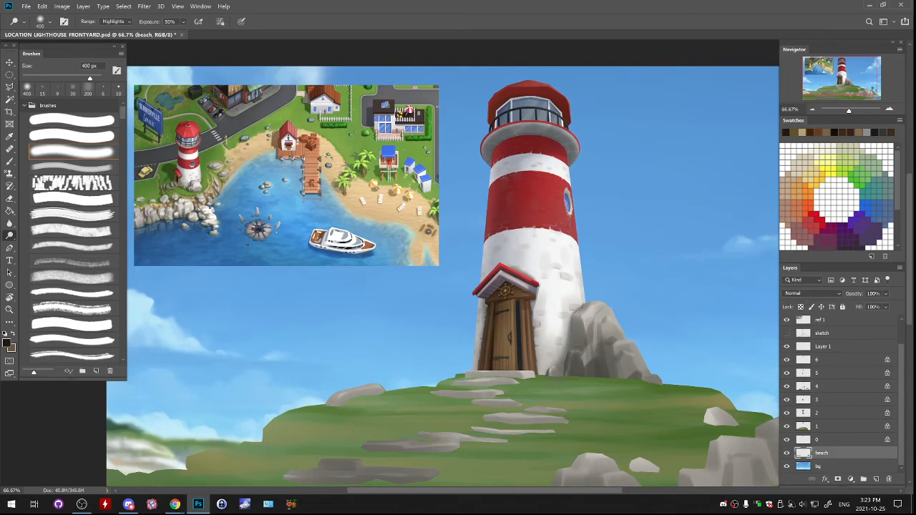
click(831, 441)
drag(444, 286, 429, 350)
key(b)
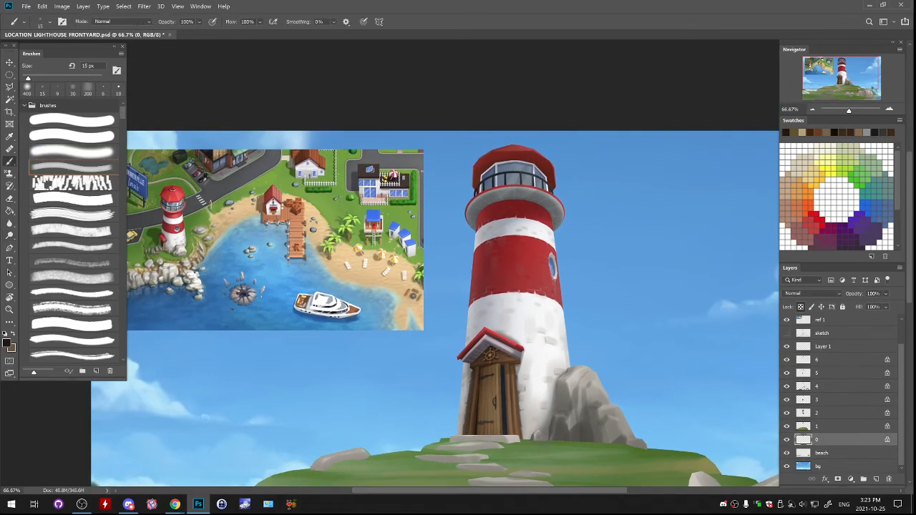
alt+click(505, 340)
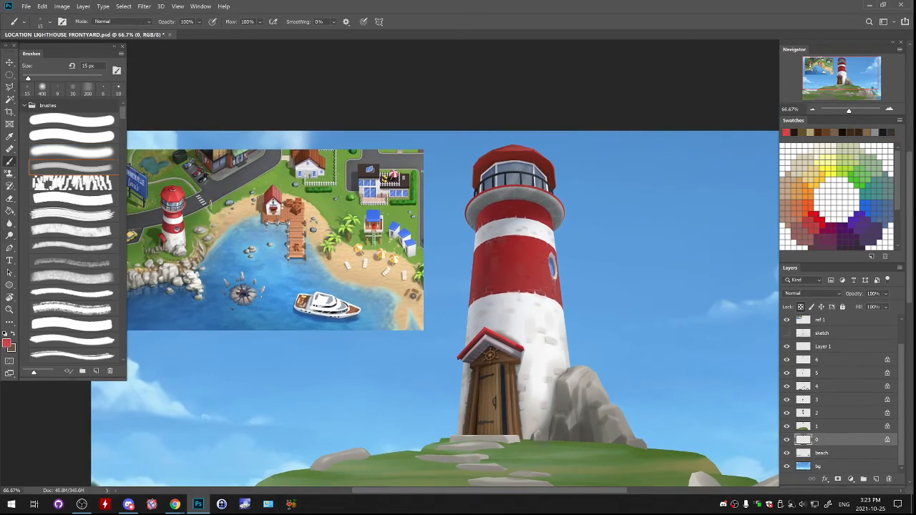
click(71, 151)
key(bracketright)
key(bracketright)
key(bracketright)
key(bracketright)
key(bracketright)
key(bracketright)
key(bracketright)
key(bracketright)
key(bracketright)
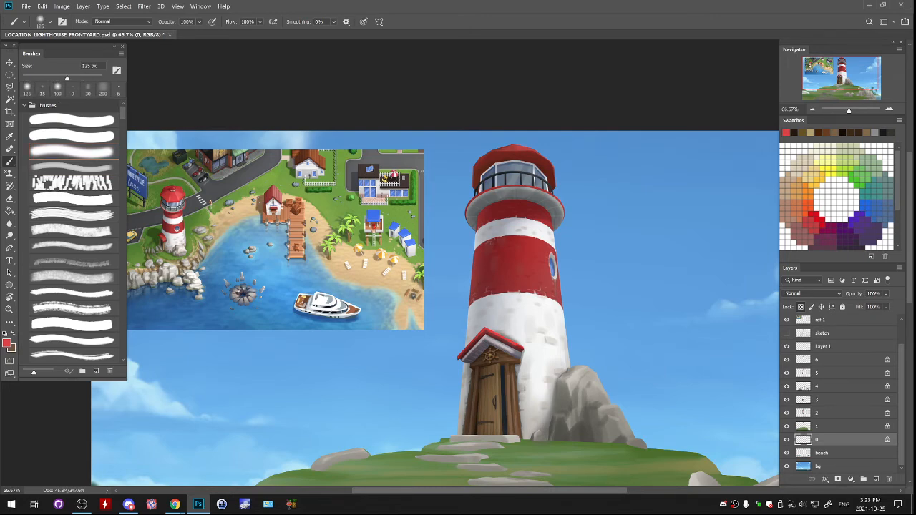
click(9, 235)
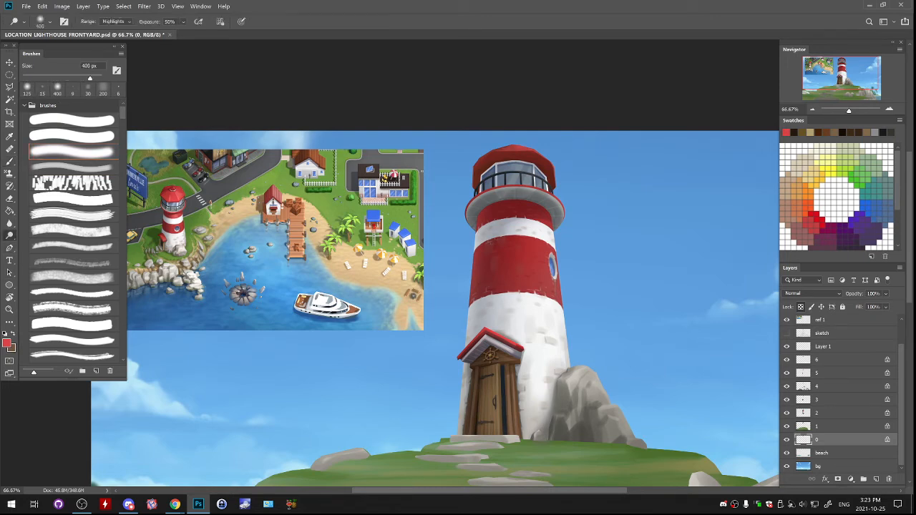
drag(517, 147, 538, 153)
key(ctrl+z)
- Try to brighten the sunlit edge of the tower on layer 2 with the Dodge tool, and undo the stroke
click(787, 373)
click(787, 373)
click(821, 373)
mouse_move(561, 192)
mouse_down()
mouse_move(547, 199)
mouse_move(611, 133)
mouse_move(561, 126)
mouse_up()
key(ctrl+z)
click(820, 413)
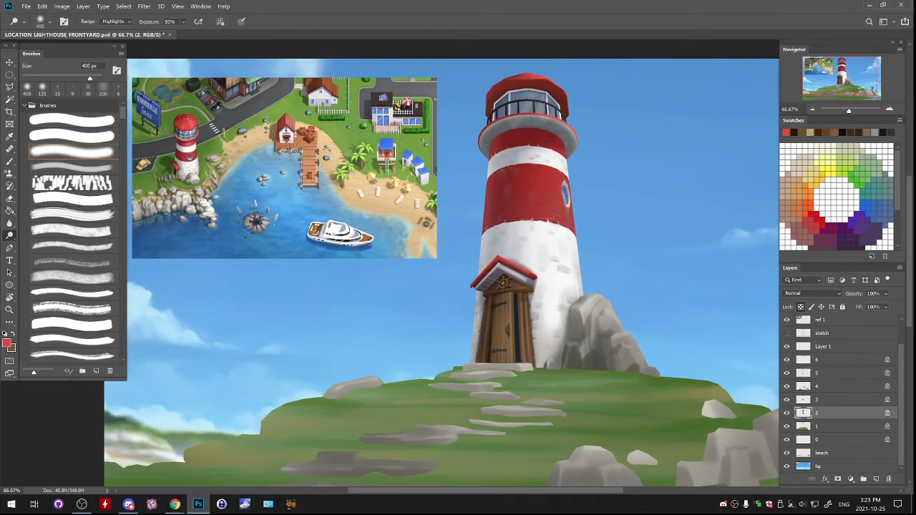
drag(567, 171, 581, 244)
key(ctrl+z)
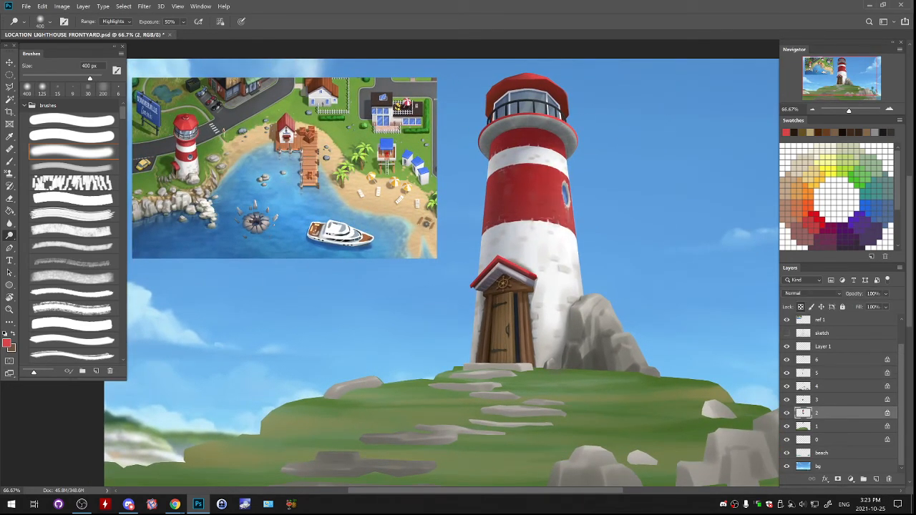
- Examine the lighthouse, path and hill up close and within the whole scene
key(ctrl+minus)
key(ctrl+minus)
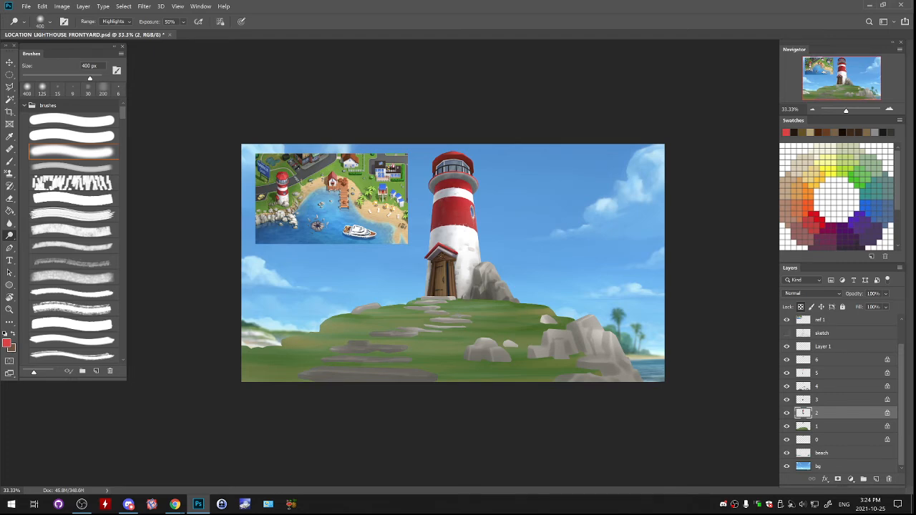
key(ctrl+plus)
key(ctrl+plus)
drag(443, 301, 511, 252)
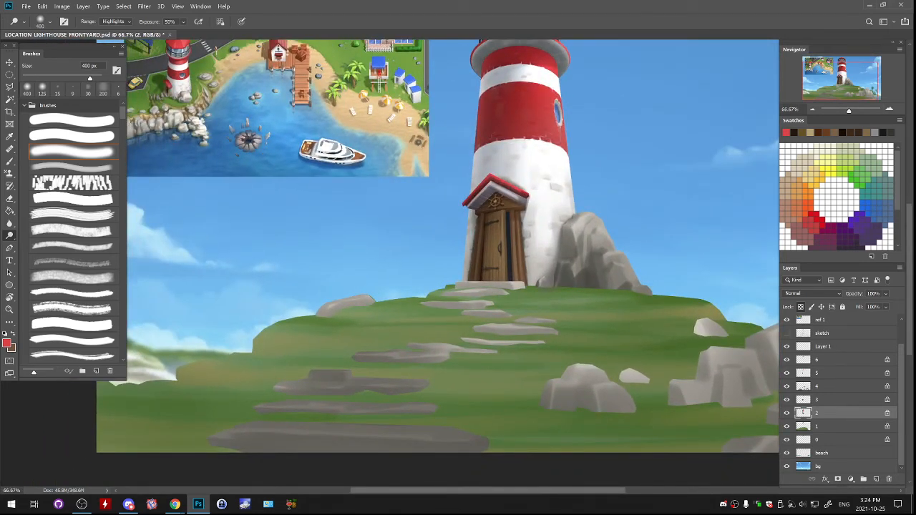
key(ctrl+minus)
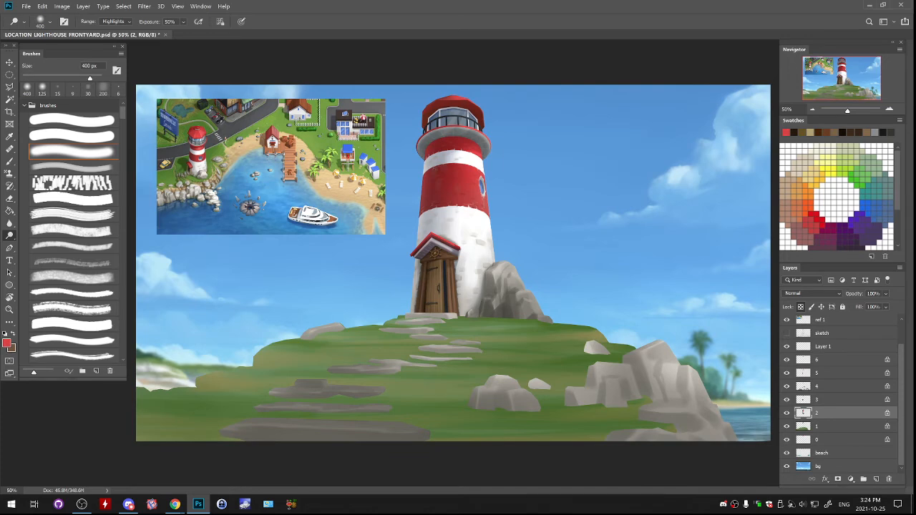
- On the hill layer, paint a sandy tan patch on the hill's right edge with a 200 px textured brush, sampling the reference beach
click(787, 427)
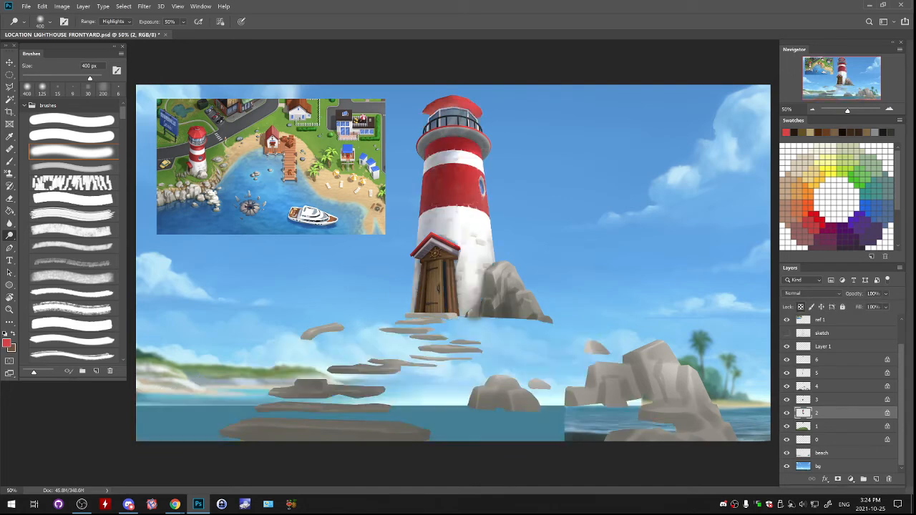
click(787, 427)
click(830, 426)
key(b)
alt+click(446, 372)
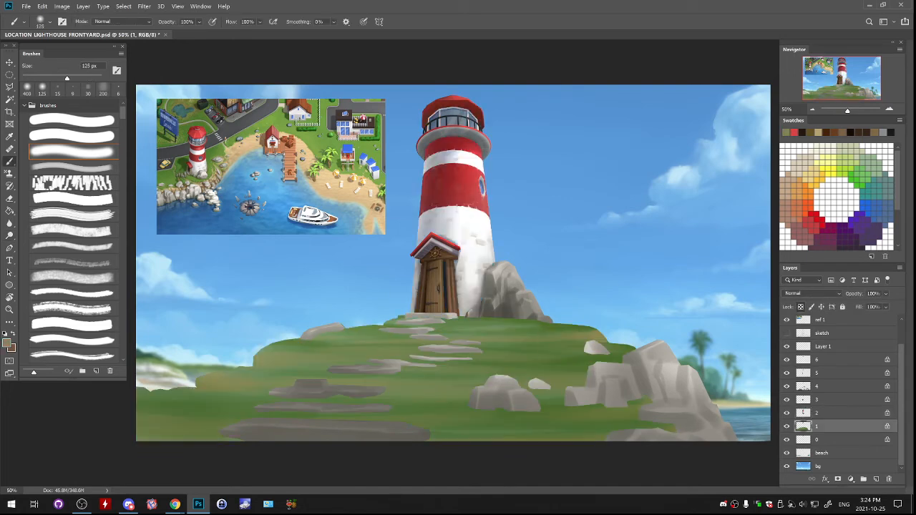
alt+click(330, 175)
click(73, 167)
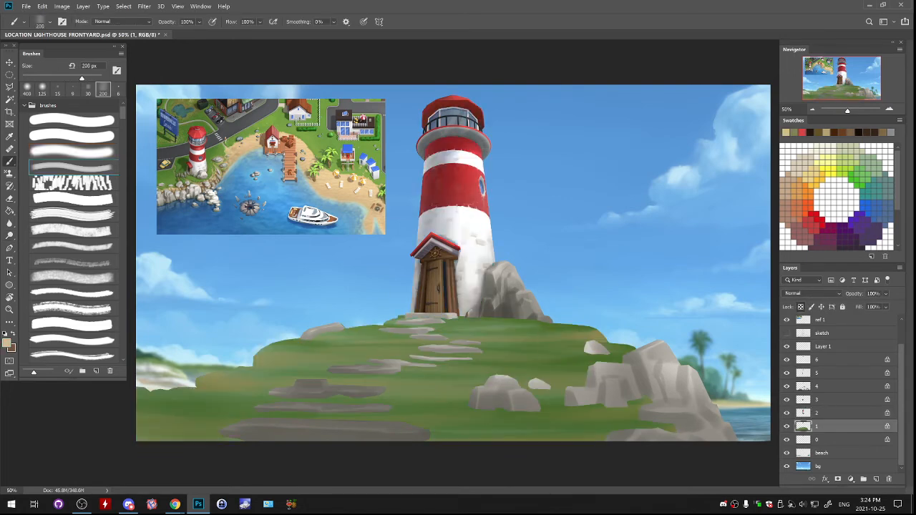
drag(579, 327, 594, 334)
key(ctrl+z)
key(p)
key(b)
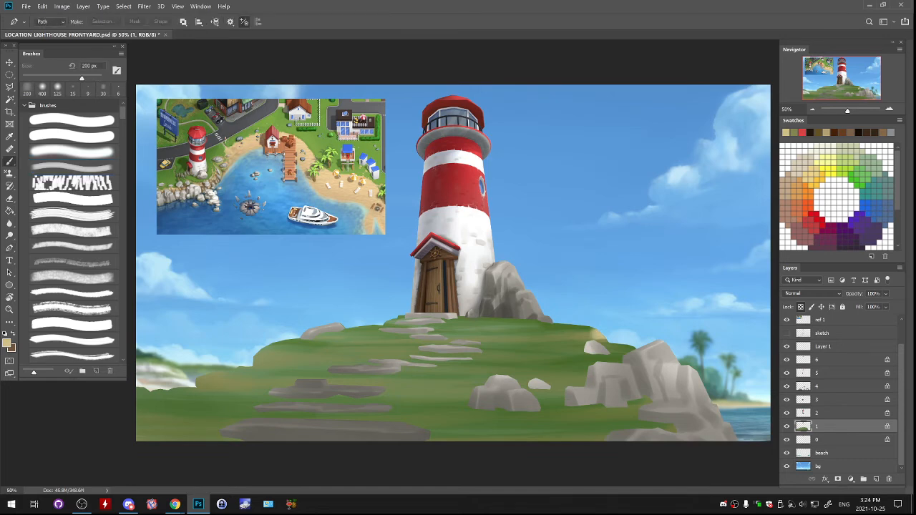
- Extend the sandy patch along the hill's right edge above the small white rock with a 90 px brush
key(ctrl+plus)
key(ctrl+plus)
mouse_move(594, 334)
mouse_down()
mouse_move(446, 222)
mouse_move(453, 206)
mouse_up()
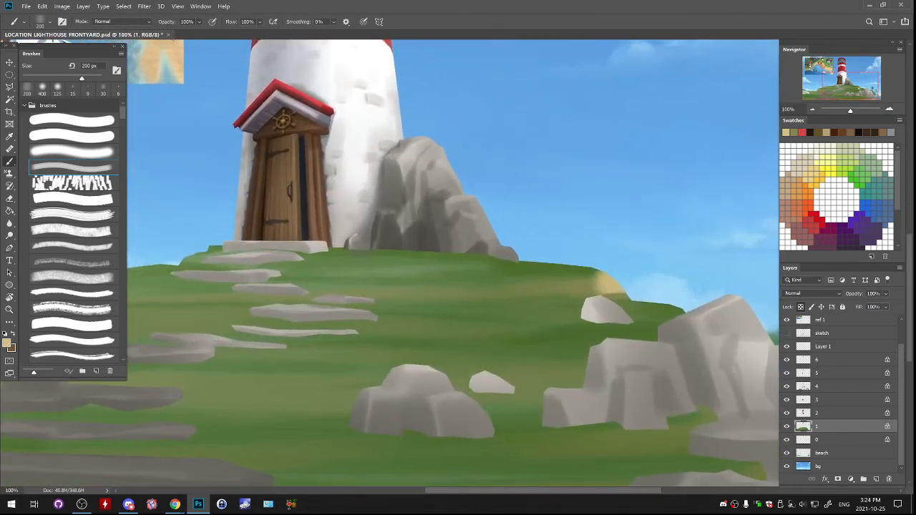
key(bracketleft)
key(bracketleft)
key(bracketleft)
key(bracketleft)
key(bracketleft)
mouse_move(596, 283)
mouse_down()
mouse_move(563, 278)
mouse_move(582, 290)
mouse_move(551, 282)
mouse_move(628, 299)
mouse_up()
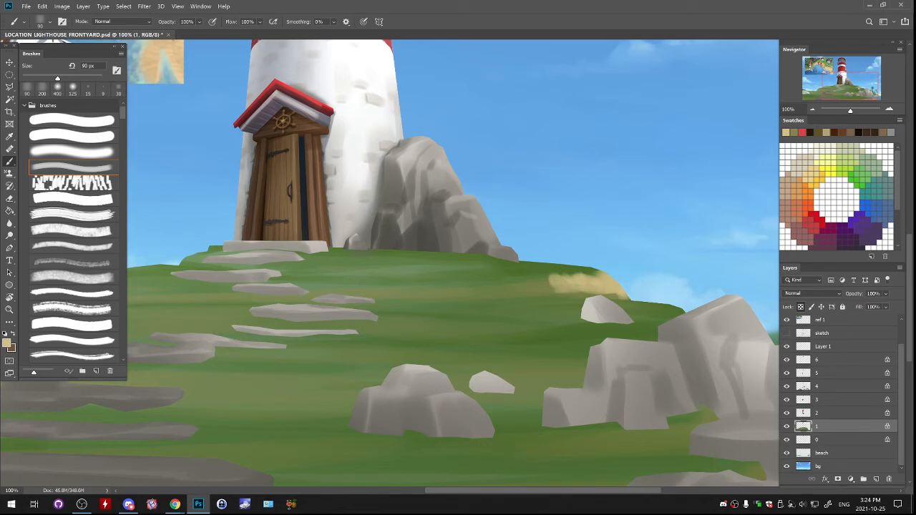
- Undo the unwanted strokes, and paint a small yellowish-green sandy patch beside the large right-hand rocks with a 60 px brush
mouse_move(683, 312)
mouse_down()
mouse_move(646, 319)
mouse_move(658, 312)
mouse_move(647, 320)
mouse_move(654, 329)
mouse_move(637, 328)
mouse_up()
key(ctrl+z)
key(ctrl+z)
alt+click(660, 308)
key(bracketleft)
key(bracketleft)
key(bracketleft)
alt+click(663, 317)
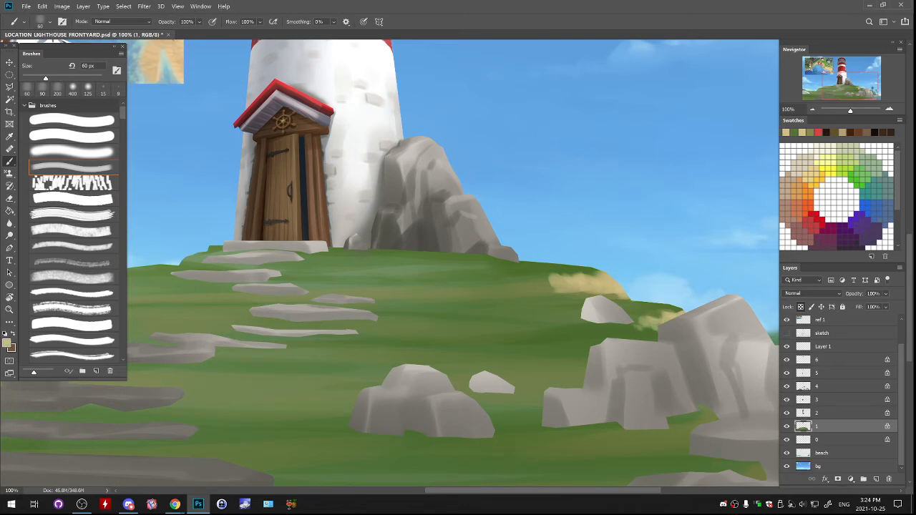
- Add a stroke at the left end of the upper sandy patch, and check it within the whole scene
mouse_move(550, 280)
mouse_down()
mouse_move(524, 285)
mouse_move(536, 292)
mouse_move(527, 293)
mouse_up()
key(ctrl+minus)
key(ctrl+minus)
key(ctrl+minus)
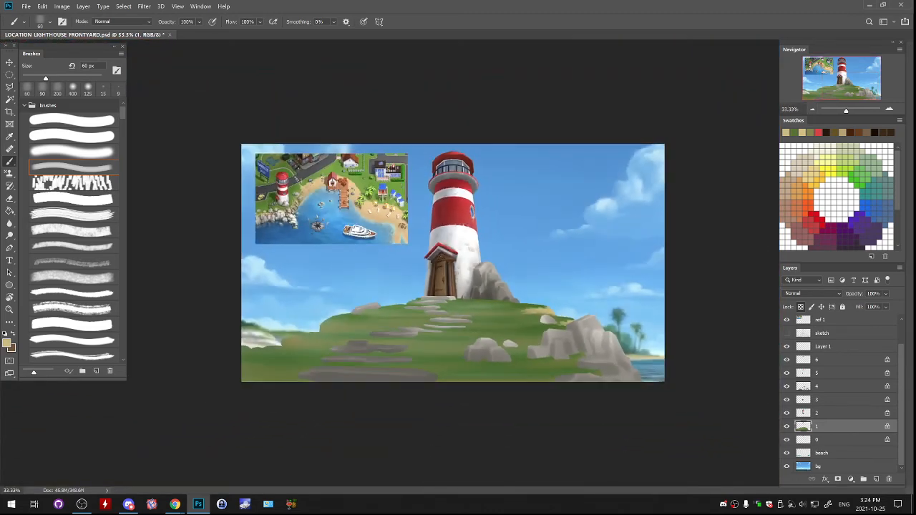
- Extend the upper sandy patch on the hill toward the path with a 125 px brush, sampling a muted sandy tone from the reference
key(ctrl+plus)
key(ctrl+plus)
drag(315, 230, 685, 334)
alt+click(488, 265)
alt+click(487, 265)
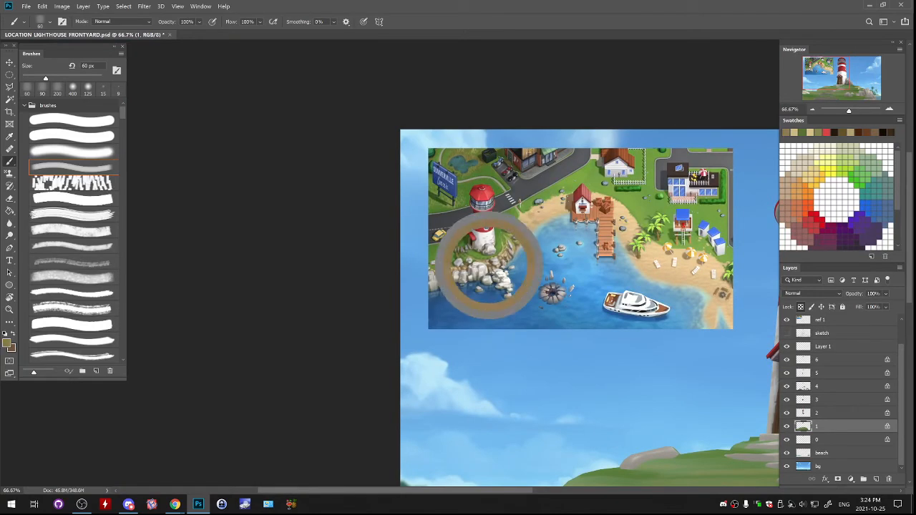
click(812, 294)
click(802, 265)
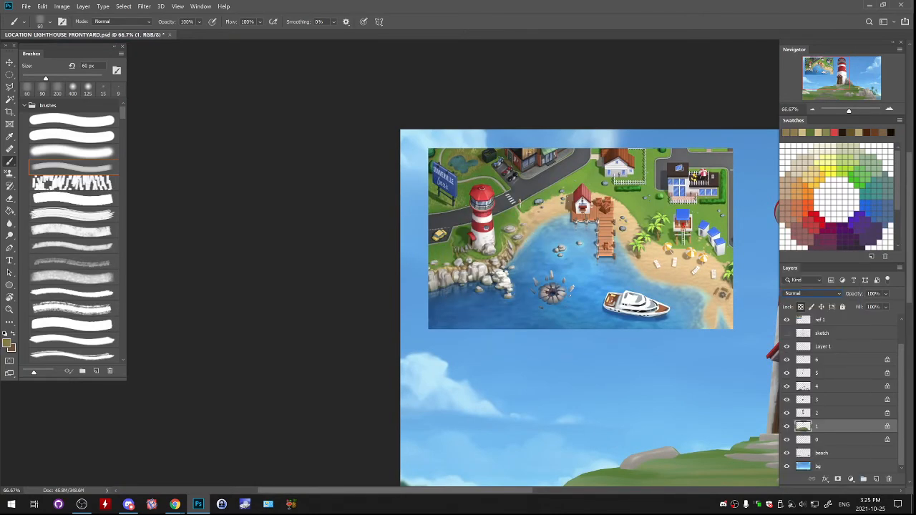
drag(702, 372, 289, 202)
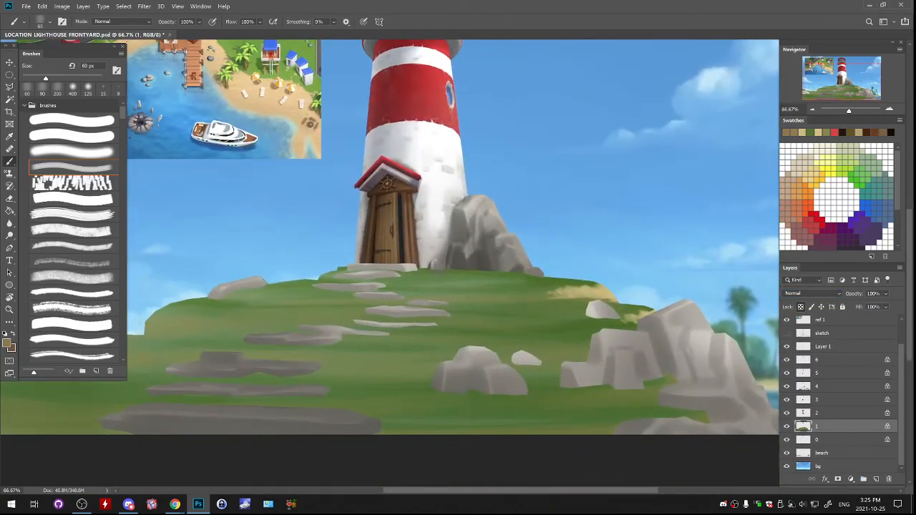
key(bracketright)
key(bracketright)
key(bracketright)
key(bracketright)
key(bracketright)
drag(574, 294, 603, 297)
key(ctrl+z)
drag(563, 294, 581, 294)
key(ctrl+z)
alt+click(557, 293)
drag(513, 292, 535, 288)
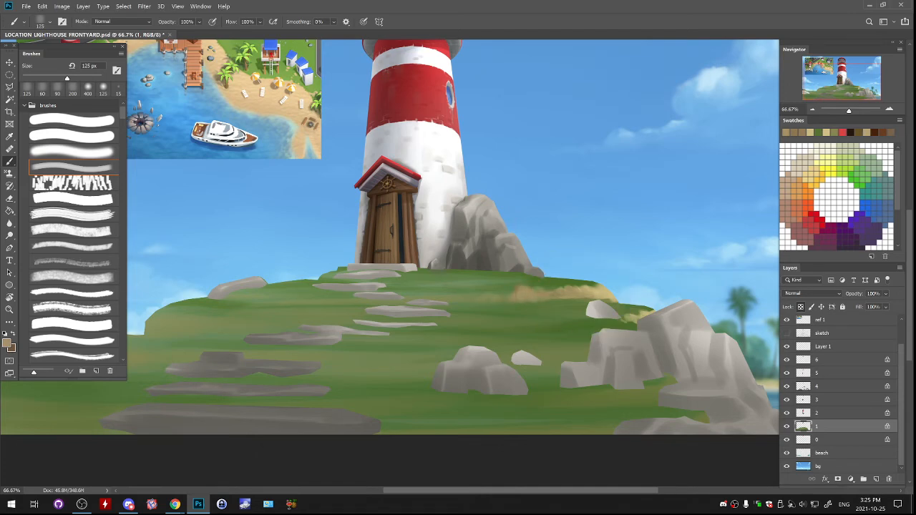
- Paint a thin sandy streak on the grass beside the upper stepping stones with an 80 px brush, and refine its lower edge with grass green
key(bracketleft)
key(bracketleft)
key(bracketleft)
drag(434, 286, 425, 286)
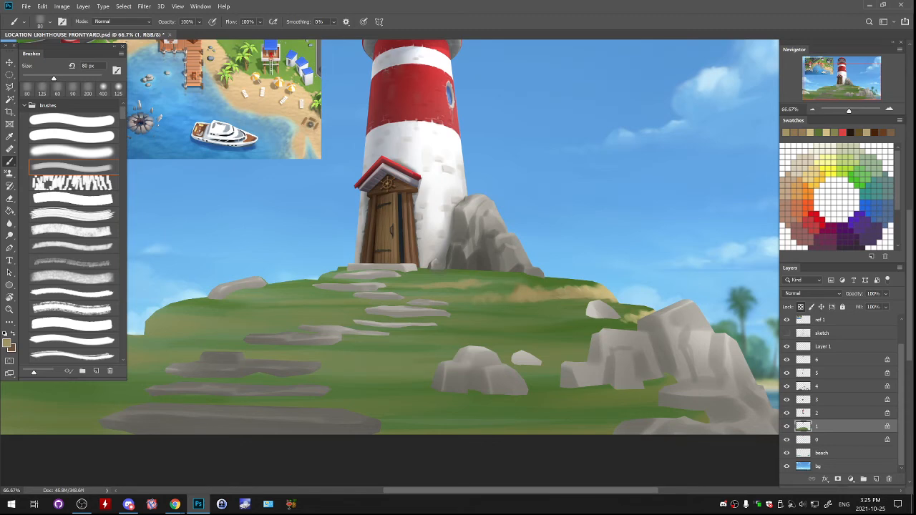
drag(470, 301, 461, 302)
alt+click(462, 302)
alt+click(458, 304)
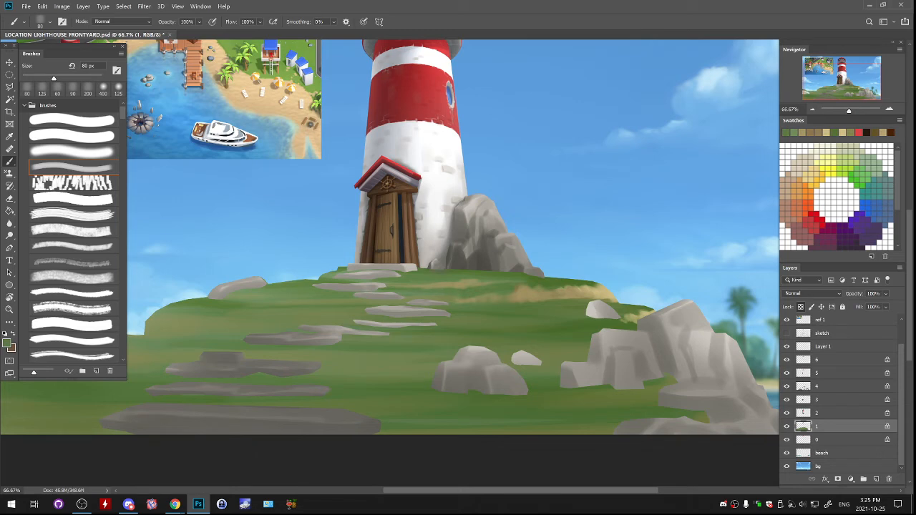
- Set the brush colour to dark green 264719 and paint grass shading along the hilltop around the upper stepping stones
click(6, 343)
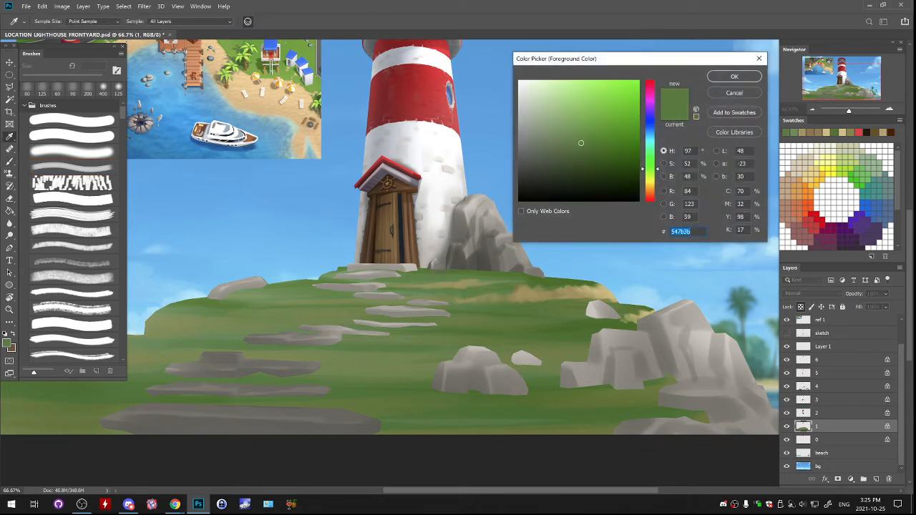
text(264719)
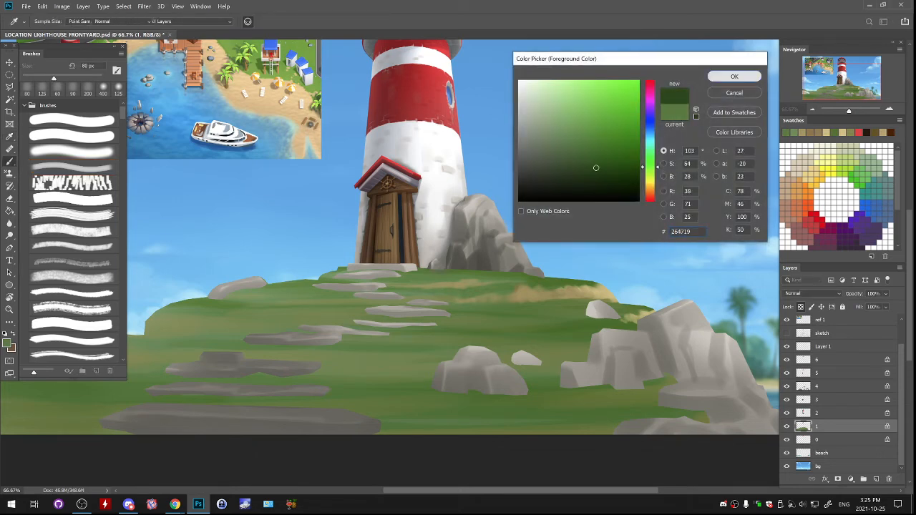
key(Return)
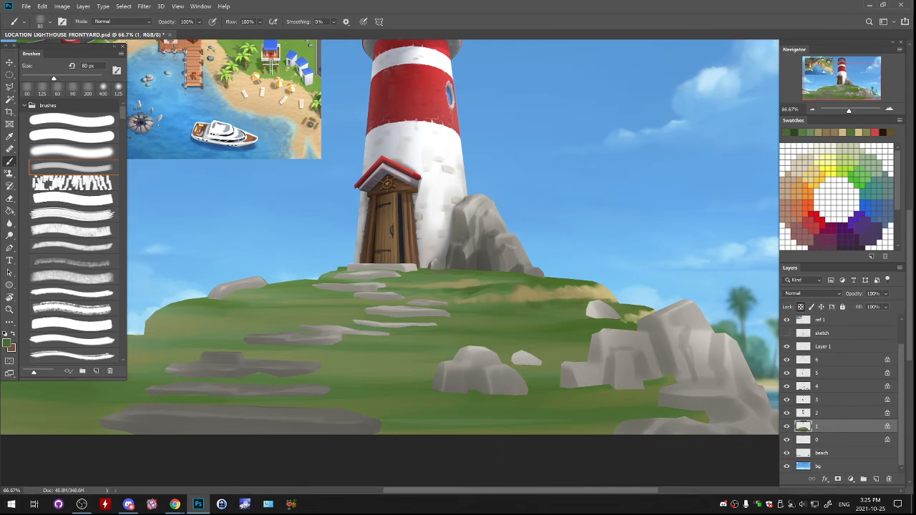
mouse_move(413, 285)
mouse_down()
mouse_move(476, 224)
mouse_move(459, 231)
mouse_move(481, 234)
mouse_up()
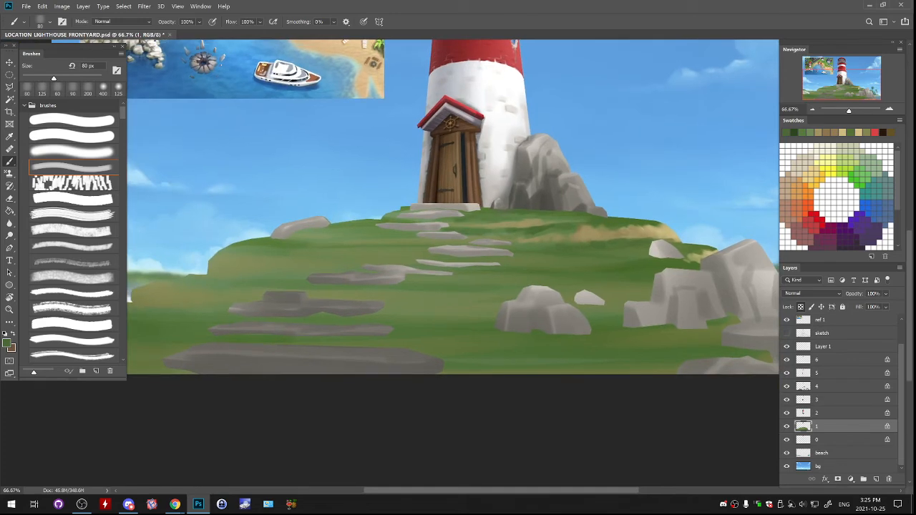
drag(374, 223, 350, 228)
mouse_move(407, 211)
mouse_down()
mouse_move(389, 221)
mouse_move(410, 212)
mouse_up()
mouse_move(310, 234)
mouse_down()
mouse_move(292, 236)
mouse_move(371, 232)
mouse_up()
key(ctrl+z)
mouse_move(467, 225)
mouse_down()
mouse_move(328, 242)
mouse_move(347, 240)
mouse_up()
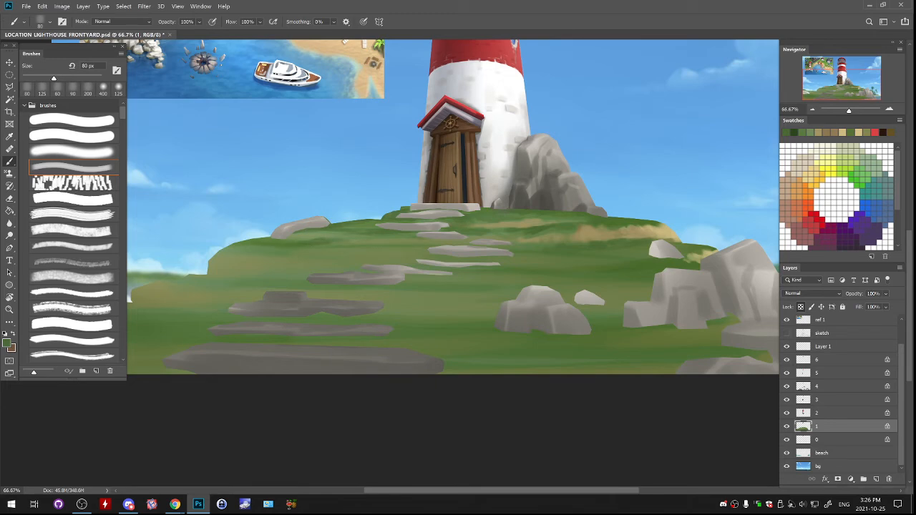
mouse_move(432, 239)
mouse_down()
mouse_move(391, 239)
mouse_move(426, 304)
mouse_move(434, 349)
mouse_move(427, 261)
mouse_move(414, 252)
mouse_up()
- Sample the sandy colour from the hill and paint a thin sandy streak beside the small white rock
alt+click(592, 235)
drag(625, 262, 686, 262)
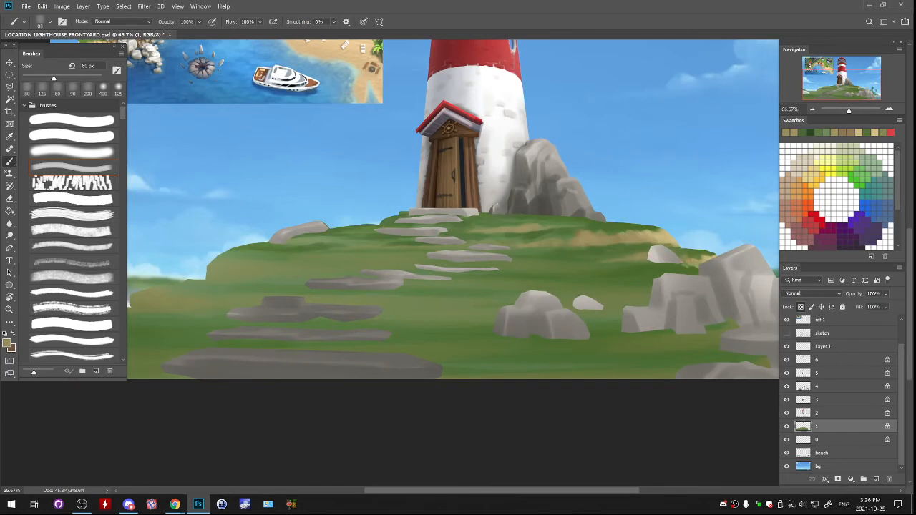
drag(544, 243, 608, 371)
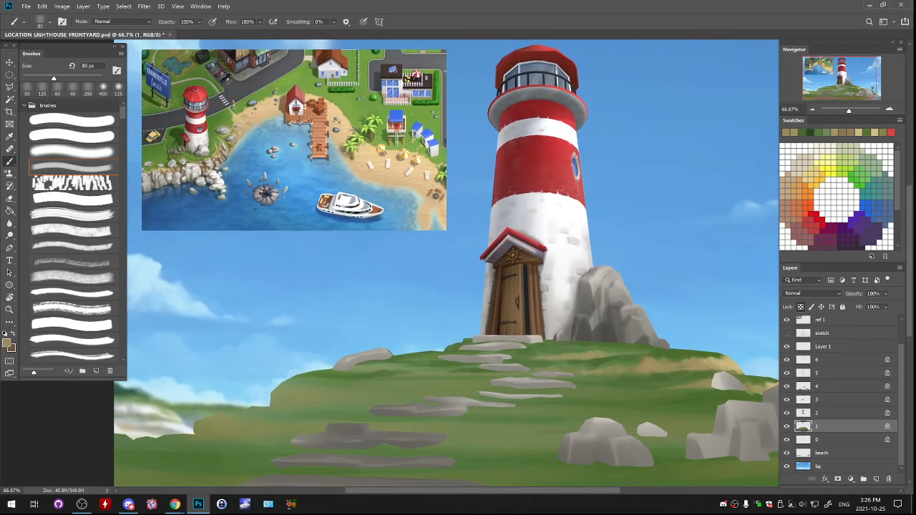
- On layer 4, darken the lighthouse-side edge of the large rock with a dark grey-brown 80 px brush, undoing the first stroke
key(ctrl+plus)
drag(565, 293, 316, 232)
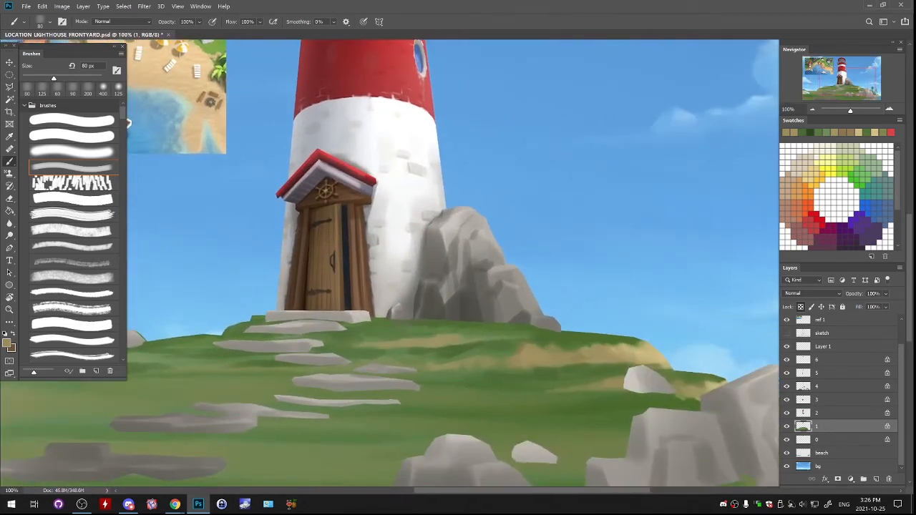
drag(401, 308, 470, 237)
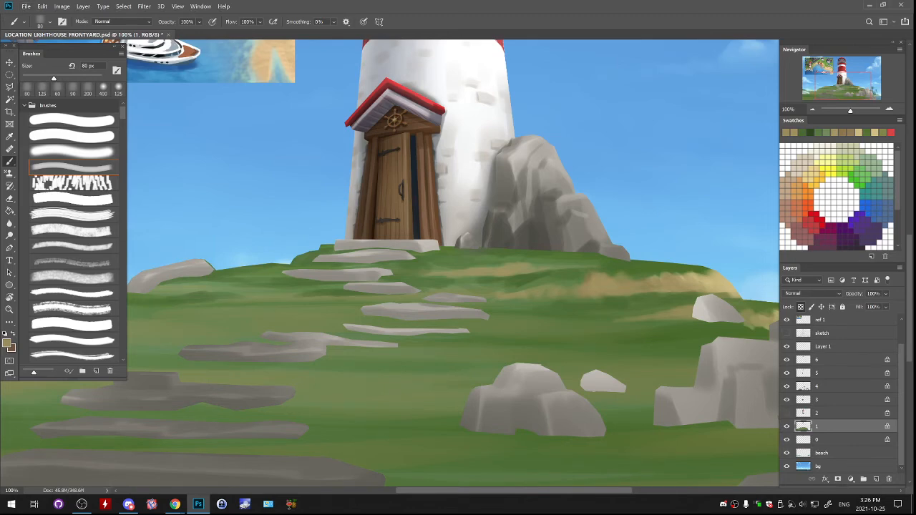
click(787, 413)
click(787, 413)
click(787, 413)
click(826, 413)
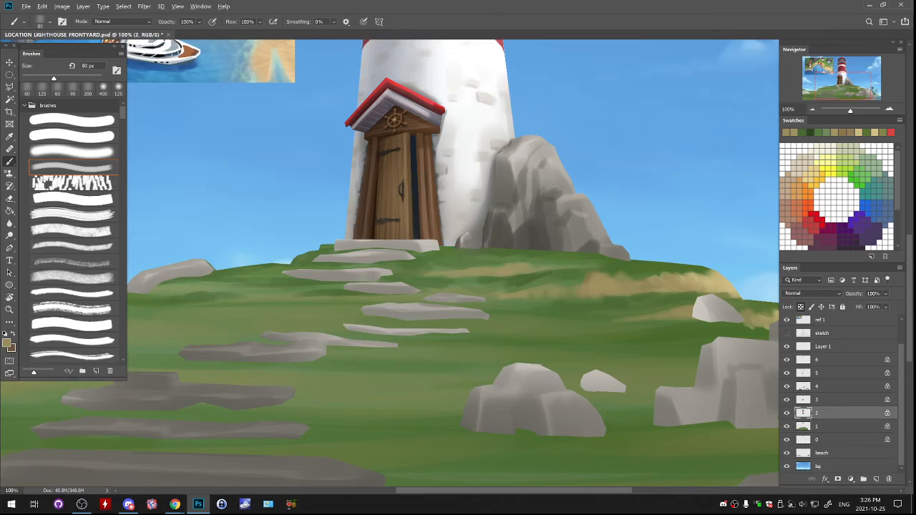
click(827, 386)
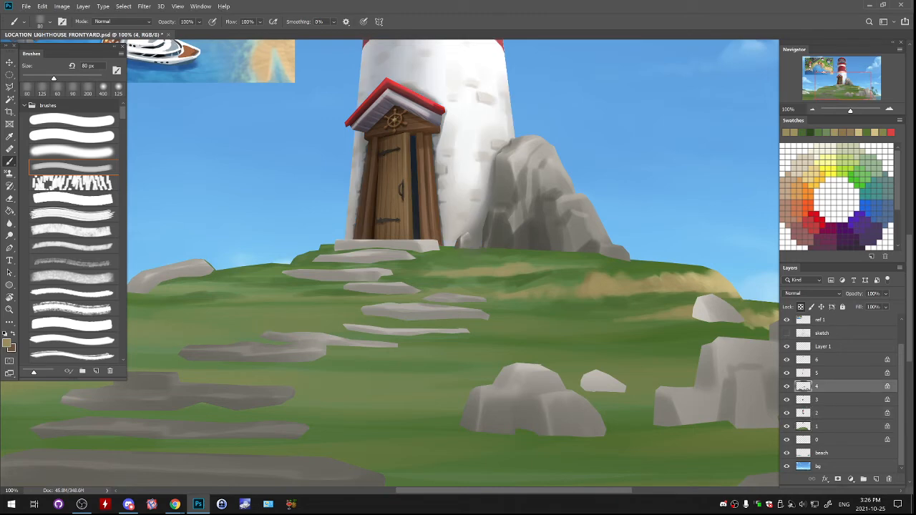
alt+click(499, 187)
drag(502, 166, 499, 194)
key(ctrl+z)
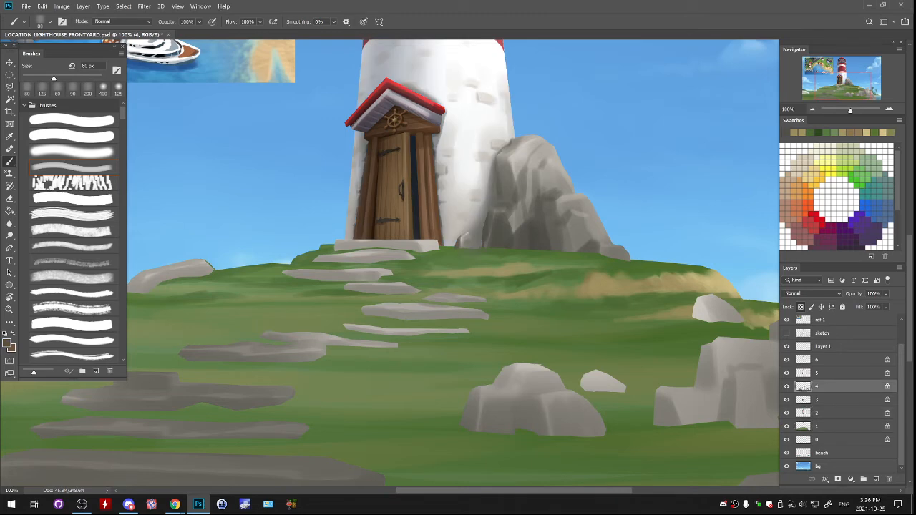
drag(501, 159, 498, 182)
drag(505, 148, 507, 154)
drag(492, 222, 499, 182)
- Examine the shaded rock, the stone path and the sandy hill up close and within the whole scene
mouse_move(476, 193)
mouse_down()
mouse_move(471, 203)
mouse_move(480, 206)
mouse_move(365, 257)
mouse_move(419, 135)
mouse_move(404, 250)
mouse_move(463, 323)
mouse_up()
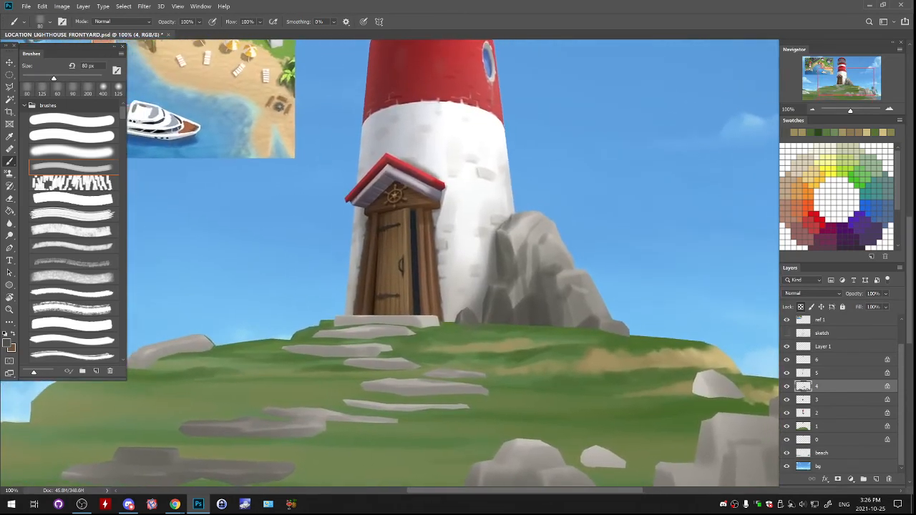
drag(416, 247, 531, 207)
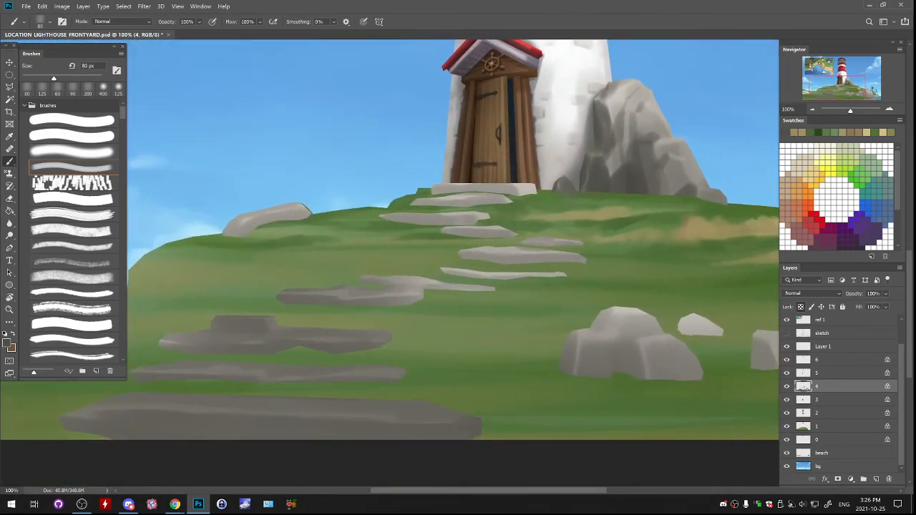
key(ctrl+minus)
key(ctrl+minus)
key(ctrl+minus)
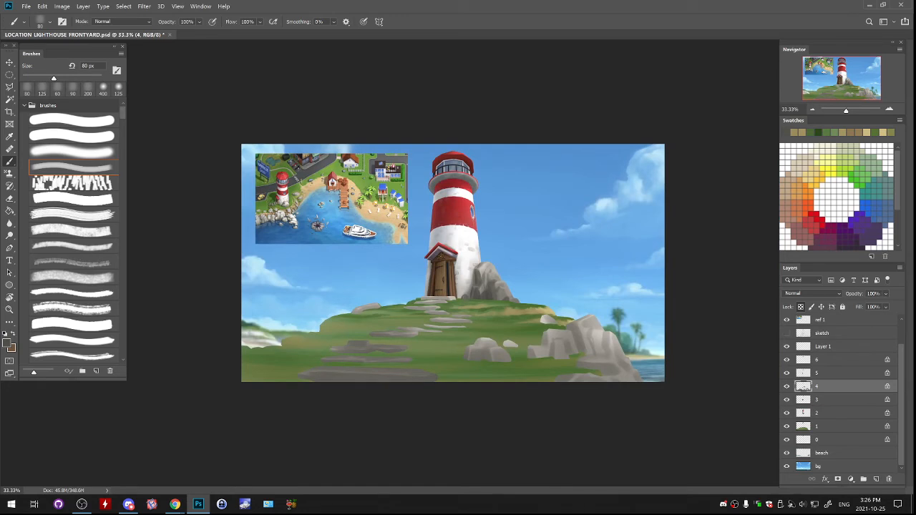
scroll(842, 394, up, 1)
key(ctrl+plus)
key(ctrl+plus)
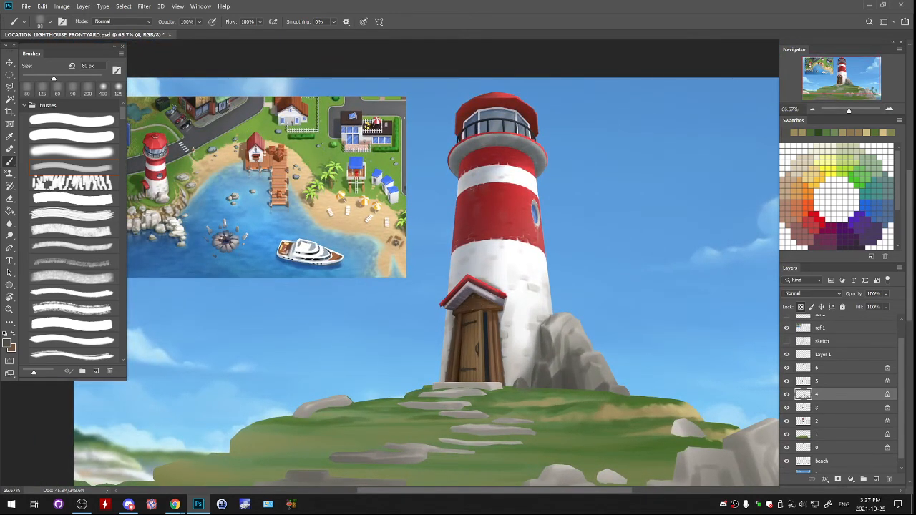
- Identify what Layer 1 contains and merge it down into layer 6
click(786, 355)
click(834, 368)
click(834, 355)
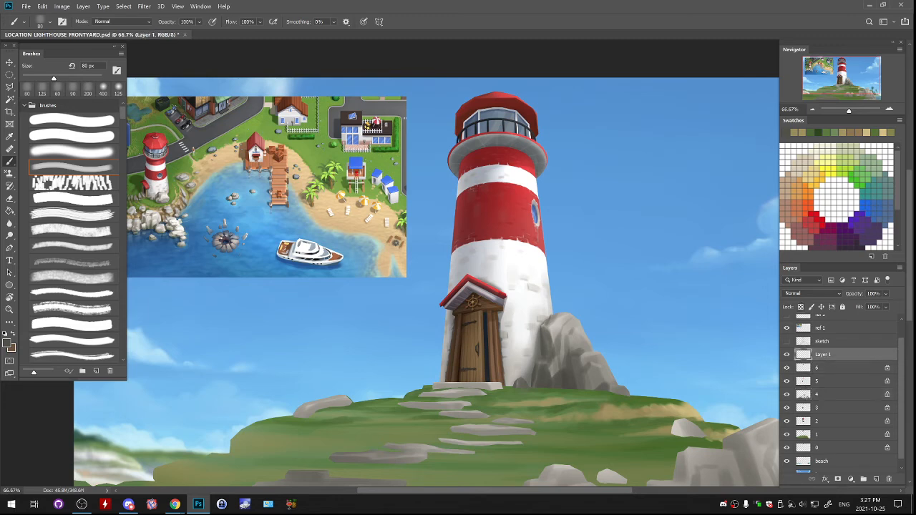
key(ctrl+e)
- Duplicate layers 0 through 6 and merge the copies into a single layer
shift+click(835, 441)
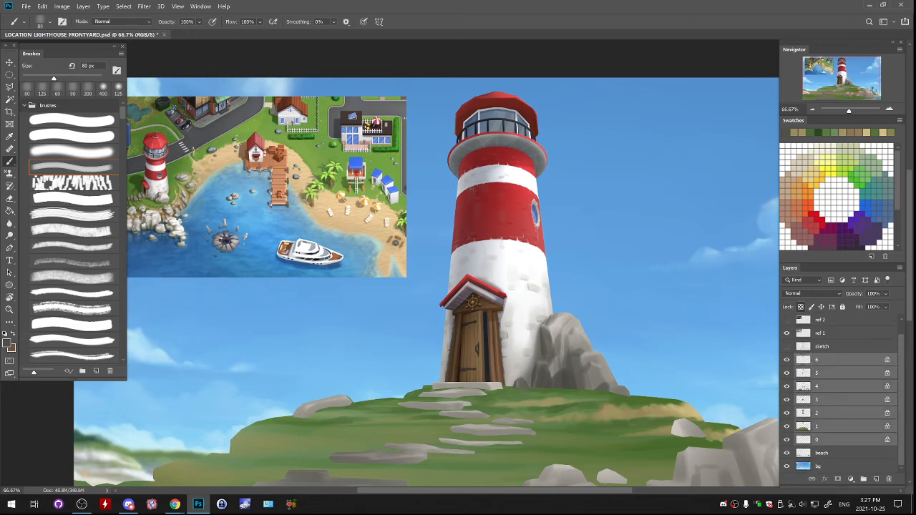
right_click(834, 407)
click(812, 55)
key(Return)
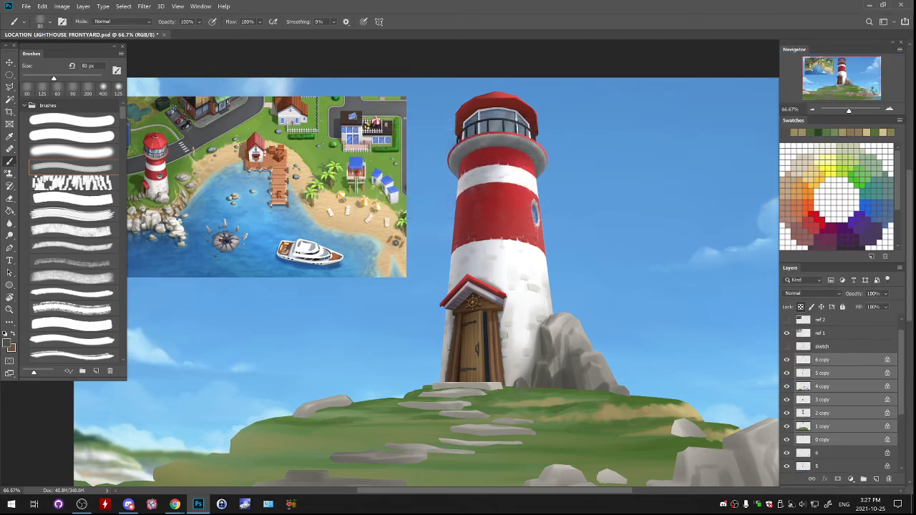
key(ctrl+e)
- Load the merged copy's outline as a selection and add a new empty layer above it
right_click(803, 360)
click(824, 200)
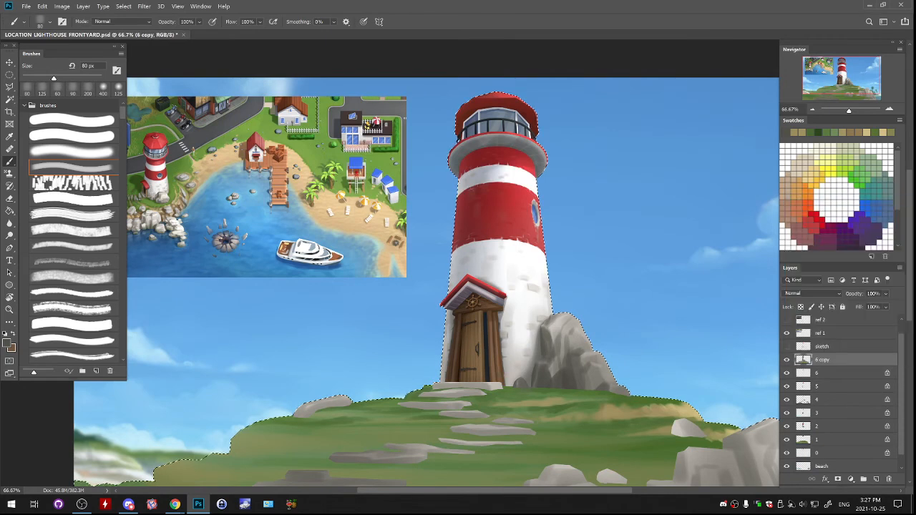
click(876, 480)
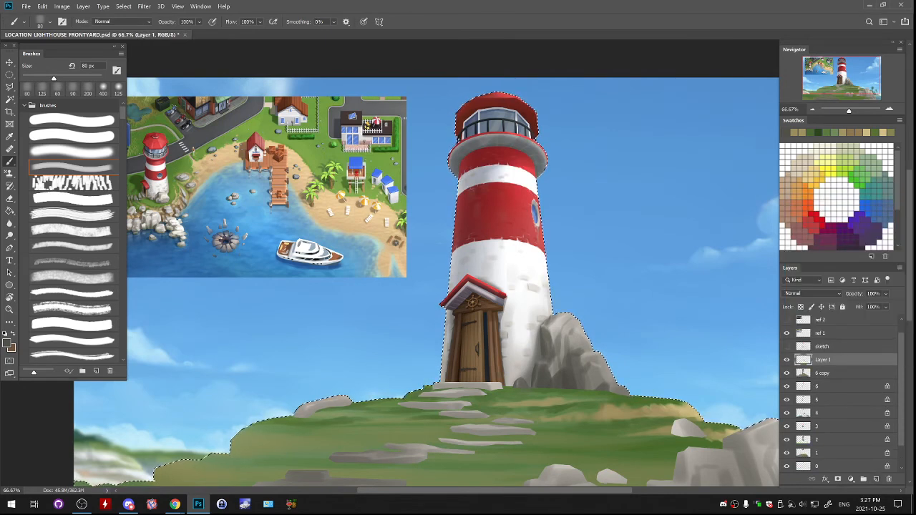
- Brush a pale blue haze over the lighthouse top with a soft 1400 px brush inside the selection, undo the excess stroke, and deselect
key(ctrl+minus)
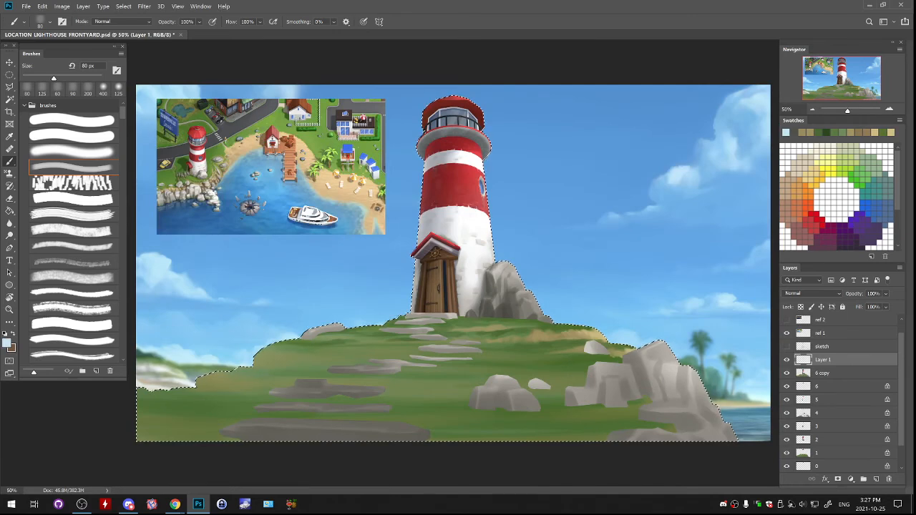
click(72, 151)
drag(38, 78, 96, 78)
mouse_move(394, 114)
mouse_down()
mouse_move(493, 93)
mouse_move(588, 116)
mouse_up()
key(ctrl+z)
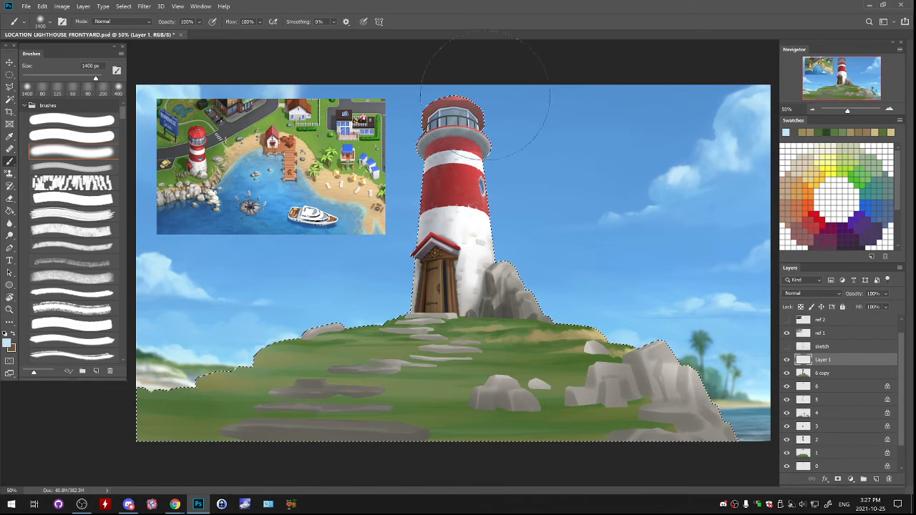
key(ctrl+d)
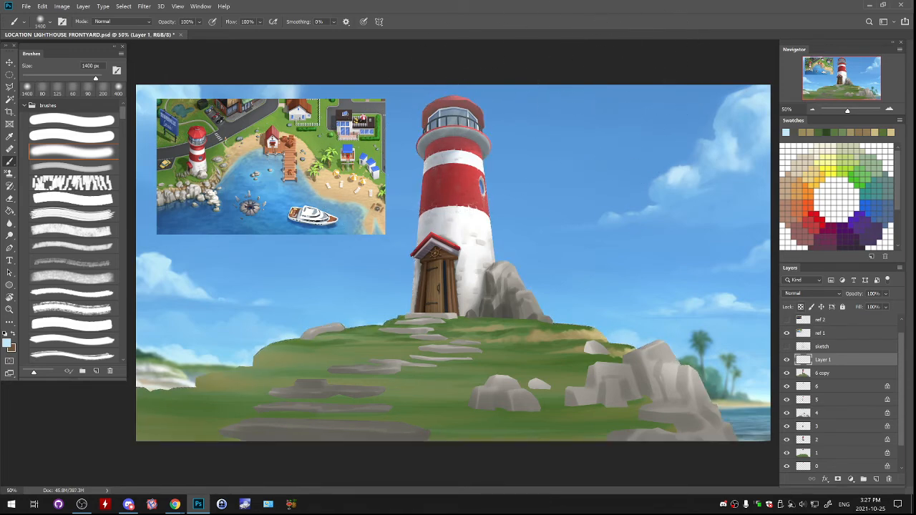
- Compare the scene with and without the haze on Layer 1, and delete the merged 6 copy layer
click(787, 360)
click(787, 360)
click(824, 373)
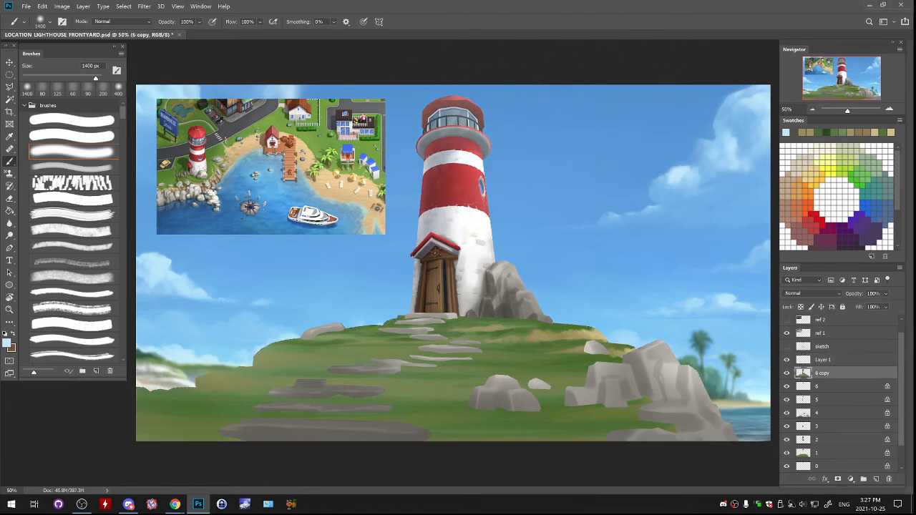
key(Delete)
- Try erasing over the lighthouse top on layer 6 with a soft eraser, unlock that layer's transparent pixels, and check its content
key(e)
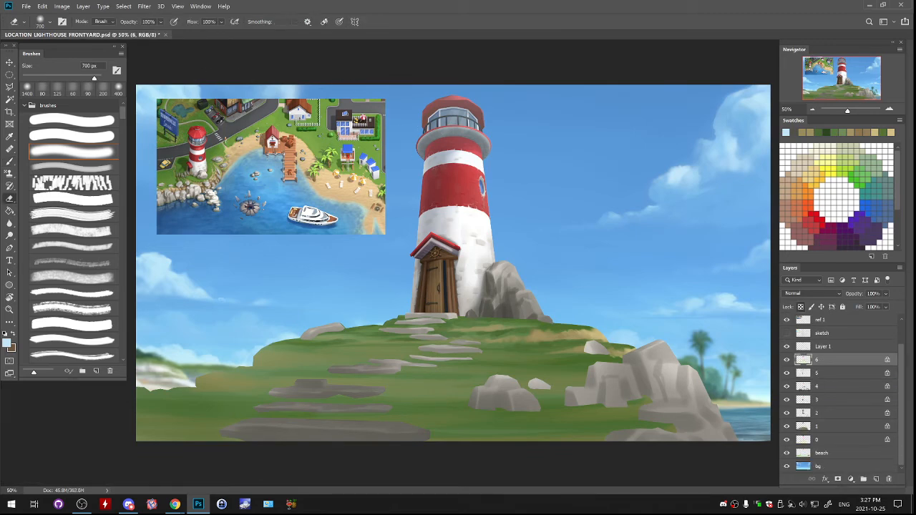
key([)
key([)
key([)
key([)
key([)
key([)
key([)
key([)
key([)
key([)
key([)
key([)
key([)
key([)
key([)
key([)
key([)
key([)
key([)
key(])
key(])
key(])
key(])
key(])
key(])
key(])
key(])
key(])
key(])
key(])
key(])
drag(438, 130, 470, 130)
key(/)
click(787, 360)
click(787, 360)
click(787, 360)
click(787, 360)
- Erase part of the haze on Layer 1 around the lighthouse's upper tower with a soft 700 px eraser, and reduce the eraser to 600 px
key(alt+bracketright)
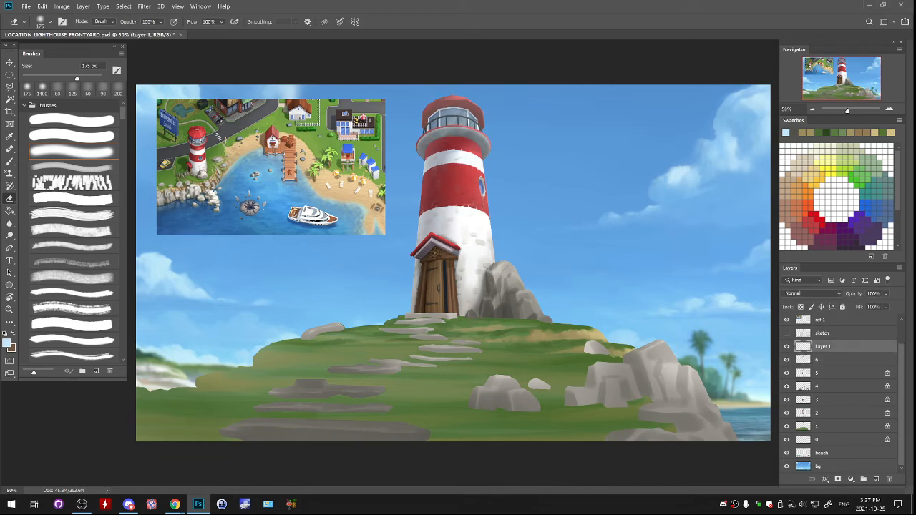
key(bracketright)
key(bracketright)
key(bracketright)
key(bracketright)
key(bracketright)
drag(457, 138, 481, 164)
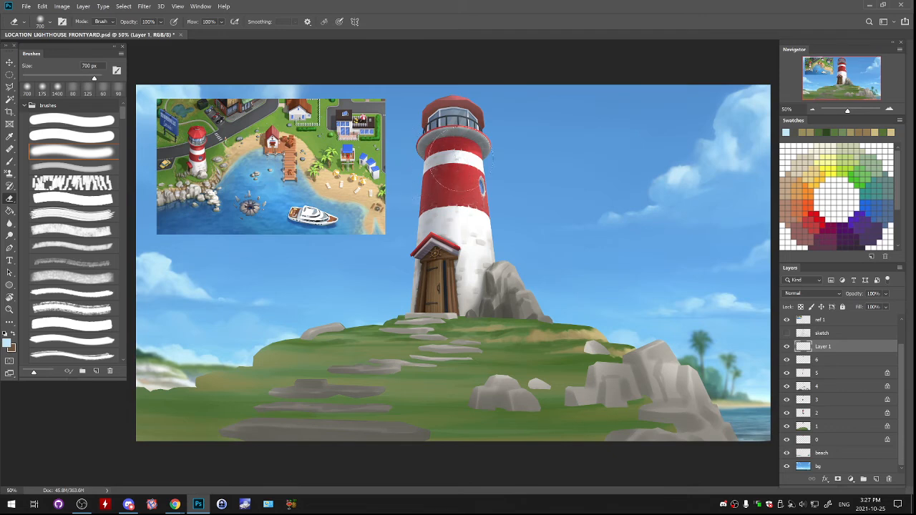
key(bracketleft)
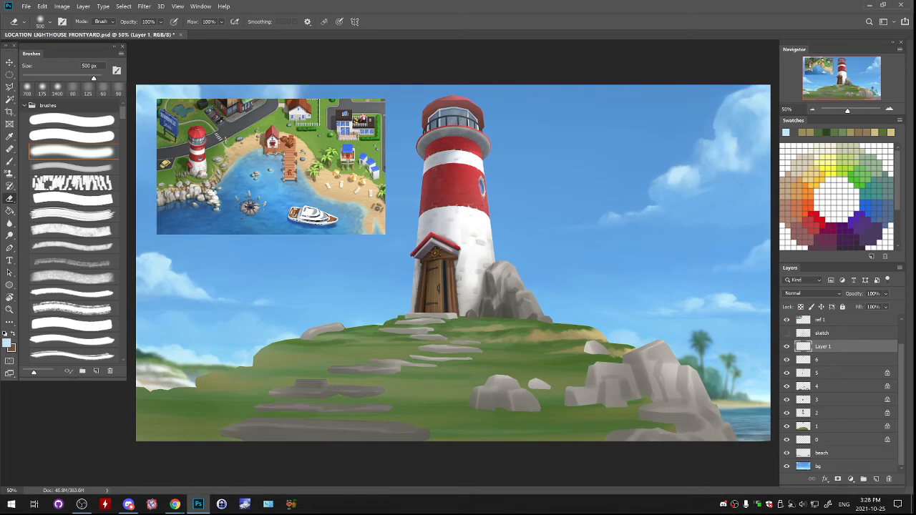
- Paint a soft light-blue haze over the lighthouse's lower part on Layer 1 with a 600 px soft brush
click(813, 110)
click(889, 109)
click(890, 109)
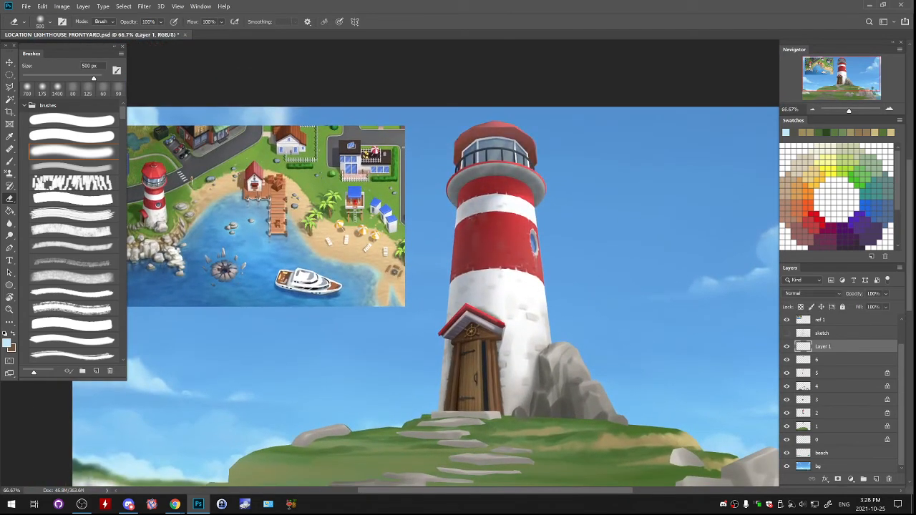
drag(458, 301, 497, 311)
click(812, 109)
click(812, 109)
click(812, 110)
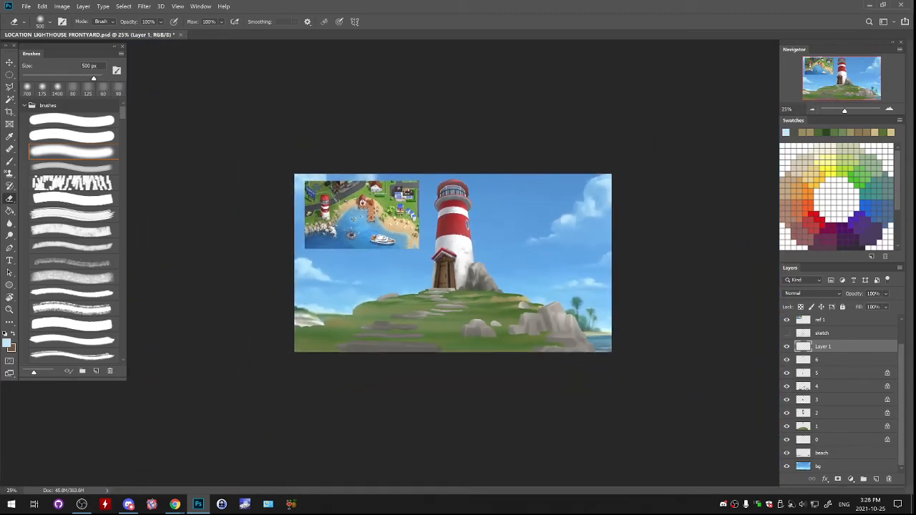
key(b)
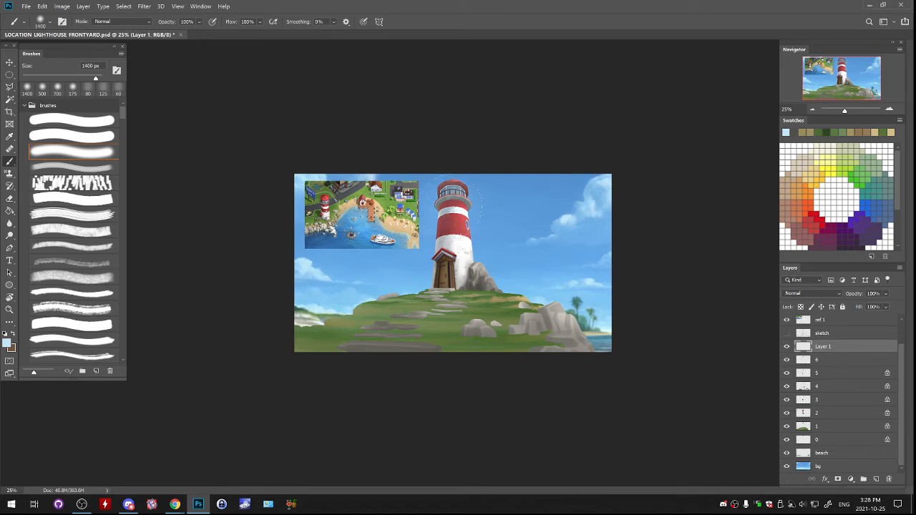
key(ctrl+z)
key(bracketleft)
key(bracketleft)
key(bracketleft)
key(bracketleft)
key(bracketleft)
key(bracketleft)
key(bracketleft)
key(bracketleft)
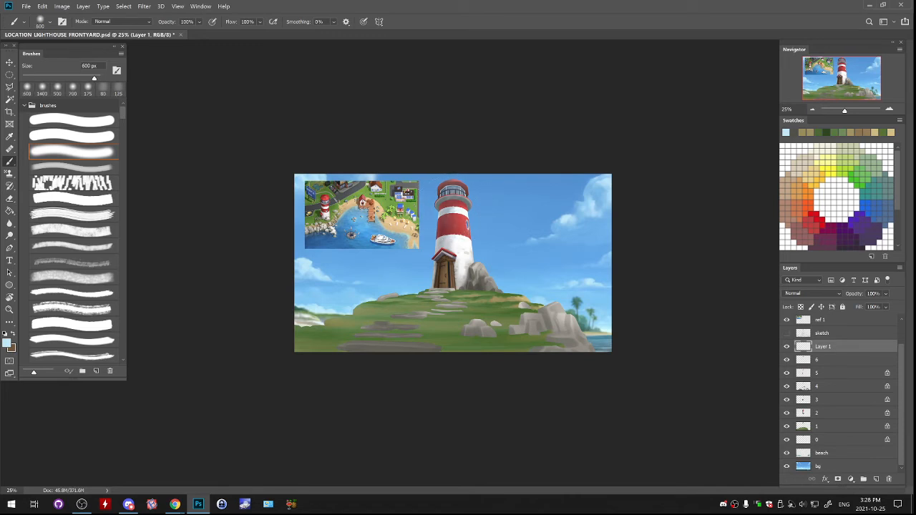
click(444, 262)
key(ctrl+z)
click(442, 258)
- Rename the haze layer Layer 1 as "fade"
double_click(824, 347)
text(fade)
key(Return)
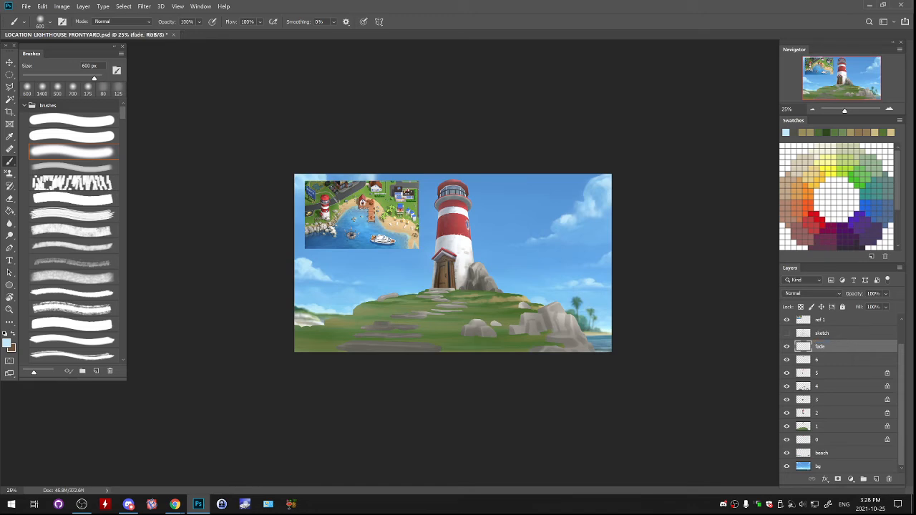
- Hide the fade layer and add a new empty layer directly above it
mouse_move(845, 111)
mouse_down()
mouse_move(881, 111)
mouse_move(830, 111)
mouse_move(849, 111)
mouse_up()
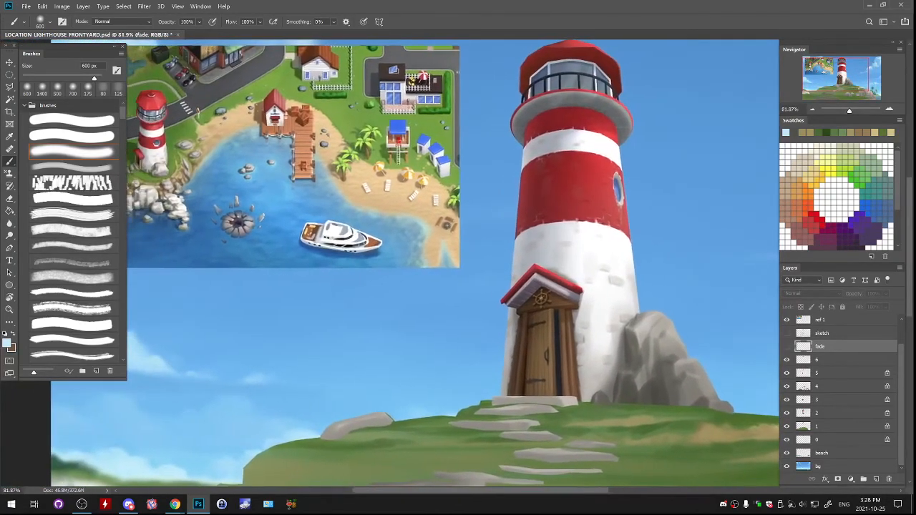
key(ctrl+minus)
key(ctrl+minus)
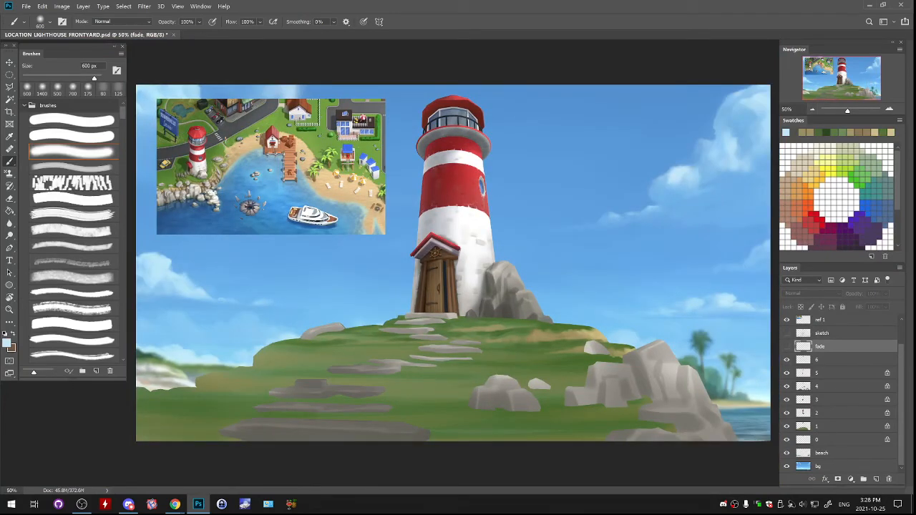
click(823, 334)
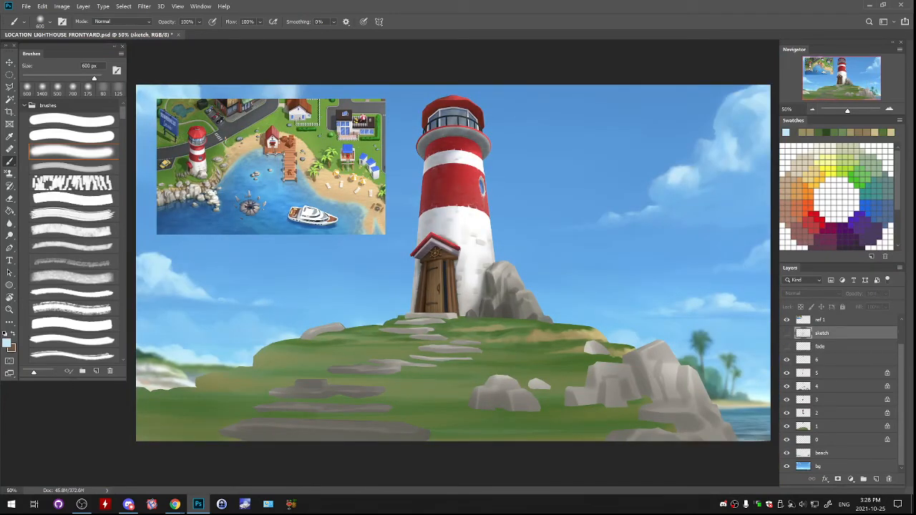
click(787, 346)
click(823, 346)
click(877, 479)
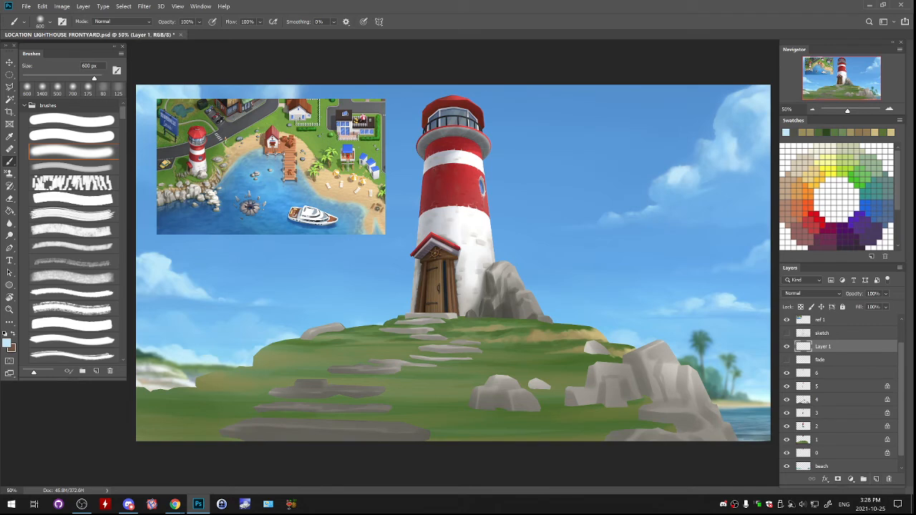
- Choose the soft brush, sample the grass green and set the foreground colour to dark green 122605
click(71, 151)
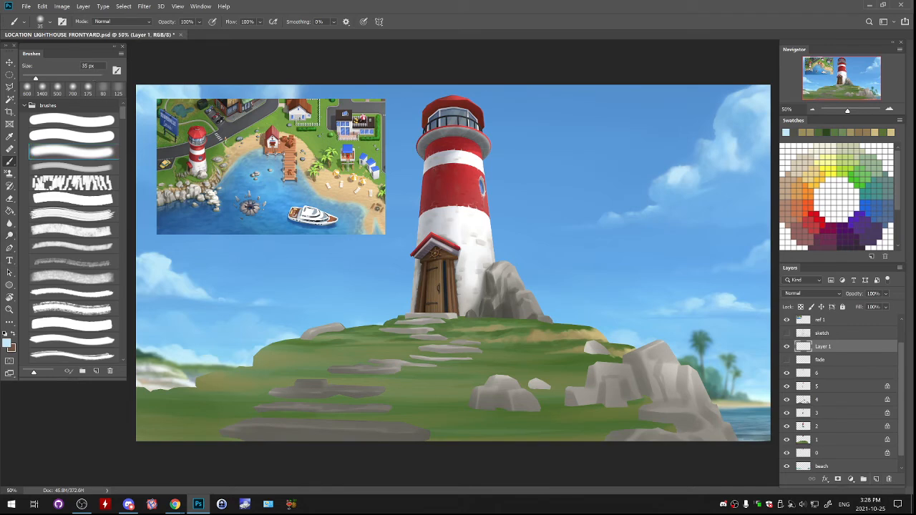
alt+click(552, 423)
click(6, 344)
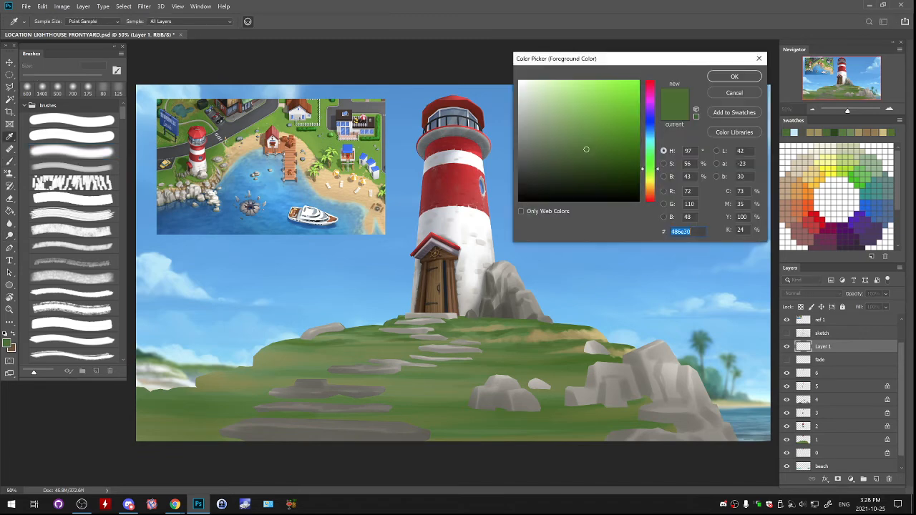
text(223615)
text(122605)
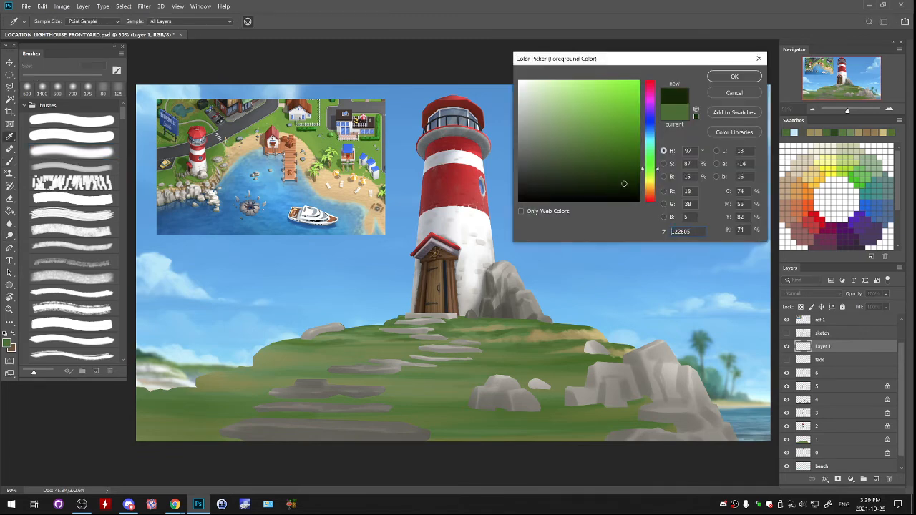
key(Return)
- Try dark-green strokes along the lower edge of the painting with a 700 px soft brush, and undo them
key(bracketright)
key(bracketright)
key(bracketright)
key(bracketright)
key(bracketright)
key(bracketright)
key(bracketright)
key(bracketright)
key(bracketright)
key(bracketright)
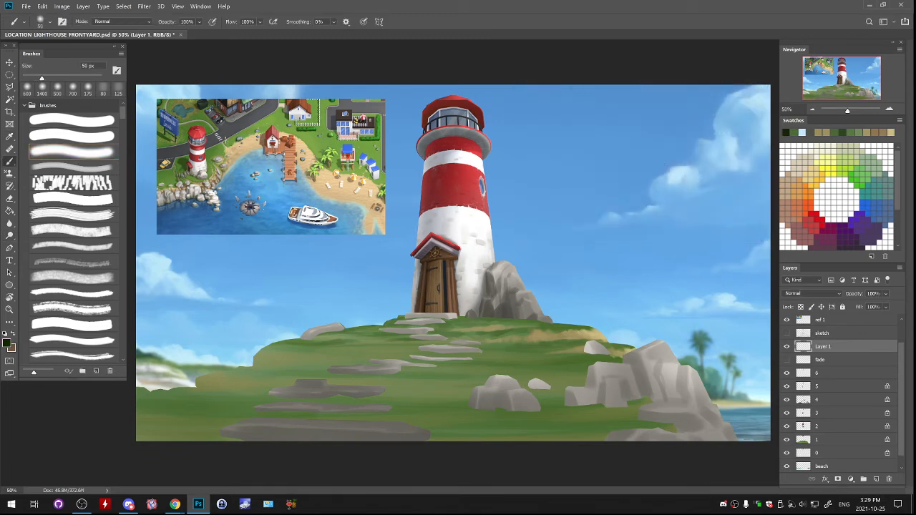
key(bracketright)
key(bracketright)
key(bracketright)
key(bracketright)
key(bracketright)
key(bracketright)
key(bracketright)
drag(152, 440, 662, 446)
key(ctrl+z)
mouse_move(132, 450)
mouse_down()
mouse_move(152, 457)
mouse_move(415, 461)
mouse_move(611, 452)
mouse_up()
key(ctrl+z)
- Pick a more saturated dark green and softly darken the foreground grass, stepping stones and boulders
click(7, 343)
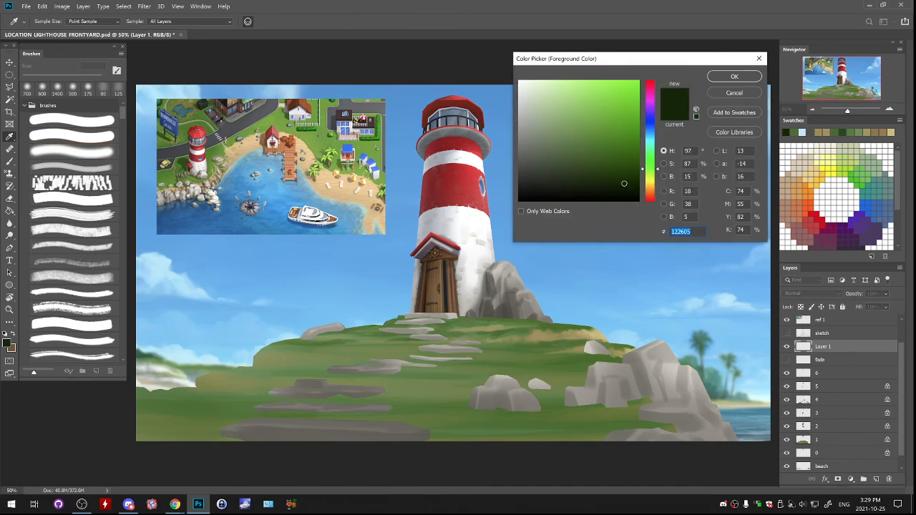
click(639, 175)
key(Return)
mouse_move(165, 430)
mouse_down()
mouse_move(206, 441)
mouse_move(215, 453)
mouse_move(274, 455)
mouse_move(680, 436)
mouse_move(550, 457)
mouse_move(255, 422)
mouse_move(331, 396)
mouse_move(539, 407)
mouse_move(311, 408)
mouse_up()
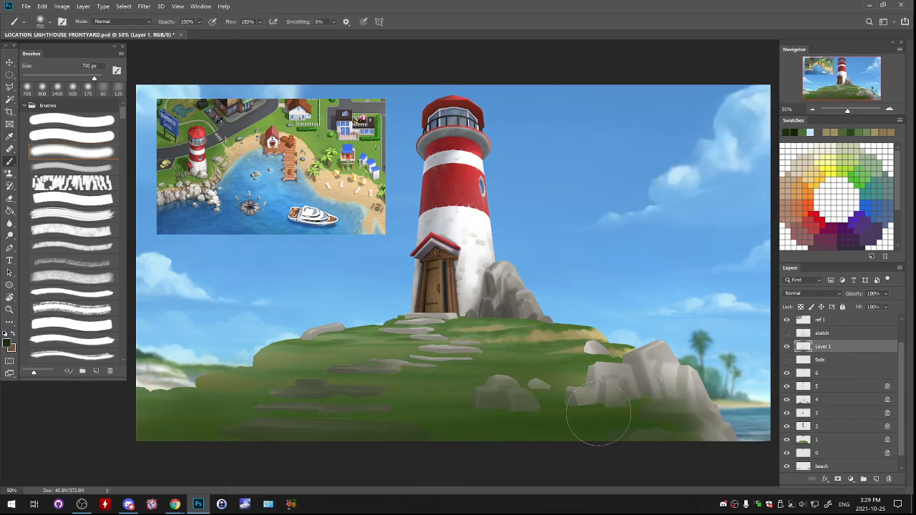
- Try soft strokes in the sampled pale tan of the hill with a smaller brush on the slope, and undo them
alt+click(585, 334)
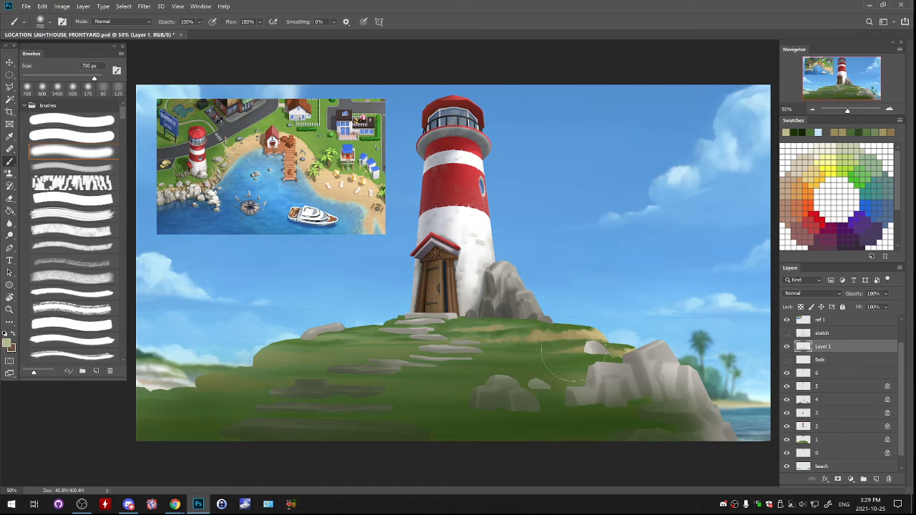
key(bracketleft)
key(bracketleft)
key(bracketleft)
key(bracketleft)
key(bracketleft)
key(bracketleft)
key(bracketleft)
key(bracketleft)
key(bracketleft)
key(bracketleft)
key(bracketleft)
mouse_move(264, 360)
mouse_down()
mouse_move(434, 358)
mouse_move(244, 380)
mouse_move(315, 383)
mouse_up()
drag(514, 378, 552, 364)
key(ctrl+z)
key(ctrl+z)
- Sketch green grass tufts over the stepping stones, along the hilltop and by the small rock with a 19 px hard brush
alt+click(446, 364)
click(72, 120)
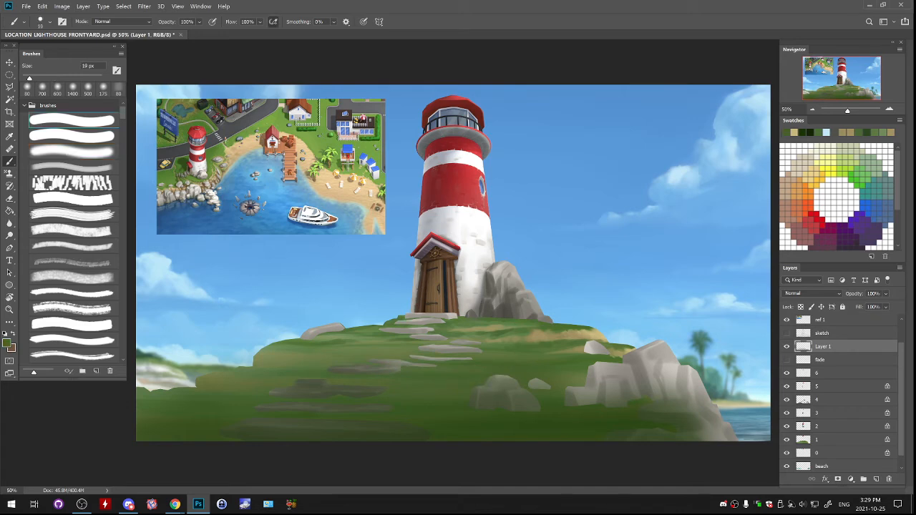
drag(431, 358, 470, 349)
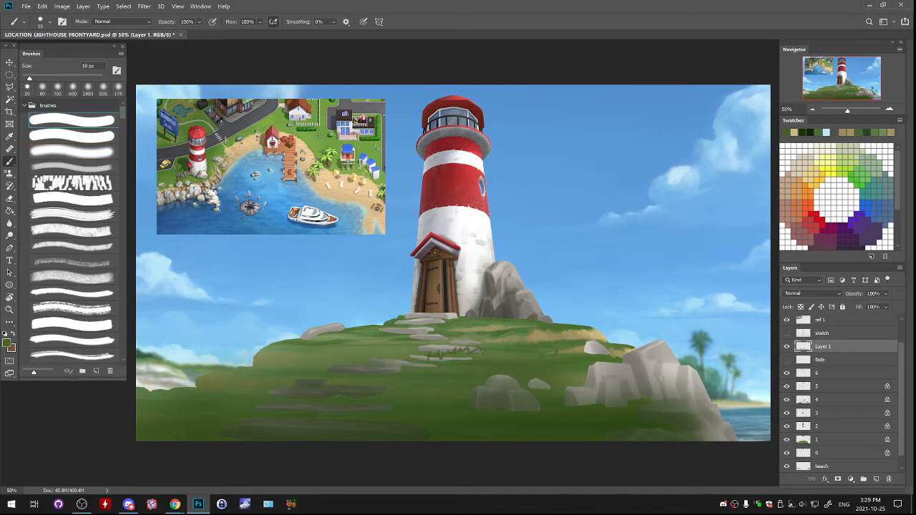
drag(551, 318, 570, 322)
mouse_move(399, 307)
mouse_down()
mouse_move(398, 316)
mouse_move(412, 310)
mouse_move(354, 335)
mouse_up()
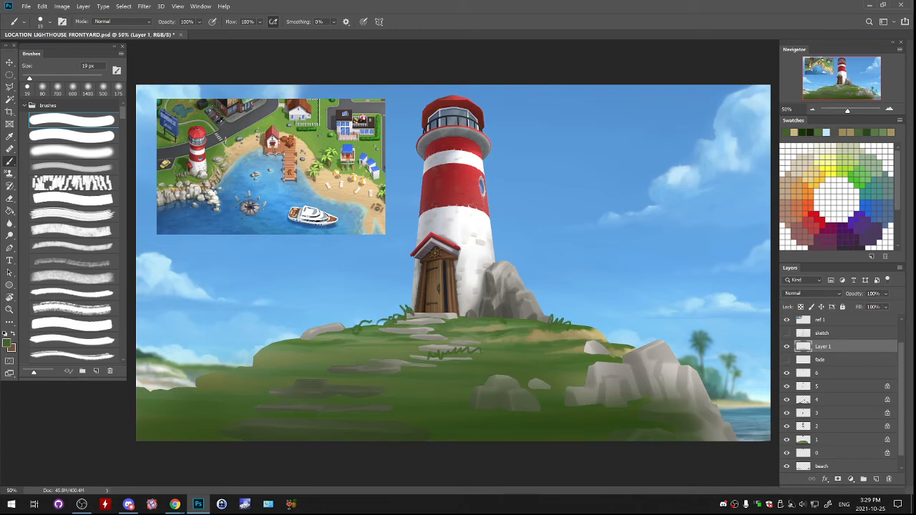
mouse_move(472, 337)
mouse_down()
mouse_move(497, 327)
mouse_move(523, 340)
mouse_up()
drag(319, 328, 354, 337)
- Try shading the lighthouse's base in a near-black green with a 500 px soft brush, and undo the stroke
click(7, 342)
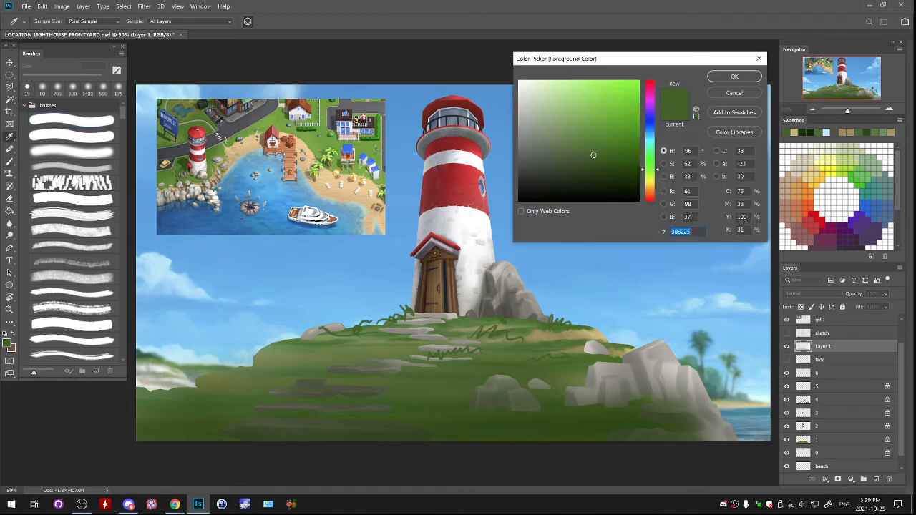
drag(632, 176, 639, 185)
key(Return)
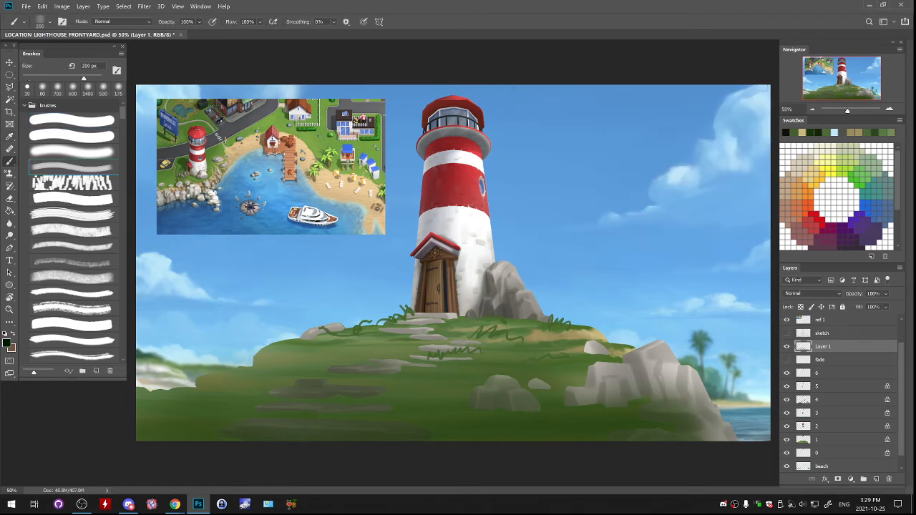
key(bracketright)
key(bracketright)
key(bracketright)
key(bracketright)
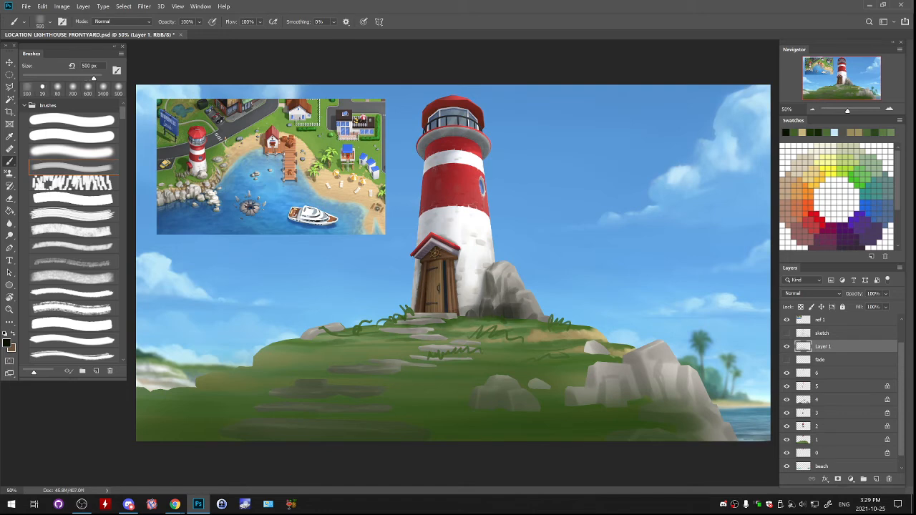
mouse_move(417, 318)
mouse_down()
mouse_move(274, 356)
mouse_move(462, 308)
mouse_up()
key(ctrl+z)
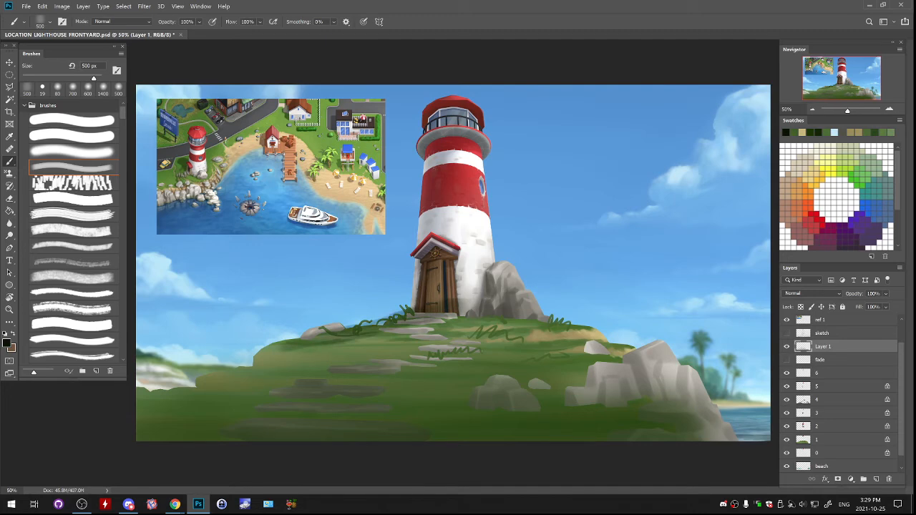
- Paint larger dark-green grass tufts around the foreground boulders with a 45 px hard brush, and delete Layer 1
alt+click(598, 406)
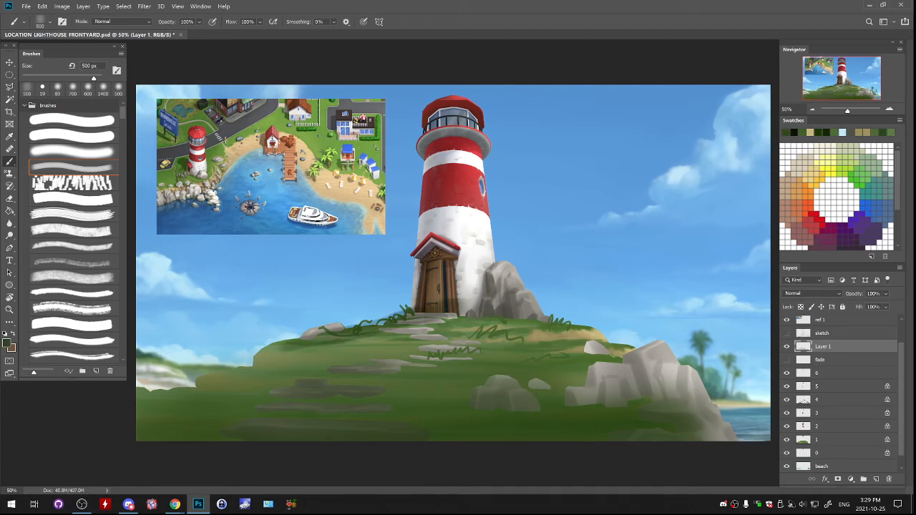
drag(600, 401, 624, 393)
key(ctrl+z)
click(72, 121)
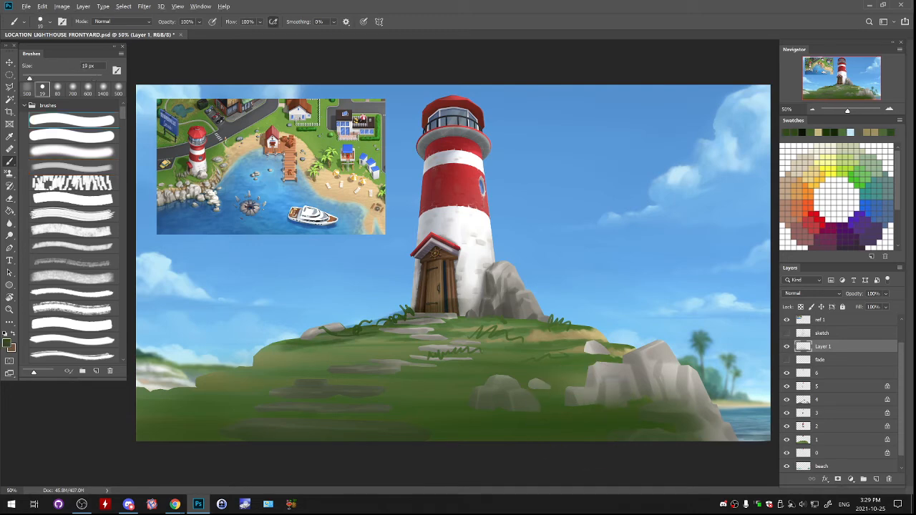
key(bracketright)
key(bracketright)
key(bracketright)
mouse_move(585, 402)
mouse_down()
mouse_move(648, 390)
mouse_move(673, 398)
mouse_up()
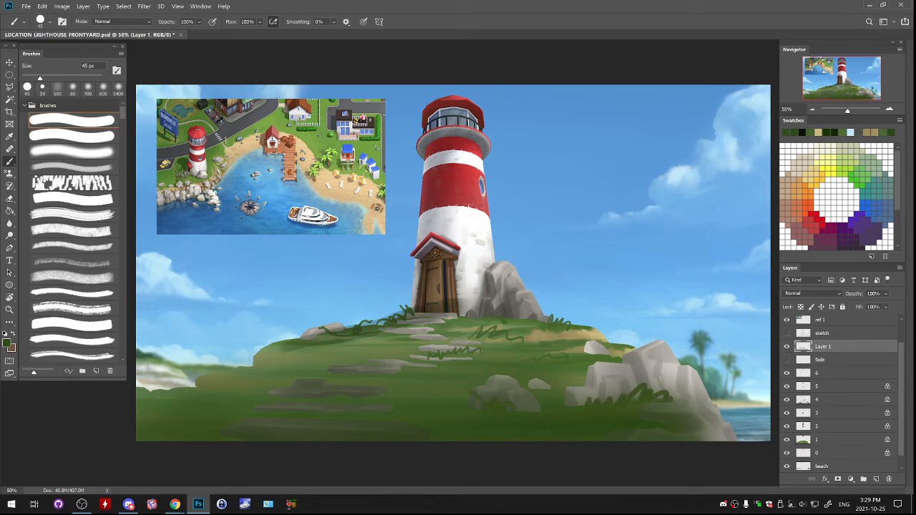
drag(212, 394, 265, 372)
key(Delete)
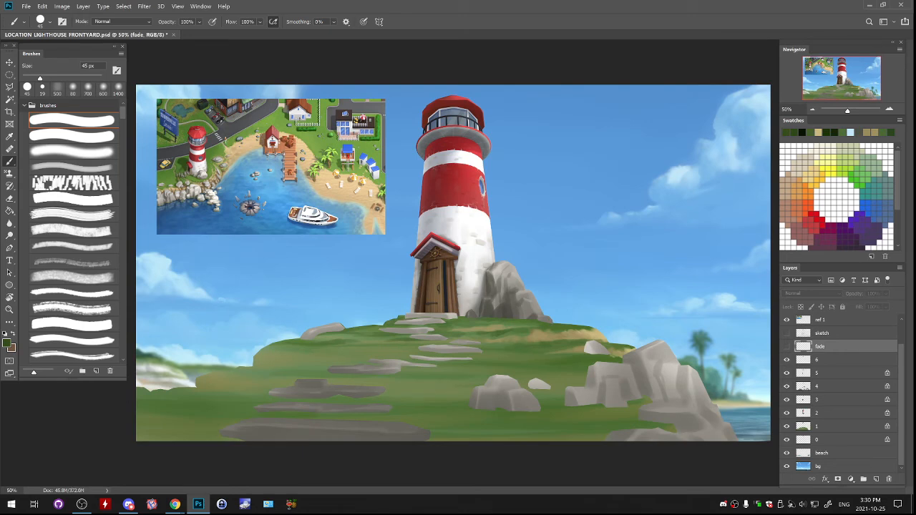
- Select layer 4 for the rock beside the lighthouse and set the foreground colour to light grey dcdcdc
click(823, 387)
key(ctrl+plus)
key(ctrl+plus)
drag(501, 272, 432, 320)
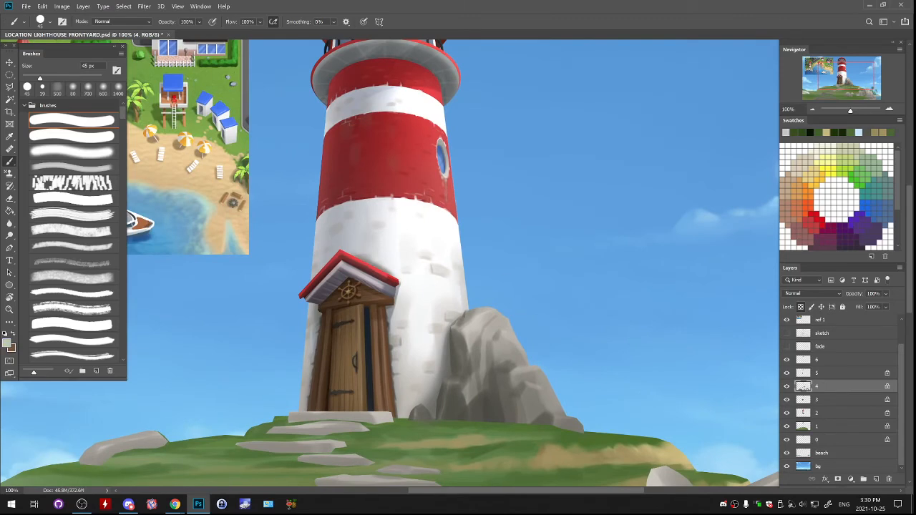
click(8, 343)
click(521, 94)
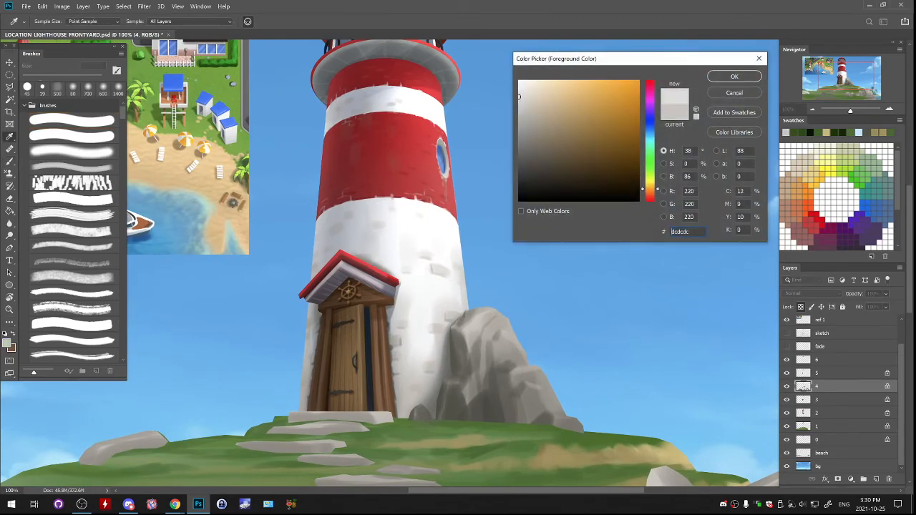
key(Return)
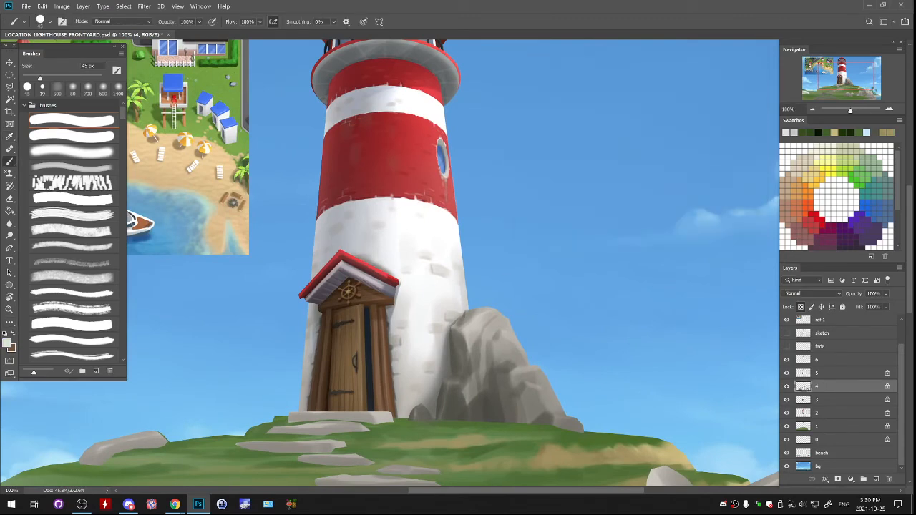
- Paint light highlights on the upper faces of the large rock beside the lighthouse with a 60 px soft brush
click(73, 168)
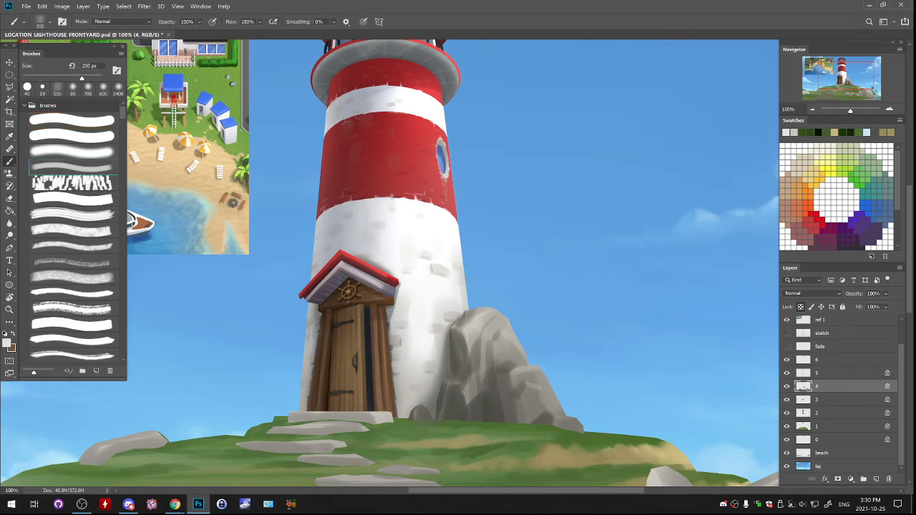
key(bracketleft)
key(bracketleft)
key(bracketleft)
key(bracketleft)
key(bracketleft)
key(bracketleft)
key(bracketleft)
key(bracketleft)
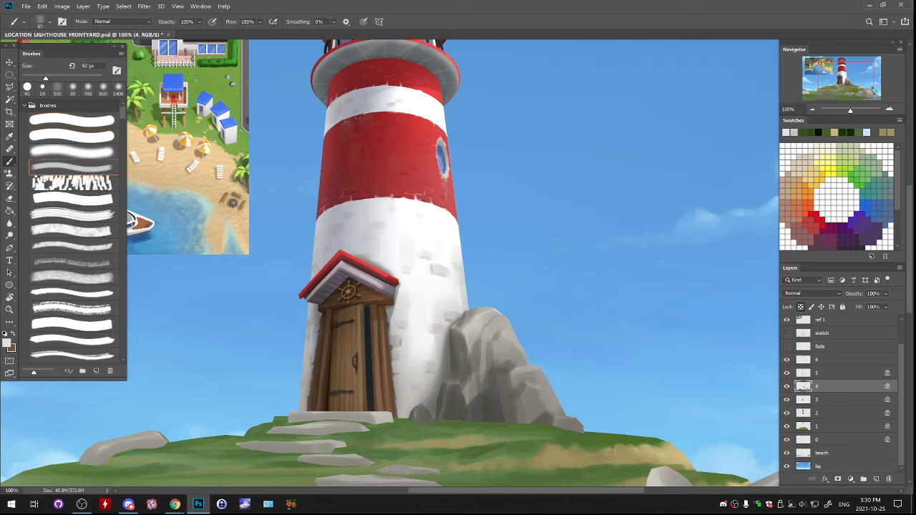
drag(494, 313, 508, 320)
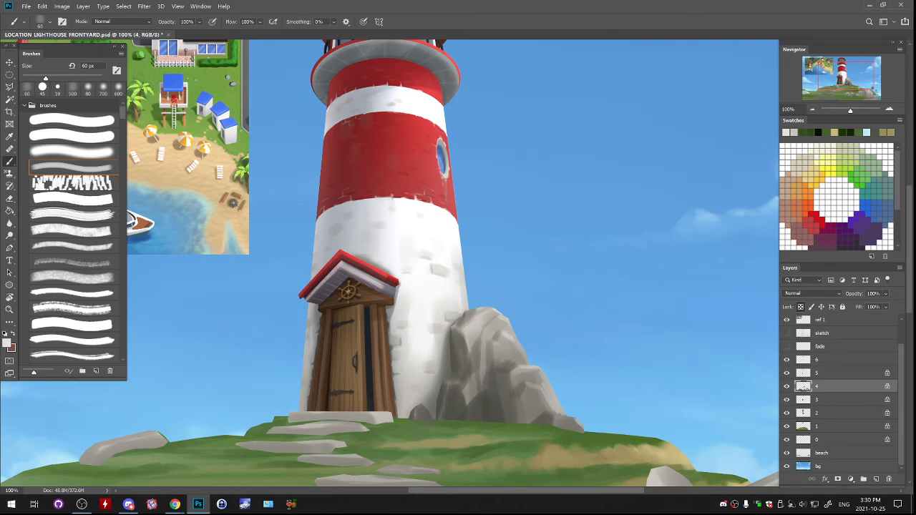
- Blend sampled greys into the lower right end of the large rock beside the lighthouse with the 60 px brush
drag(482, 361, 480, 313)
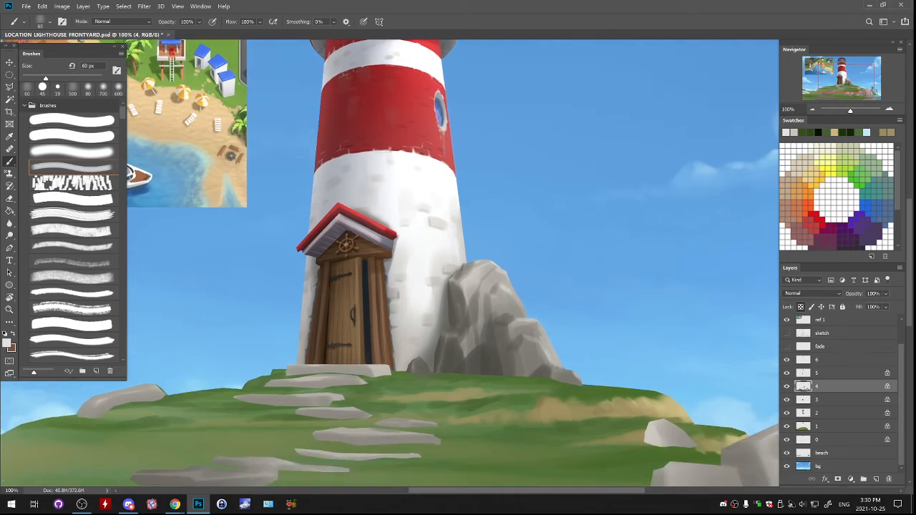
alt+click(571, 374)
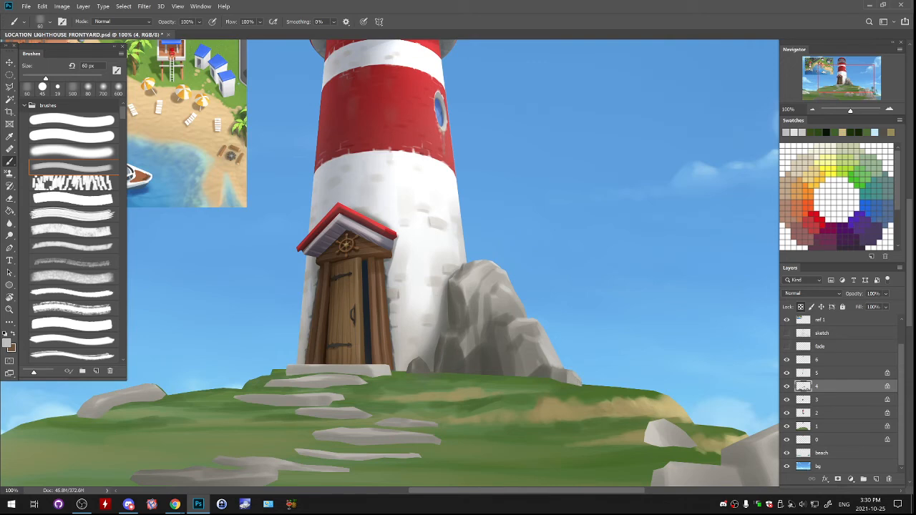
drag(551, 372, 581, 384)
alt+click(570, 379)
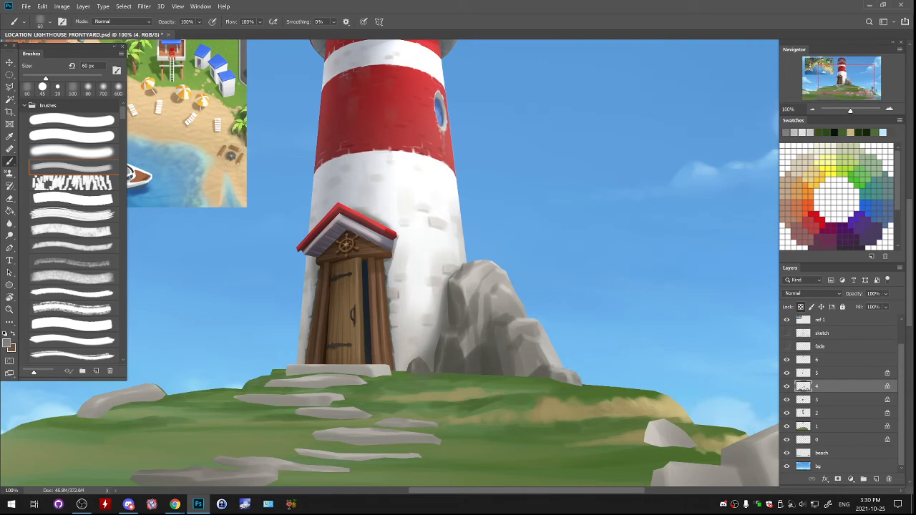
alt+click(538, 364)
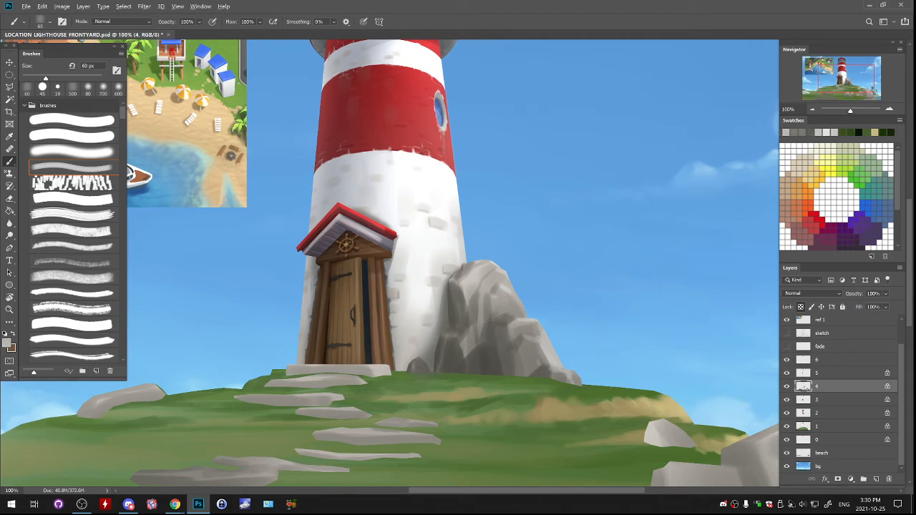
alt+click(531, 365)
alt+click(529, 366)
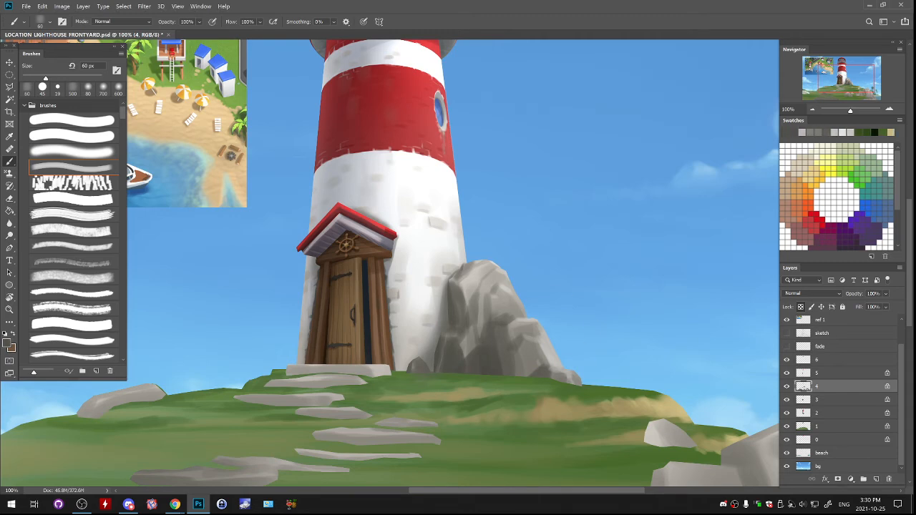
- Set the foreground colour to dark grey 262626 and deepen the shadows between the large rock's faces, blending with sampled greys
mouse_move(476, 329)
mouse_down()
mouse_move(473, 344)
mouse_move(474, 333)
mouse_move(509, 352)
mouse_up()
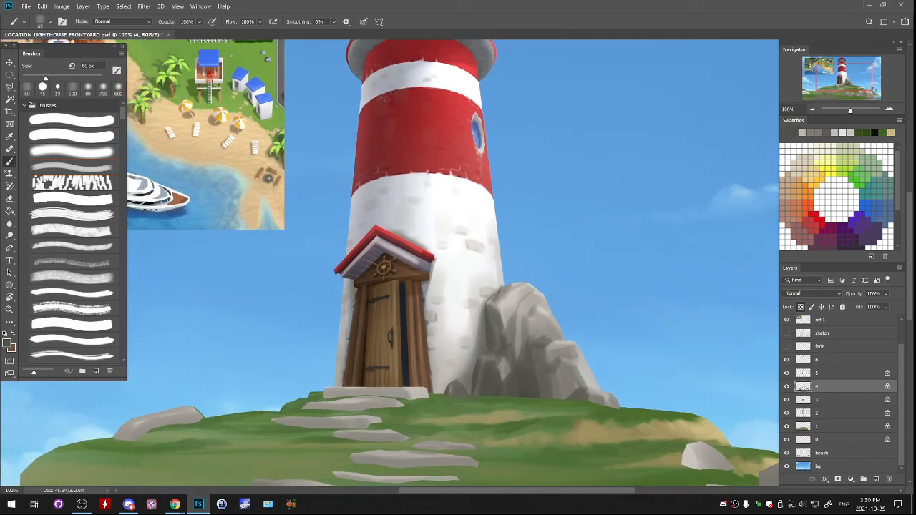
click(7, 344)
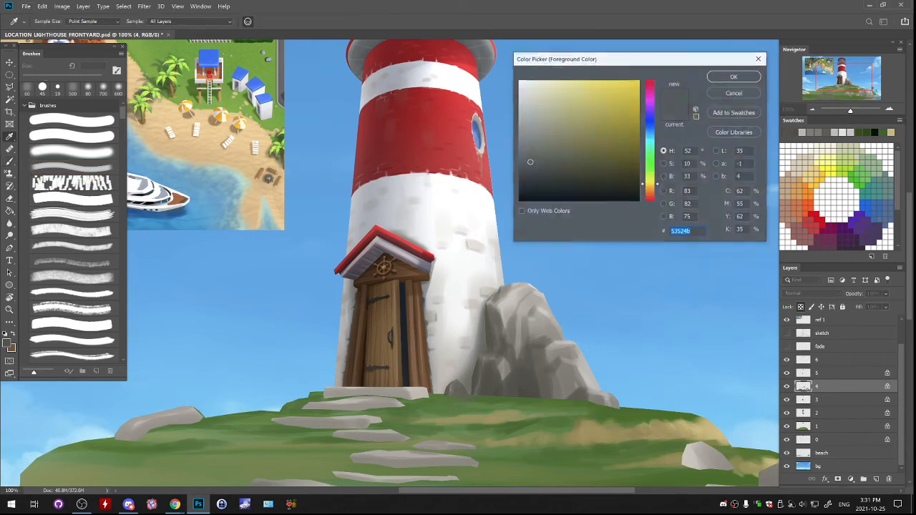
drag(530, 163, 519, 184)
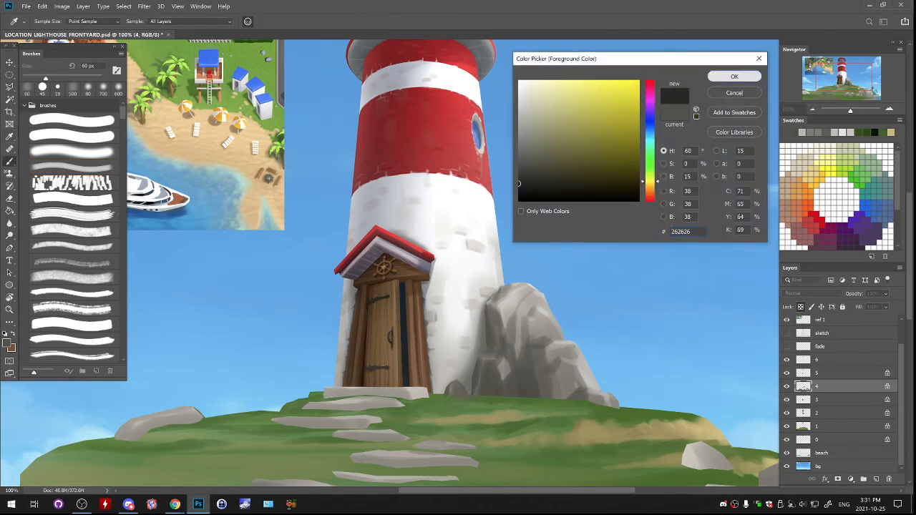
click(735, 76)
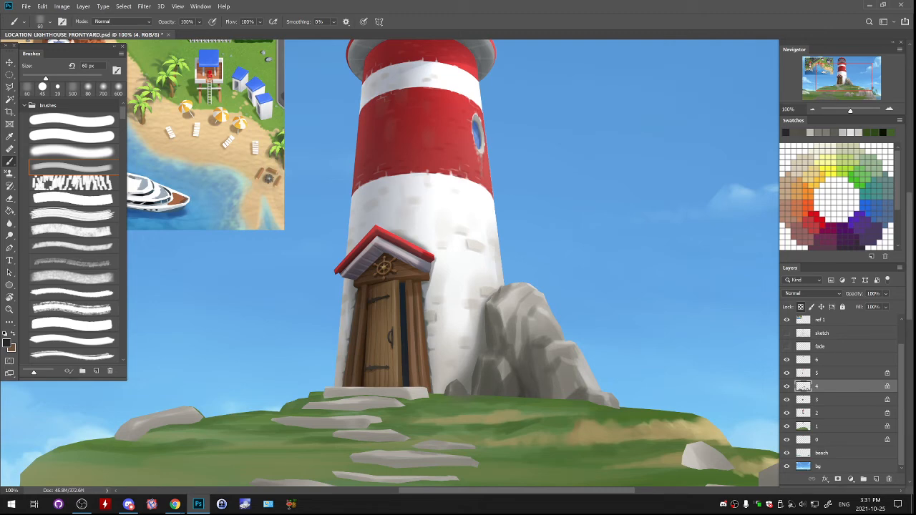
alt+click(520, 393)
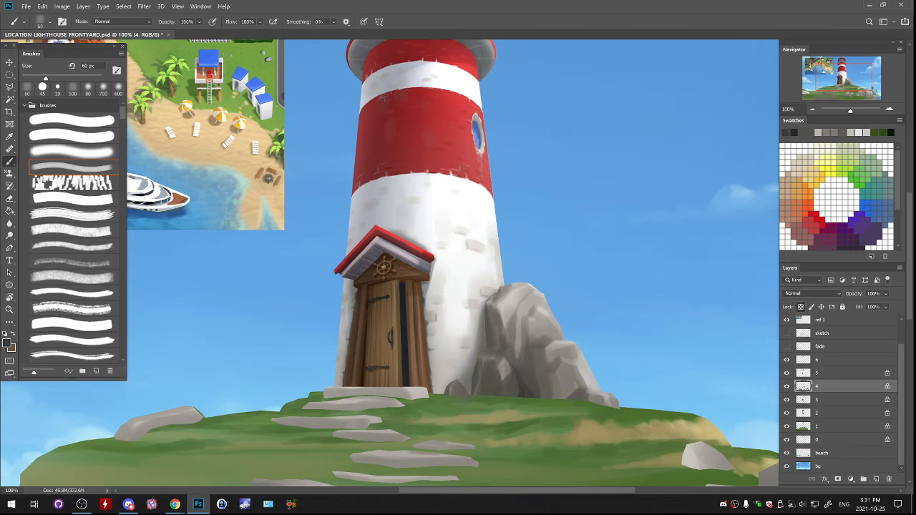
alt+click(525, 334)
alt+click(543, 342)
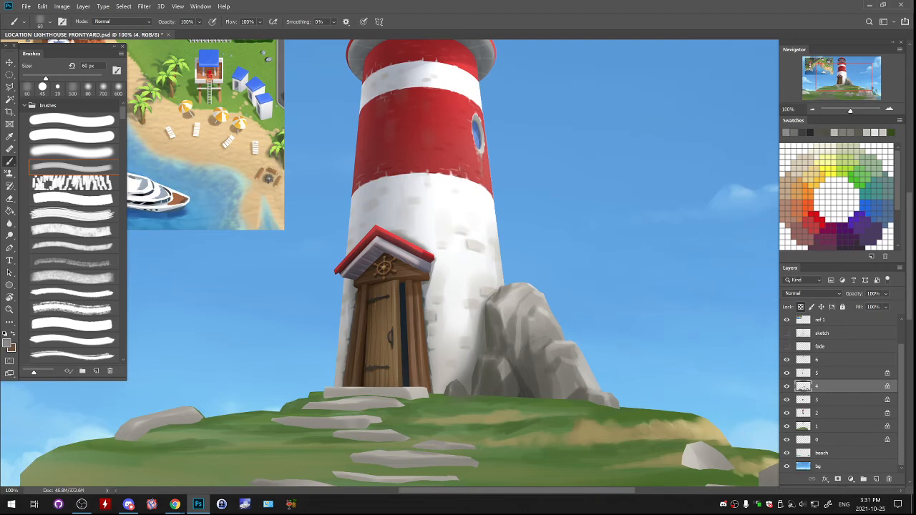
alt+click(519, 351)
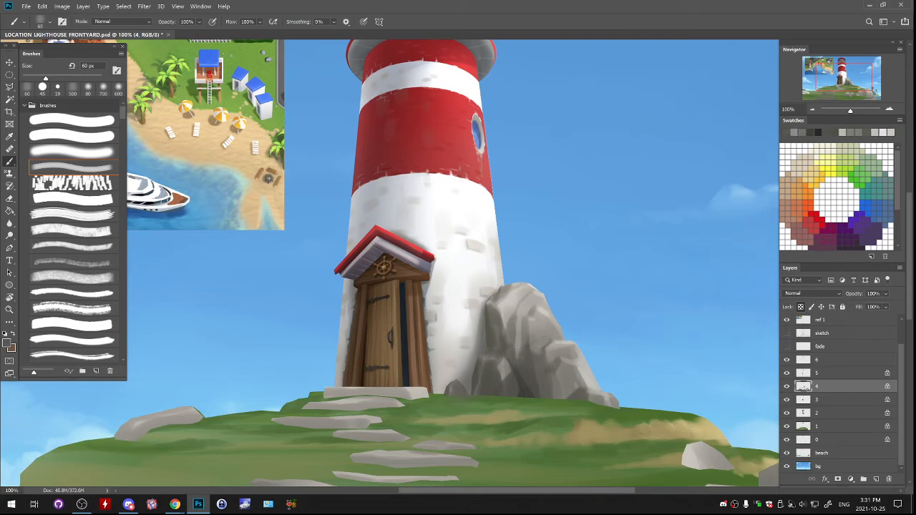
- Refine the dark shading along the large rock's lower middle, undoing the unwanted strokes
drag(521, 339, 520, 351)
key(ctrl+z)
alt+click(534, 384)
alt+click(538, 386)
alt+click(540, 389)
alt+click(542, 391)
drag(542, 391, 558, 398)
key(ctrl+z)
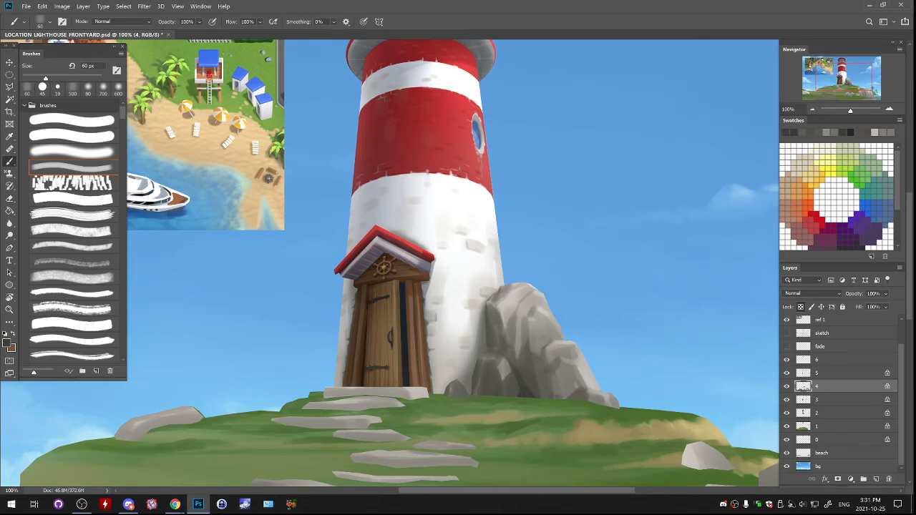
- Darken the large rock's lower left edge where it meets the tower, undoing one stroke
drag(476, 390, 479, 395)
alt+click(471, 375)
drag(476, 376, 472, 389)
key(ctrl+z)
alt+click(478, 384)
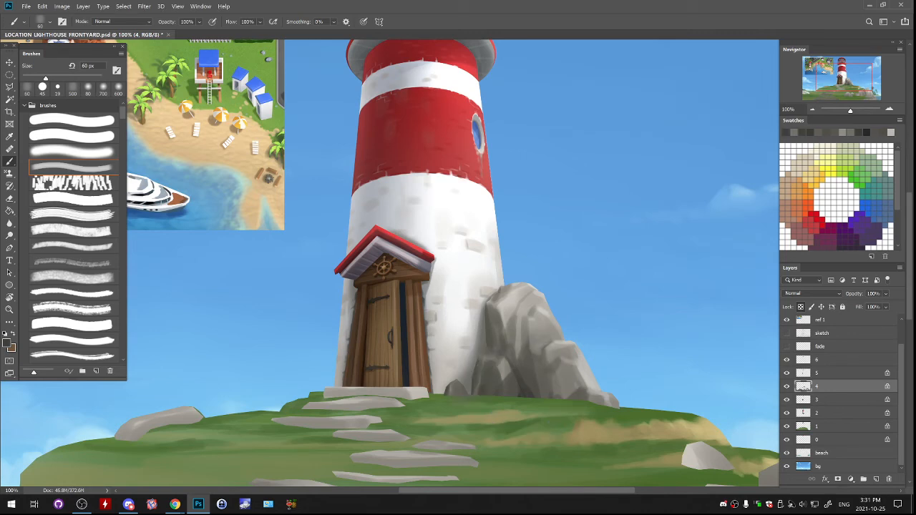
- Select layer 2 and shade the small rock at the tower's base with sampled greys and the 60 px brush
click(834, 413)
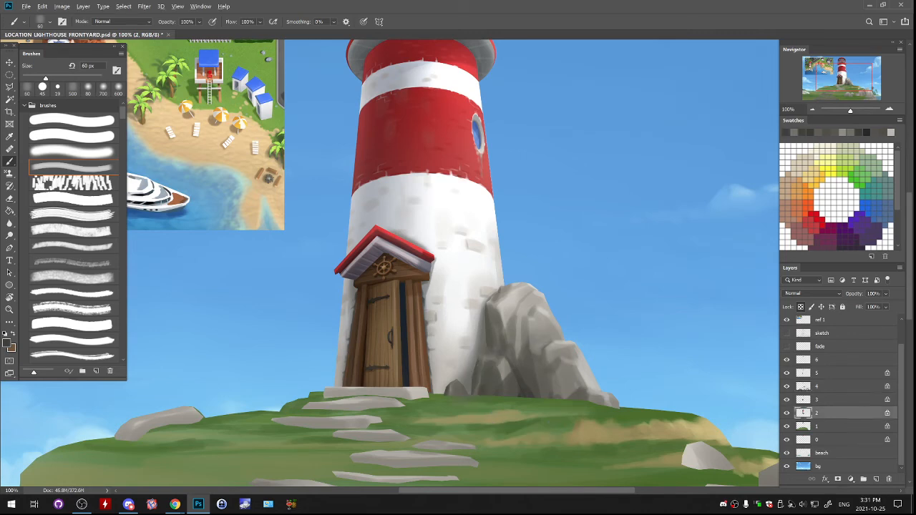
alt+click(453, 390)
mouse_move(438, 393)
mouse_down()
mouse_move(445, 387)
mouse_move(438, 393)
mouse_up()
key(ctrl+z)
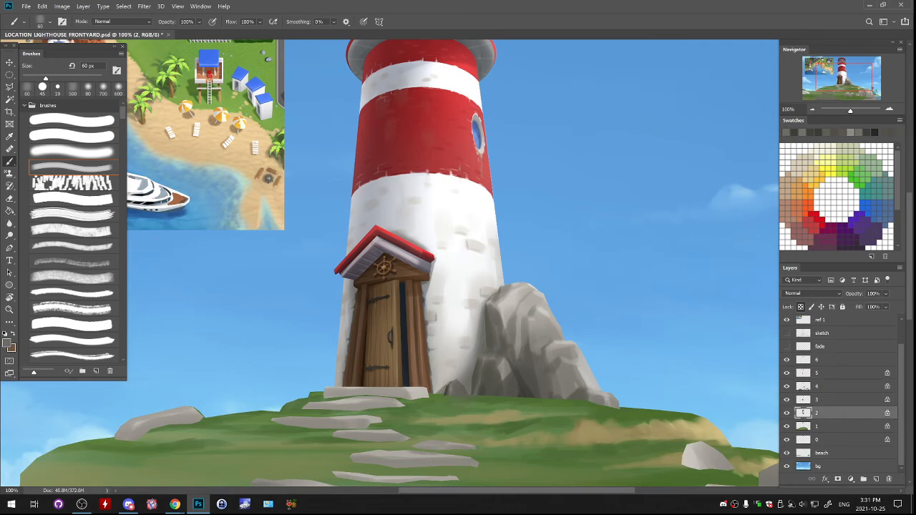
alt+click(451, 381)
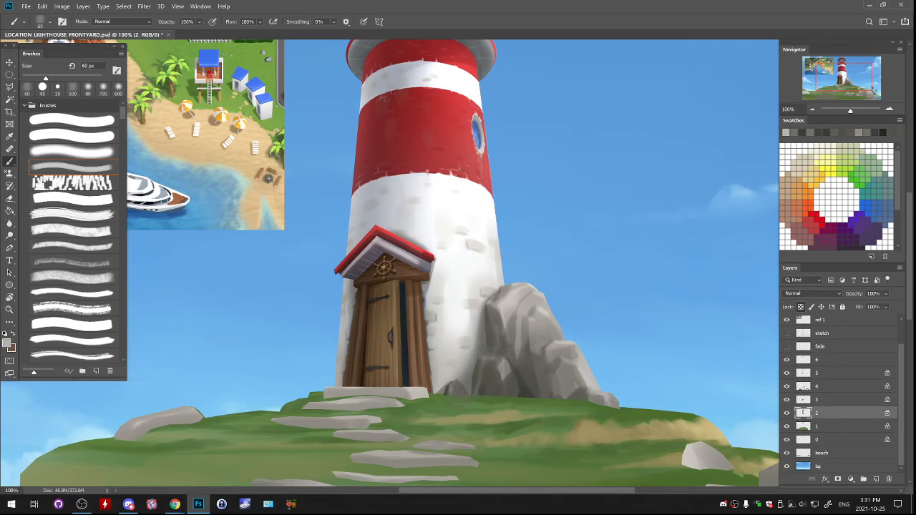
- Refine the small rock at the tower's base with a 35 px soft round brush, and undo the last long stroke
click(72, 152)
alt+click(440, 384)
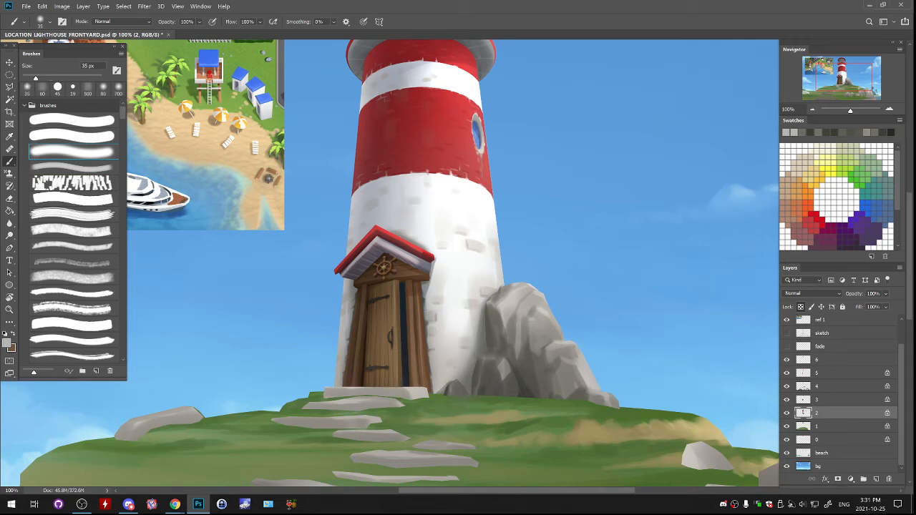
alt+click(451, 389)
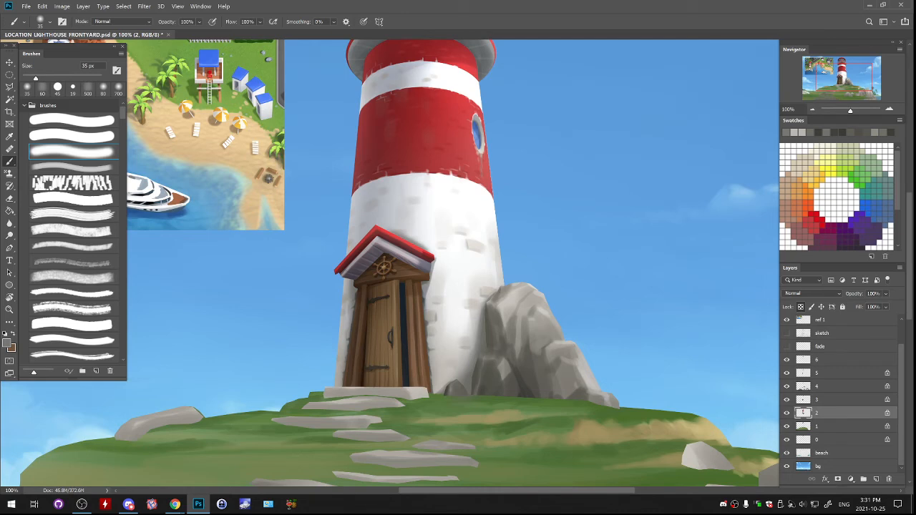
alt+click(474, 386)
drag(469, 377, 468, 390)
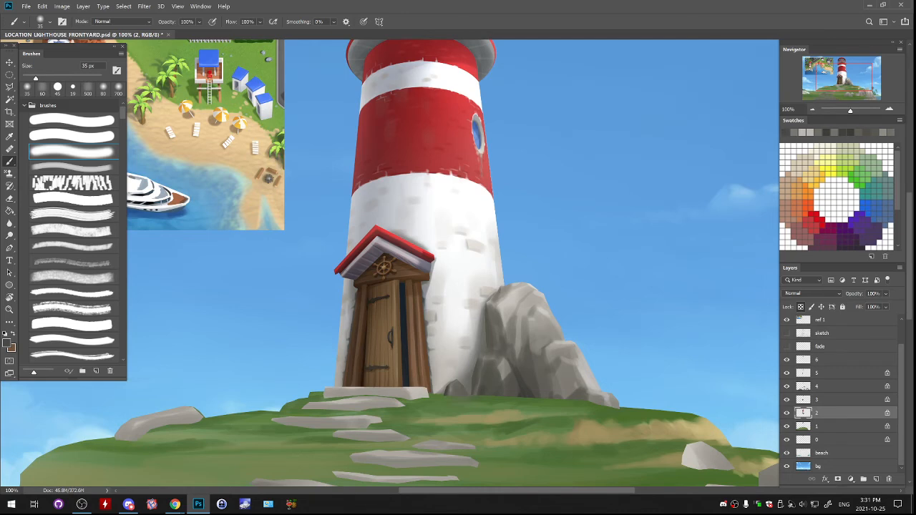
mouse_move(484, 333)
mouse_down()
mouse_move(485, 307)
mouse_move(469, 397)
mouse_up()
key(ctrl+z)
- Touch up the rock beside the tower with sampled light and dark greys, using the 35 px soft round brush
key(ctrl+minus)
key(ctrl+minus)
key(ctrl+minus)
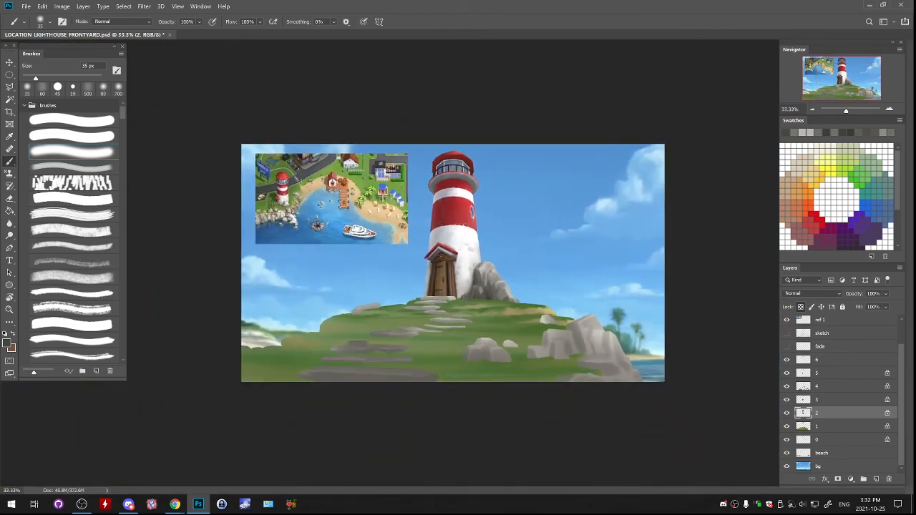
key(ctrl+plus)
key(ctrl+plus)
mouse_move(458, 287)
mouse_down()
mouse_move(384, 218)
mouse_move(405, 286)
mouse_move(406, 198)
mouse_up()
alt+click(469, 194)
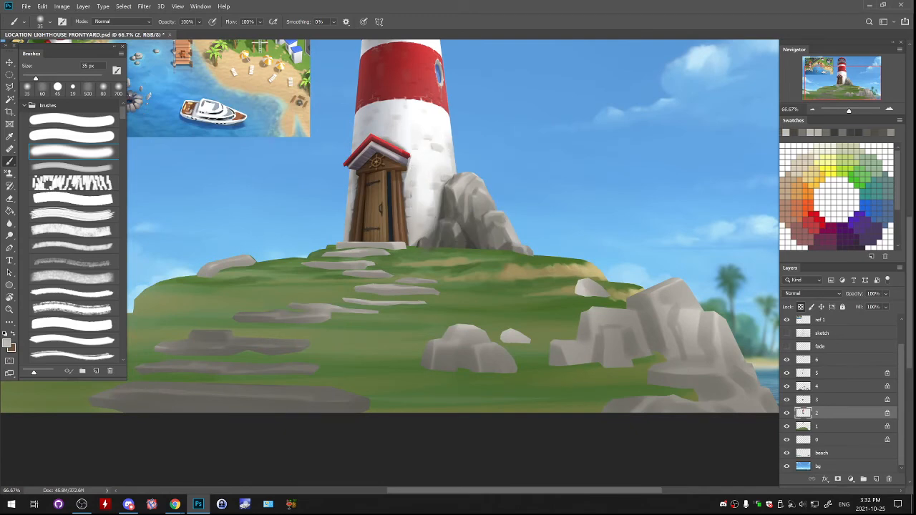
drag(469, 208, 360, 214)
alt+click(358, 222)
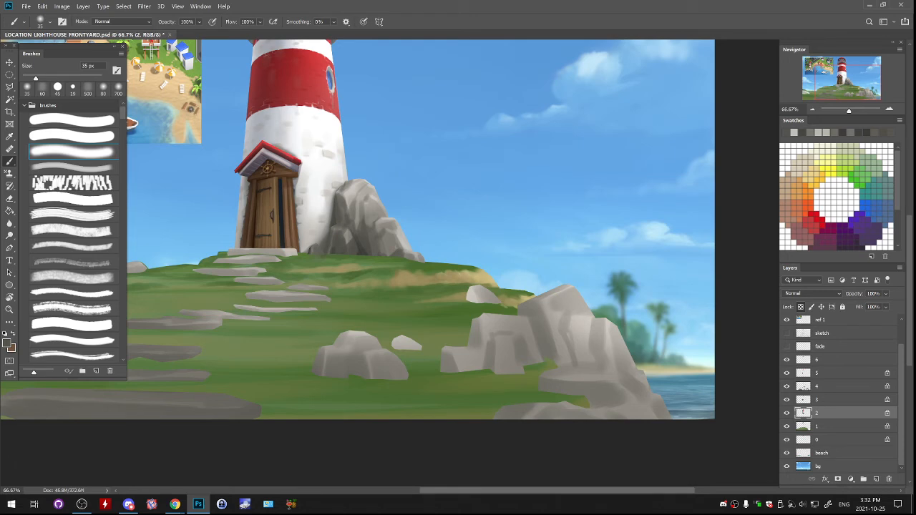
- Select layer 4 and a 200 px brush, try shading the small stone on the hill's right slope, and undo the strokes
click(72, 167)
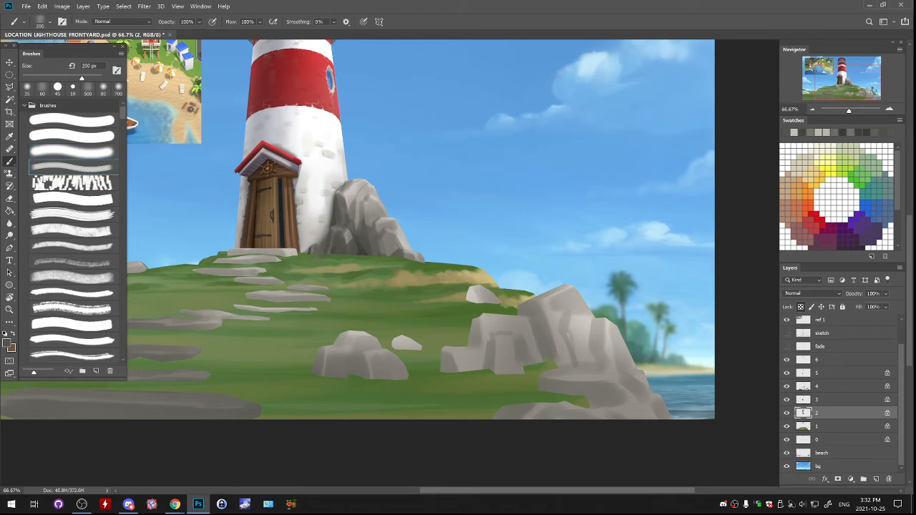
click(787, 413)
click(787, 414)
click(787, 386)
click(787, 386)
click(831, 387)
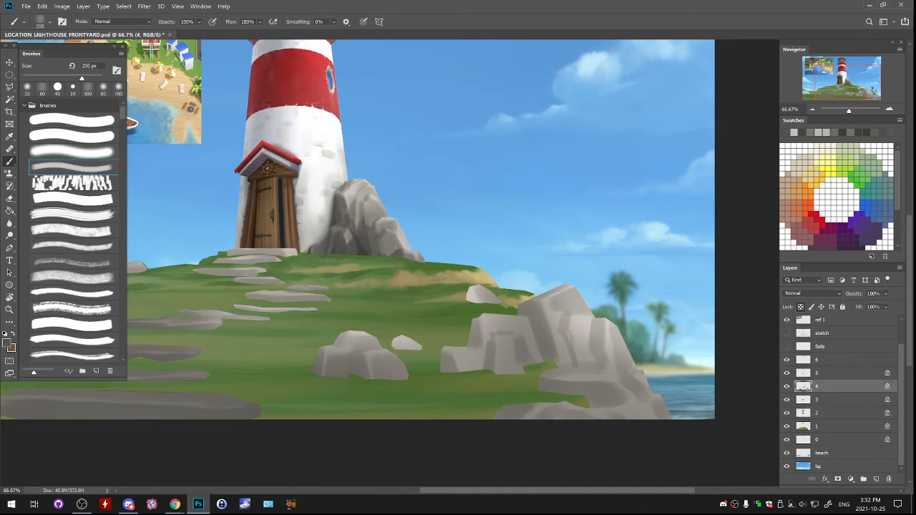
drag(475, 288, 473, 302)
key(ctrl+z)
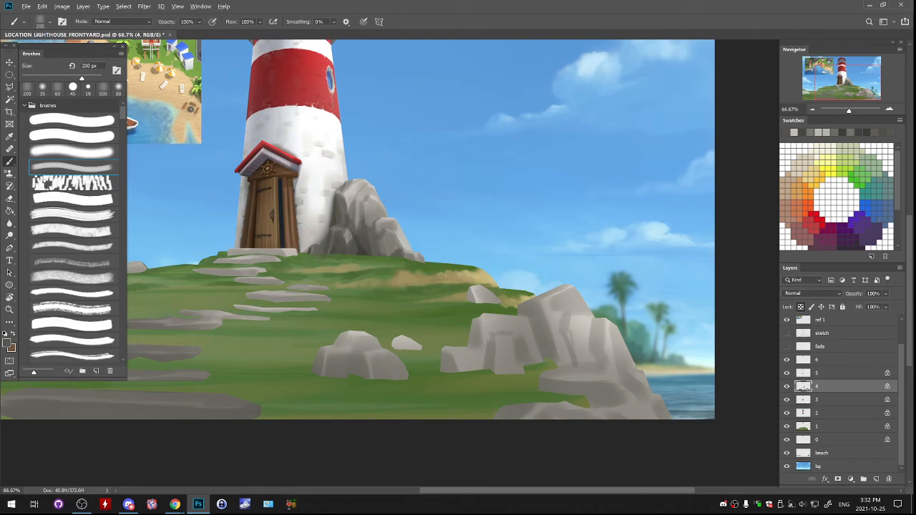
key(ctrl+z)
- Paint dark grey crevices on the large foreground rocks near the water with the brush at 125 px
key(bracketleft)
drag(522, 314, 530, 317)
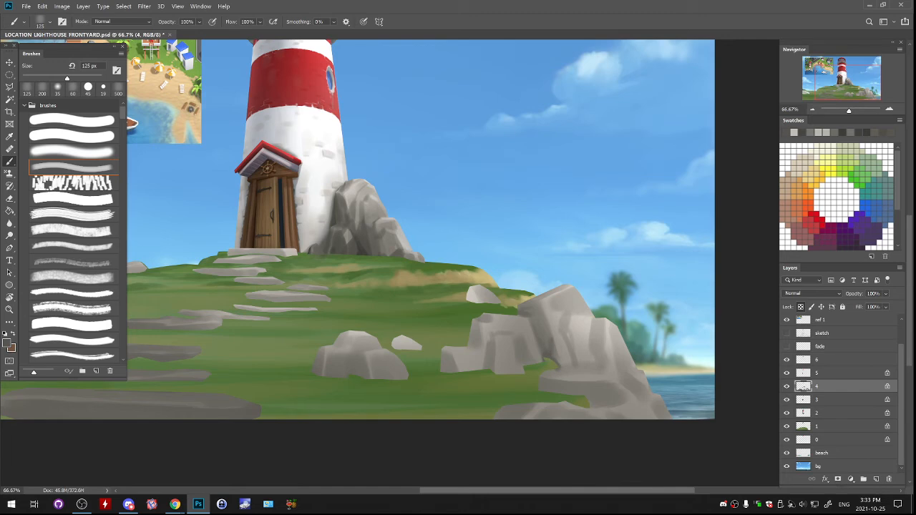
drag(567, 315, 571, 347)
drag(555, 322, 584, 272)
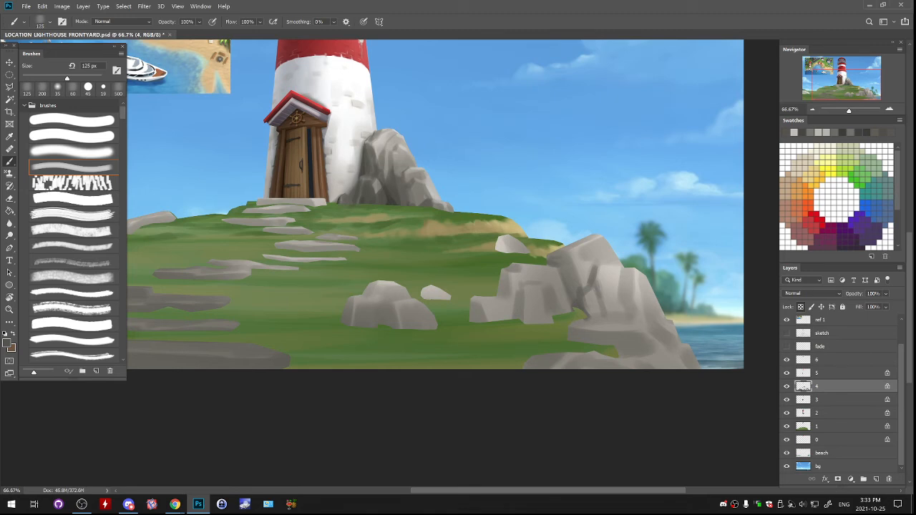
drag(487, 272, 465, 270)
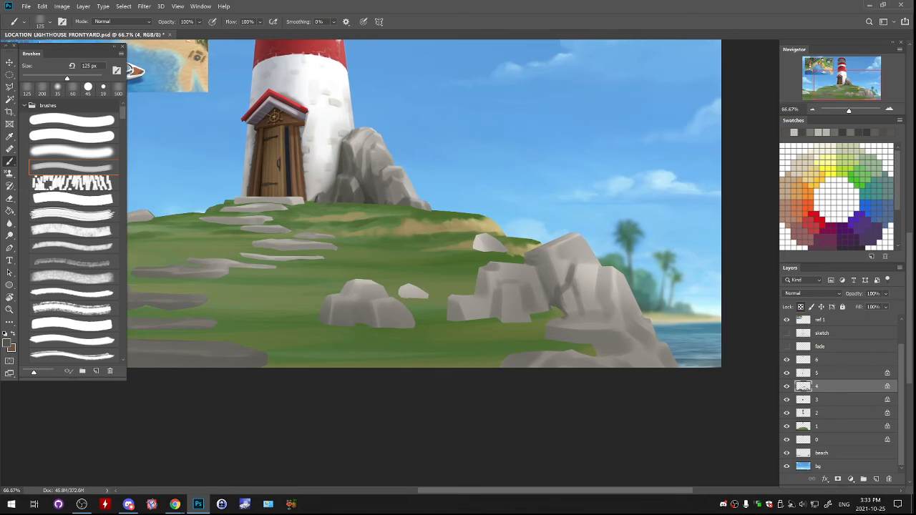
- Try darker shading on the lower blocks of the large foreground rocks, and undo the strokes
mouse_move(487, 286)
mouse_down()
mouse_move(484, 262)
mouse_move(462, 280)
mouse_move(470, 310)
mouse_move(504, 317)
mouse_move(509, 307)
mouse_up()
key(ctrl+z)
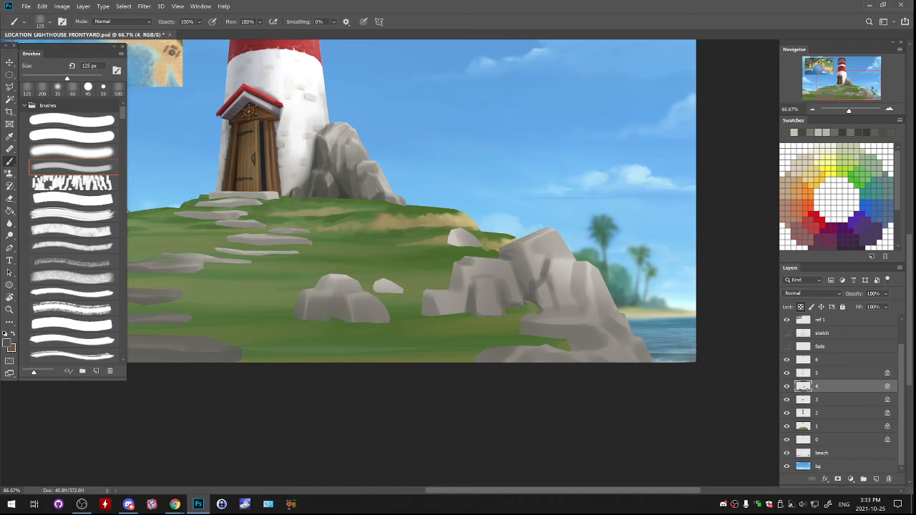
drag(511, 272, 453, 288)
key(ctrl+z)
key(ctrl+z)
key(ctrl+z)
- Select layer 1 and paint a sandy patch on the grass beside the large foreground rocks with a sampled sand colour at 125 px
click(837, 153)
click(830, 427)
alt+click(494, 245)
mouse_move(499, 253)
mouse_down()
mouse_move(460, 259)
mouse_move(445, 284)
mouse_move(428, 282)
mouse_up()
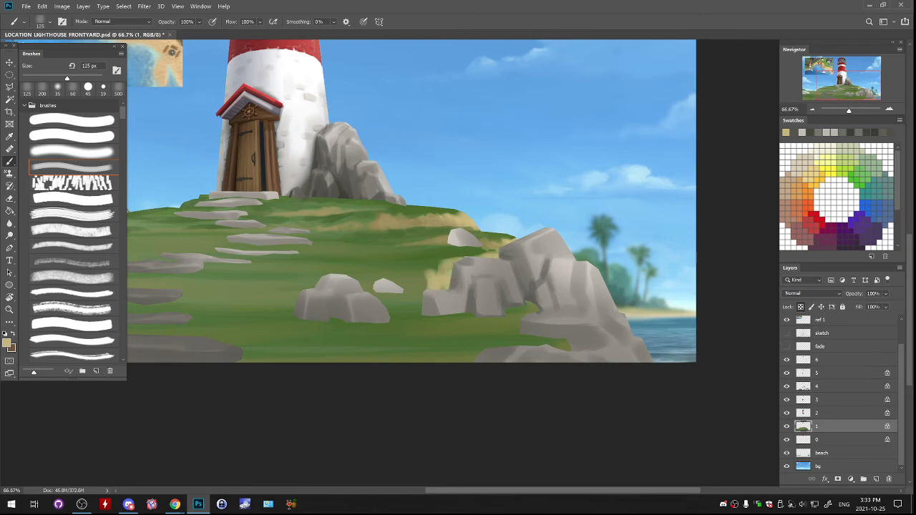
- Enlarge the brush to 200 px and extend muted sandy patches across the grass around the foreground boulders
key(ctrl+minus)
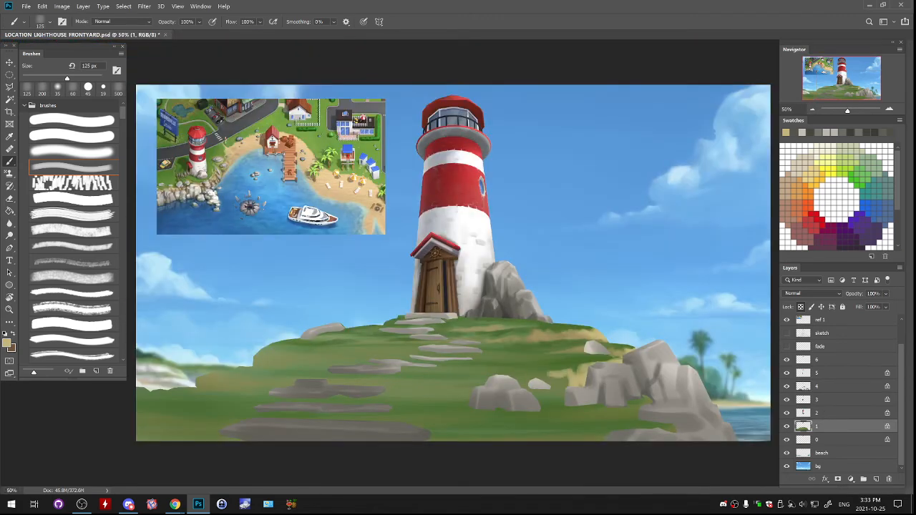
alt+click(565, 374)
alt+click(568, 376)
key(bracketright)
key(bracketright)
key(bracketright)
mouse_move(572, 387)
mouse_down()
mouse_move(583, 376)
mouse_move(557, 384)
mouse_move(555, 369)
mouse_move(525, 370)
mouse_up()
mouse_move(458, 389)
mouse_down()
mouse_move(498, 373)
mouse_move(460, 395)
mouse_up()
mouse_move(507, 374)
mouse_down()
mouse_move(537, 375)
mouse_move(565, 403)
mouse_up()
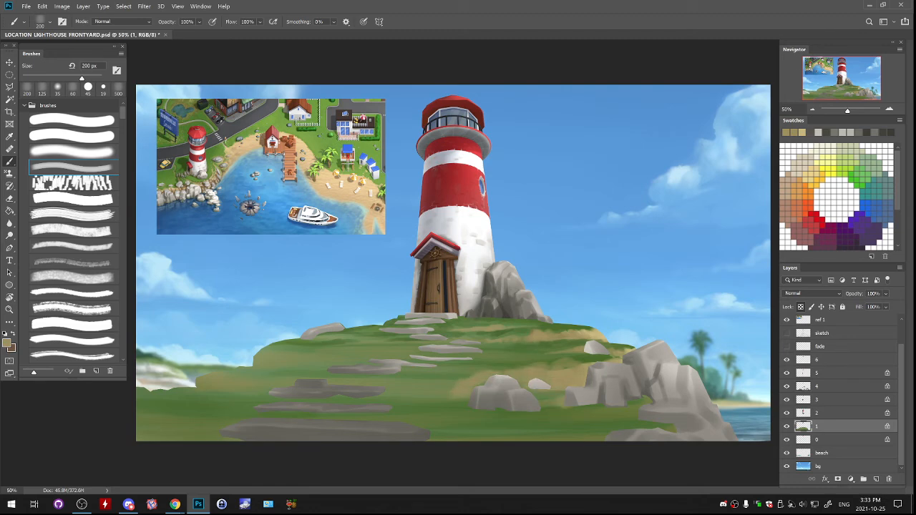
drag(648, 398, 634, 404)
- Select layer 4 and paint darker grey shading on the large foreground rocks with sampled greys at 200 px
key(alt+bracketright)
key(alt+bracketright)
key(alt+bracketright)
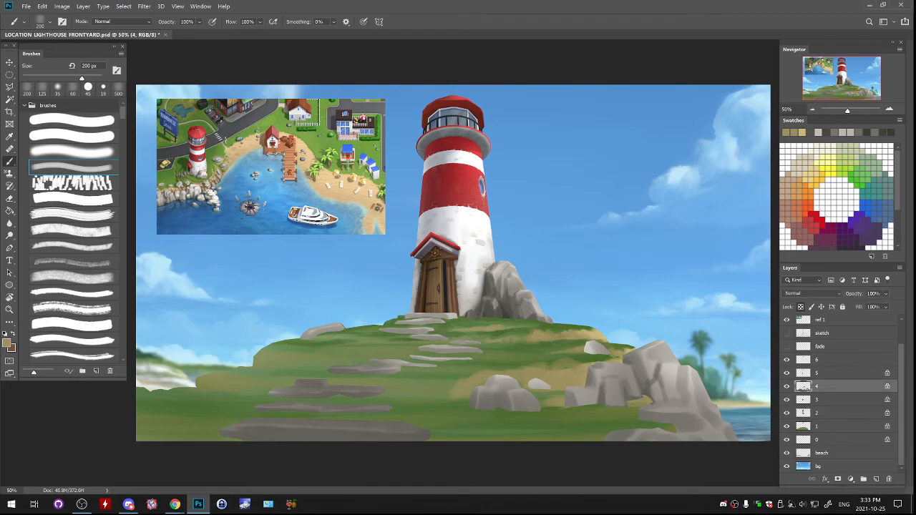
key(ctrl+plus)
alt+click(618, 358)
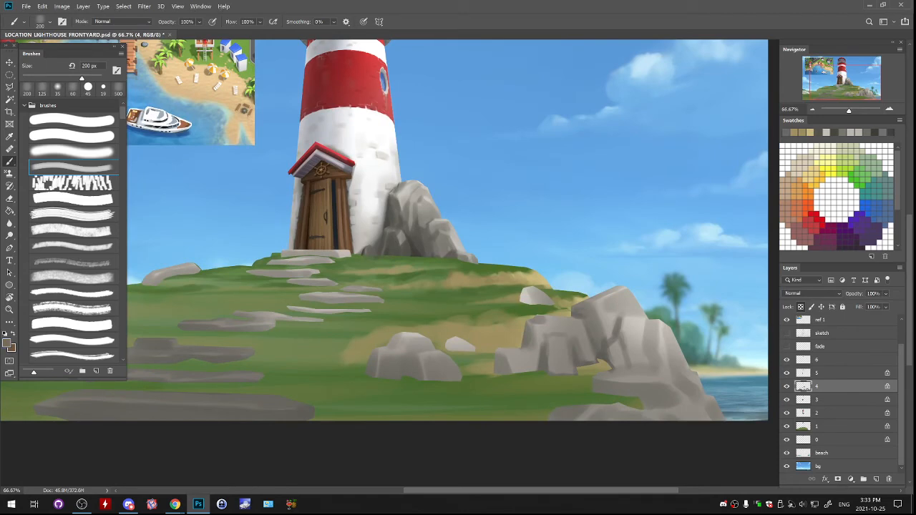
alt+click(617, 365)
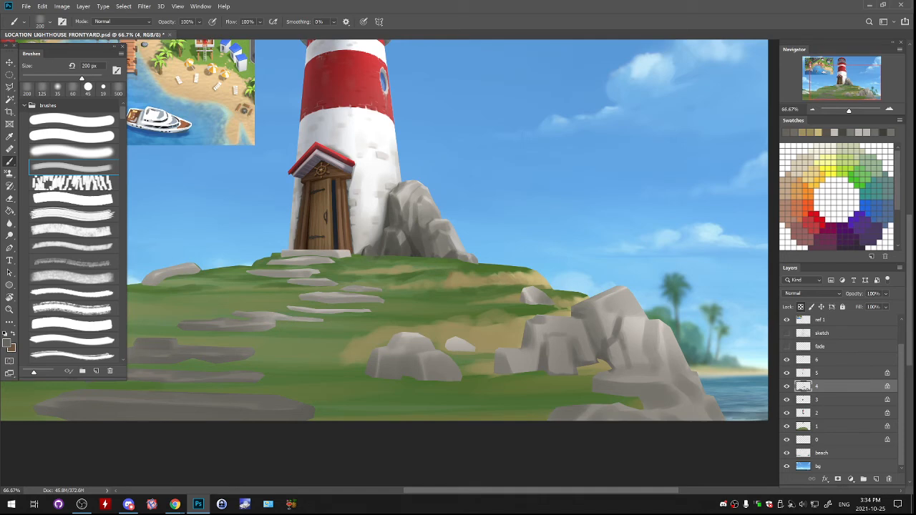
- Reduce the brush to 100 px and shade the small pale stone near the hill's edge above the large rocks
key(bracketleft)
key(bracketleft)
key(bracketleft)
key(bracketleft)
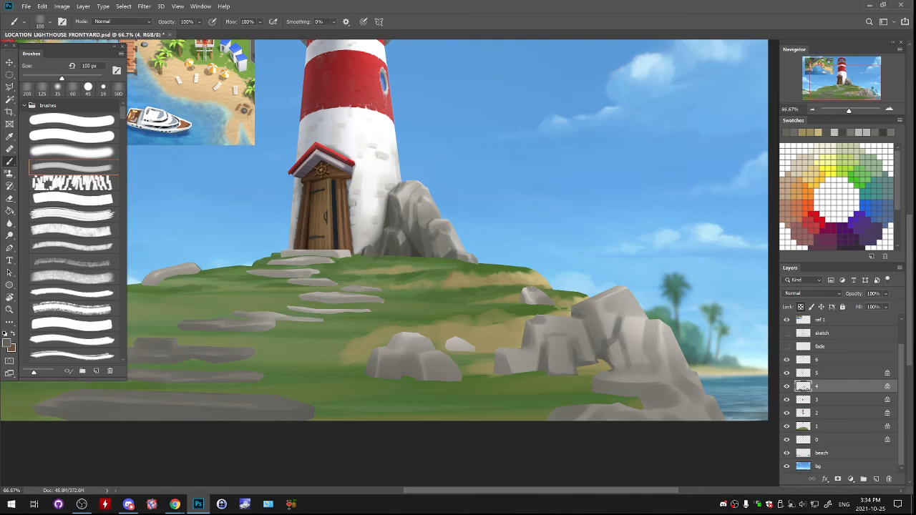
drag(530, 289, 538, 294)
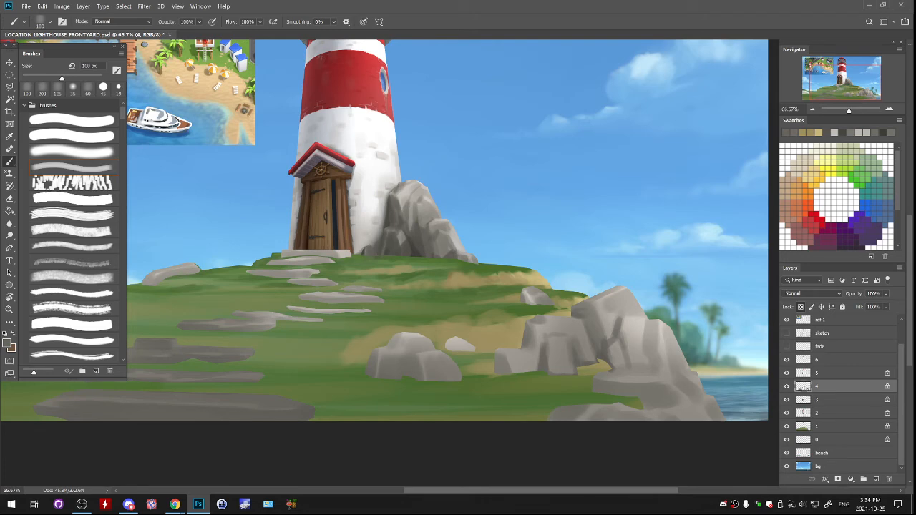
- Hide and show layer 4 again to examine the painted grass beneath the rocks
click(787, 387)
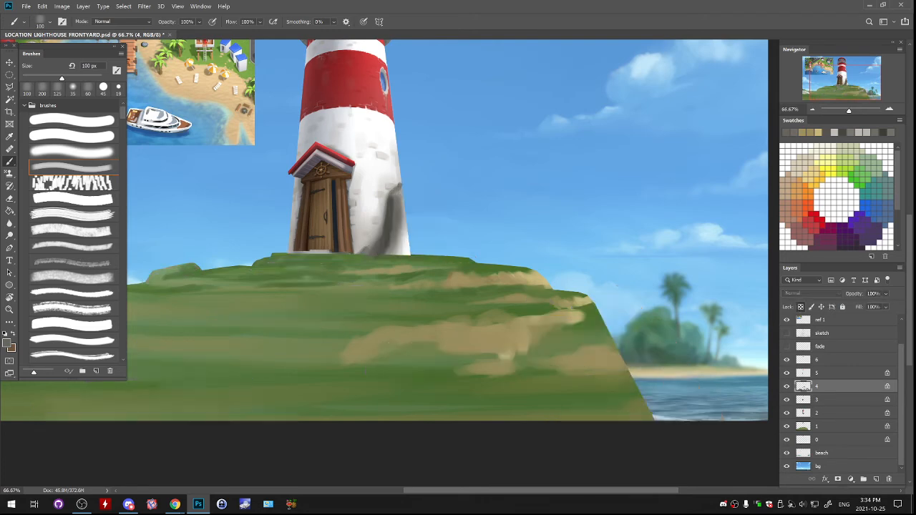
click(787, 387)
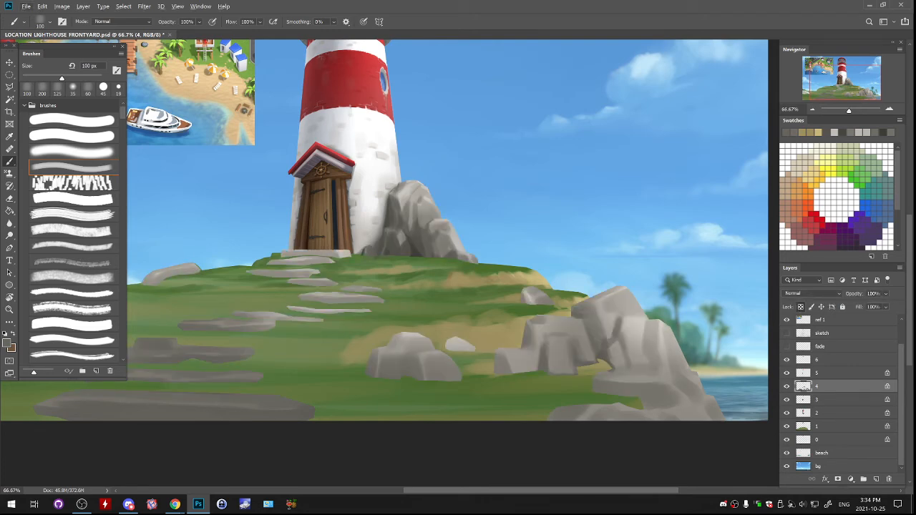
click(830, 427)
alt+click(492, 329)
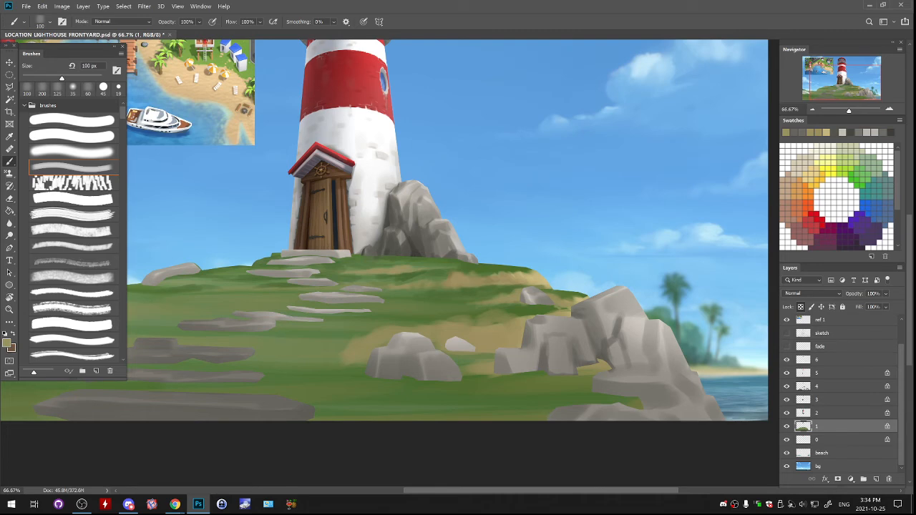
click(832, 387)
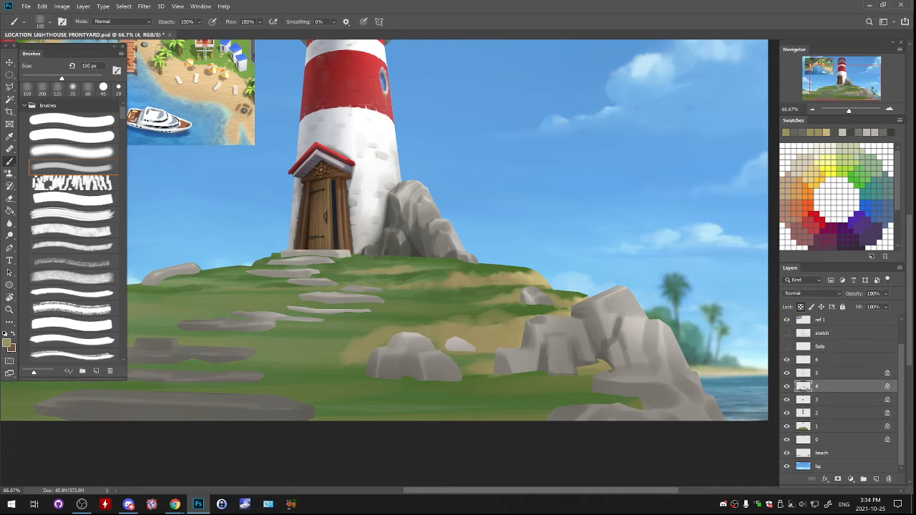
- Paint light grey highlights on the upper and water-side faces of the large foreground rocks at 100 px
alt+click(615, 318)
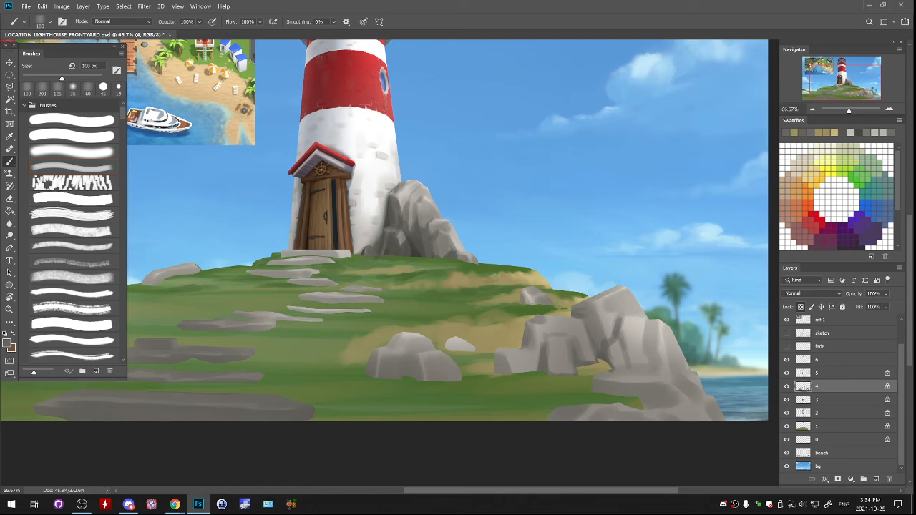
alt+click(423, 184)
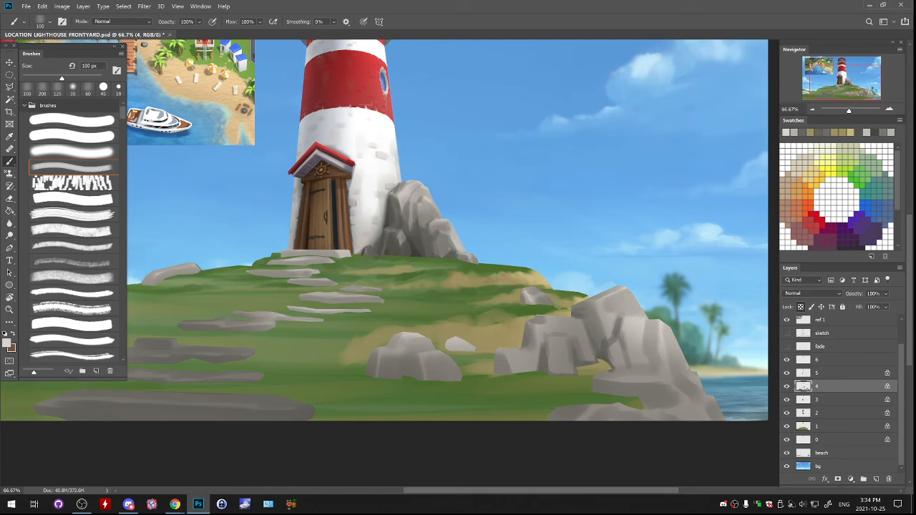
mouse_move(629, 289)
mouse_down()
mouse_move(616, 291)
mouse_move(642, 311)
mouse_up()
drag(679, 345, 686, 363)
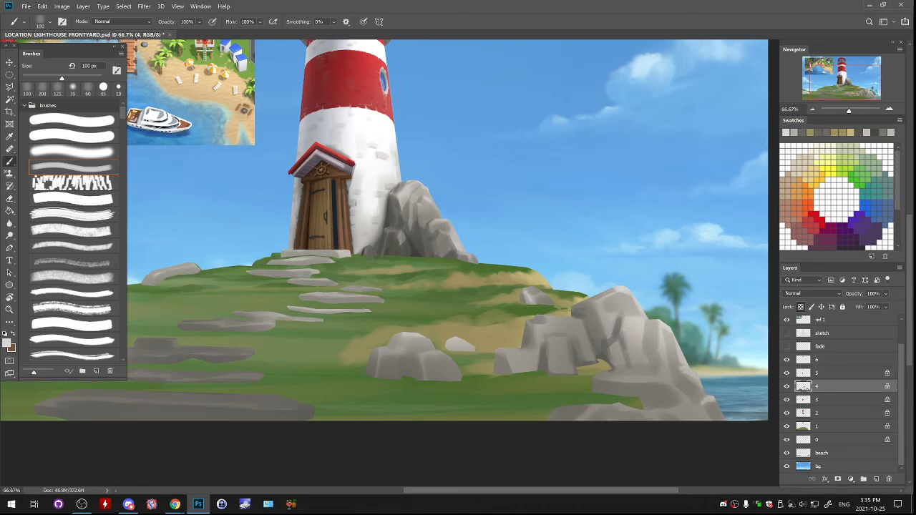
- Shade the lower blocks and upright faces of the large foreground rocks with a sampled grey at 125 px, undoing unwanted strokes
key(bracketright)
key(bracketright)
key(bracketright)
key(bracketright)
key(bracketright)
key(bracketright)
key(bracketright)
key(bracketright)
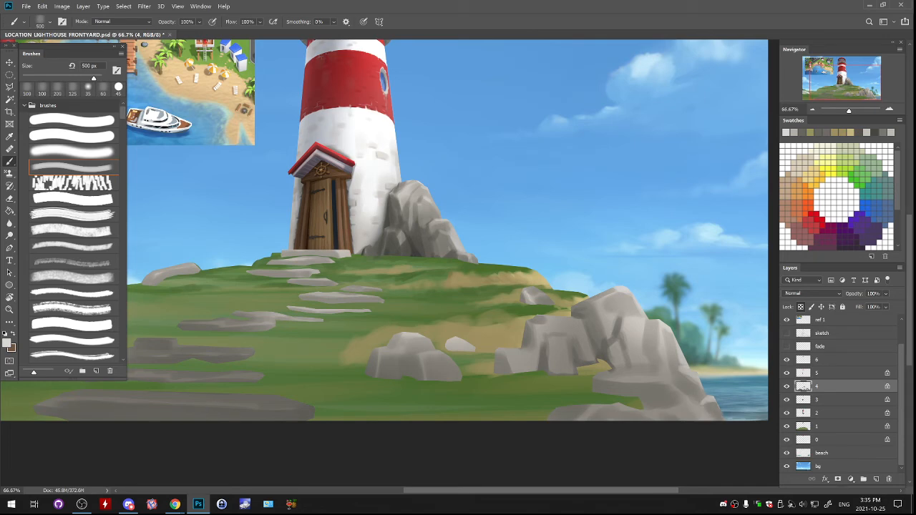
key(bracketleft)
key(bracketleft)
key(bracketleft)
key(bracketleft)
key(bracketleft)
key(bracketleft)
alt+click(608, 392)
mouse_move(601, 392)
mouse_down()
mouse_move(678, 396)
mouse_move(667, 374)
mouse_move(621, 365)
mouse_move(638, 360)
mouse_up()
key(ctrl+z)
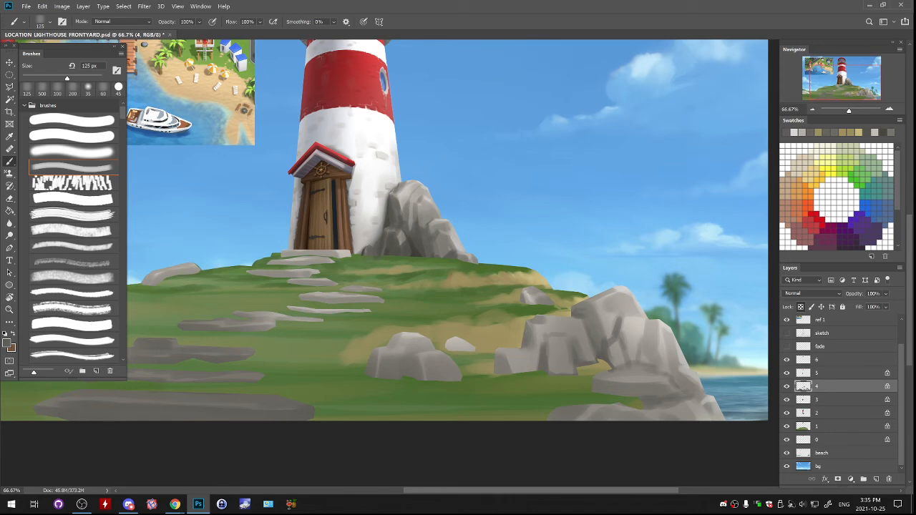
key(ctrl+z)
mouse_move(646, 320)
mouse_down()
mouse_move(636, 360)
mouse_move(648, 367)
mouse_up()
drag(645, 321, 644, 340)
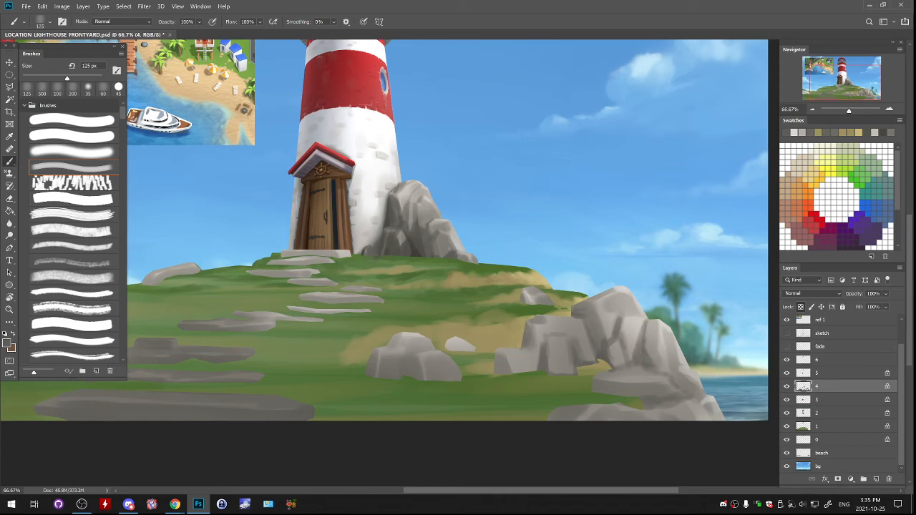
- Shade the small pale stone beside the foreground boulders in grey, using the brush at 70 px and 200 px
scroll(447, 229, down, 3)
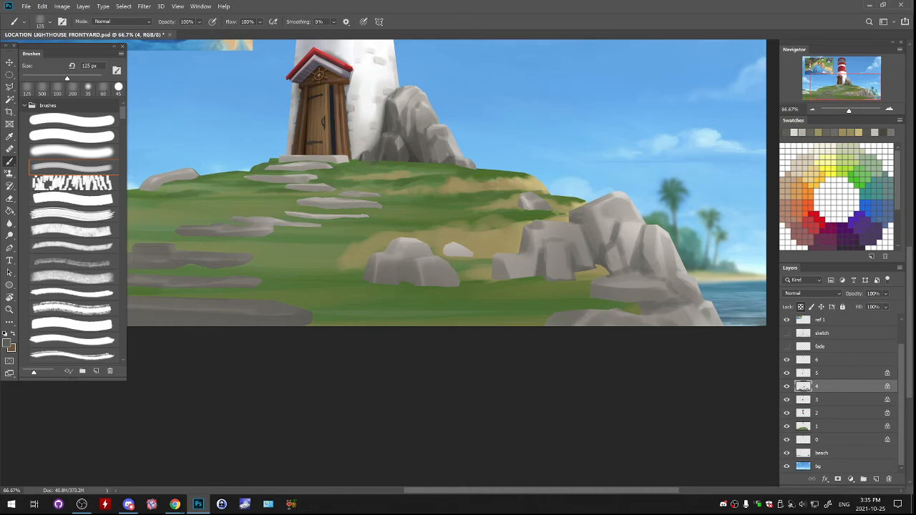
drag(458, 236, 379, 227)
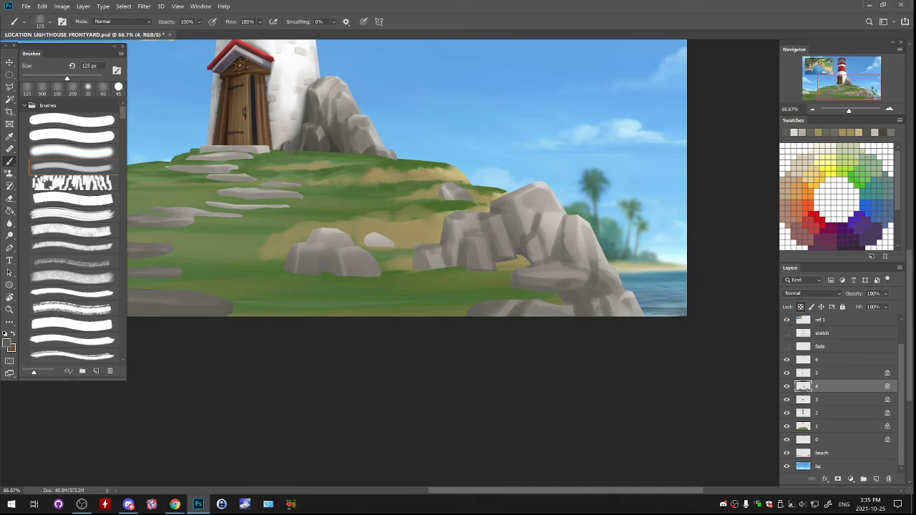
key(bracketleft)
key(bracketleft)
key(bracketleft)
key(bracketleft)
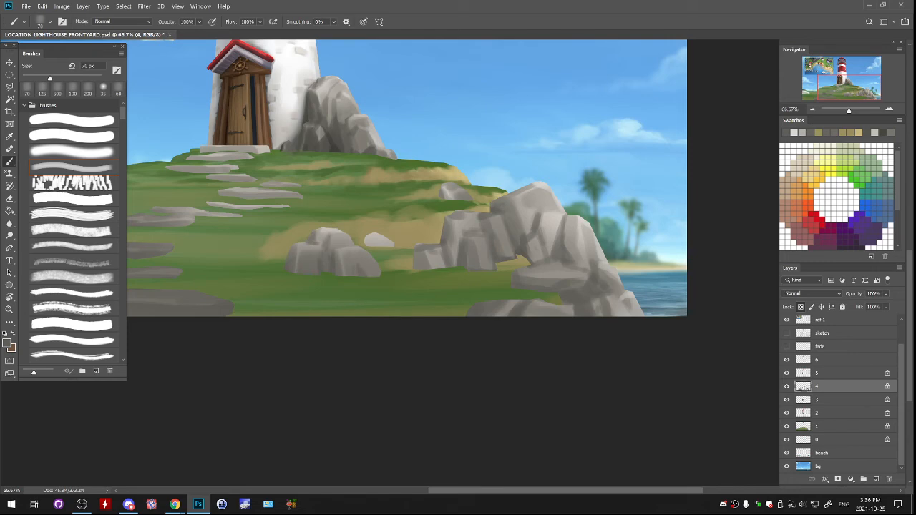
drag(365, 236, 371, 242)
key(bracketright)
key(bracketright)
key(bracketright)
key(bracketright)
key(bracketright)
key(bracketright)
key(bracketright)
drag(365, 239, 389, 242)
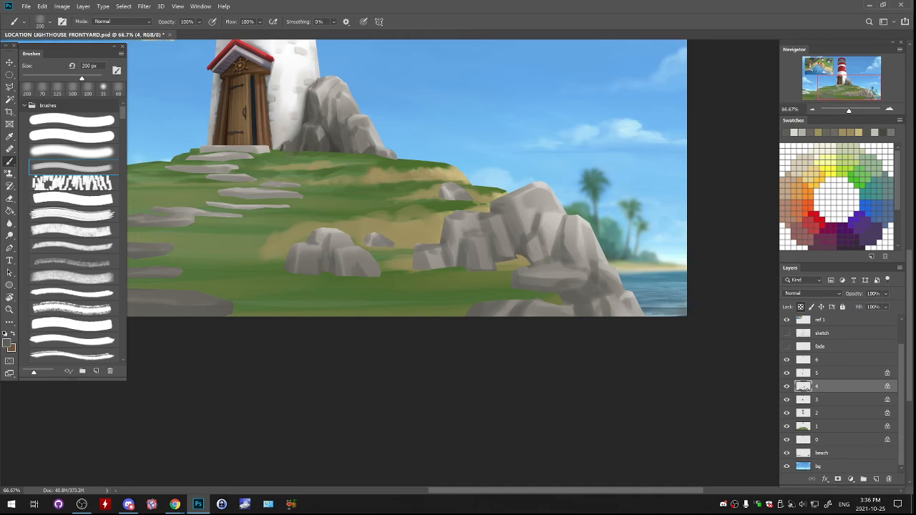
- Paint the tops of the lower stepping stones with a sampled light grey at 200 px
key(ctrl+minus)
key(ctrl+minus)
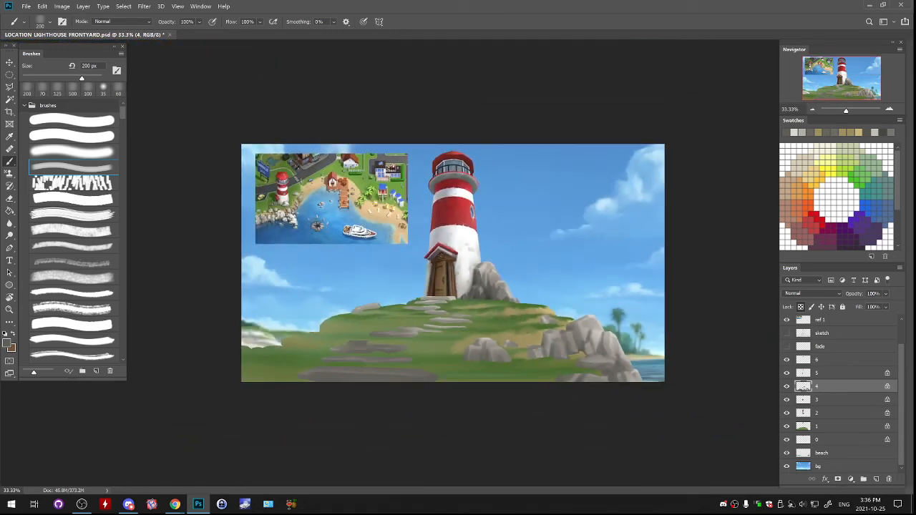
alt+click(458, 293)
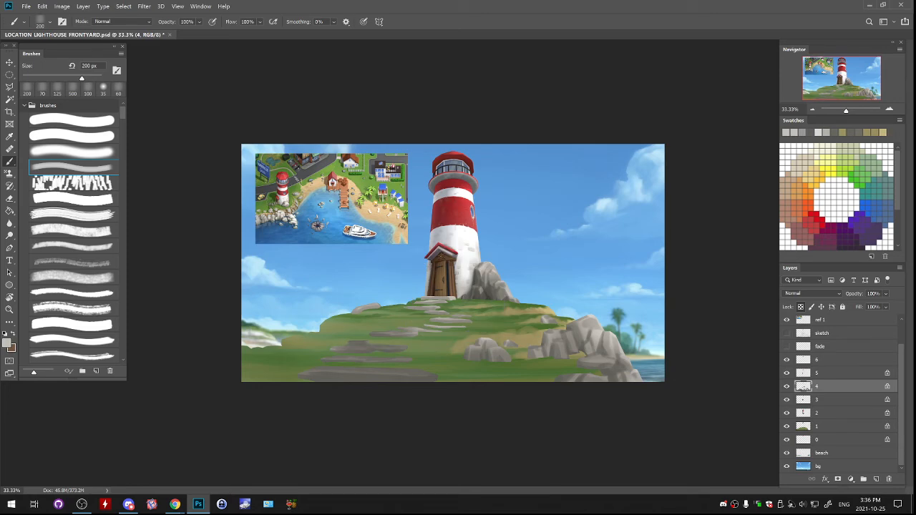
mouse_move(373, 336)
mouse_down()
mouse_move(395, 332)
mouse_move(371, 334)
mouse_up()
key(ctrl+z)
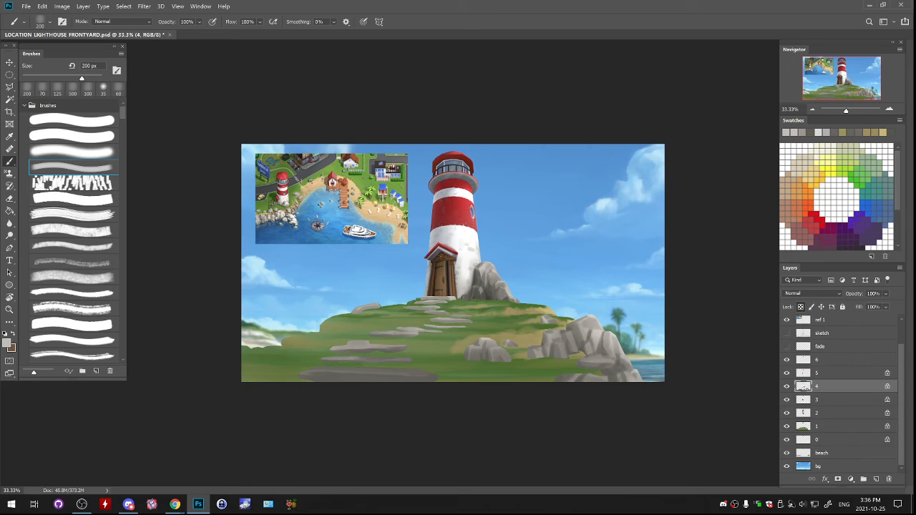
drag(335, 357, 411, 360)
drag(312, 369, 437, 375)
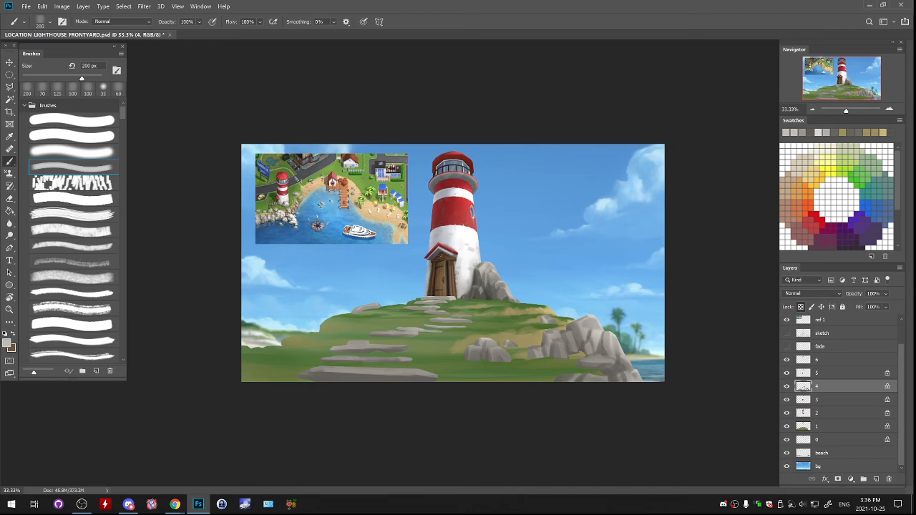
- Select layer 1 with the grass and keep it visible for painting
key(ctrl+plus)
key(ctrl+plus)
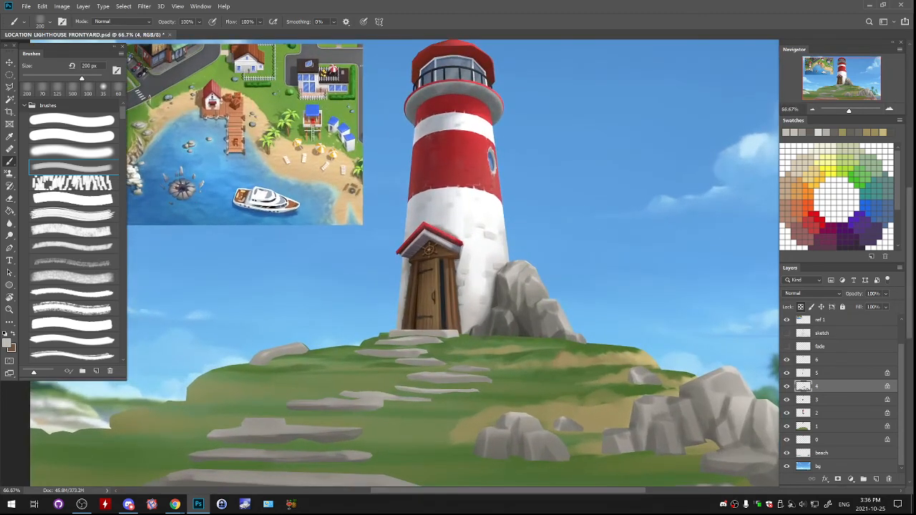
click(818, 426)
click(787, 427)
click(787, 427)
drag(502, 308, 409, 237)
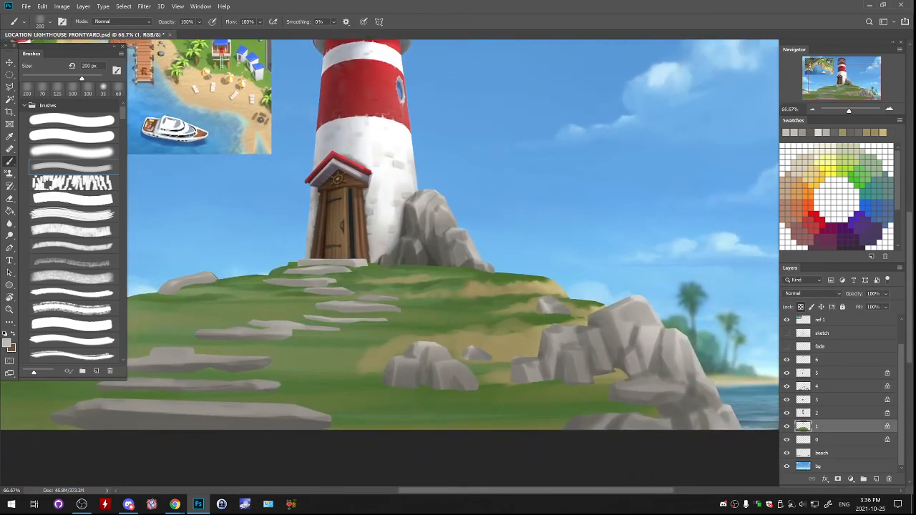
alt+click(401, 348)
click(7, 344)
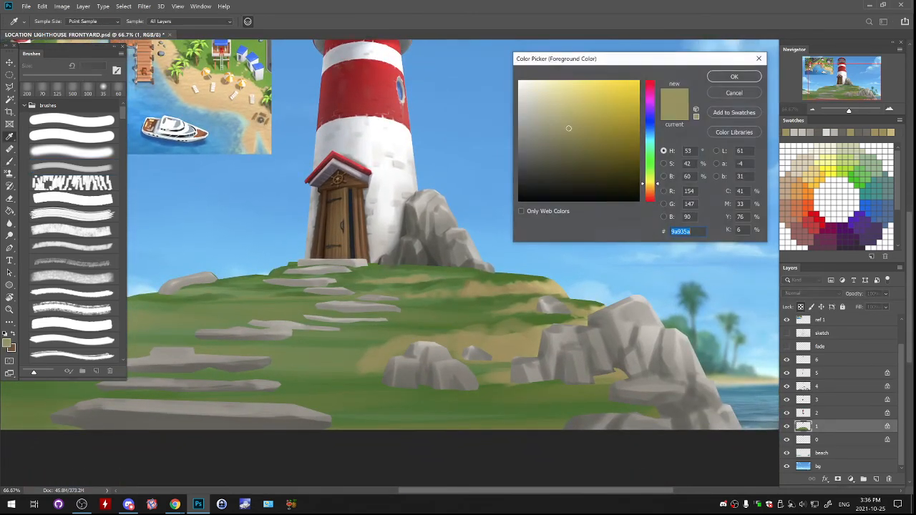
click(588, 174)
key(Return)
key(b)
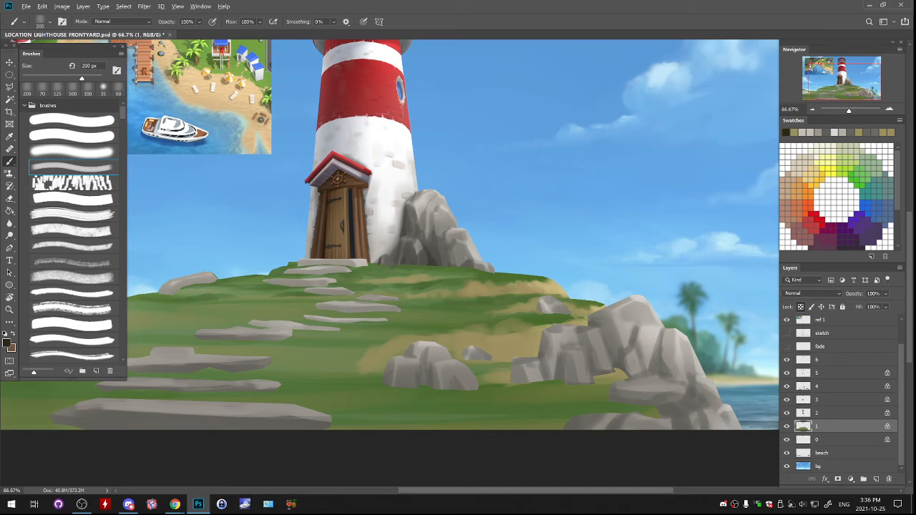
alt+click(537, 308)
key(n)
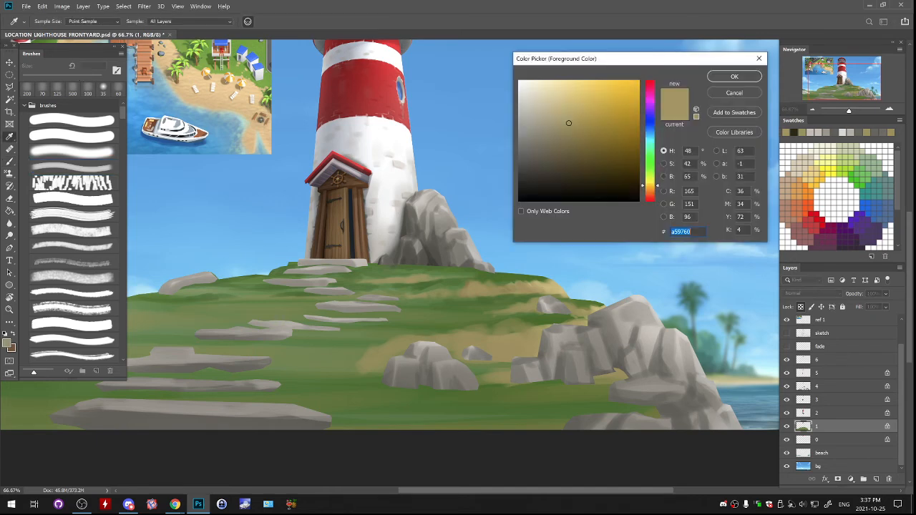
click(734, 93)
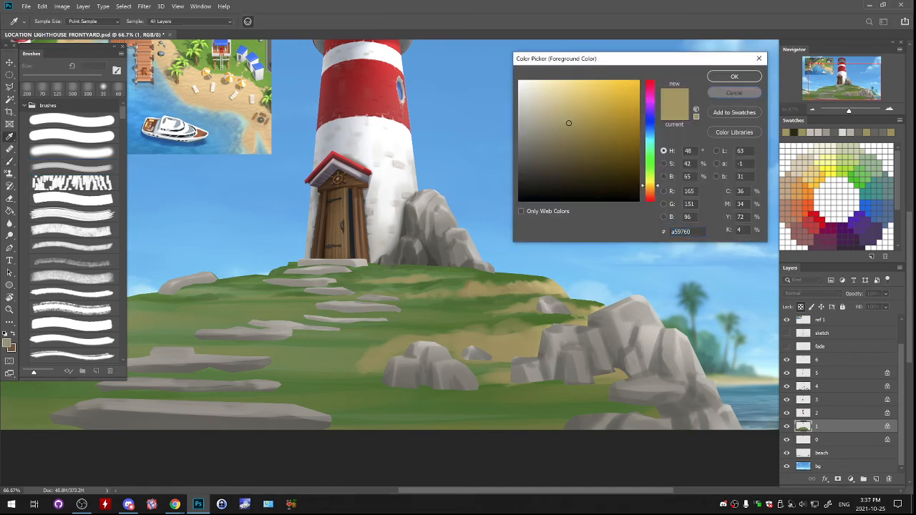
- Paint the grass between the upper stepping stones with a sampled green at 200 px
mouse_move(401, 301)
mouse_down()
mouse_move(591, 228)
mouse_move(597, 243)
mouse_up()
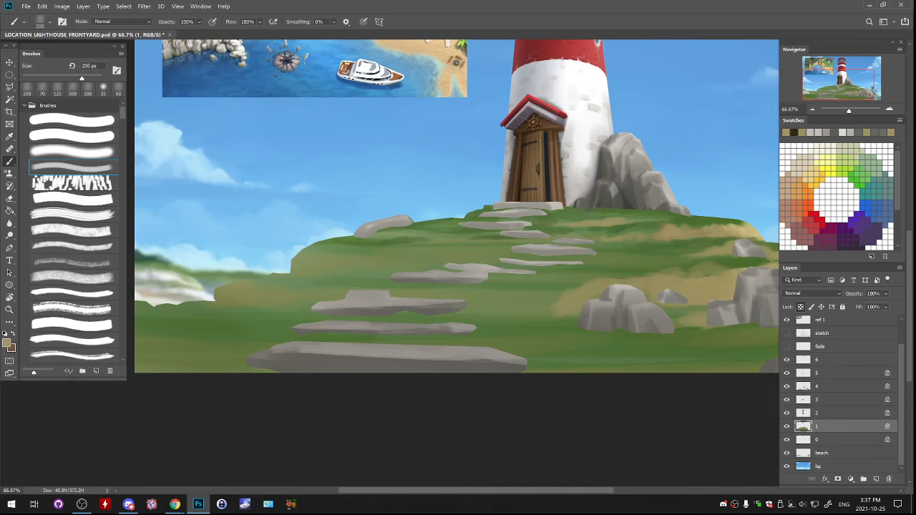
drag(430, 251, 473, 286)
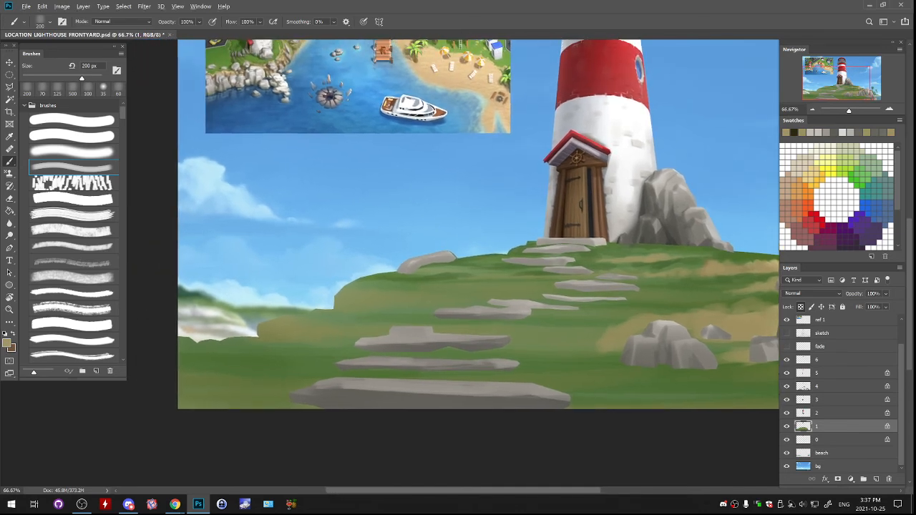
key(ctrl+minus)
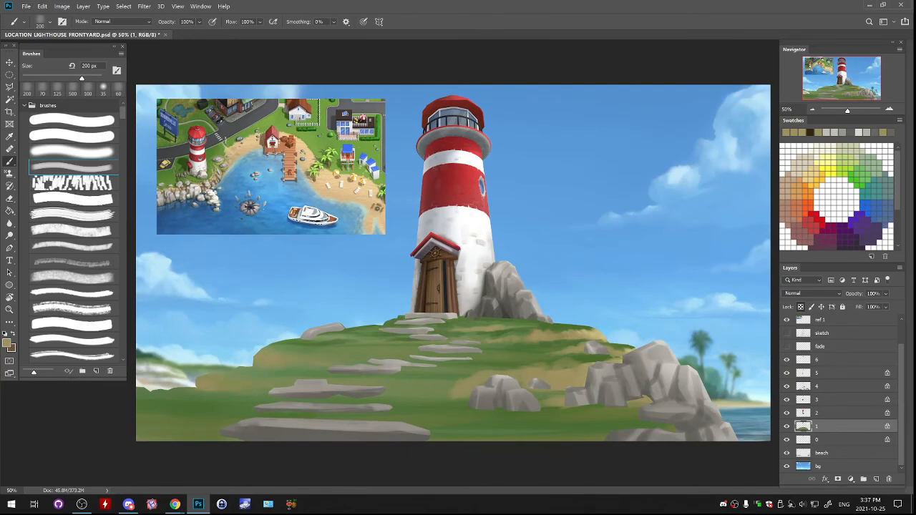
alt+click(369, 352)
drag(408, 351, 346, 358)
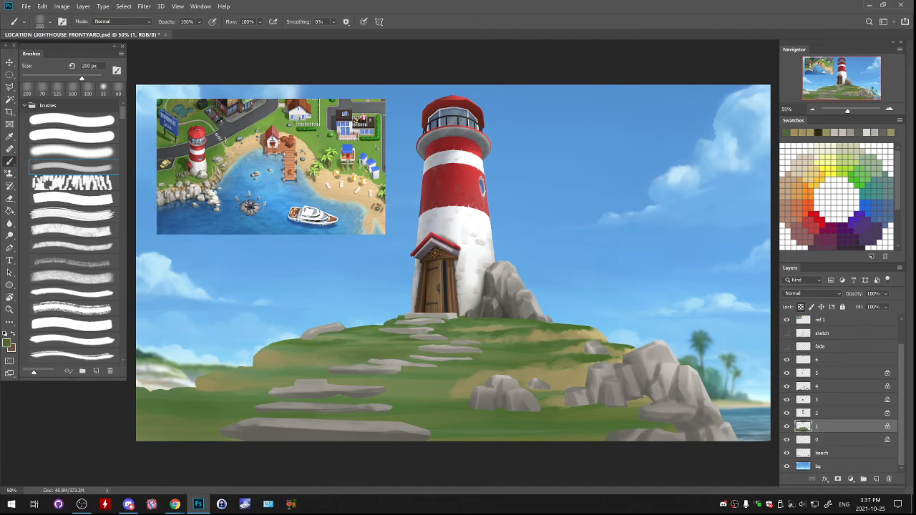
- Sample a sand colour, reduce the brush to 100 px, and paint sandy streaks beside the upper stepping stones and foreground boulders
alt+click(387, 345)
key(bracketleft)
key(bracketleft)
key(bracketleft)
key(bracketleft)
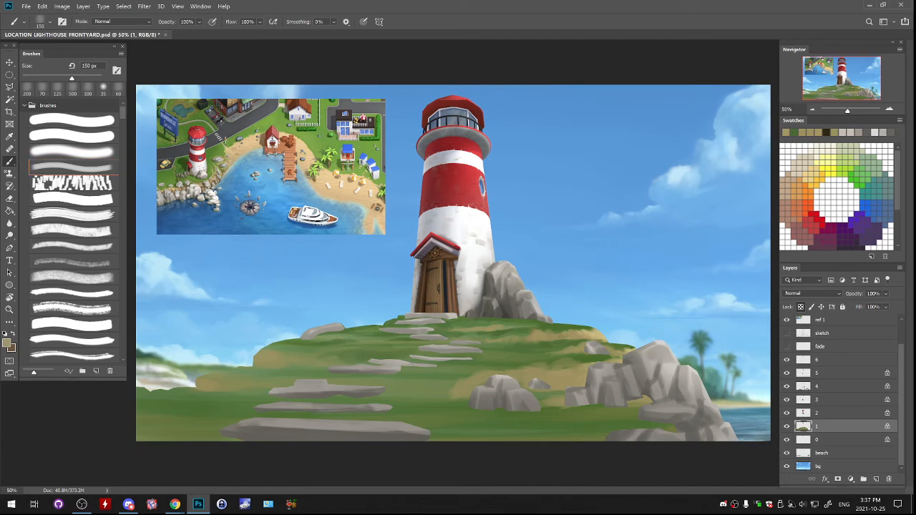
drag(402, 326, 414, 326)
drag(452, 354, 480, 355)
mouse_move(445, 379)
mouse_down()
mouse_move(469, 377)
mouse_move(430, 387)
mouse_up()
drag(435, 392, 451, 391)
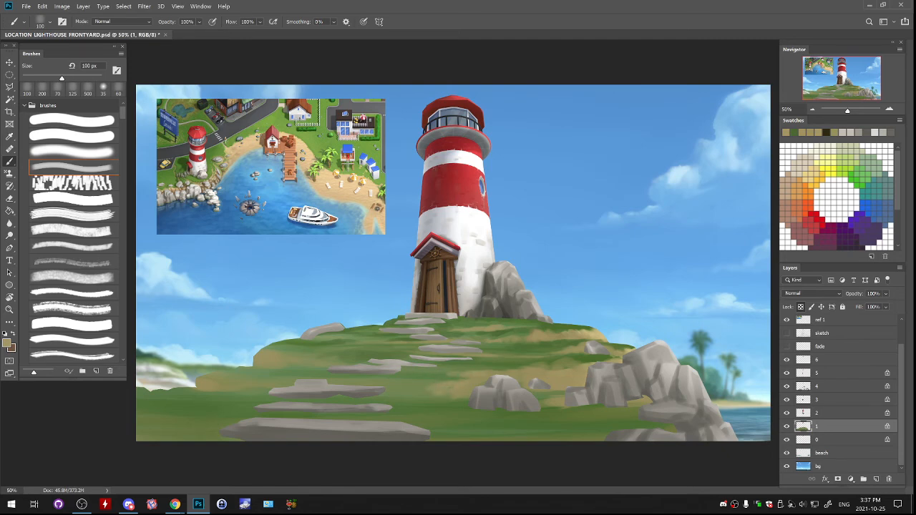
- Extend the sandy patches across the grass between the middle stepping stones and the foreground boulders
drag(365, 380, 338, 383)
mouse_move(388, 393)
mouse_down()
mouse_move(424, 392)
mouse_move(399, 388)
mouse_up()
mouse_move(340, 375)
mouse_down()
mouse_move(321, 375)
mouse_move(376, 358)
mouse_up()
mouse_move(448, 365)
mouse_down()
mouse_move(434, 365)
mouse_move(426, 396)
mouse_up()
- Try sandy strokes on the grass around the lower stepping stones, and undo them
drag(314, 416, 263, 416)
key(ctrl+z)
mouse_move(315, 399)
mouse_down()
mouse_move(258, 398)
mouse_move(387, 397)
mouse_up()
key(ctrl+z)
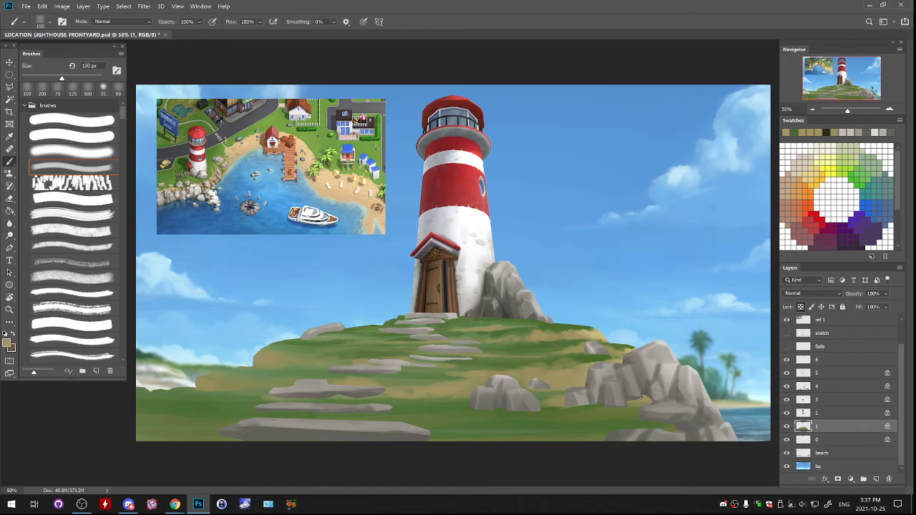
- Paint thin sandy streaks on the grass between the two lowest stepping stones at 100 px
drag(280, 413, 246, 412)
drag(280, 412, 431, 413)
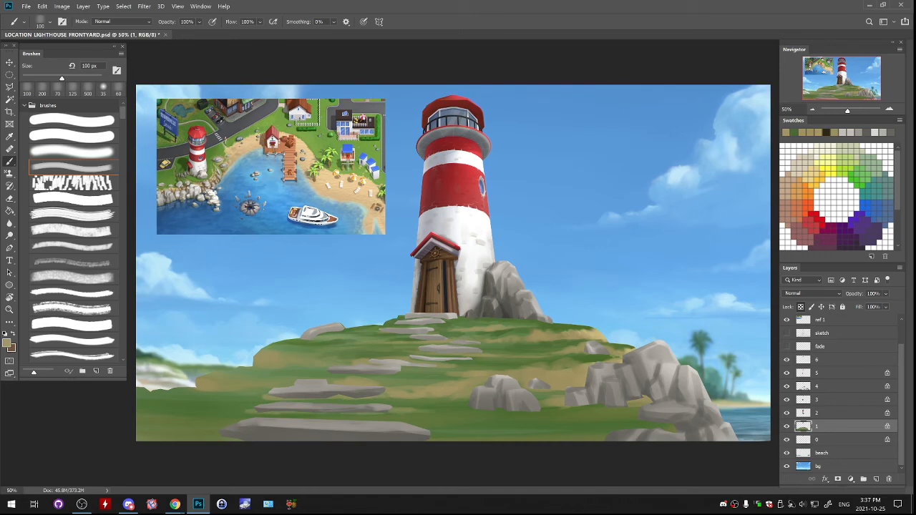
- Enlarge the brush to 200 px, sample greens from the hill, and blend them over the grass at its far-left edge
key(bracketright)
key(bracketright)
key(bracketright)
key(bracketright)
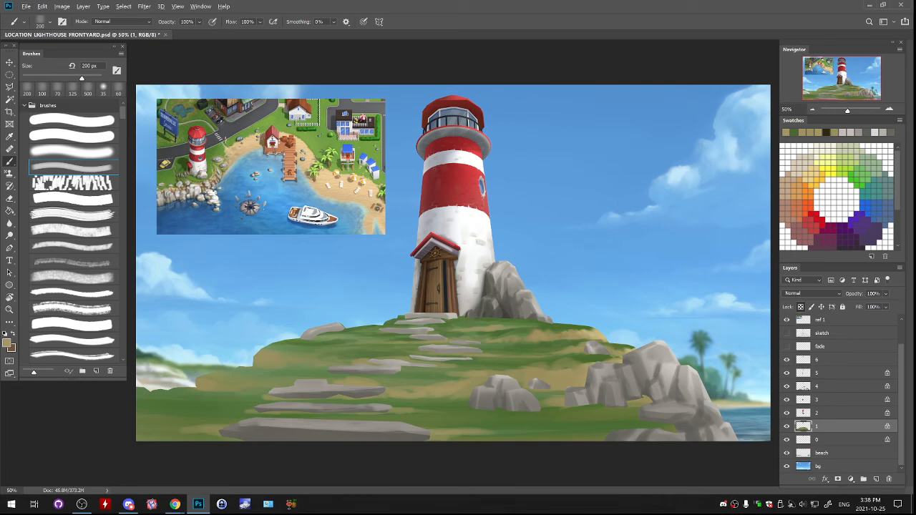
alt+click(214, 413)
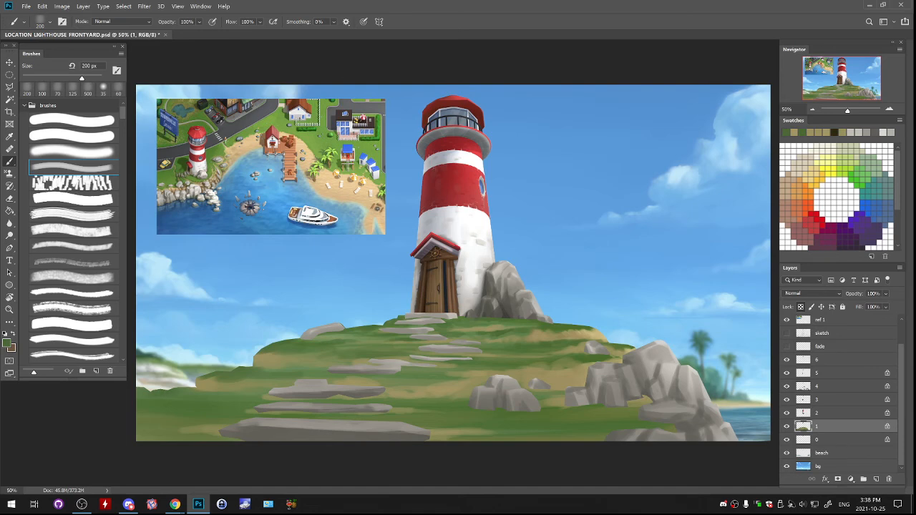
alt+click(204, 390)
mouse_move(208, 391)
mouse_down()
mouse_move(183, 391)
mouse_move(208, 393)
mouse_move(192, 393)
mouse_up()
alt+click(194, 392)
alt+click(179, 392)
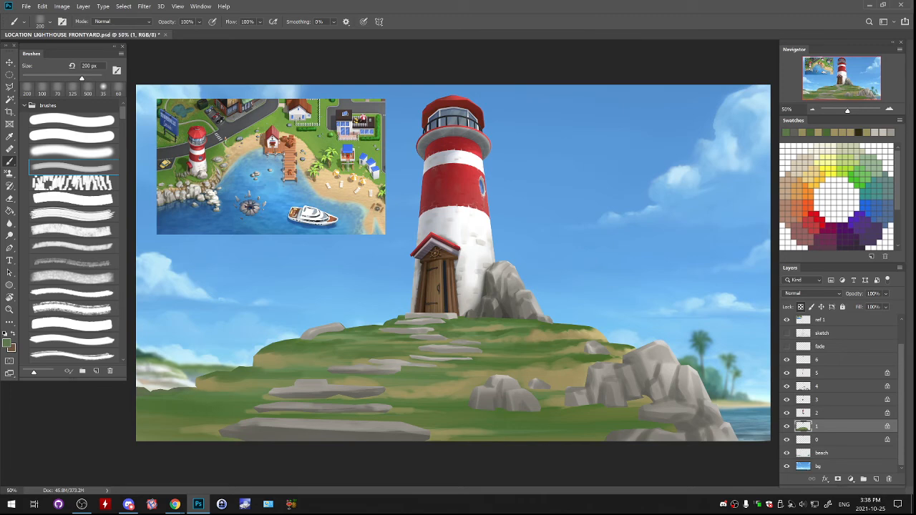
drag(188, 393, 203, 394)
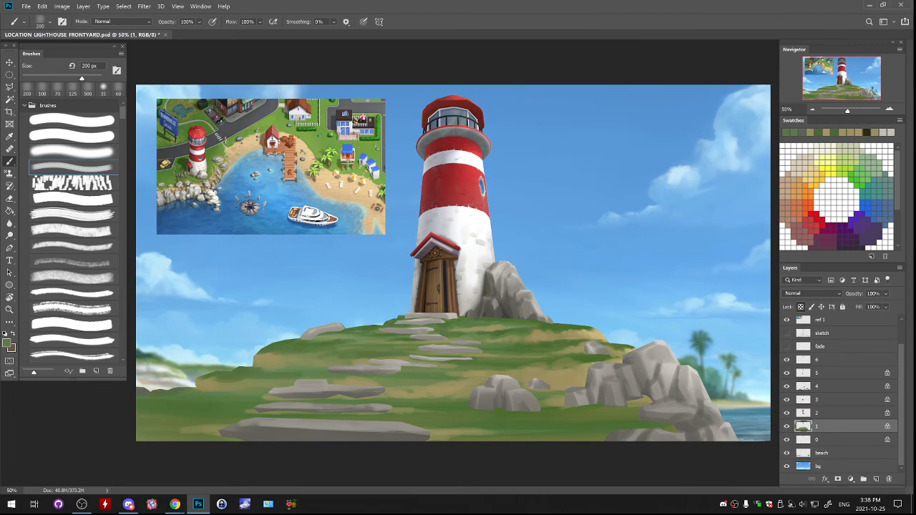
- Set the foreground colour to a dark, saturated green for deepening the grass
click(6, 344)
click(584, 152)
click(600, 169)
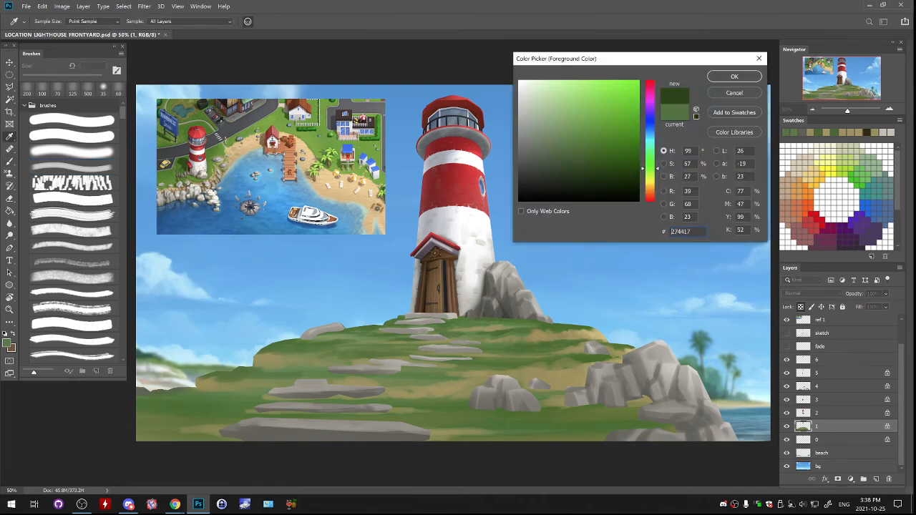
click(603, 170)
click(735, 76)
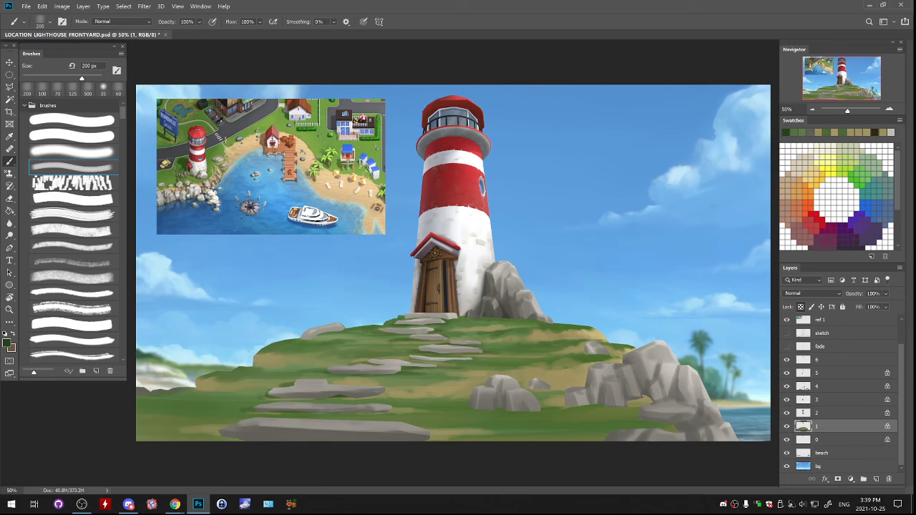
- Try a dark green stroke with a 2200 px brush over the left side of the hill, and undo it
key(z)
drag(237, 428, 326, 429)
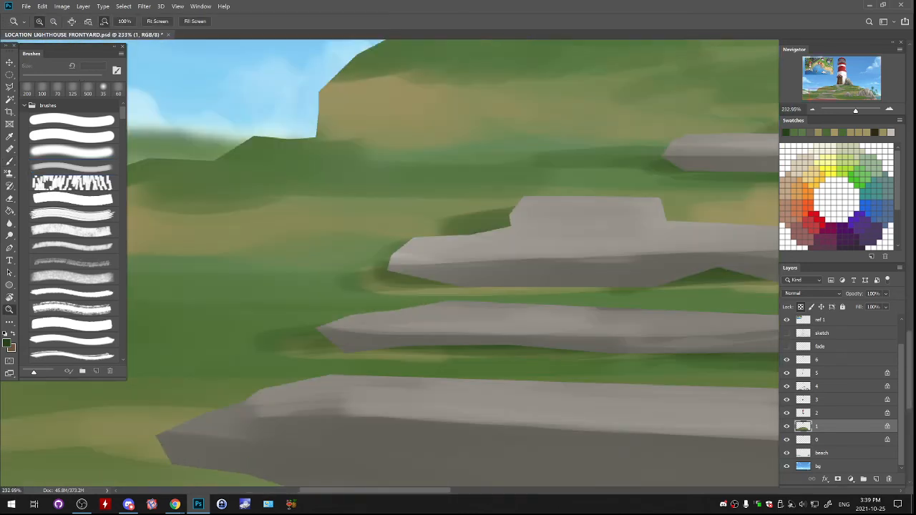
key(ctrl+0)
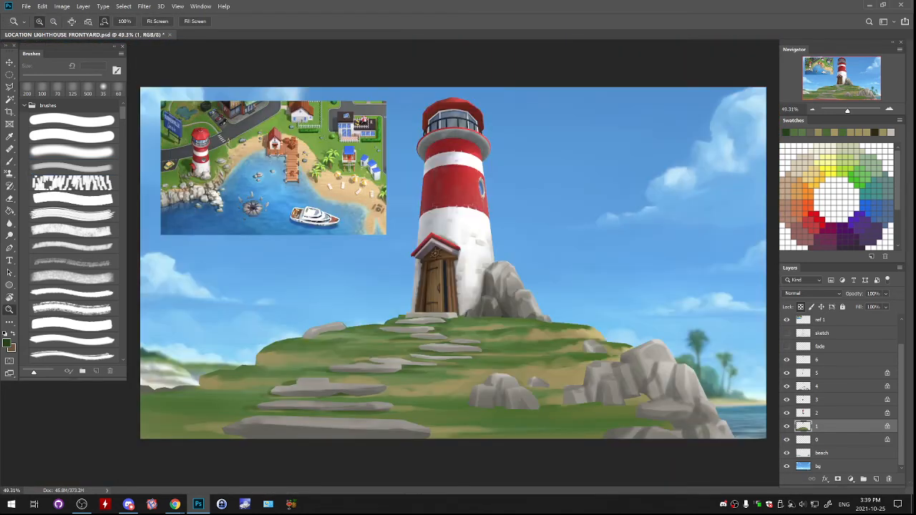
key(ctrl+minus)
key(ctrl+minus)
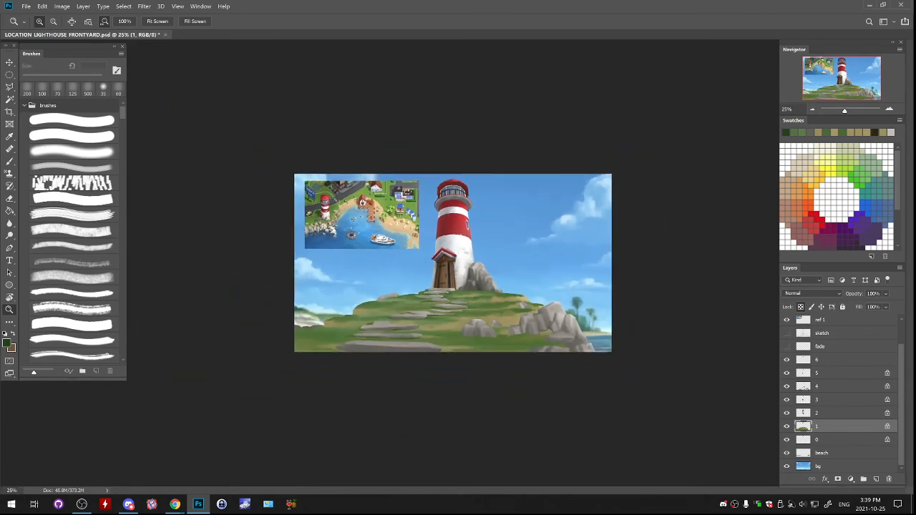
key(b)
key(bracketright)
key(bracketright)
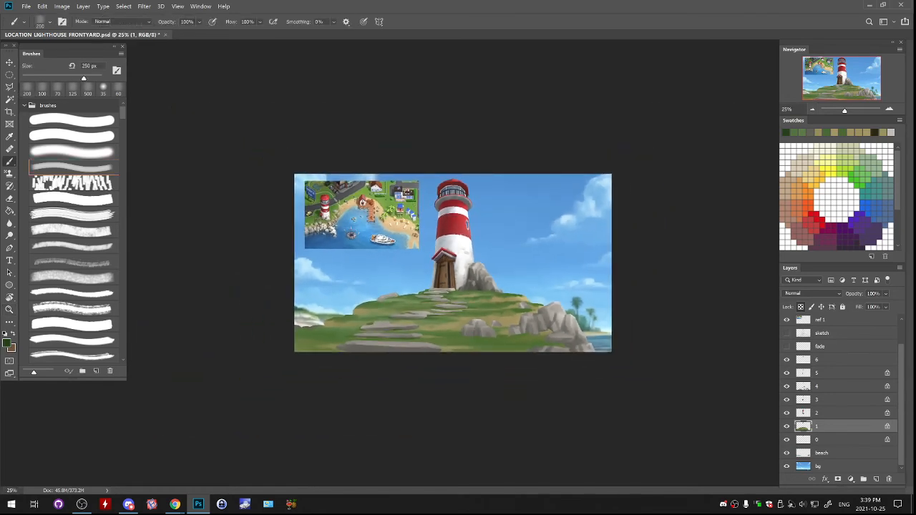
mouse_move(319, 319)
mouse_down()
mouse_move(363, 314)
mouse_move(342, 324)
mouse_up()
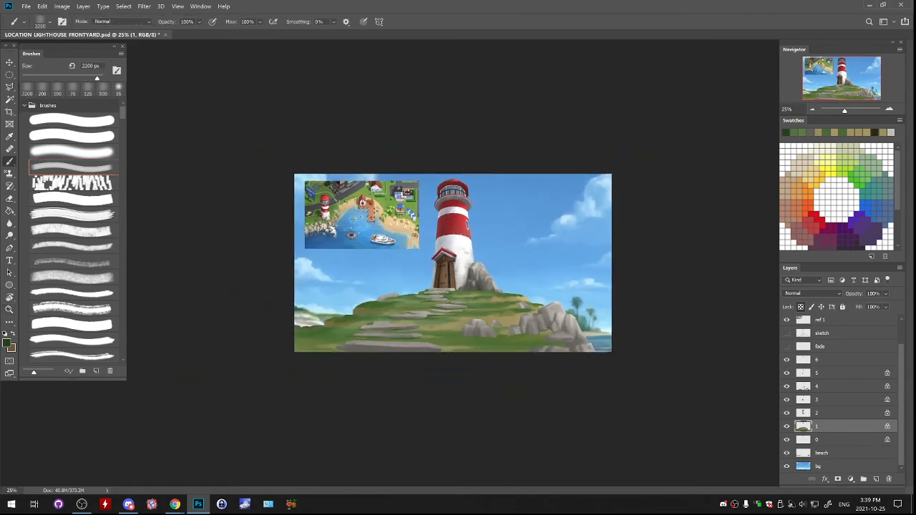
key(ctrl+z)
key(bracketleft)
key(bracketleft)
- Switch to the soft round brush at 300 px and darken the grass on the left slope and around the stepping stones
click(72, 152)
key(bracketright)
key(bracketright)
key(bracketright)
key(bracketright)
key(bracketright)
key(bracketright)
key(bracketright)
key(bracketright)
key(bracketright)
key(bracketright)
key(bracketright)
key(bracketright)
key(bracketright)
key(bracketright)
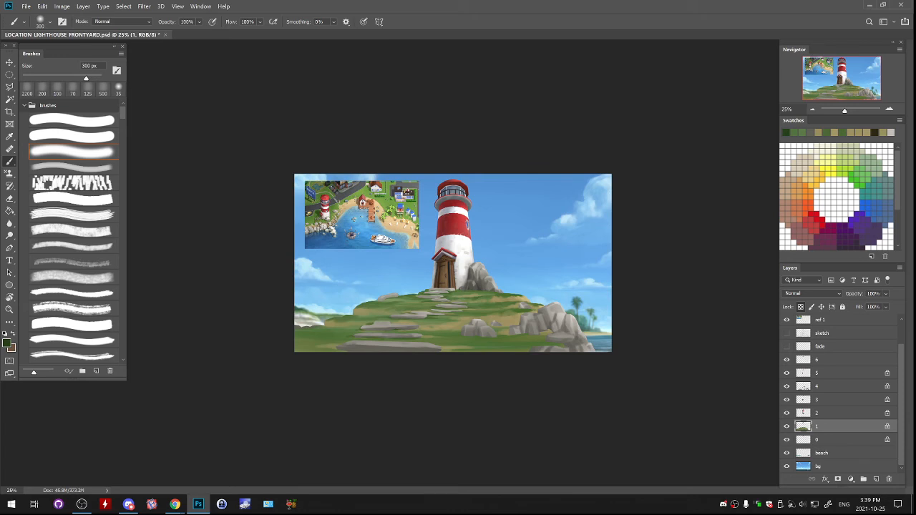
drag(358, 313, 384, 304)
key(ctrl+z)
mouse_move(327, 325)
mouse_down()
mouse_move(362, 313)
mouse_move(300, 340)
mouse_up()
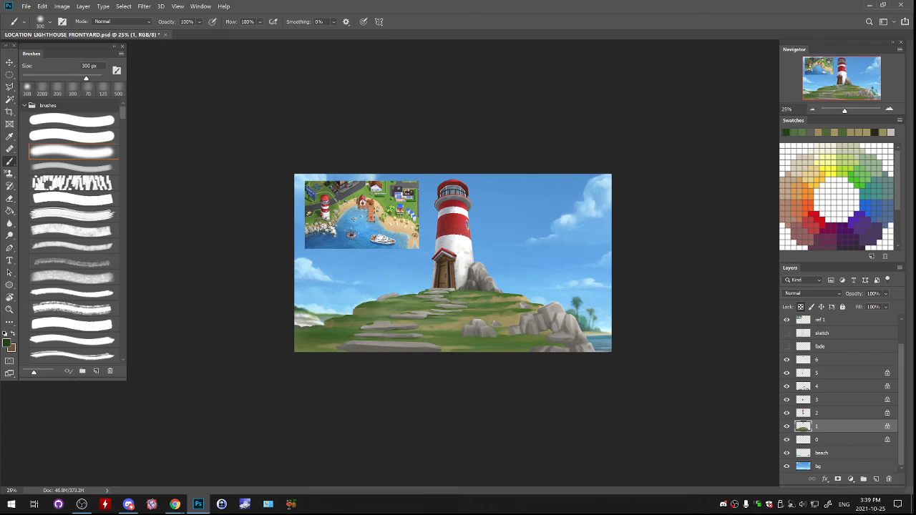
mouse_move(381, 307)
mouse_down()
mouse_move(409, 299)
mouse_move(399, 299)
mouse_move(437, 329)
mouse_up()
drag(317, 348, 335, 347)
drag(358, 311, 389, 303)
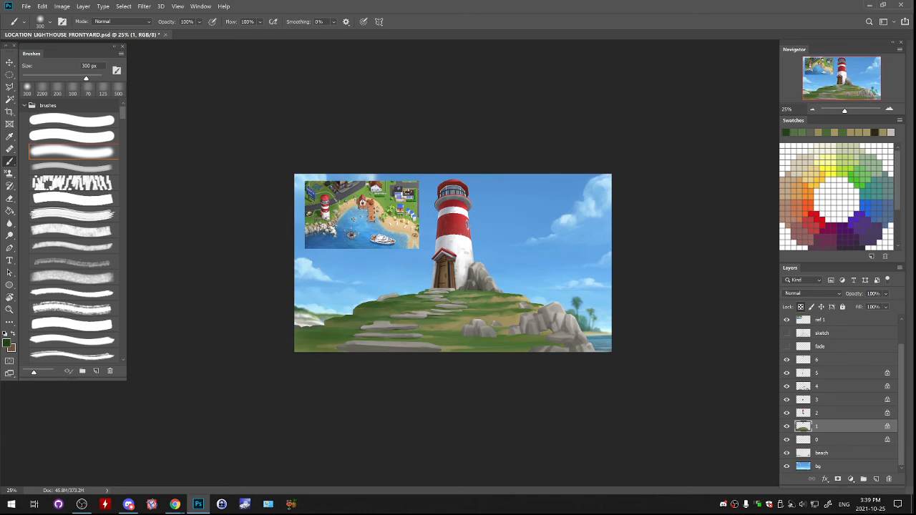
key(ctrl+plus)
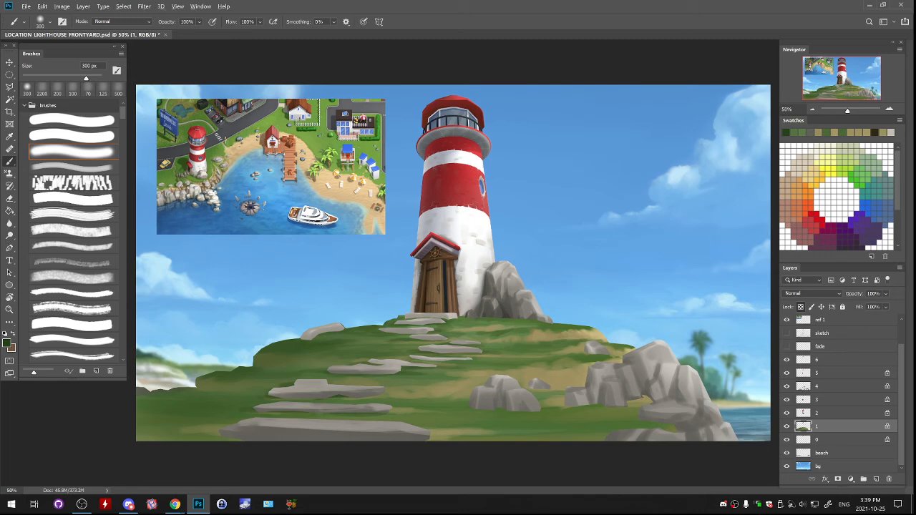
- Sample sand and green tones and touch up the grass around the foreground boulders, switching back to the textured brush at 200 px
alt+click(644, 428)
drag(622, 422, 663, 425)
alt+click(600, 335)
click(608, 423)
click(71, 167)
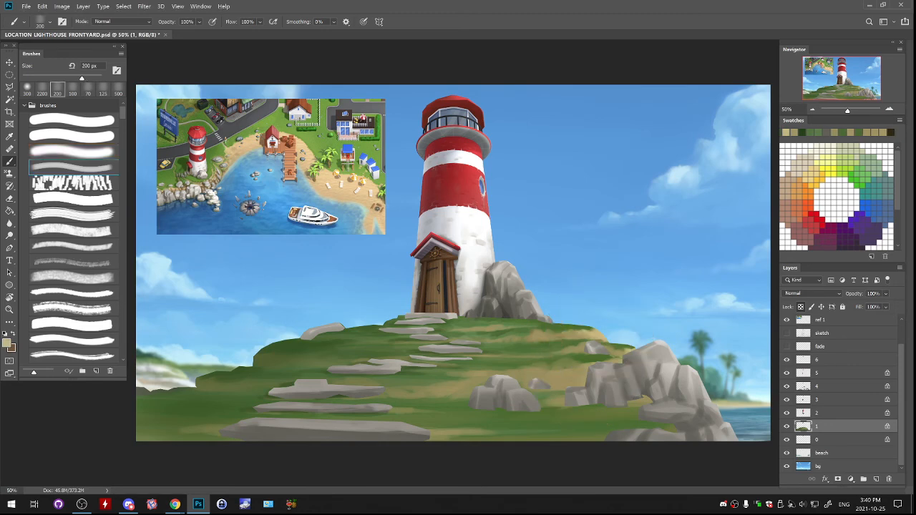
drag(574, 374, 575, 381)
key(ctrl+z)
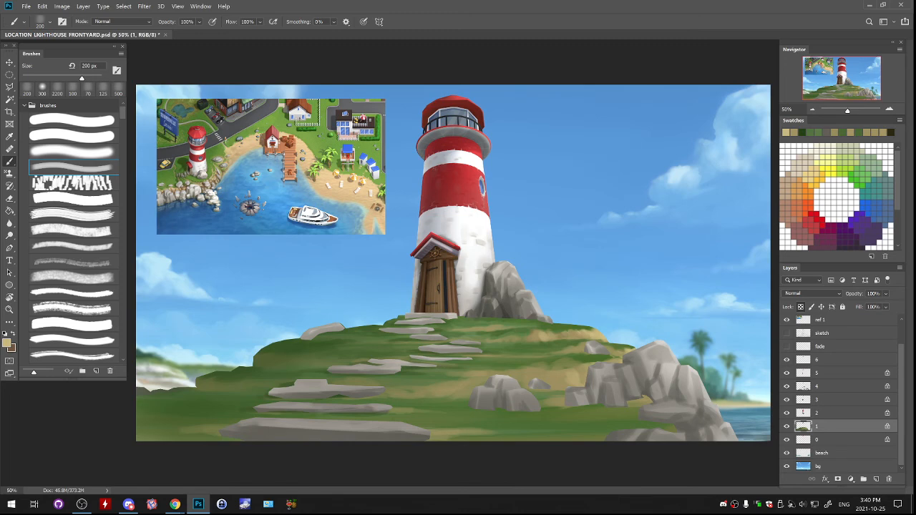
alt+click(300, 358)
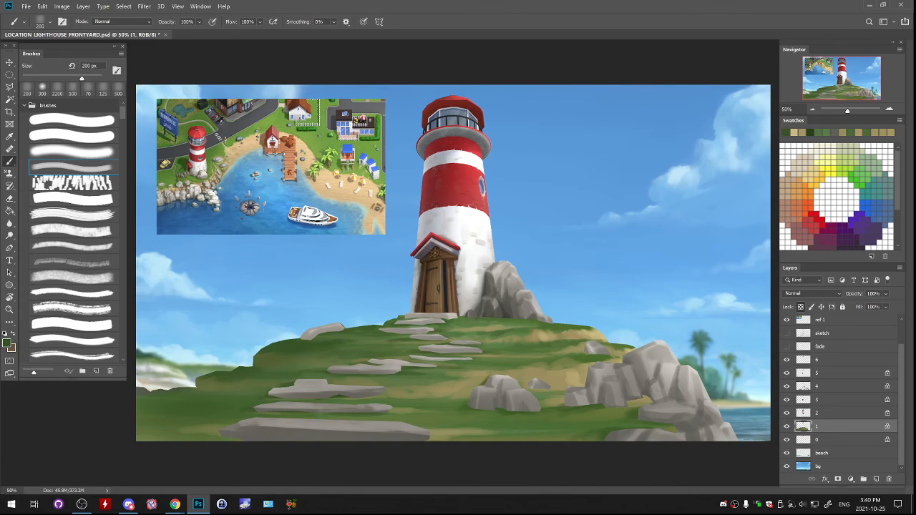
key(z)
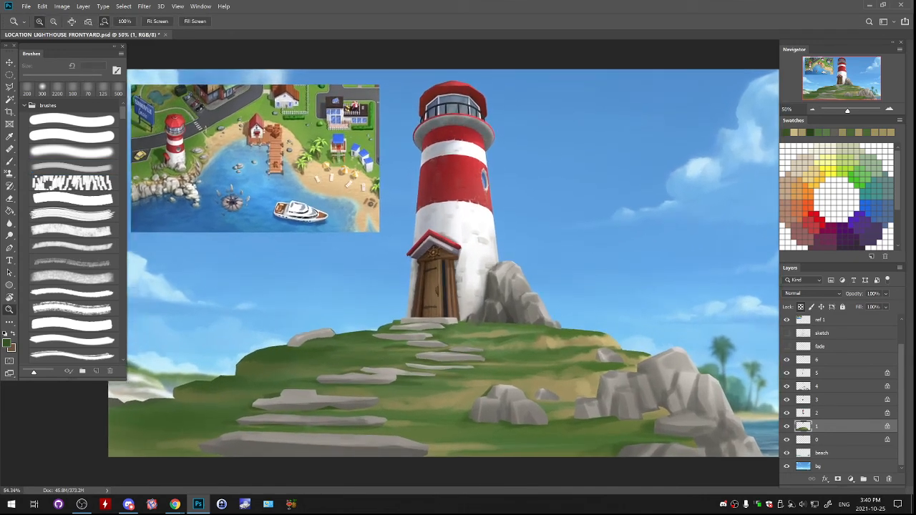
key(b)
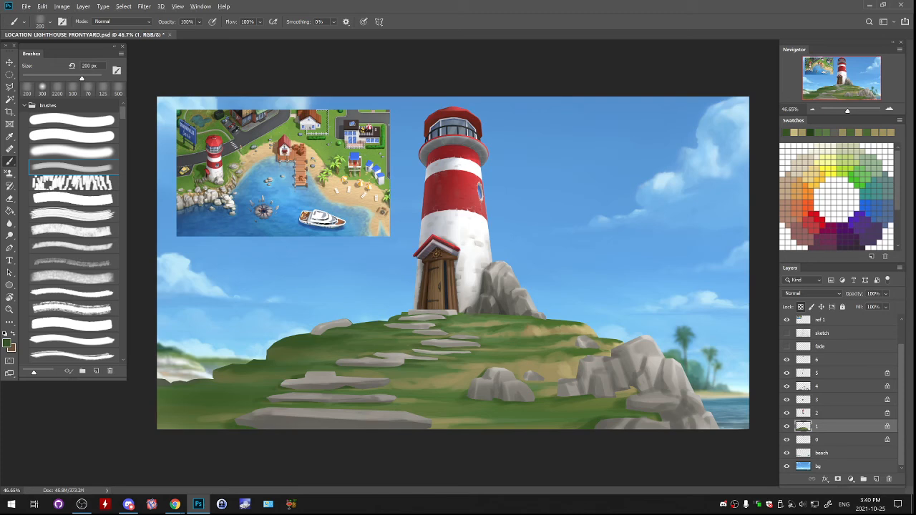
- Sample a sandy tone and paint light patches below the central boulders and on the grass left of the lower stepping stones
alt+click(548, 372)
alt+click(549, 372)
drag(530, 393, 566, 396)
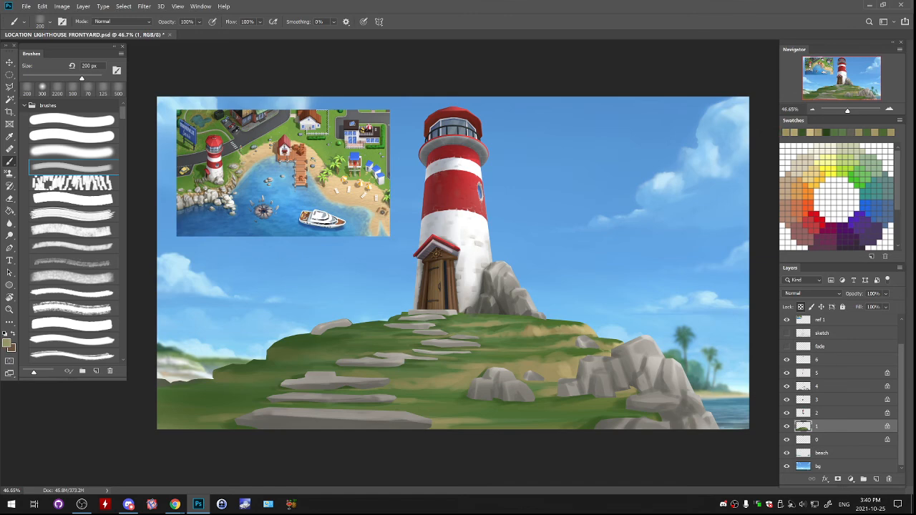
mouse_move(291, 356)
mouse_down()
mouse_move(270, 352)
mouse_move(307, 356)
mouse_move(348, 331)
mouse_up()
key(ctrl+z)
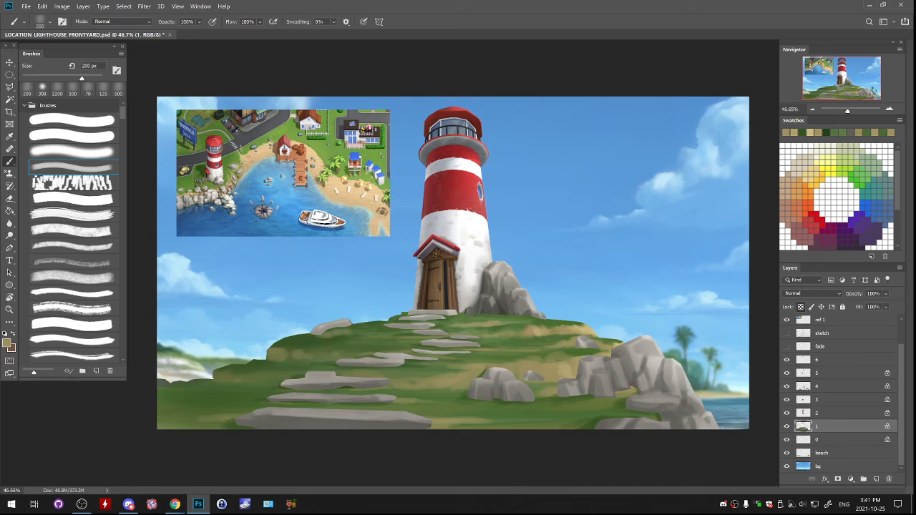
drag(228, 380, 298, 378)
mouse_move(237, 385)
mouse_down()
mouse_move(247, 385)
mouse_move(238, 398)
mouse_up()
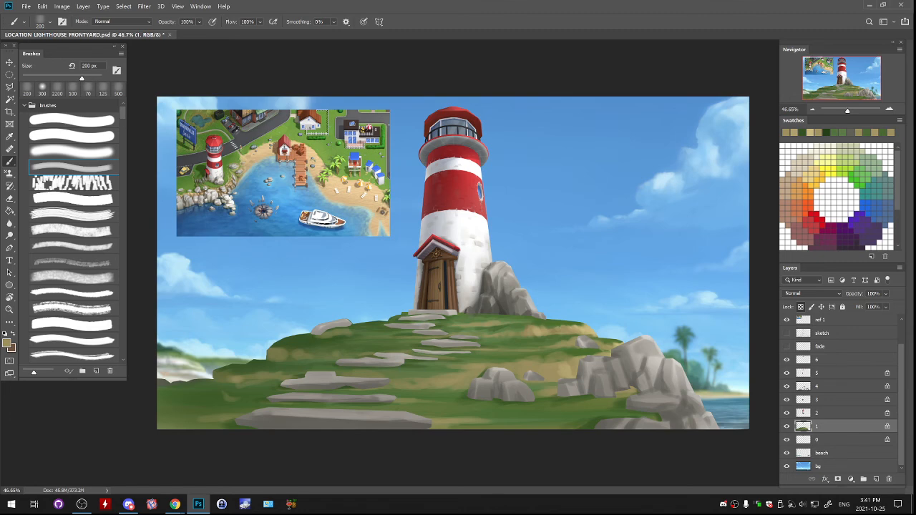
- Toggle the visibility of layers 1 and 4 to find the stepping stones, and select layer 4
click(787, 426)
click(787, 427)
click(787, 426)
click(787, 426)
click(787, 387)
click(787, 387)
click(831, 387)
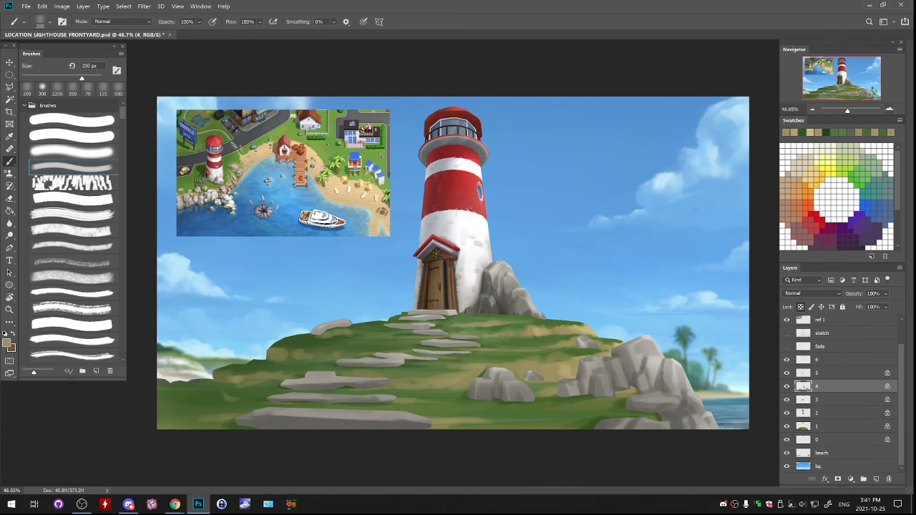
- Sample the stepping-stone grey and set the foreground colour to dark grey #484641
click(889, 109)
click(889, 108)
alt+click(380, 355)
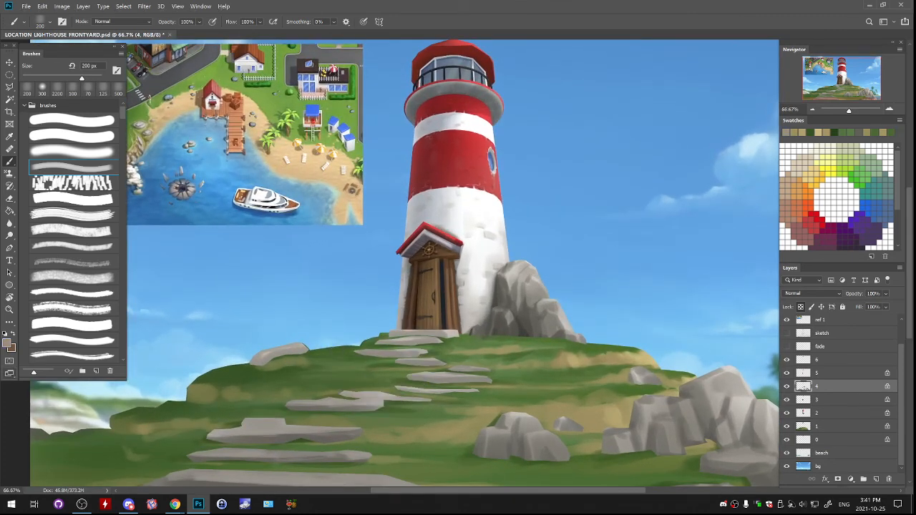
click(7, 344)
text(43413d)
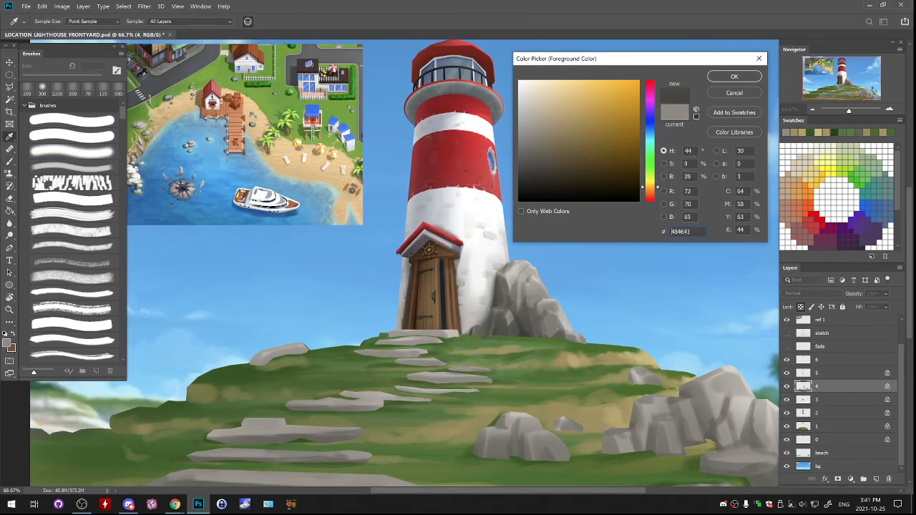
key(Return)
key(b)
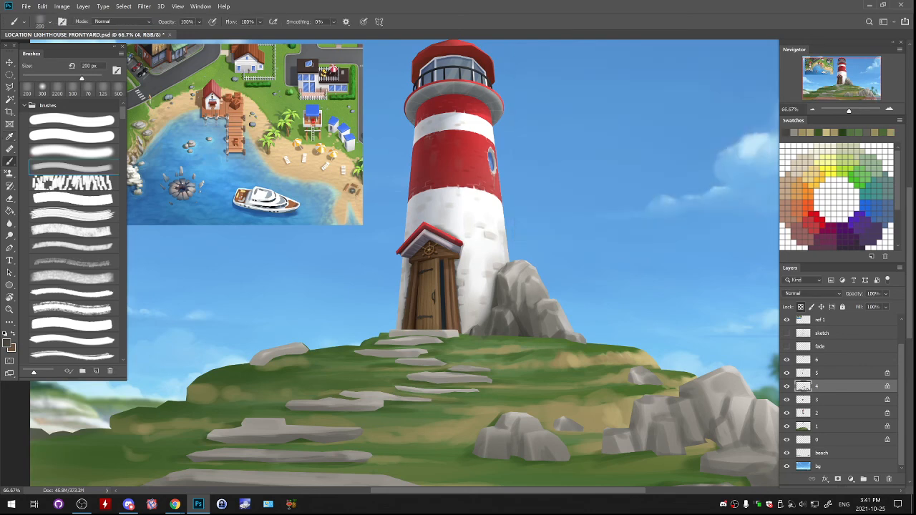
- Set the brush to 175 px and shade the uppermost stepping stones below the lighthouse door with dark grey
drag(357, 354, 366, 355)
key(bracketleft)
key(bracketleft)
key(bracketleft)
key(bracketleft)
key(bracketright)
key(bracketright)
key(bracketright)
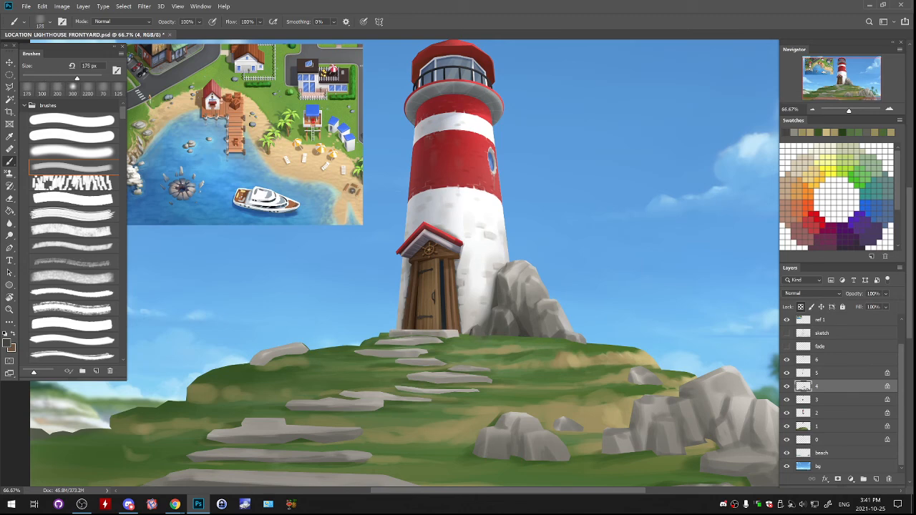
drag(376, 343, 438, 341)
drag(360, 353, 462, 371)
- Reduce the brush to 90 px and darken the edges of the narrow middle stepping stones
key(bracketleft)
key(bracketleft)
key(bracketleft)
key(bracketleft)
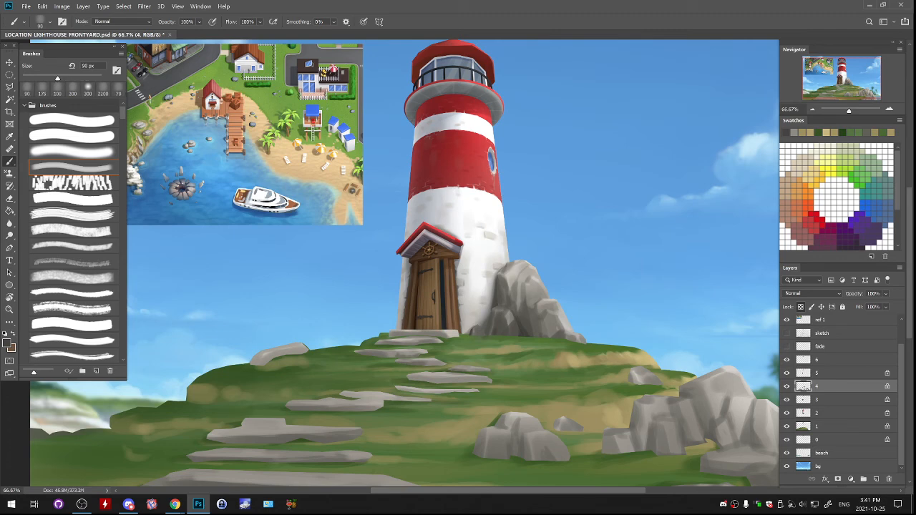
drag(407, 378, 458, 381)
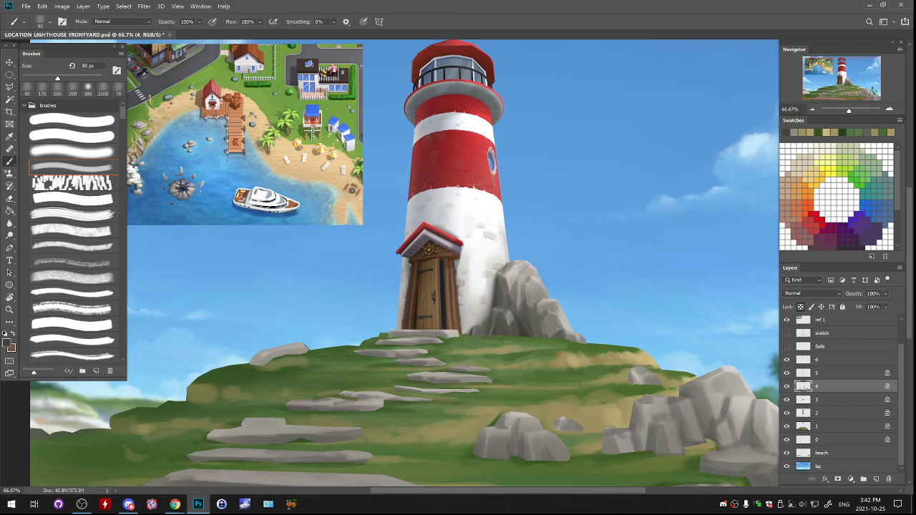
- Sample a dark grey from the lowest stone and shade the long stepping stone just above it
drag(459, 391, 588, 355)
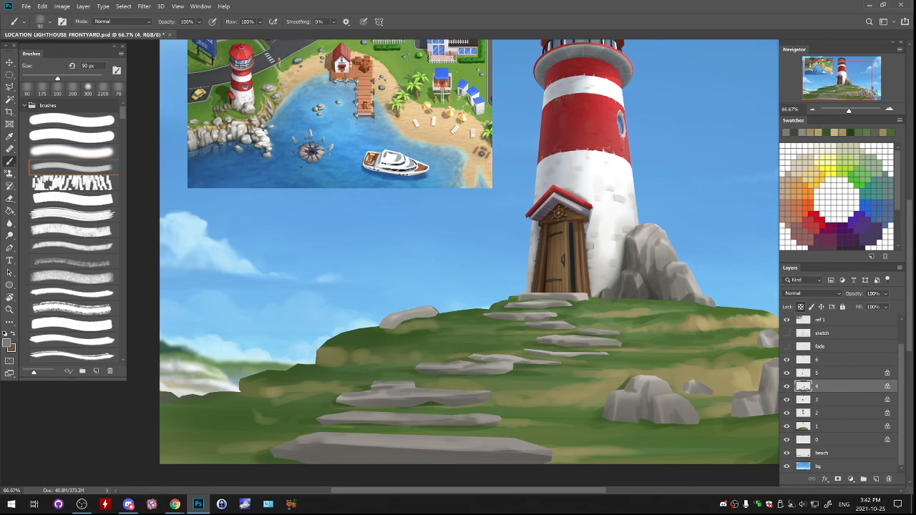
alt+click(422, 452)
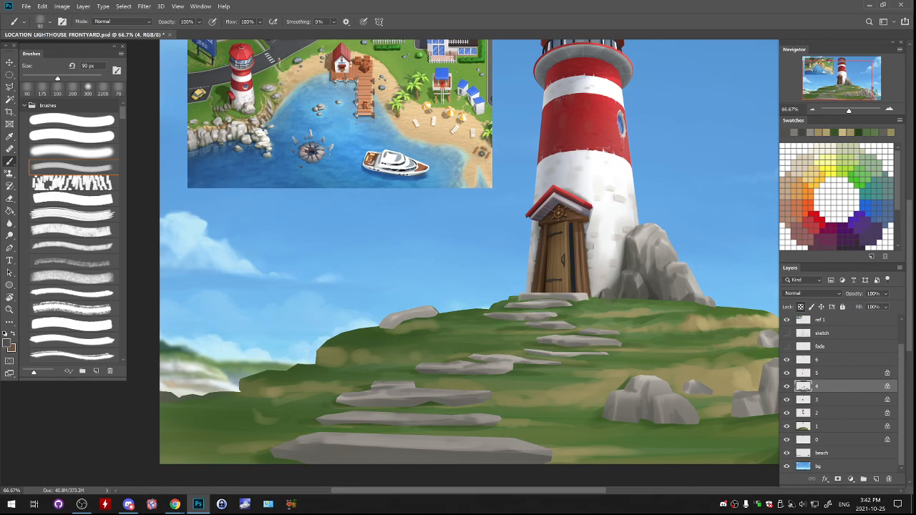
drag(423, 430, 544, 280)
drag(448, 266, 521, 264)
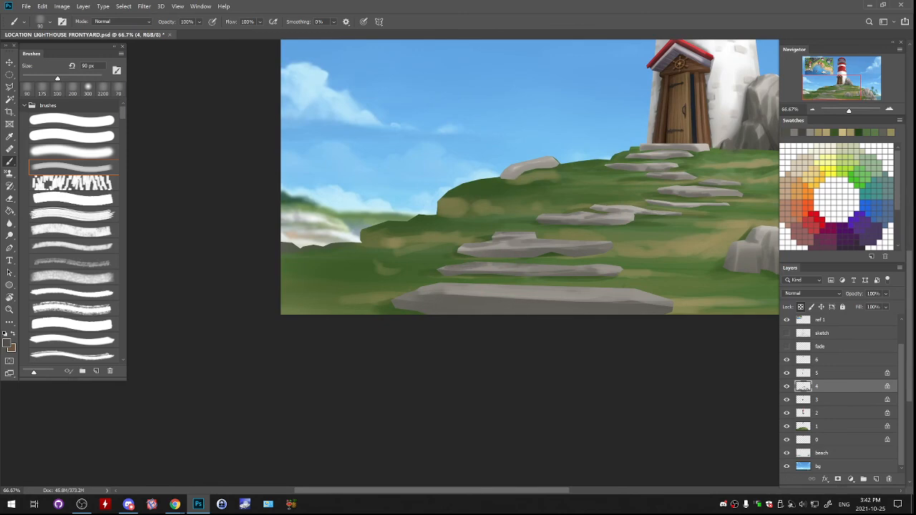
- Delete layer 4 and undo the deletion, with the brush enlarged to 125 px
key(Delete)
key(bracketright)
key(bracketright)
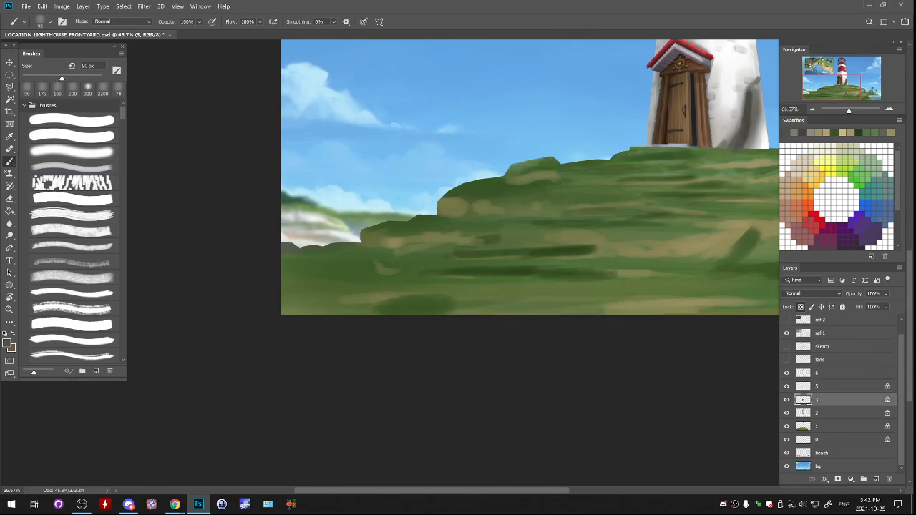
key(ctrl+z)
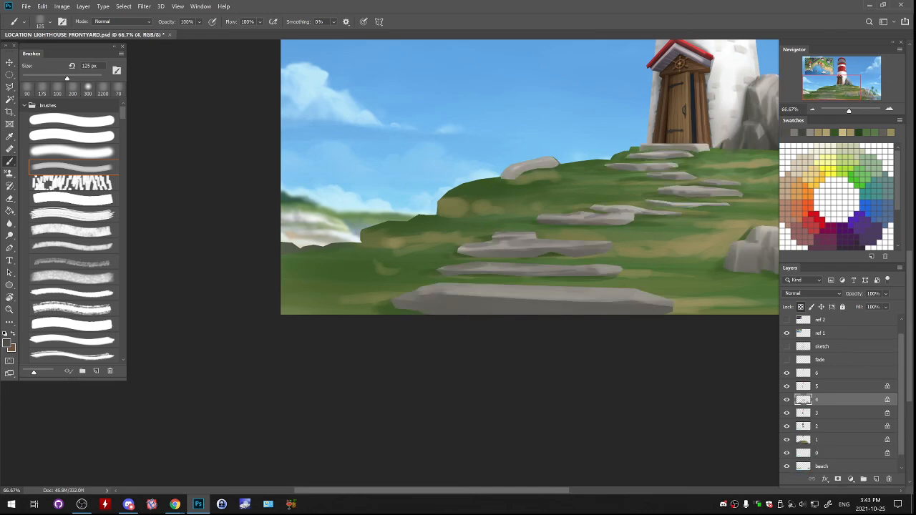
- Shade the lowest stepping stone with sampled greys using the 125 px brush and undo the last stroke
drag(397, 307, 472, 310)
alt+click(390, 306)
alt+click(422, 294)
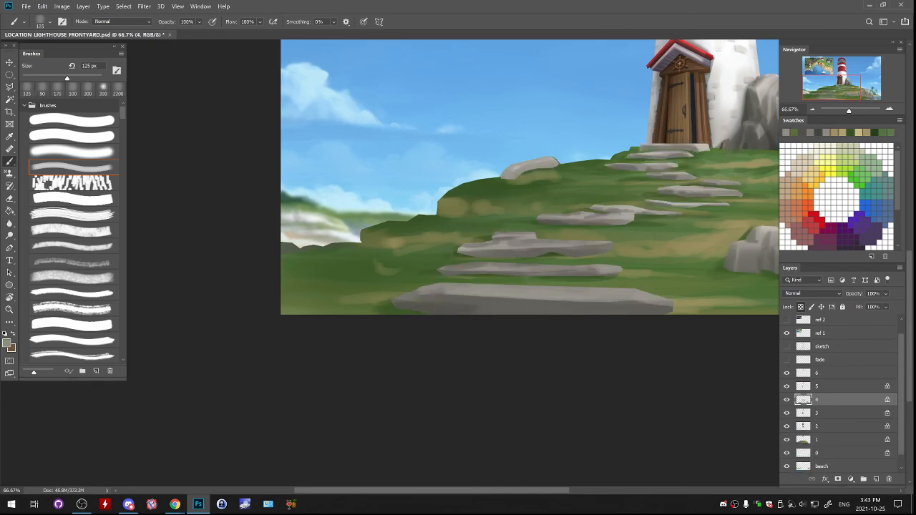
drag(413, 298, 428, 293)
alt+click(577, 296)
drag(565, 291, 616, 292)
key(ctrl+z)
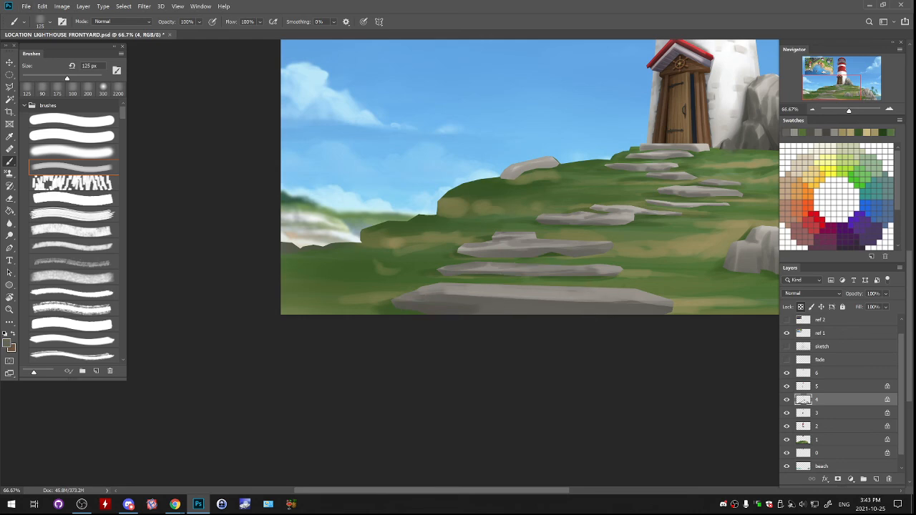
- Enlarge the brush to 200 px and shade the front face of the lowest stepping stone in grey
key(bracketright)
key(bracketright)
key(bracketright)
drag(495, 287, 662, 296)
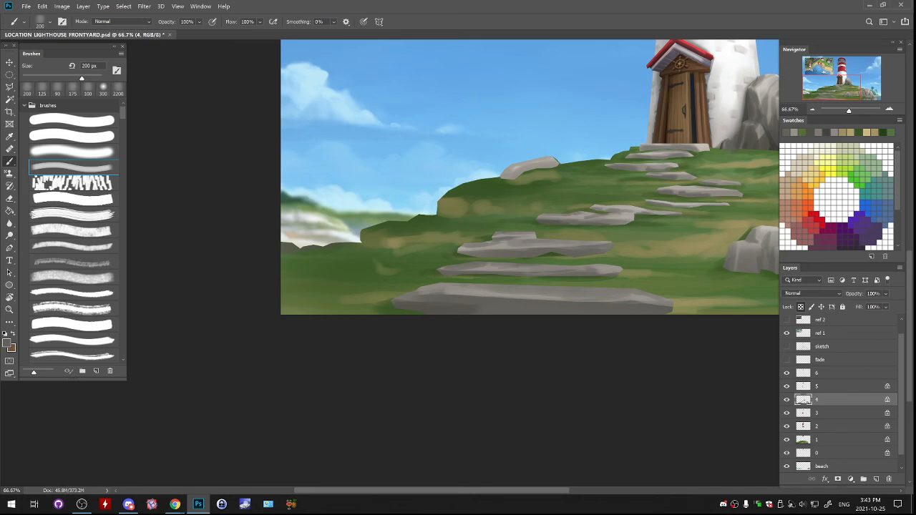
- Review the whole painting, toggling the visibility of layer 4 and the sketch layer to compare
drag(648, 332, 630, 302)
alt+click(648, 261)
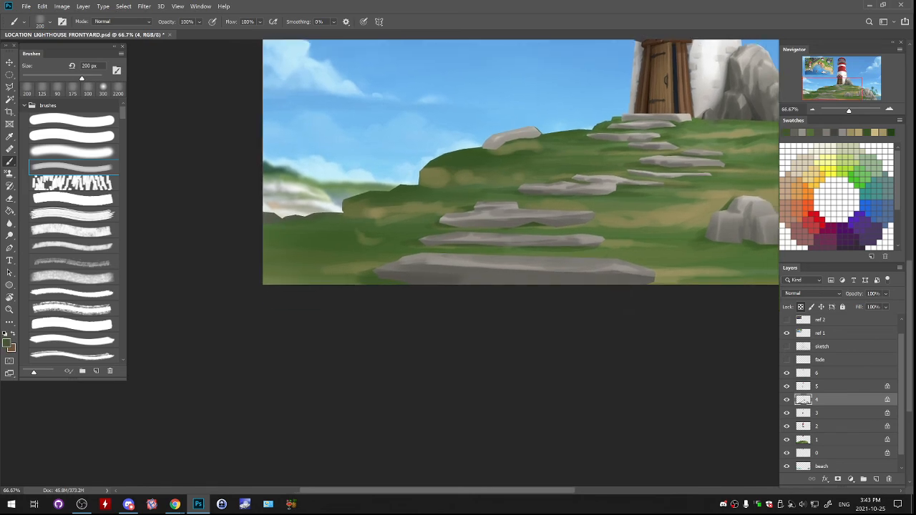
key(ctrl+minus)
key(ctrl+minus)
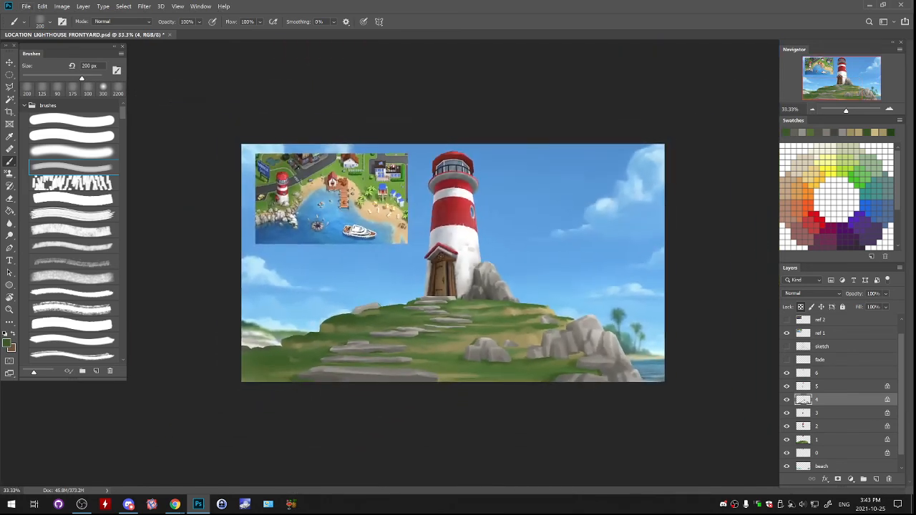
click(787, 400)
click(786, 400)
click(787, 401)
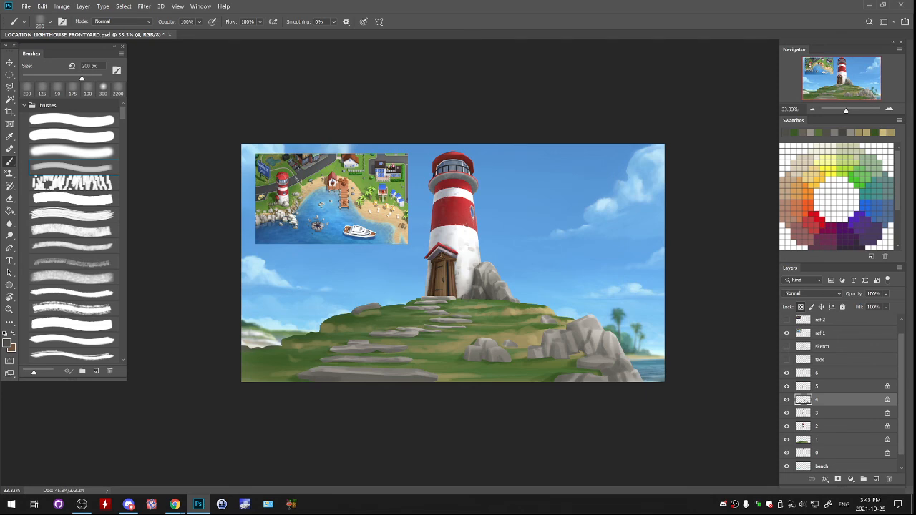
click(787, 347)
click(787, 347)
- Clear the small rock on the hill's left ridge from layer 4 using a rectangular selection
drag(344, 344, 543, 247)
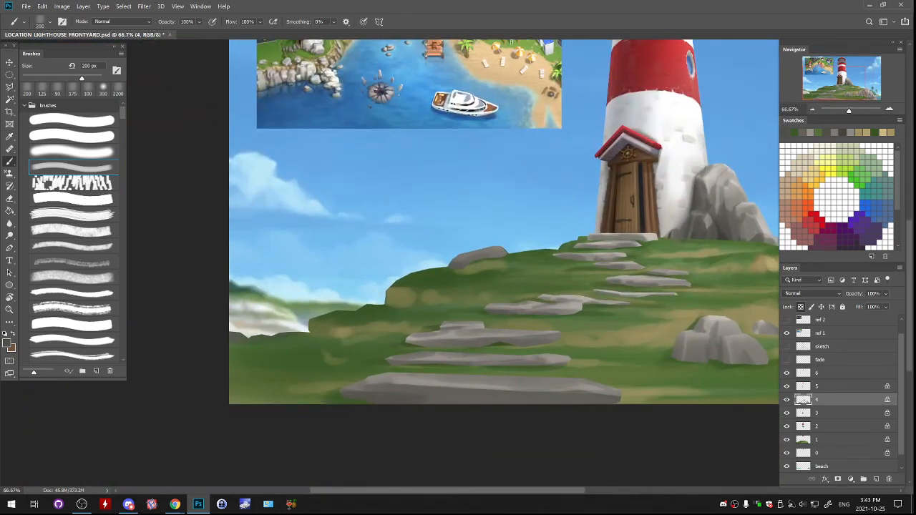
key(m)
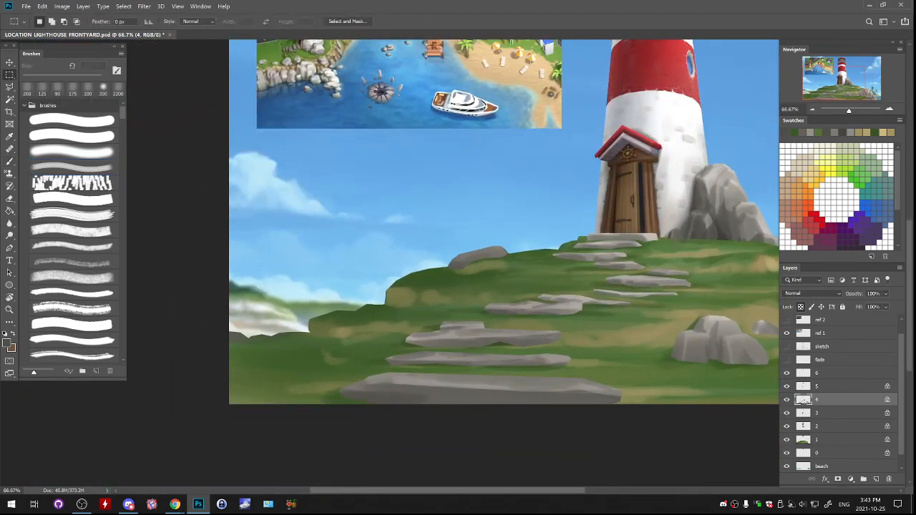
drag(411, 219, 491, 260)
key(ctrl+d)
- Identify layer 1 as the grass layer and paint its left ridge with sampled greens at 200 px
click(830, 413)
click(786, 401)
click(787, 400)
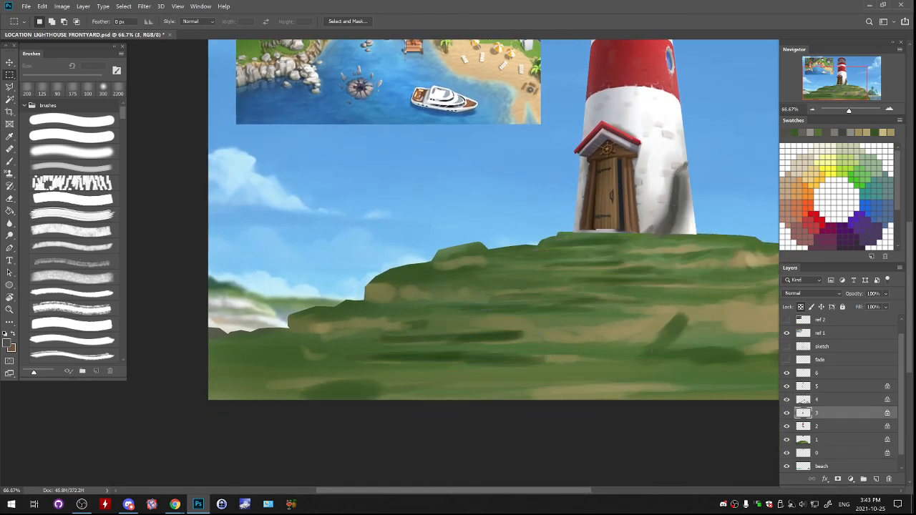
click(786, 413)
click(787, 413)
click(787, 439)
click(787, 439)
click(830, 440)
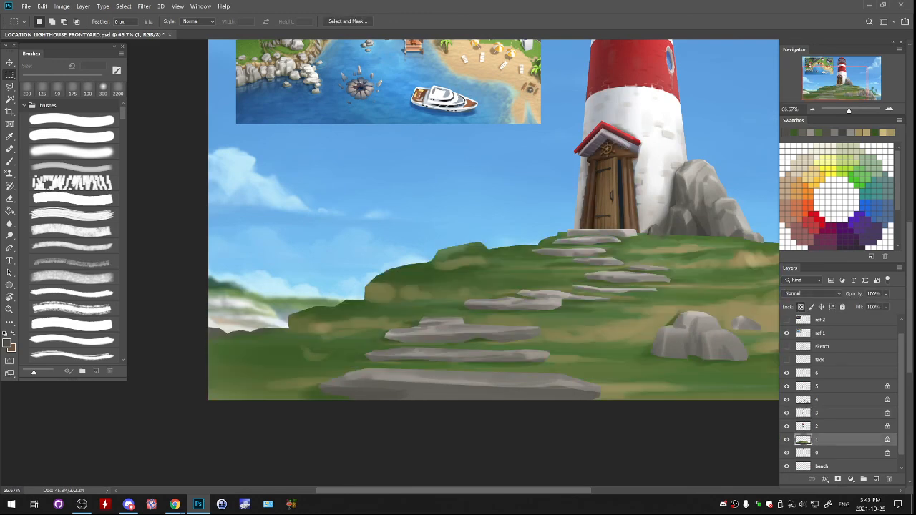
key(b)
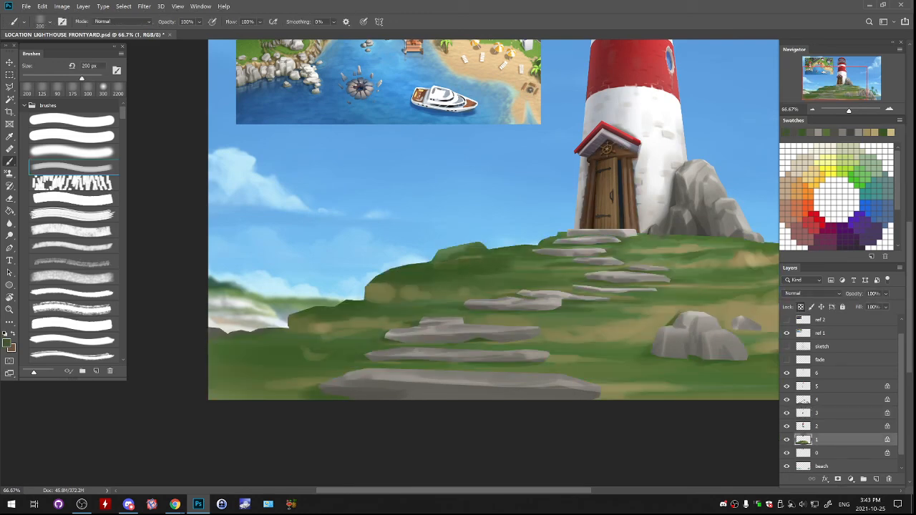
drag(534, 258, 402, 272)
alt+click(487, 252)
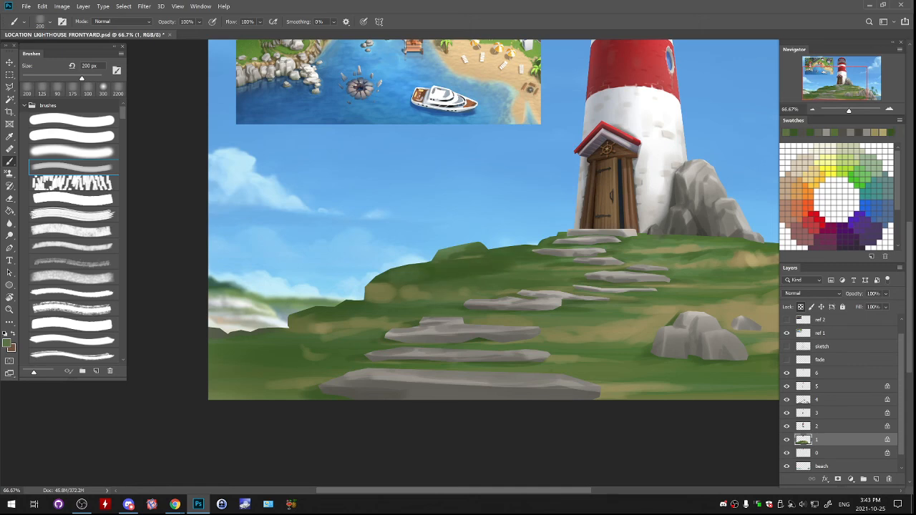
alt+click(469, 266)
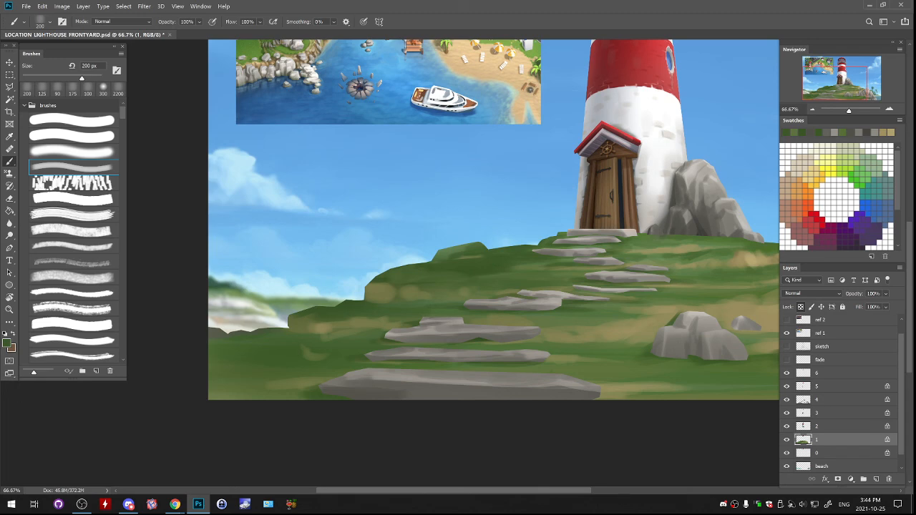
- Paint the small rock on the left ridge light grey on layer 1 and shade it dark with a 125 px brush
key(ctrl+minus)
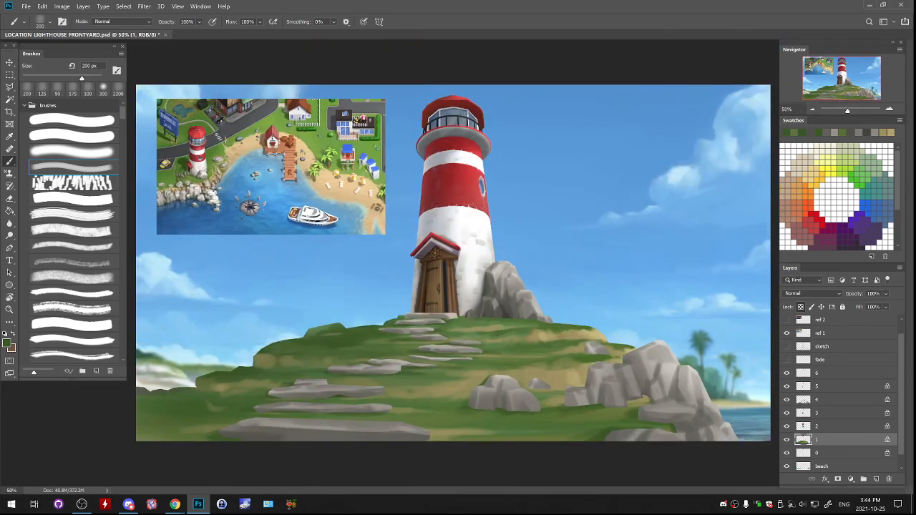
alt+click(326, 408)
mouse_move(341, 326)
mouse_down()
mouse_move(311, 332)
mouse_move(339, 329)
mouse_up()
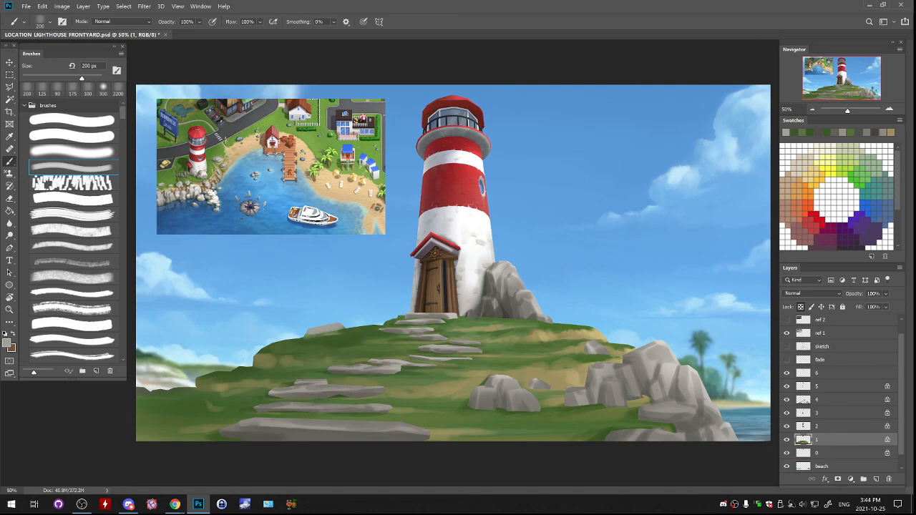
alt+click(343, 394)
key(bracketleft)
key(bracketleft)
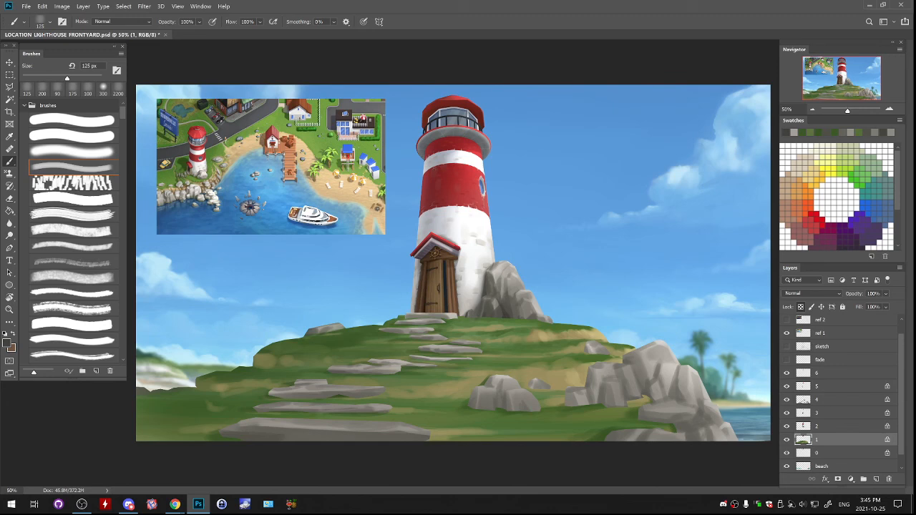
- Touch up the grassy slope between the path and the rocks with sampled sandy and green tones
alt+click(562, 375)
alt+click(562, 376)
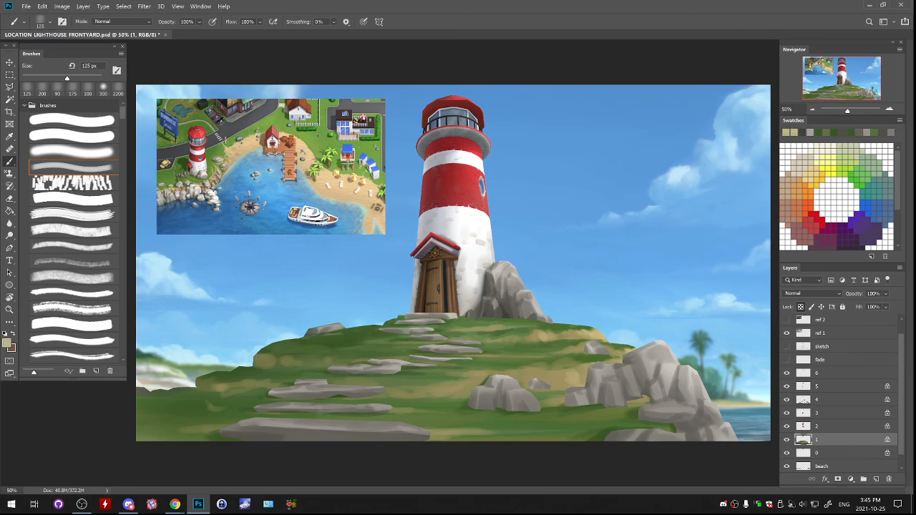
alt+click(517, 359)
alt+click(517, 359)
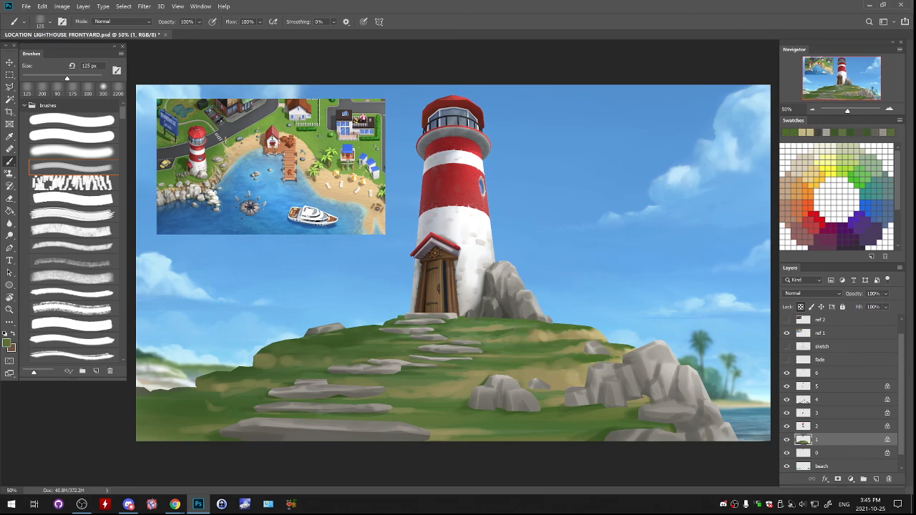
- Load the painted pixels of layer 4 as a selection and add a new layer above it
key(ctrl+minus)
key(ctrl+minus)
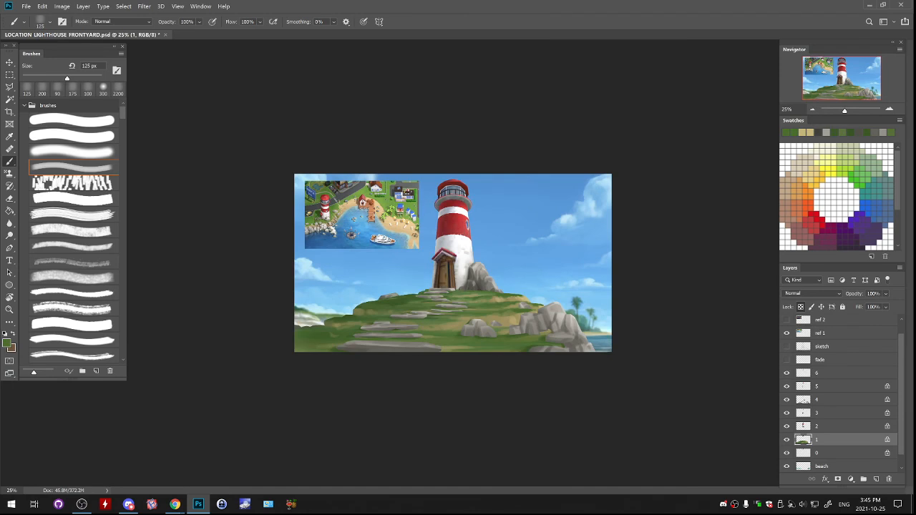
click(787, 400)
click(787, 400)
click(823, 400)
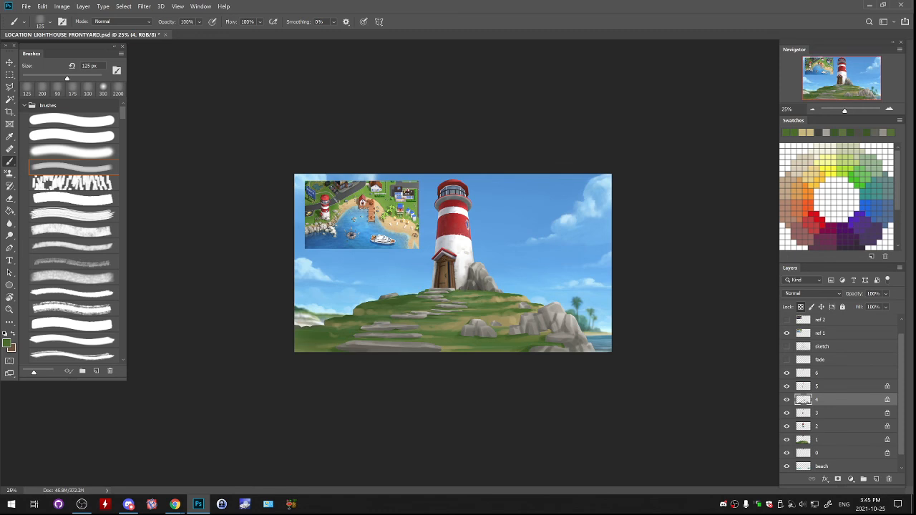
right_click(802, 400)
click(813, 240)
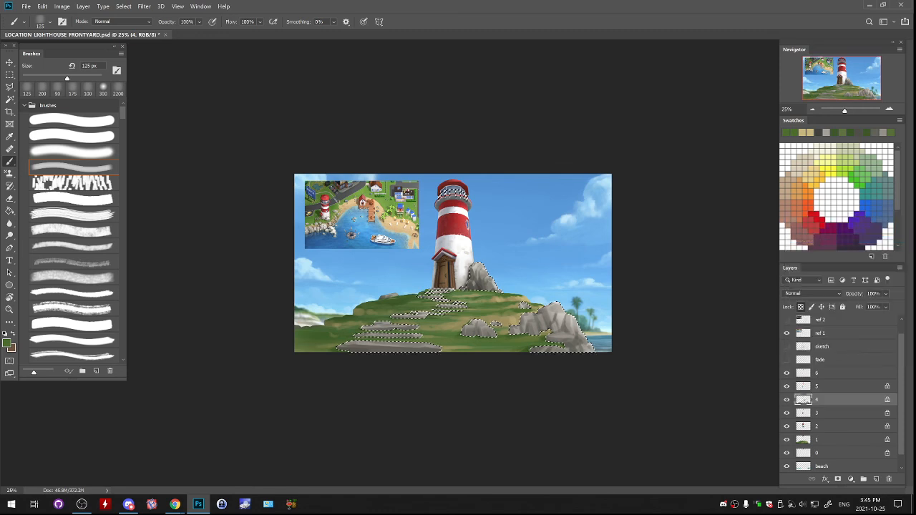
click(876, 479)
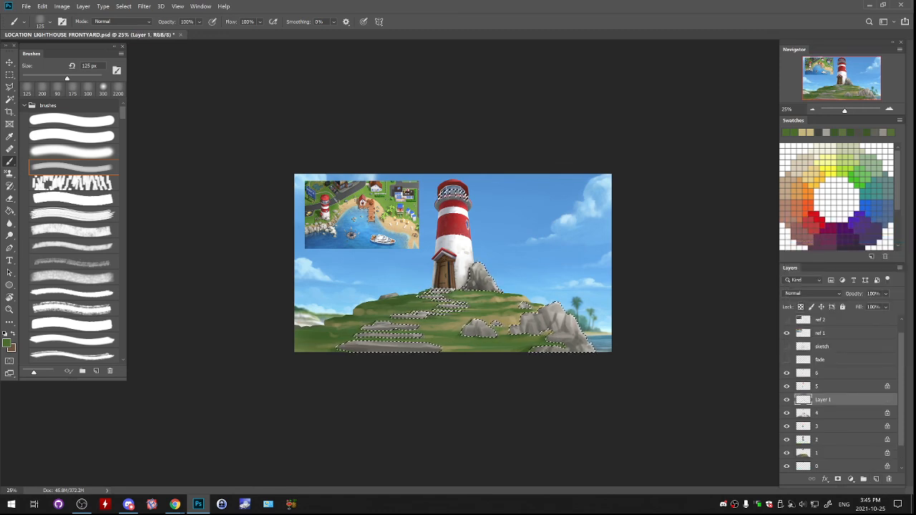
- Set the foreground colour to the dark blue-grey 1d1e23 for the Paint Bucket
click(10, 211)
click(7, 343)
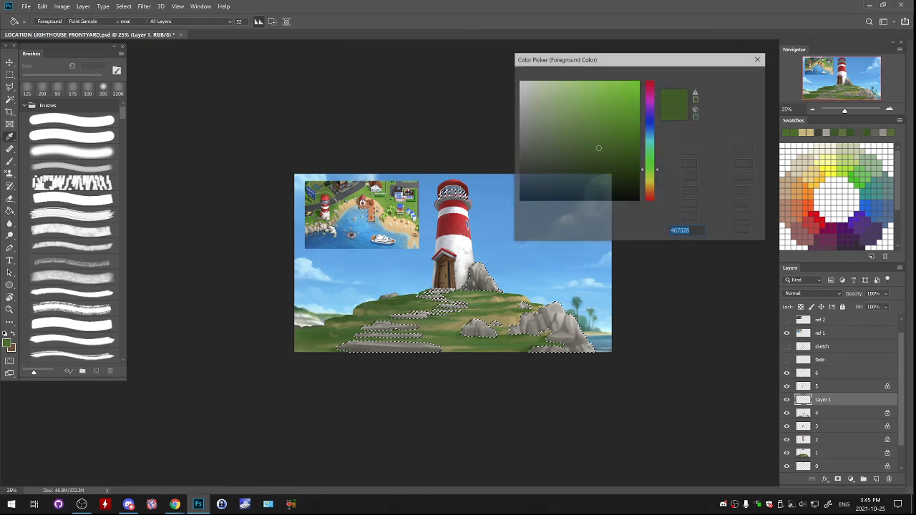
click(555, 322)
drag(651, 141, 650, 125)
drag(527, 149, 543, 183)
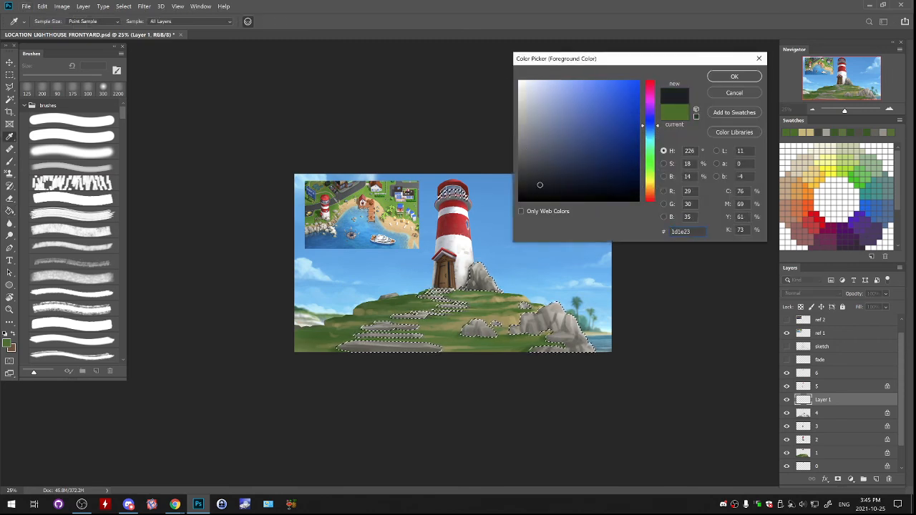
click(735, 76)
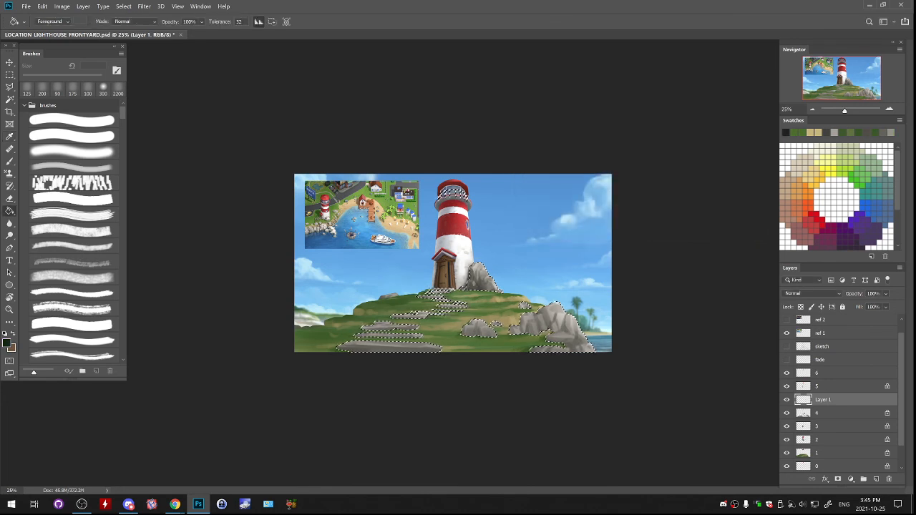
- Fill the stone selection on the new layer with the foreground colour, deselect, and set the layer to Multiply
key(alt+BackSpace)
key(ctrl+d)
click(812, 294)
click(796, 290)
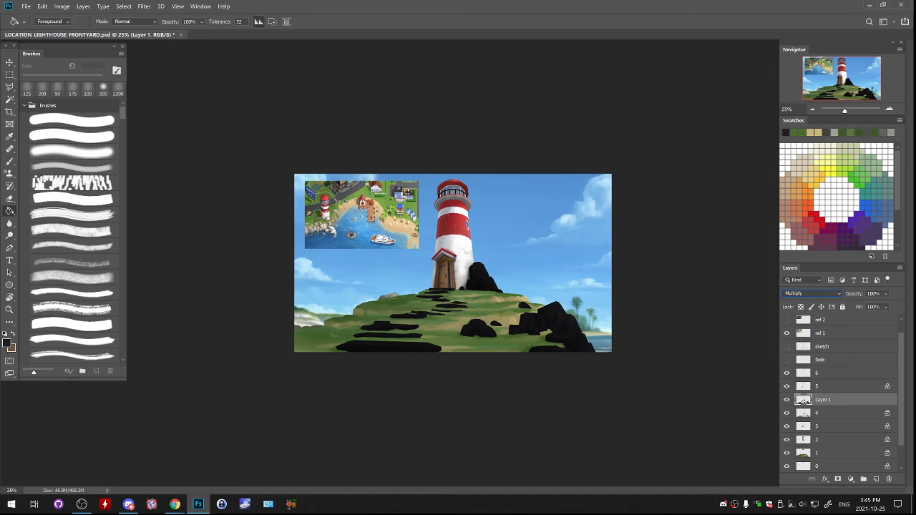
key(b)
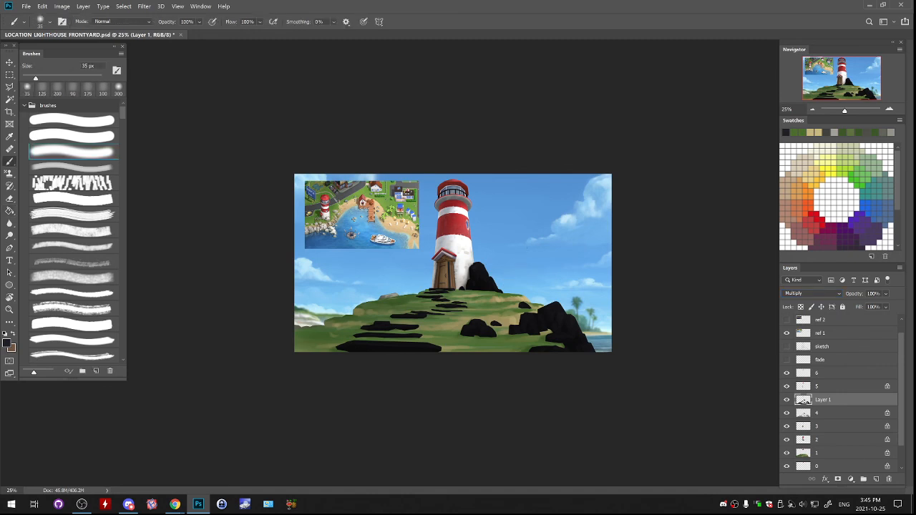
click(72, 167)
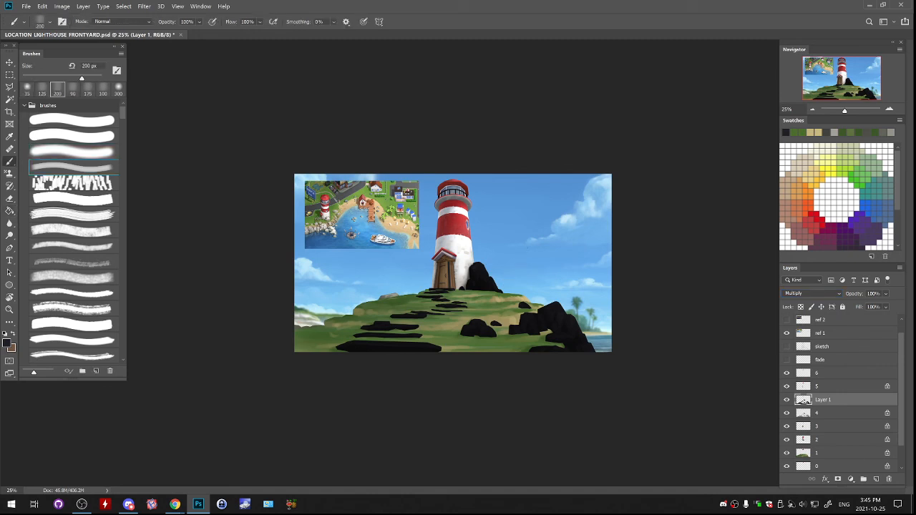
click(72, 152)
key(bracketright)
key(bracketright)
key(bracketright)
key(bracketright)
key(bracketright)
key(bracketright)
key(bracketright)
key(bracketright)
key(bracketright)
key(bracketright)
key(bracketright)
key(bracketright)
key(bracketright)
key(bracketright)
key(bracketright)
key(bracketright)
key(bracketright)
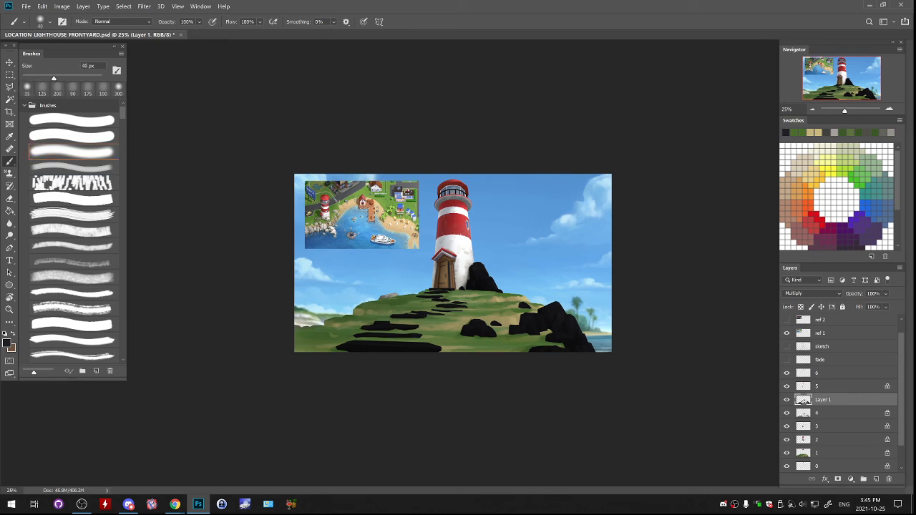
mouse_move(443, 267)
mouse_down()
mouse_move(469, 255)
mouse_move(488, 264)
mouse_up()
key(ctrl+z)
- Fade the dark Multiply fill over the stepping stones and rocks with a soft 1400 px eraser
key(e)
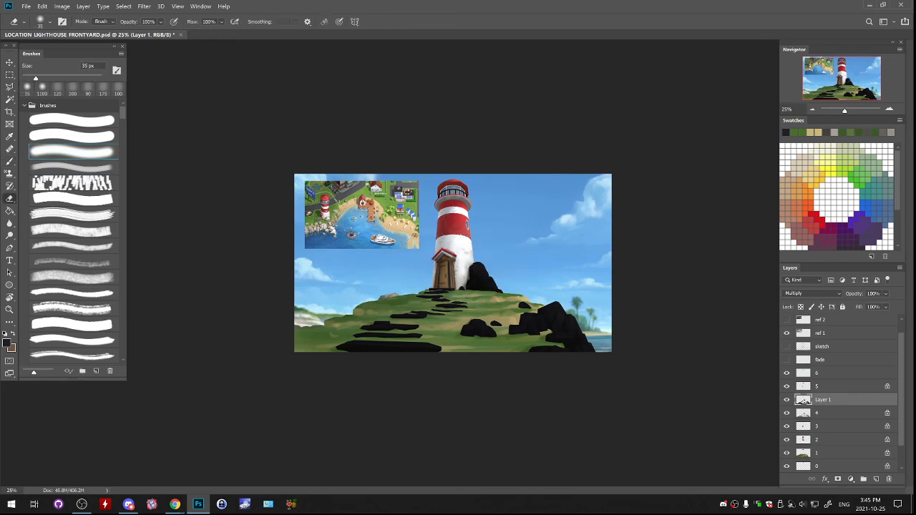
key(bracketright)
key(bracketright)
key(bracketright)
key(bracketright)
key(bracketright)
key(bracketright)
key(bracketright)
key(bracketright)
key(bracketright)
key(bracketright)
key(bracketright)
key(bracketright)
key(bracketright)
key(bracketright)
key(bracketright)
key(bracketright)
key(bracketright)
key(bracketright)
key(bracketright)
key(bracketright)
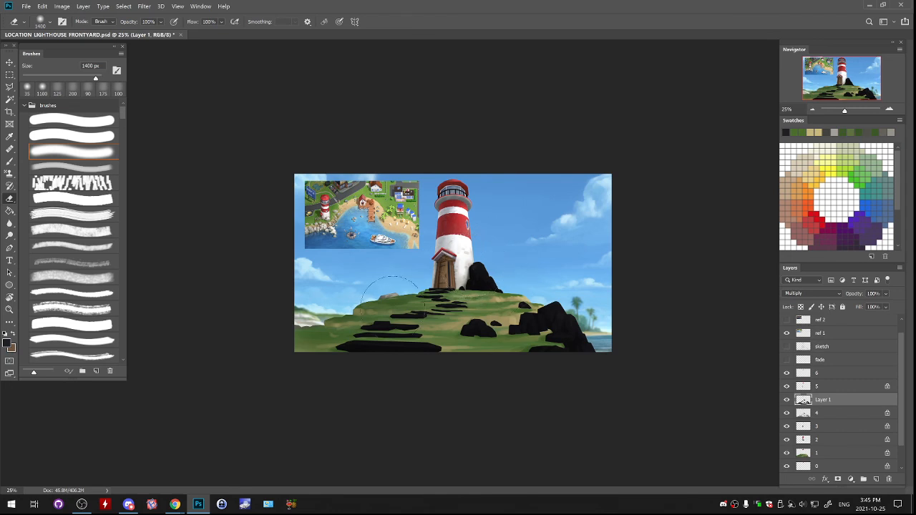
mouse_move(395, 304)
mouse_down()
mouse_move(525, 277)
mouse_move(334, 312)
mouse_move(557, 324)
mouse_move(570, 298)
mouse_move(514, 306)
mouse_up()
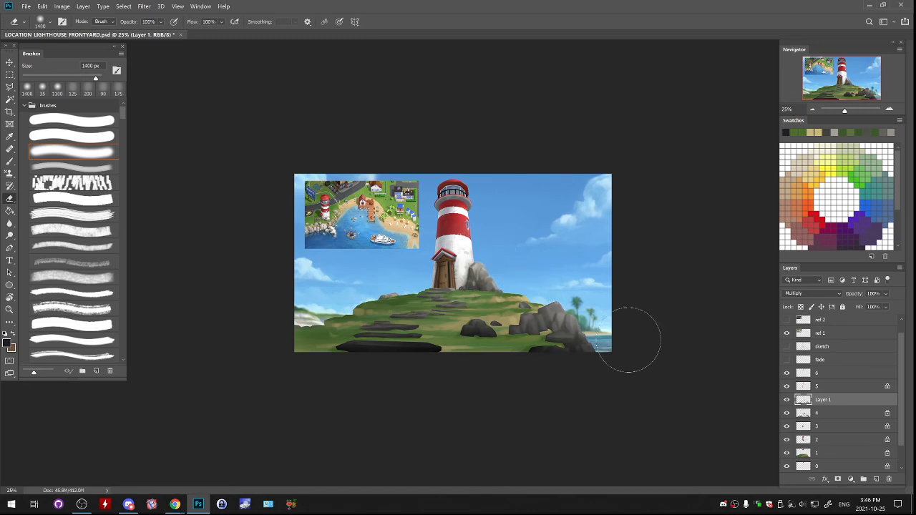
mouse_move(357, 331)
mouse_down()
mouse_move(351, 364)
mouse_move(415, 351)
mouse_up()
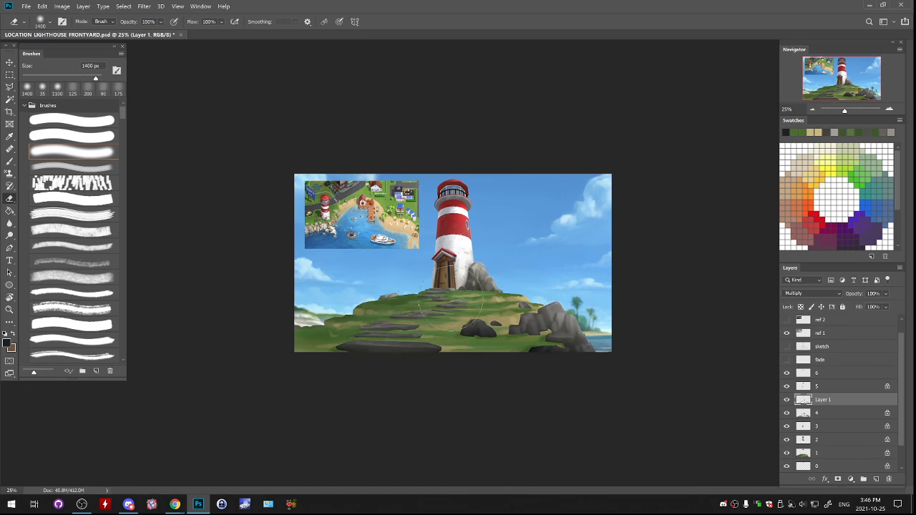
- Reduce the eraser to 1100 px and lighten the dark fill on the lowest stones and the round rock cluster
key(bracketleft)
key(bracketleft)
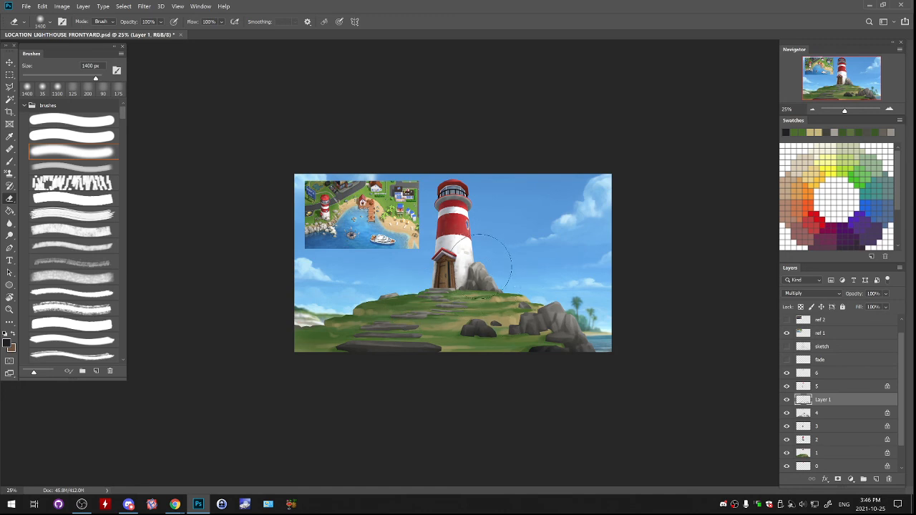
key(bracketleft)
drag(379, 350, 403, 344)
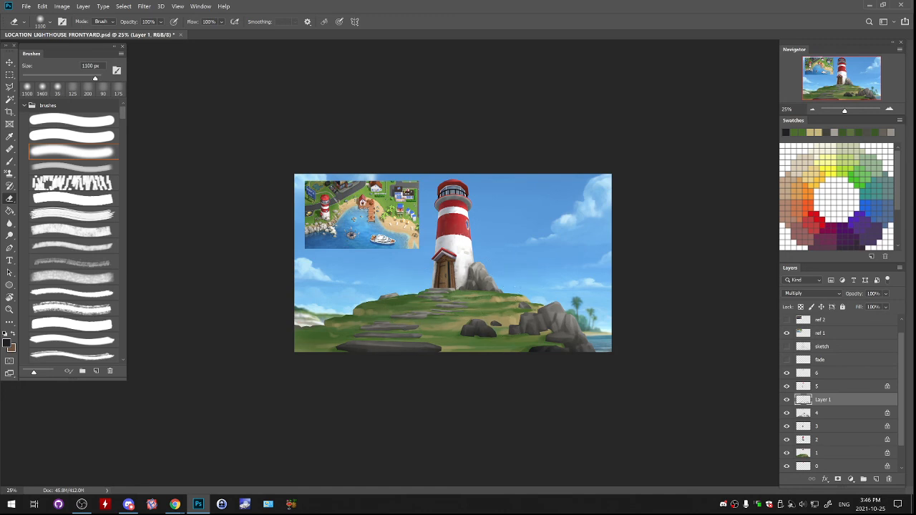
drag(501, 324, 475, 331)
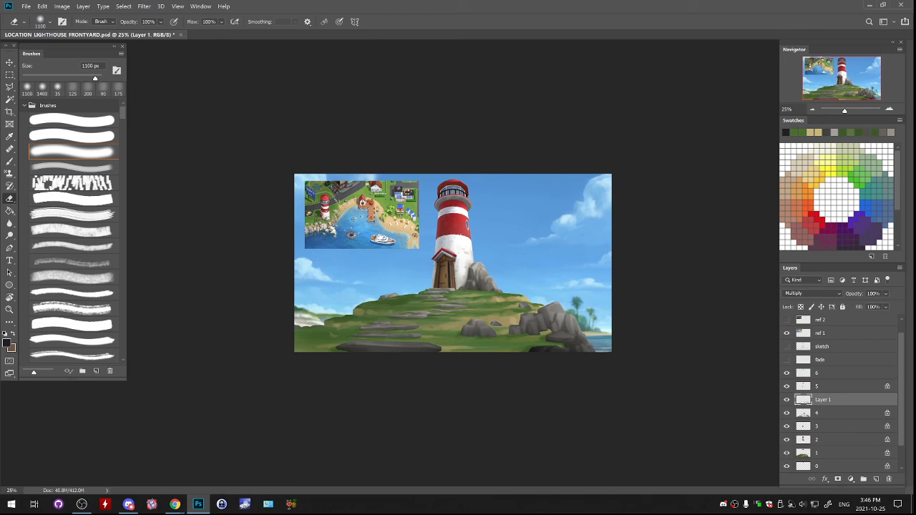
- Reduce the eraser to 500 px and fade the dark Multiply fill along the lowest rocks and the lowest stepping stone
key(bracketleft)
key(bracketleft)
drag(579, 350, 554, 352)
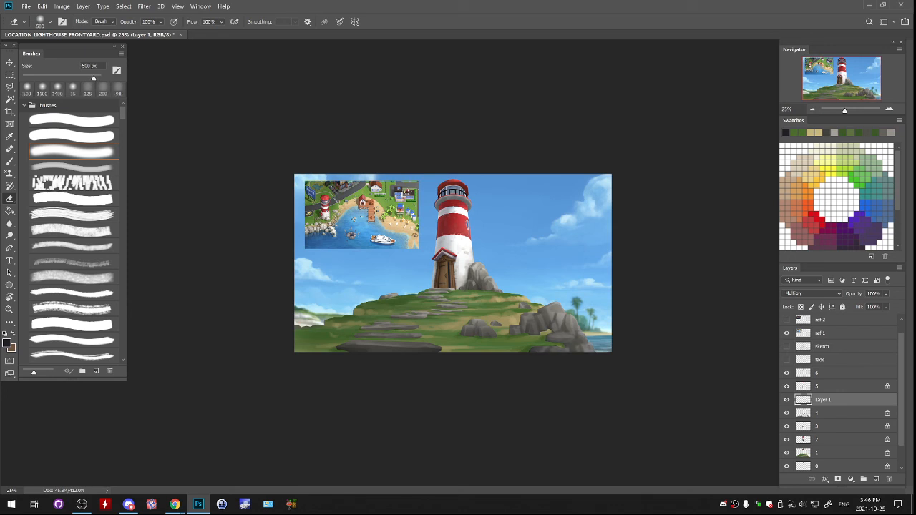
drag(430, 351, 351, 352)
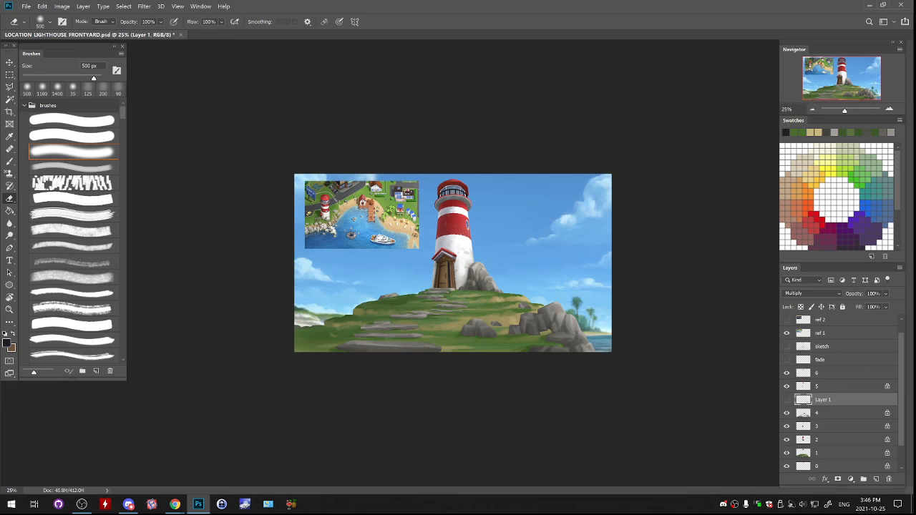
- Delete the Multiply shadow layer and hide the ref 1 reference image
key(Delete)
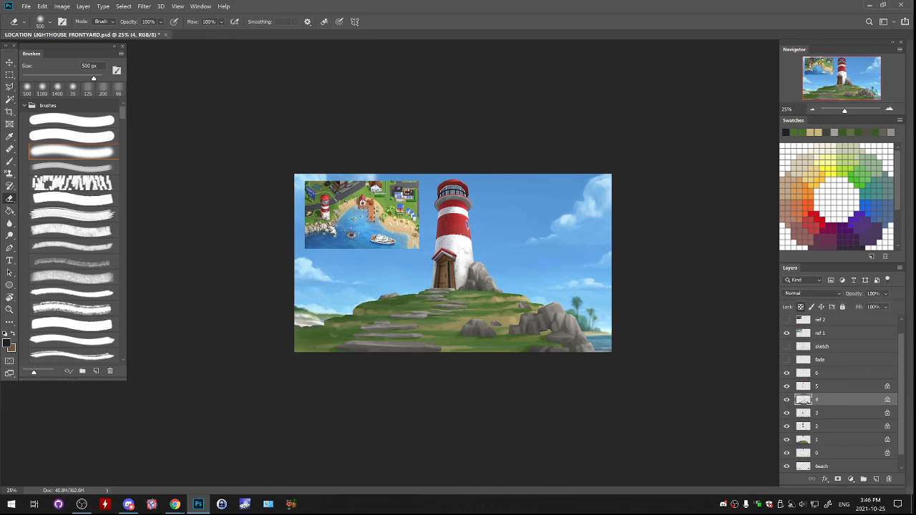
key(ctrl+plus)
key(ctrl+plus)
click(787, 333)
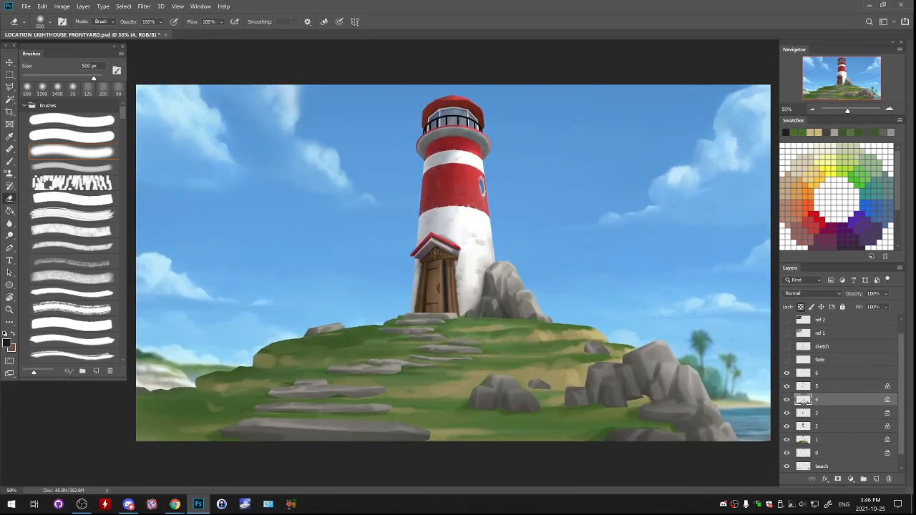
- Switch to the soft brush at 200 px and select layer 3 for work on the lighthouse lantern room
key(ctrl+plus)
drag(422, 322, 413, 295)
mouse_move(251, 300)
mouse_down()
mouse_move(558, 228)
mouse_move(660, 240)
mouse_move(362, 211)
mouse_move(564, 231)
mouse_move(683, 292)
mouse_move(417, 256)
mouse_move(550, 338)
mouse_move(591, 256)
mouse_move(300, 231)
mouse_move(637, 238)
mouse_move(696, 233)
mouse_move(721, 211)
mouse_move(591, 272)
mouse_move(567, 393)
mouse_up()
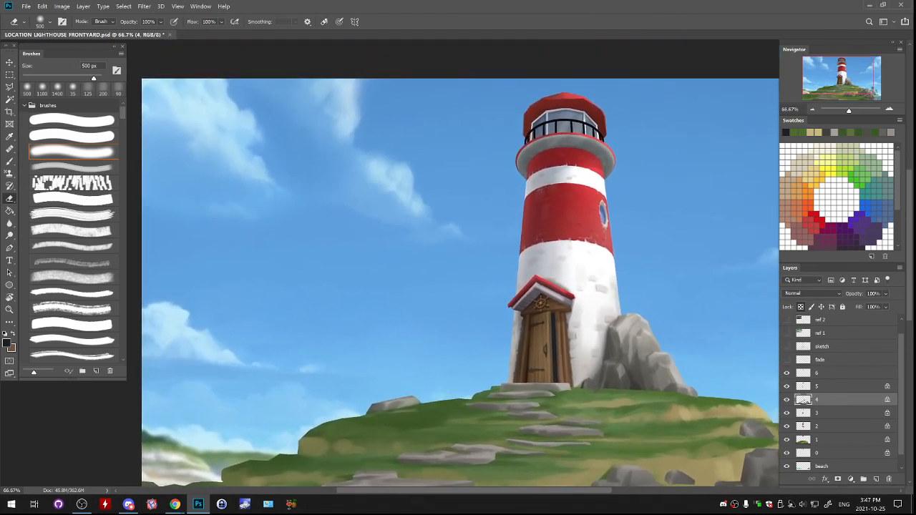
drag(668, 276, 636, 343)
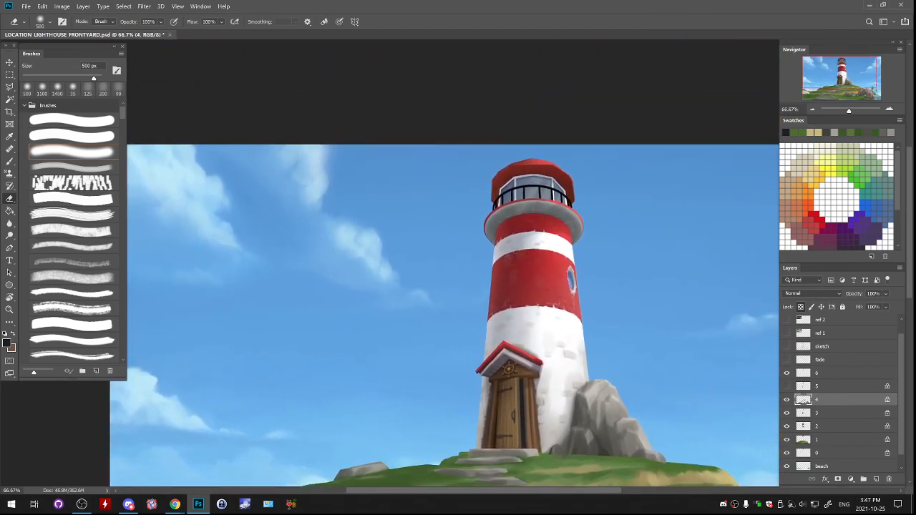
key(b)
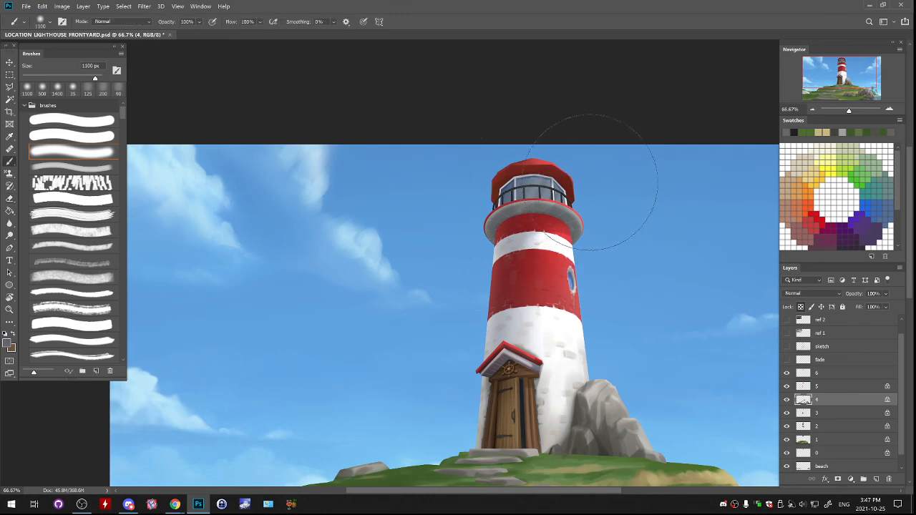
key(bracketleft)
key(bracketleft)
key(bracketleft)
key(bracketleft)
key(bracketleft)
key(bracketleft)
key(bracketleft)
key(bracketleft)
key(bracketleft)
key(bracketleft)
click(787, 413)
click(787, 413)
click(804, 413)
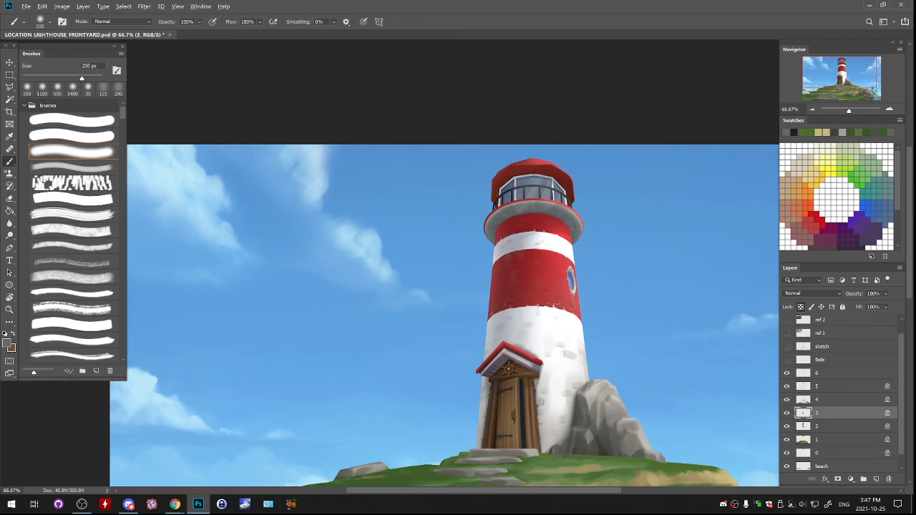
- Set the foreground to a dark navy based on the lantern window colour and reduce the soft brush to 30 px
alt+click(528, 189)
click(7, 344)
drag(563, 172, 568, 182)
click(734, 77)
key(bracketleft)
key(bracketleft)
key(bracketleft)
key(bracketleft)
key(bracketleft)
key(bracketleft)
key(bracketleft)
key(bracketleft)
key(bracketleft)
key(bracketleft)
key(bracketleft)
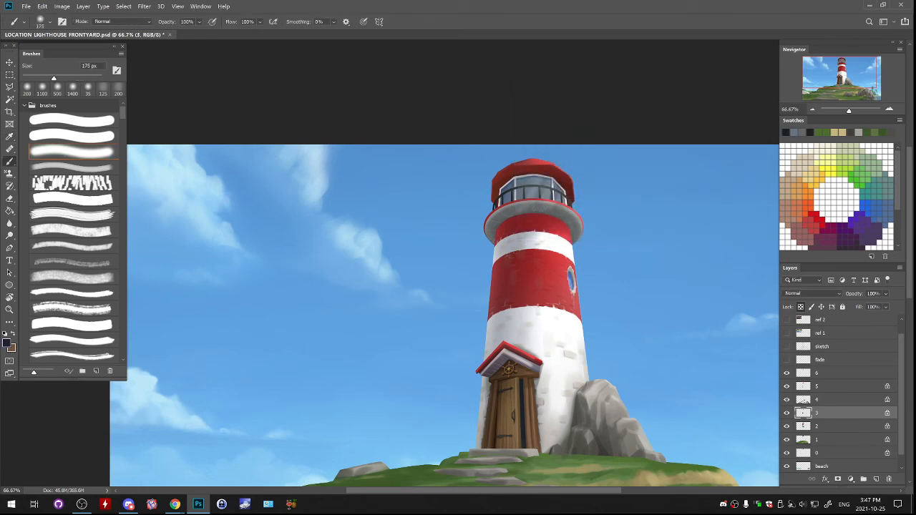
key(bracketleft)
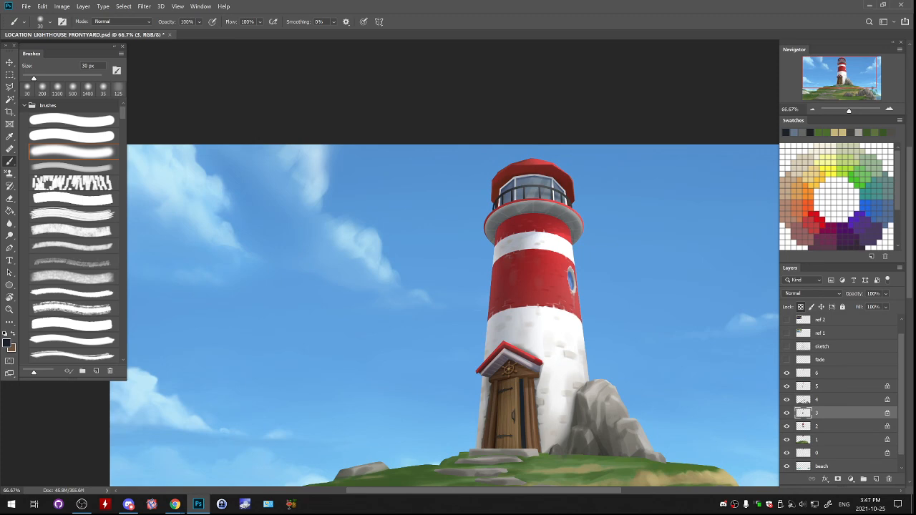
- Toggle the visibility of layers 4, 3 and 2 to check their contents, and select layer 2 with the lighthouse tower
click(786, 401)
click(787, 400)
click(787, 413)
click(787, 413)
click(787, 427)
click(787, 426)
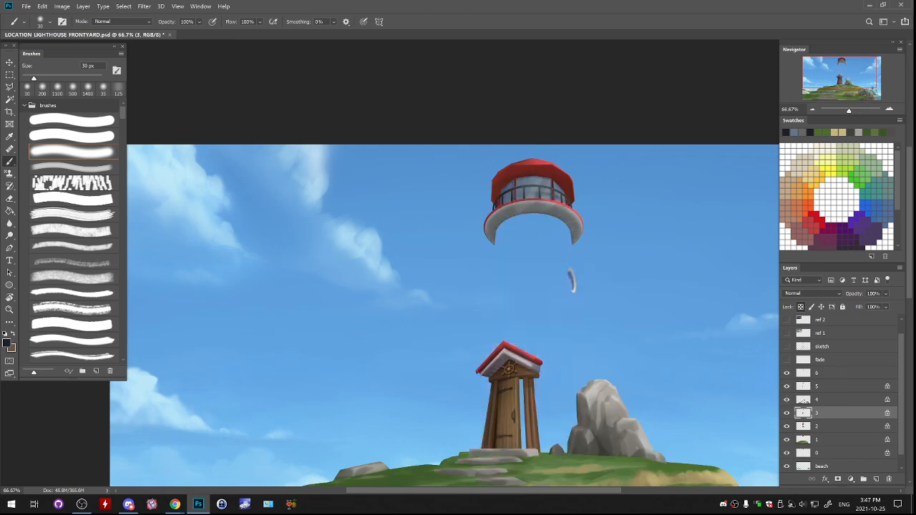
click(824, 427)
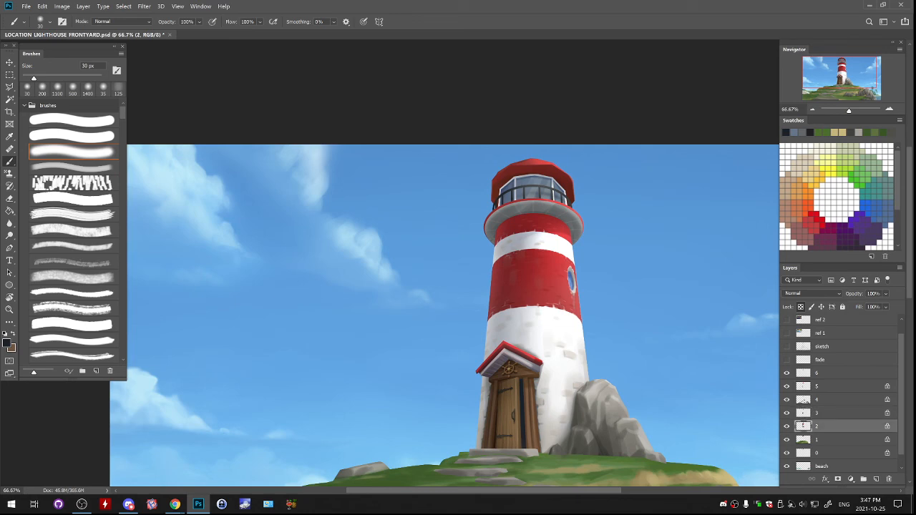
- View the whole painting and save the document
key(ctrl+minus)
key(ctrl+minus)
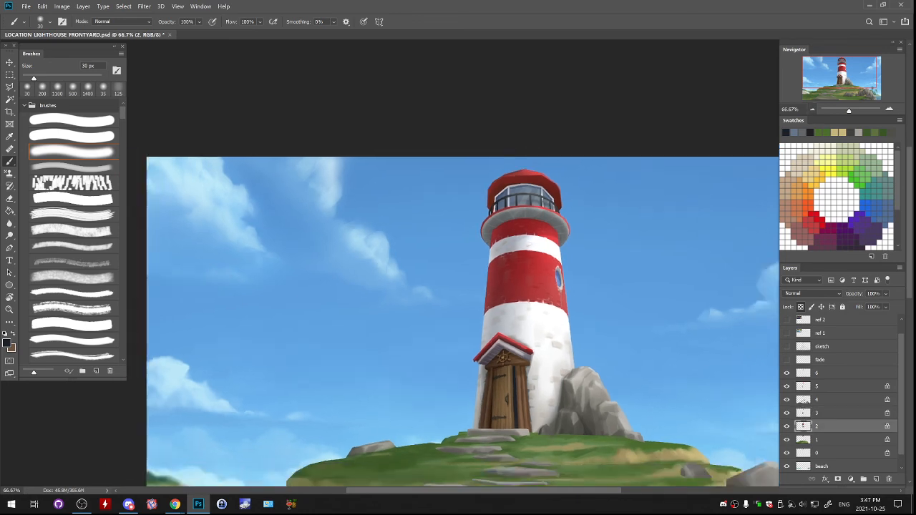
key(ctrl+s)
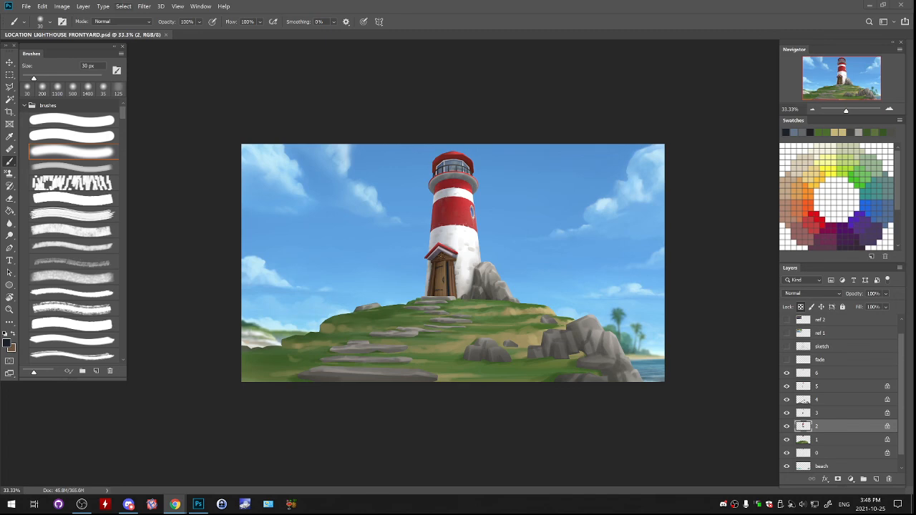
- Save a copy of the painting as LOCATION_LIGHTHOUSE_FRONTYARD2 in PSD format, replacing the existing file
click(26, 6)
click(43, 109)
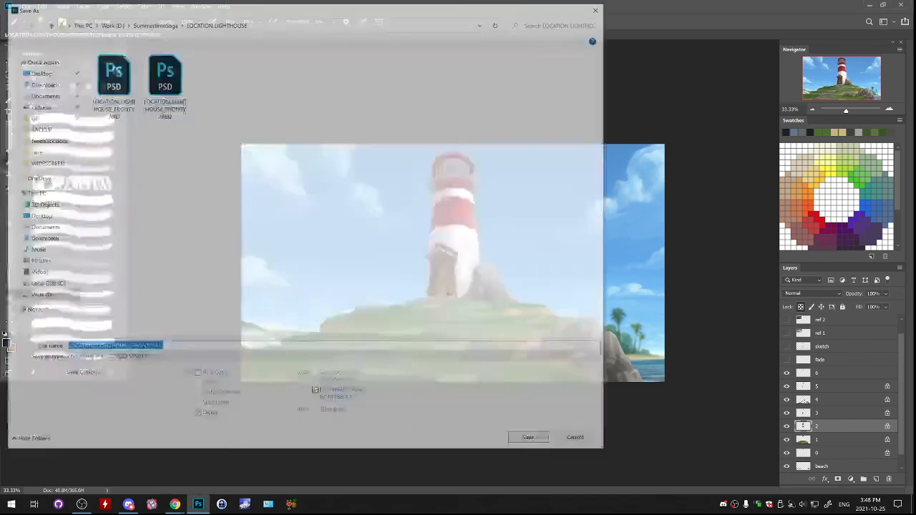
key(Return)
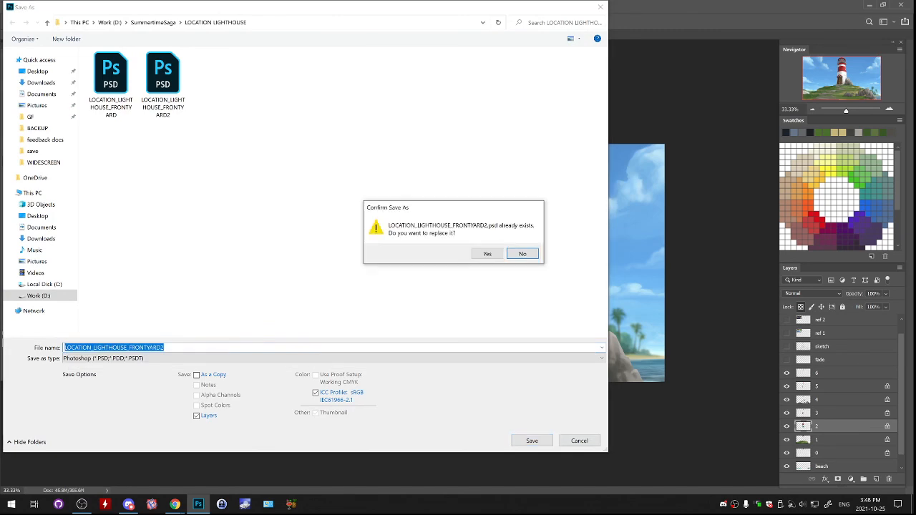
key(y)
key(Return)
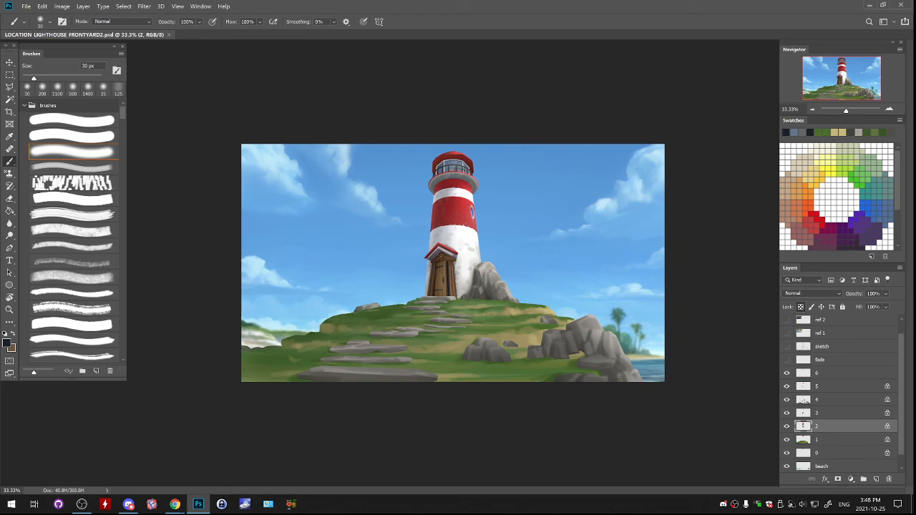
- Add a new layer above ref 2 and set up the hard round brush with a bright red foreground colour
click(889, 109)
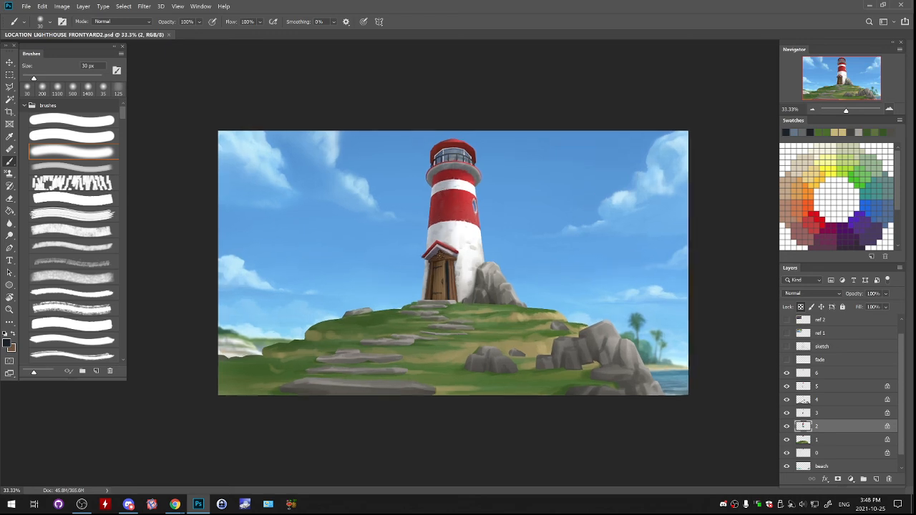
click(890, 109)
drag(842, 79, 850, 74)
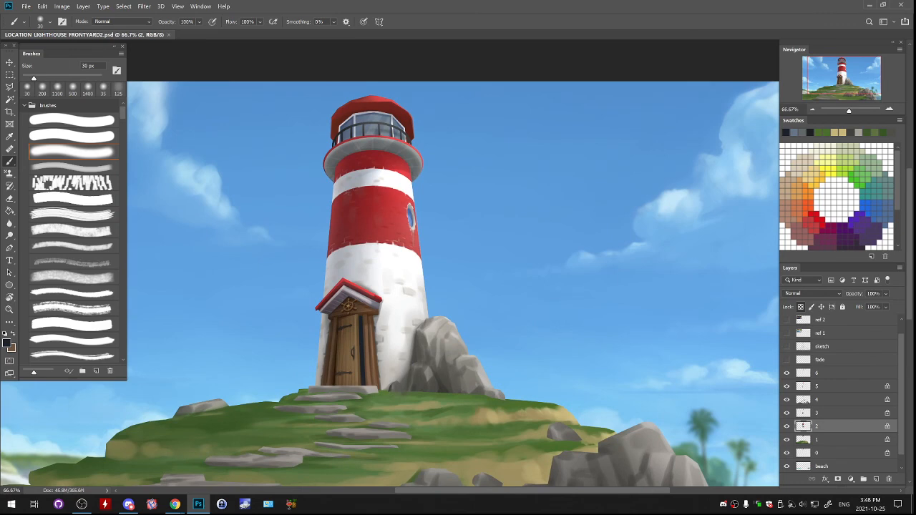
click(73, 120)
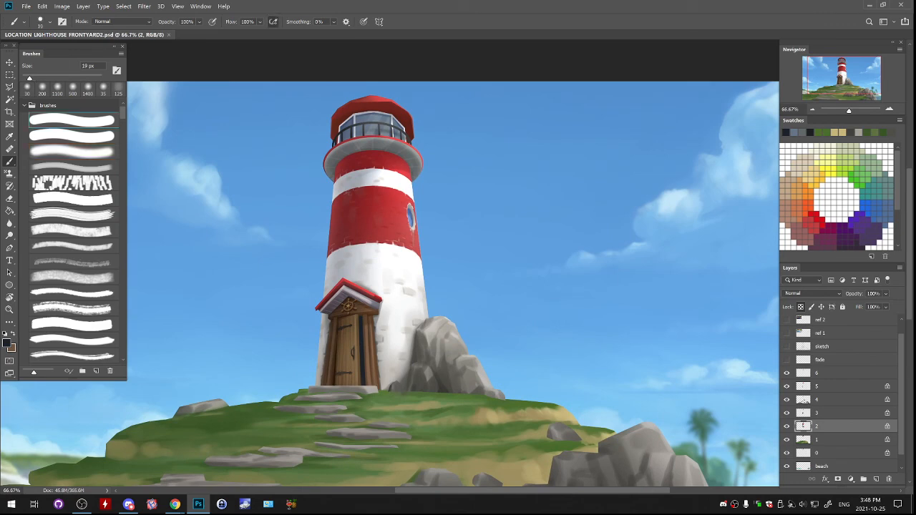
click(845, 321)
click(877, 479)
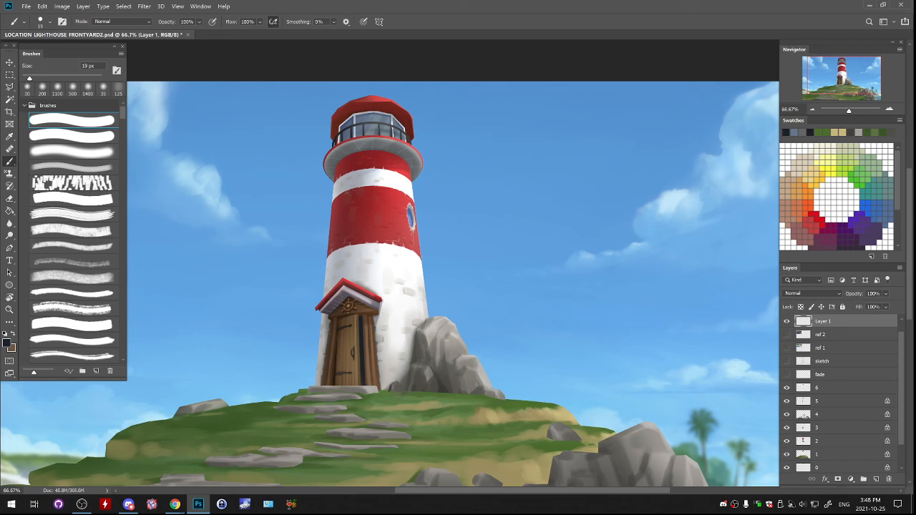
click(816, 220)
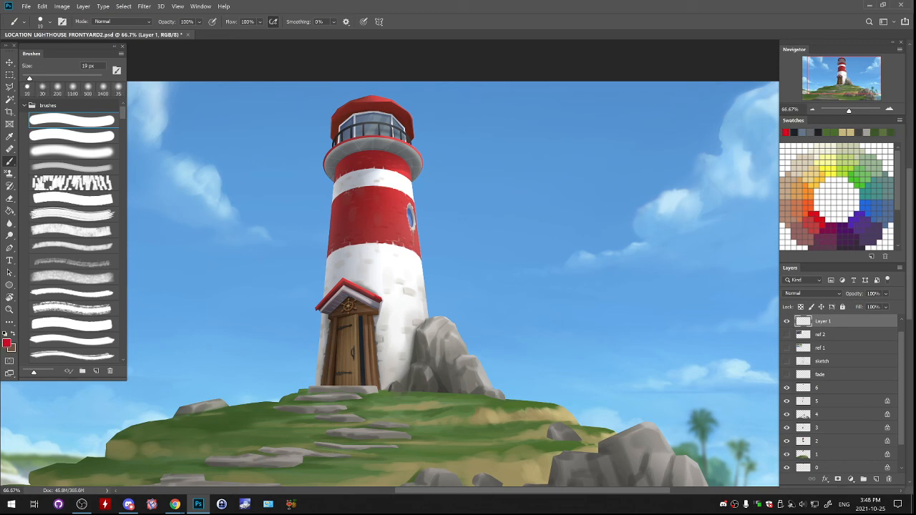
- Handwrite BYE in red with a 30 px brush in the sky beside the lighthouse lantern
key(bracketright)
key(bracketright)
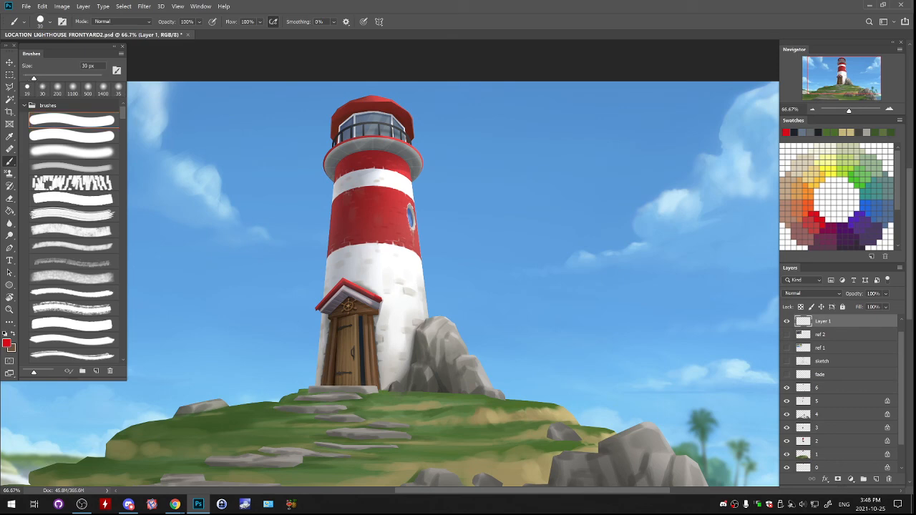
mouse_move(501, 160)
mouse_down()
mouse_move(514, 203)
mouse_move(512, 181)
mouse_move(500, 199)
mouse_up()
key(ctrl+z)
drag(534, 155, 543, 182)
mouse_move(552, 144)
mouse_down()
mouse_move(554, 170)
mouse_move(575, 162)
mouse_up()
drag(549, 151, 572, 141)
drag(554, 159, 569, 153)
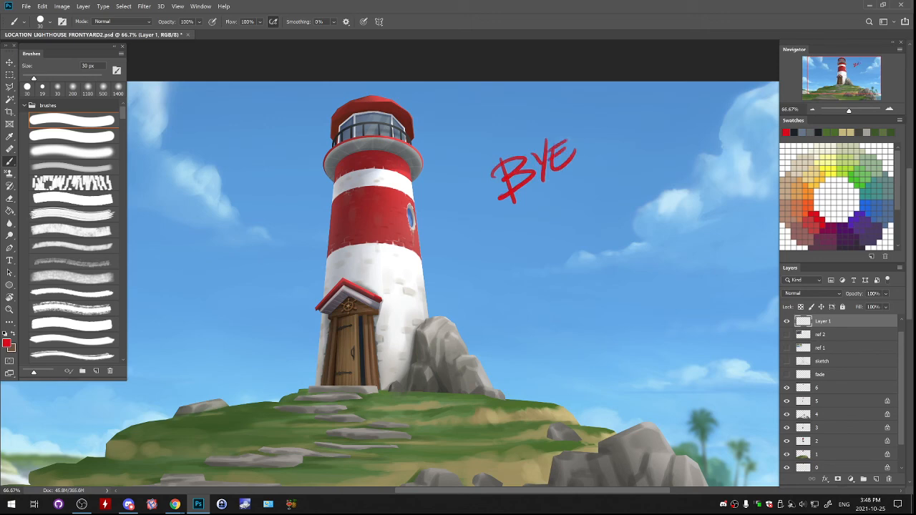
- Add an exclamation mark after BYE, circle the word, and draw two small hearts beneath it
drag(578, 117, 584, 138)
click(588, 153)
drag(582, 101, 548, 99)
drag(524, 245, 536, 252)
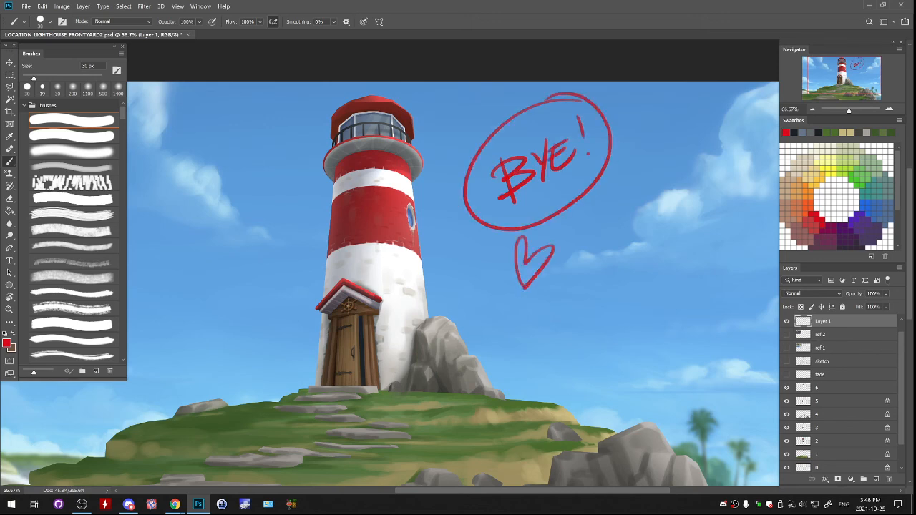
drag(492, 305, 489, 312)
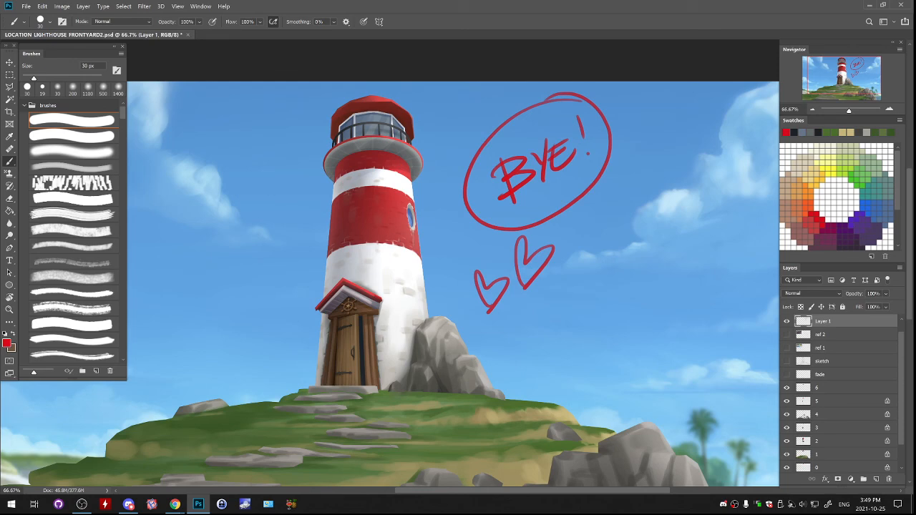
key(alt+Tab)
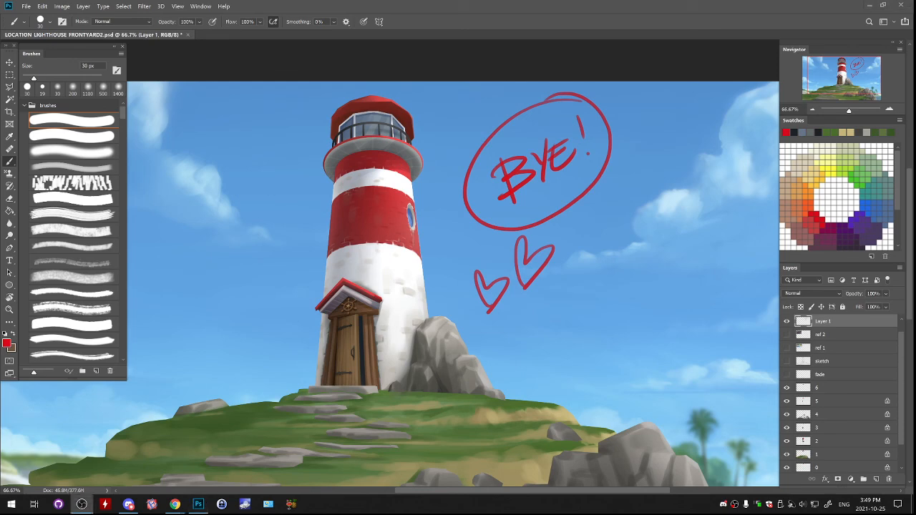
key(alt+Tab)
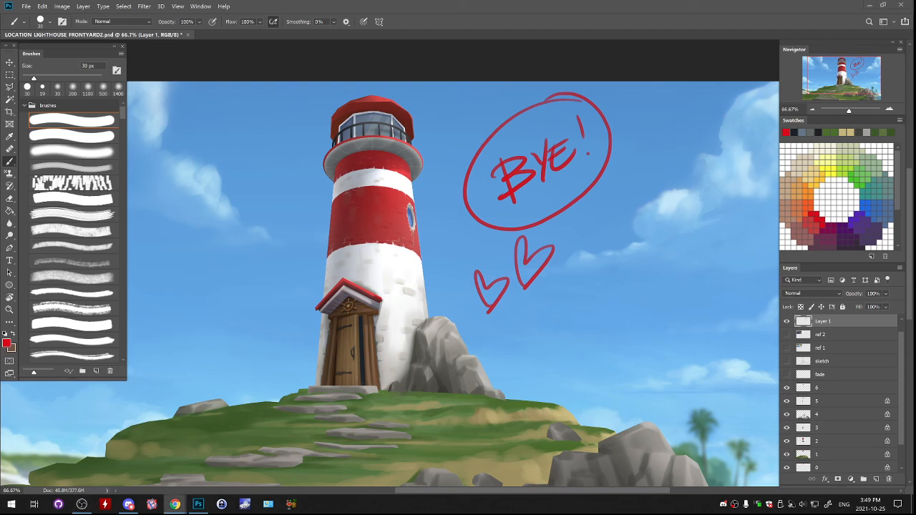